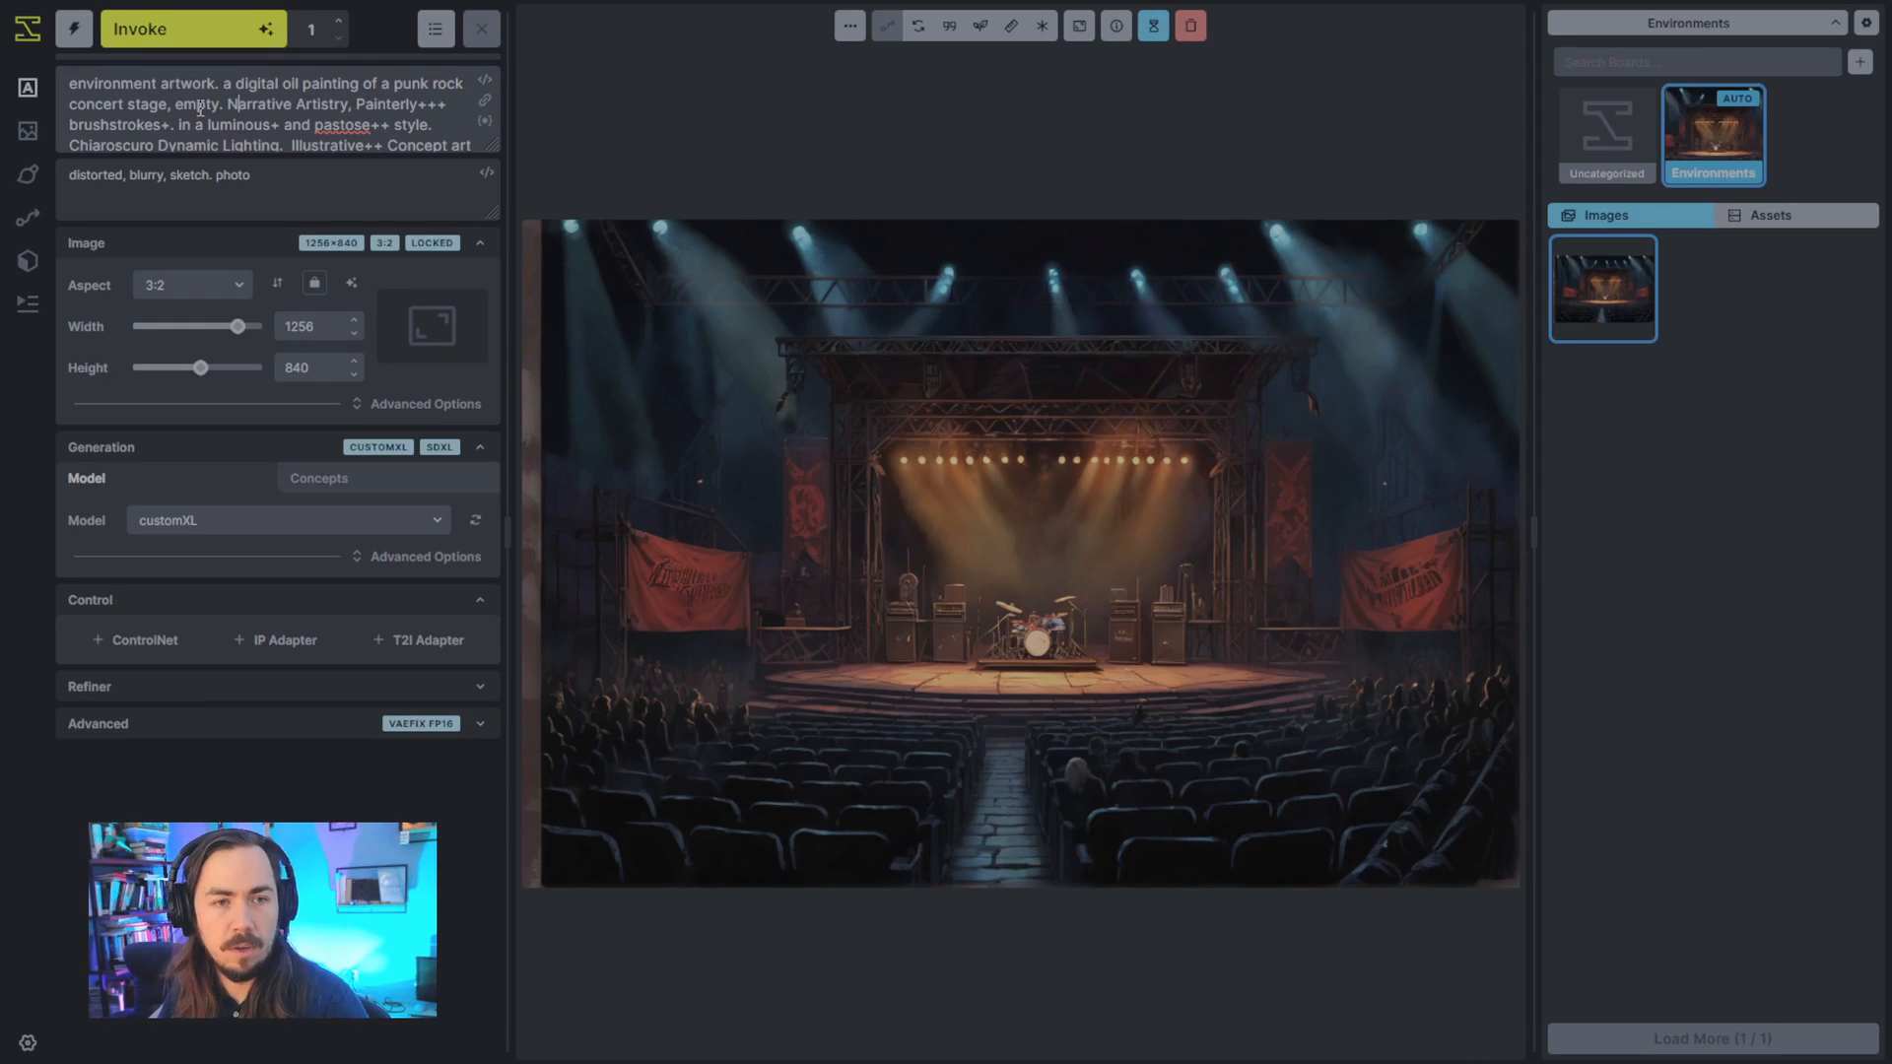
# - Replace the punk rock concert stage description in the positive prompt so its opening reads "environment artwork of a post-apocalyptic world."
pyautogui.moveTo(219, 104)
pyautogui.mouseDown()
pyautogui.moveTo(174, 105)
pyautogui.moveTo(228, 94)
pyautogui.mouseUp()
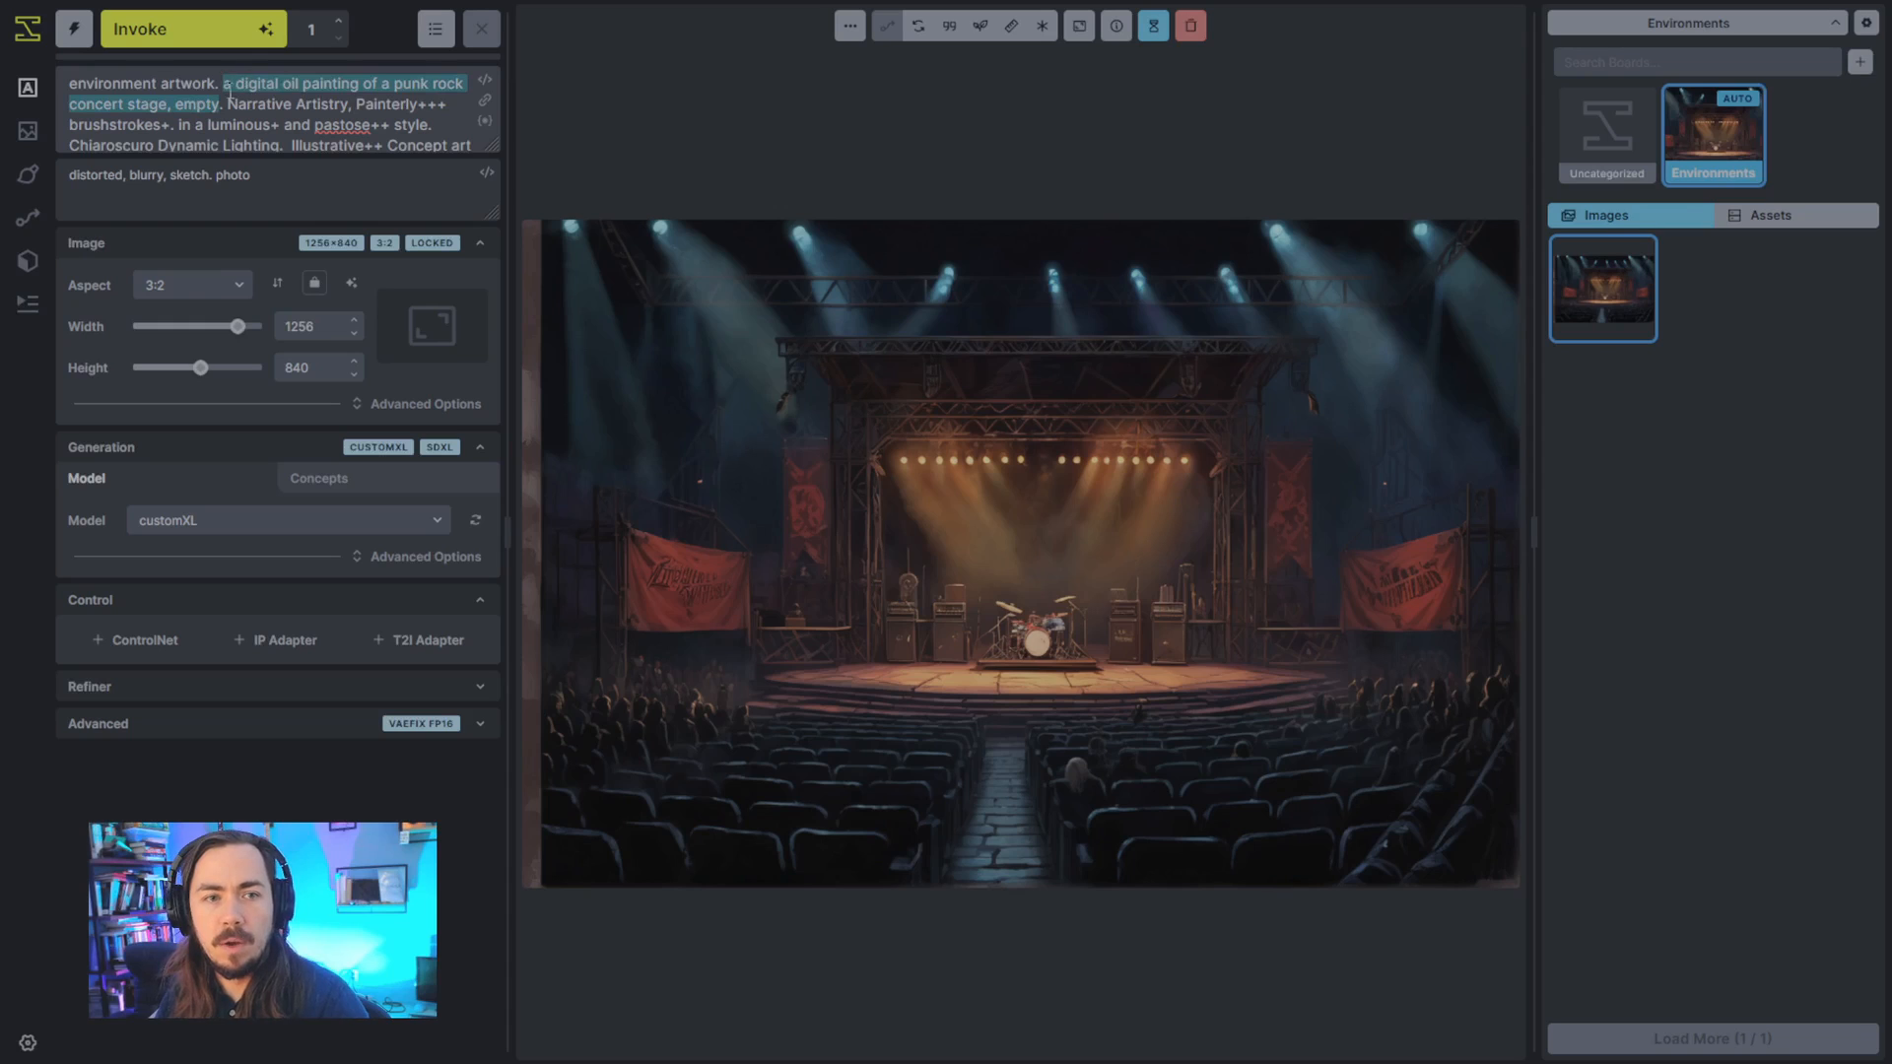
pyautogui.press('BackSpace')
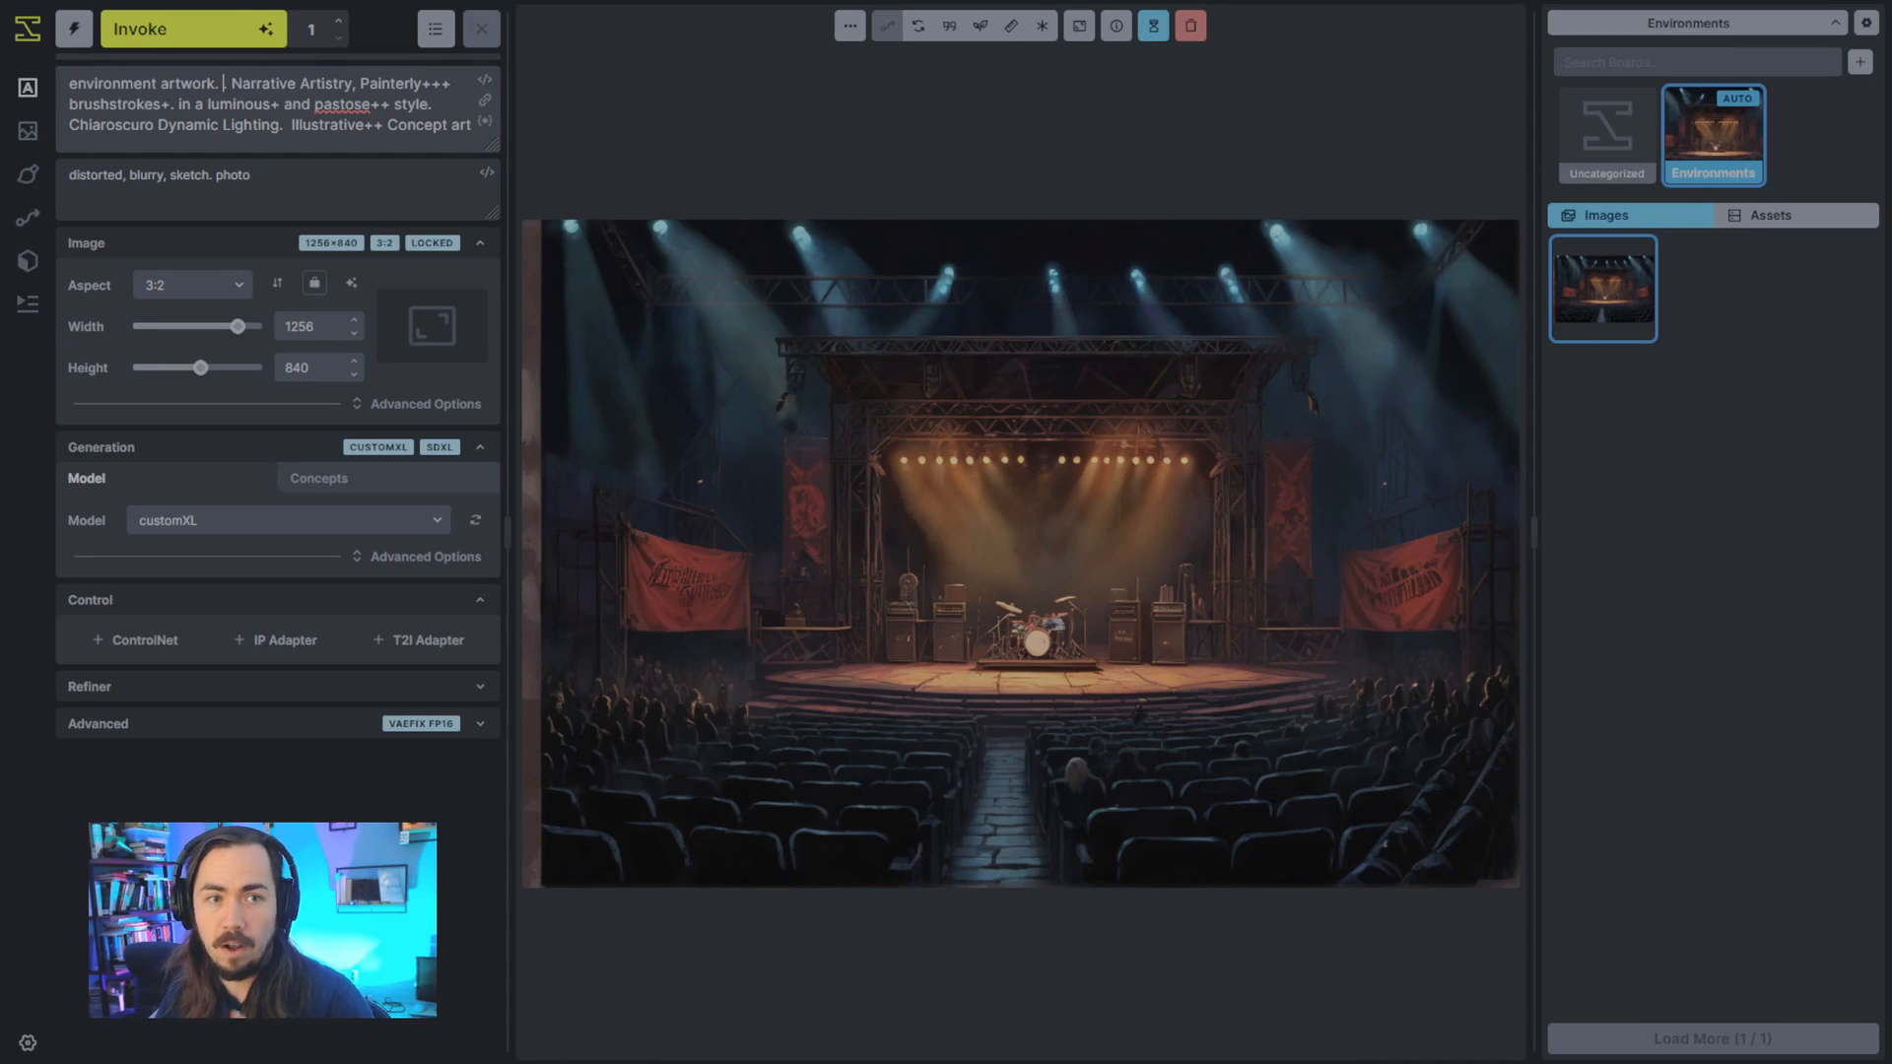
pyautogui.click(220, 82)
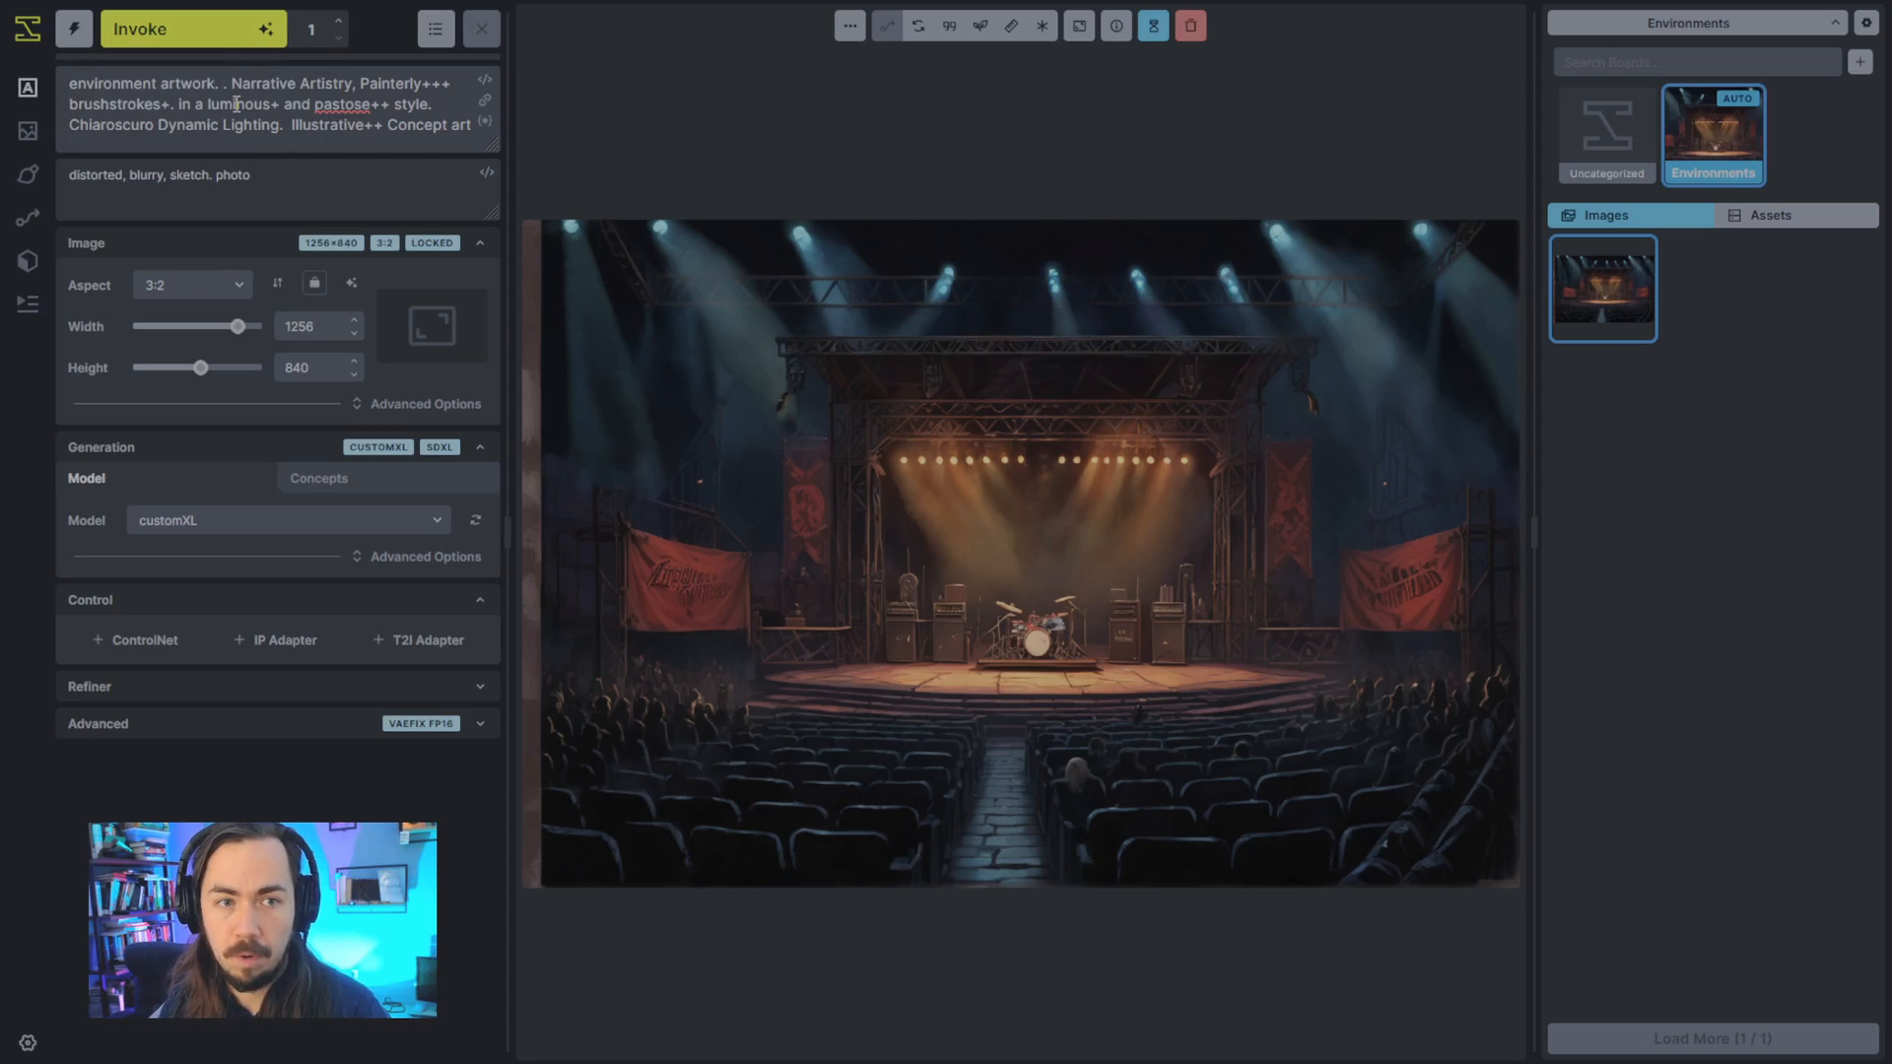
pyautogui.write('of a post-')
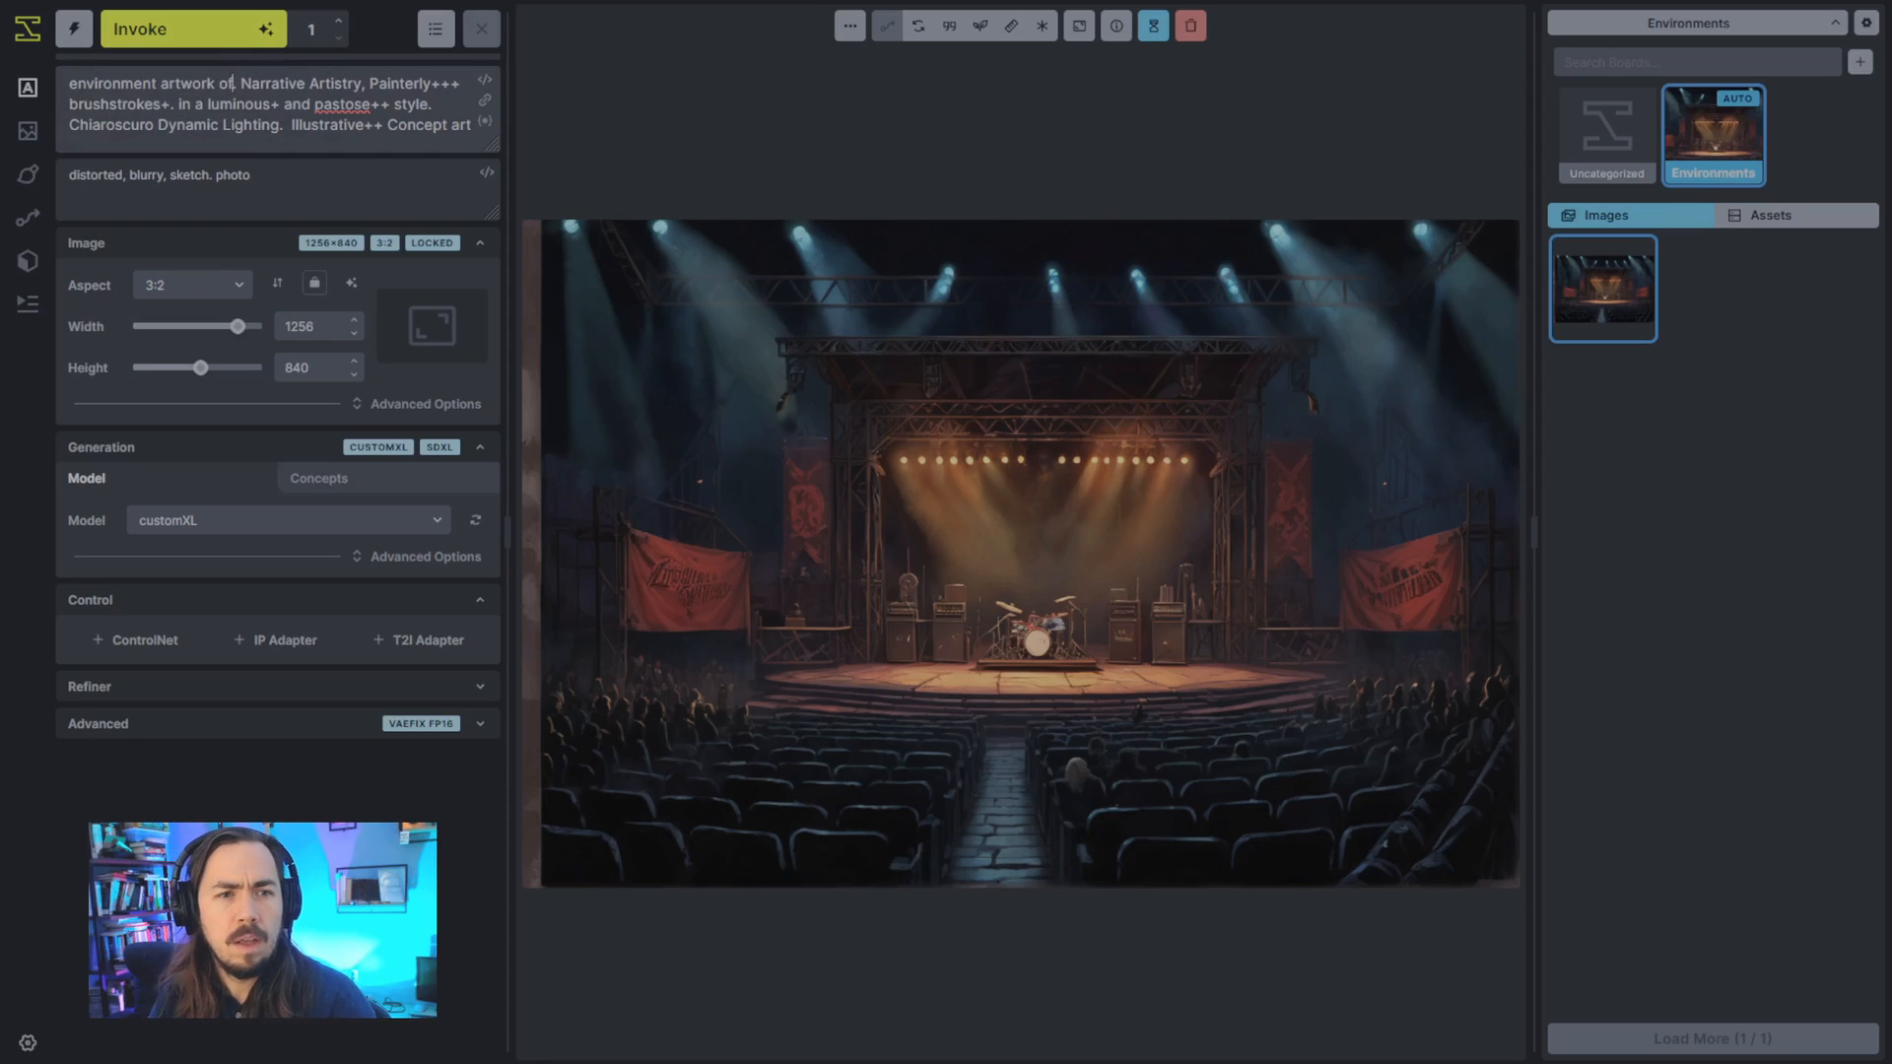
pyautogui.write('apocalyptic')
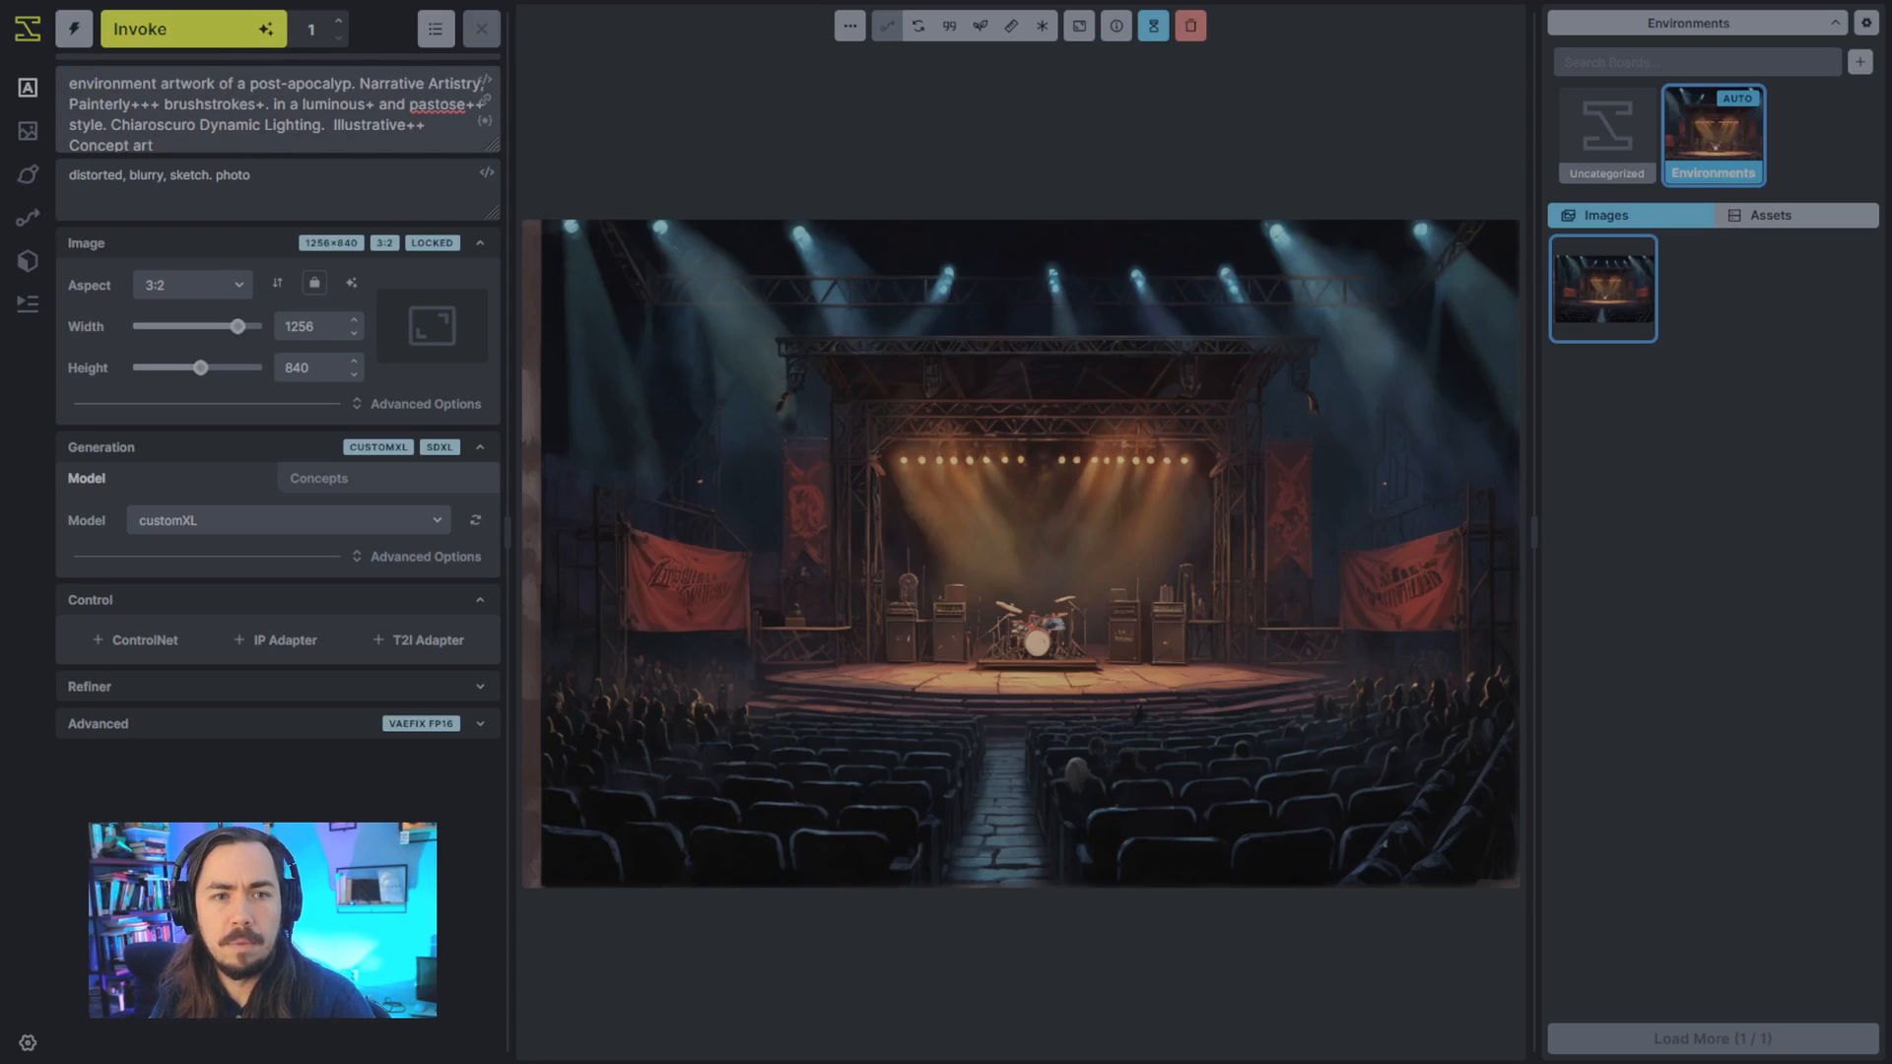
pyautogui.write(' world')
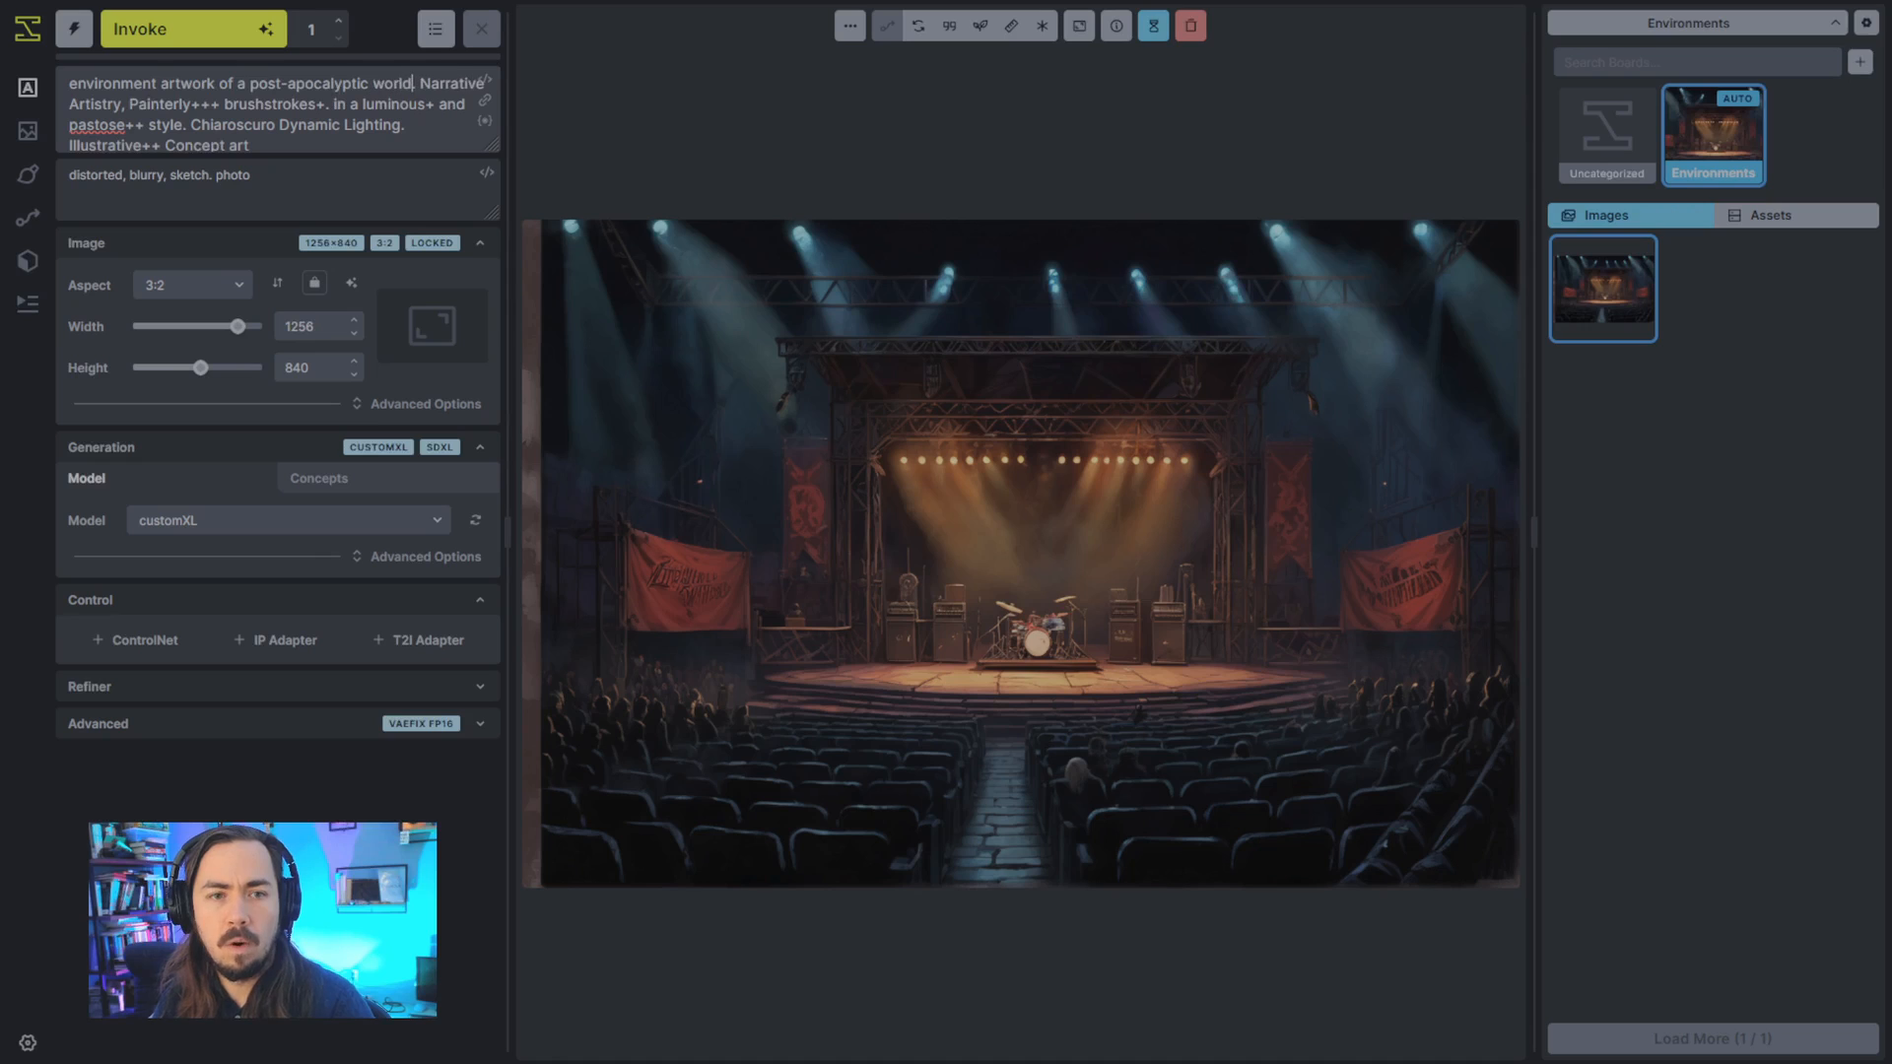
pyautogui.hotkey('ctrl', 'Return')
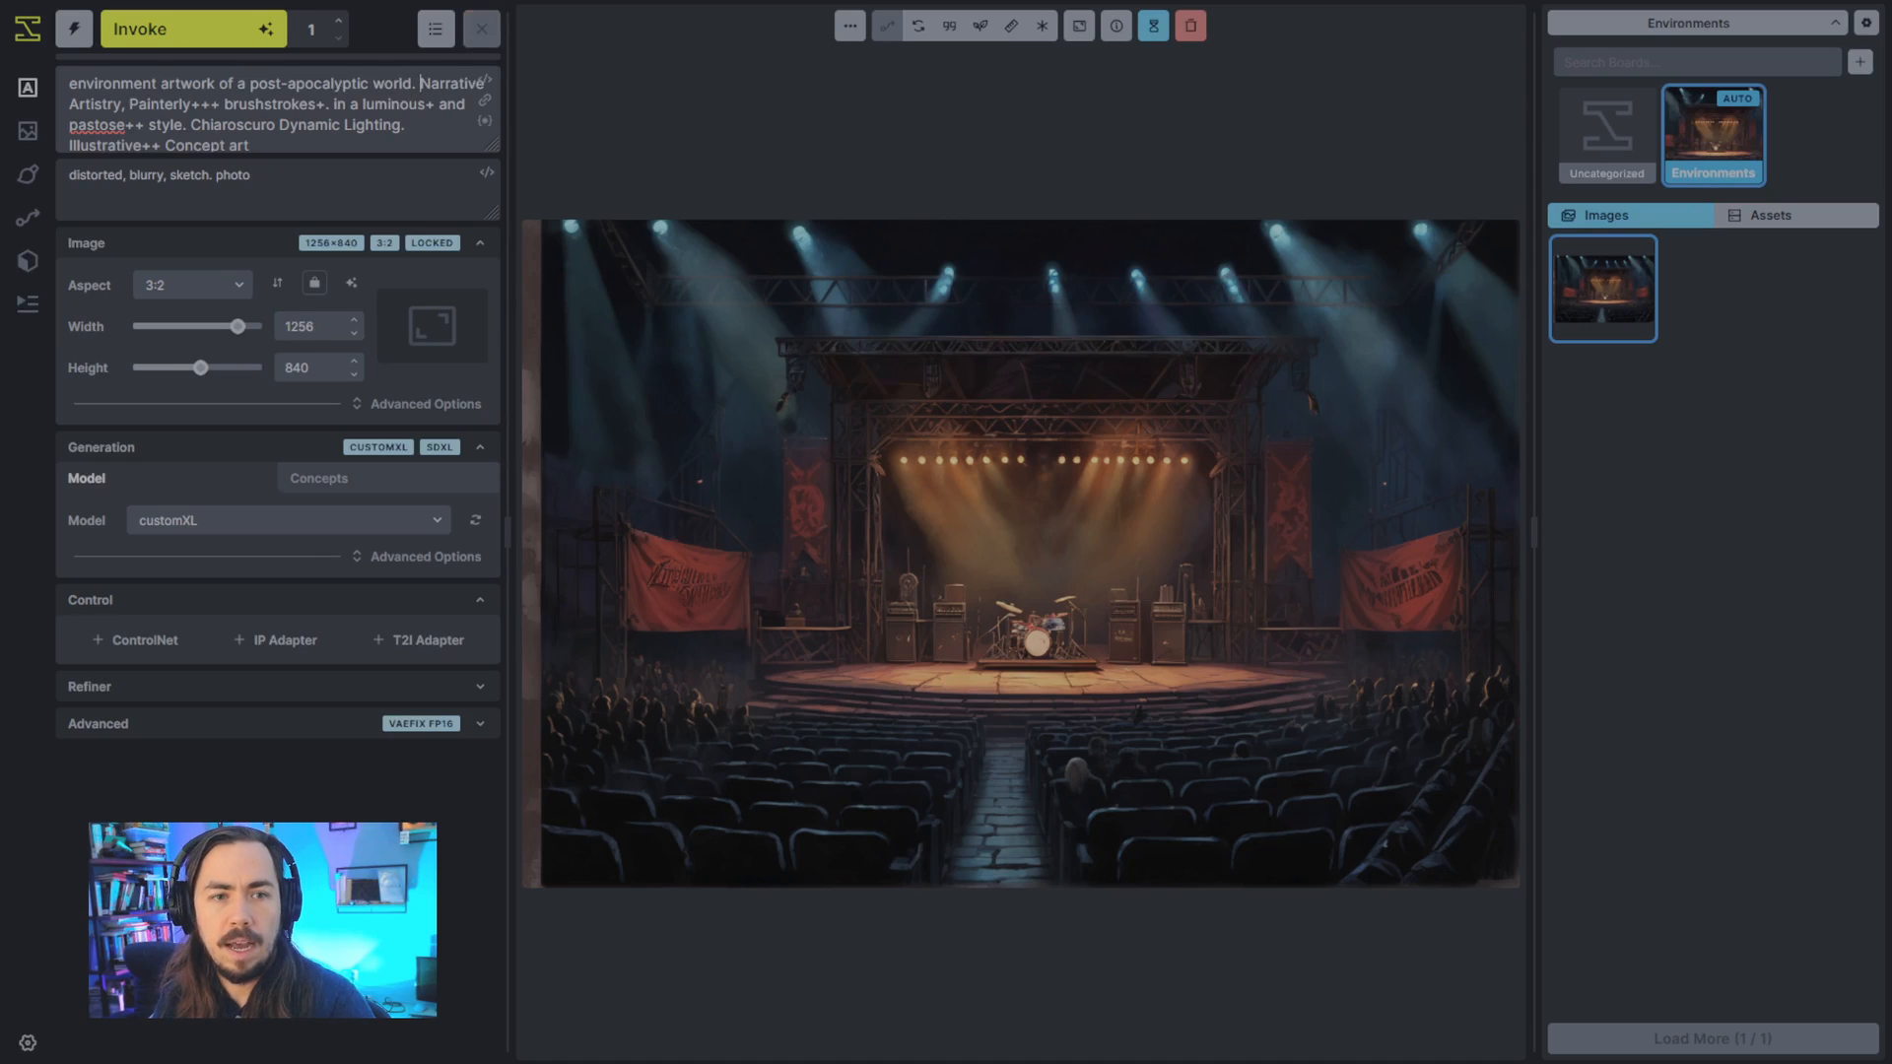
# - Separate the style wording starting at "Narrative Artistry" from the opening sentence of the positive prompt with an empty line
pyautogui.press('Return')
pyautogui.press('Return')
pyautogui.press('Up')
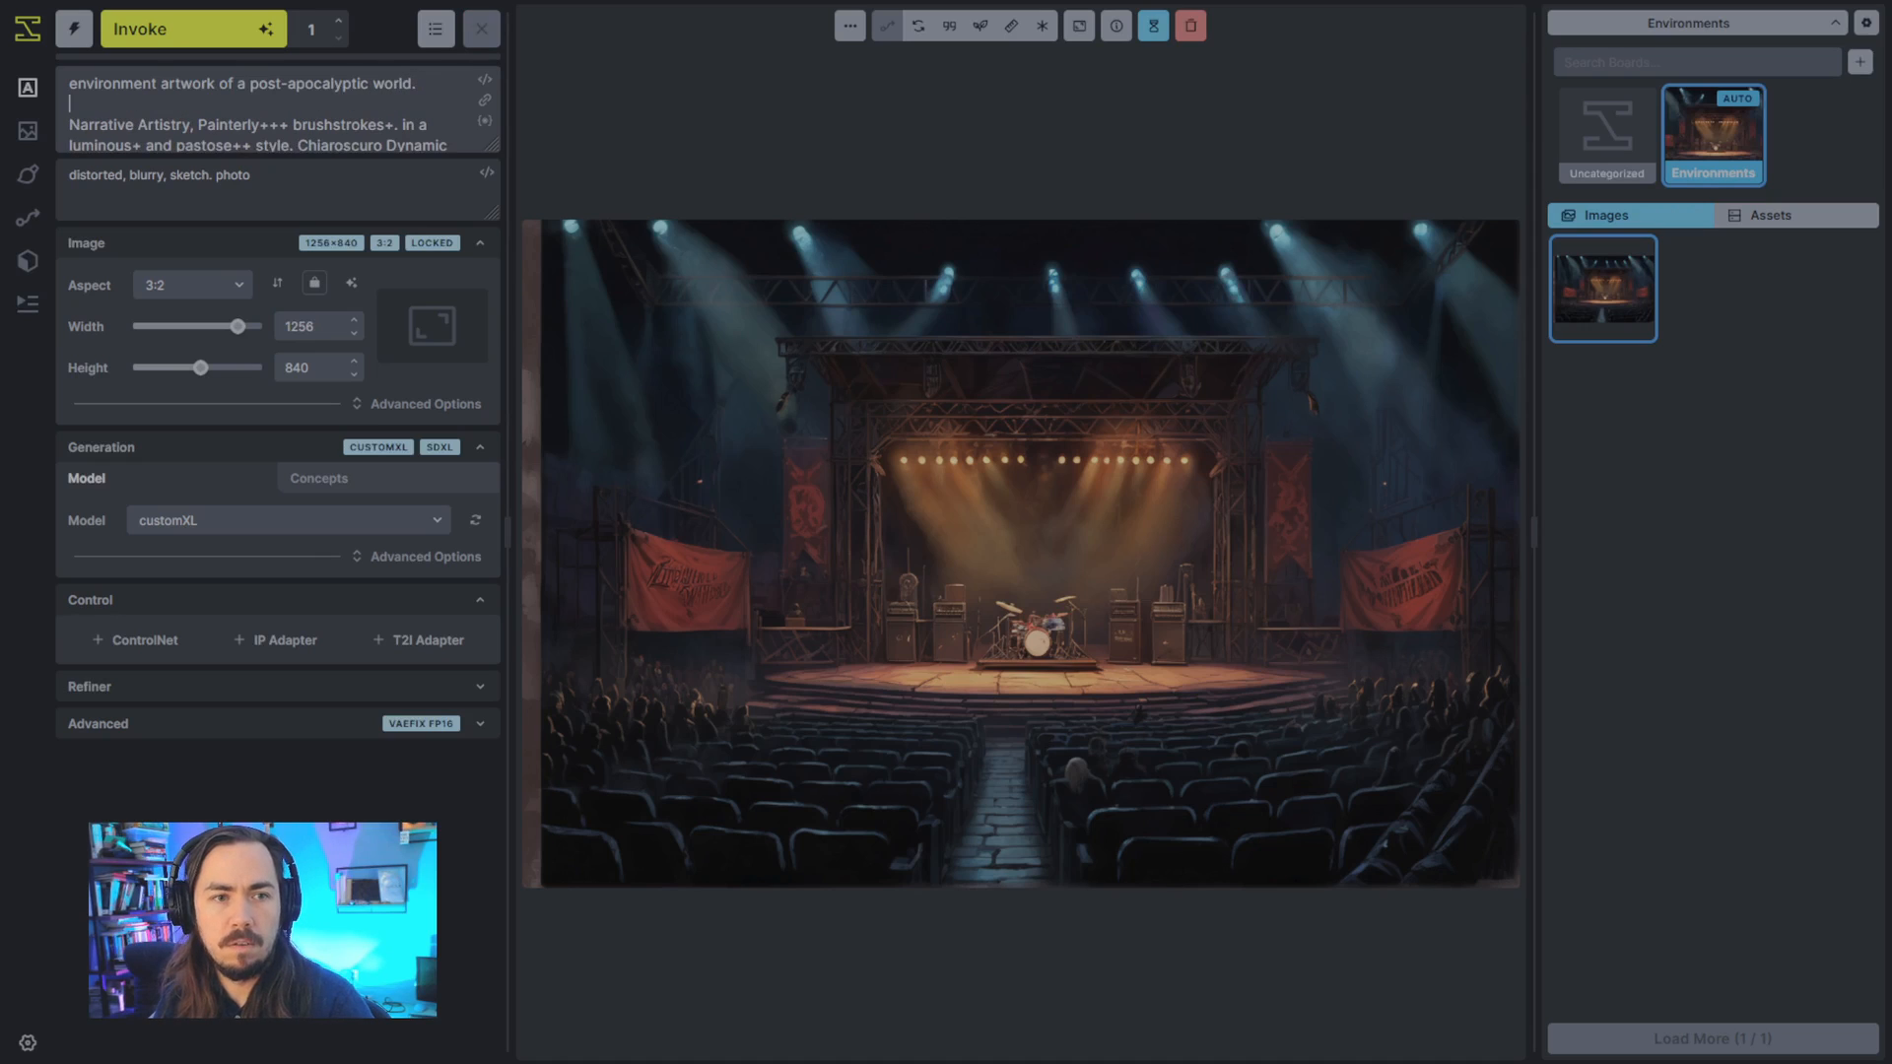
pyautogui.hotkey('shift', 'End')
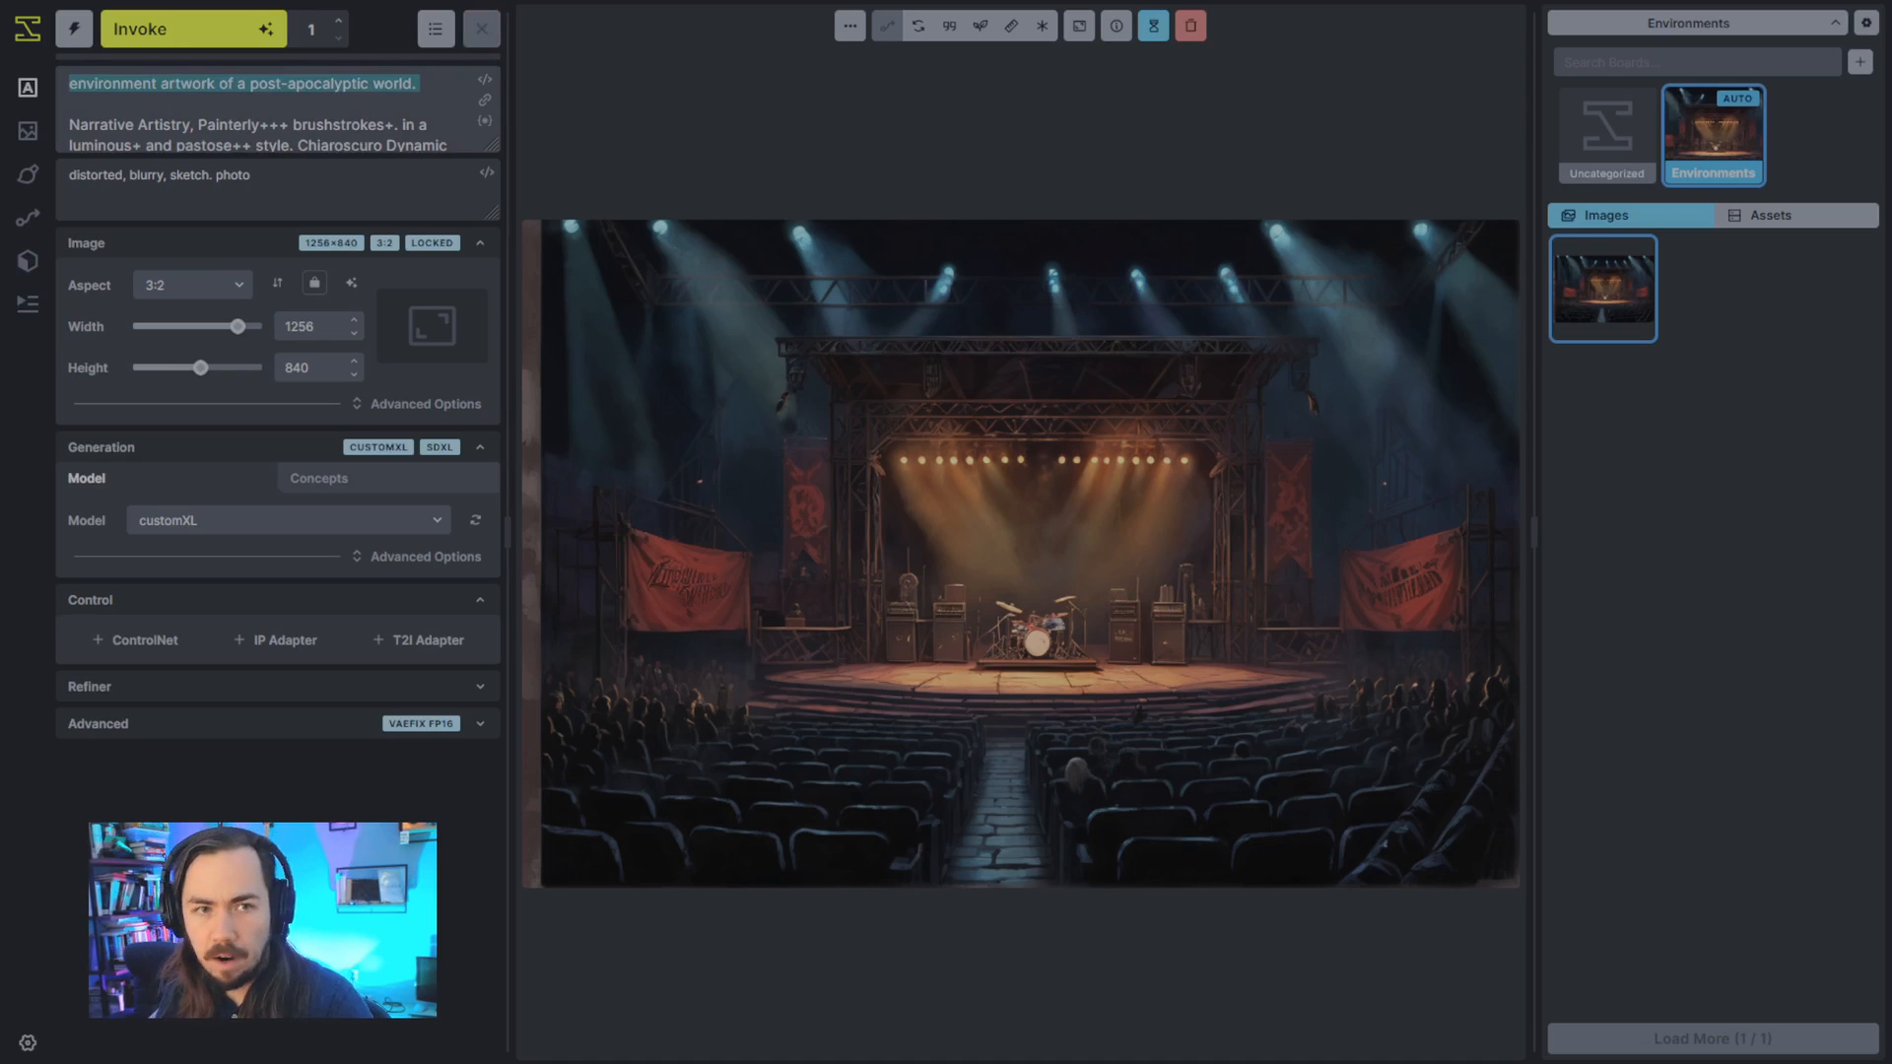
pyautogui.press('Right')
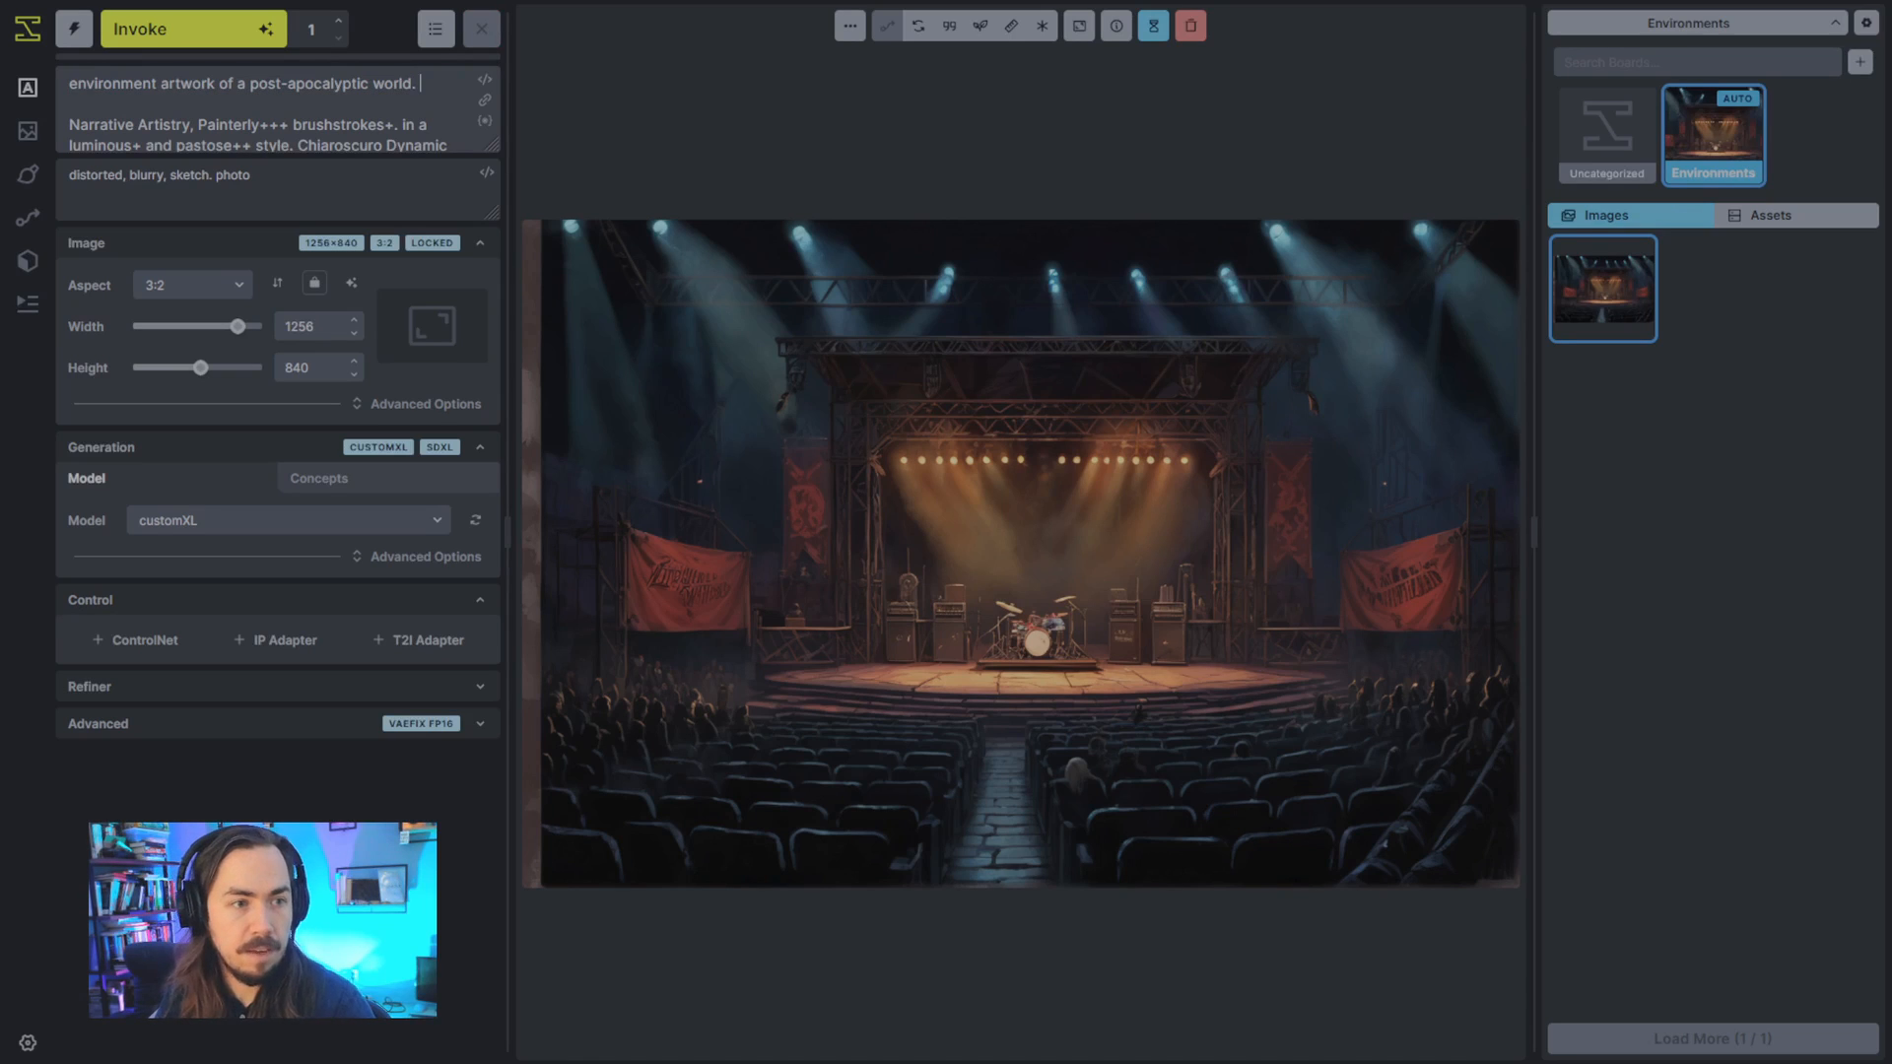
pyautogui.press('Down')
pyautogui.press('Down')
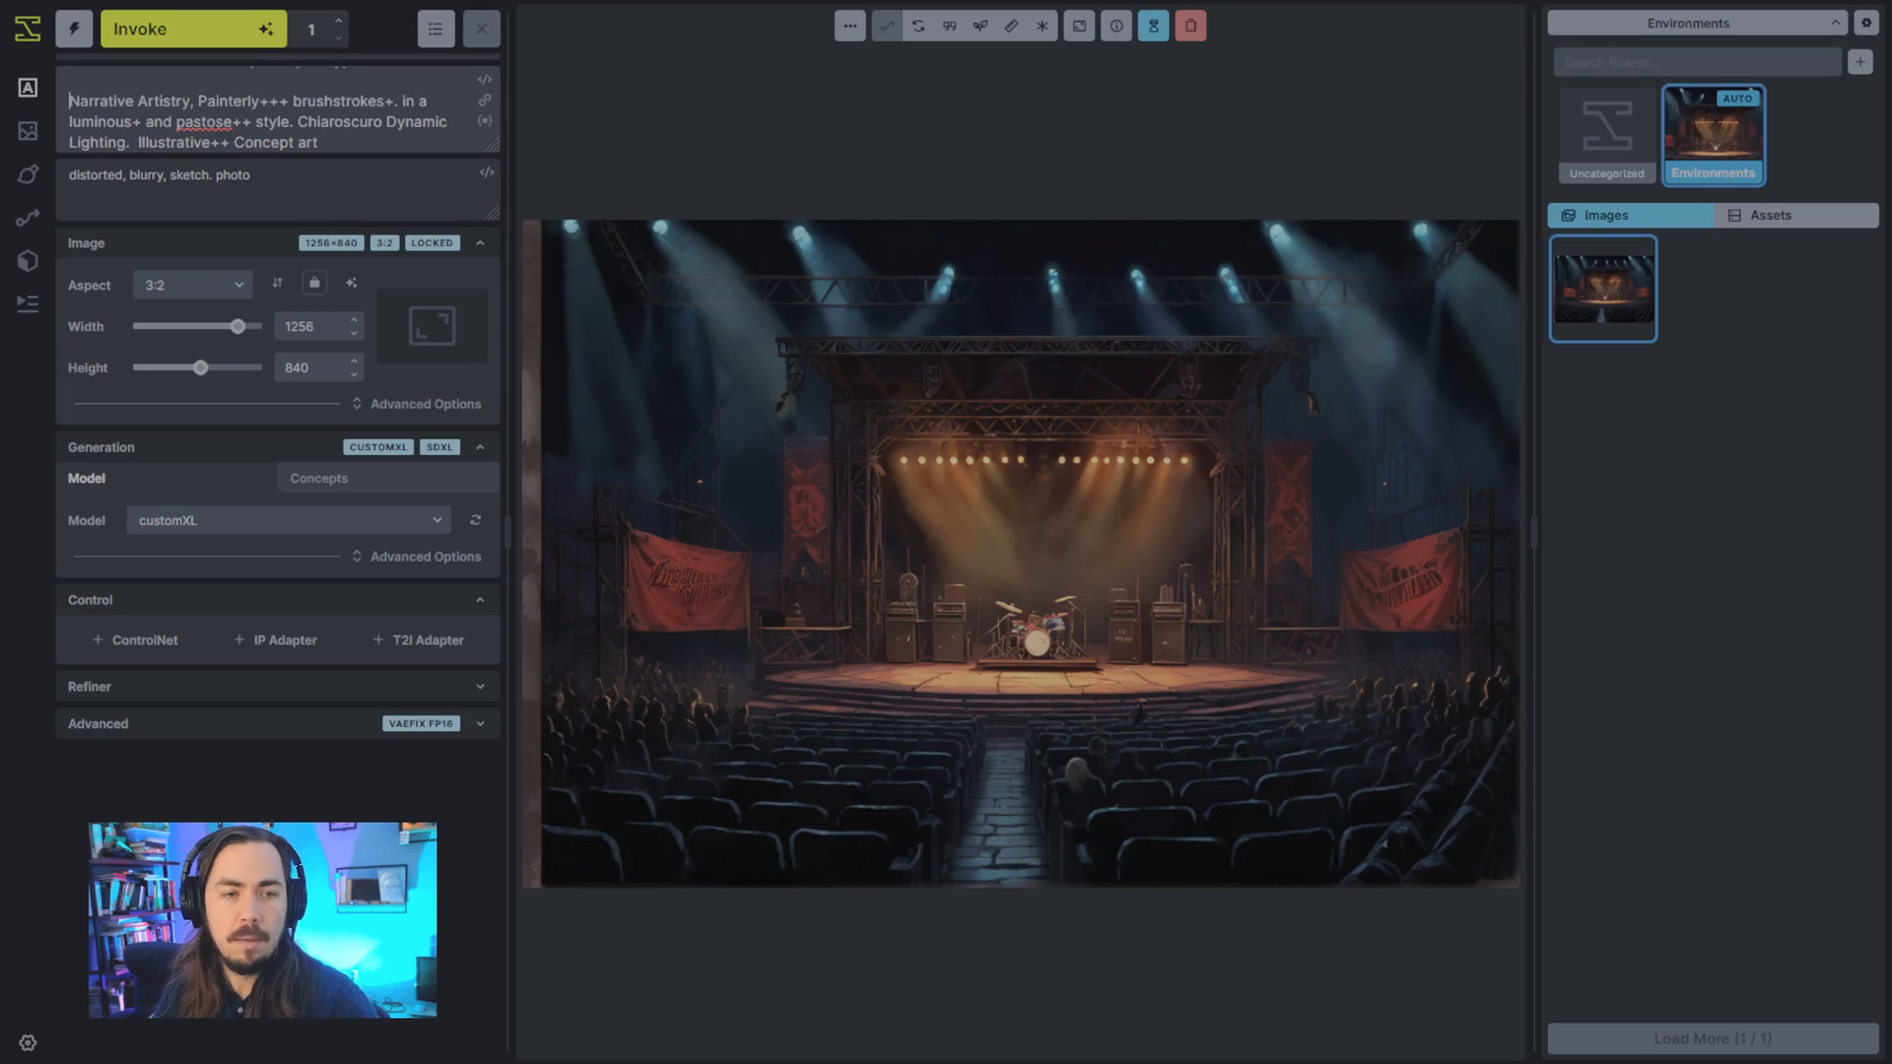
pyautogui.scroll(2, 240, 95)
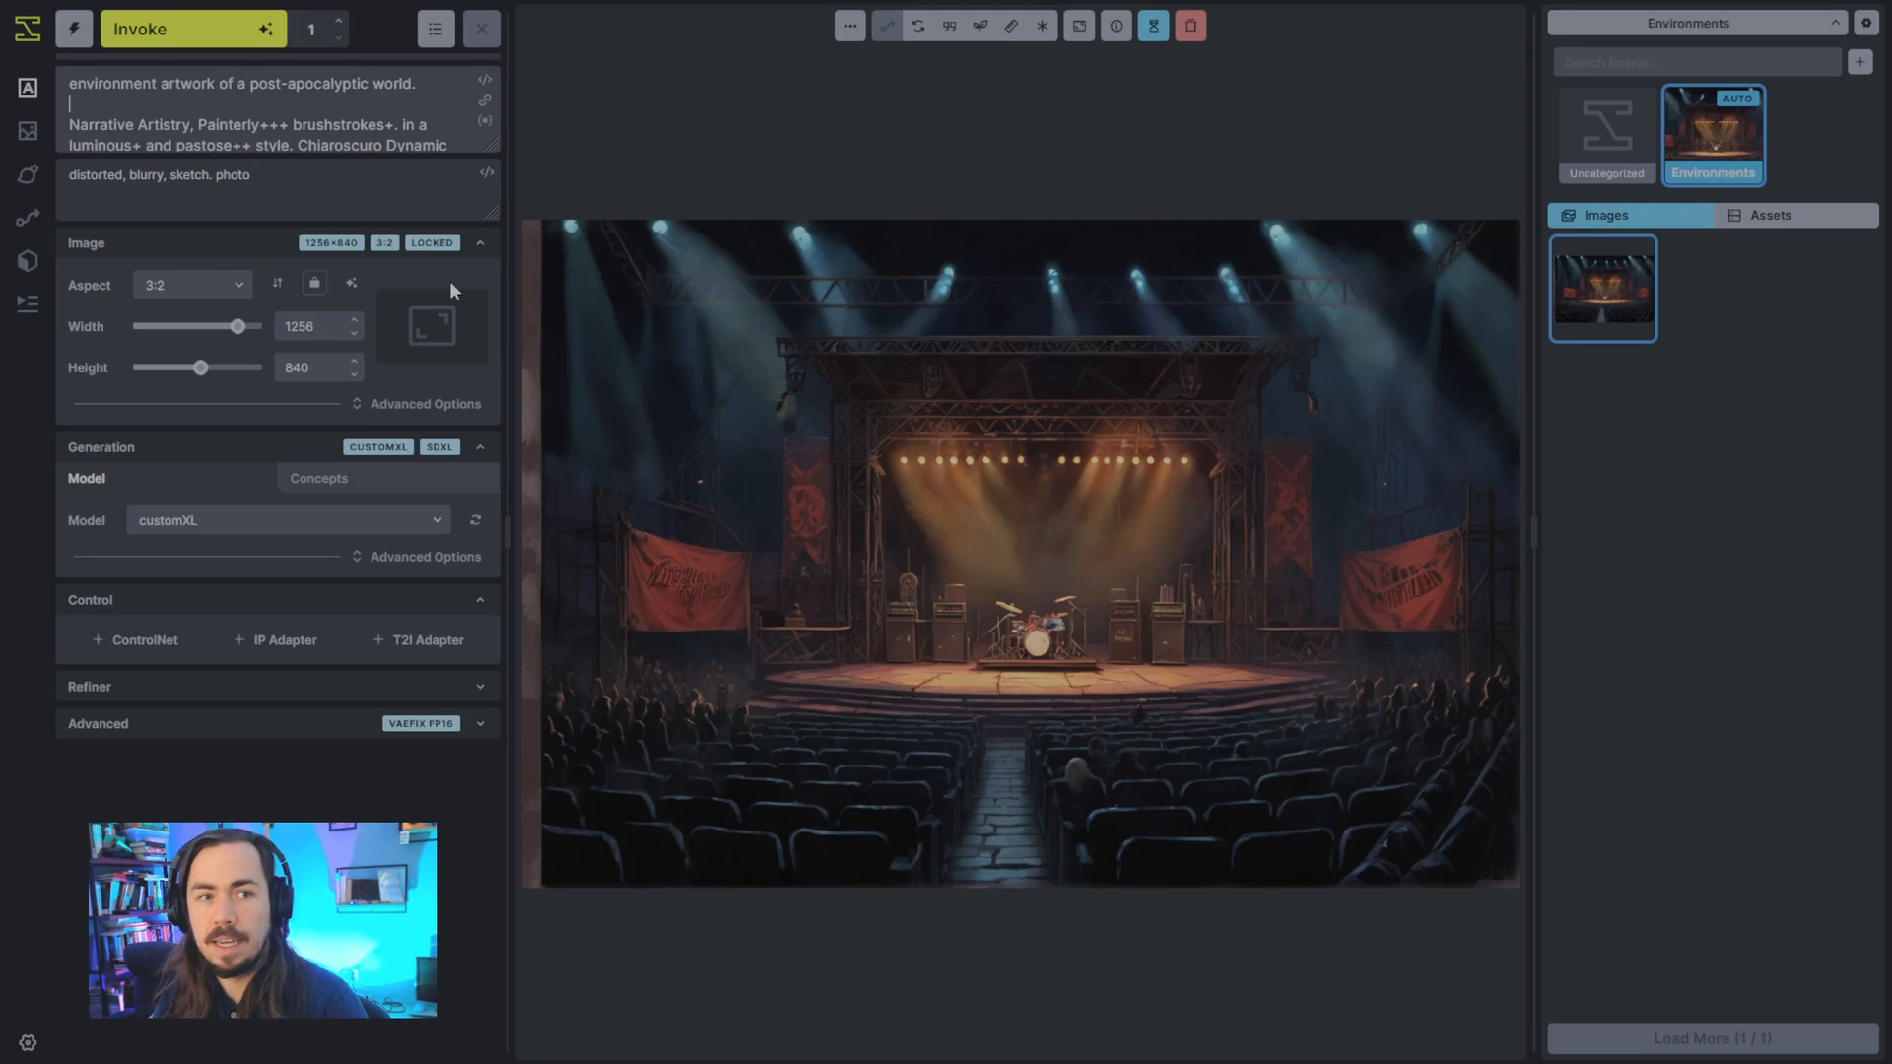
# - Enter "an abandoned schoolyard." on the empty line of the positive prompt and generate an image
pyautogui.write('an')
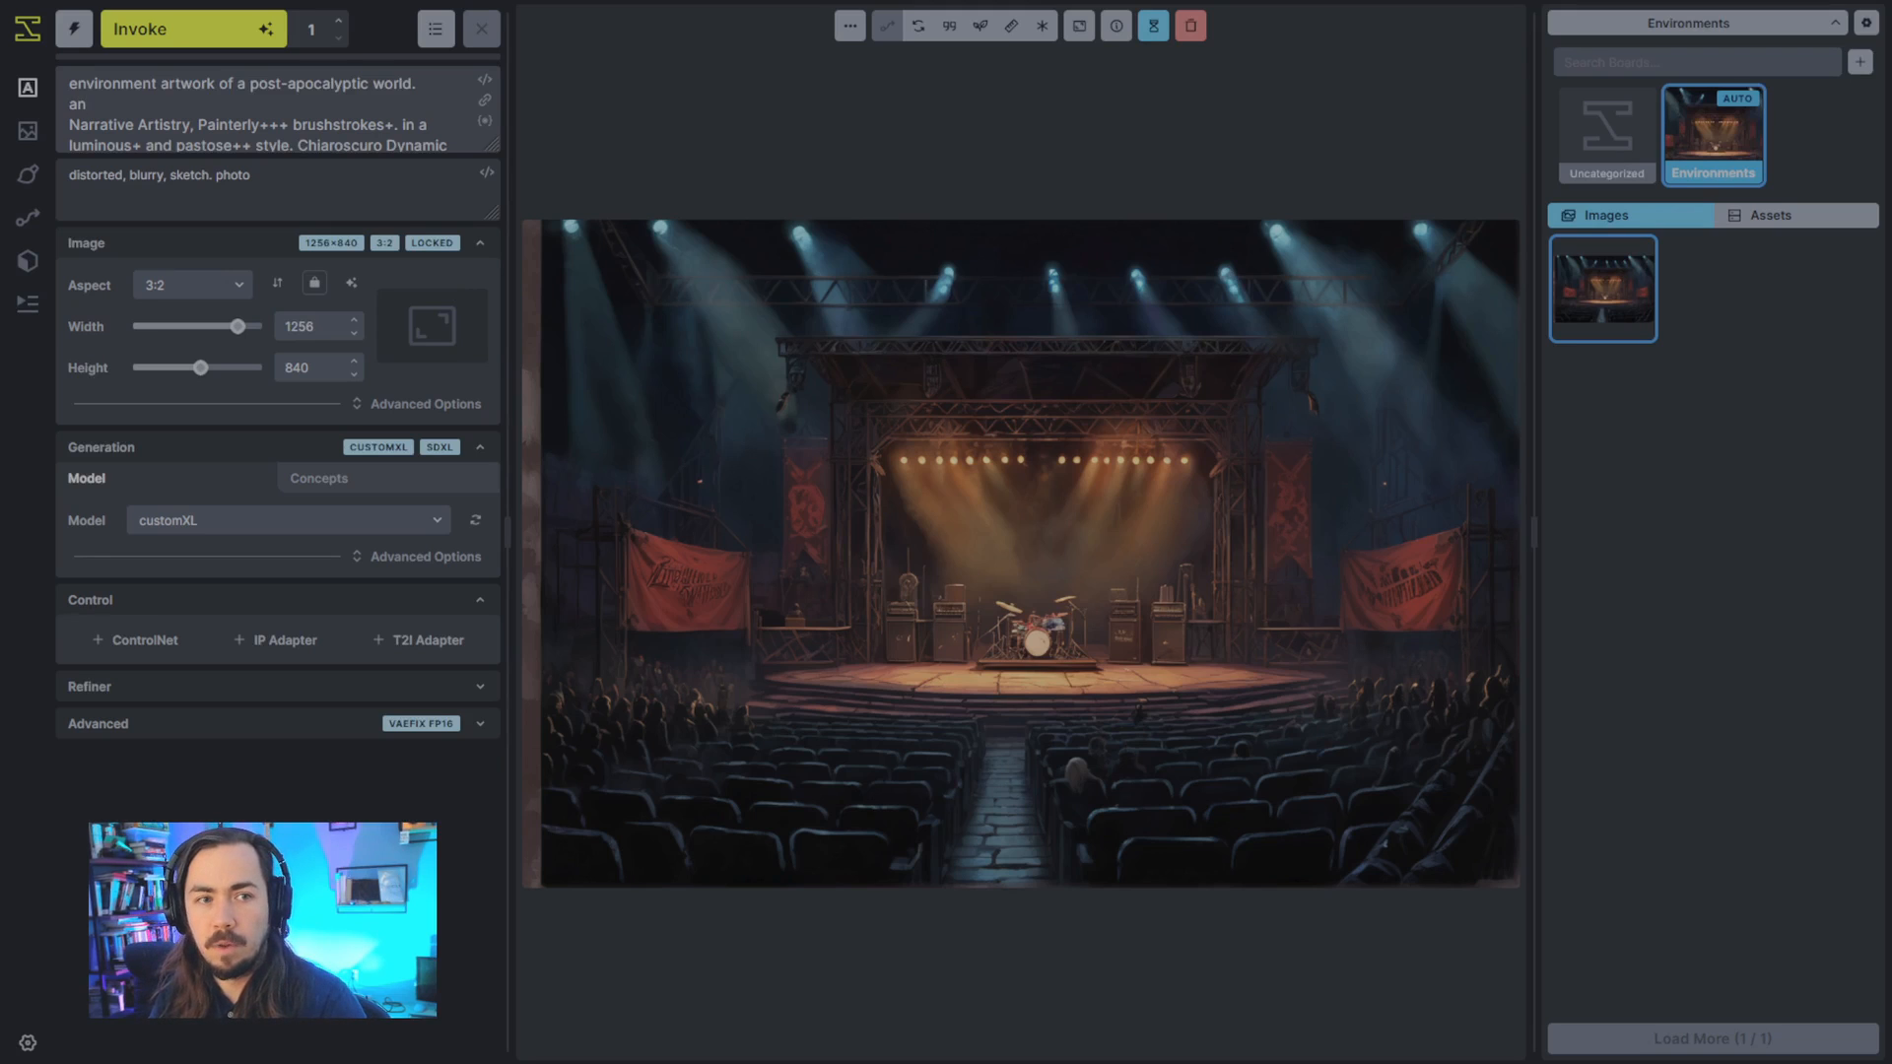
pyautogui.write(' abandoned')
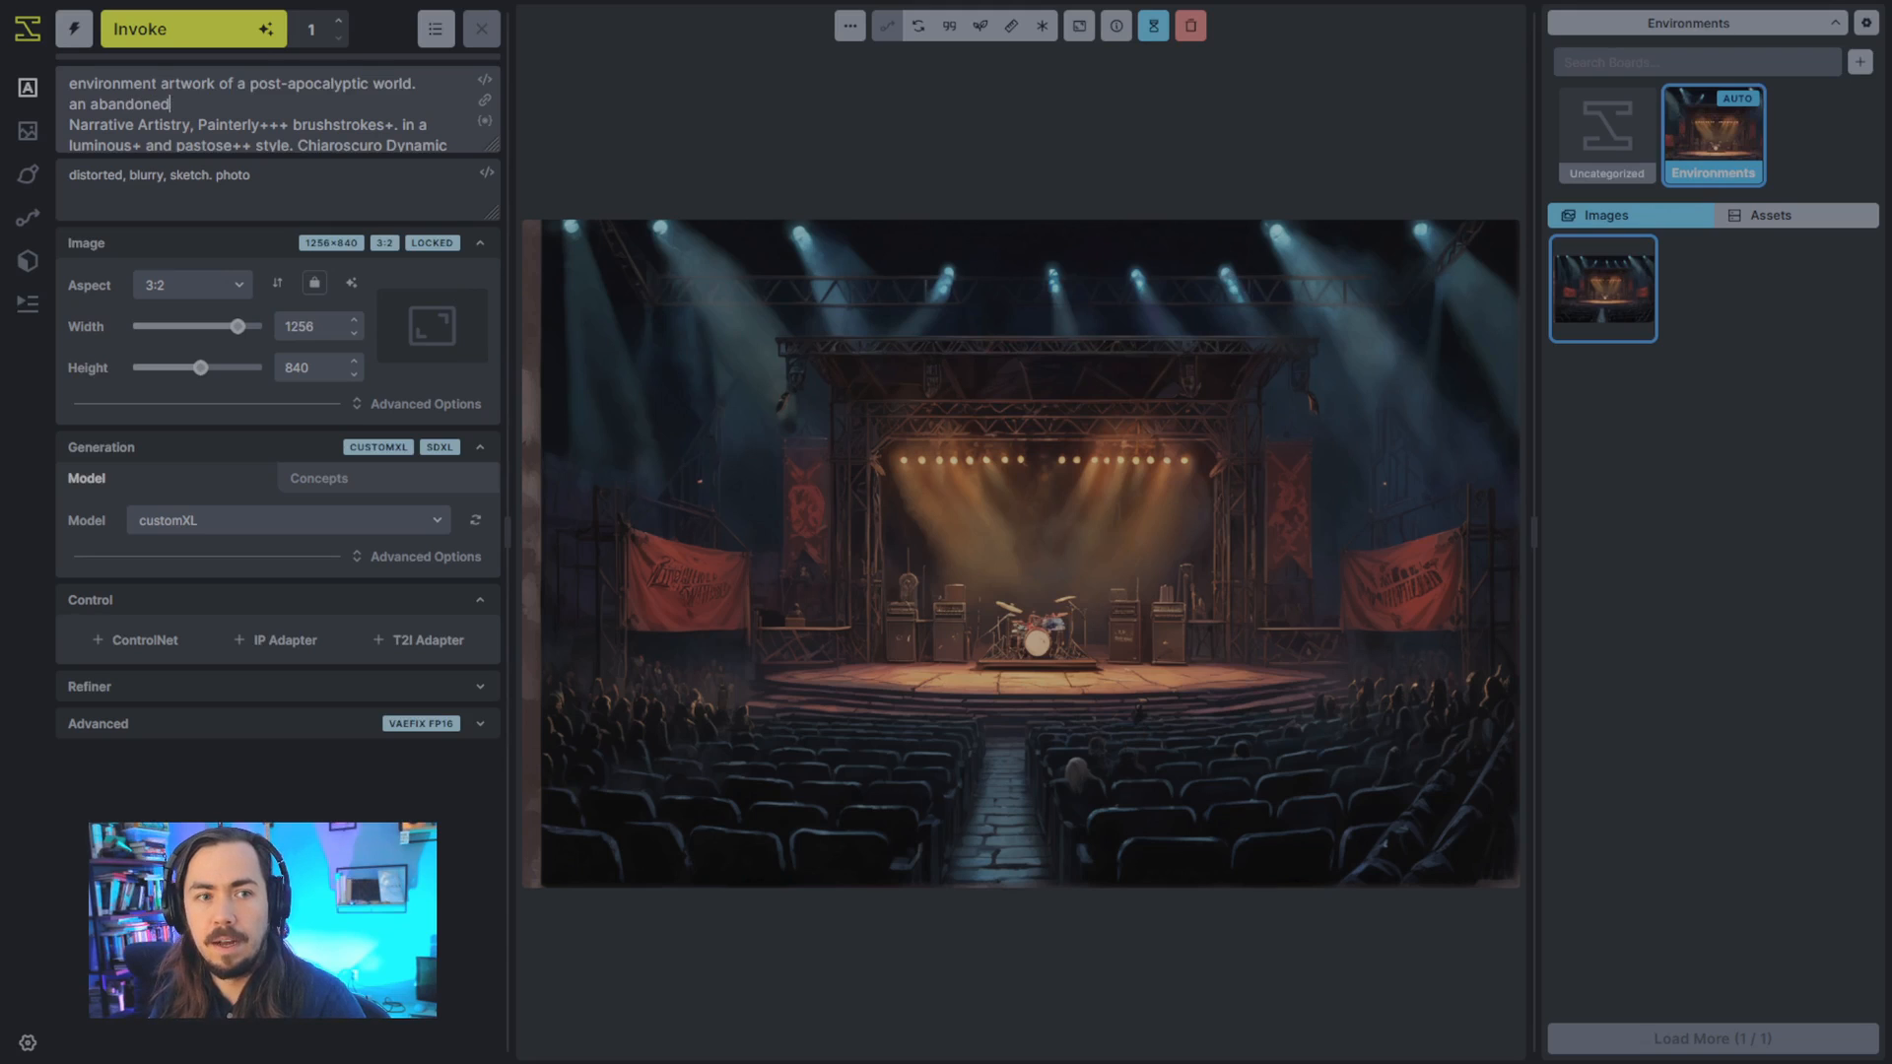
pyautogui.write(' schoolyard.')
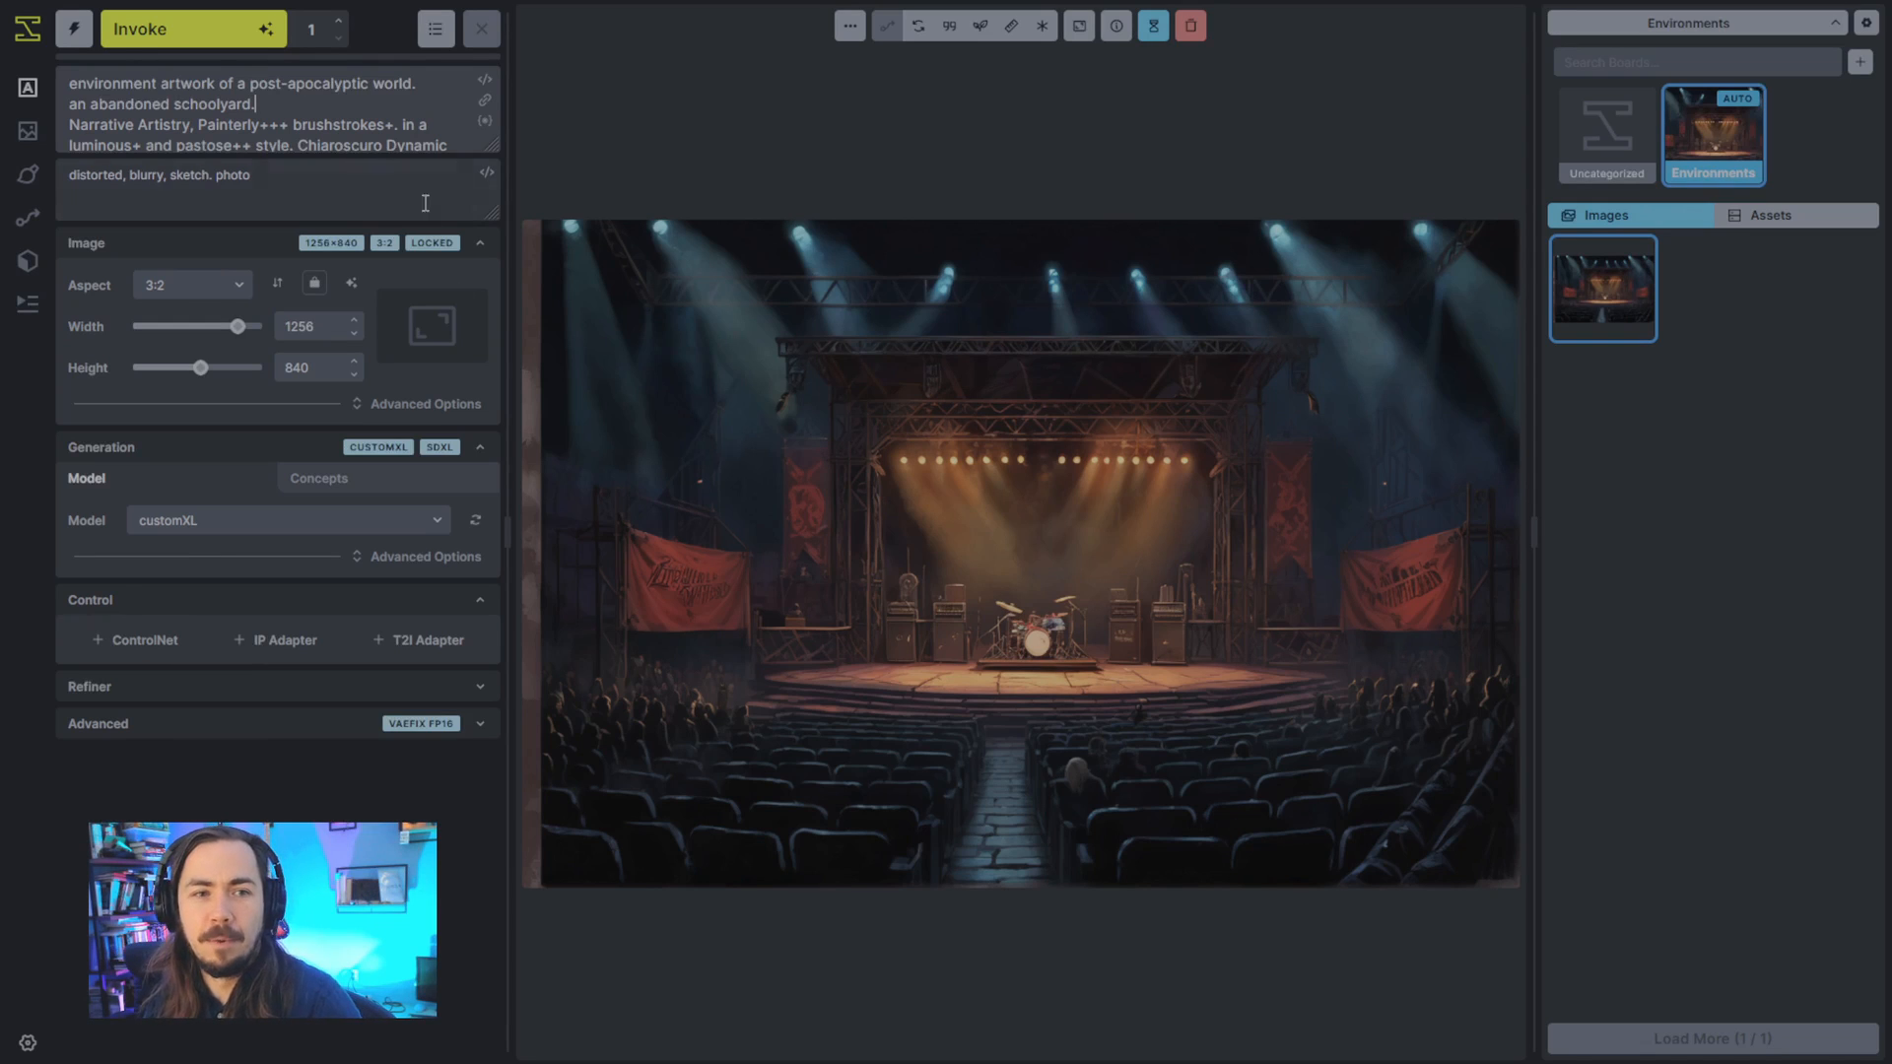
pyautogui.moveTo(289, 110); pyautogui.dragTo(12, 87)
pyautogui.click(322, 117)
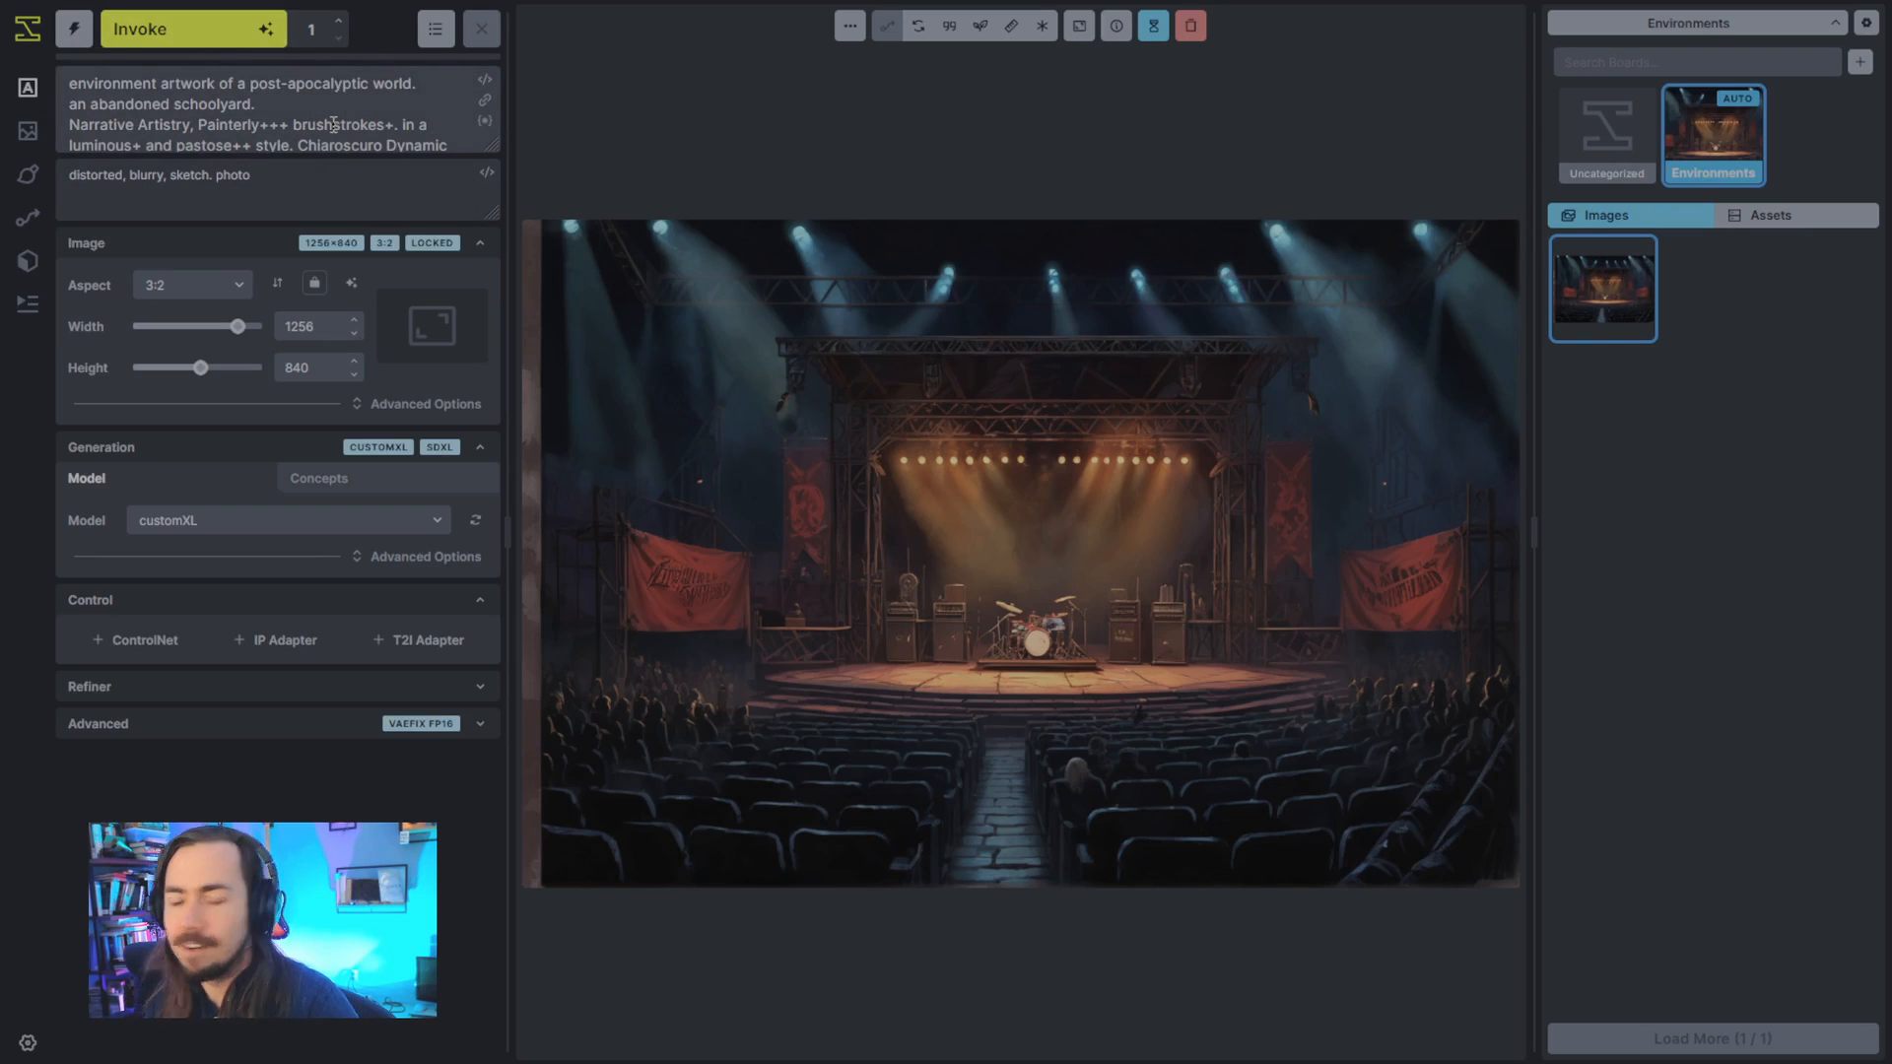
pyautogui.hotkey('ctrl', 'Return')
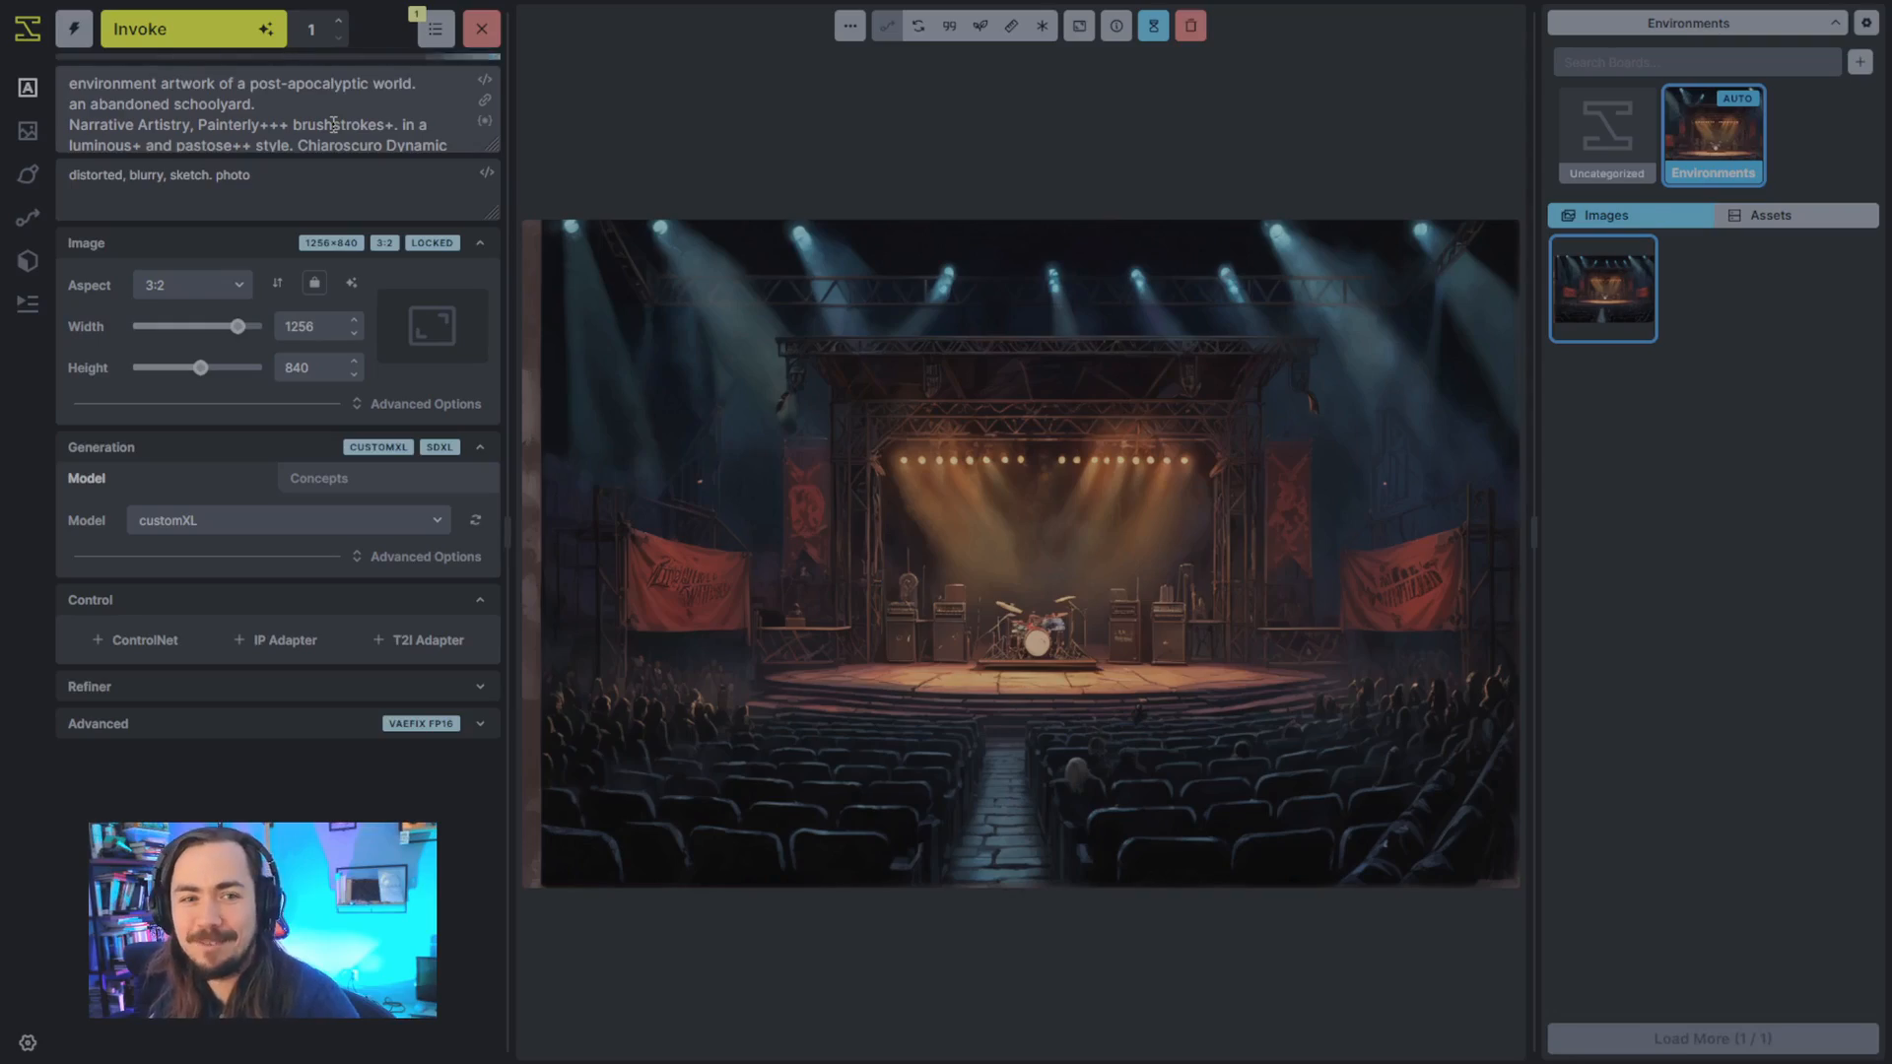
# - Enlarge the positive prompt box and extend the schoolyard line to "an abandoned schoolyard+, exterior."
pyautogui.moveTo(495, 149); pyautogui.dragTo(498, 192)
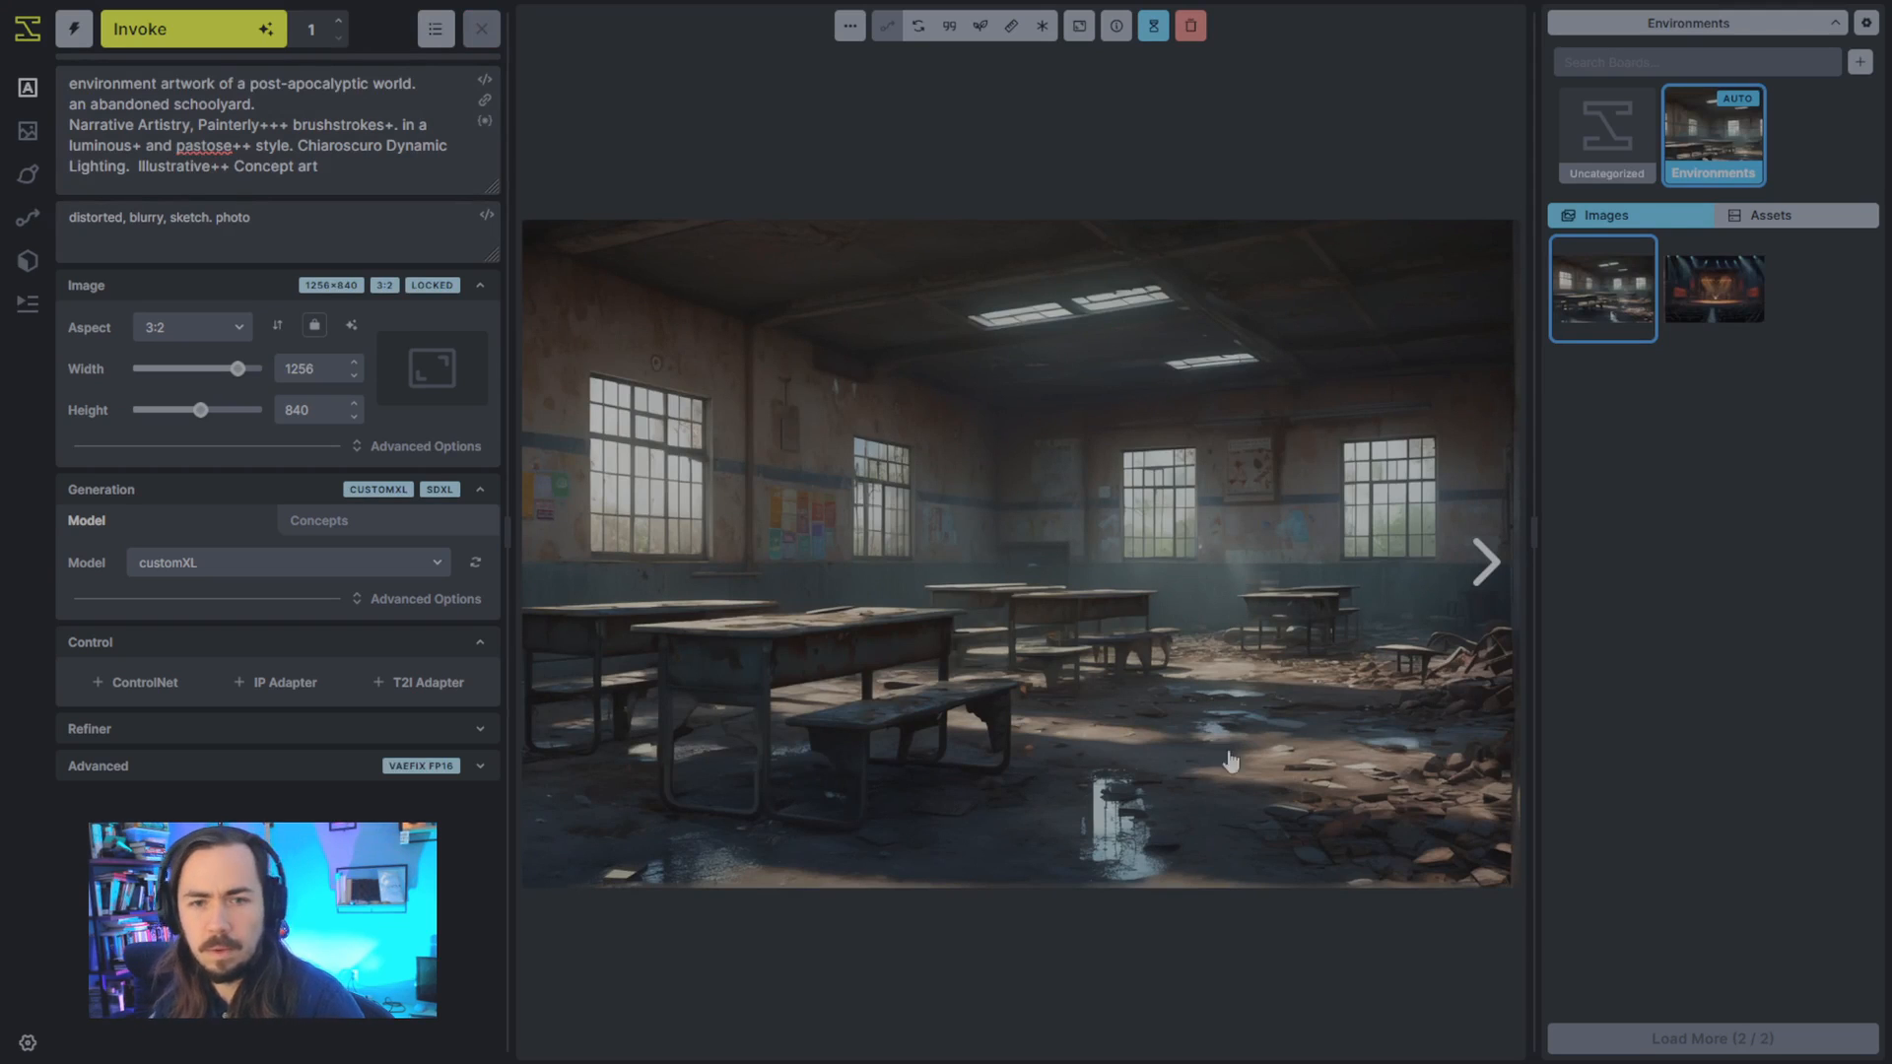
pyautogui.click(258, 104)
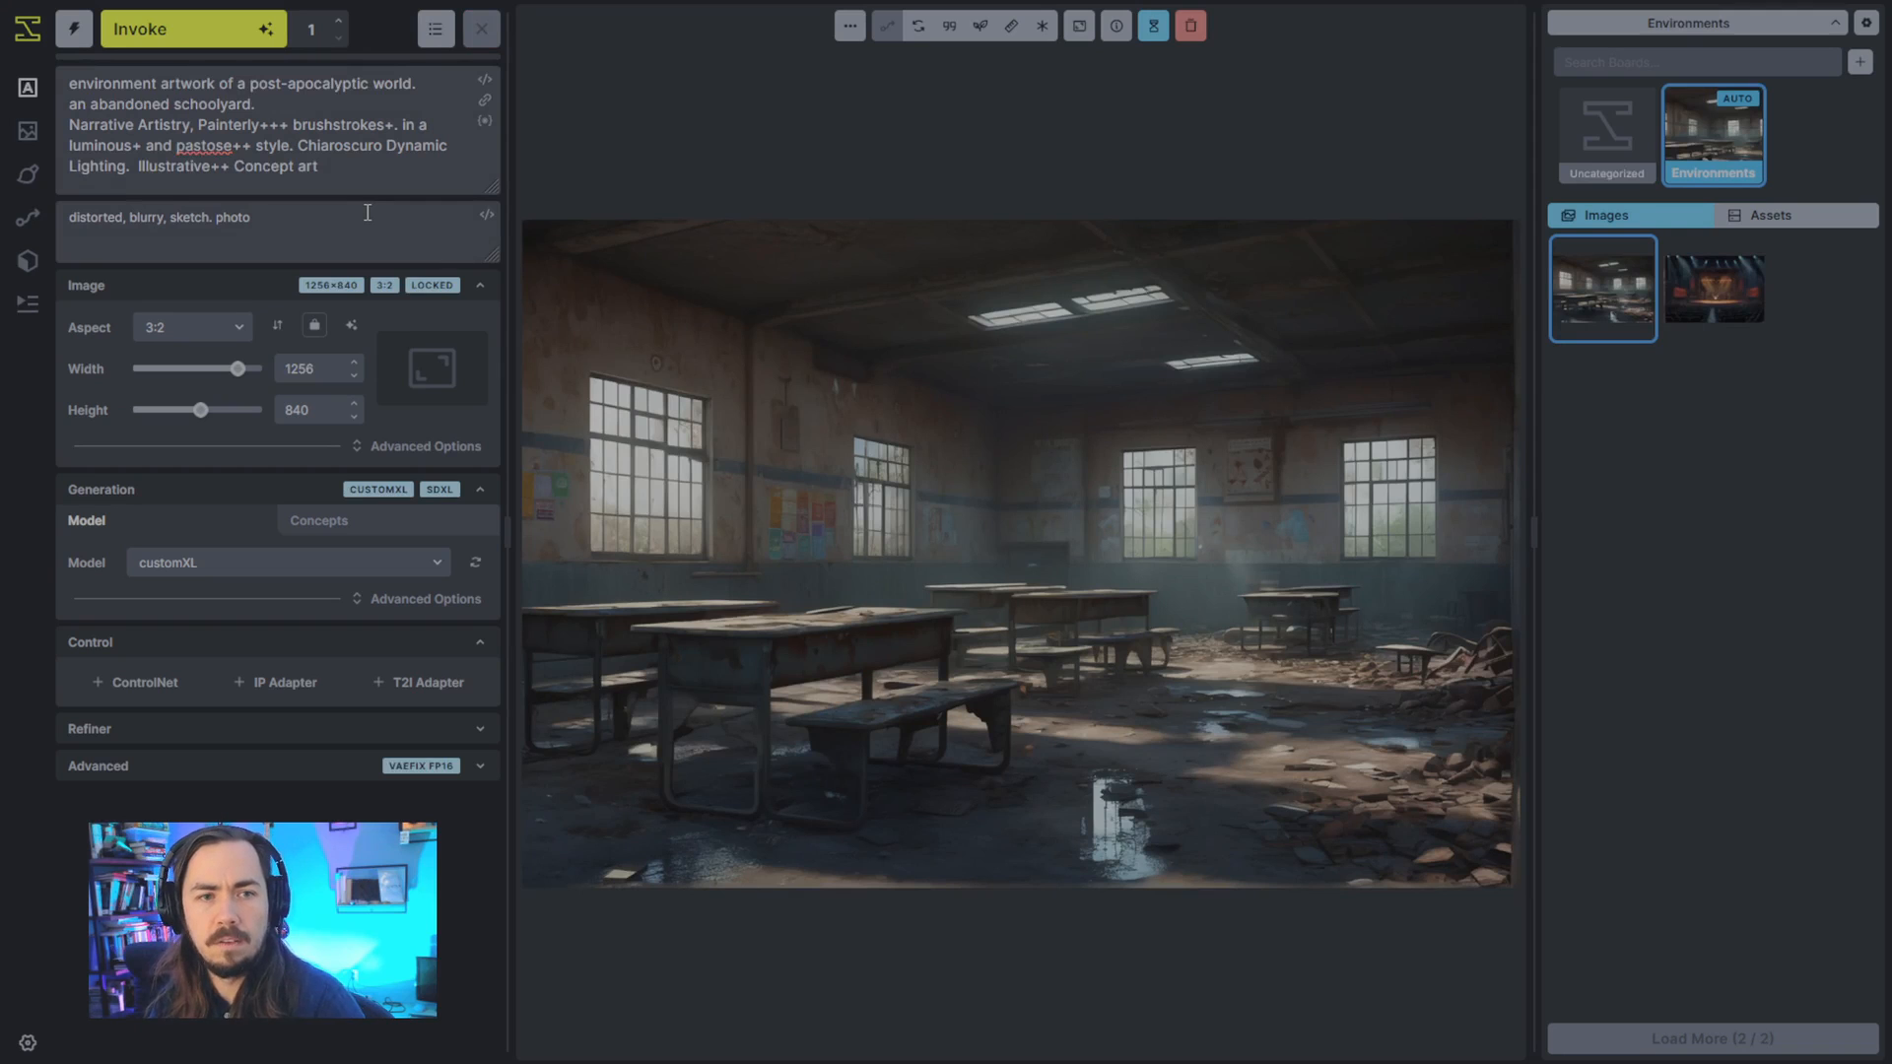
pyautogui.write('+')
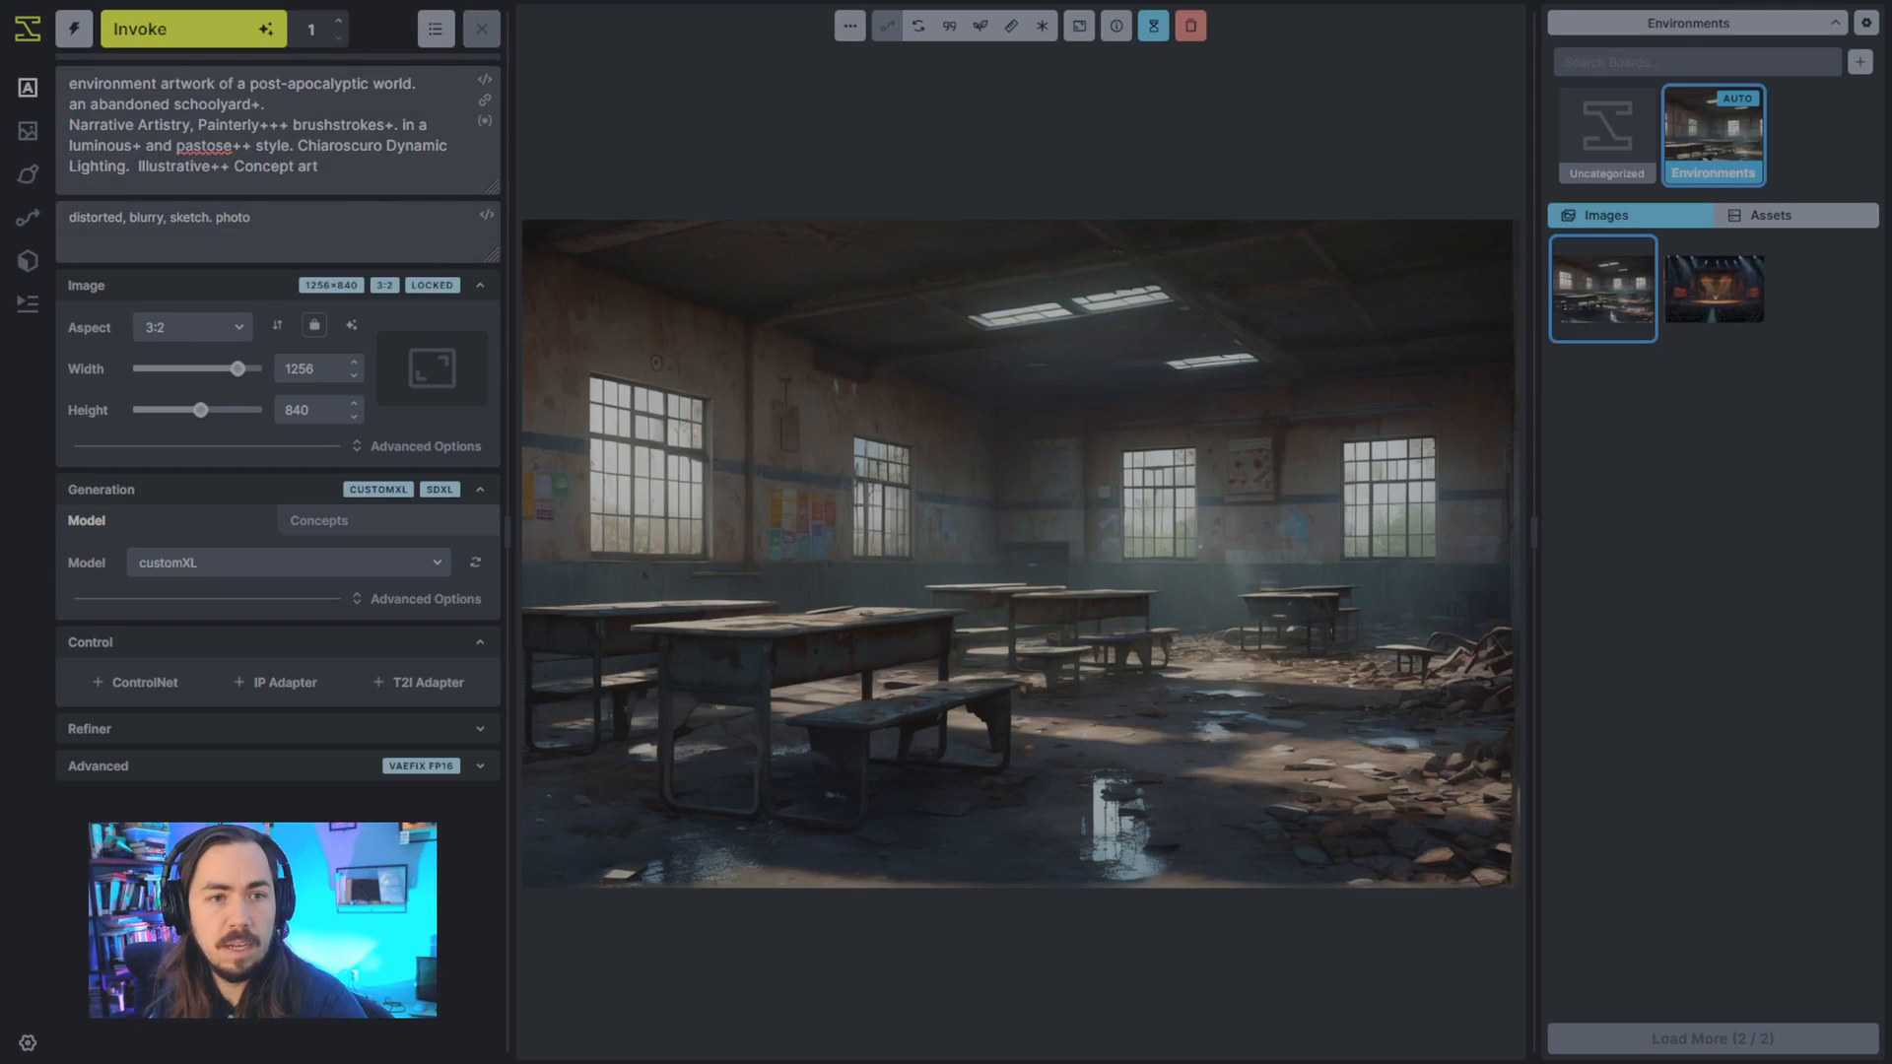
pyautogui.write(', exterior')
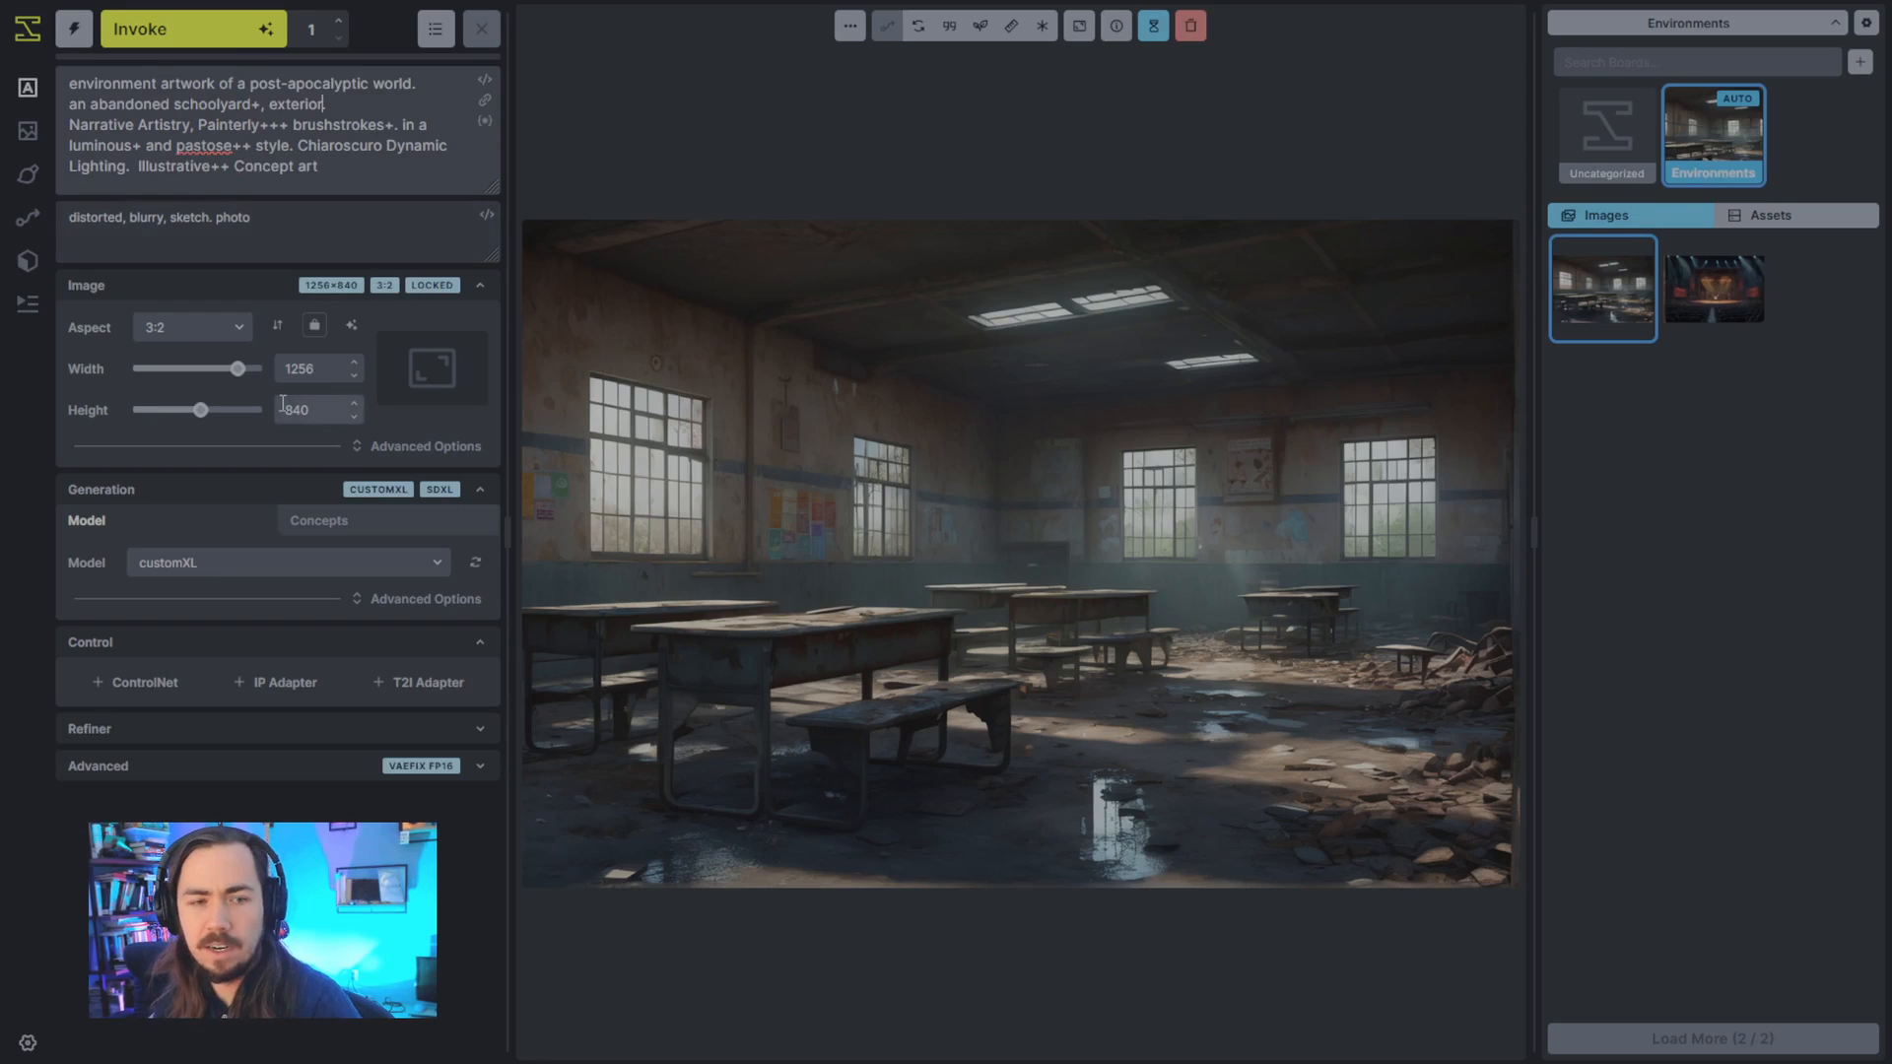
# - Add "interior." to the end of the negative prompt after "photo"
pyautogui.click(350, 220)
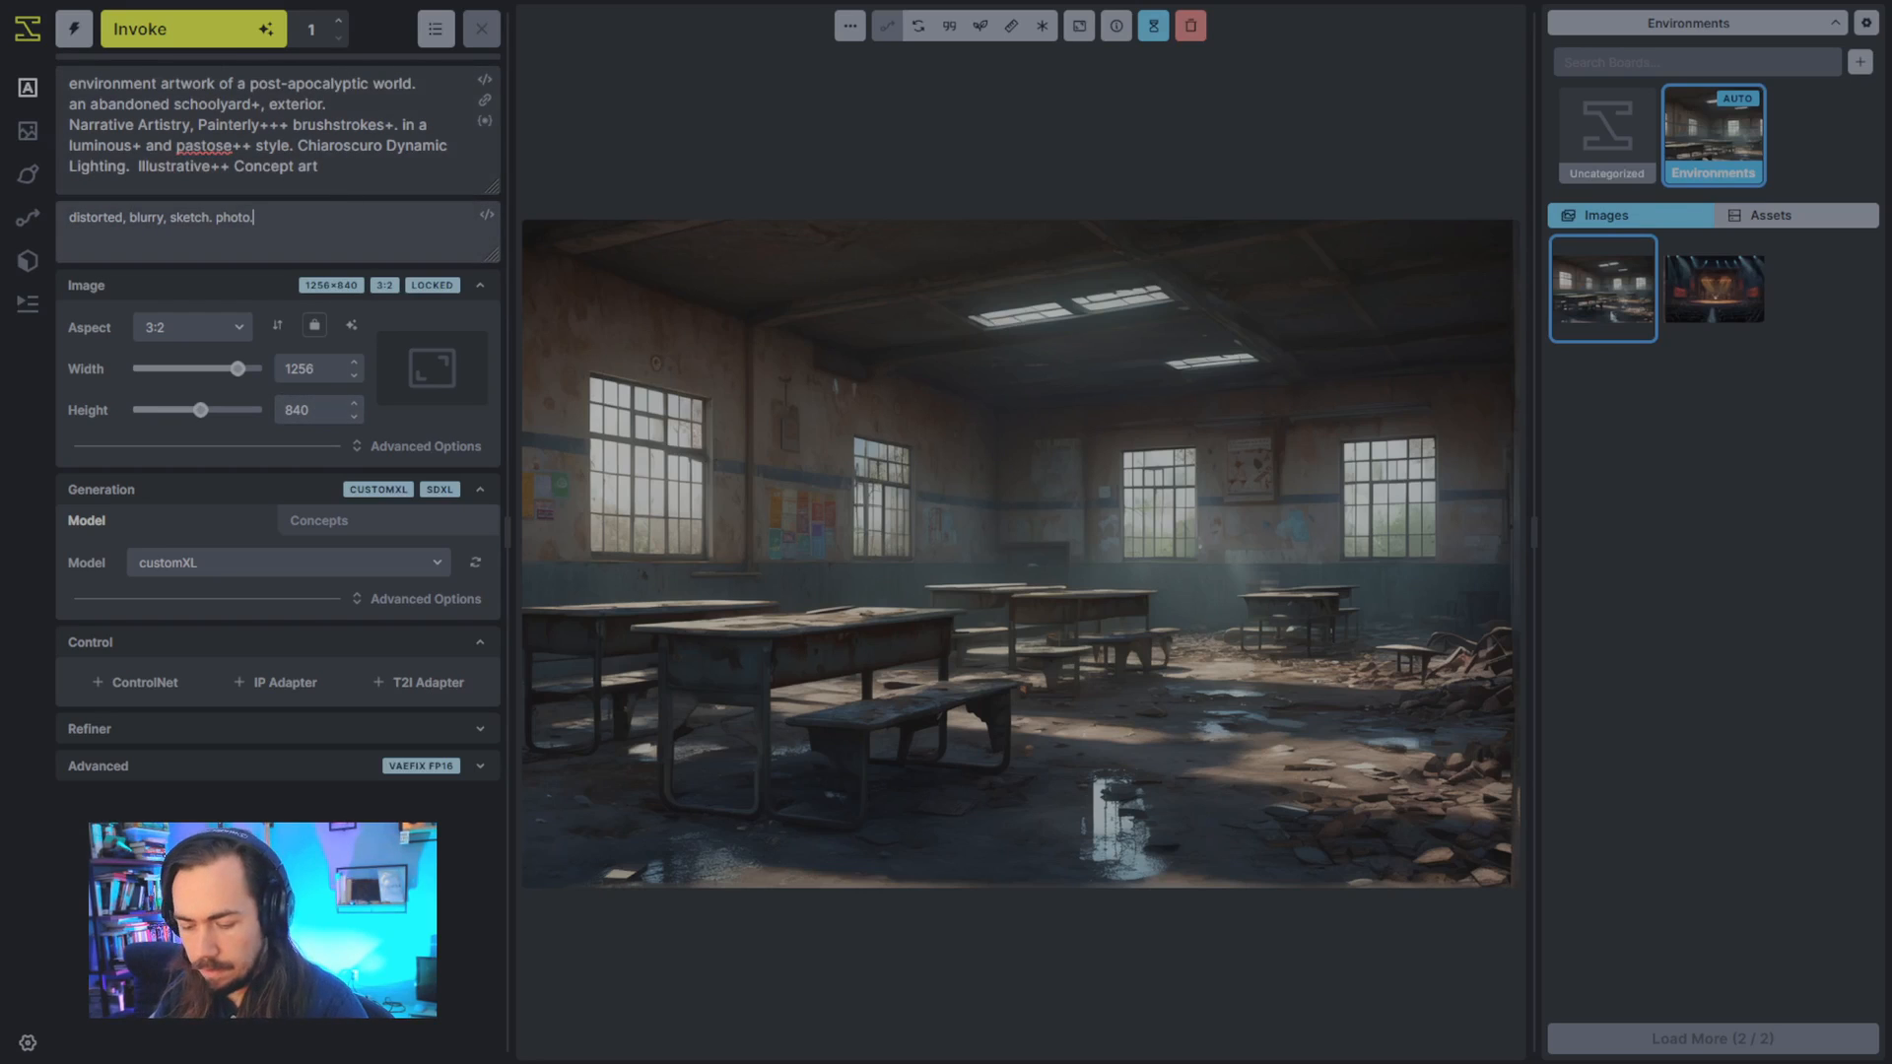
pyautogui.write('. interior.')
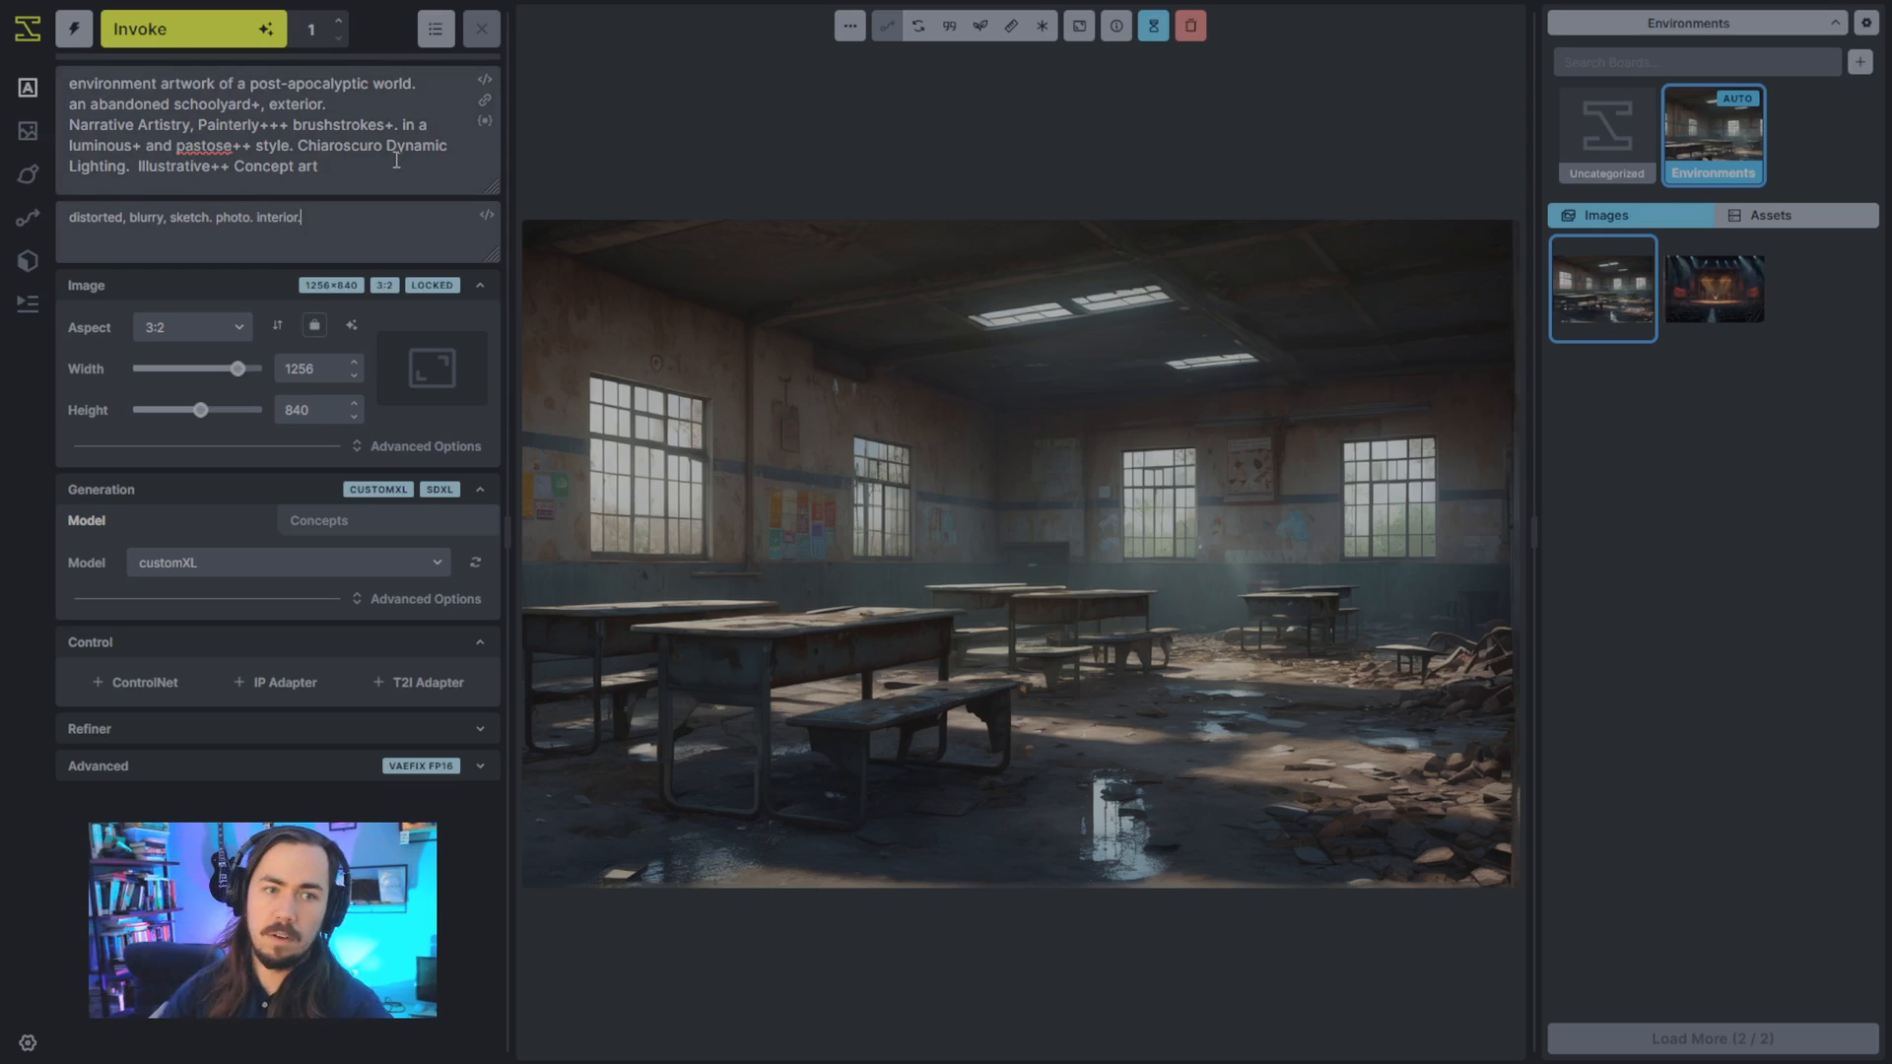
# - Generate an image from the revised prompts and compare it with the earlier classroom image
pyautogui.click(193, 28)
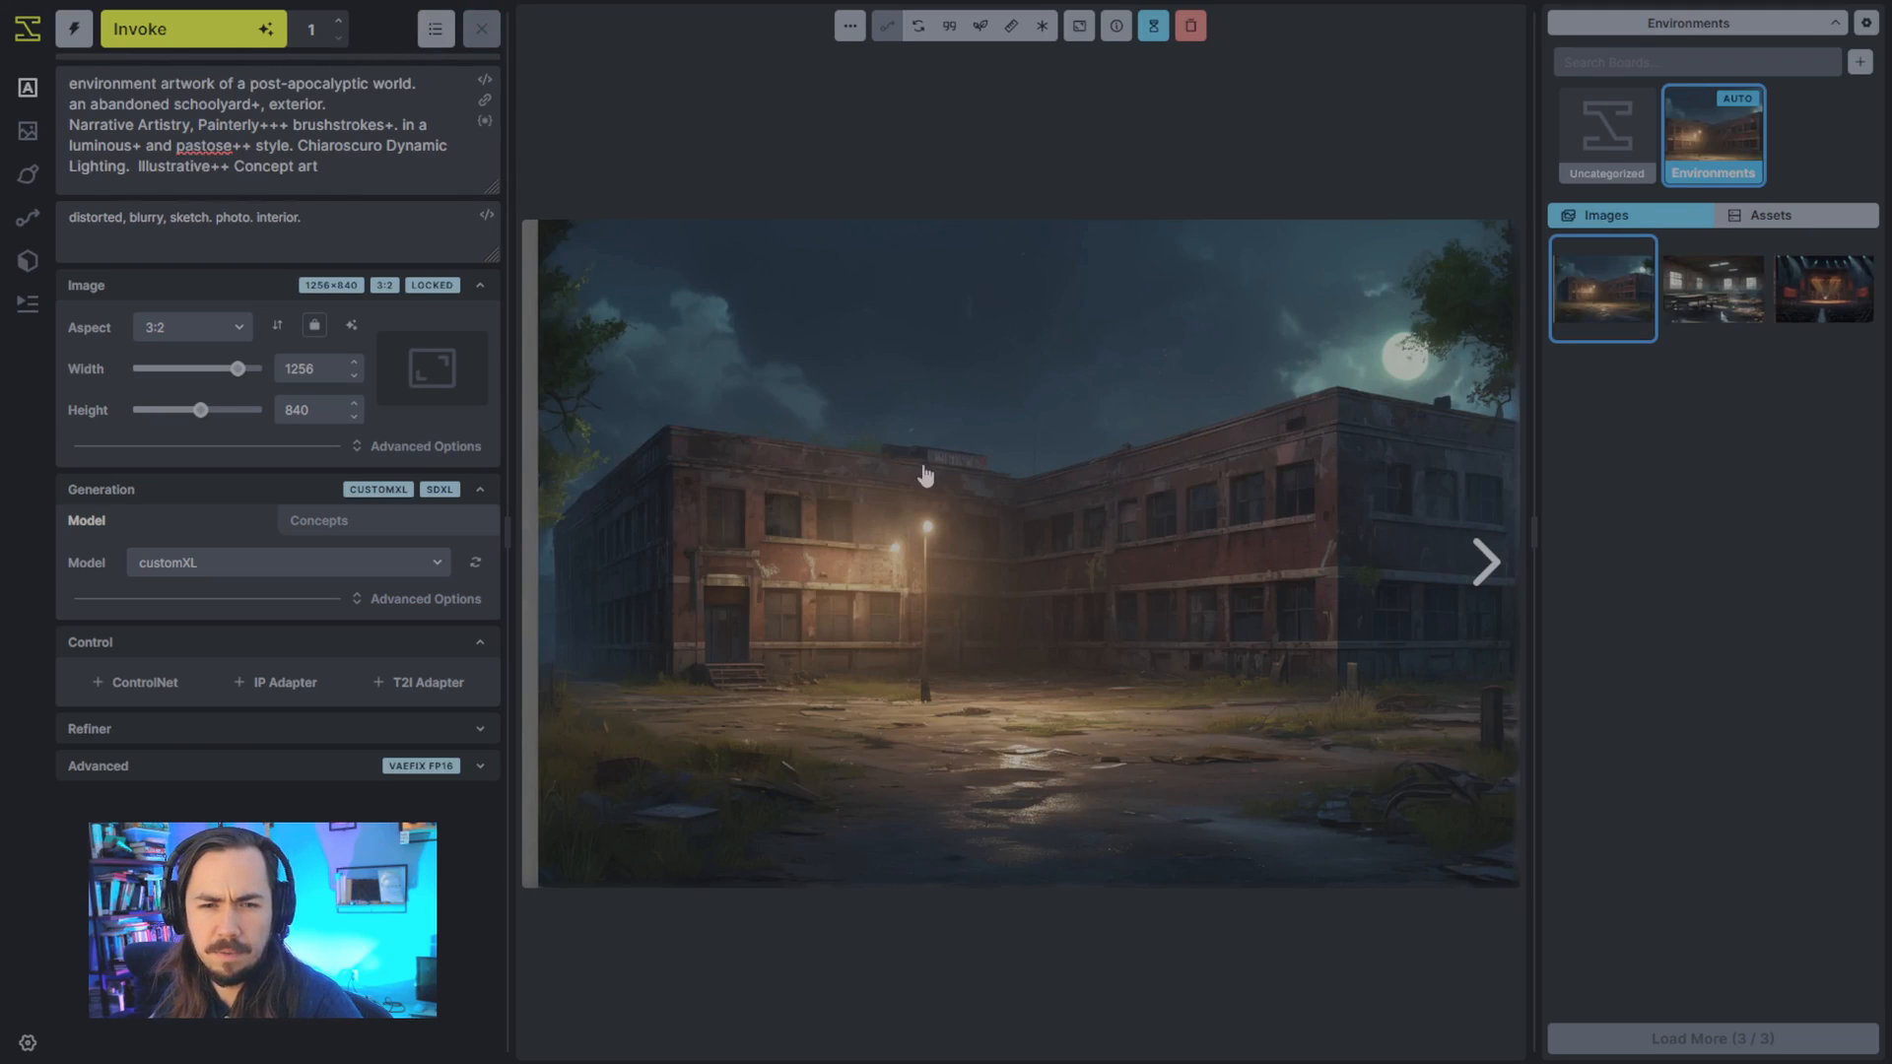
pyautogui.click(1712, 289)
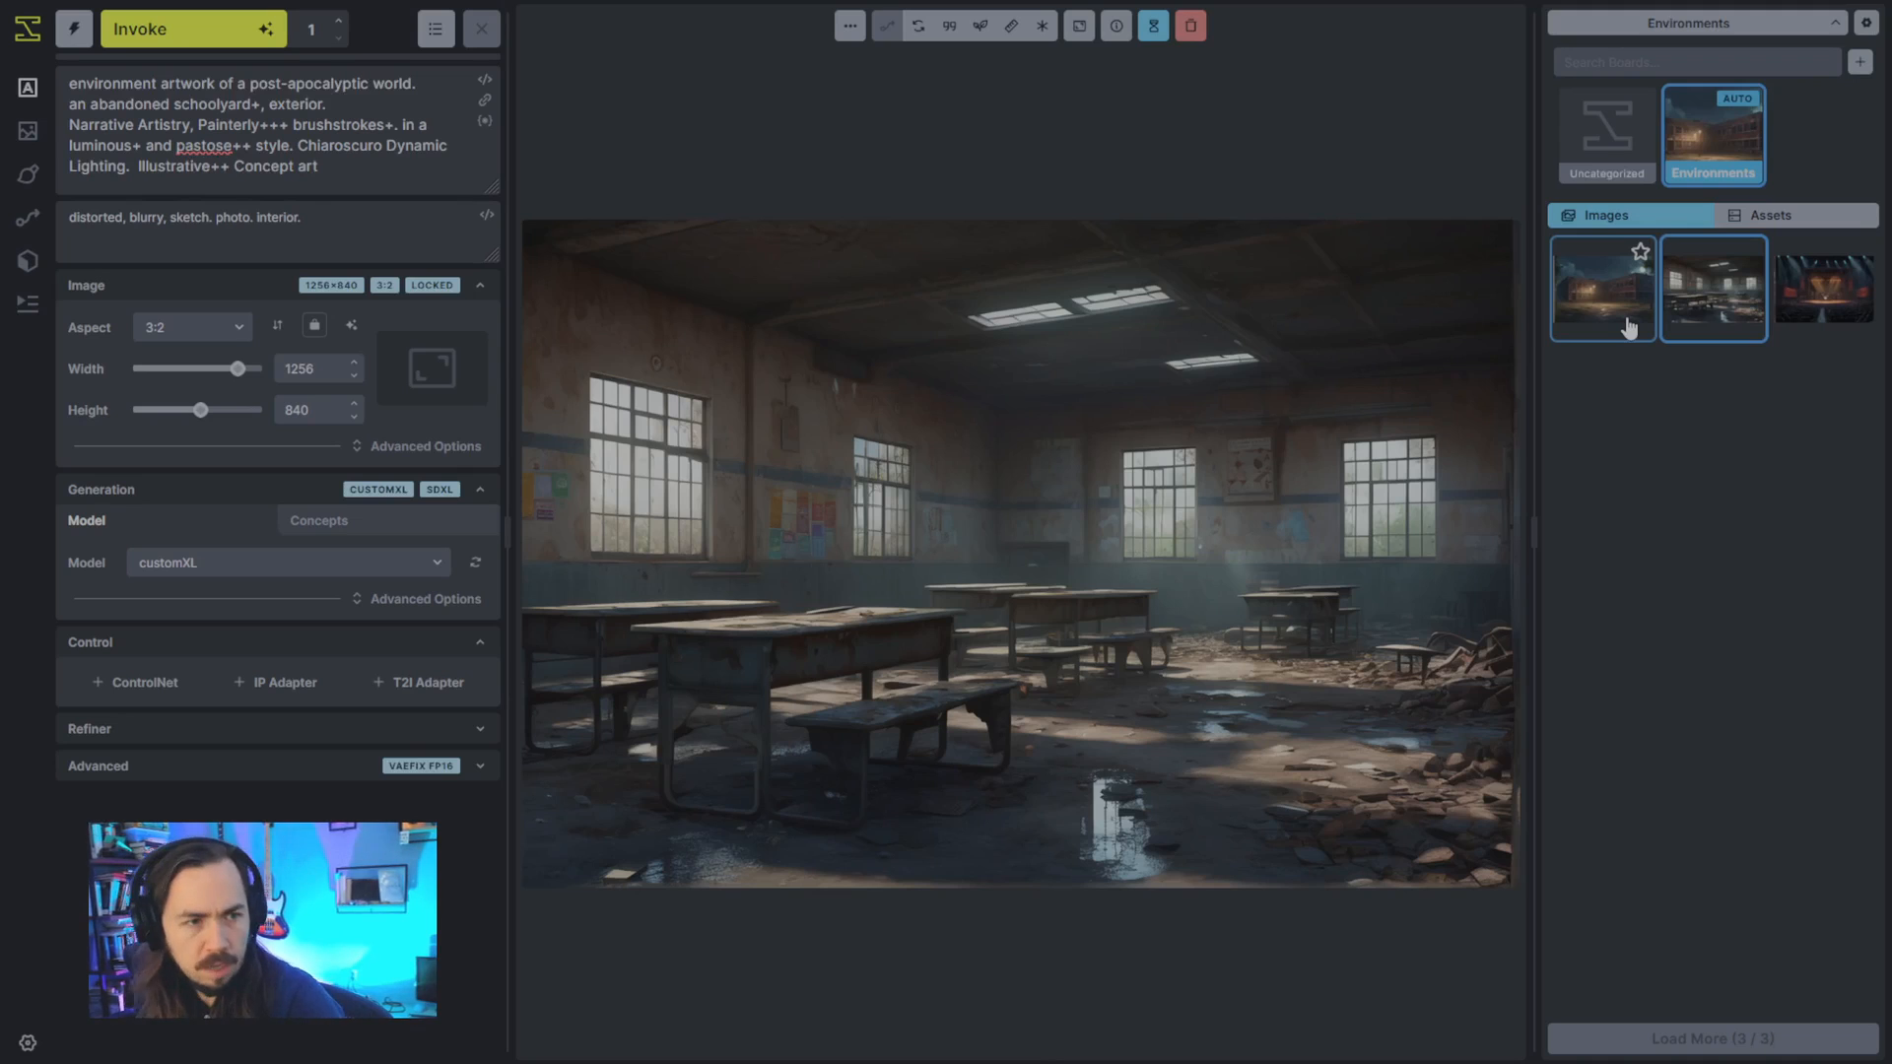
pyautogui.click(1628, 328)
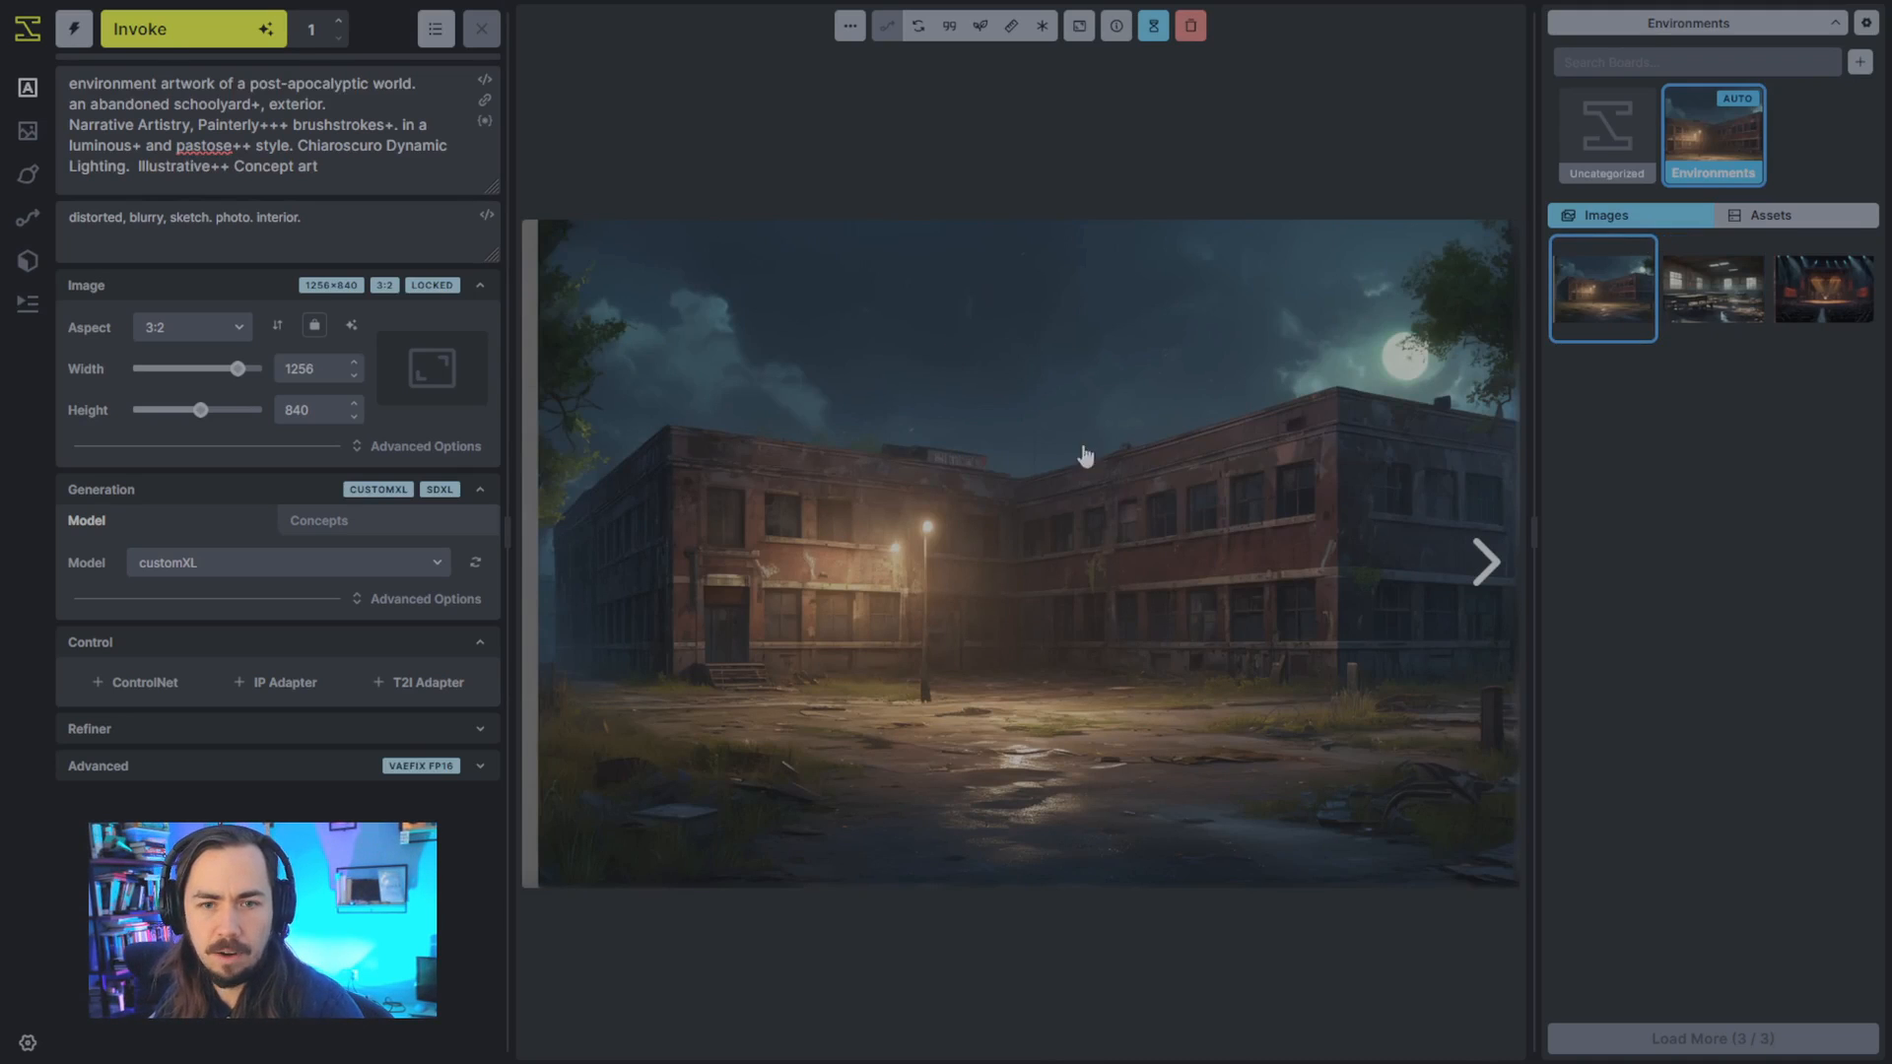
# - Remove "Chiaroscuro" from the positive prompt and add "daytime," after "exterior."
pyautogui.doubleClick(331, 145)
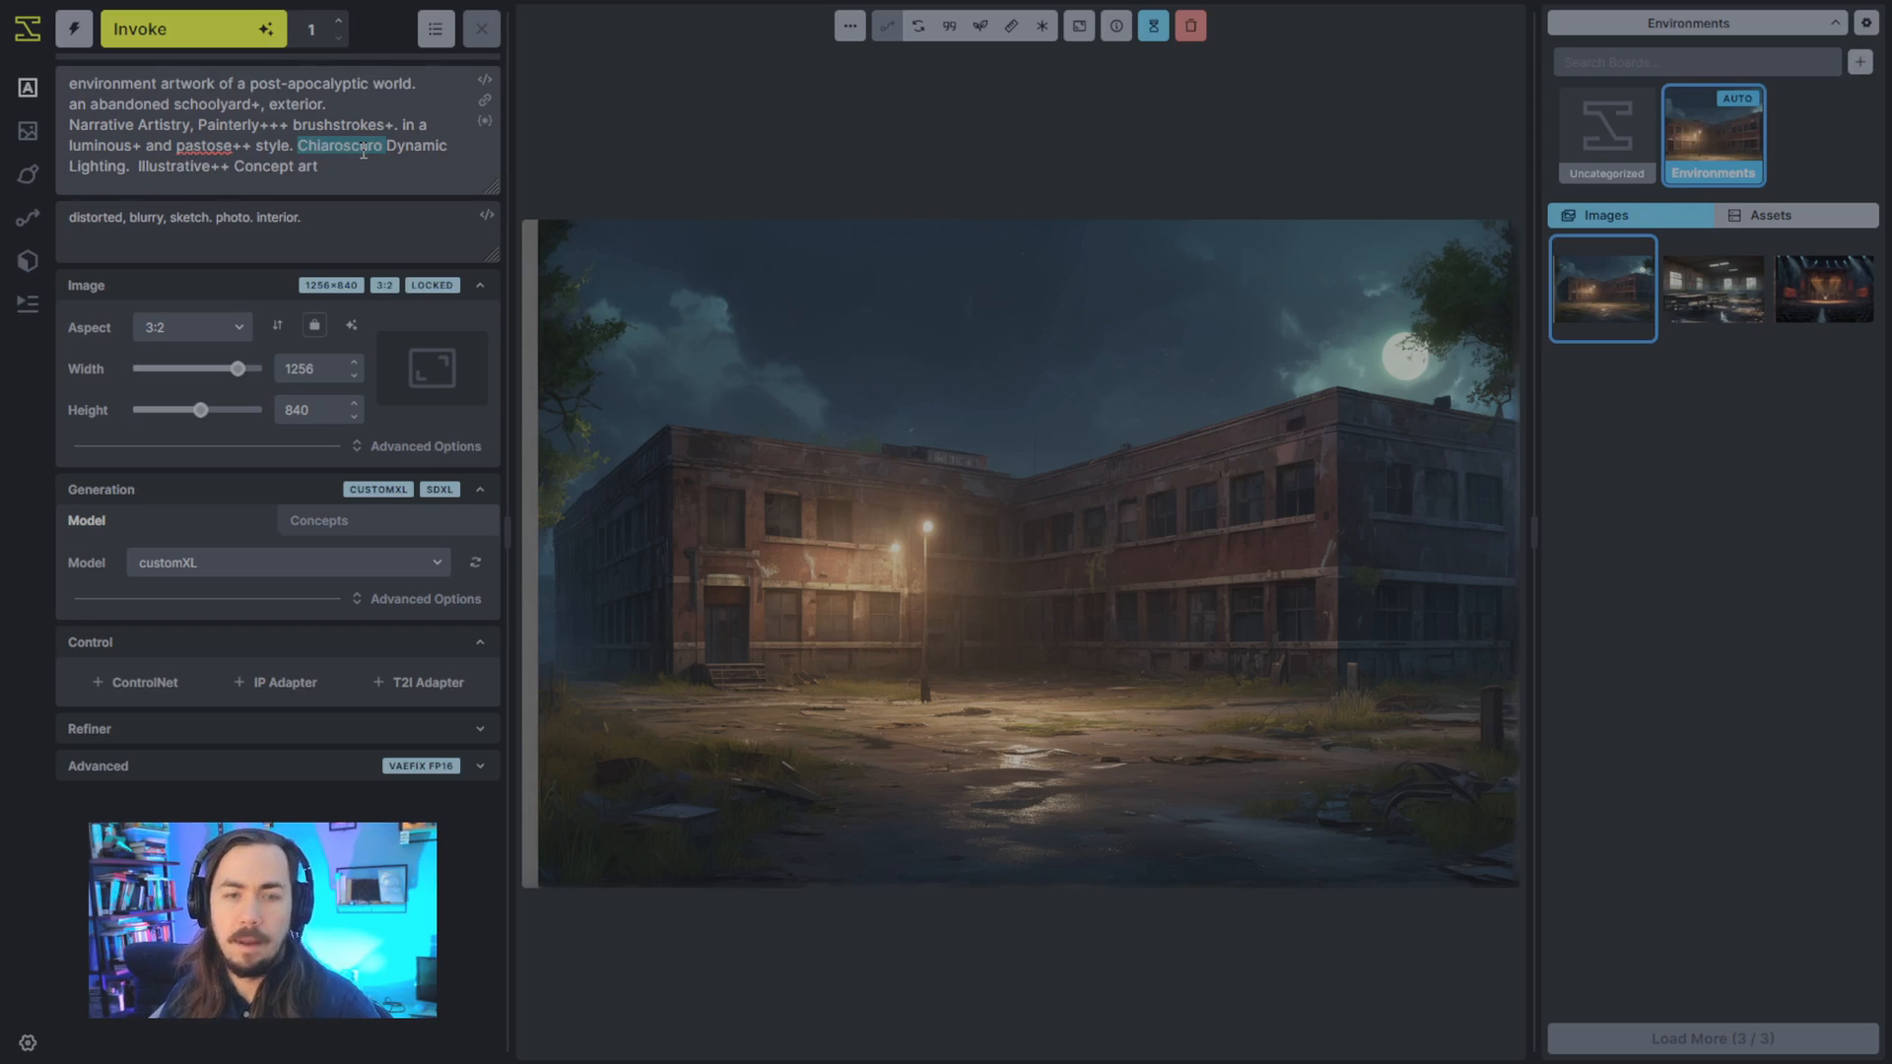
pyautogui.press('BackSpace')
pyautogui.click(397, 107)
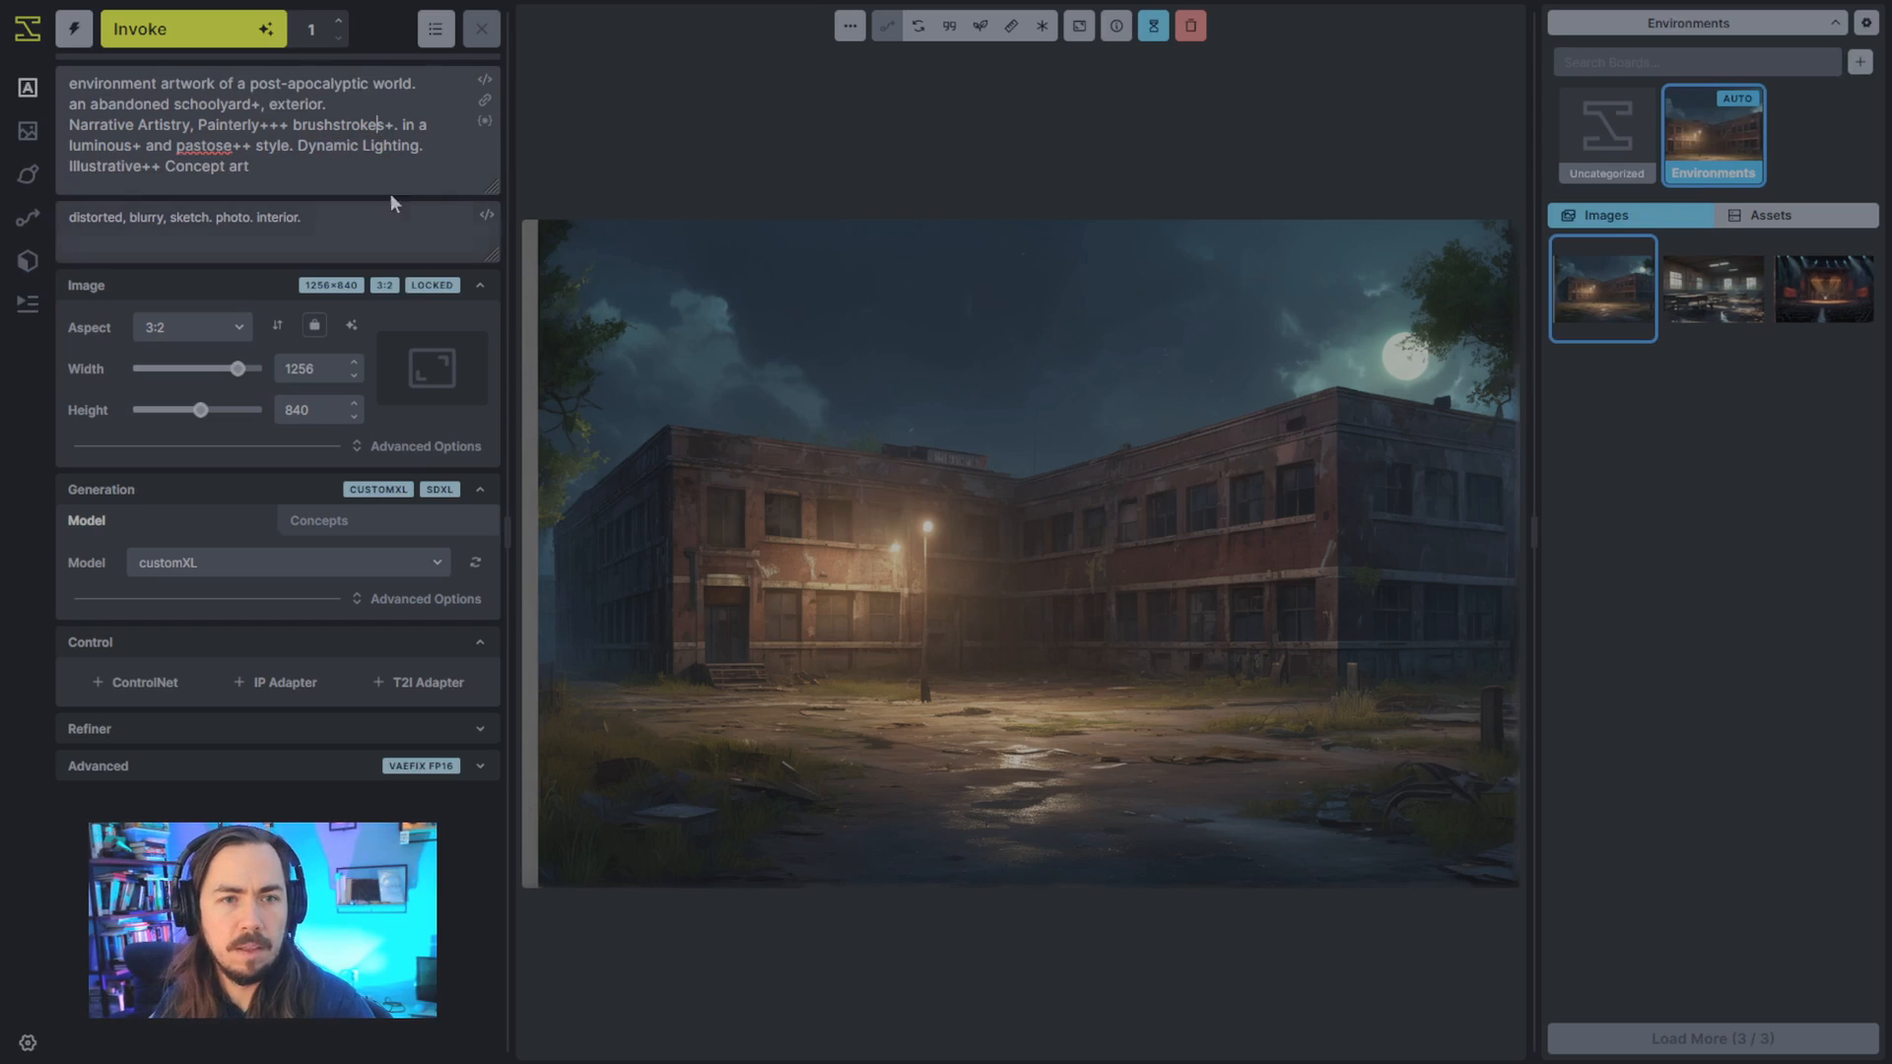
pyautogui.write('daytime,')
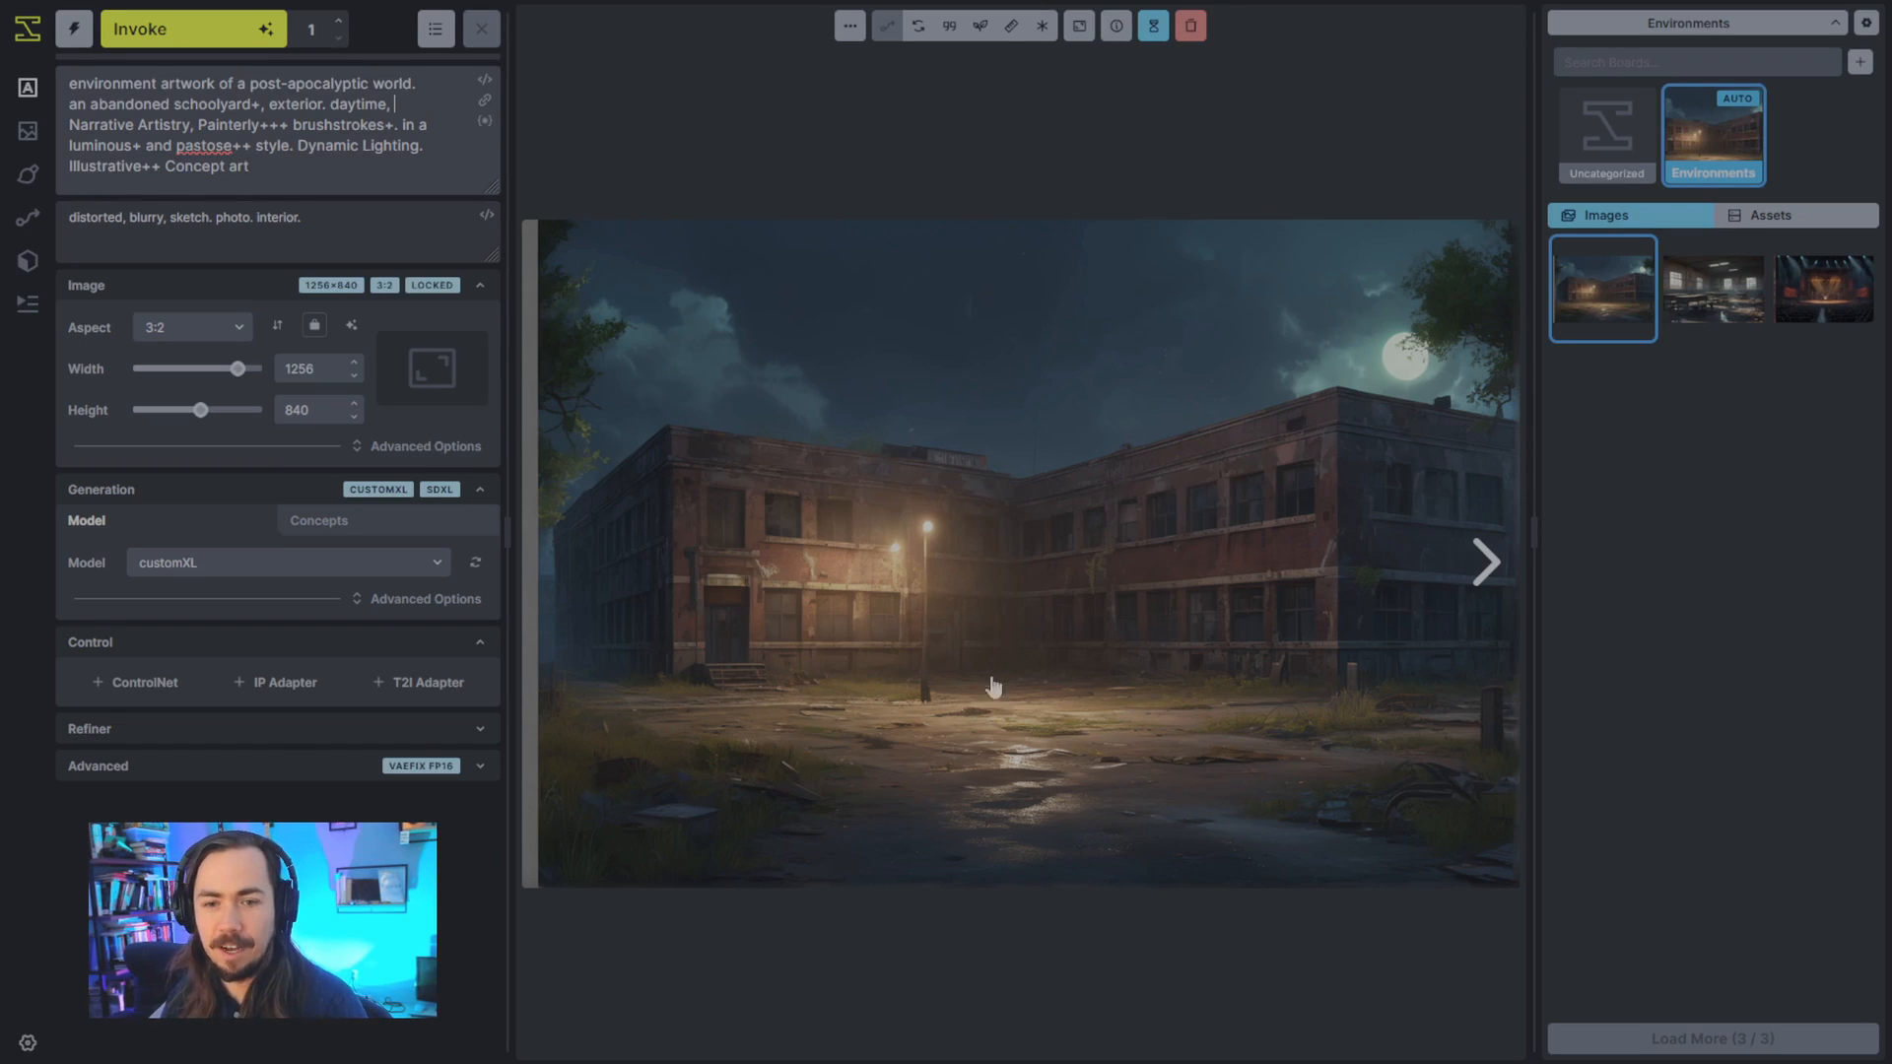
# - Add a ControlNet control adapter and set its model to SDXLdepth
pyautogui.click(143, 683)
pyautogui.click(177, 772)
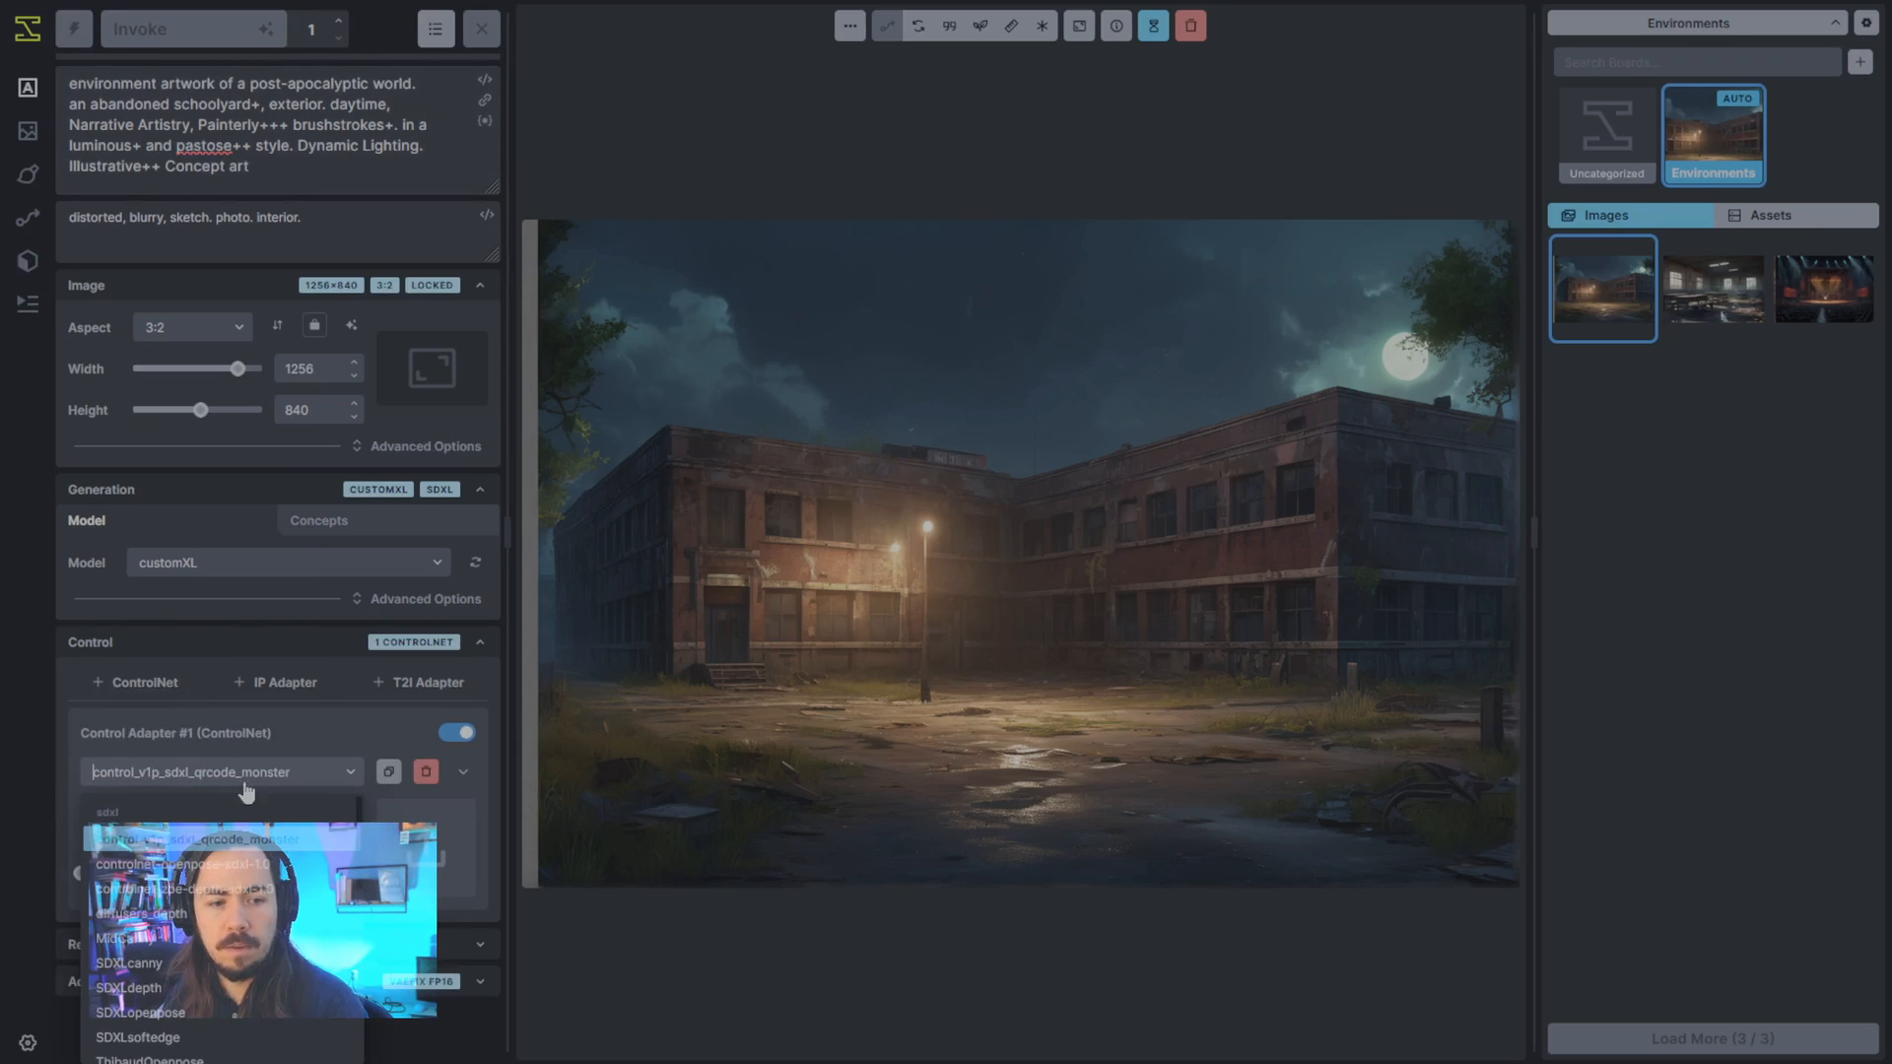
pyautogui.click(225, 987)
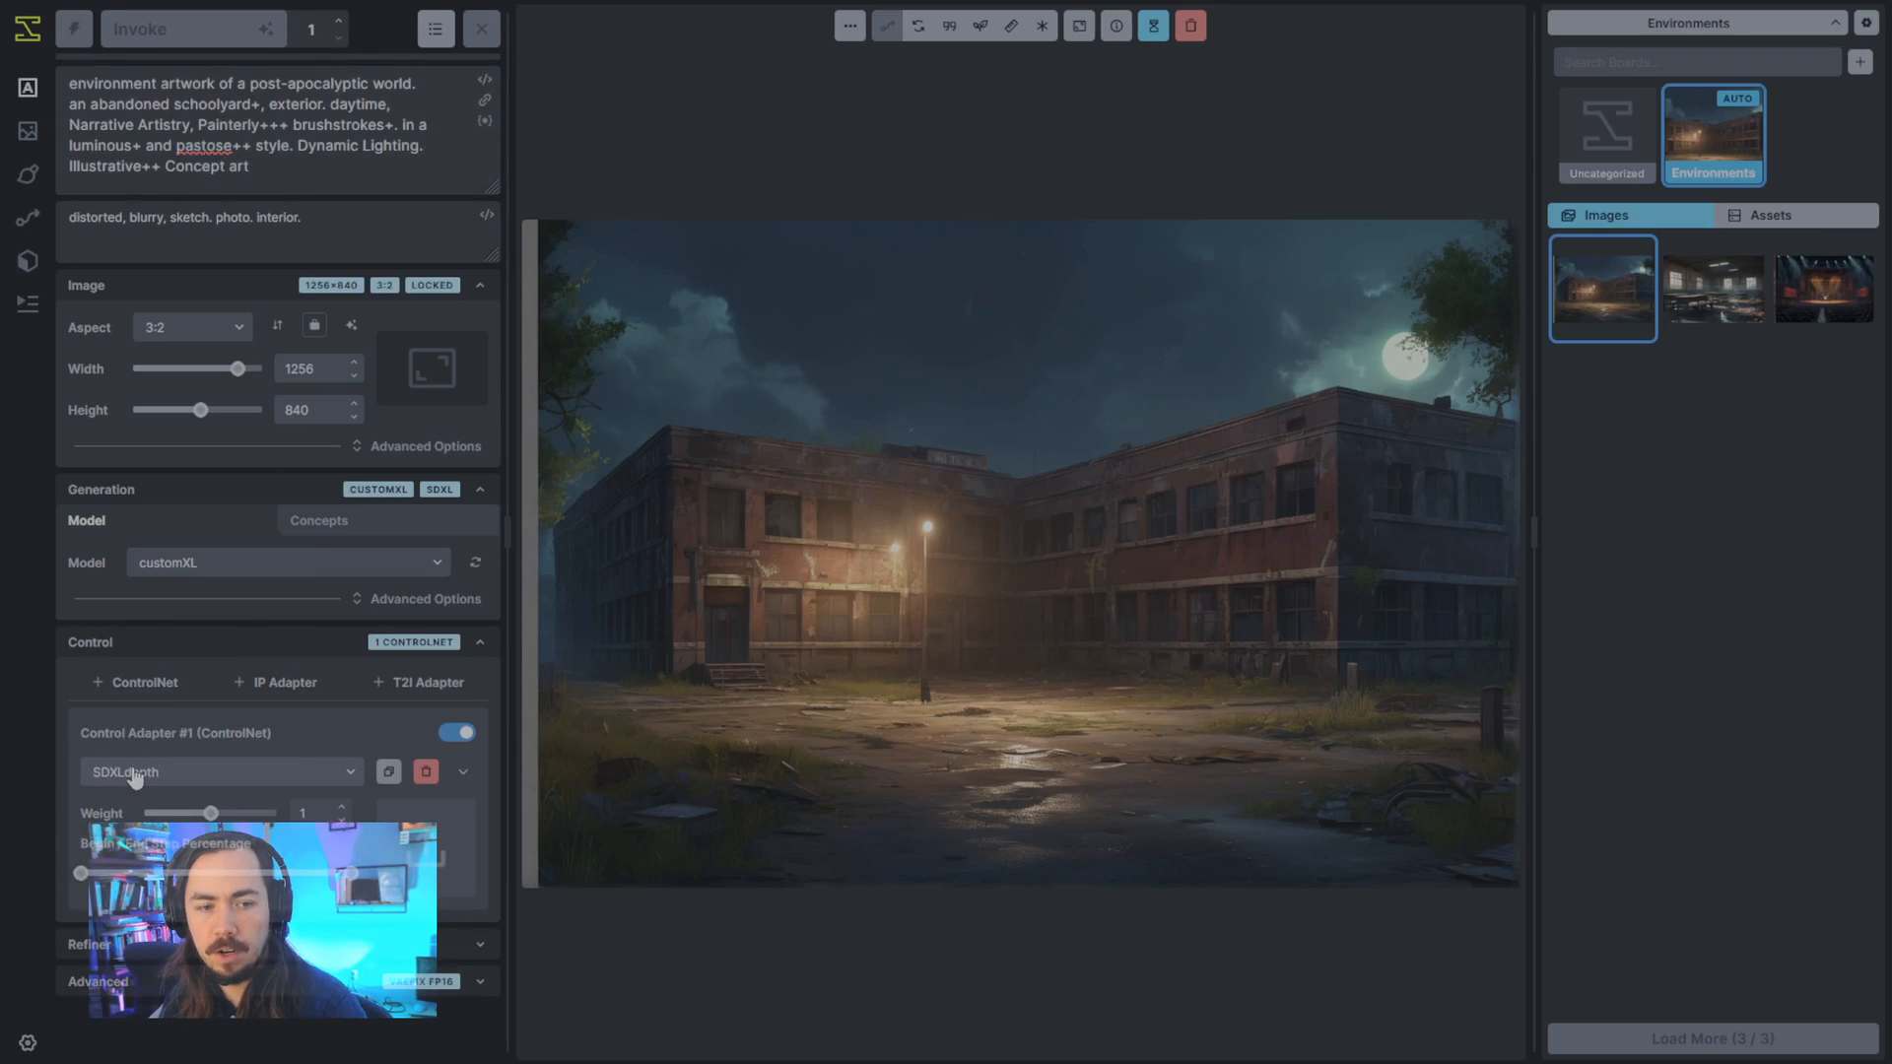
# - Expand the control adapter's settings and use the moonlit school building image as its control image
pyautogui.click(462, 773)
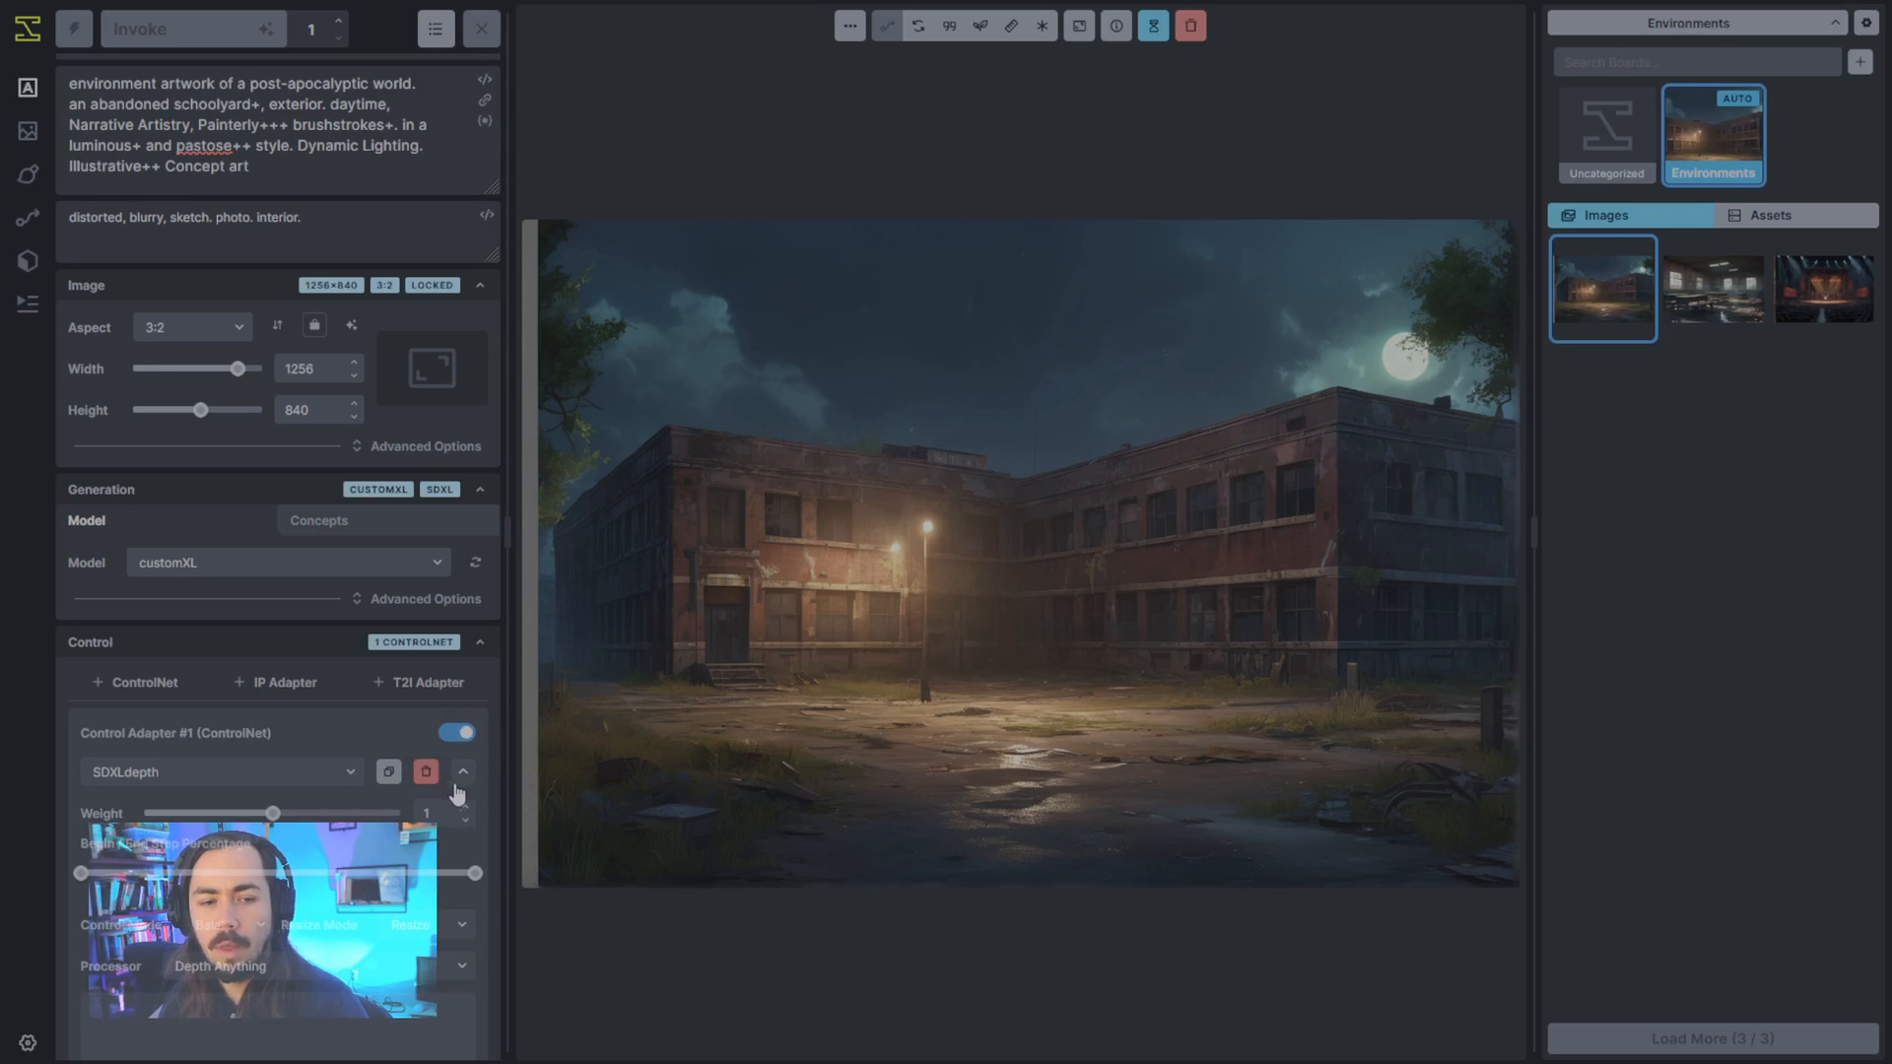
pyautogui.scroll(-5, 456, 794)
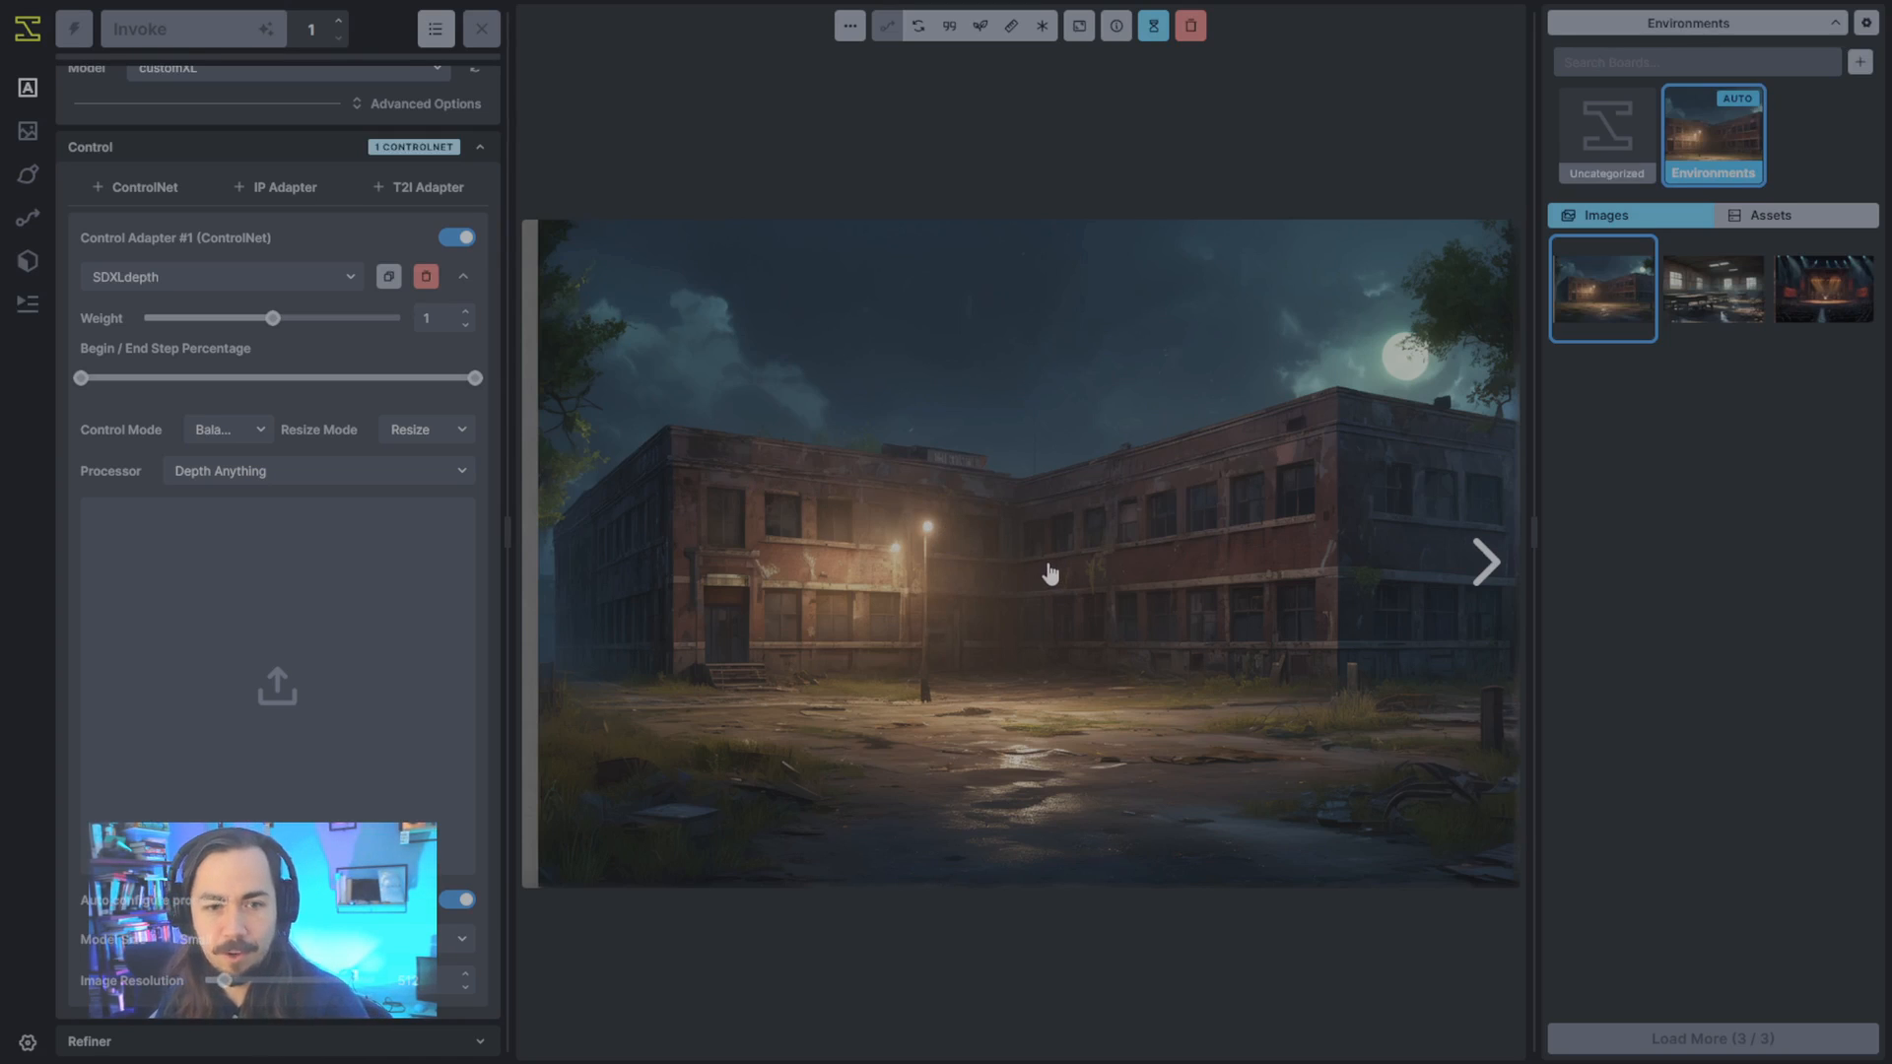
pyautogui.moveTo(921, 650); pyautogui.dragTo(374, 670)
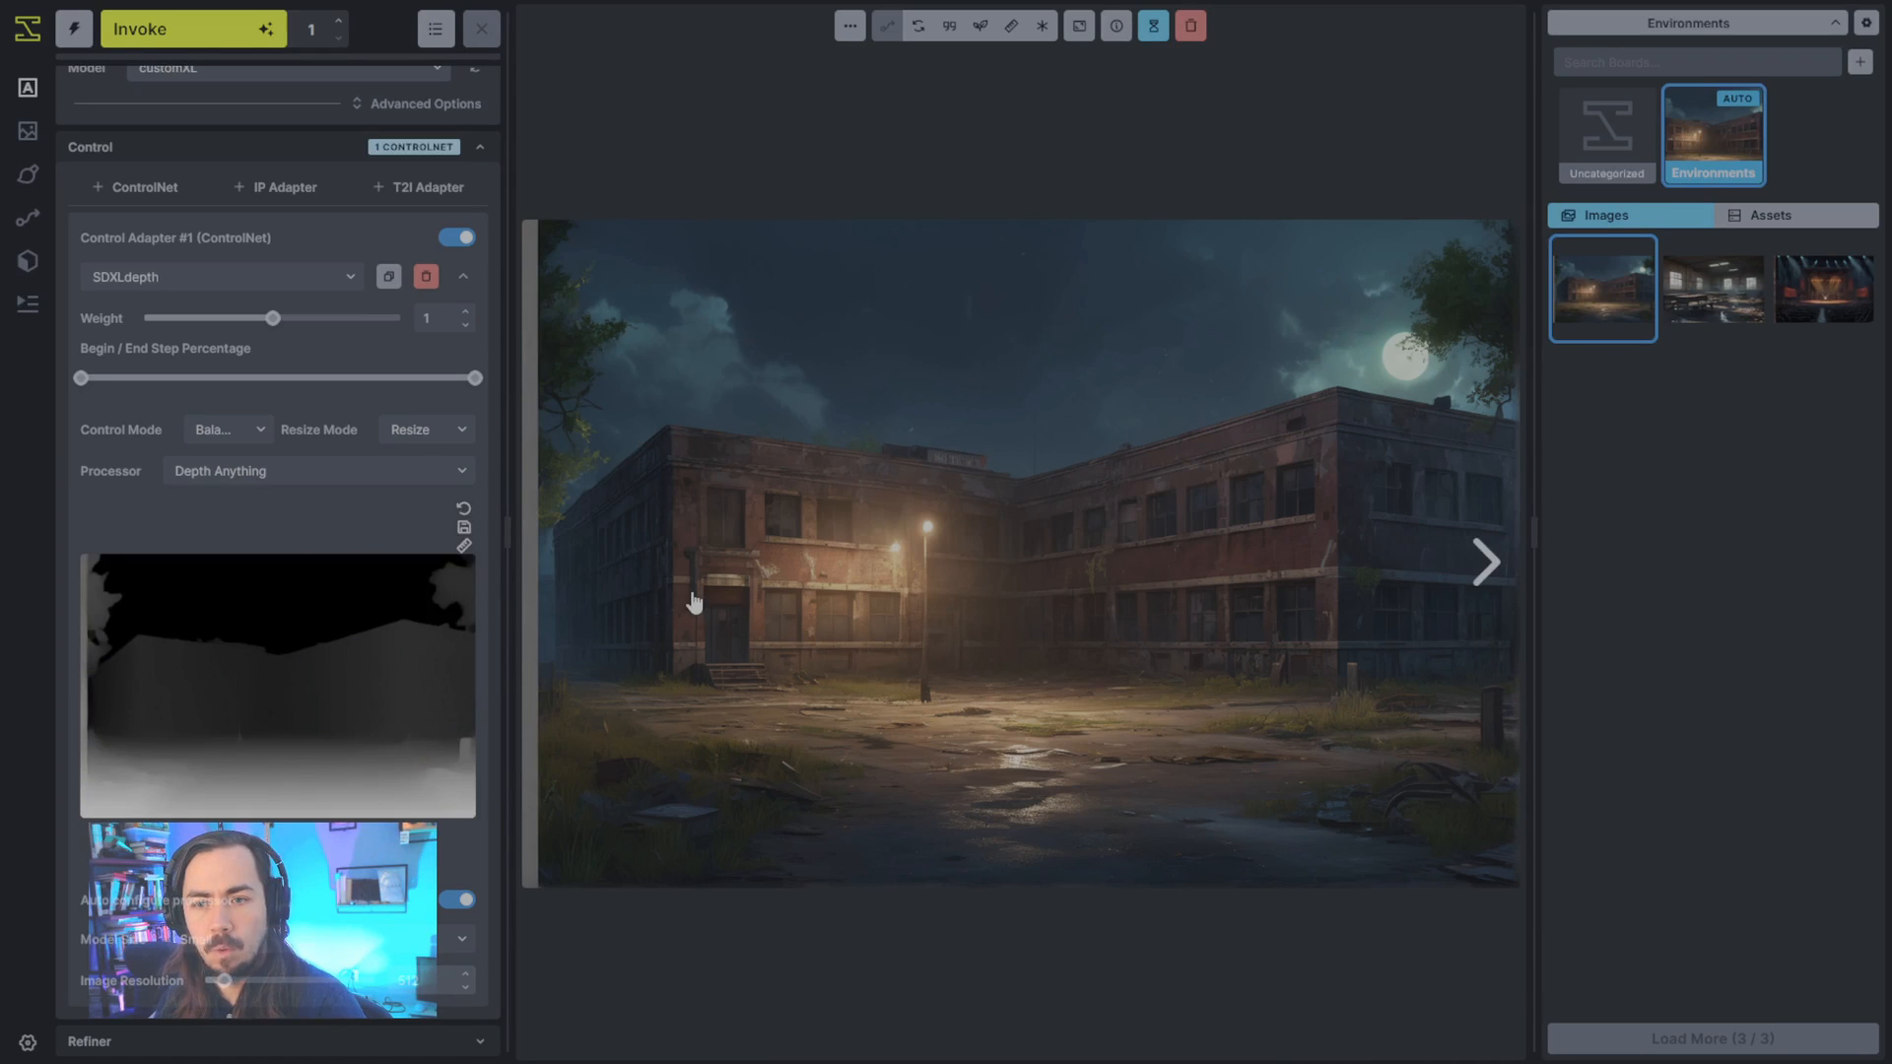
pyautogui.scroll(2, 482, 735)
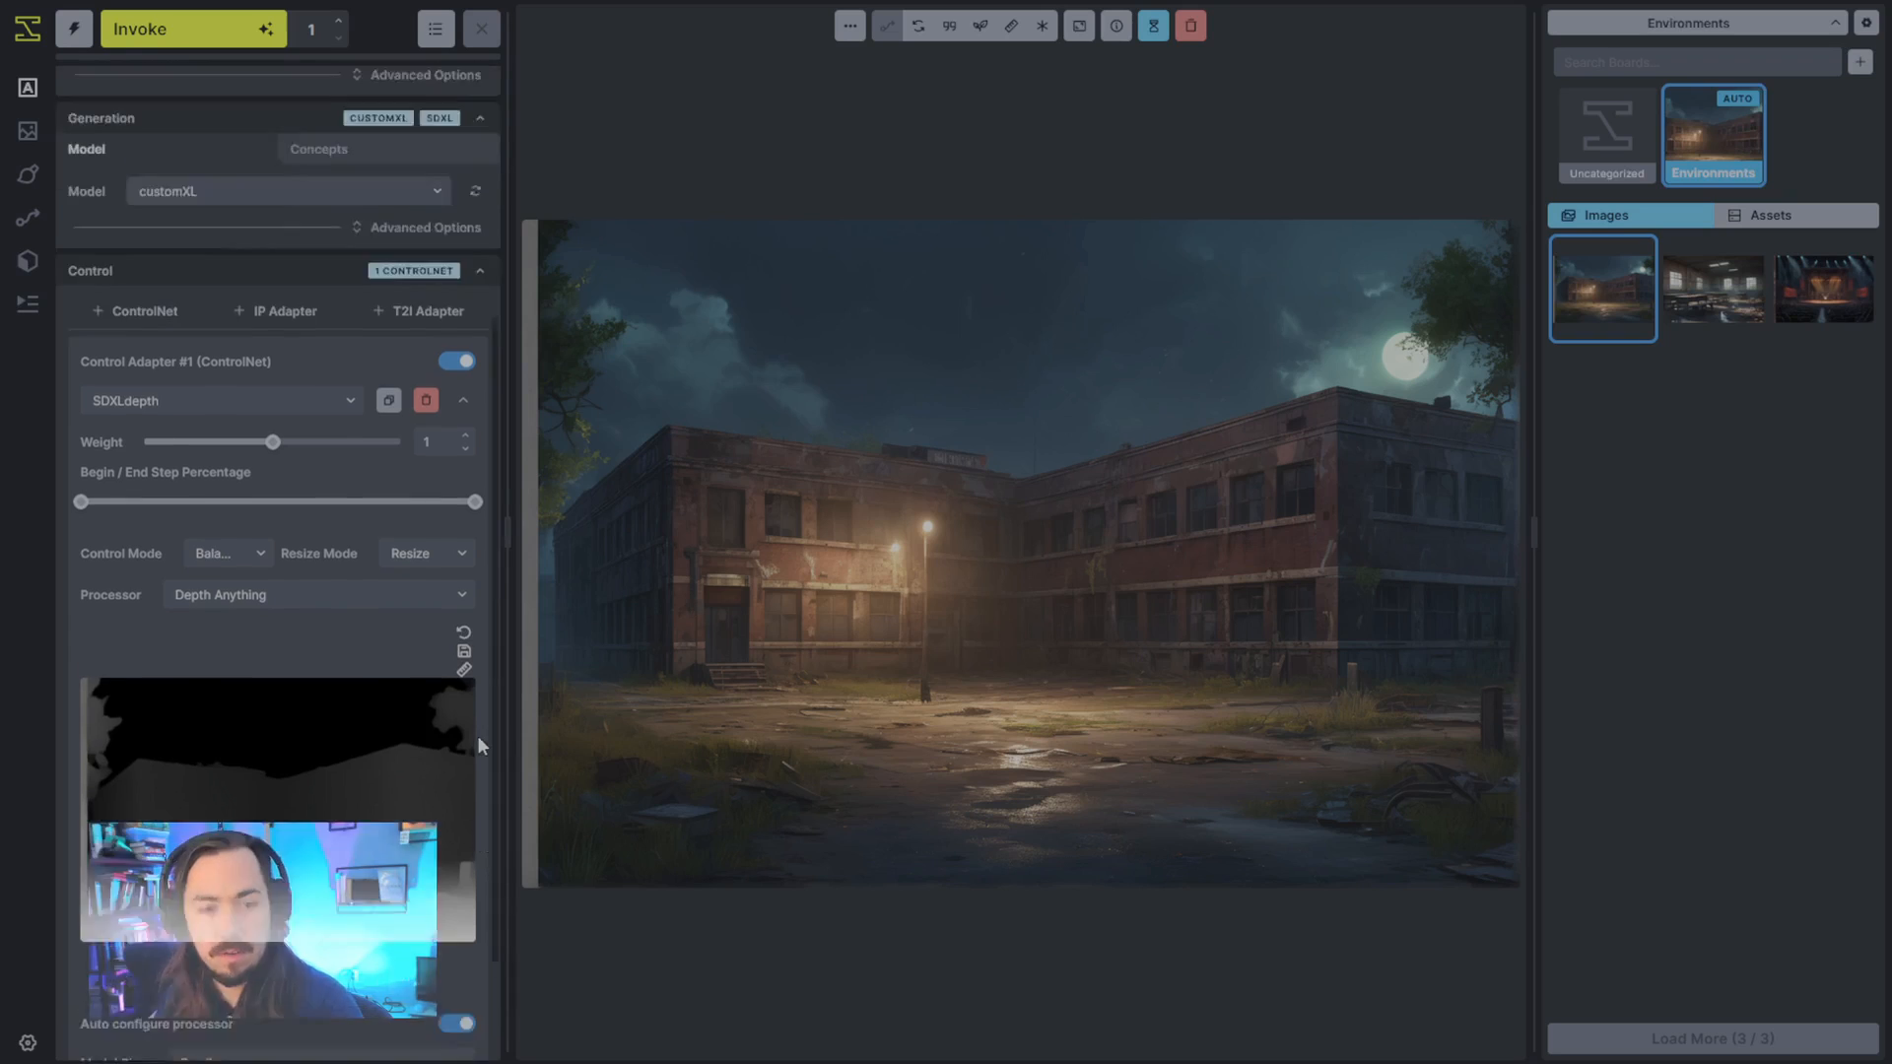
# - Collapse the depth adapter's advanced settings and generate an image from the daytime prompt with depth control
pyautogui.scroll(5, 463, 720)
pyautogui.scroll(-5, 372, 676)
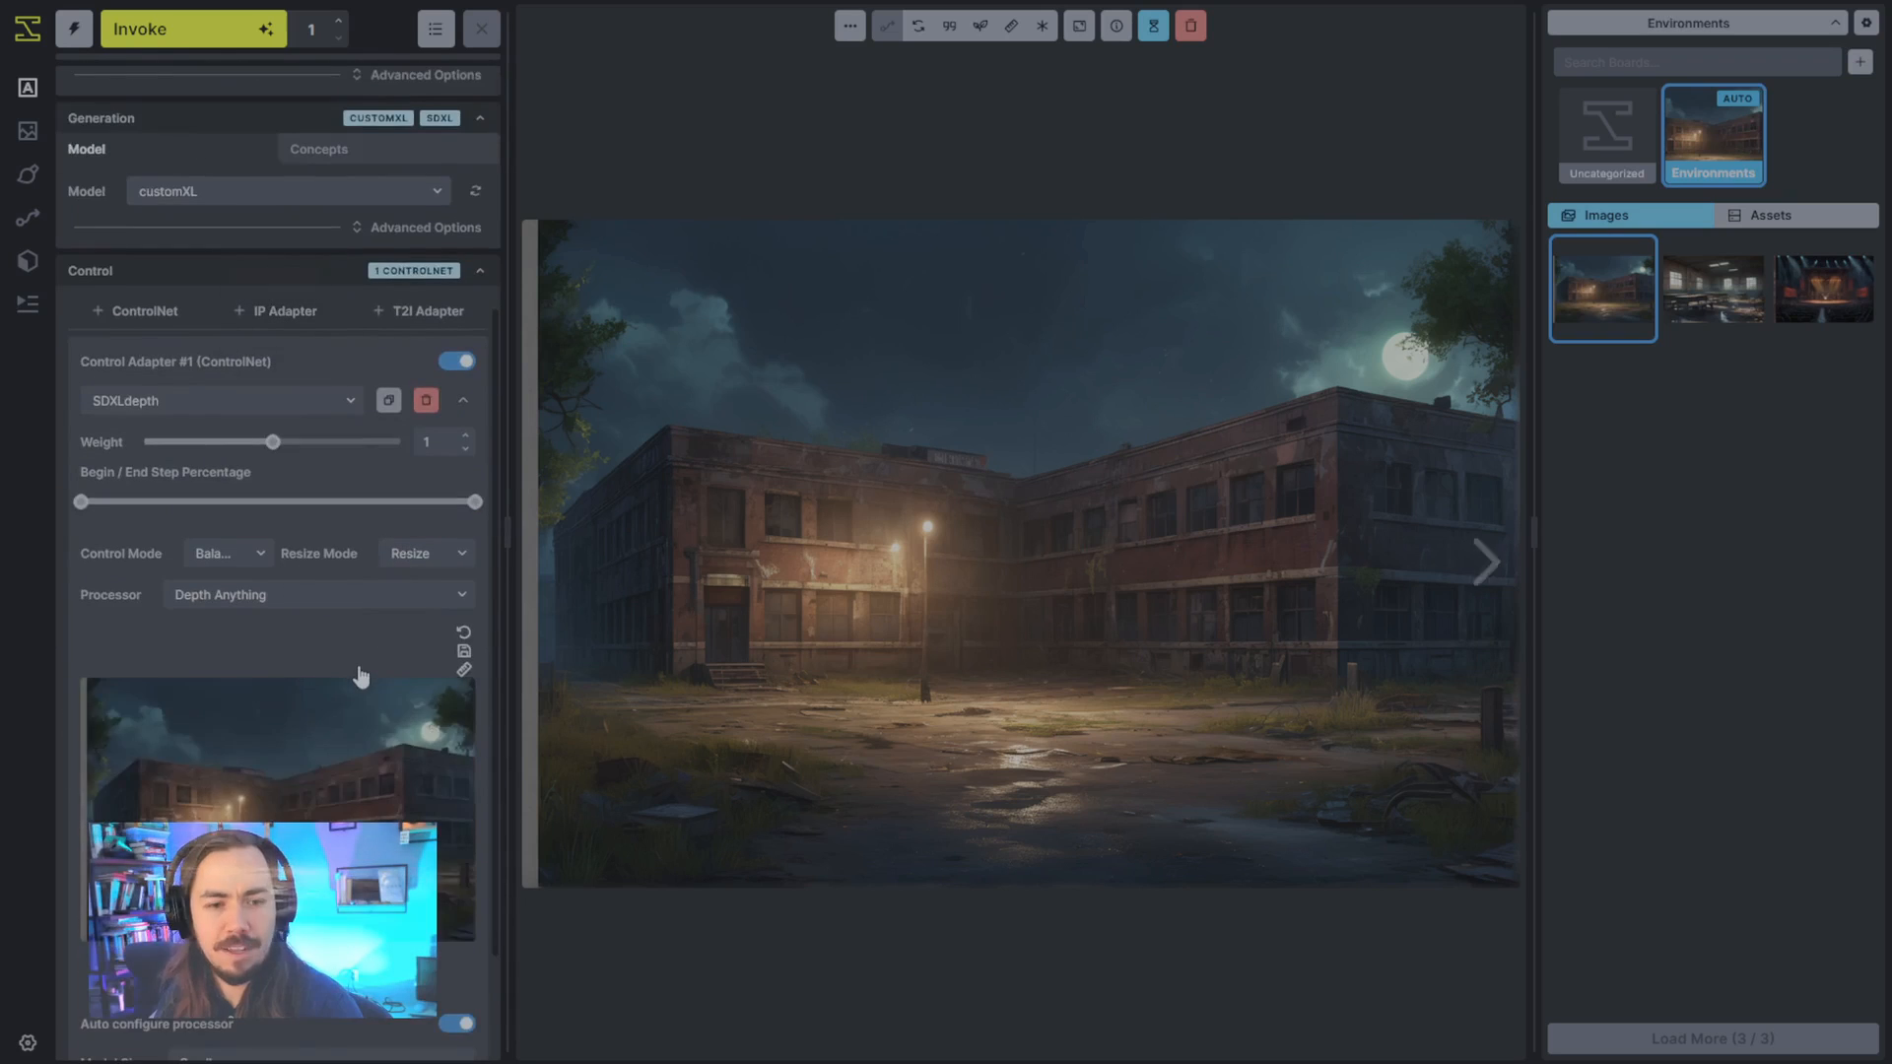
pyautogui.scroll(2, 361, 670)
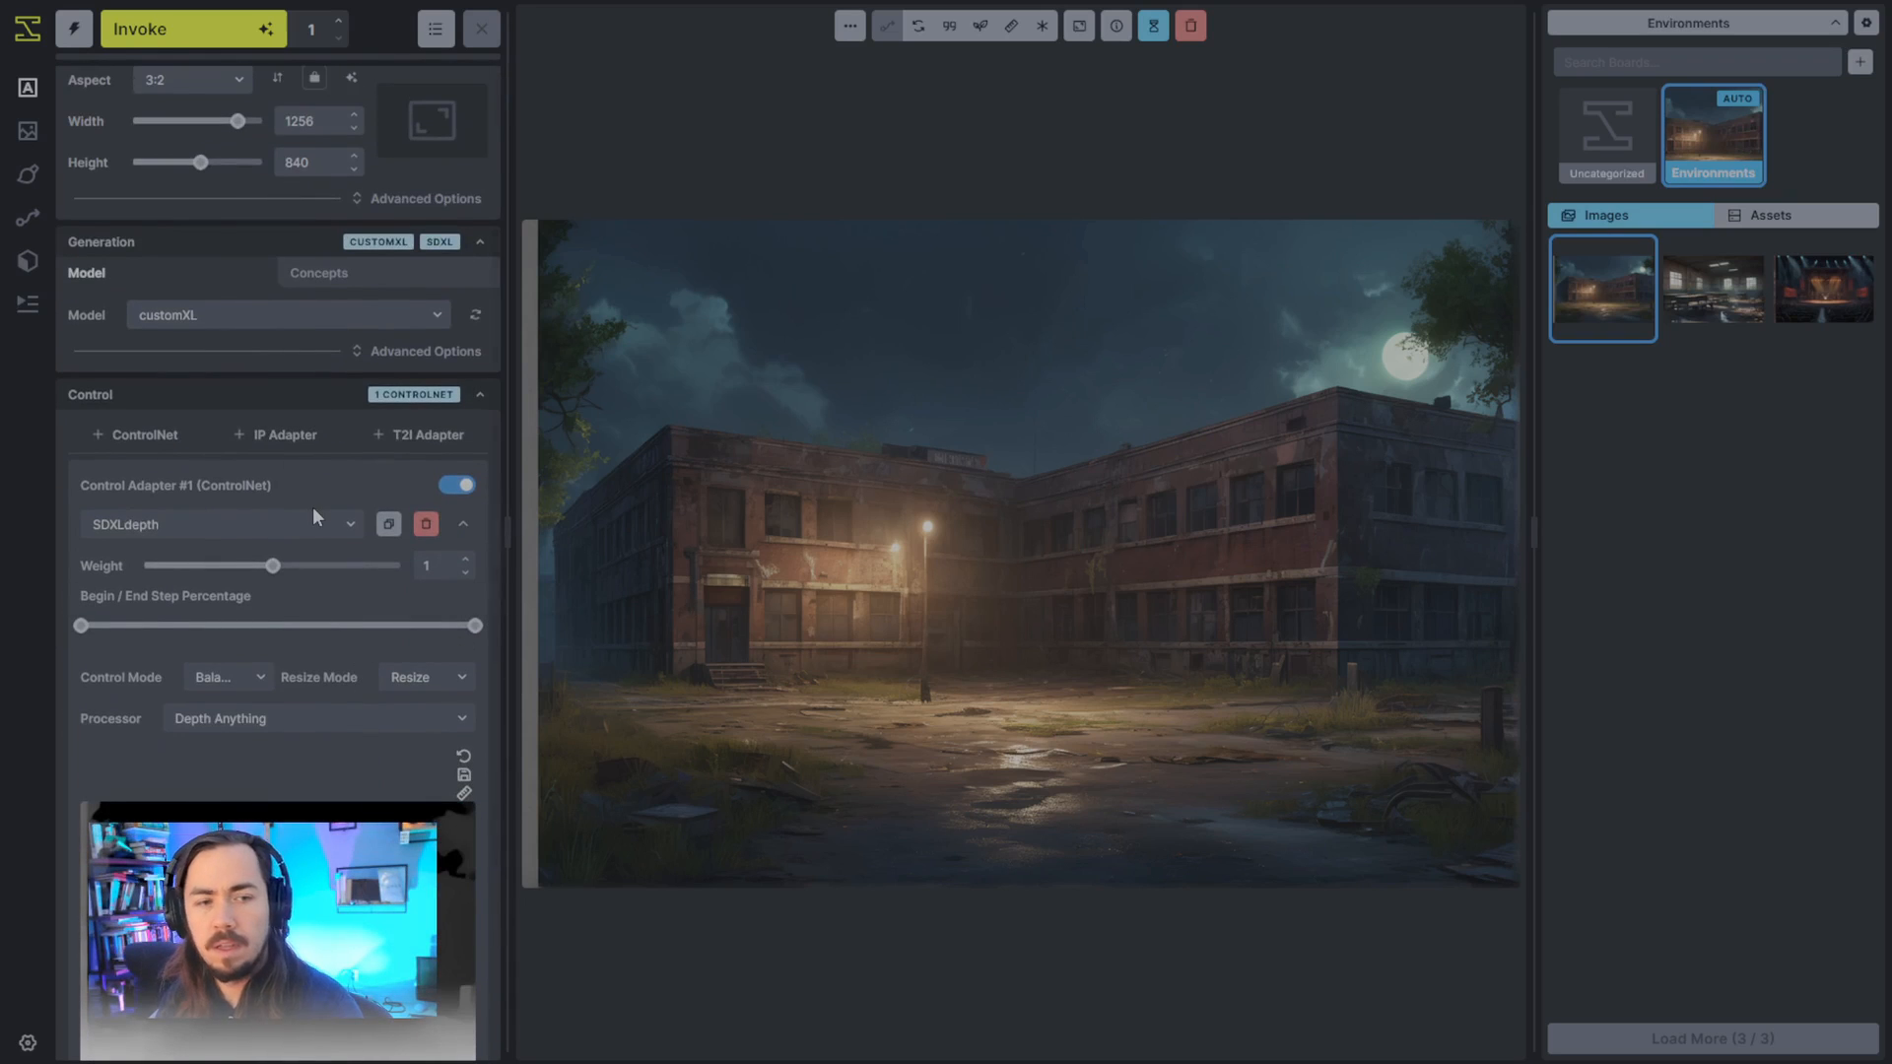
pyautogui.scroll(2, 326, 512)
pyautogui.click(465, 651)
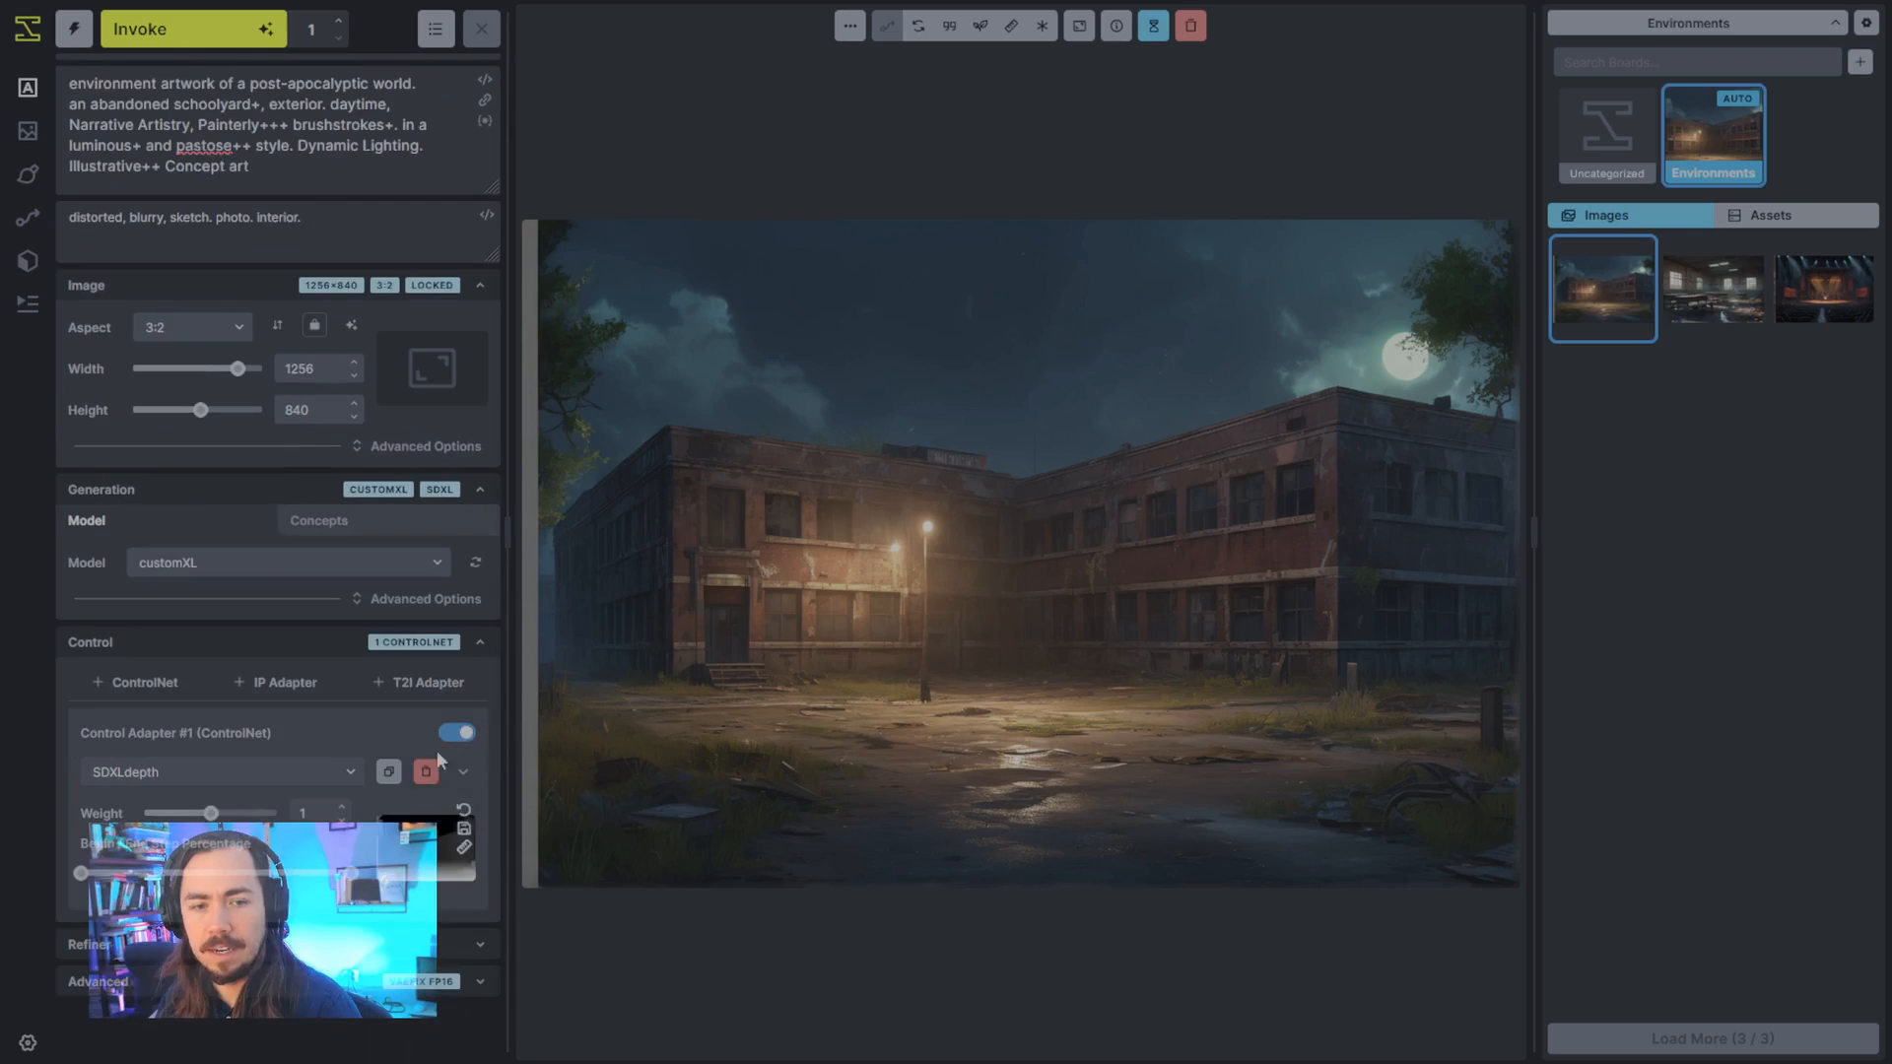
pyautogui.hotkey('ctrl', 'shift', 'Return')
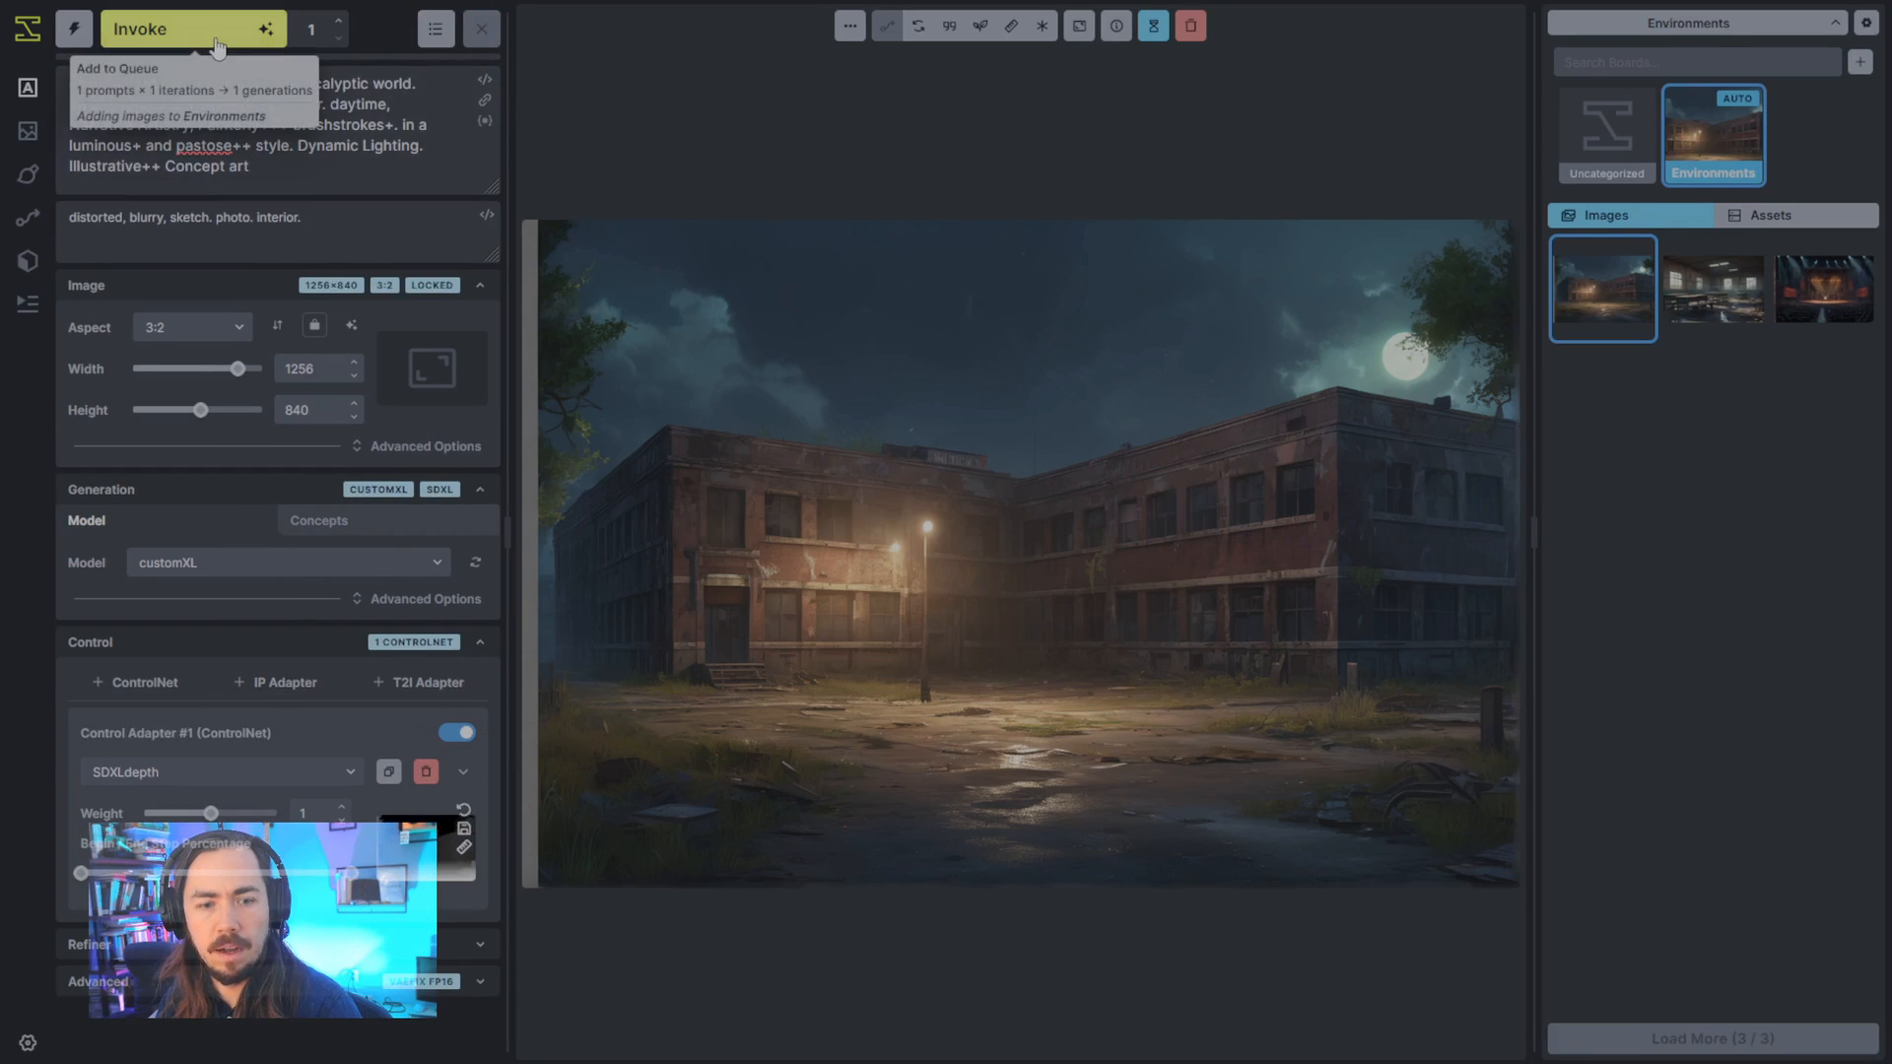
pyautogui.click(218, 47)
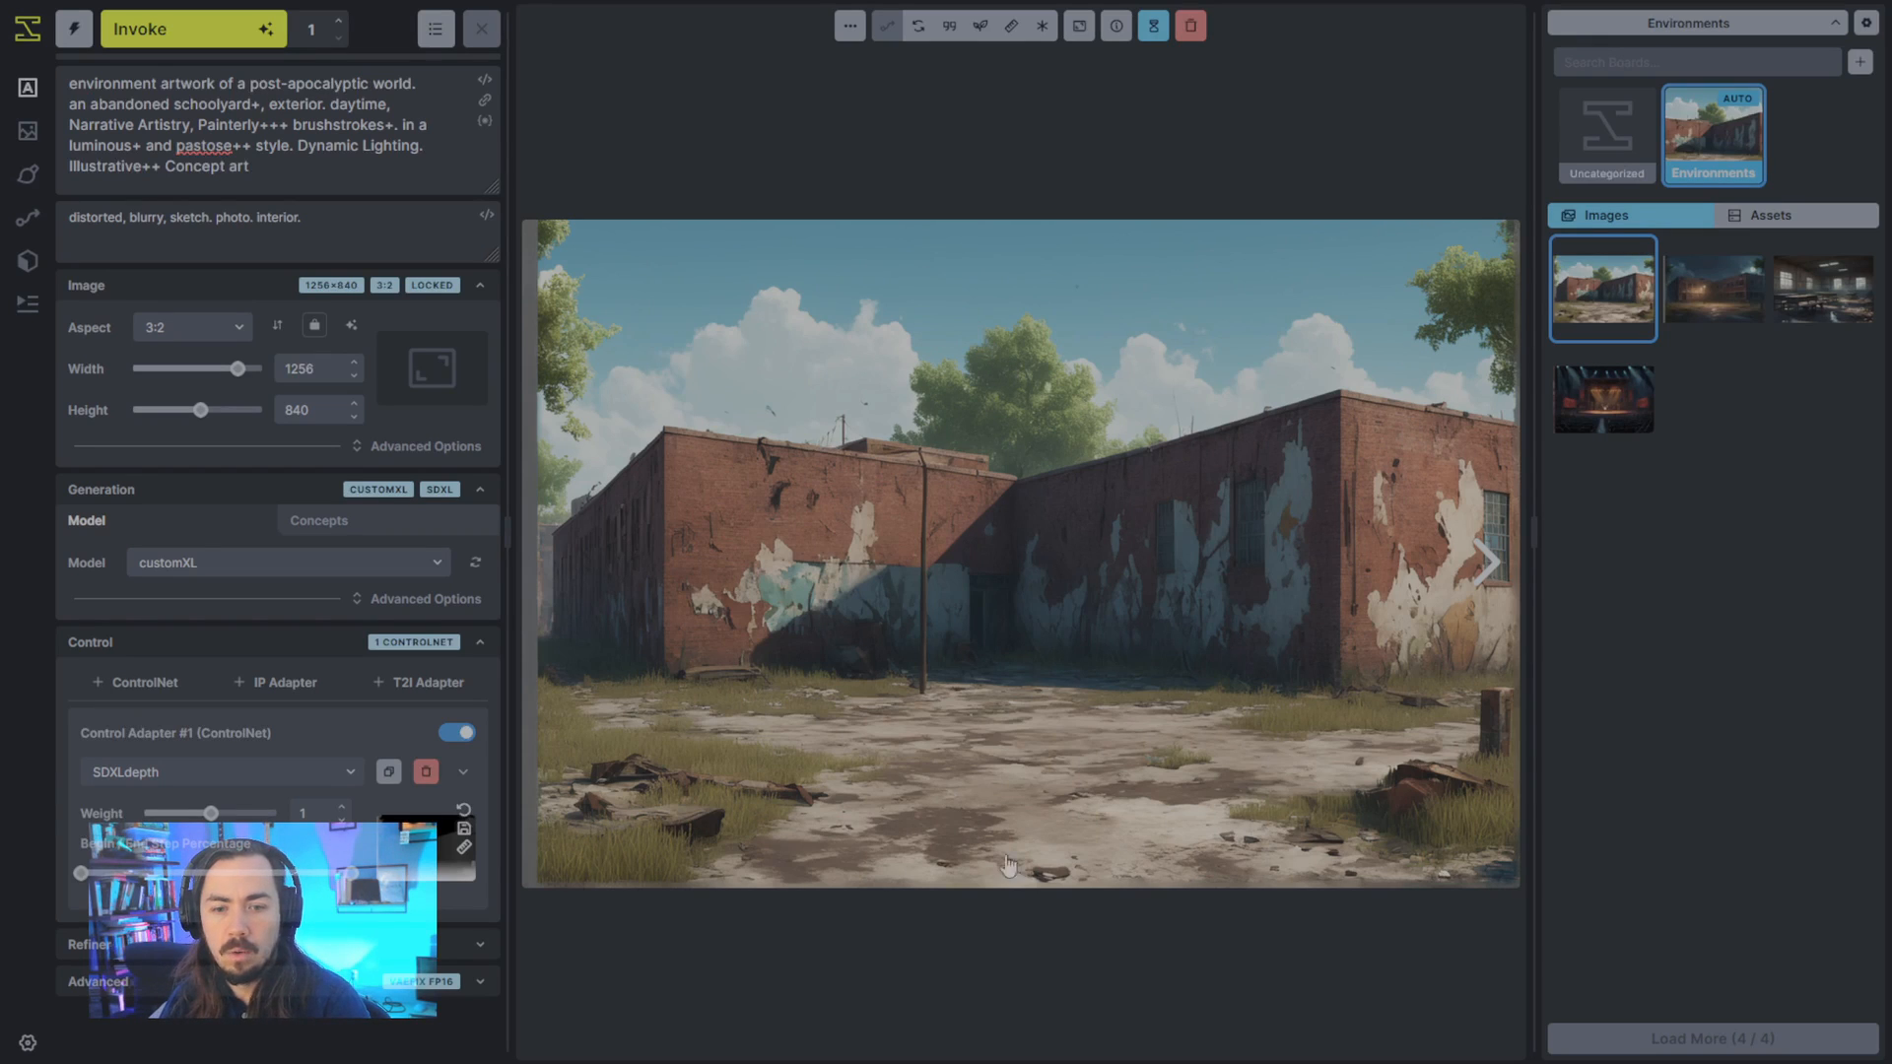
# - Compare the new daytime brick building image with the moonlit school building image
pyautogui.click(1713, 321)
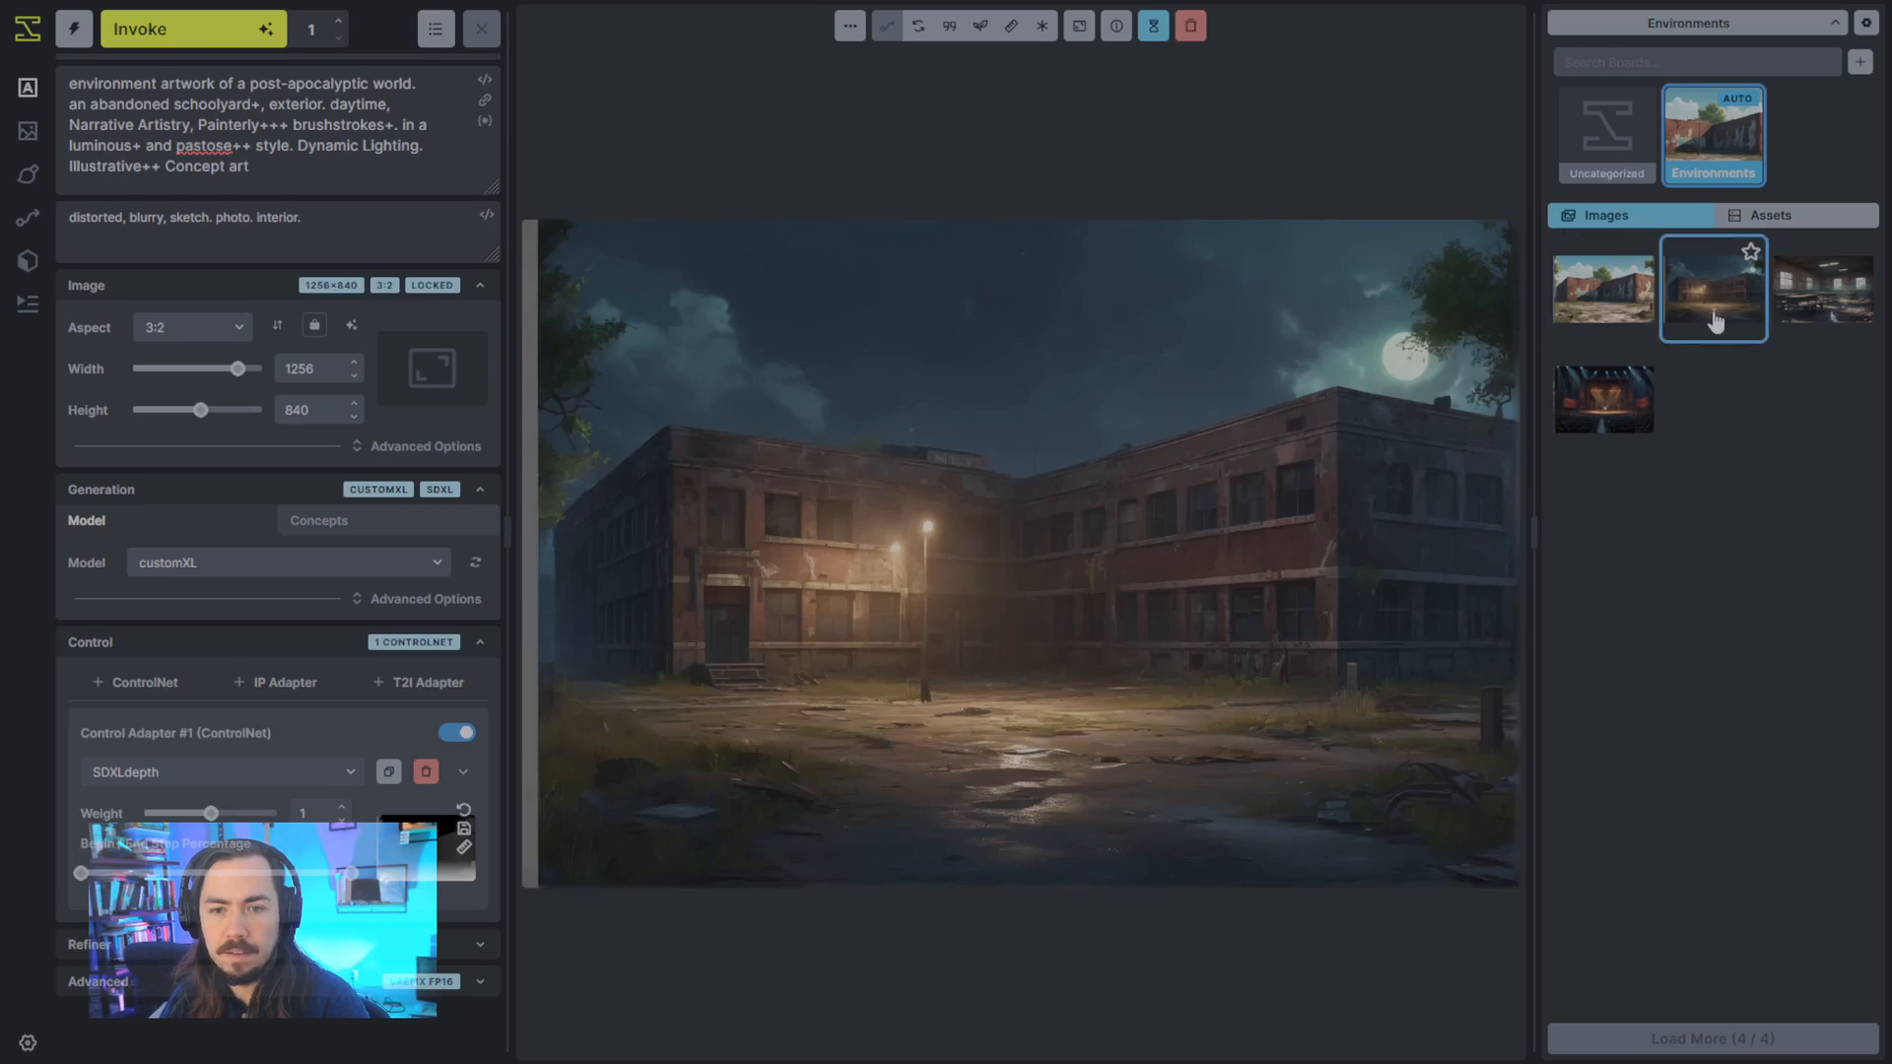
pyautogui.click(1626, 313)
pyautogui.press('Right')
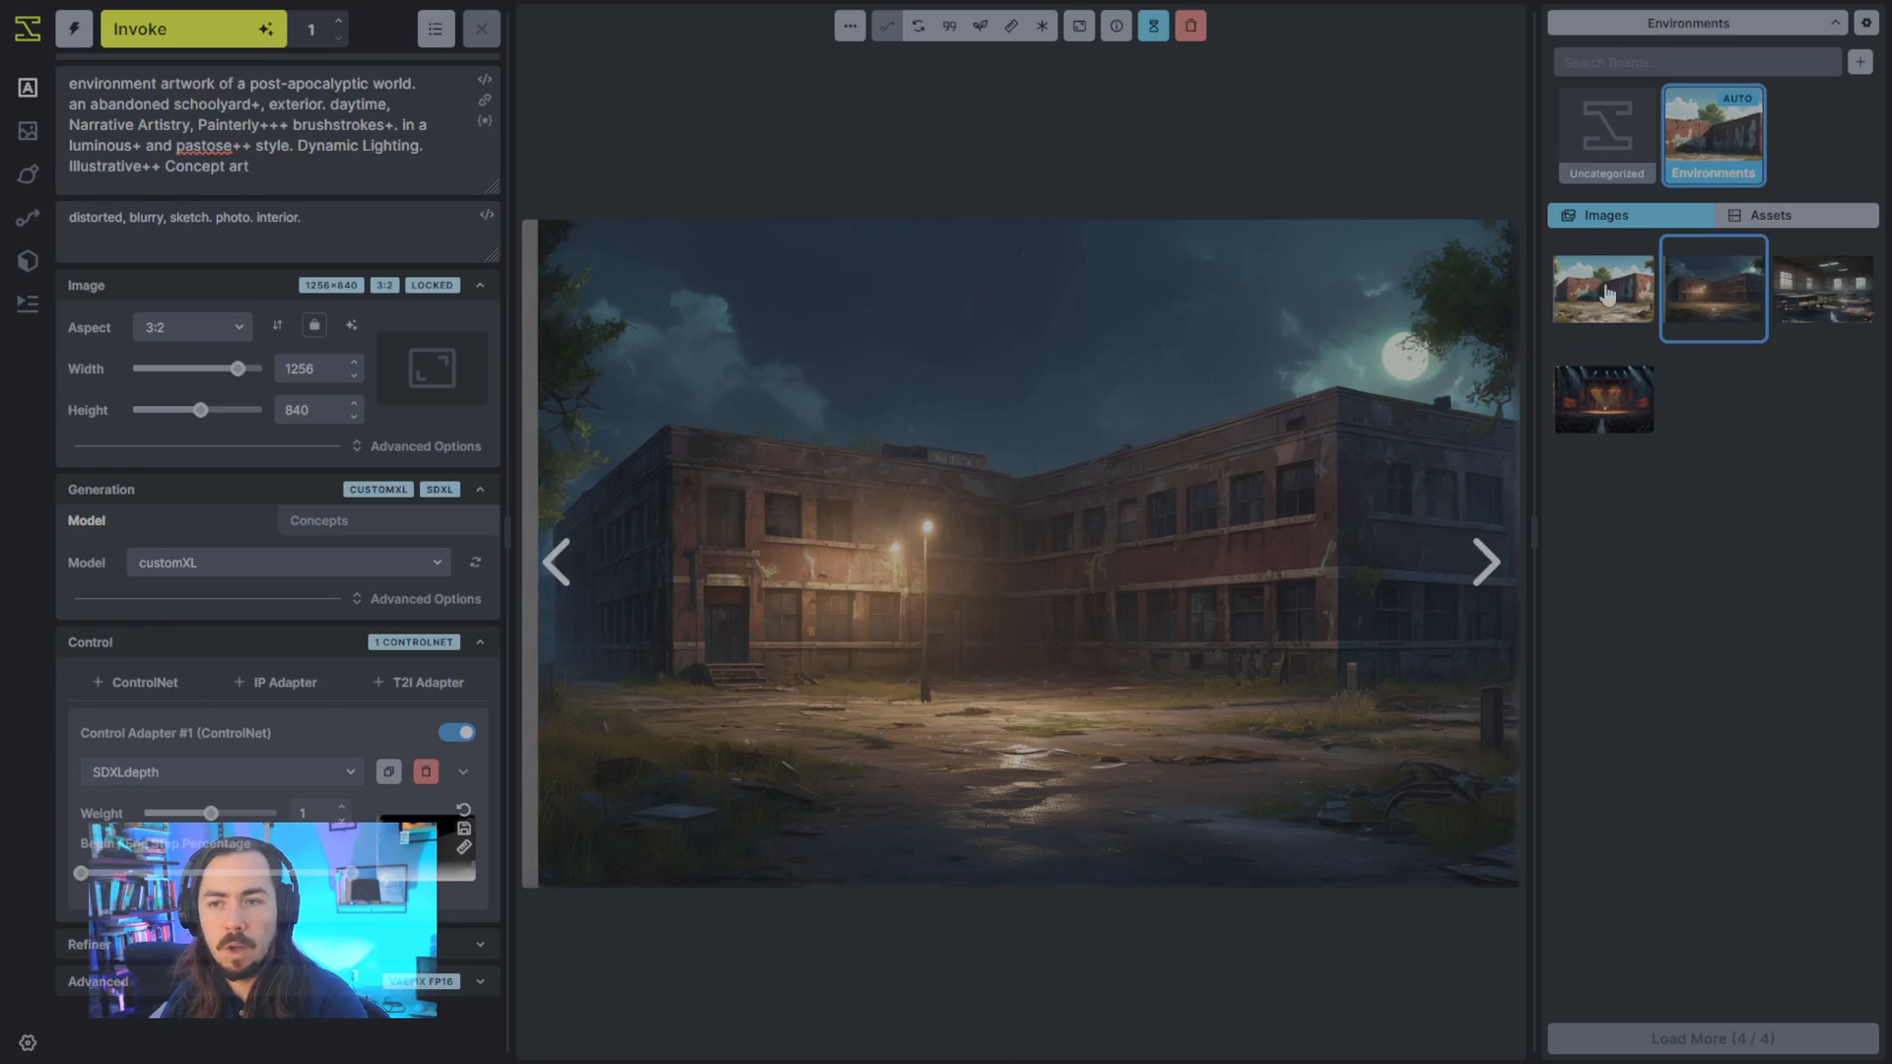
pyautogui.click(1644, 313)
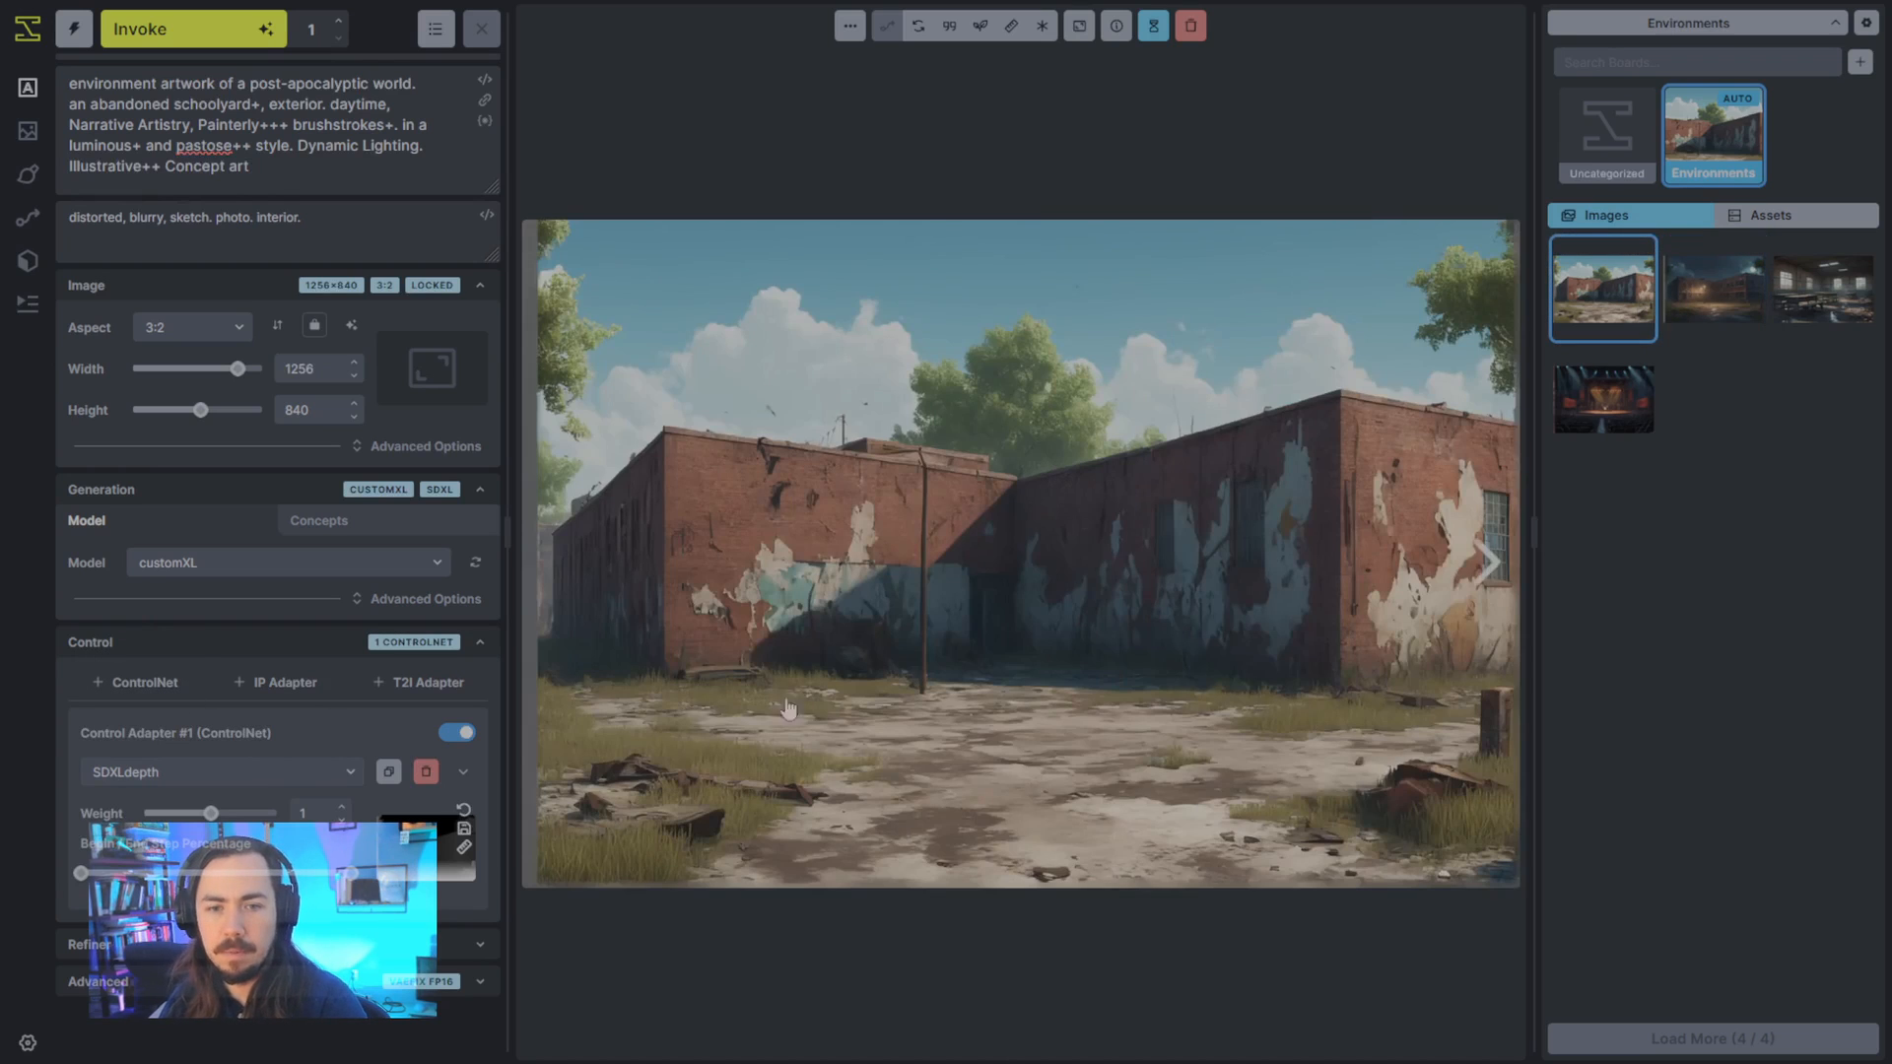
# - Inspect the depth map in the SDXLdepth adapter's advanced settings
pyautogui.click(463, 772)
pyautogui.scroll(-5, 463, 591)
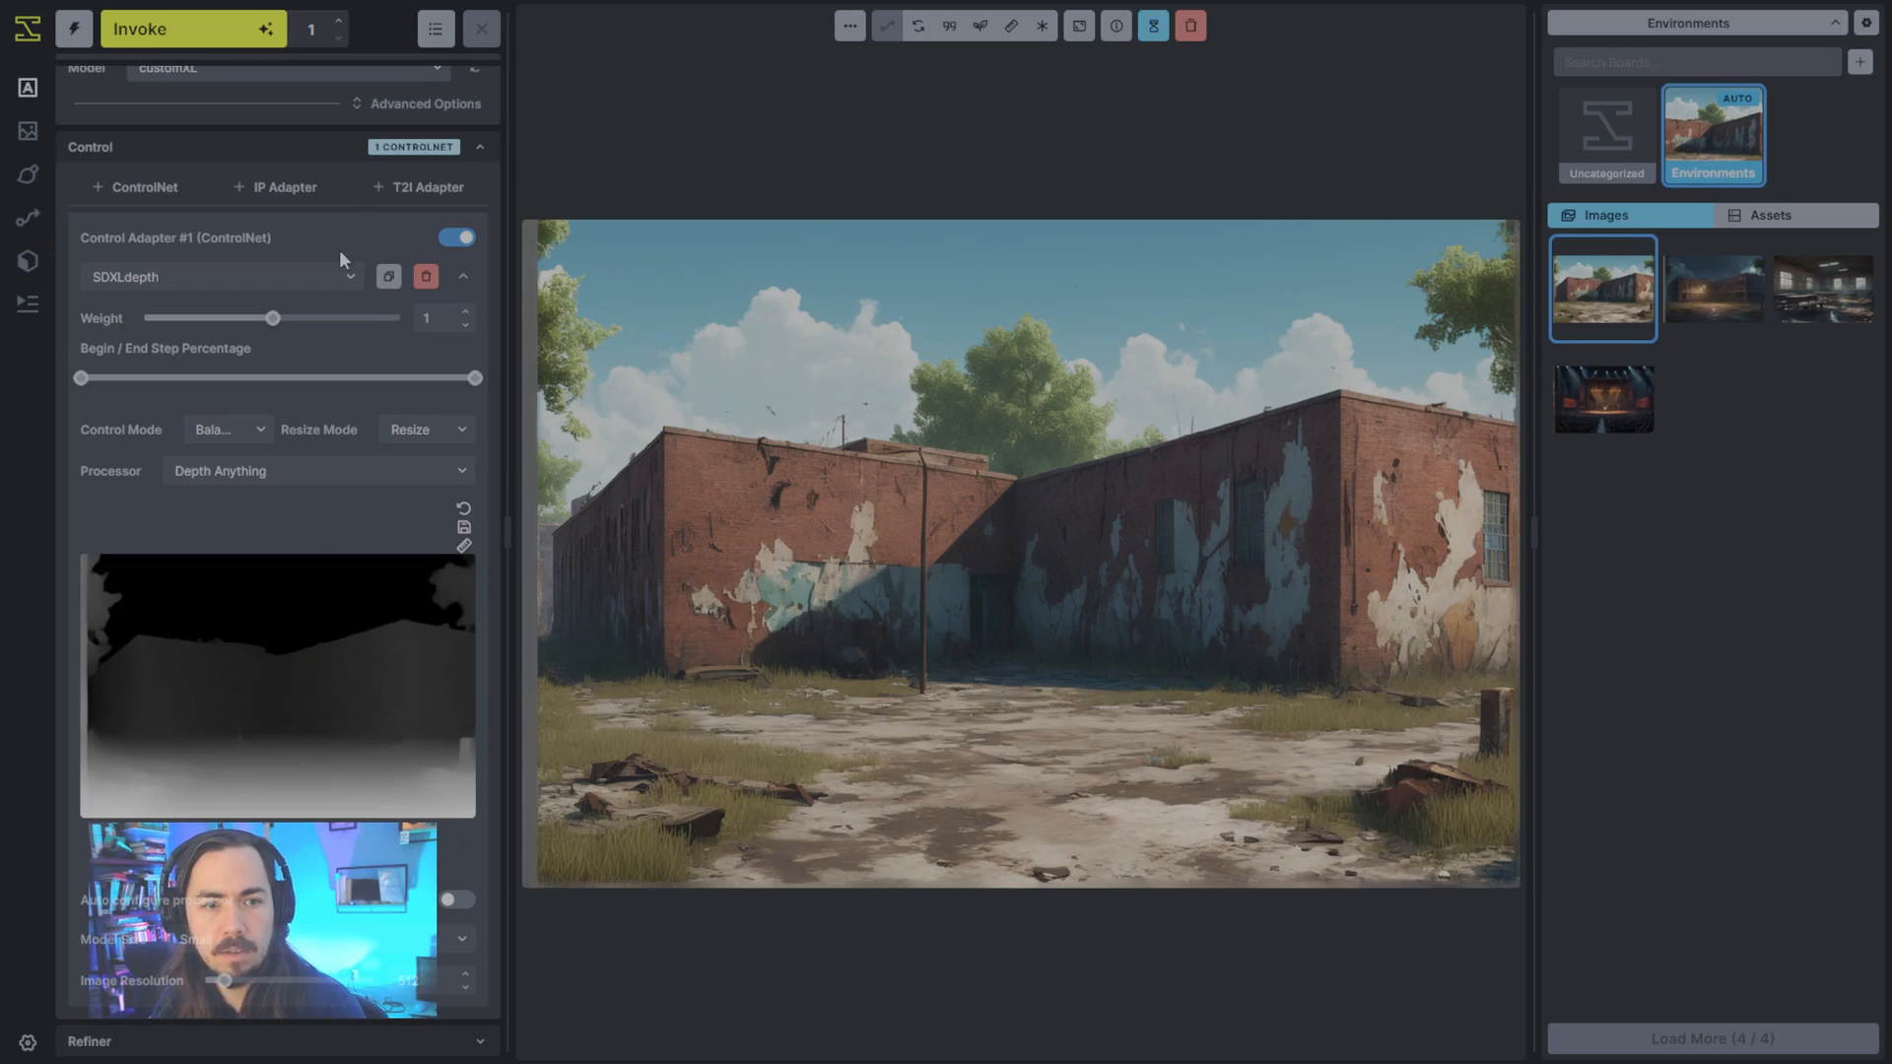
pyautogui.click(463, 277)
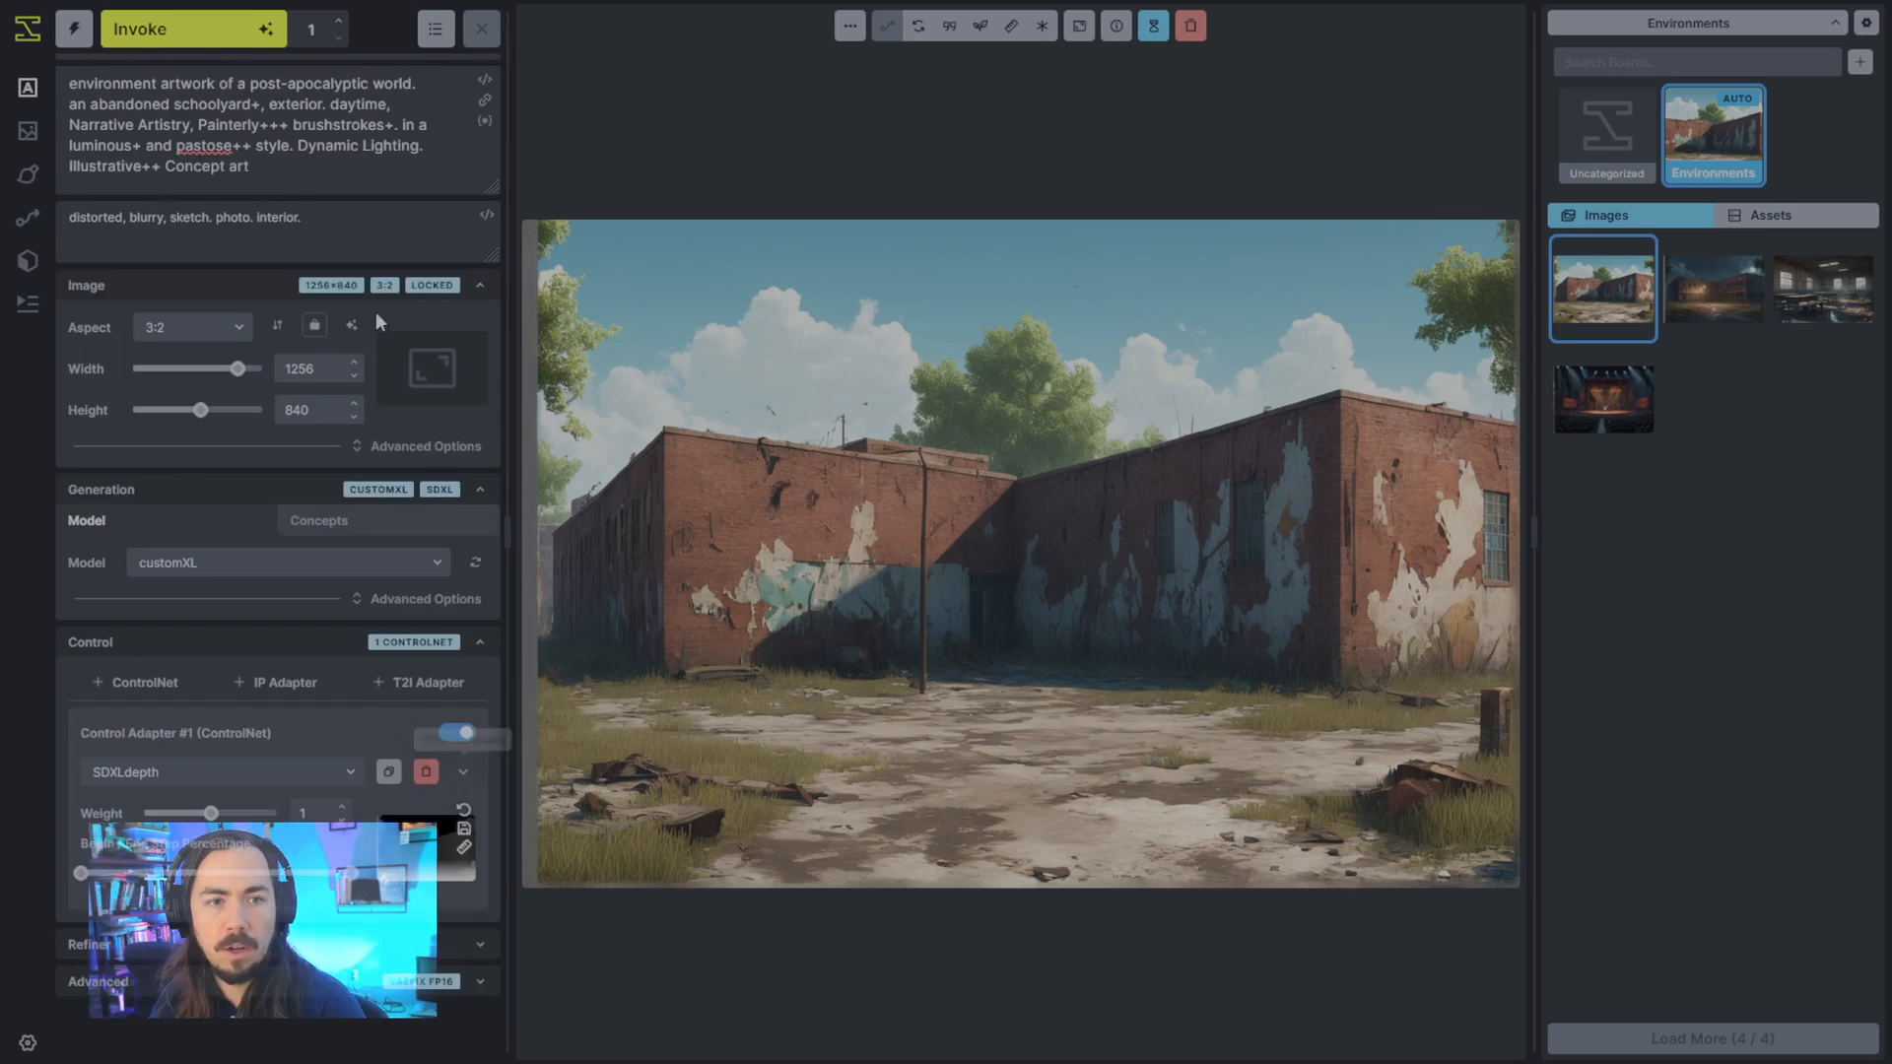
# - Add a second ControlNet adapter with the SDXLcanny model and use the moonlit school building image as its control image
pyautogui.click(138, 683)
pyautogui.scroll(-2, 281, 688)
pyautogui.click(227, 836)
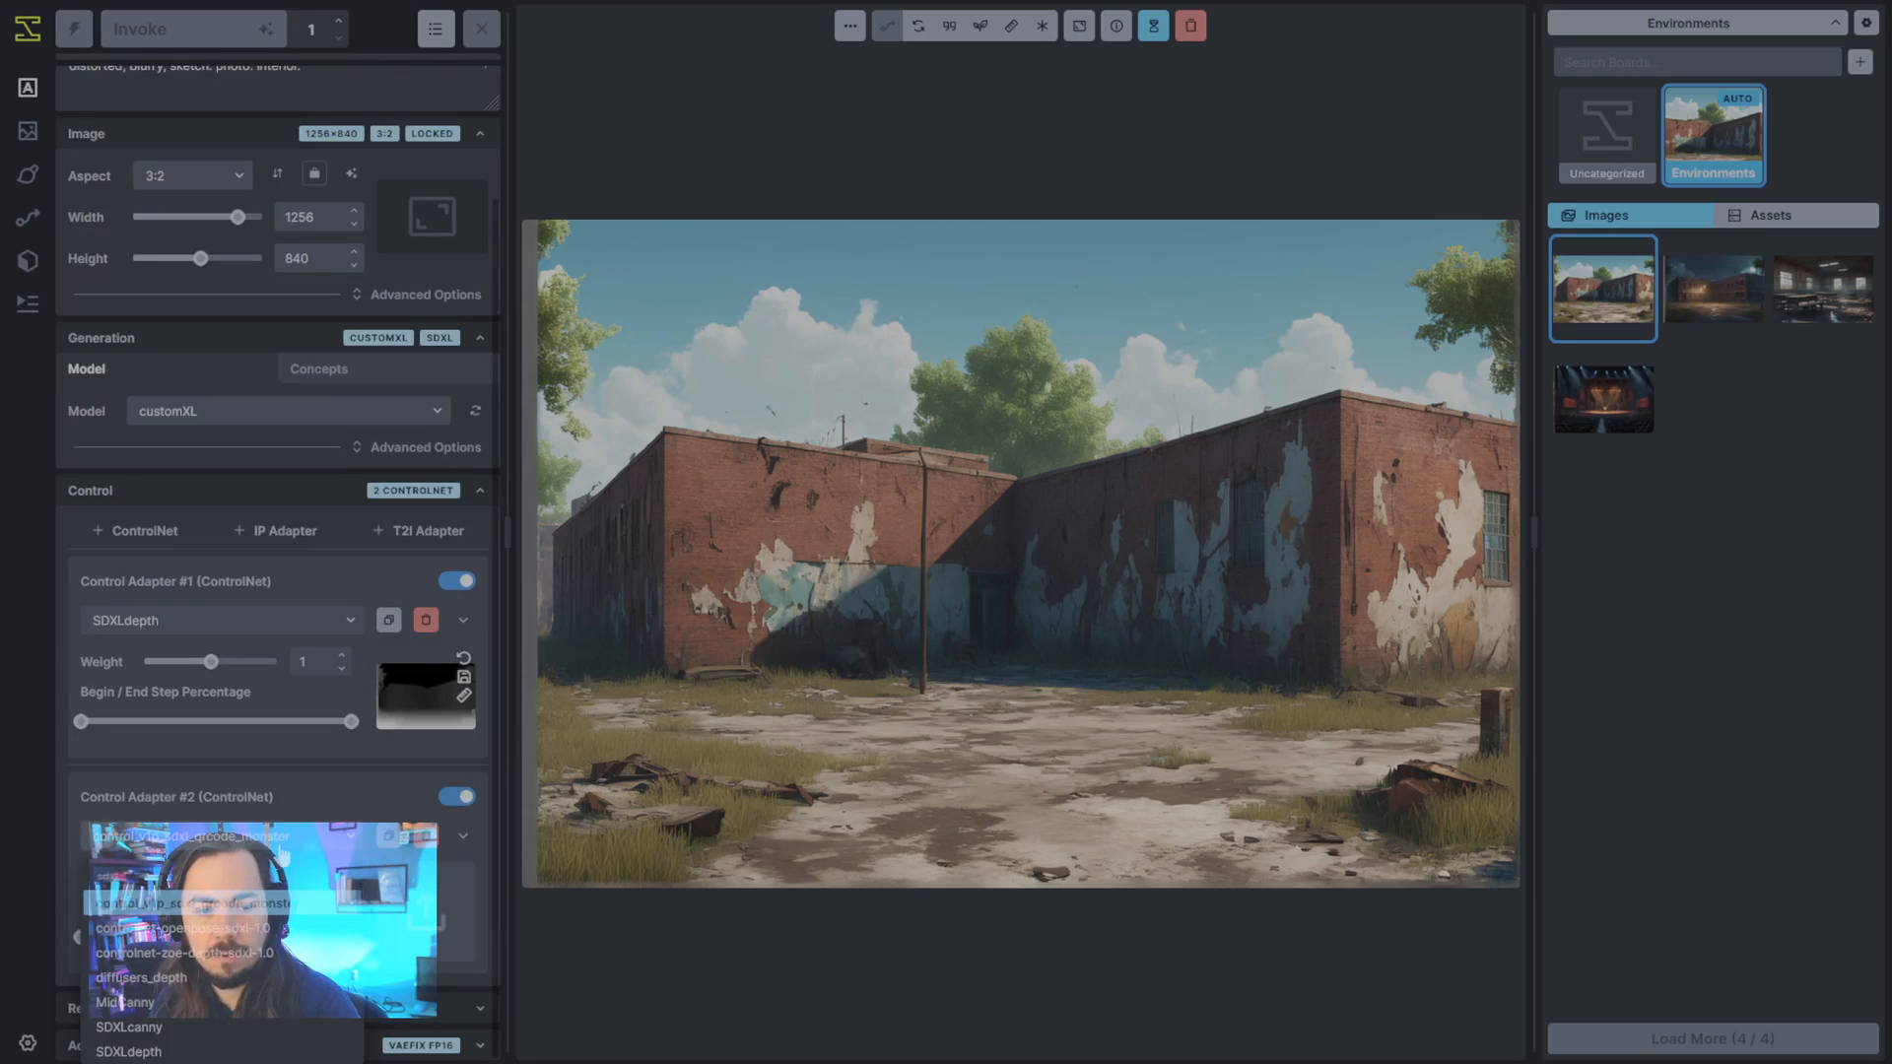
pyautogui.click(217, 905)
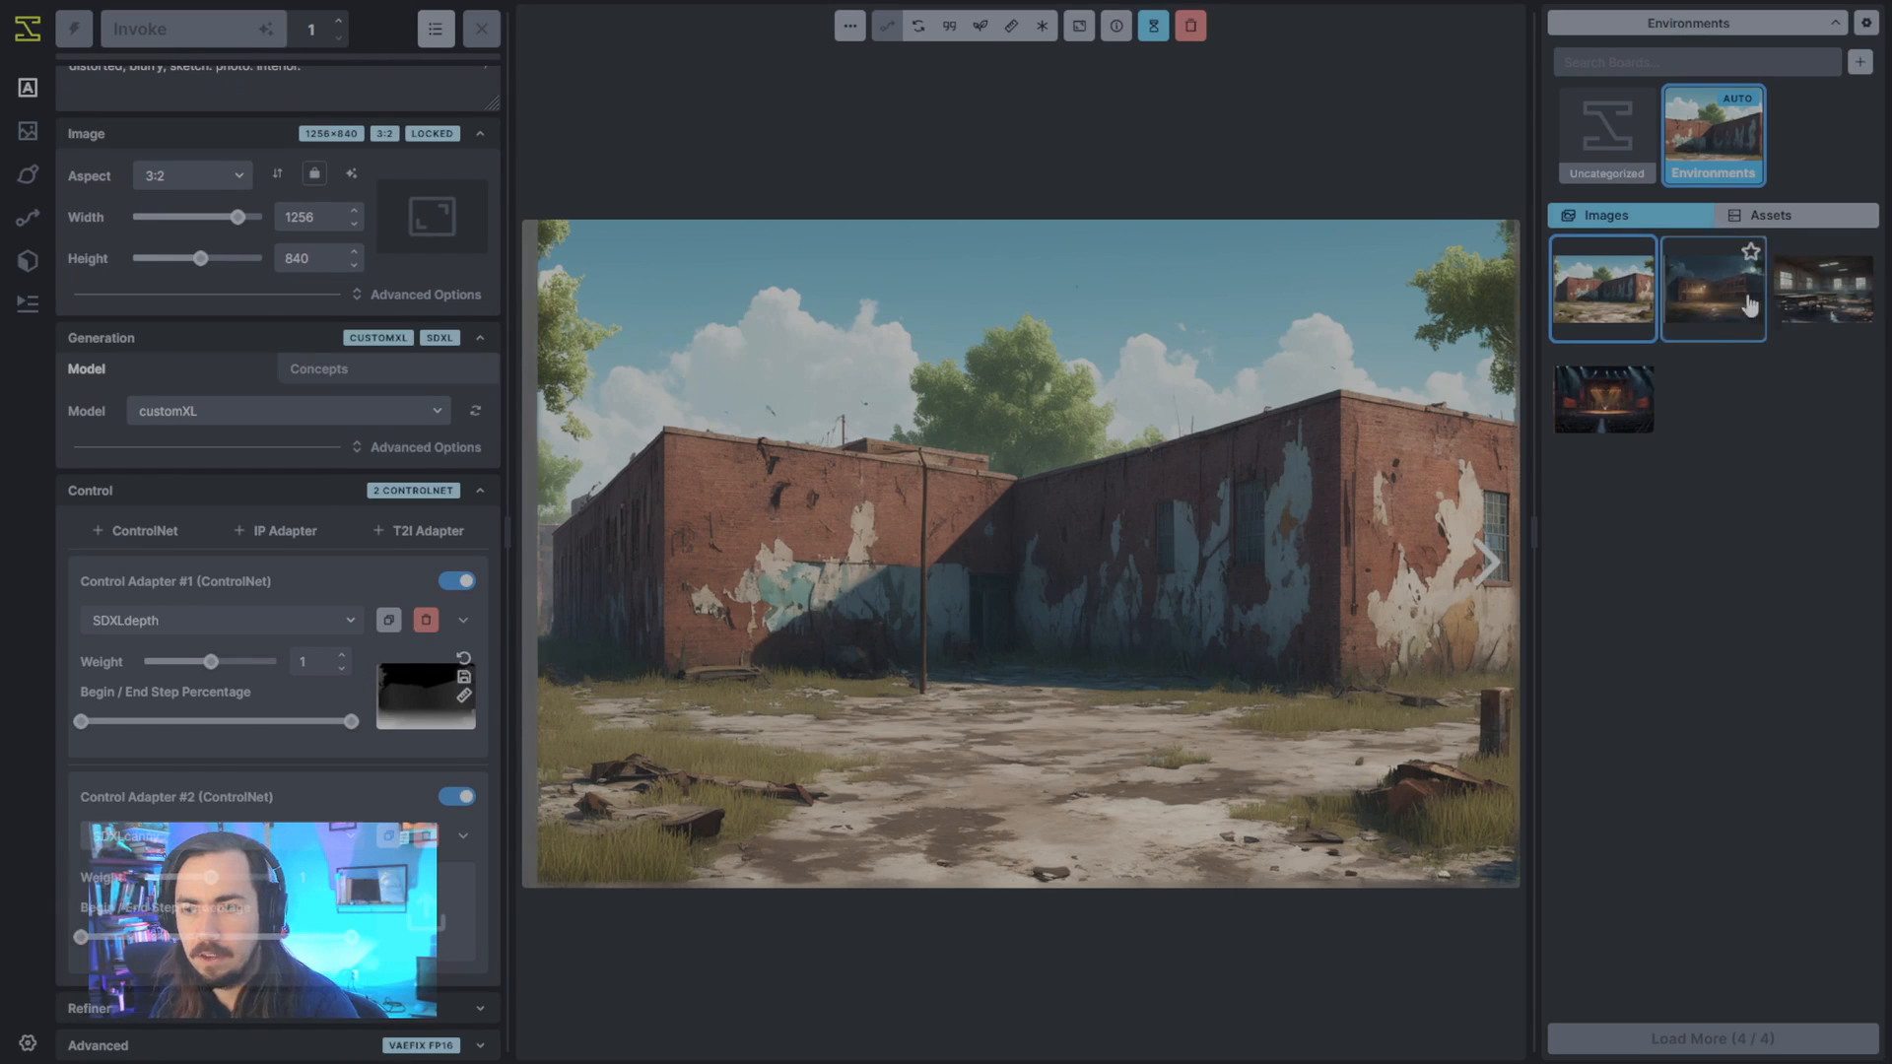
pyautogui.moveTo(1744, 300); pyautogui.dragTo(446, 909)
# - Lower the Canny adapter's low threshold and set its high threshold to 134 to capture more of the building's edges
pyautogui.click(463, 836)
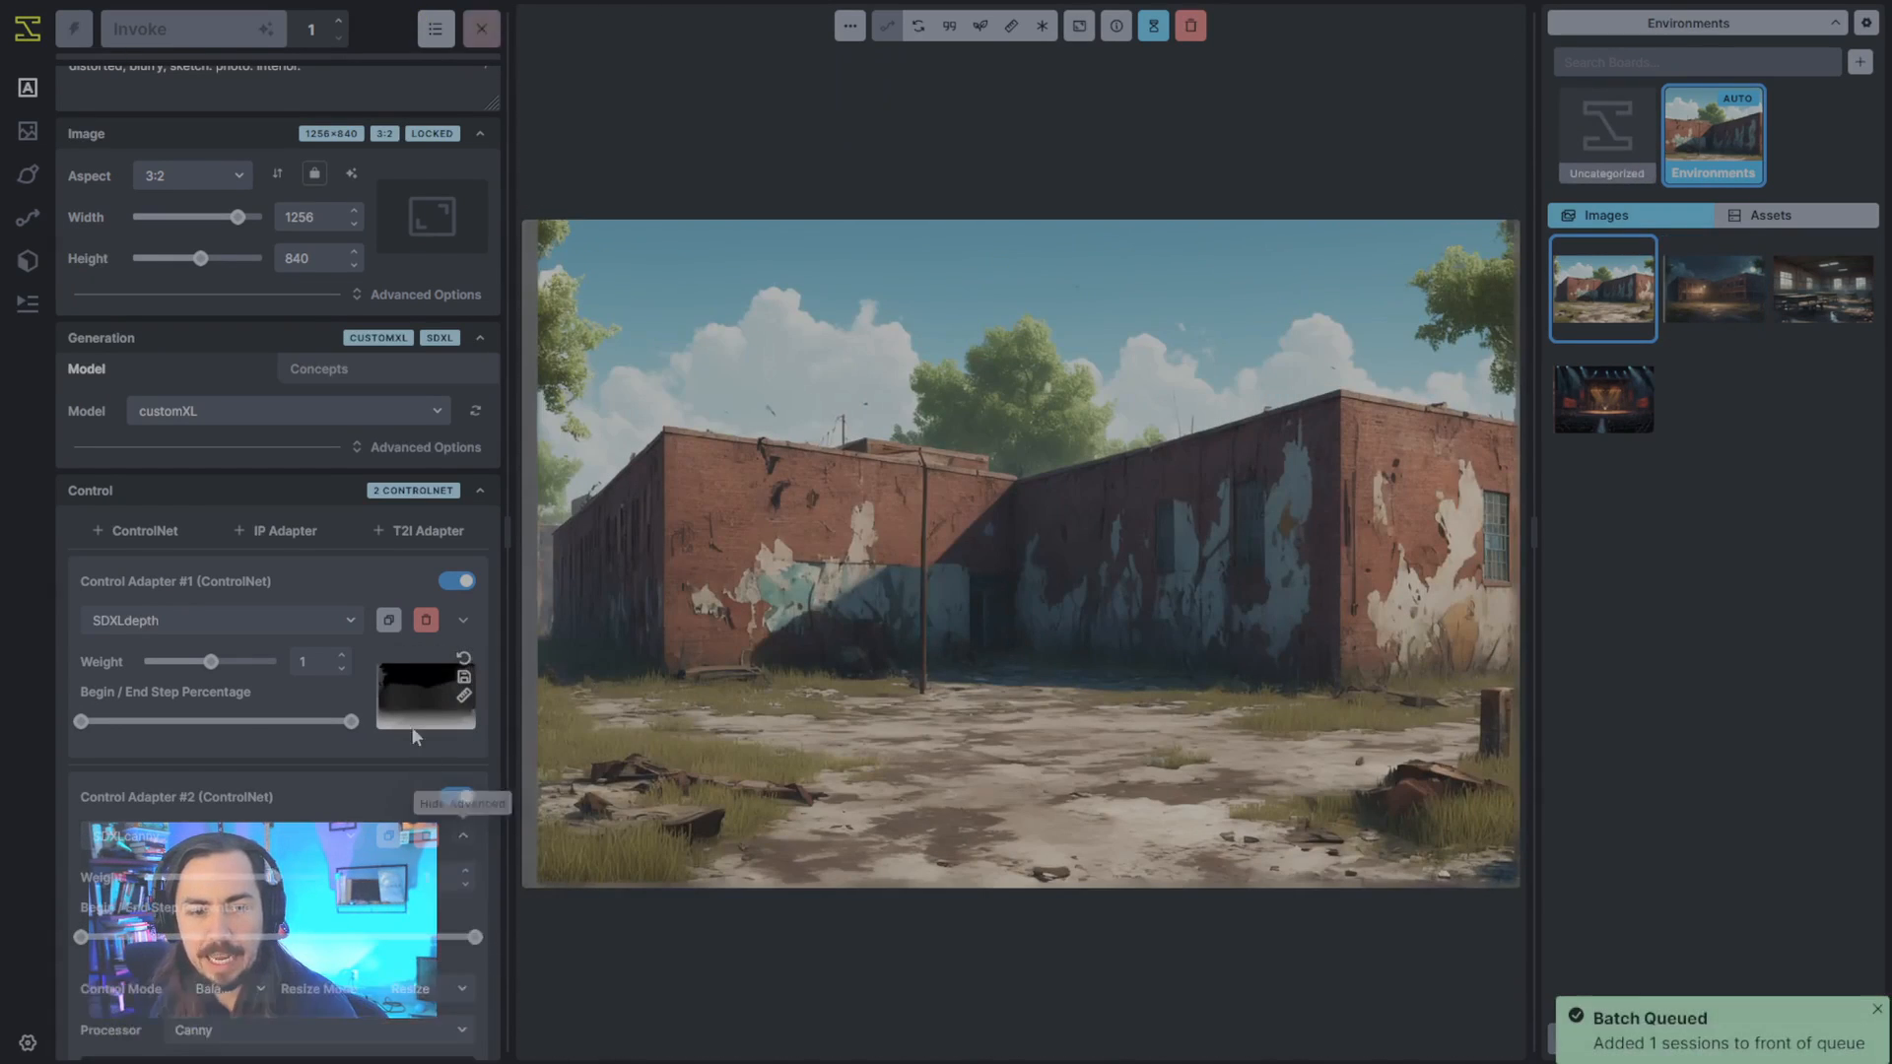
pyautogui.scroll(-6, 414, 737)
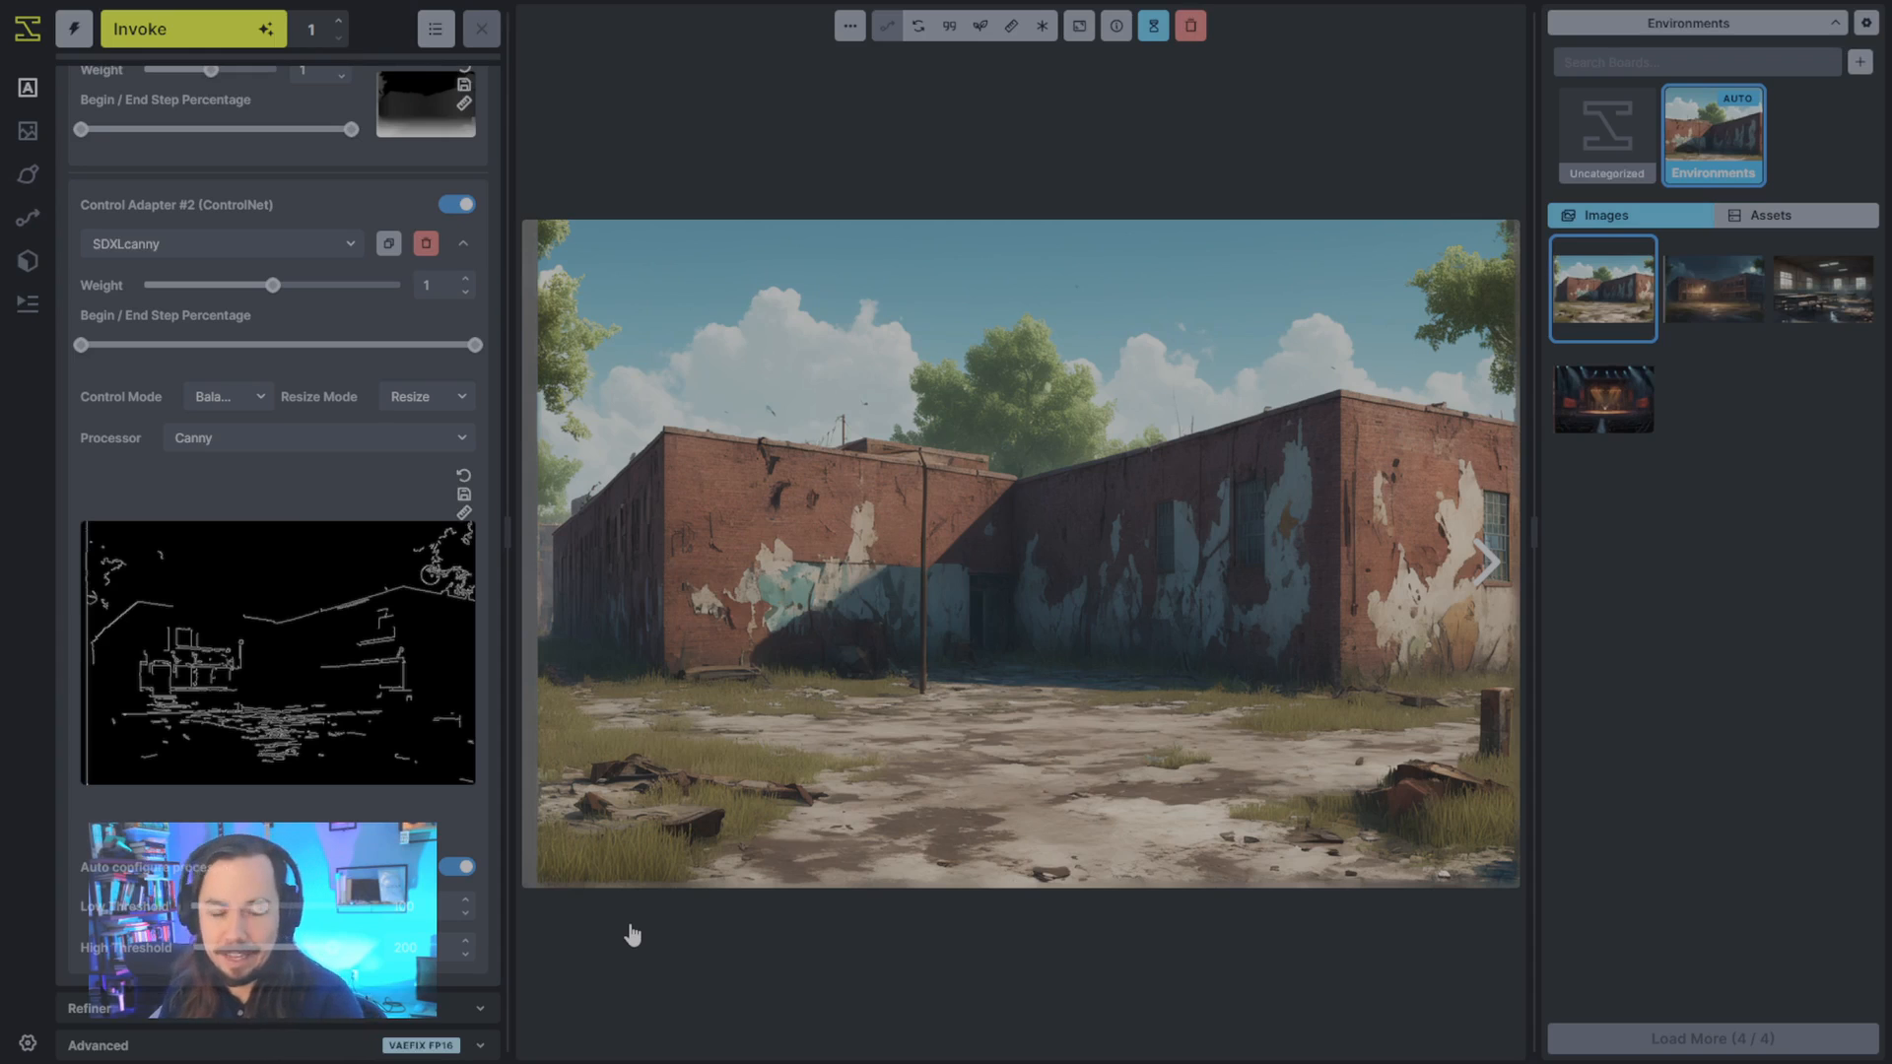
pyautogui.moveTo(380, 770)
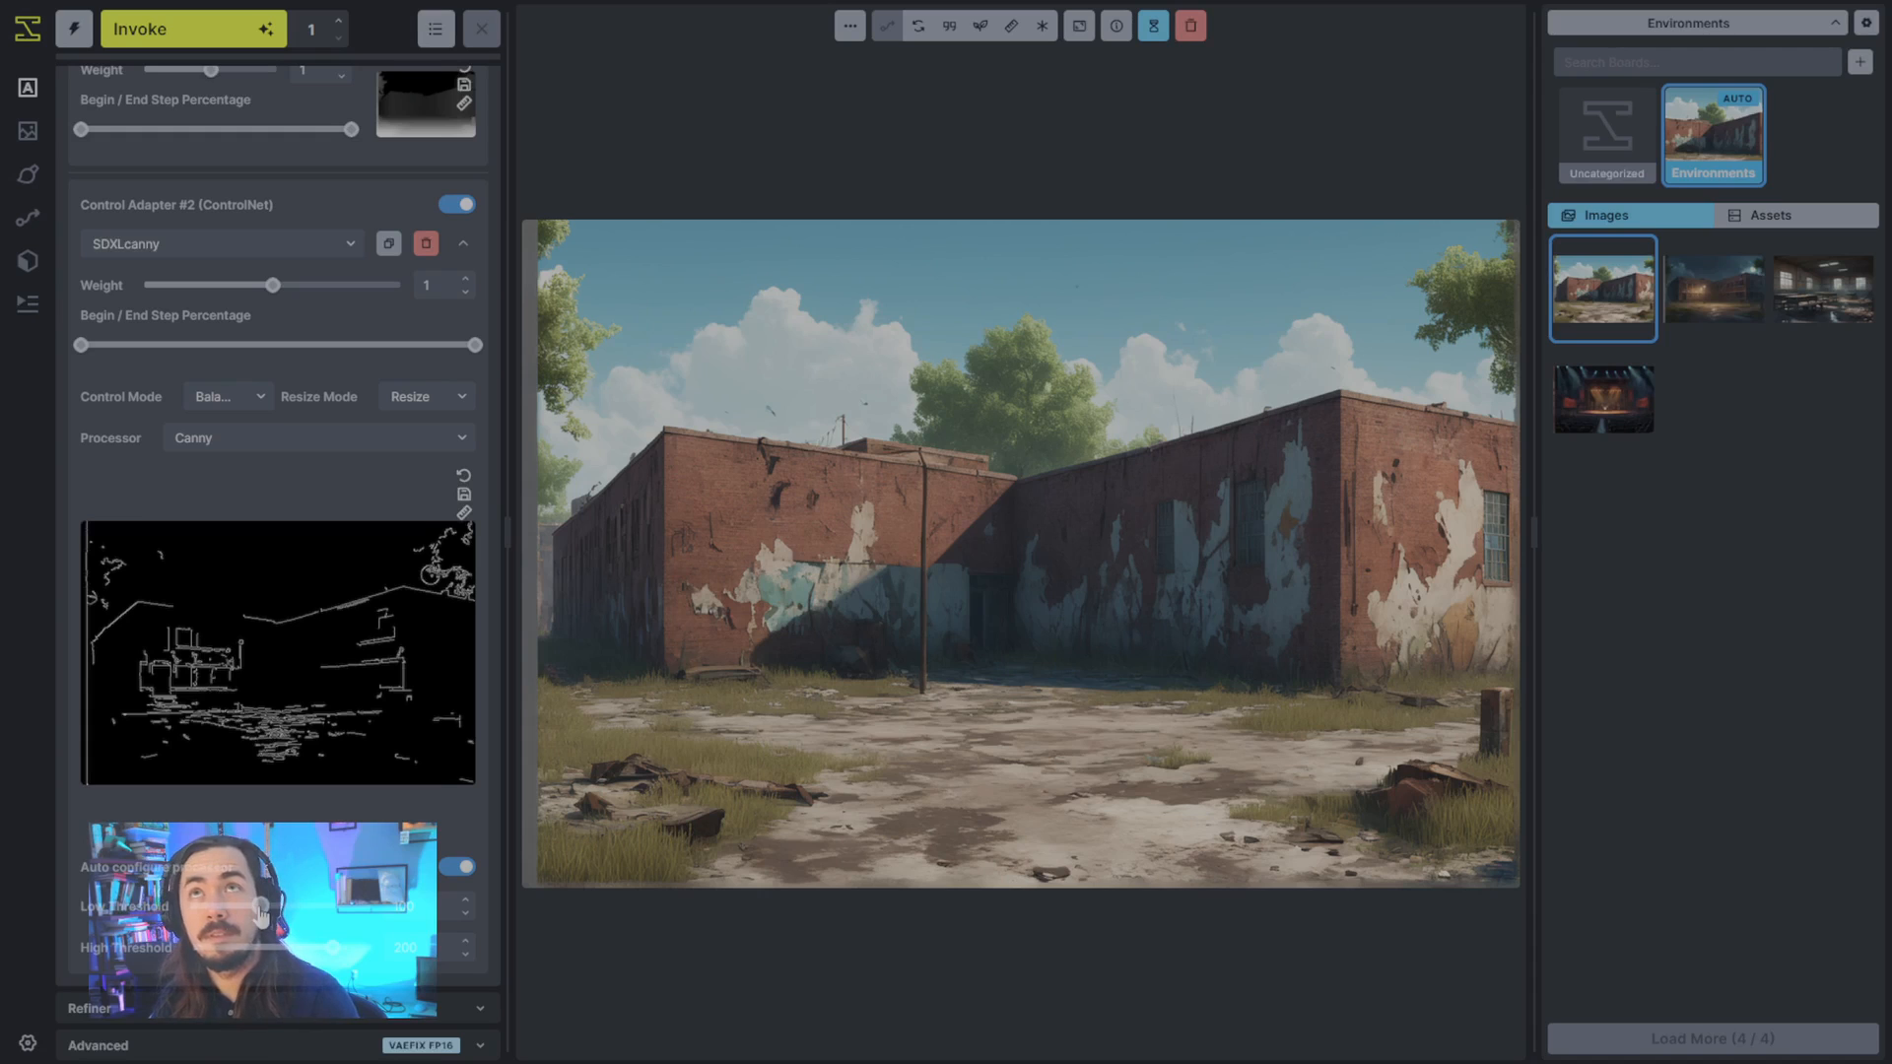
pyautogui.moveTo(261, 909); pyautogui.dragTo(212, 915)
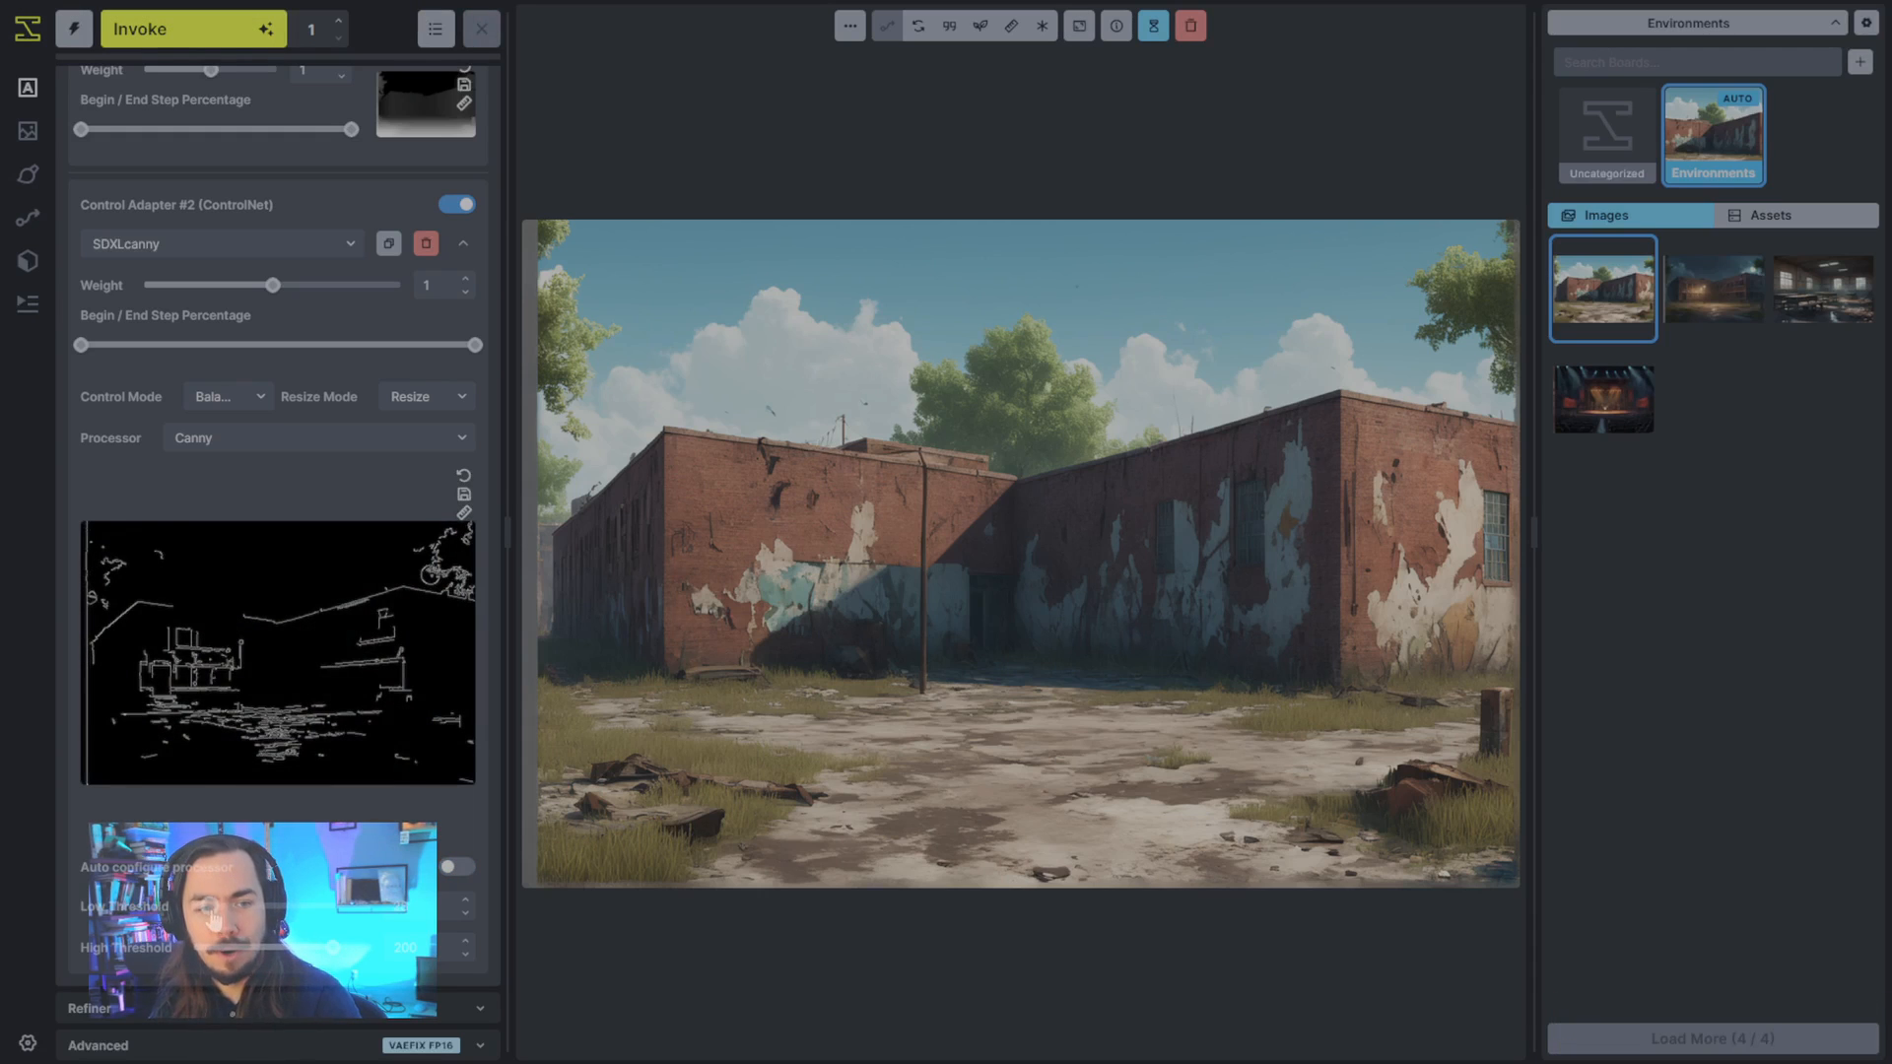
pyautogui.moveTo(211, 914); pyautogui.dragTo(246, 948)
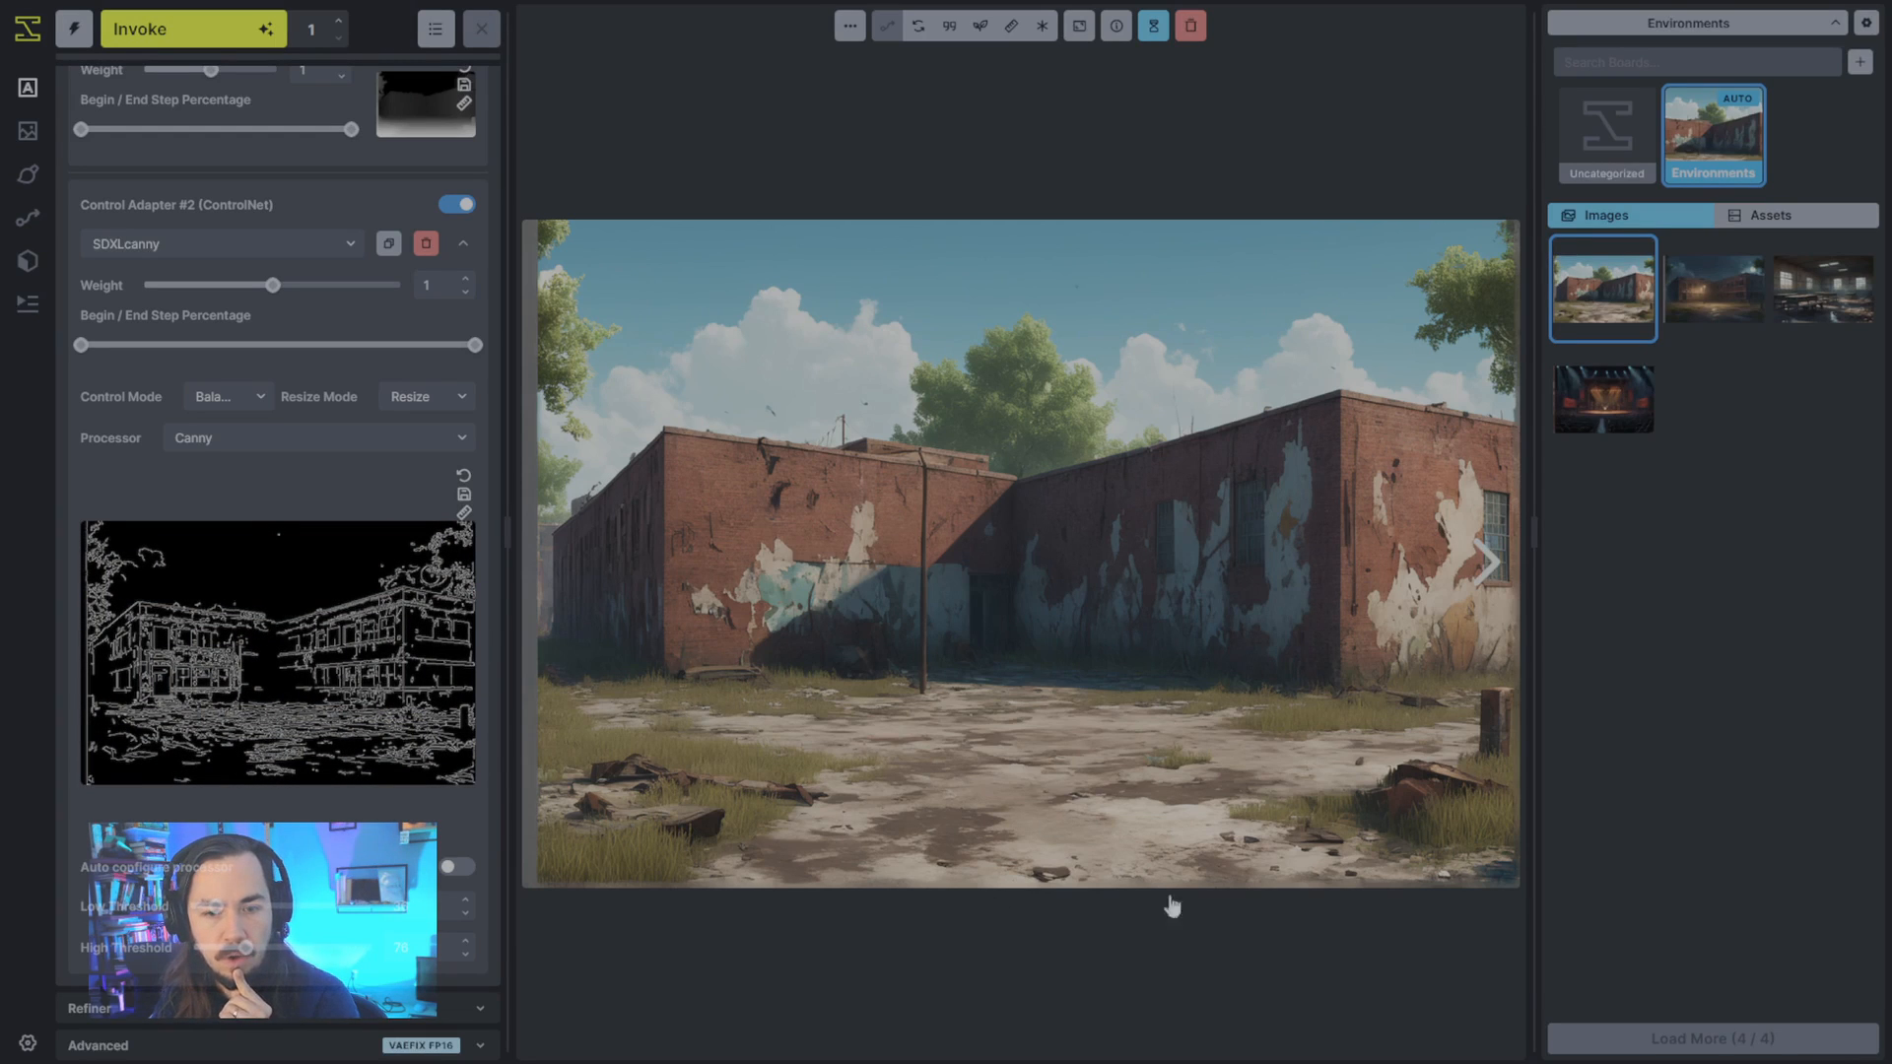
pyautogui.moveTo(215, 906); pyautogui.dragTo(280, 949)
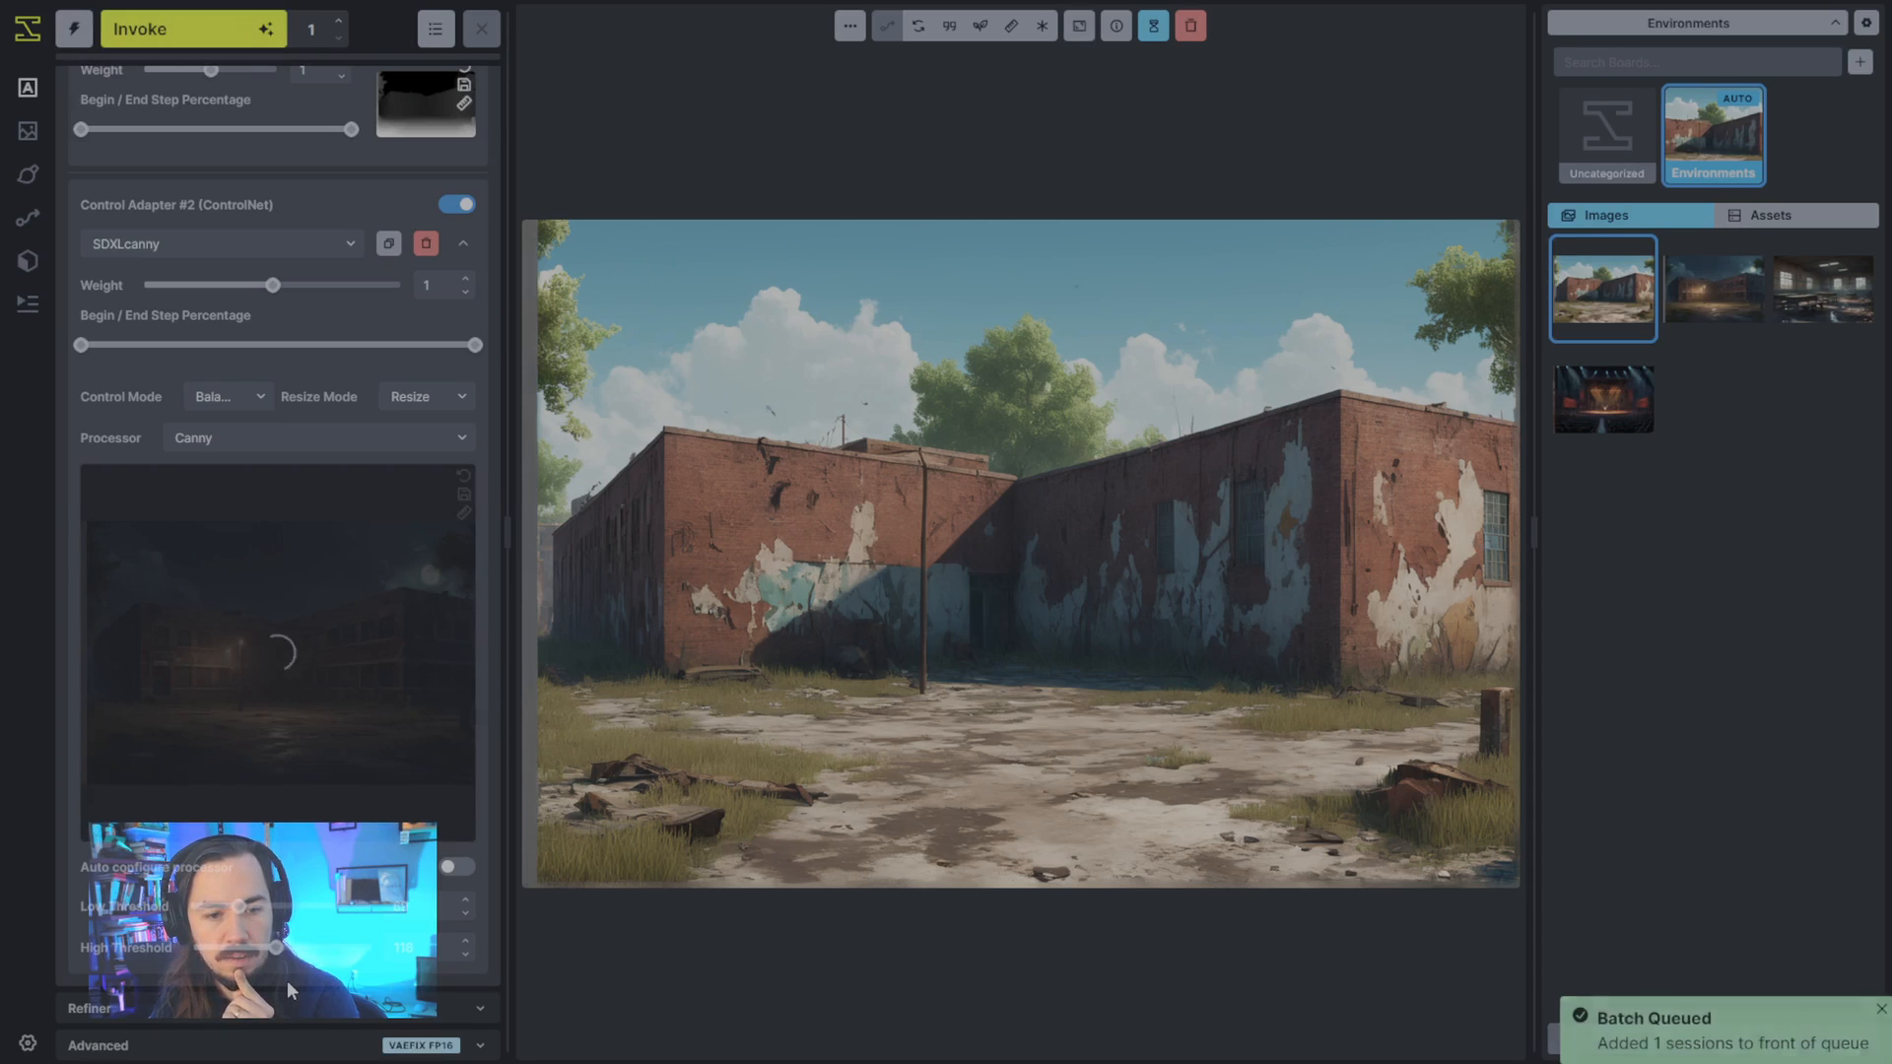
pyautogui.moveTo(280, 950); pyautogui.dragTo(306, 949)
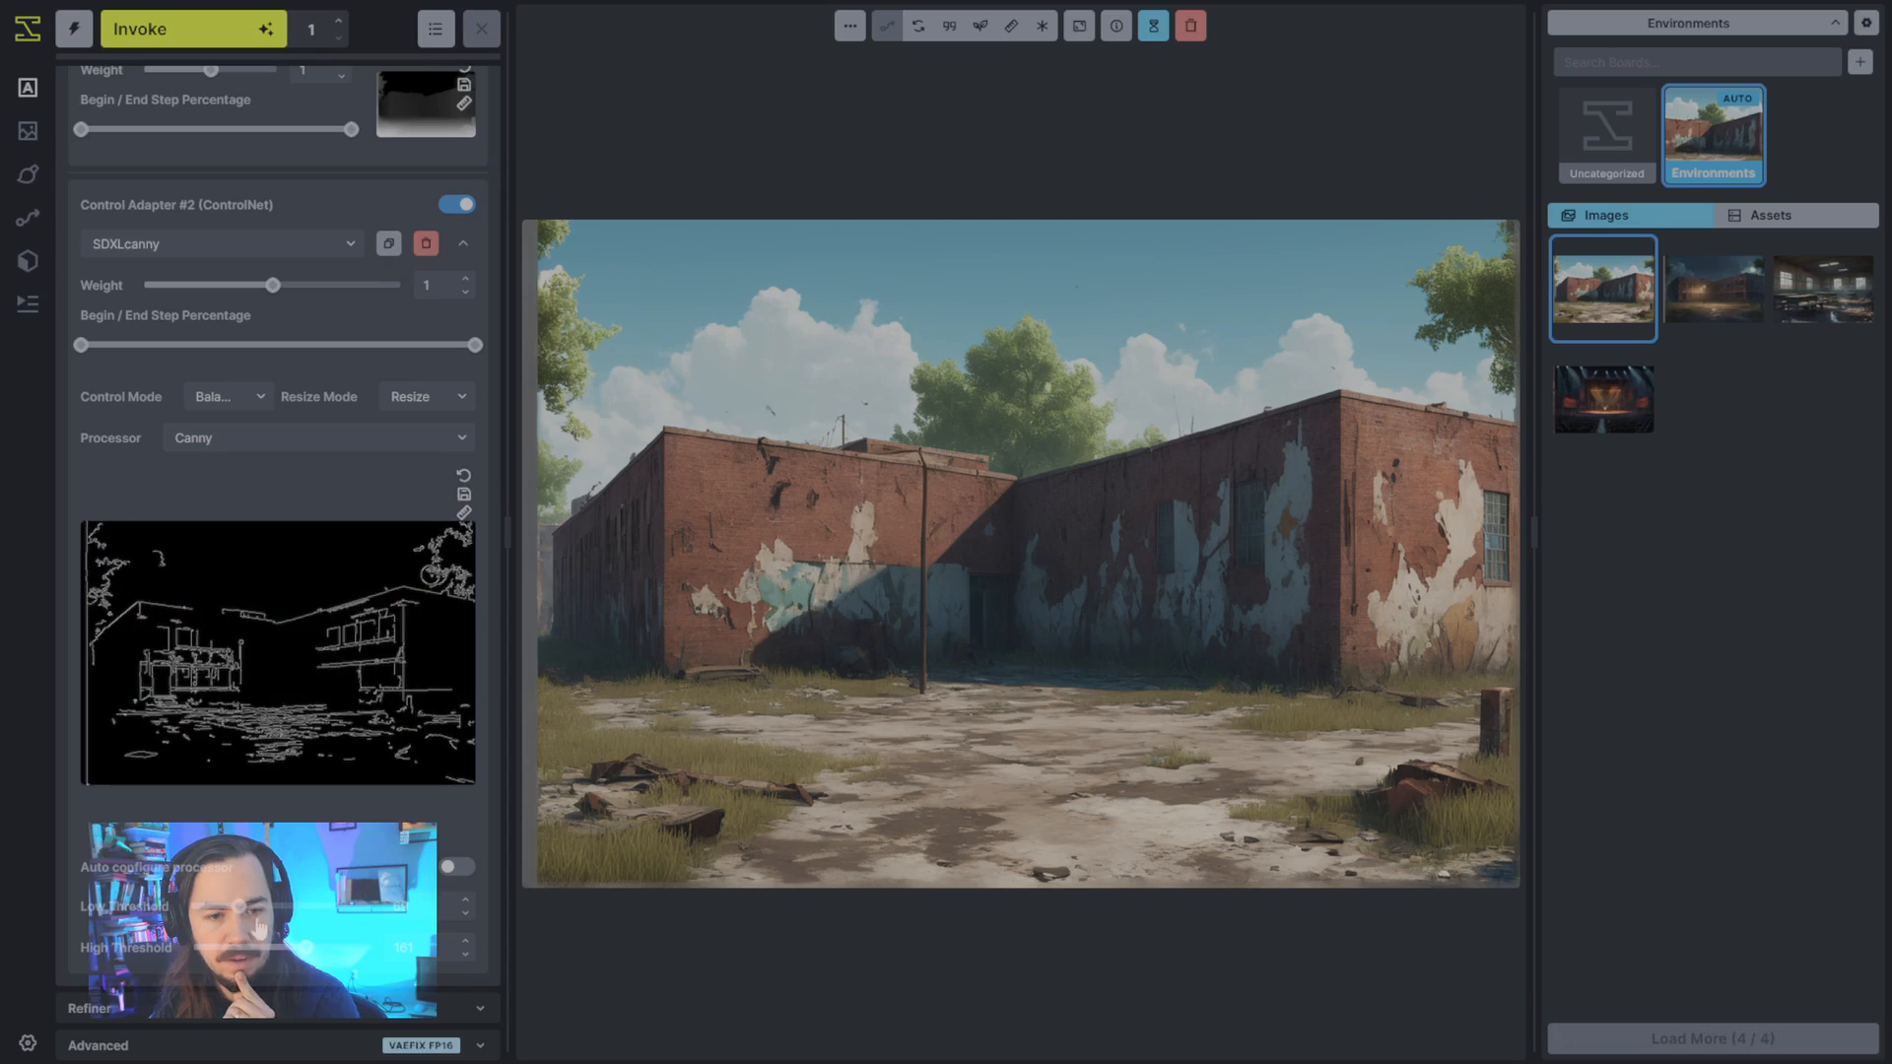
pyautogui.click(290, 949)
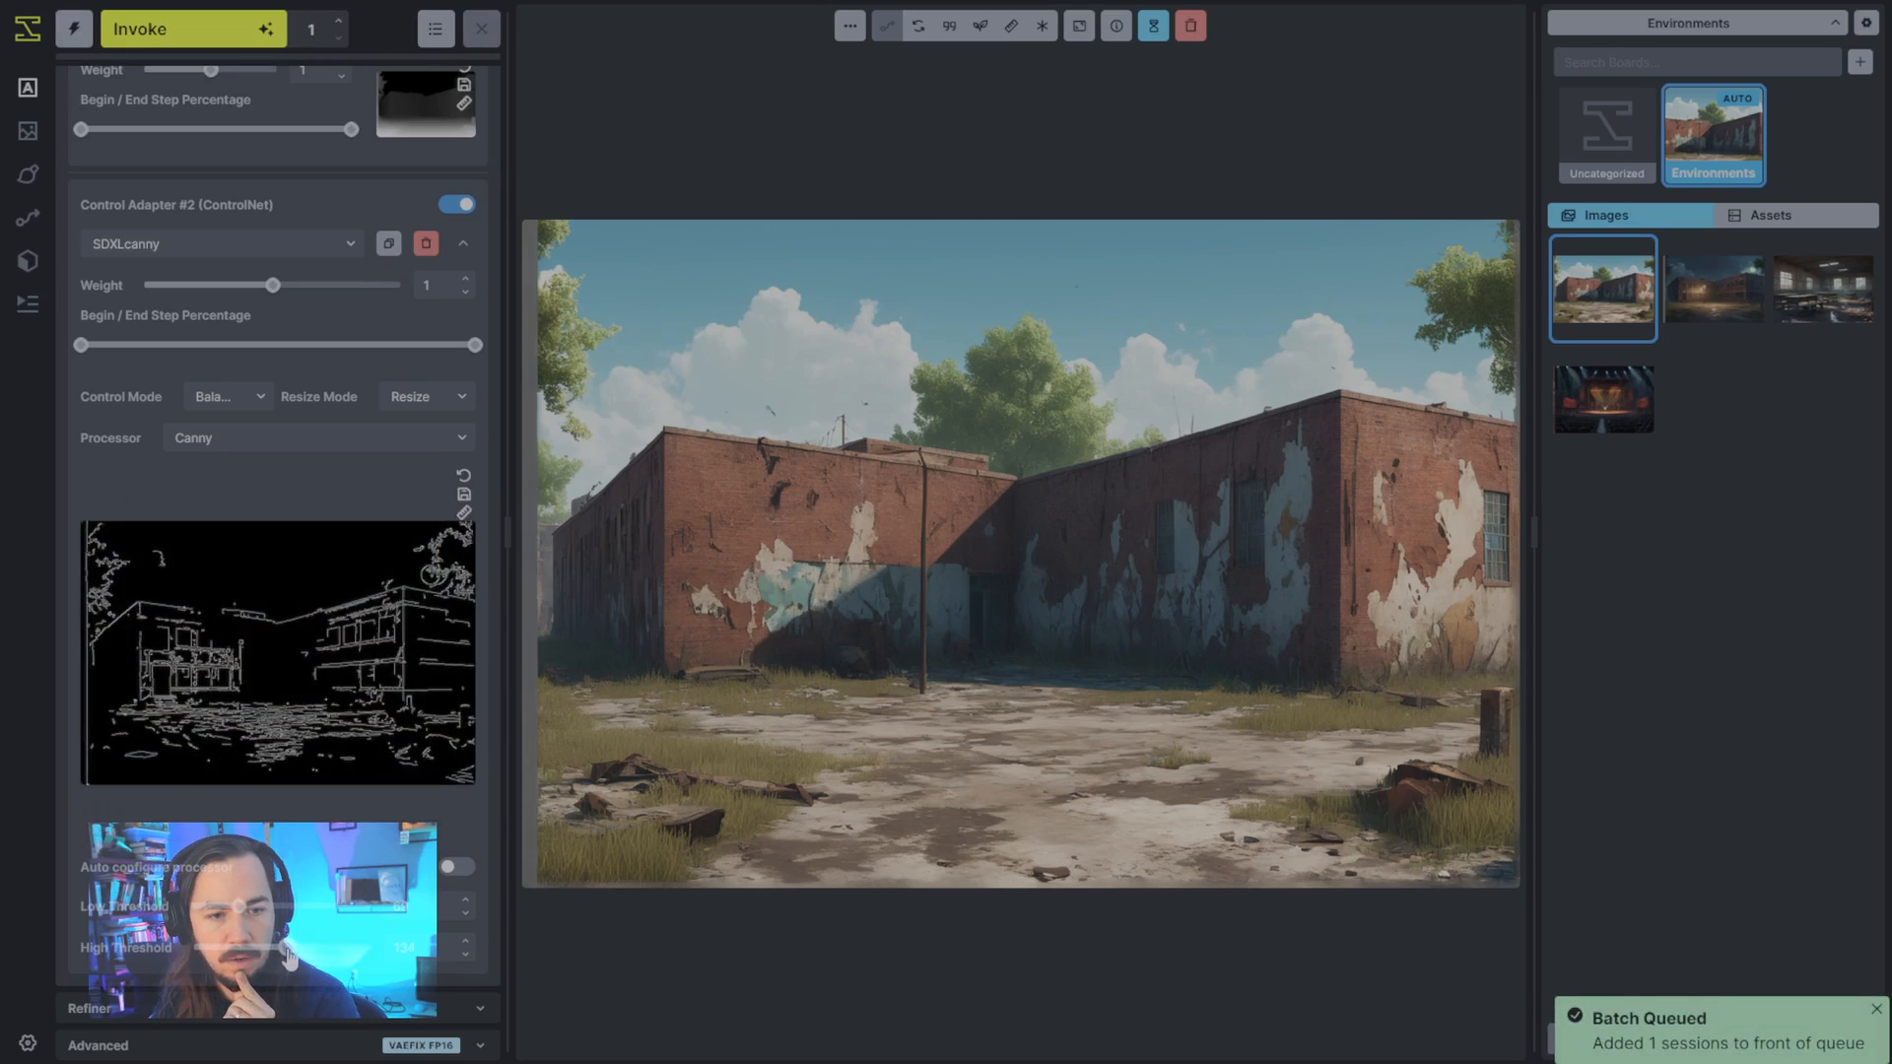
pyautogui.moveTo(239, 906); pyautogui.dragTo(248, 907)
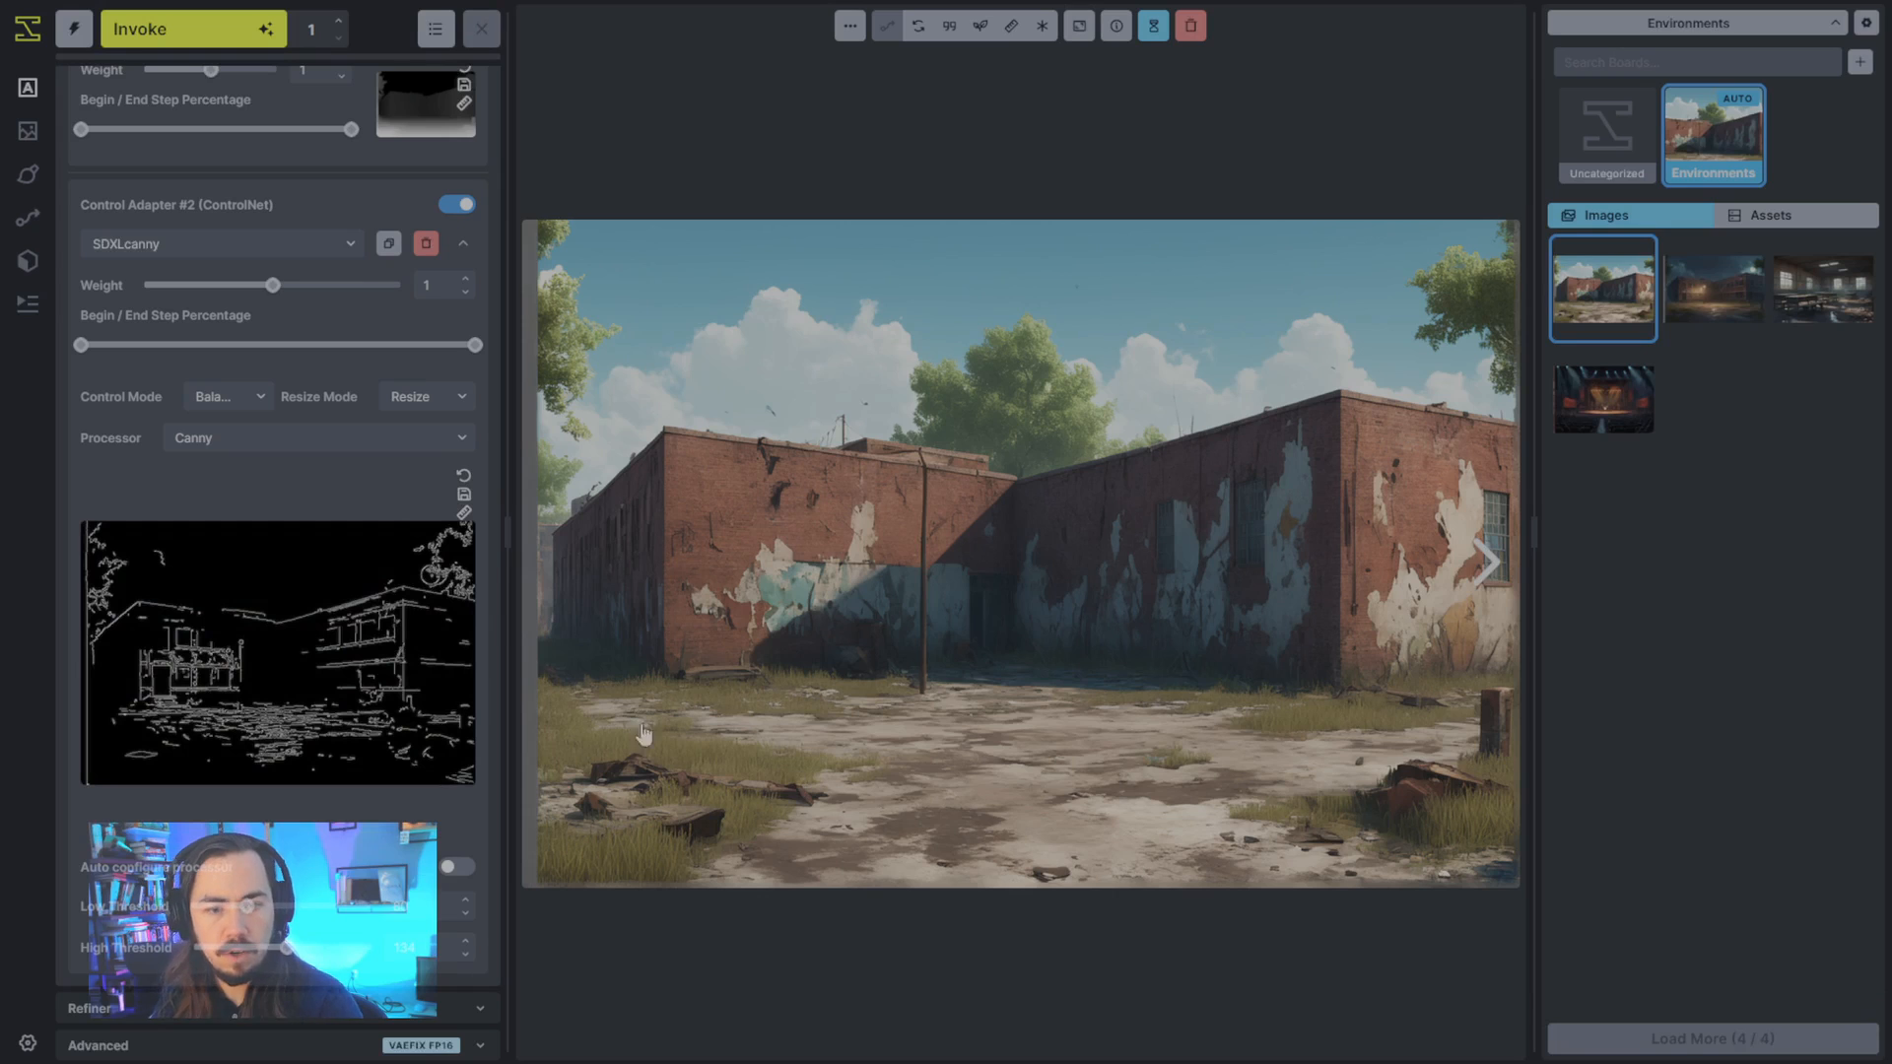
# - Compare the moonlit school image with the daytime image generated from depth control alone
pyautogui.click(1691, 315)
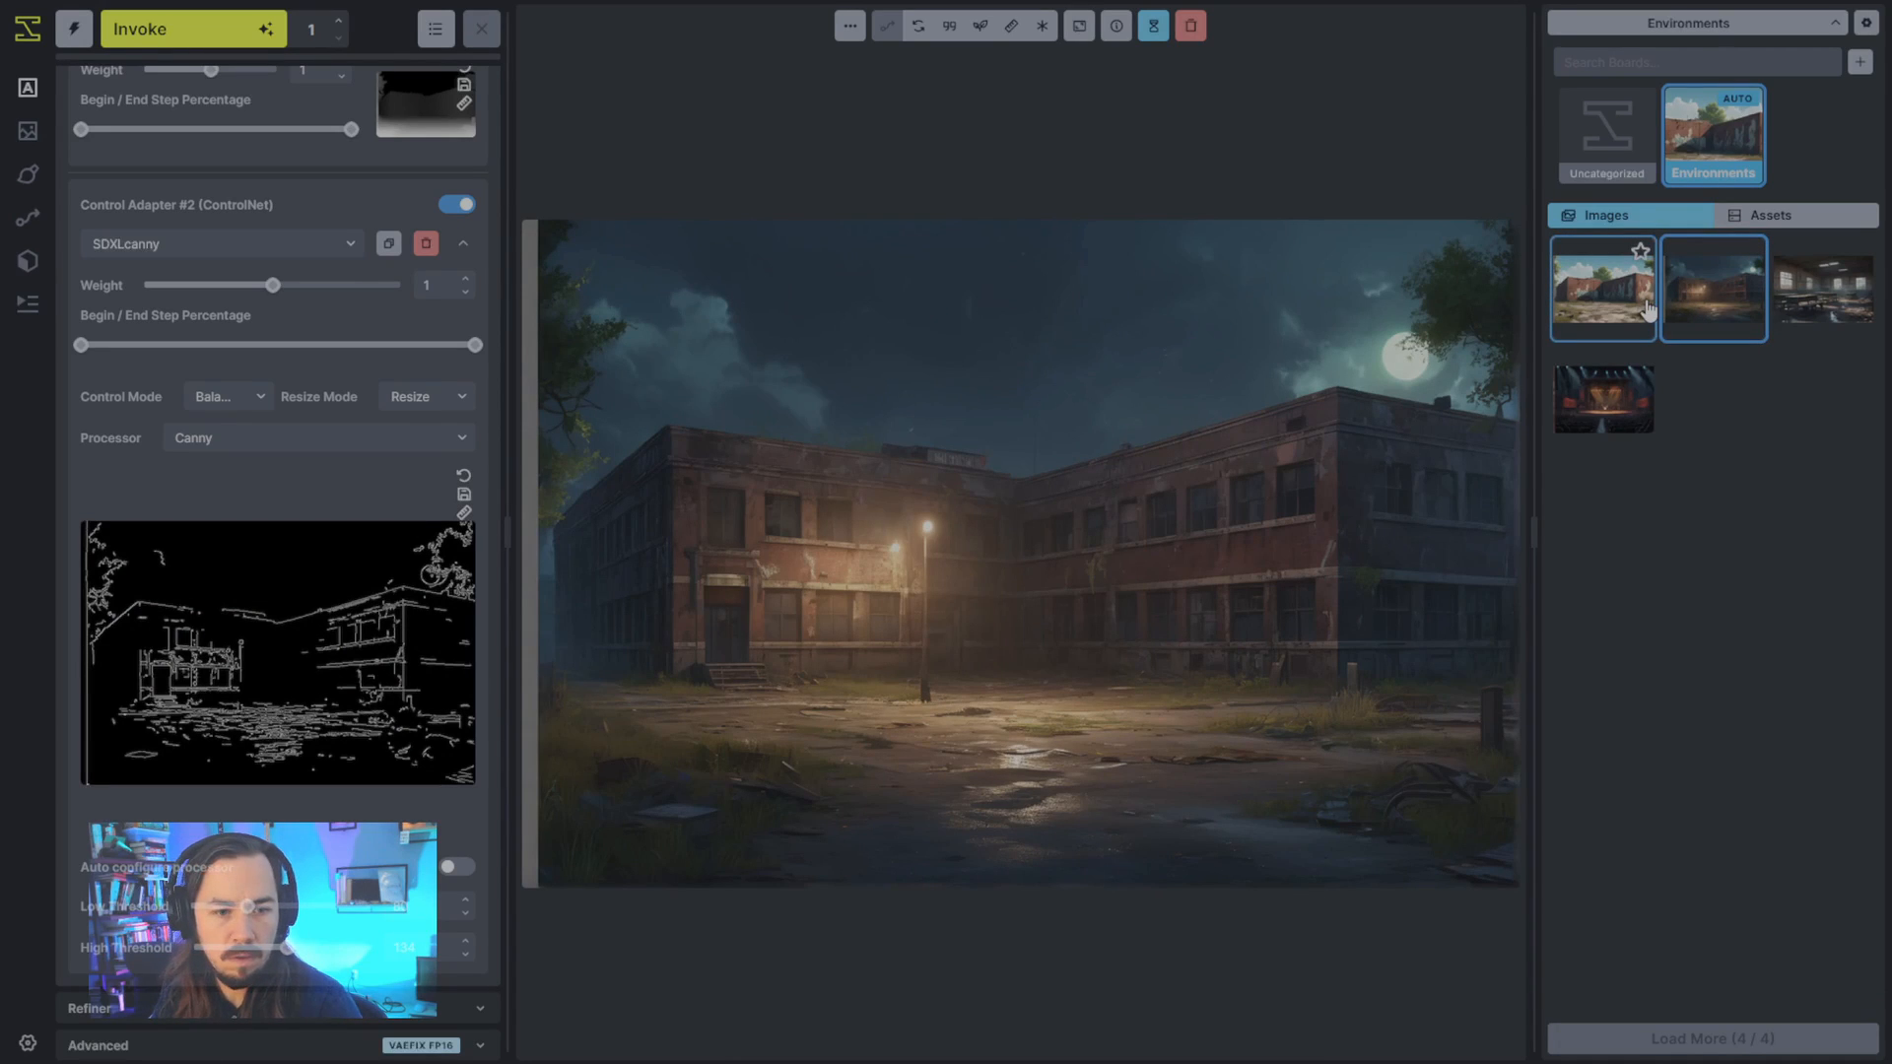
pyautogui.click(1639, 312)
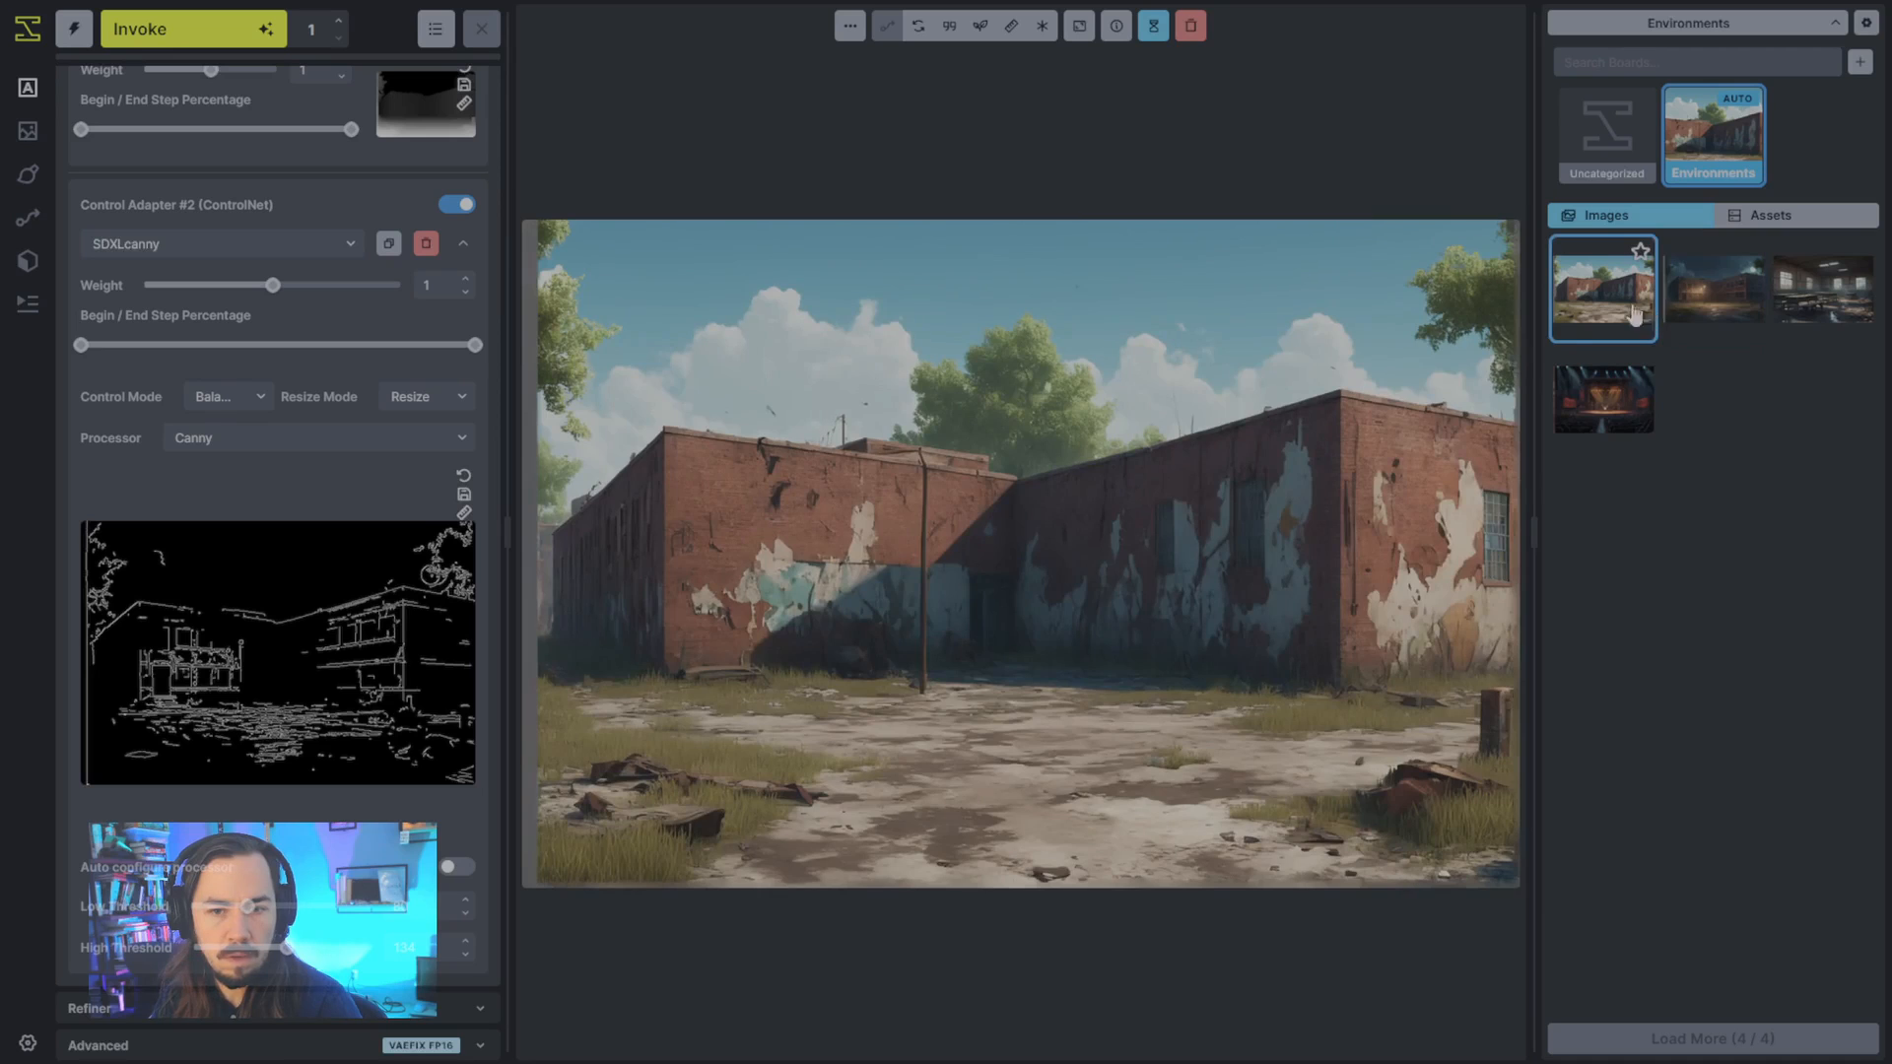
pyautogui.click(1692, 314)
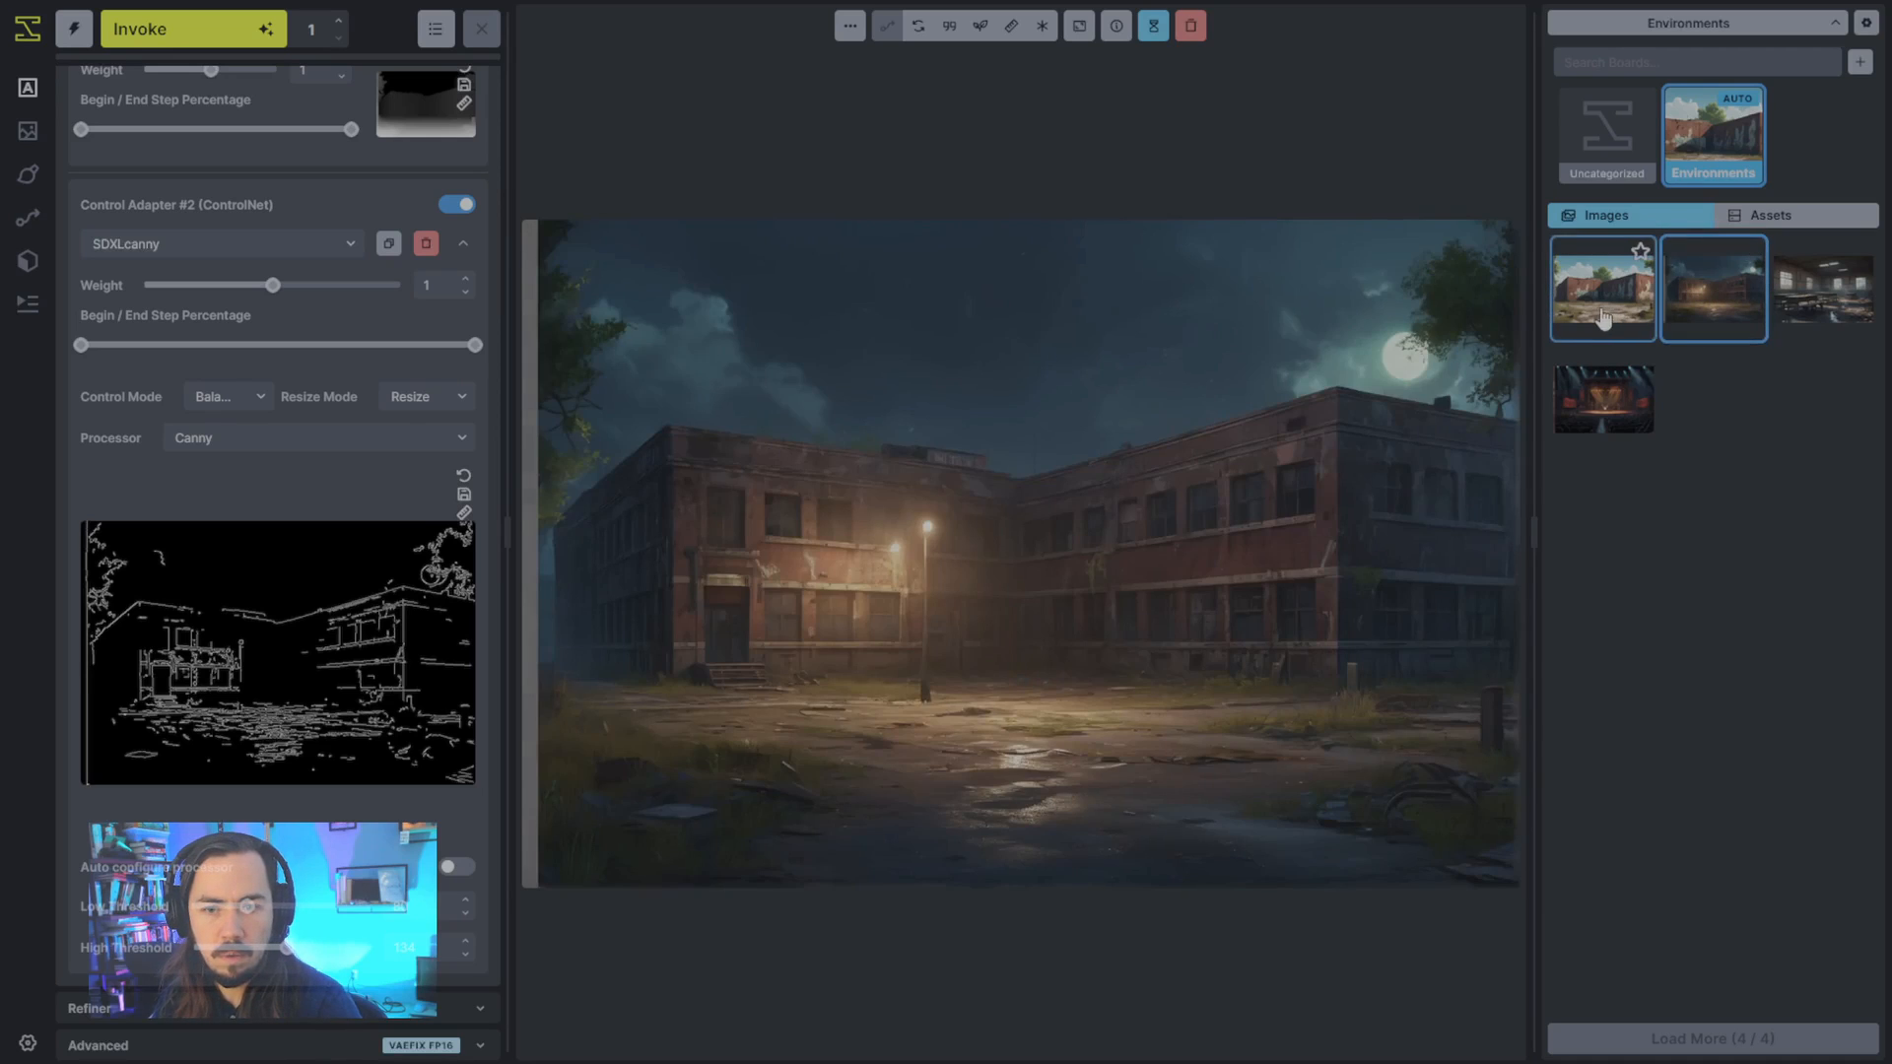
pyautogui.click(1604, 318)
# - Generate a daytime image using both the SDXLdepth and SDXLcanny control adapters
pyautogui.scroll(5, 182, 145)
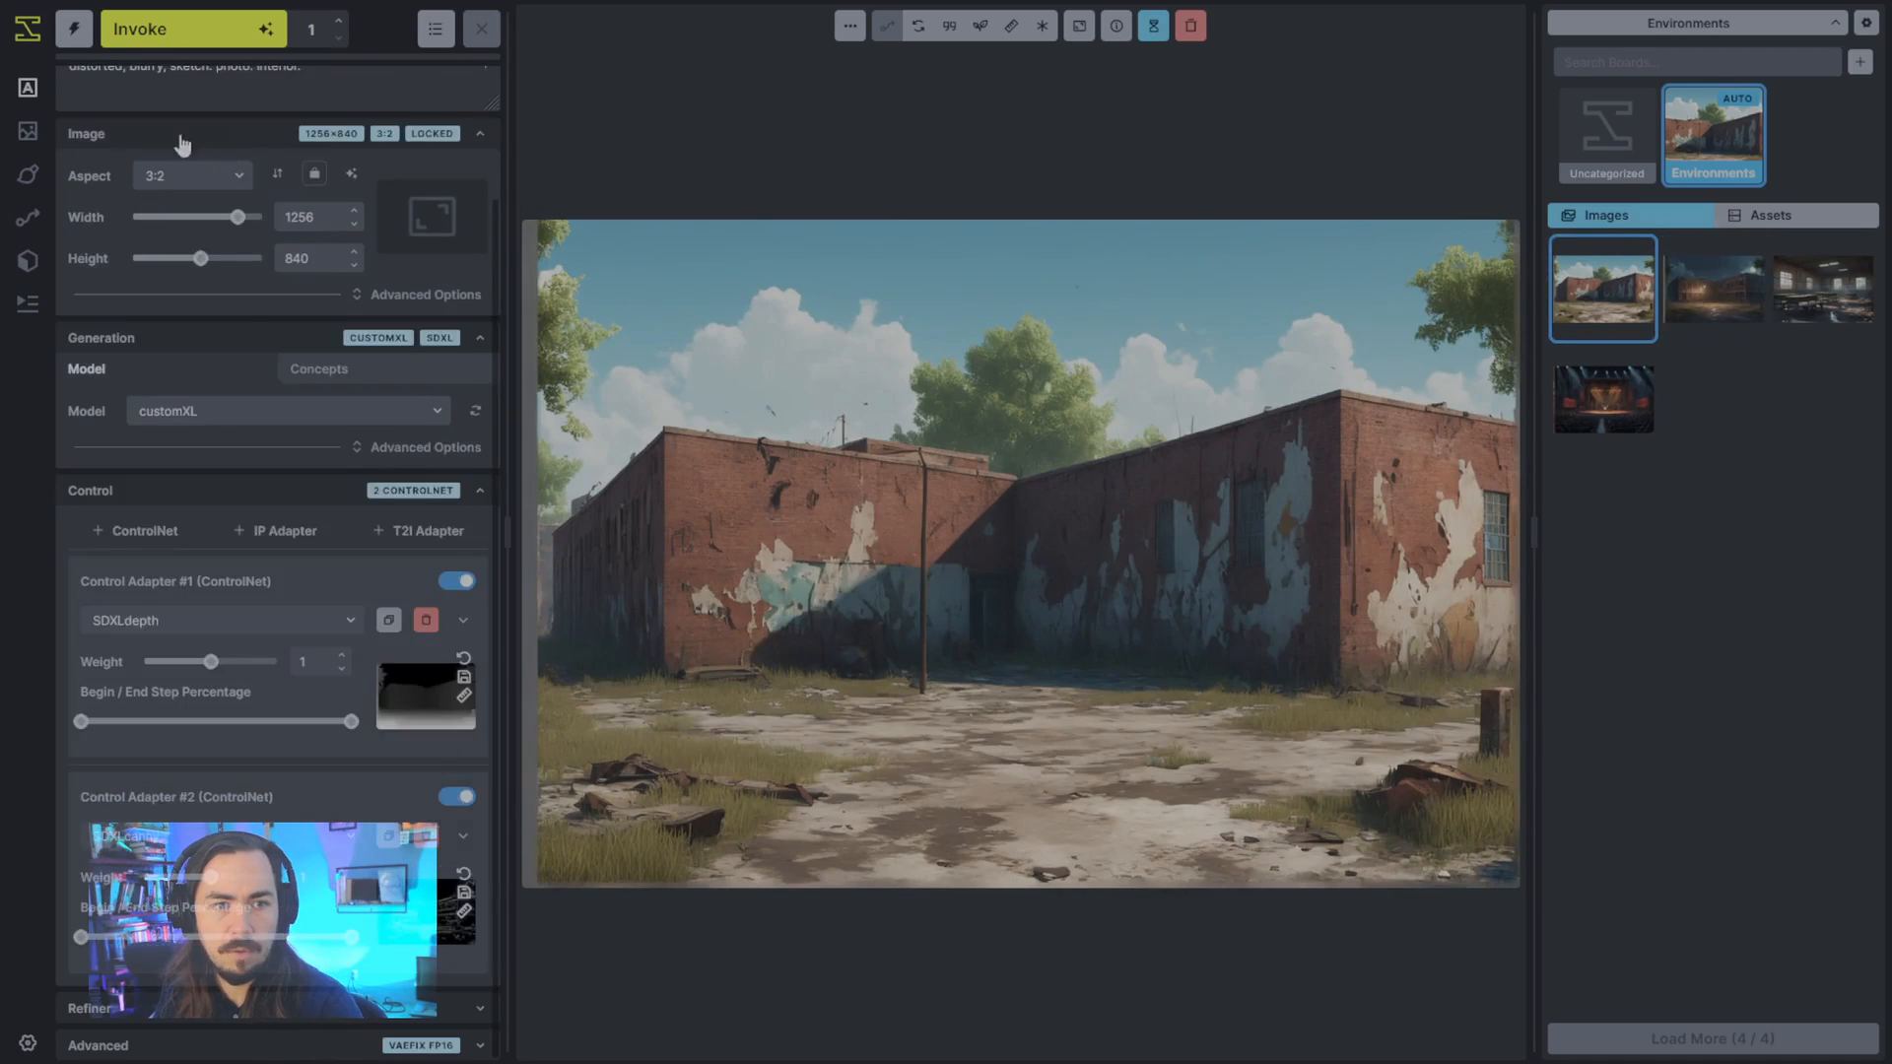
pyautogui.scroll(2, 183, 145)
pyautogui.click(187, 28)
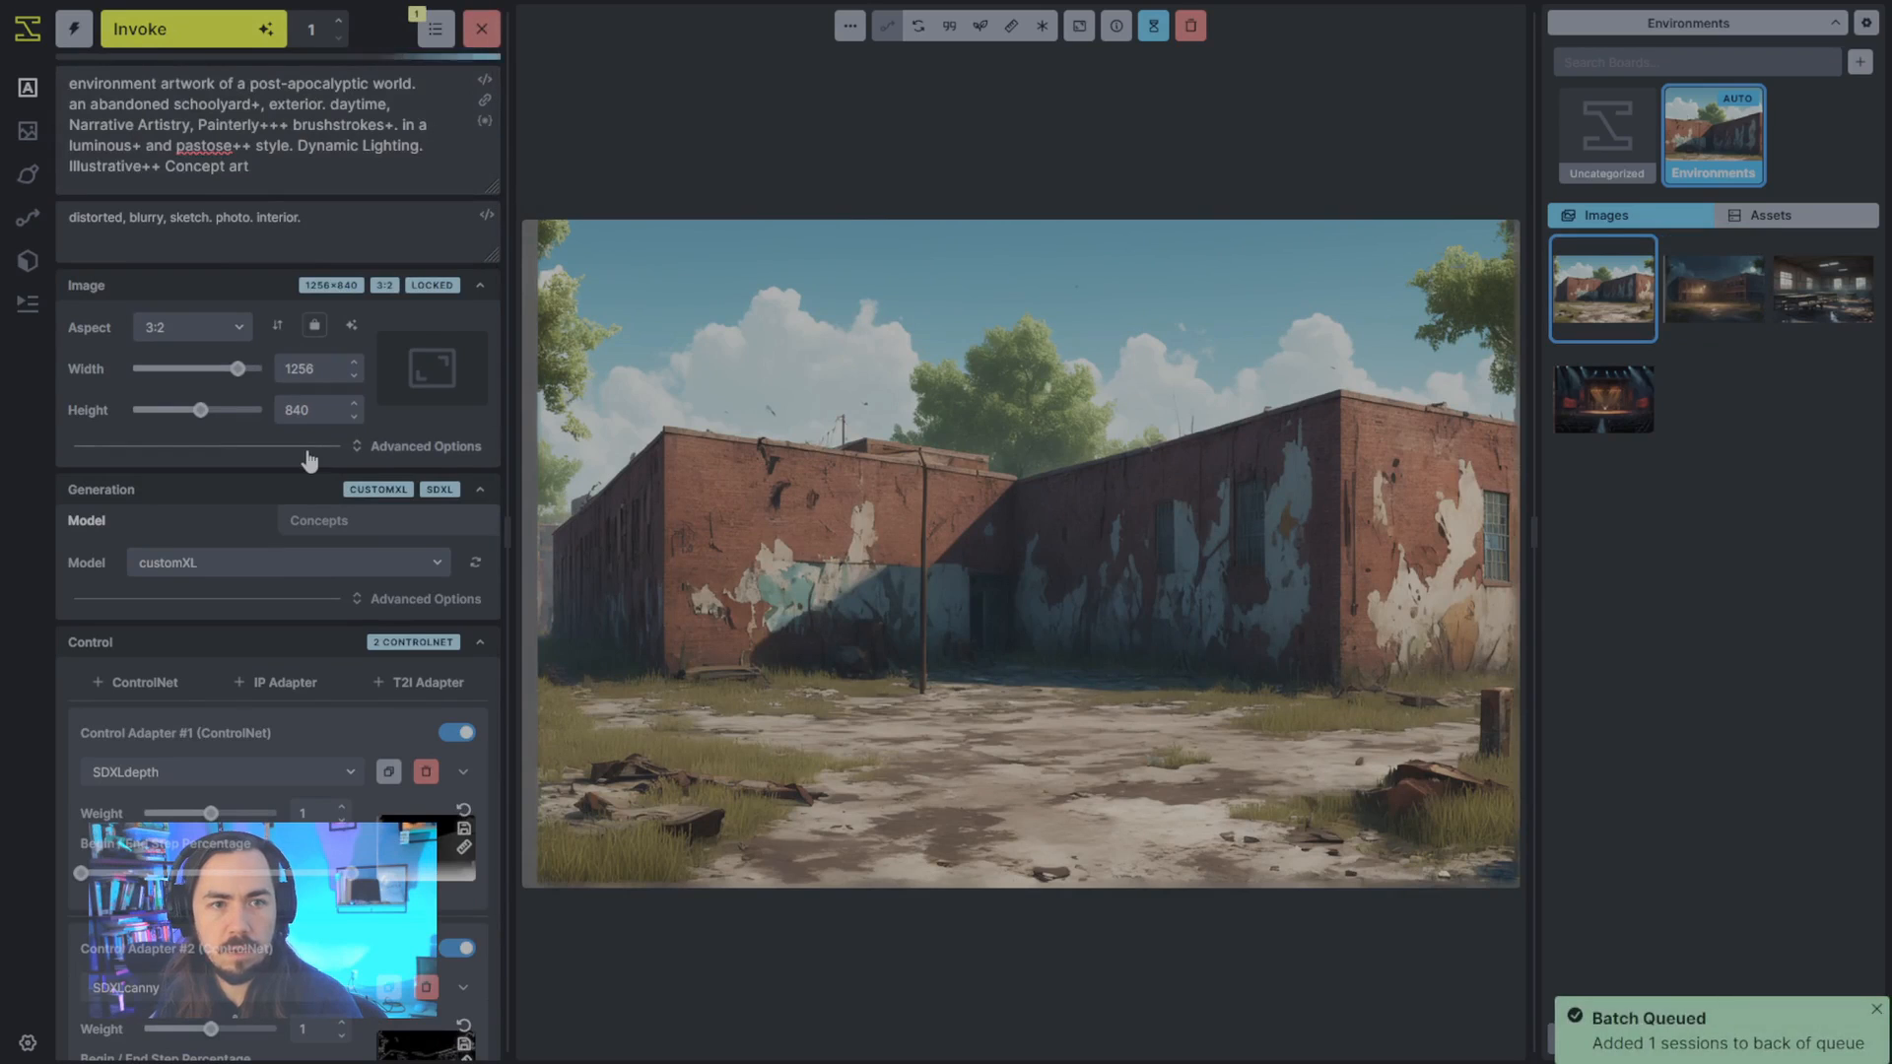
pyautogui.scroll(-1, 399, 679)
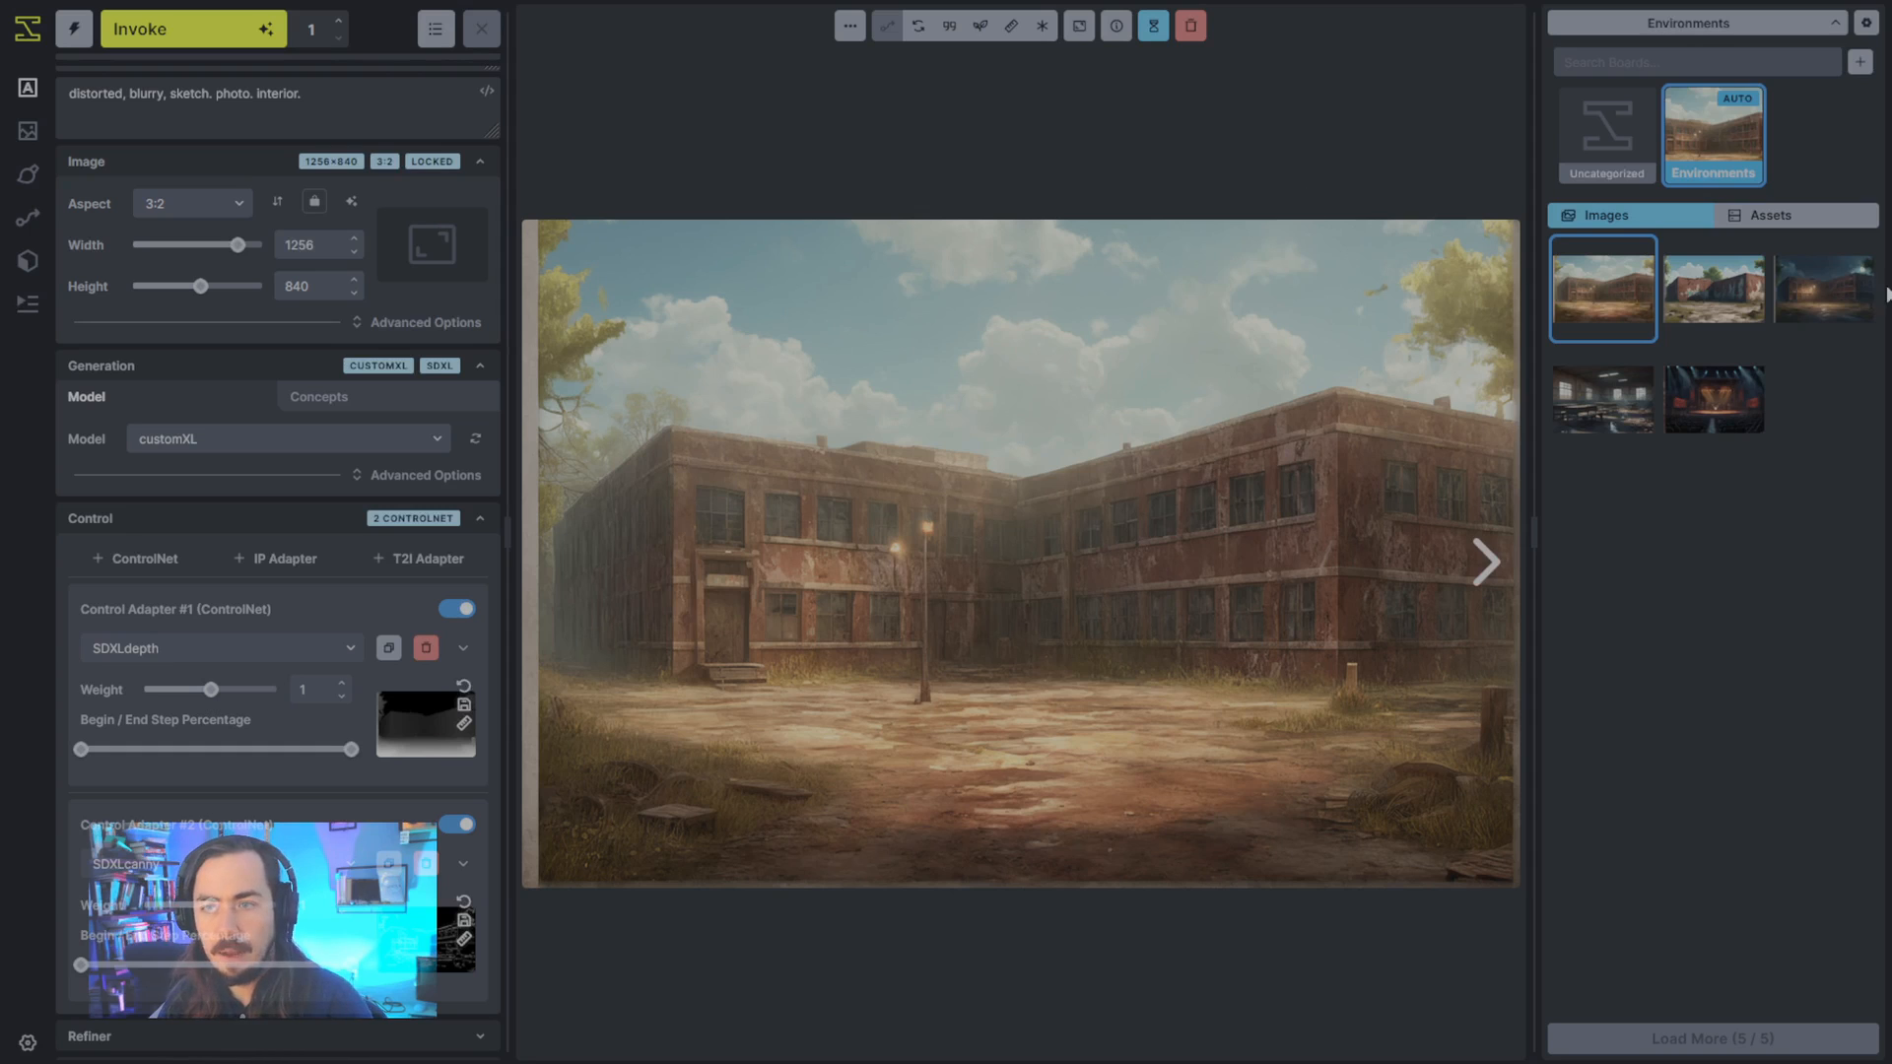
# - Compare the new daytime school image with the moonlit original, checking the windows, door, lamp post and building outline
pyautogui.click(1838, 331)
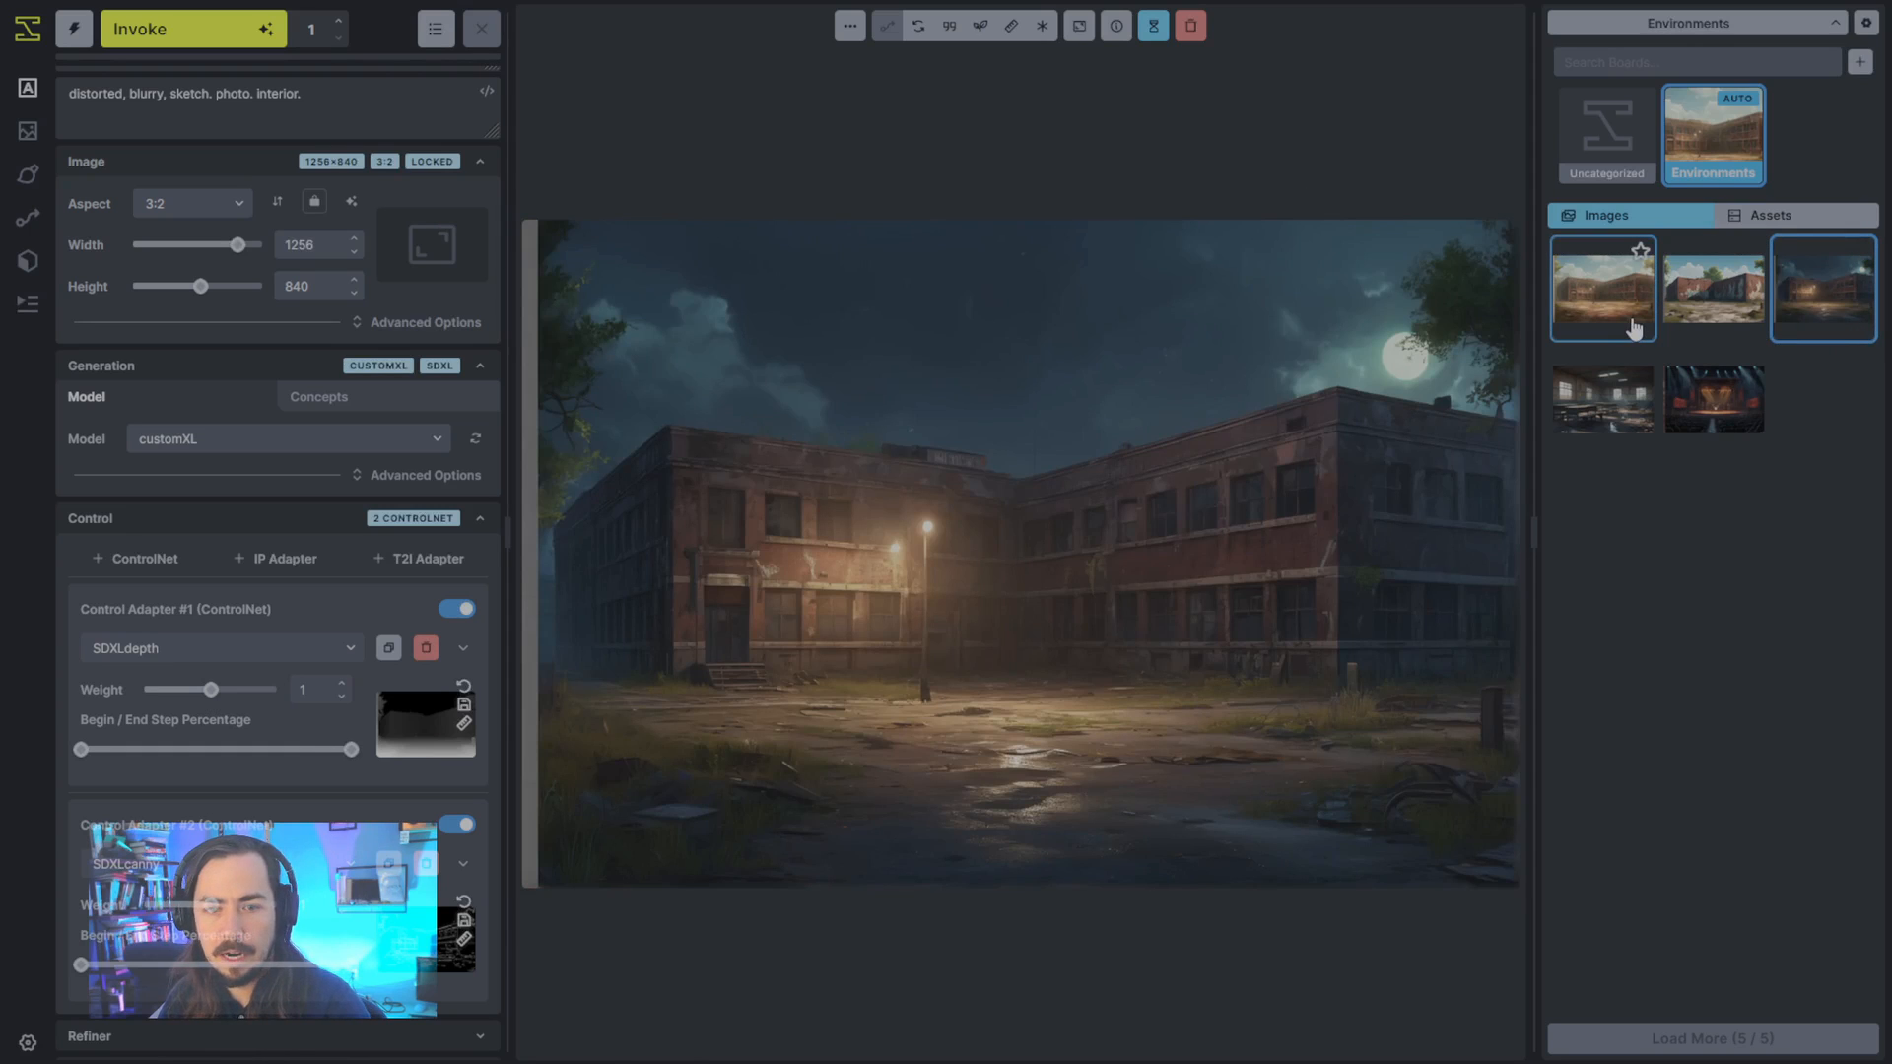
pyautogui.click(1634, 328)
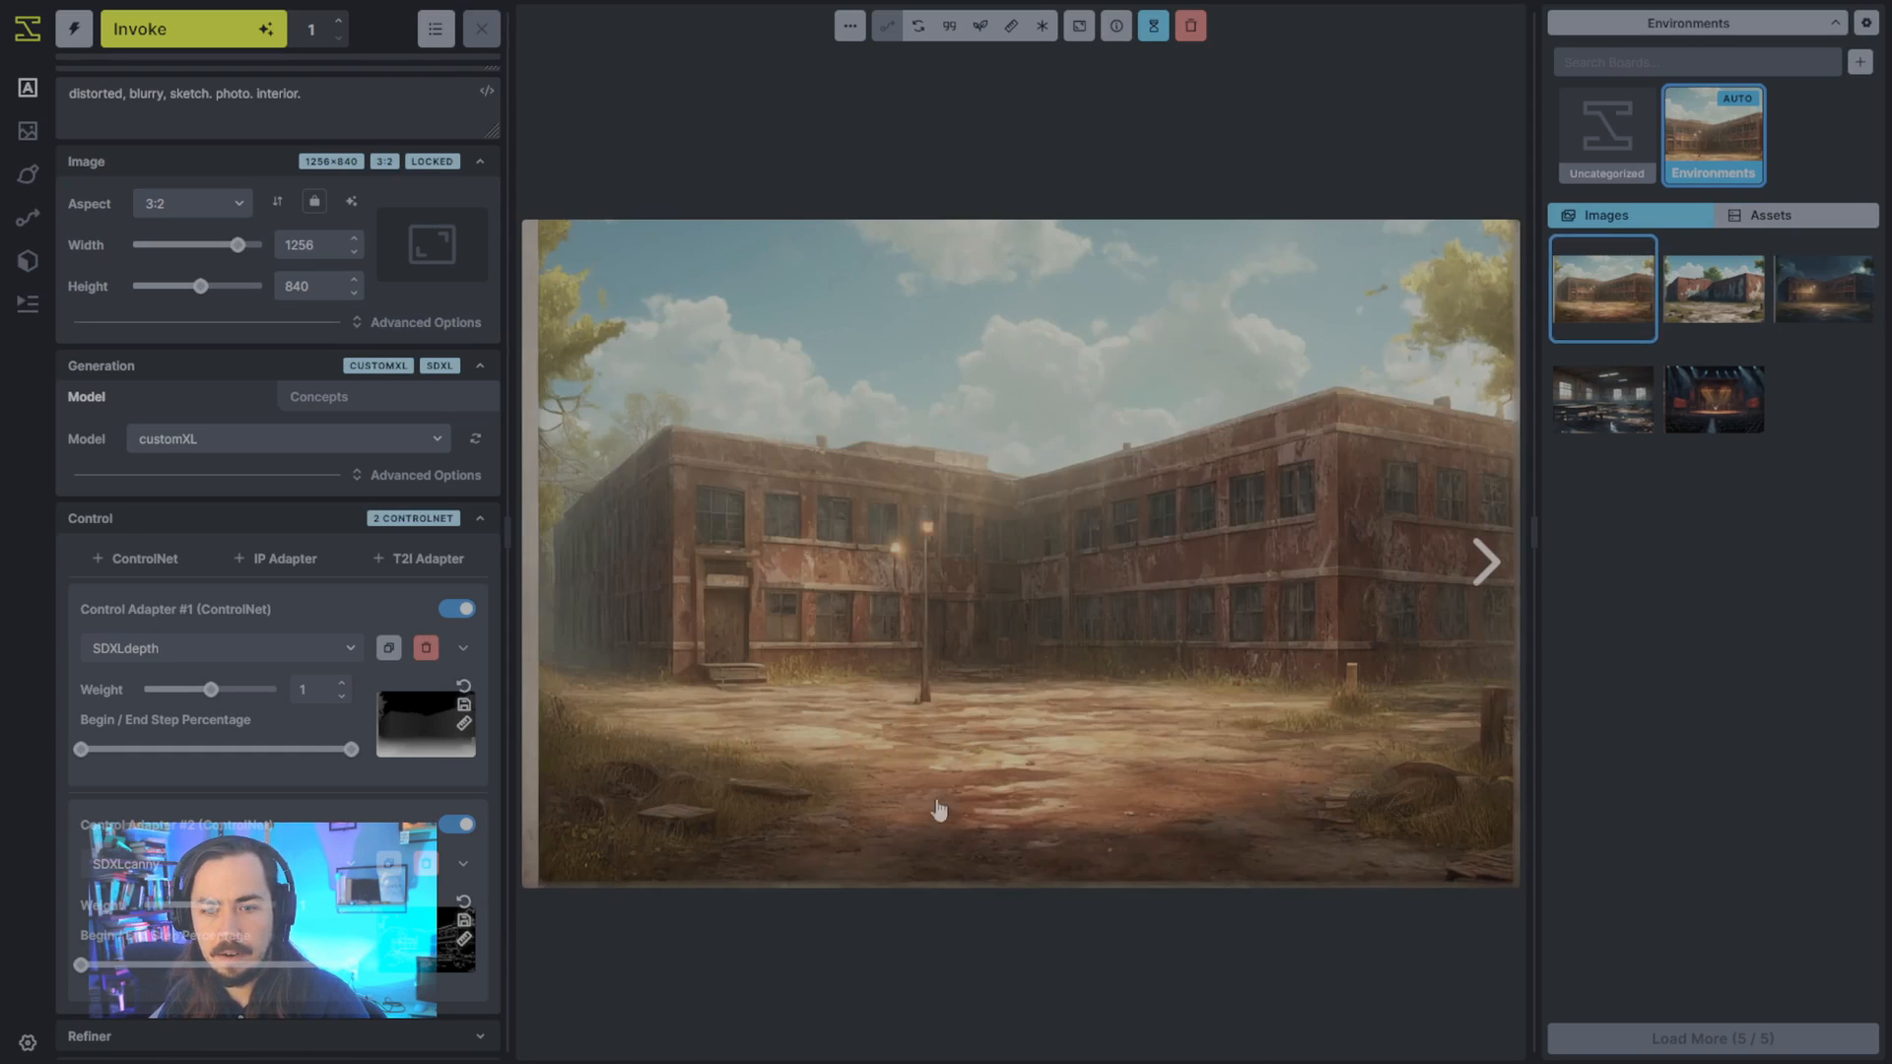
pyautogui.click(1808, 300)
pyautogui.click(1597, 340)
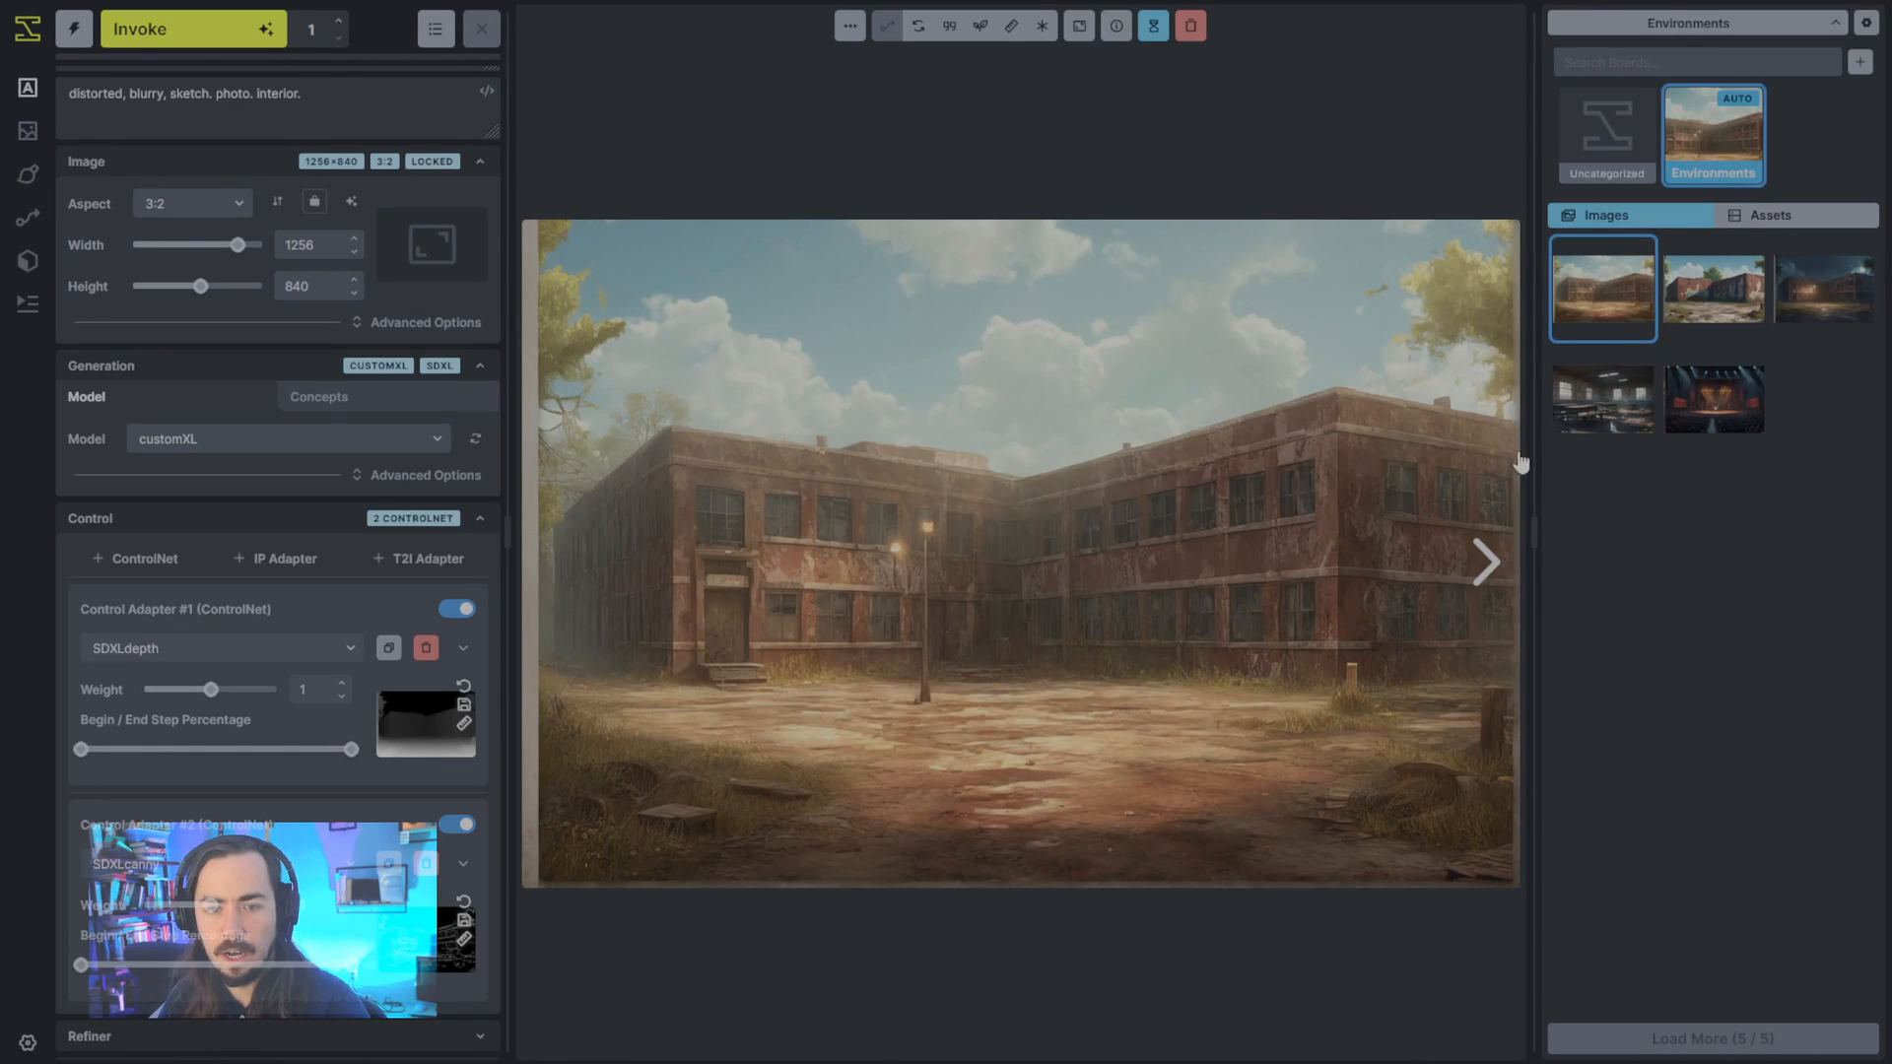
pyautogui.click(1799, 315)
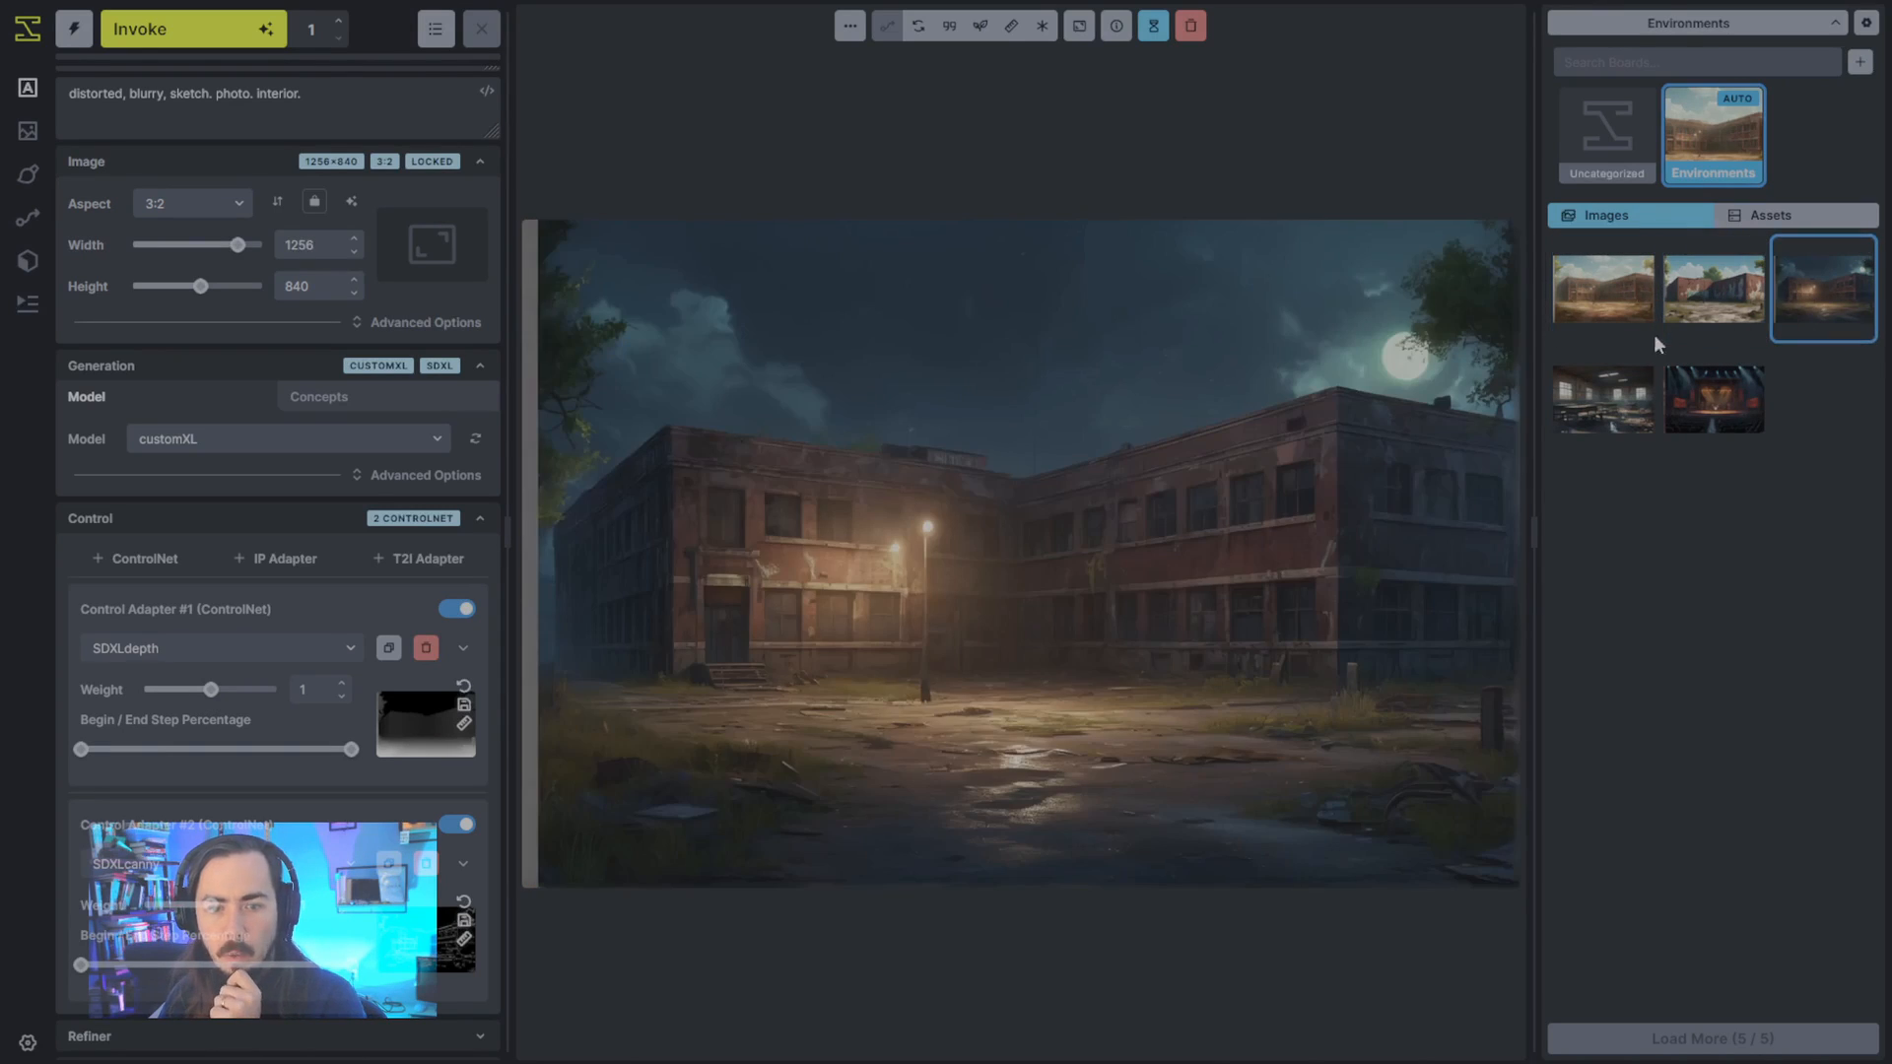
pyautogui.click(1606, 329)
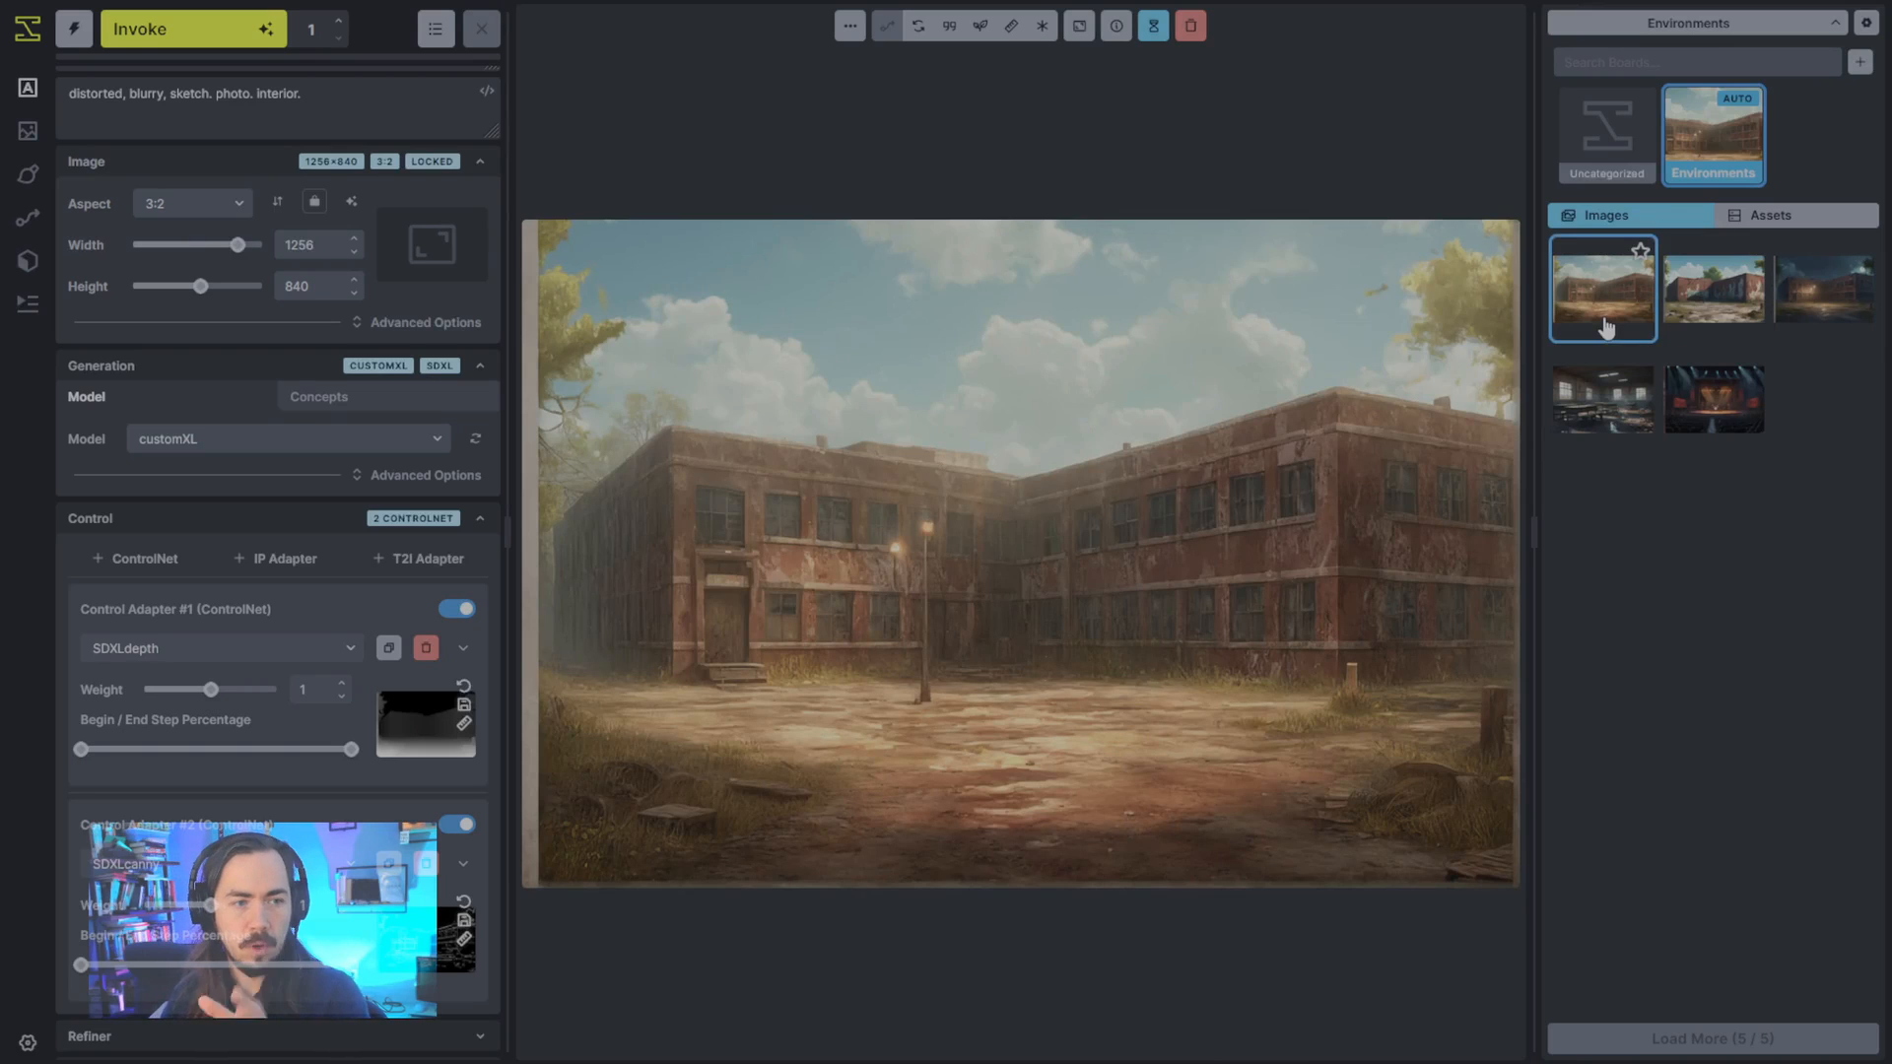
pyautogui.click(1802, 317)
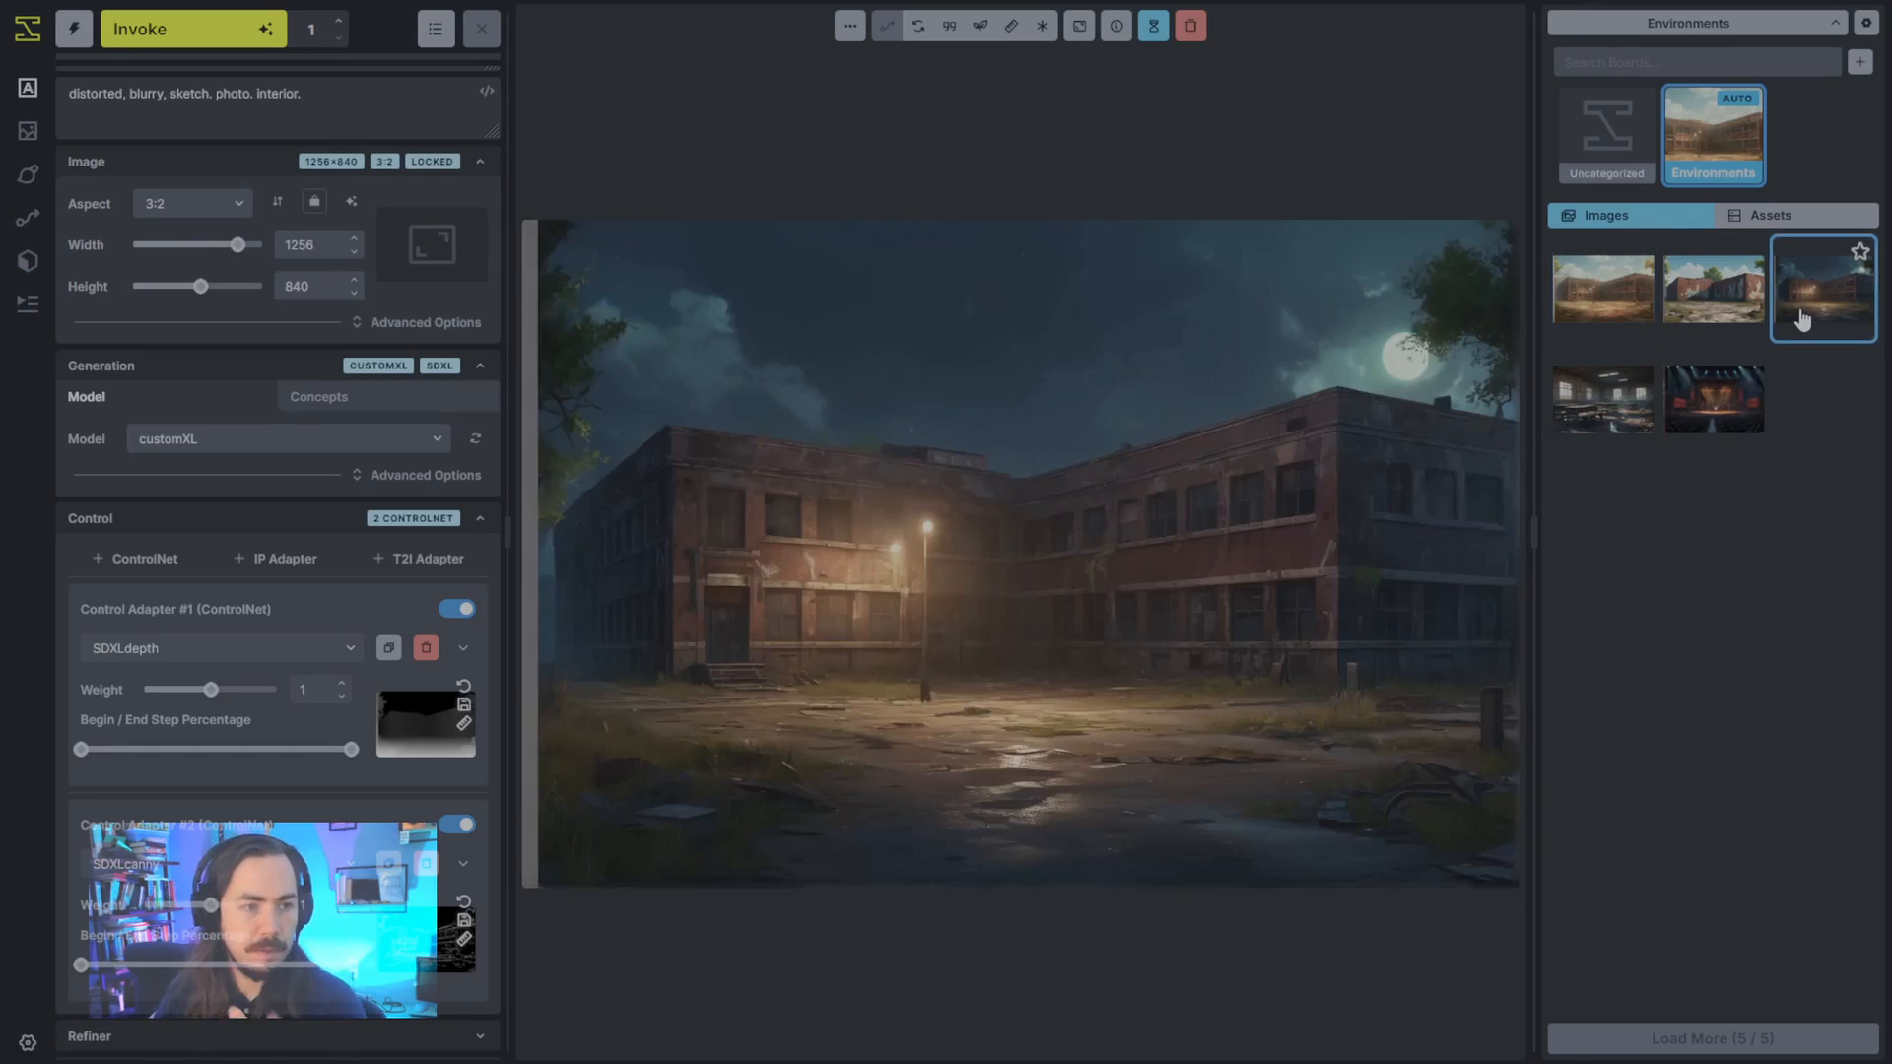
pyautogui.click(1589, 307)
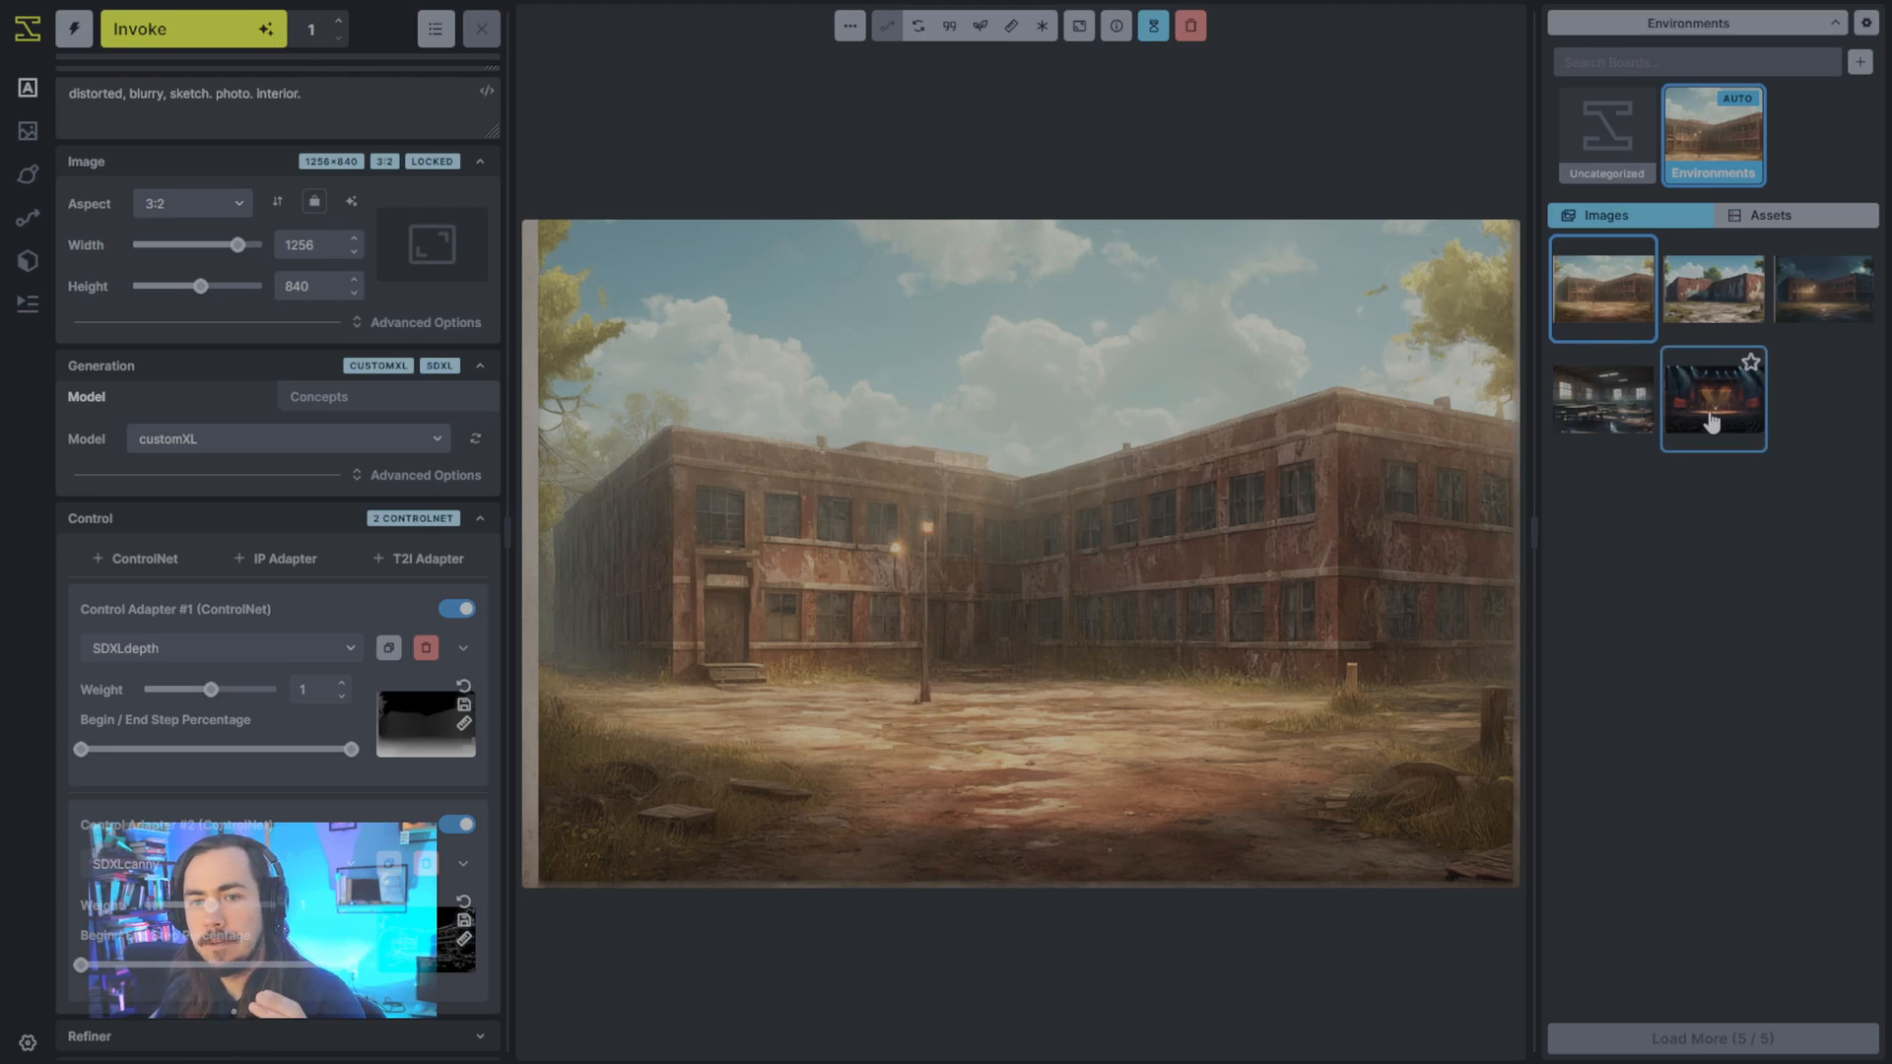
# - Delete both the depth and Canny control adapters from the generation settings
pyautogui.click(428, 650)
pyautogui.click(426, 771)
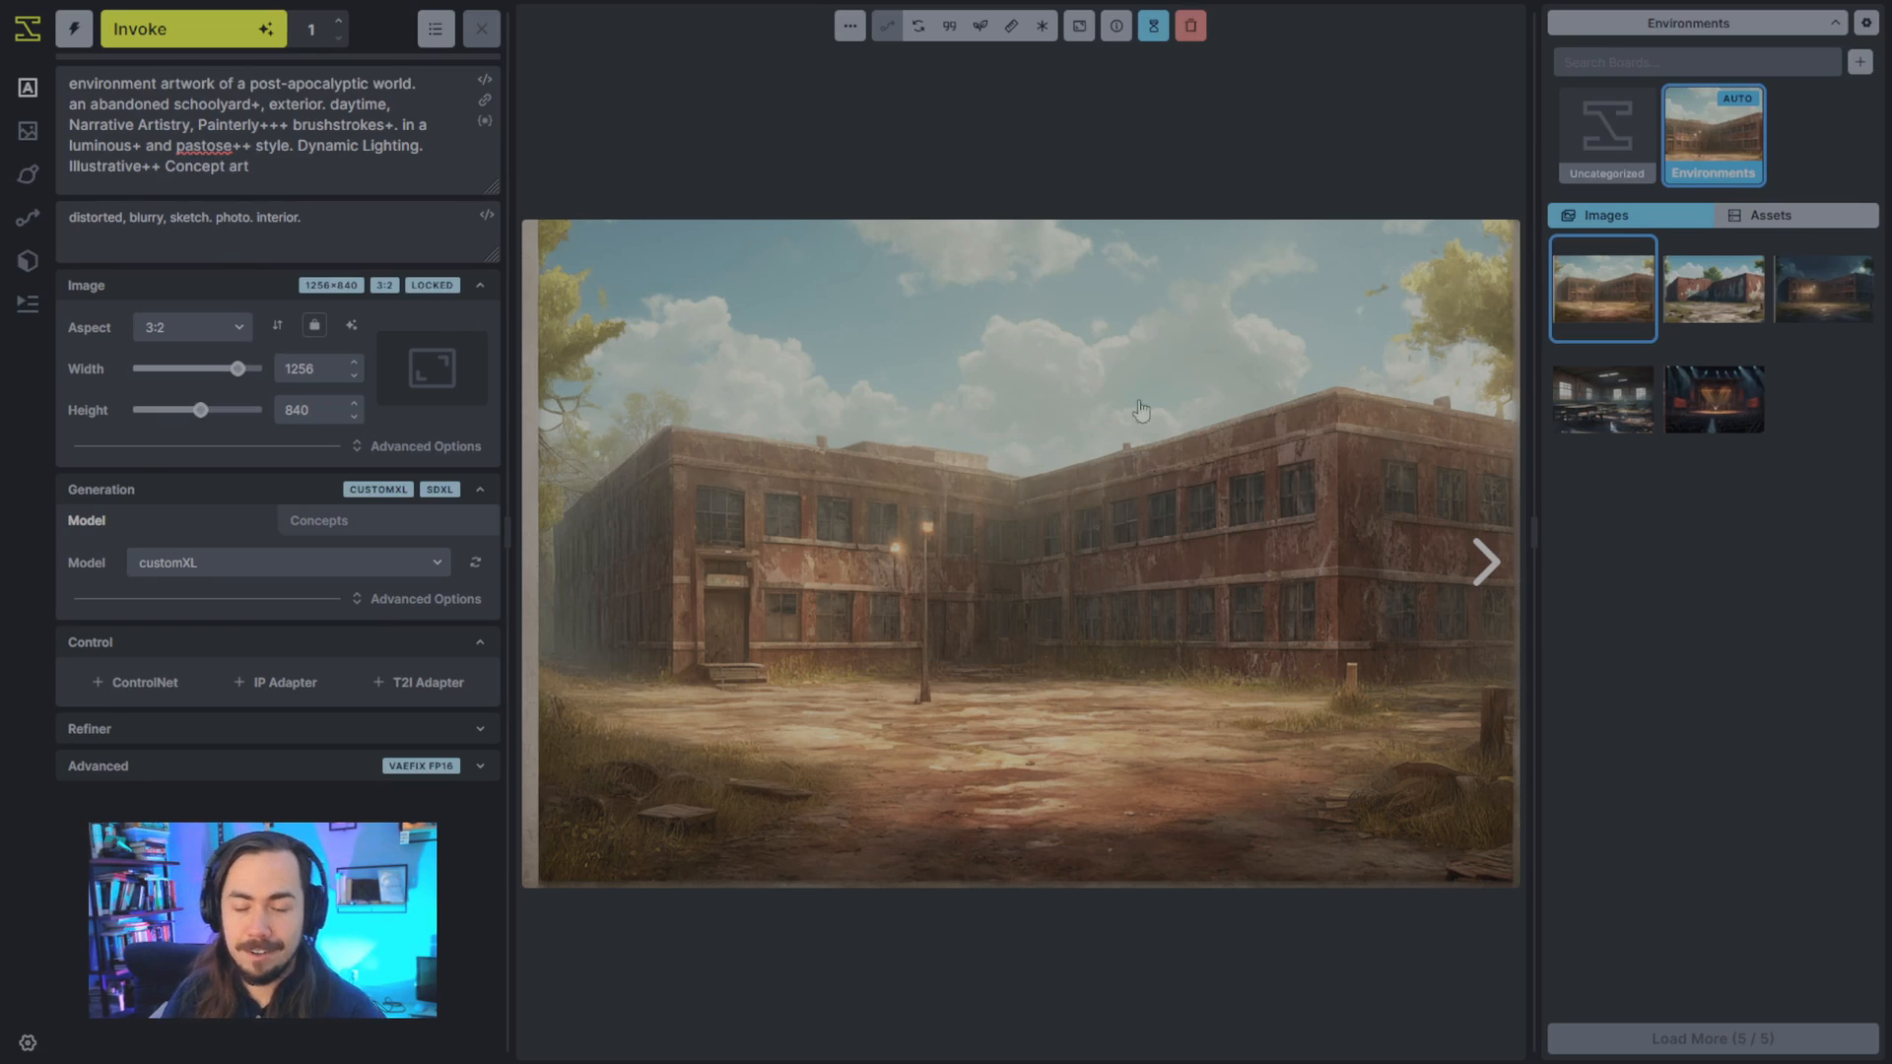
# - Add a ControlNet using the SDXLdepth model, with the grey block-out building from the board's assets as its control image
pyautogui.click(1775, 226)
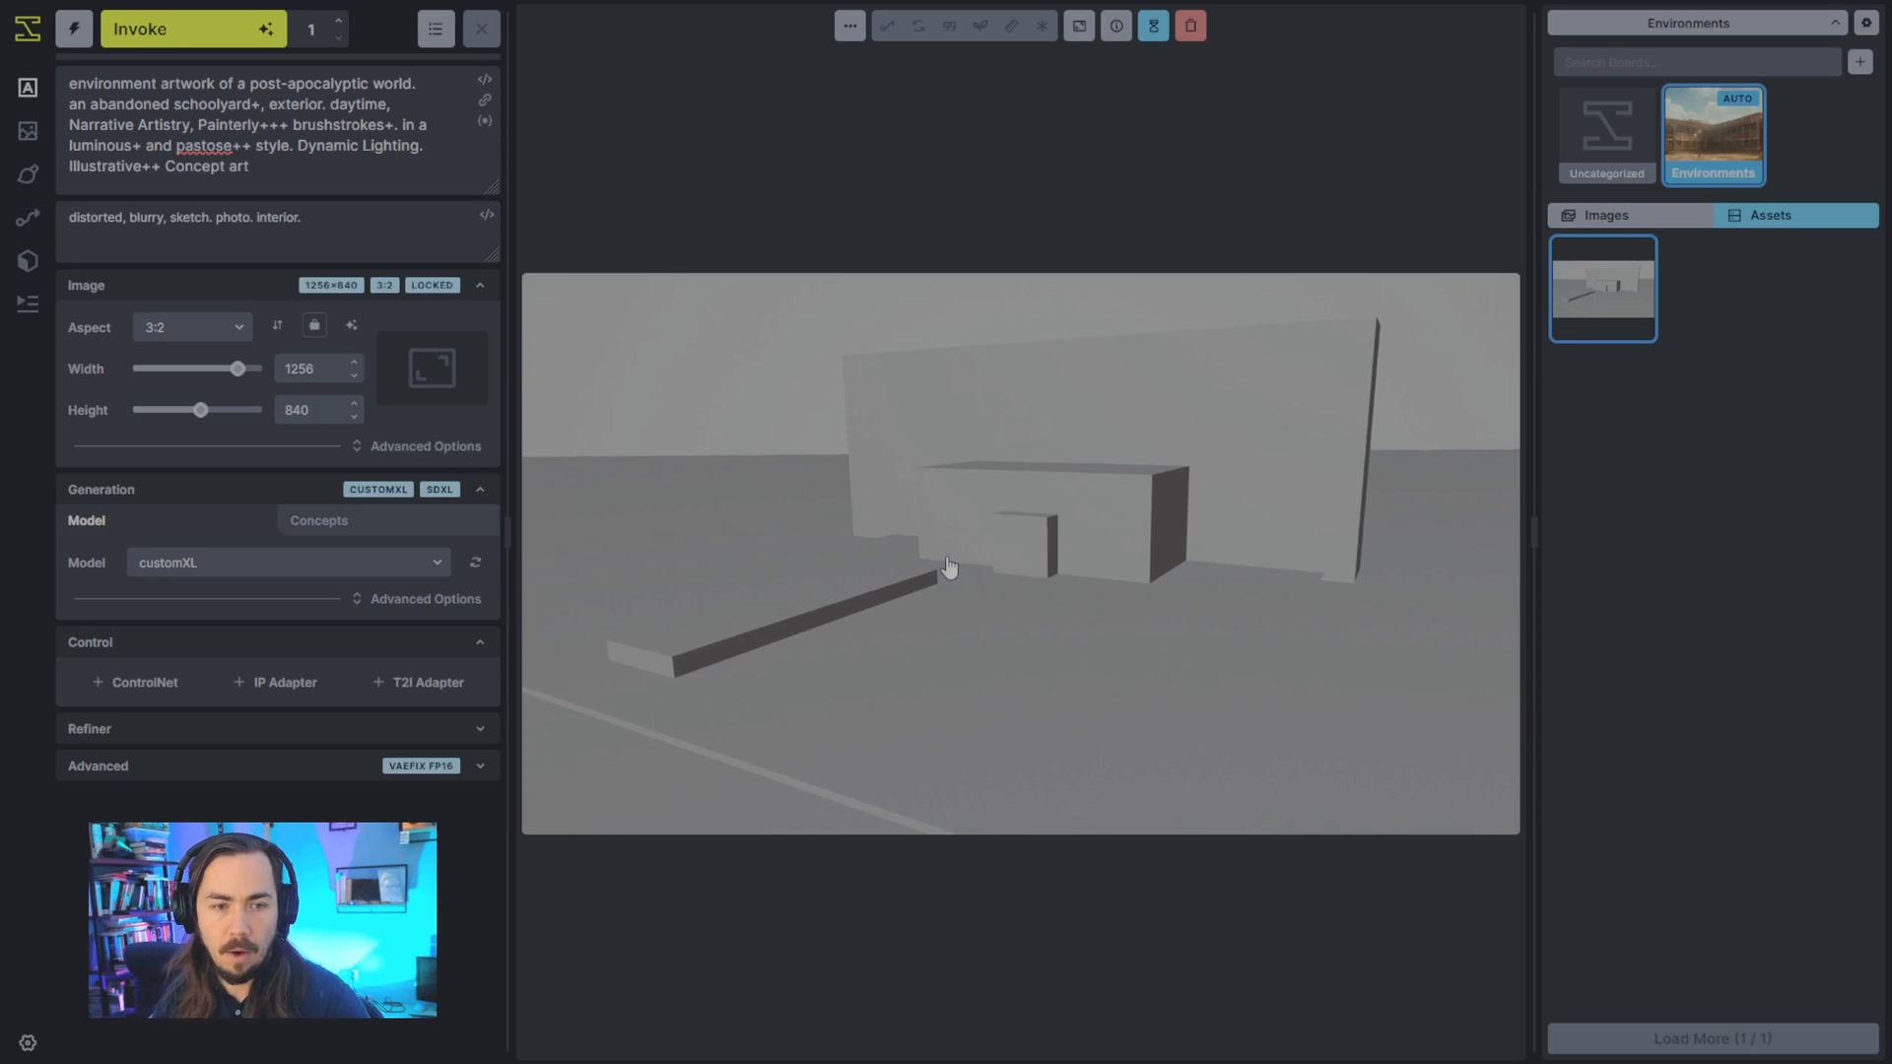
pyautogui.click(138, 682)
pyautogui.click(214, 772)
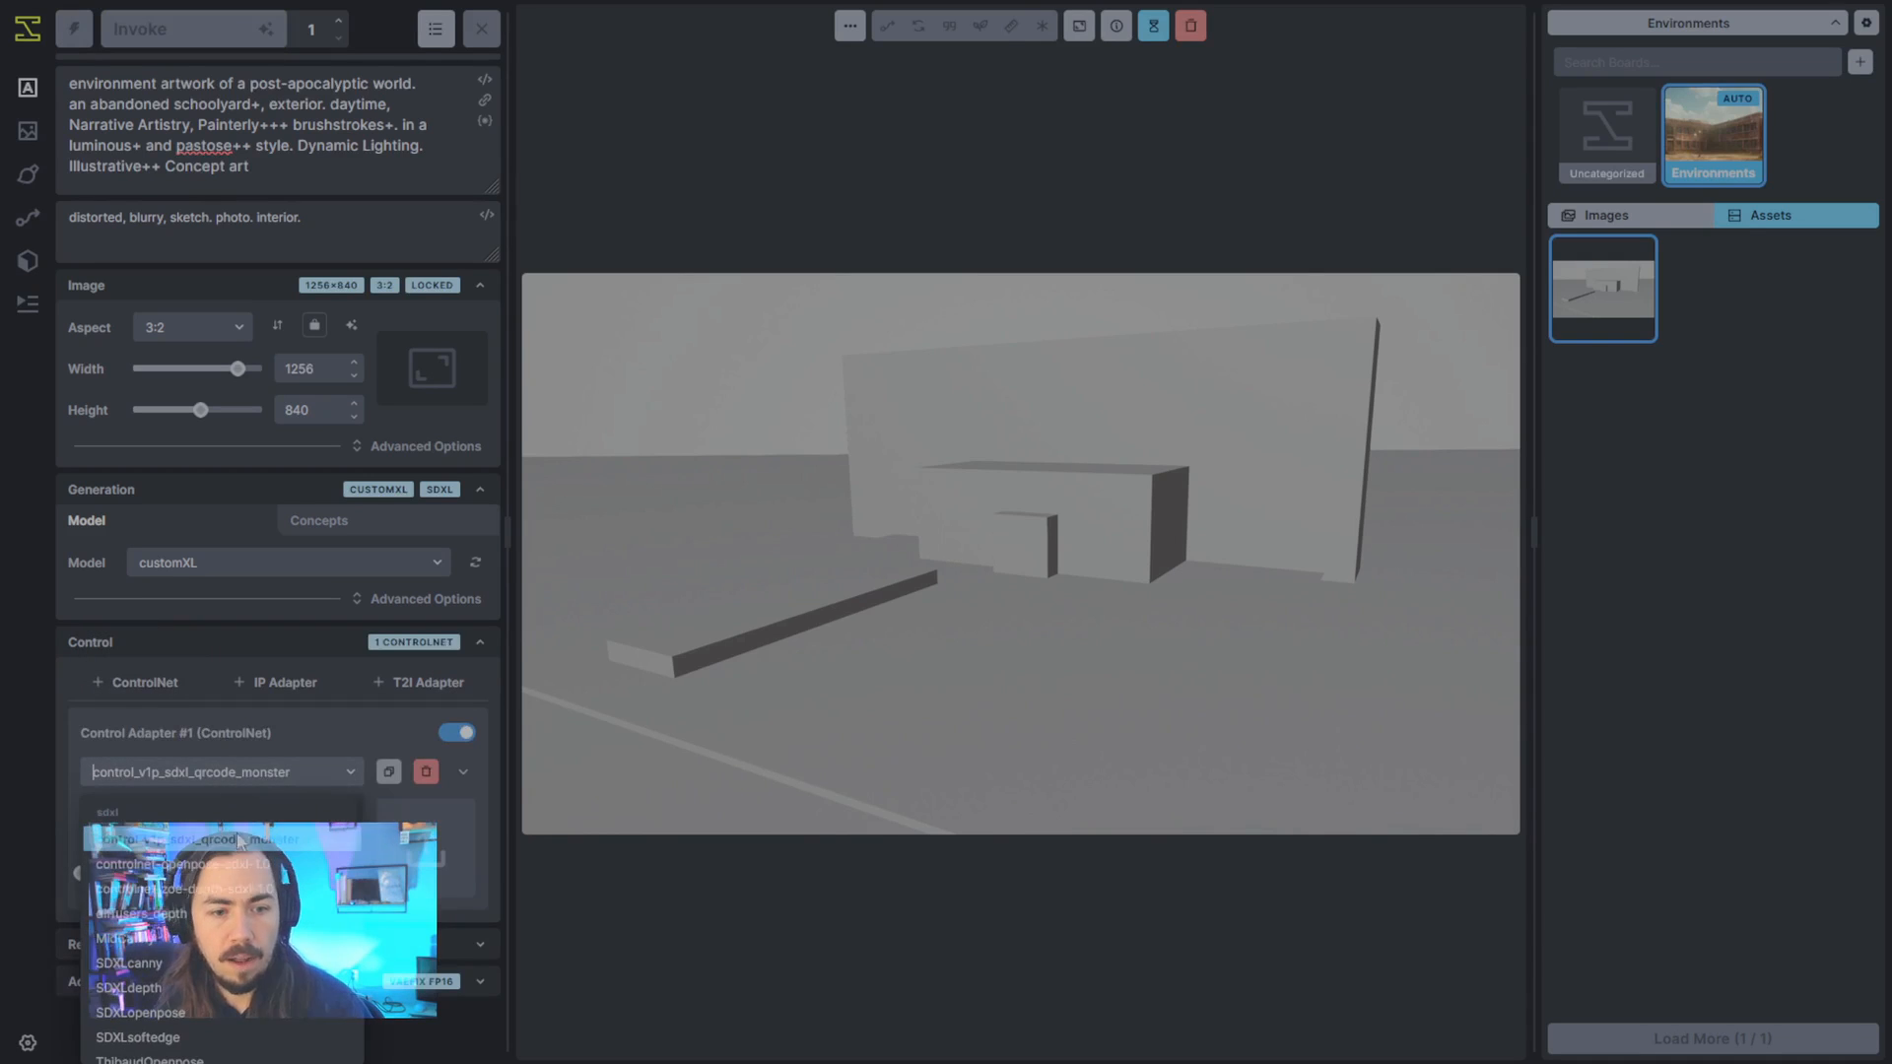
pyautogui.click(128, 987)
pyautogui.moveTo(966, 581); pyautogui.dragTo(434, 852)
pyautogui.hotkey('ctrl', 'shift', 'Return')
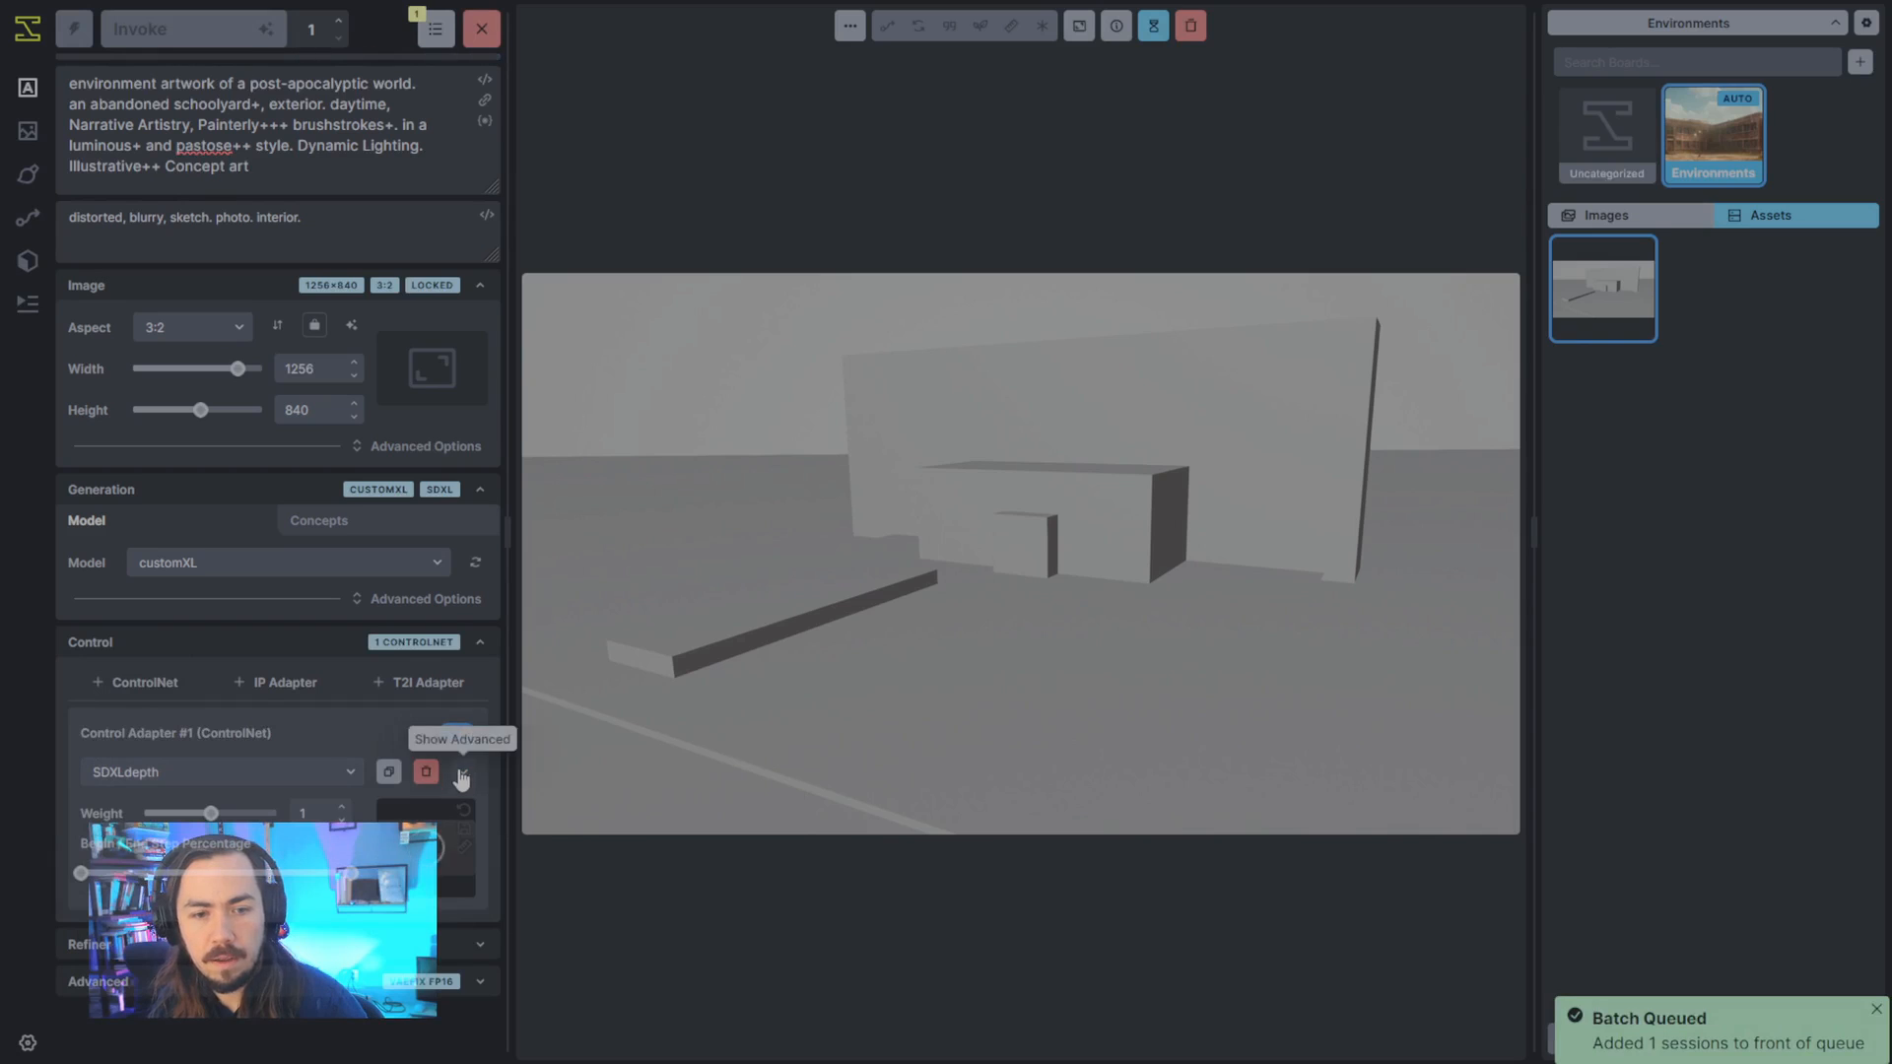
# - Expand the depth control adapter's advanced settings and set its weight to 0.8
pyautogui.click(461, 778)
pyautogui.scroll(-5, 447, 754)
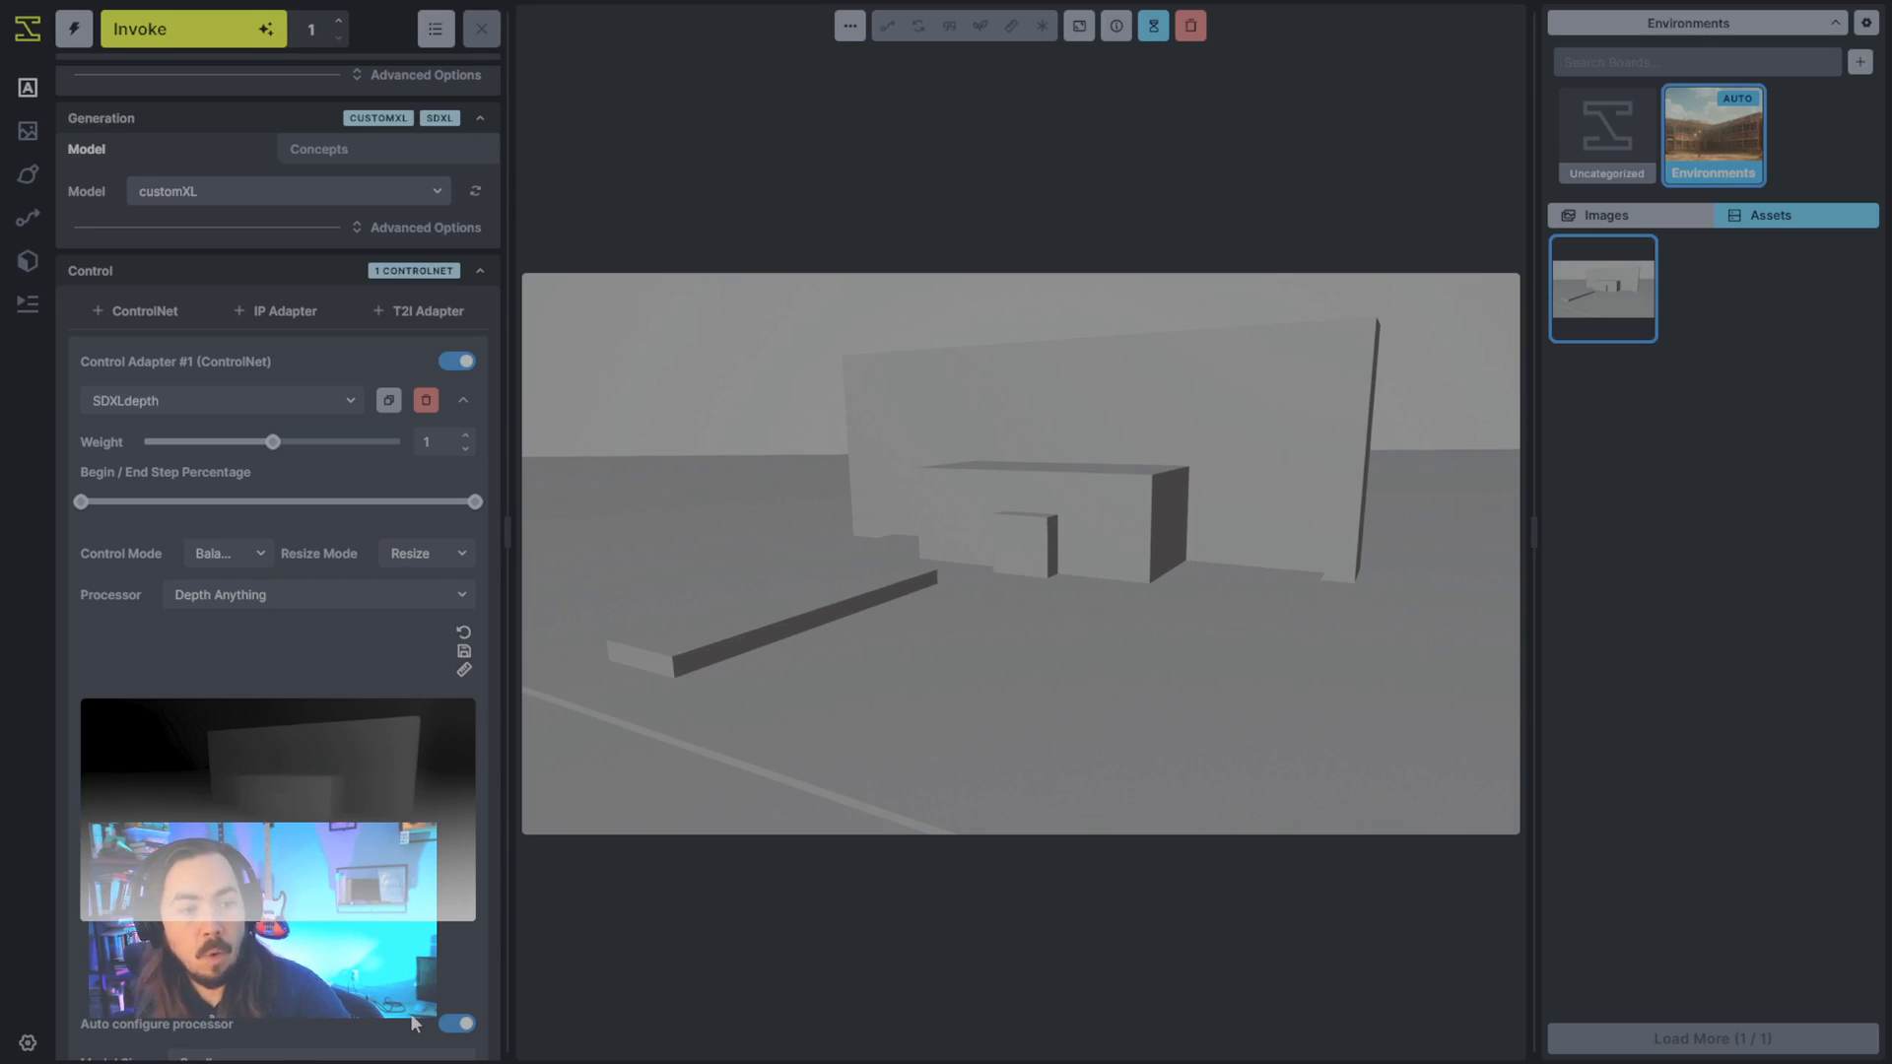
pyautogui.moveTo(273, 441); pyautogui.dragTo(247, 445)
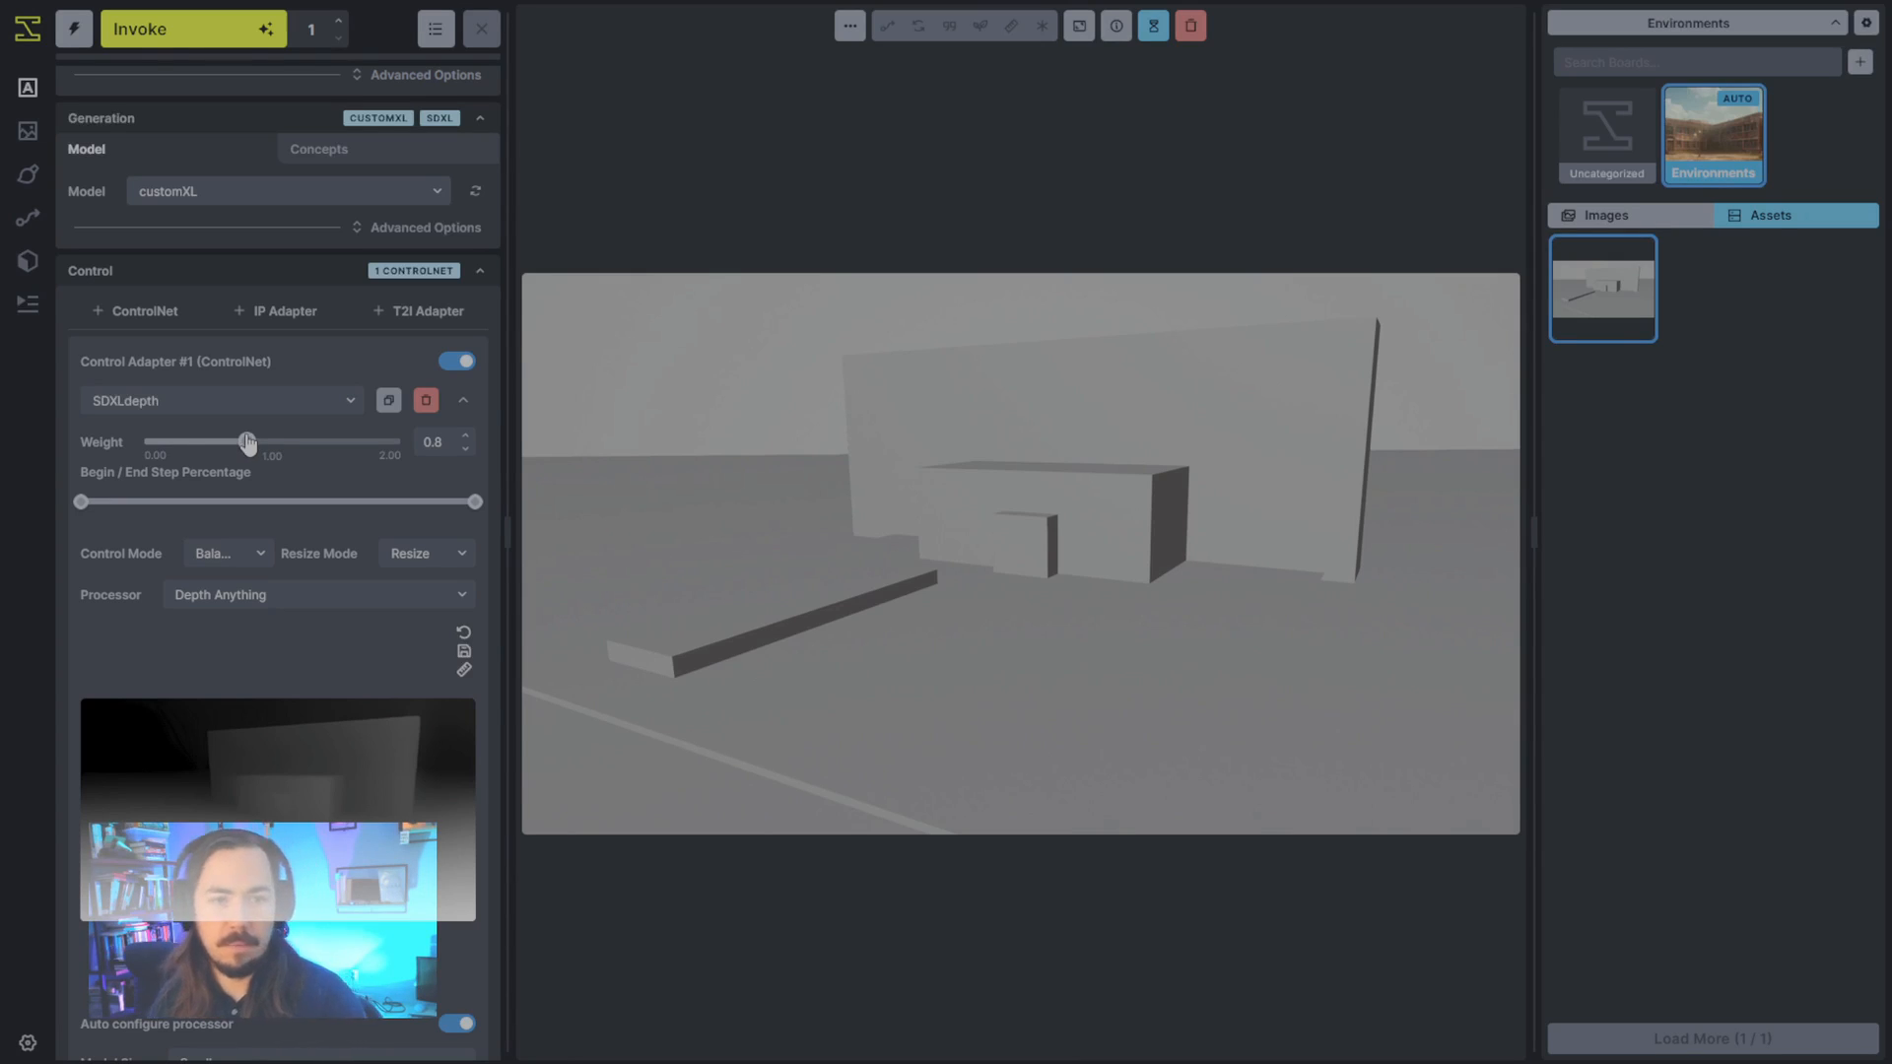
# - Replace the prompt's schoolyard, exterior and daytime wording with "city hall. marble. fountains and stone."
pyautogui.scroll(5, 248, 443)
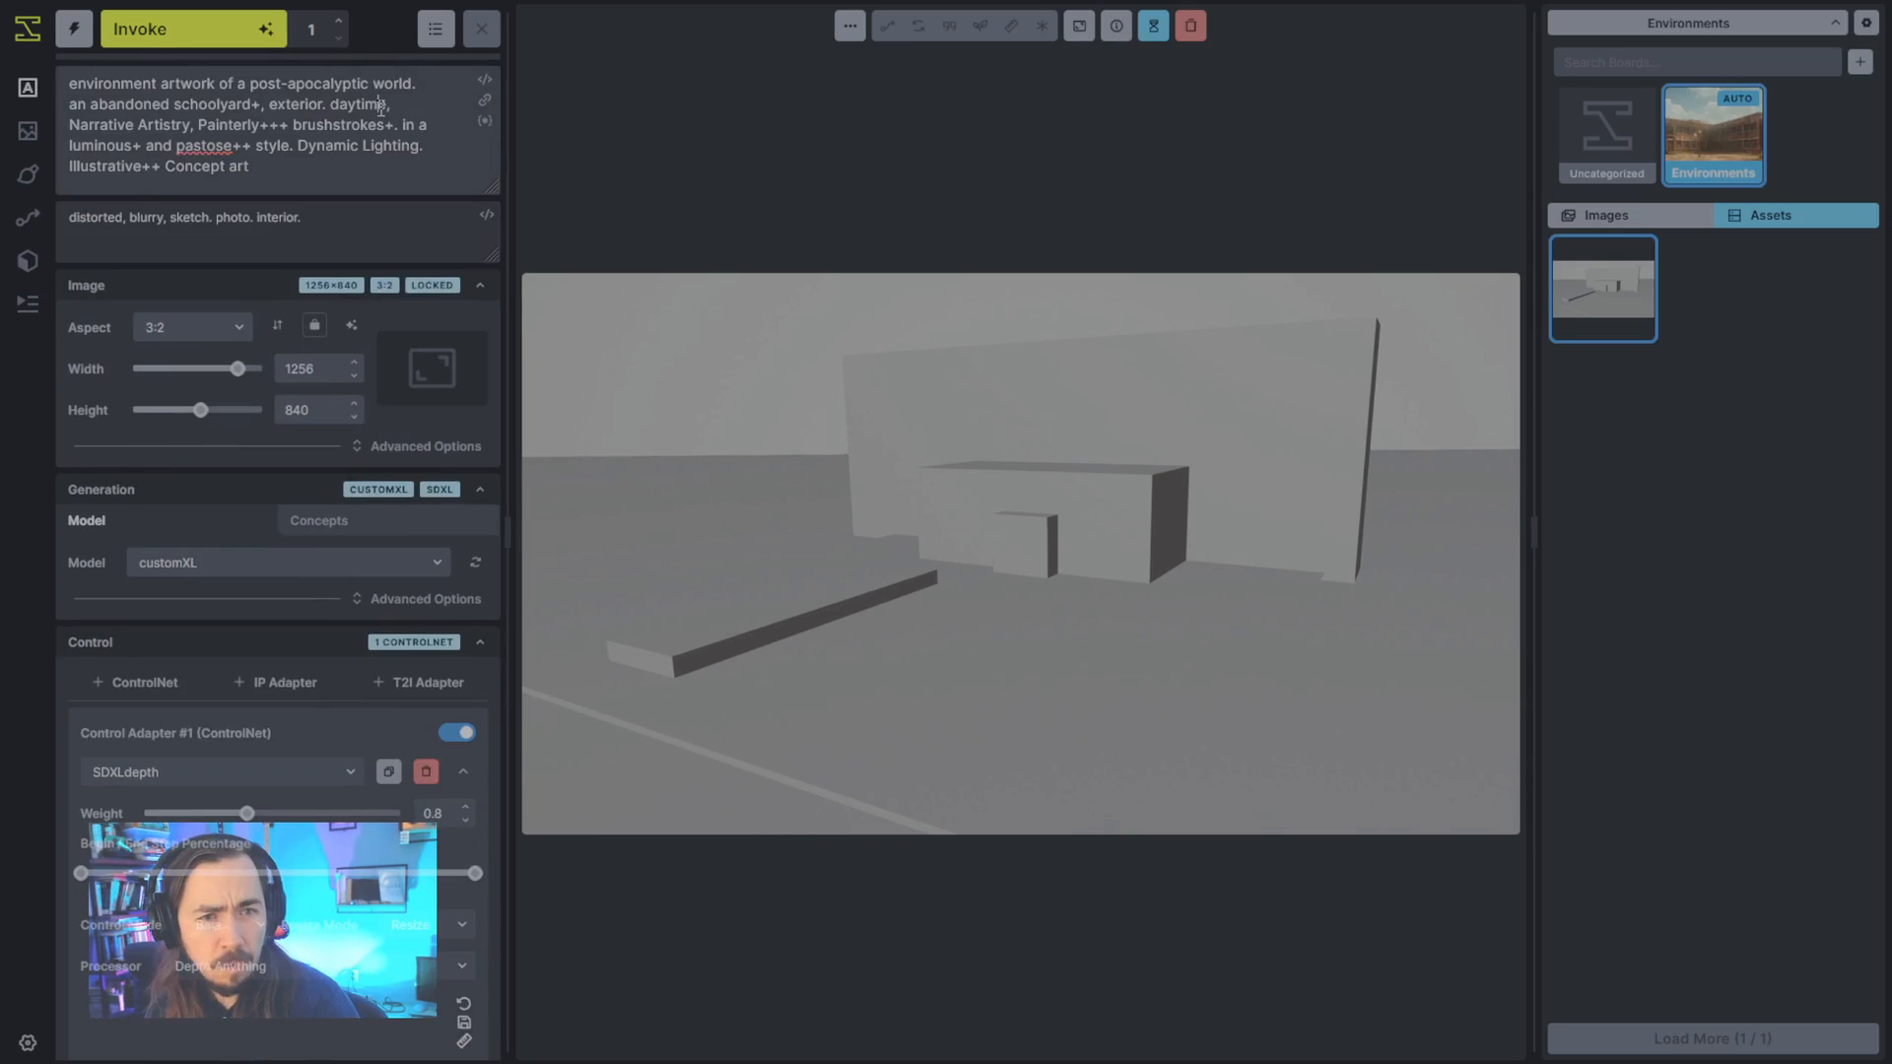
pyautogui.moveTo(390, 104); pyautogui.dragTo(69, 104)
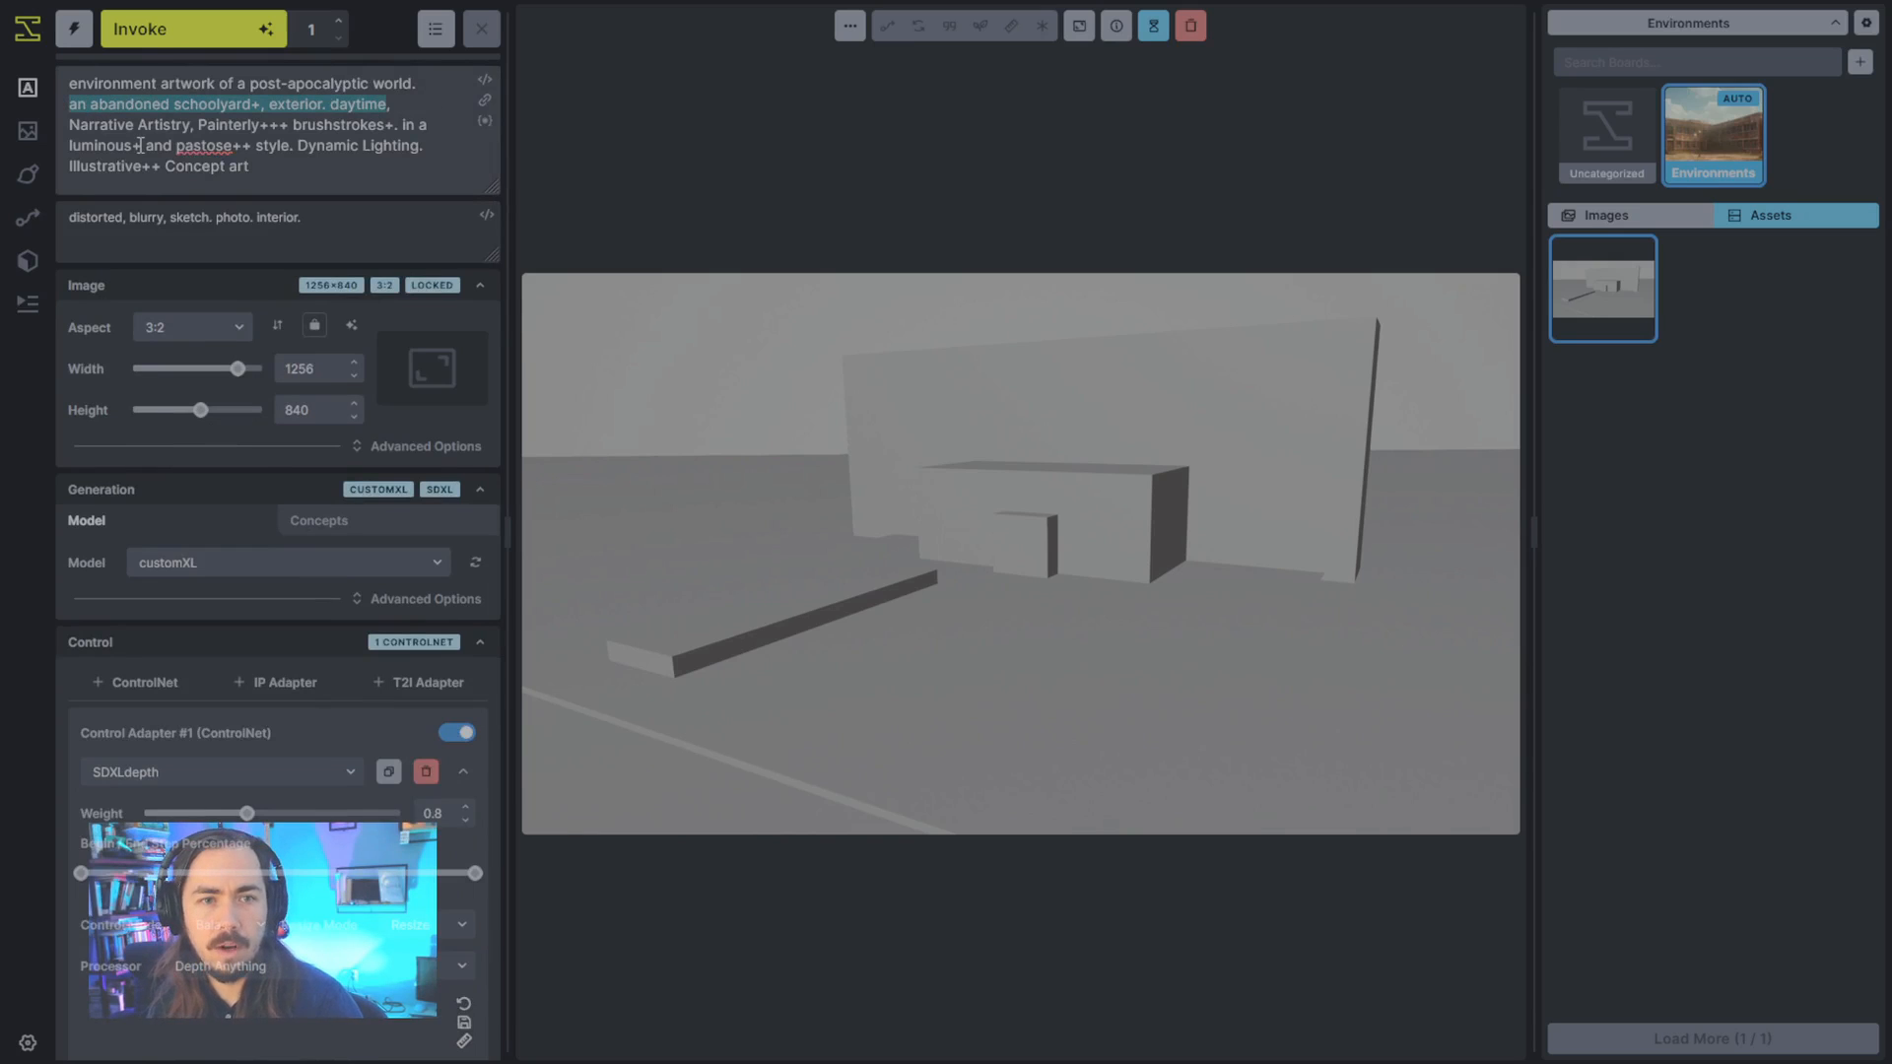
pyautogui.press('BackSpace')
pyautogui.write('a,')
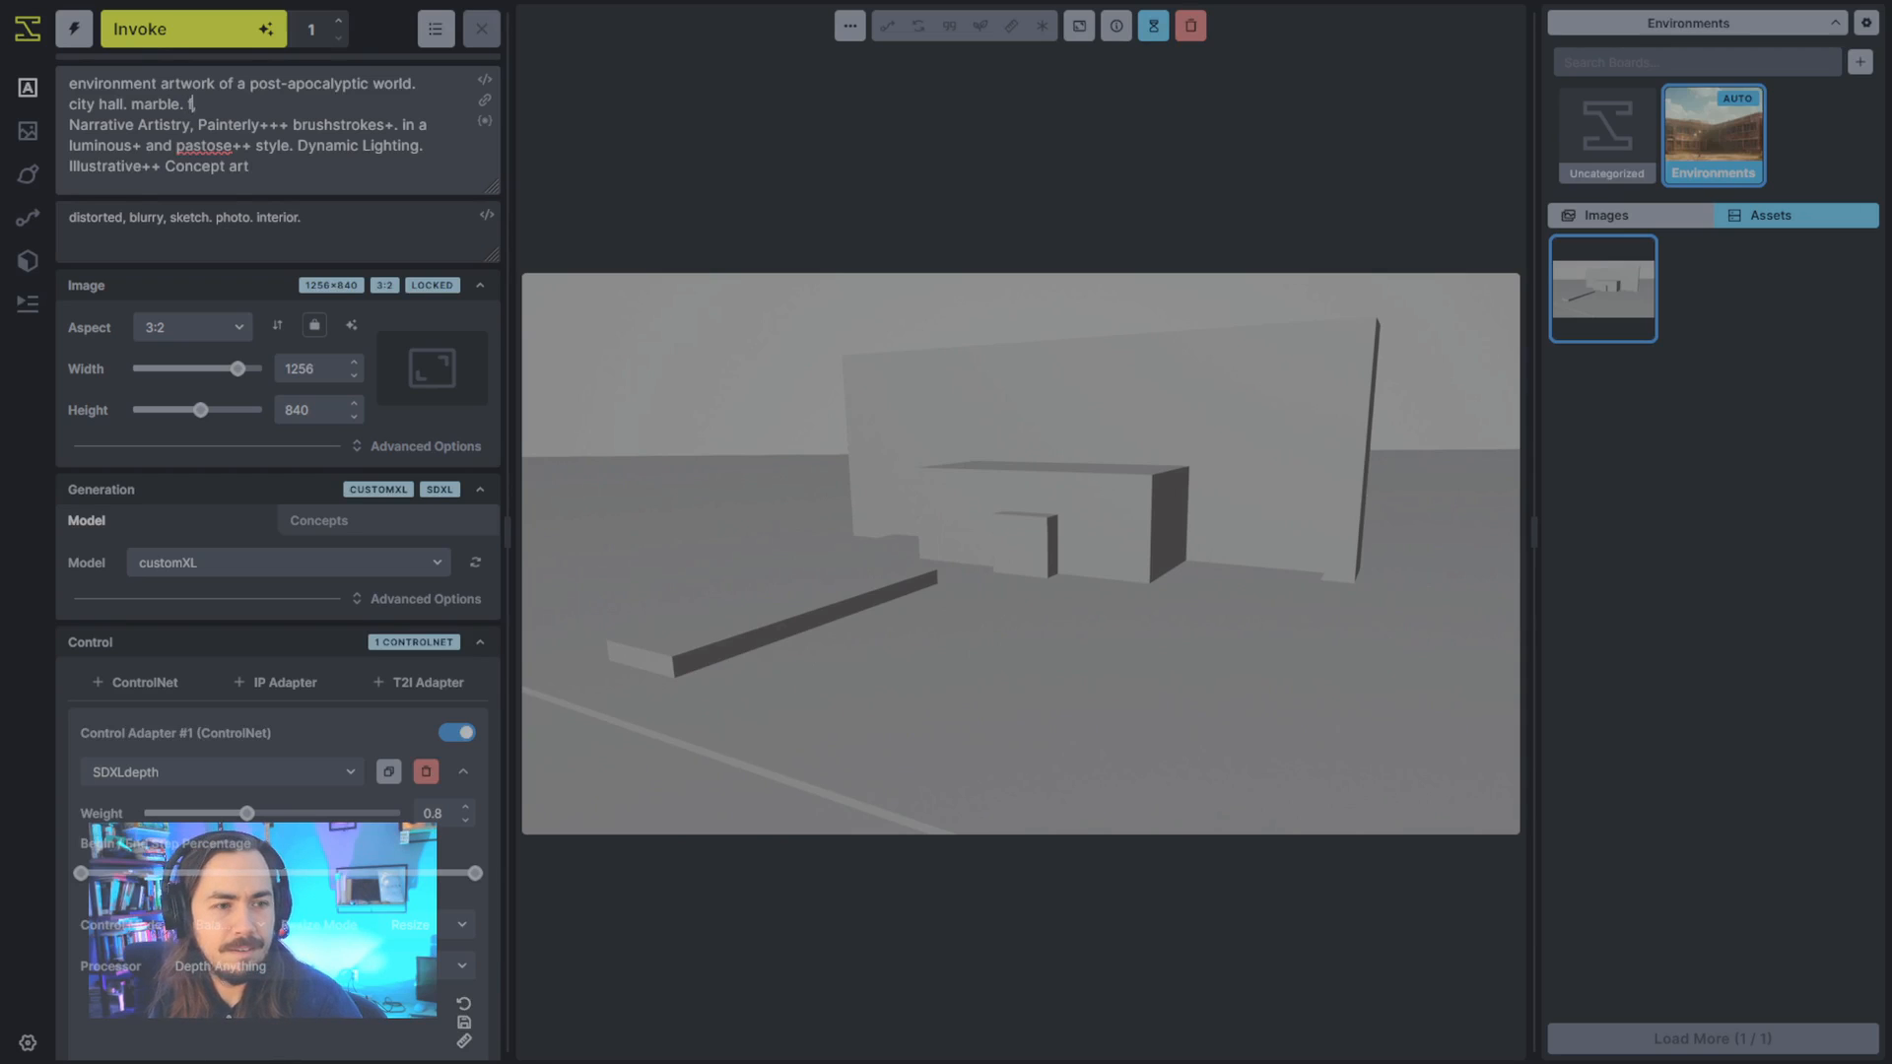
pyautogui.write('opu')
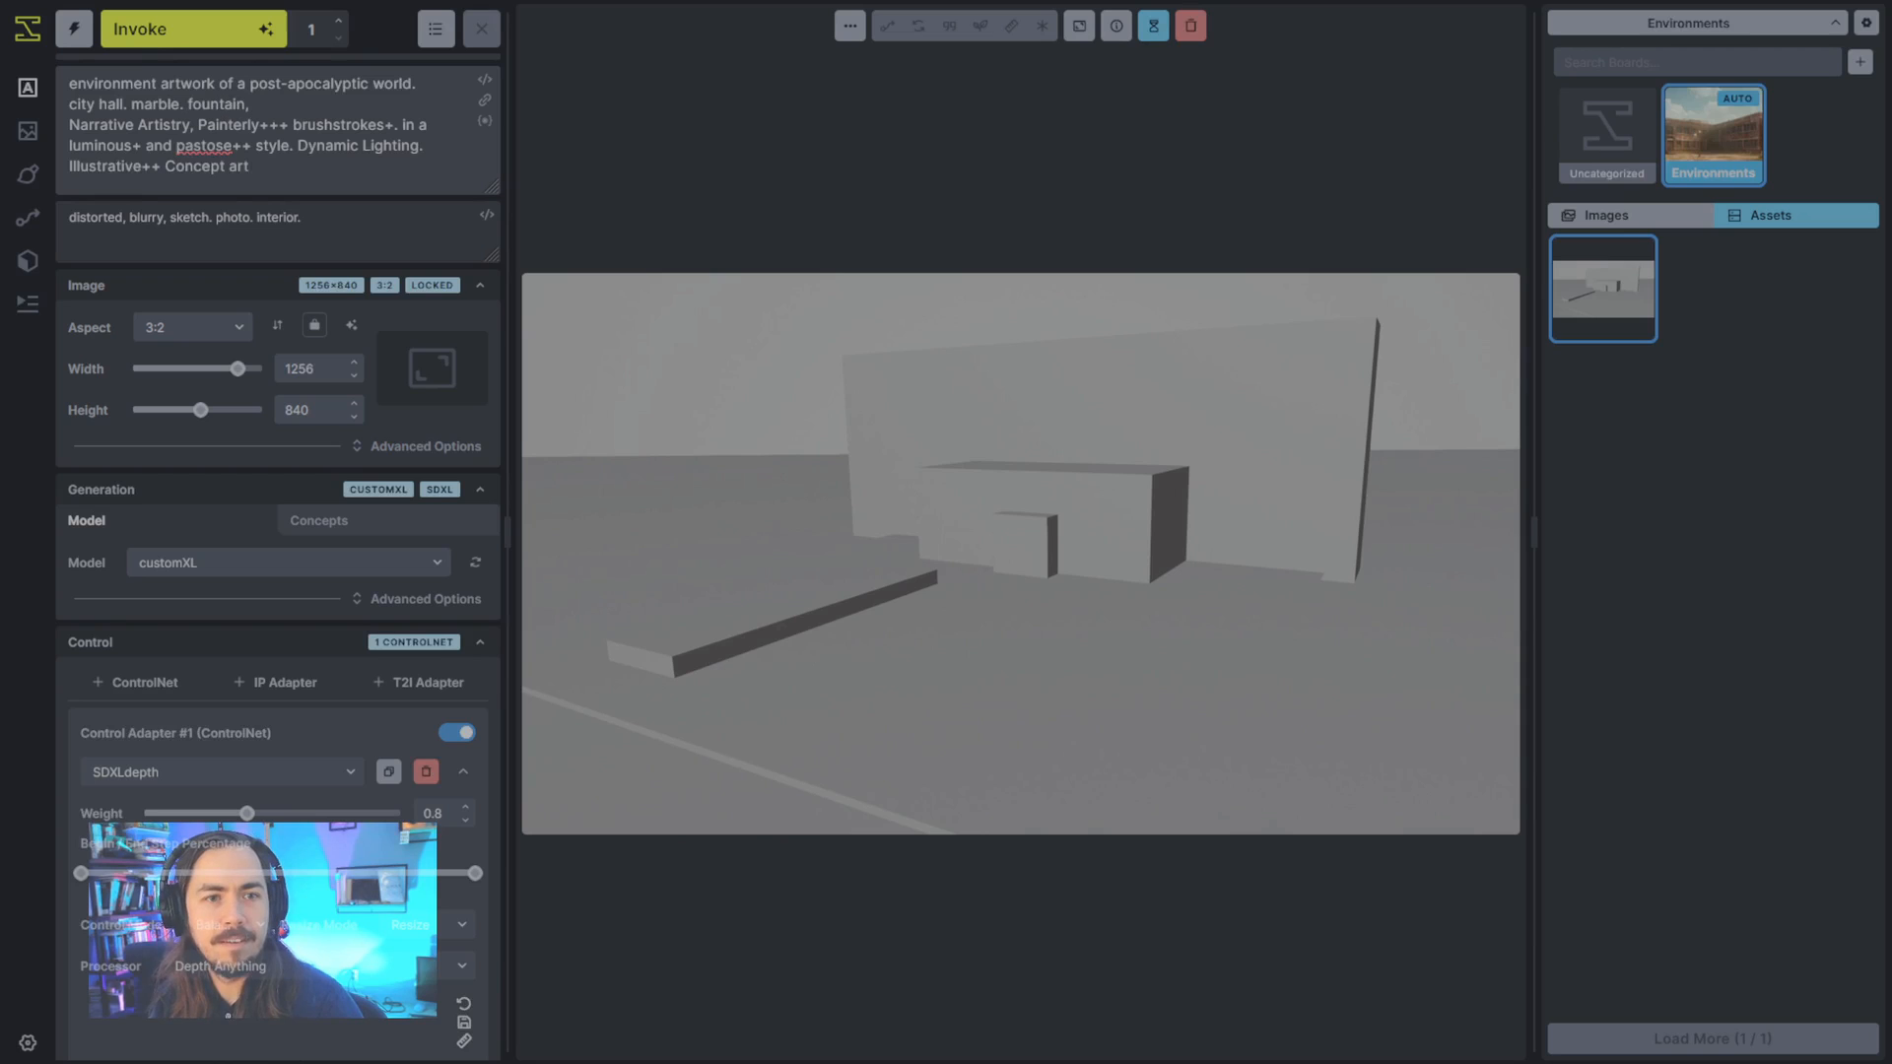
pyautogui.press('BackSpace')
pyautogui.write('and stone.')
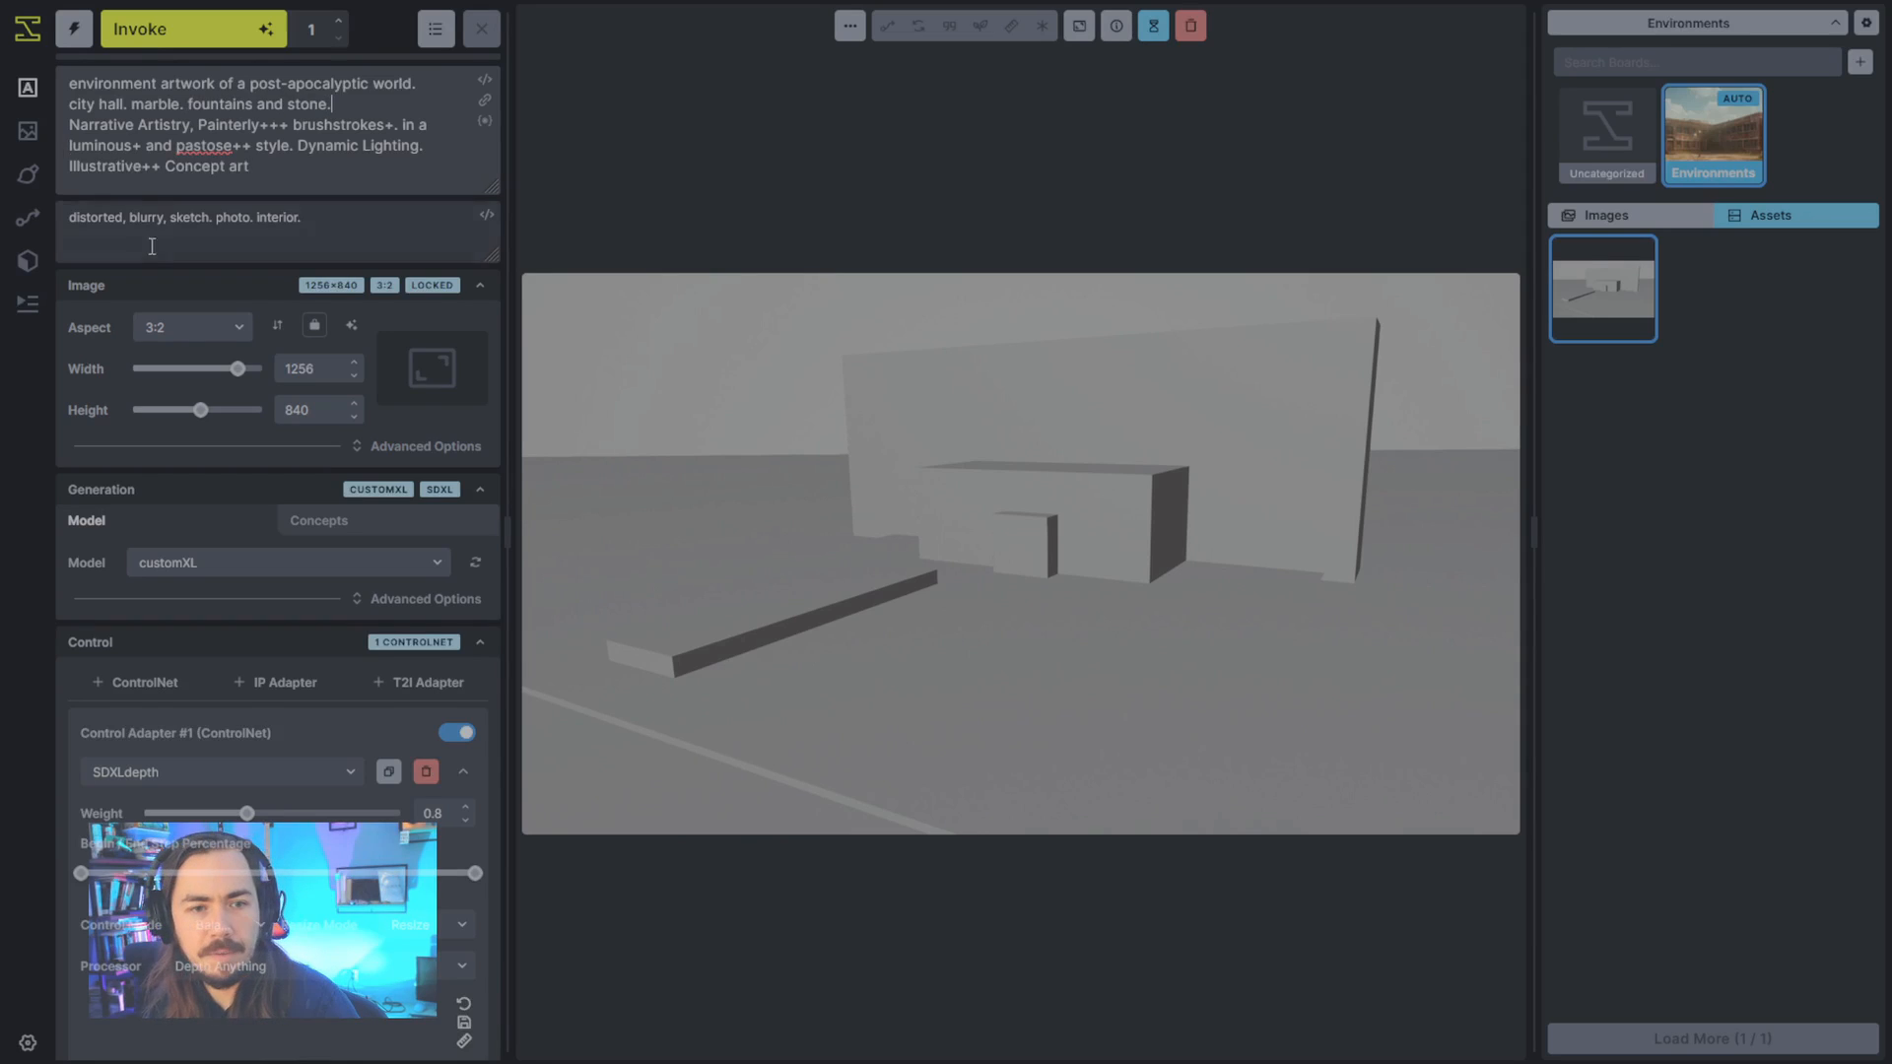
# - Collapse the depth adapter's advanced settings and generate the city hall image from the block-out
pyautogui.scroll(-1, 152, 246)
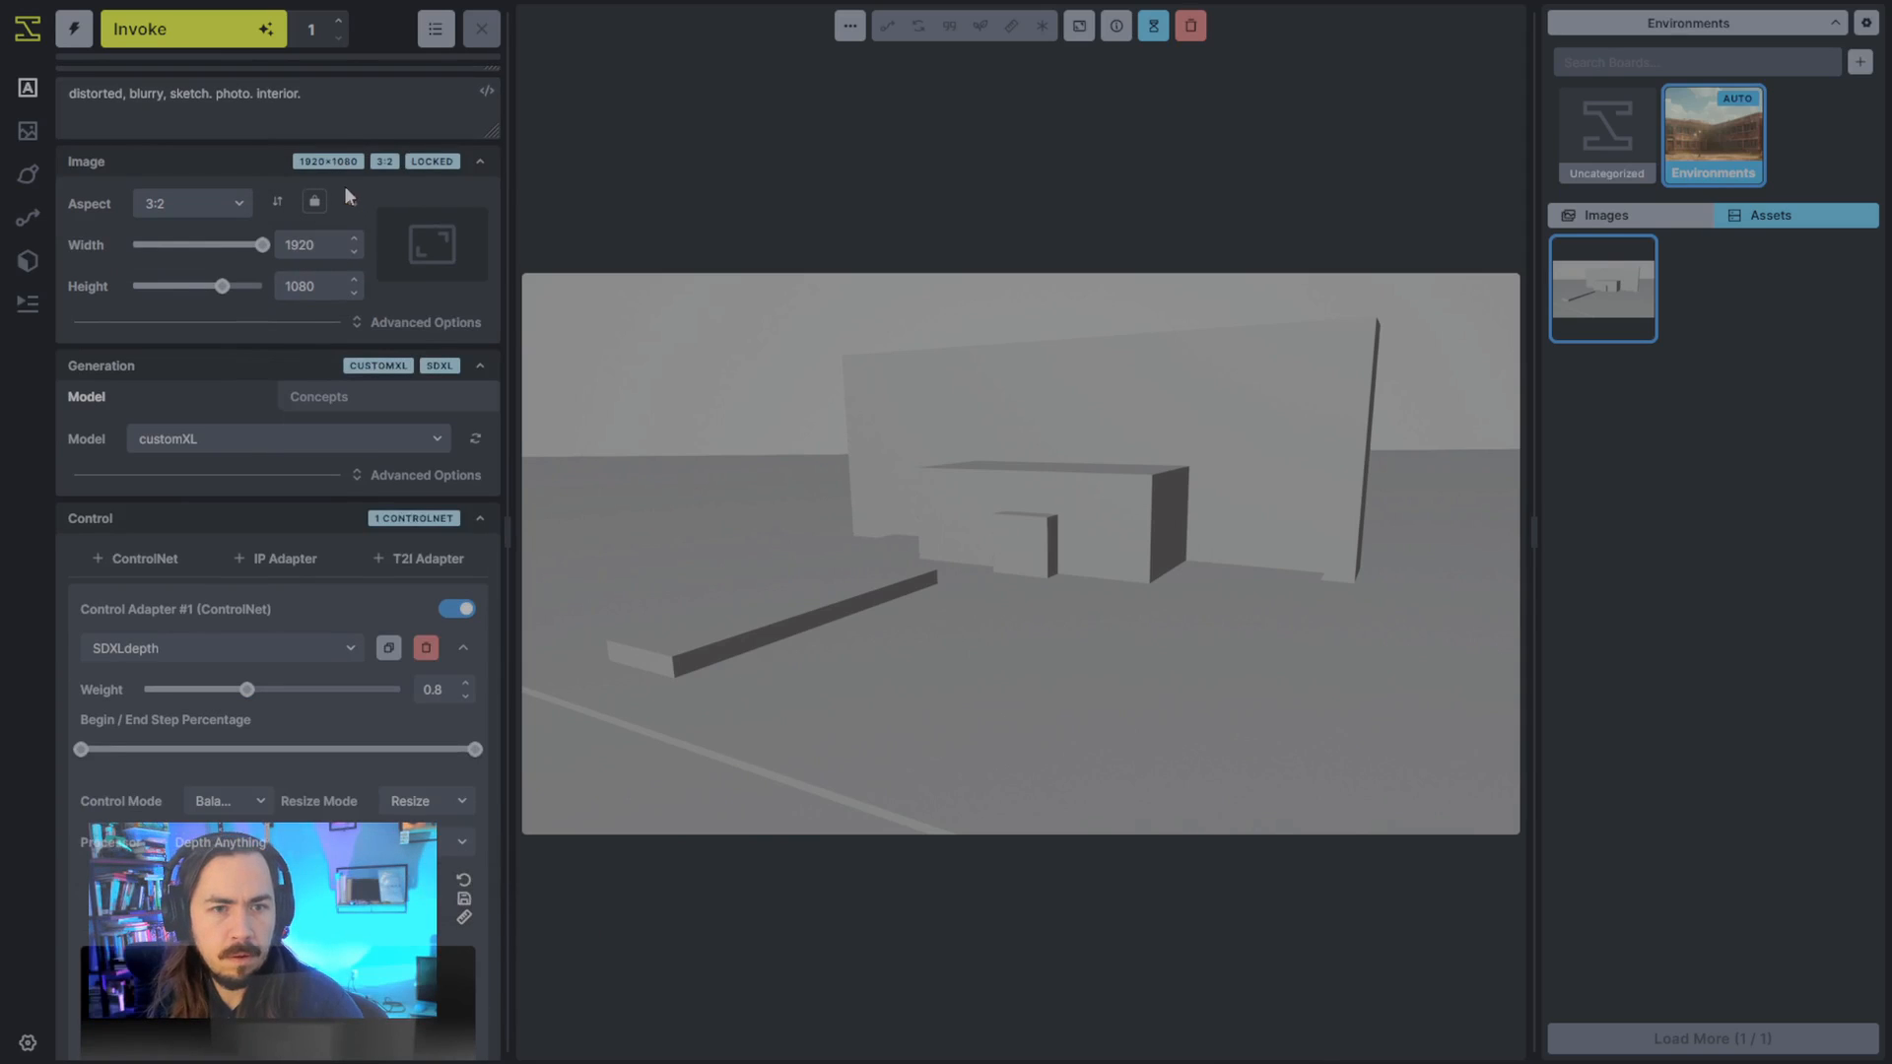
pyautogui.scroll(1, 378, 286)
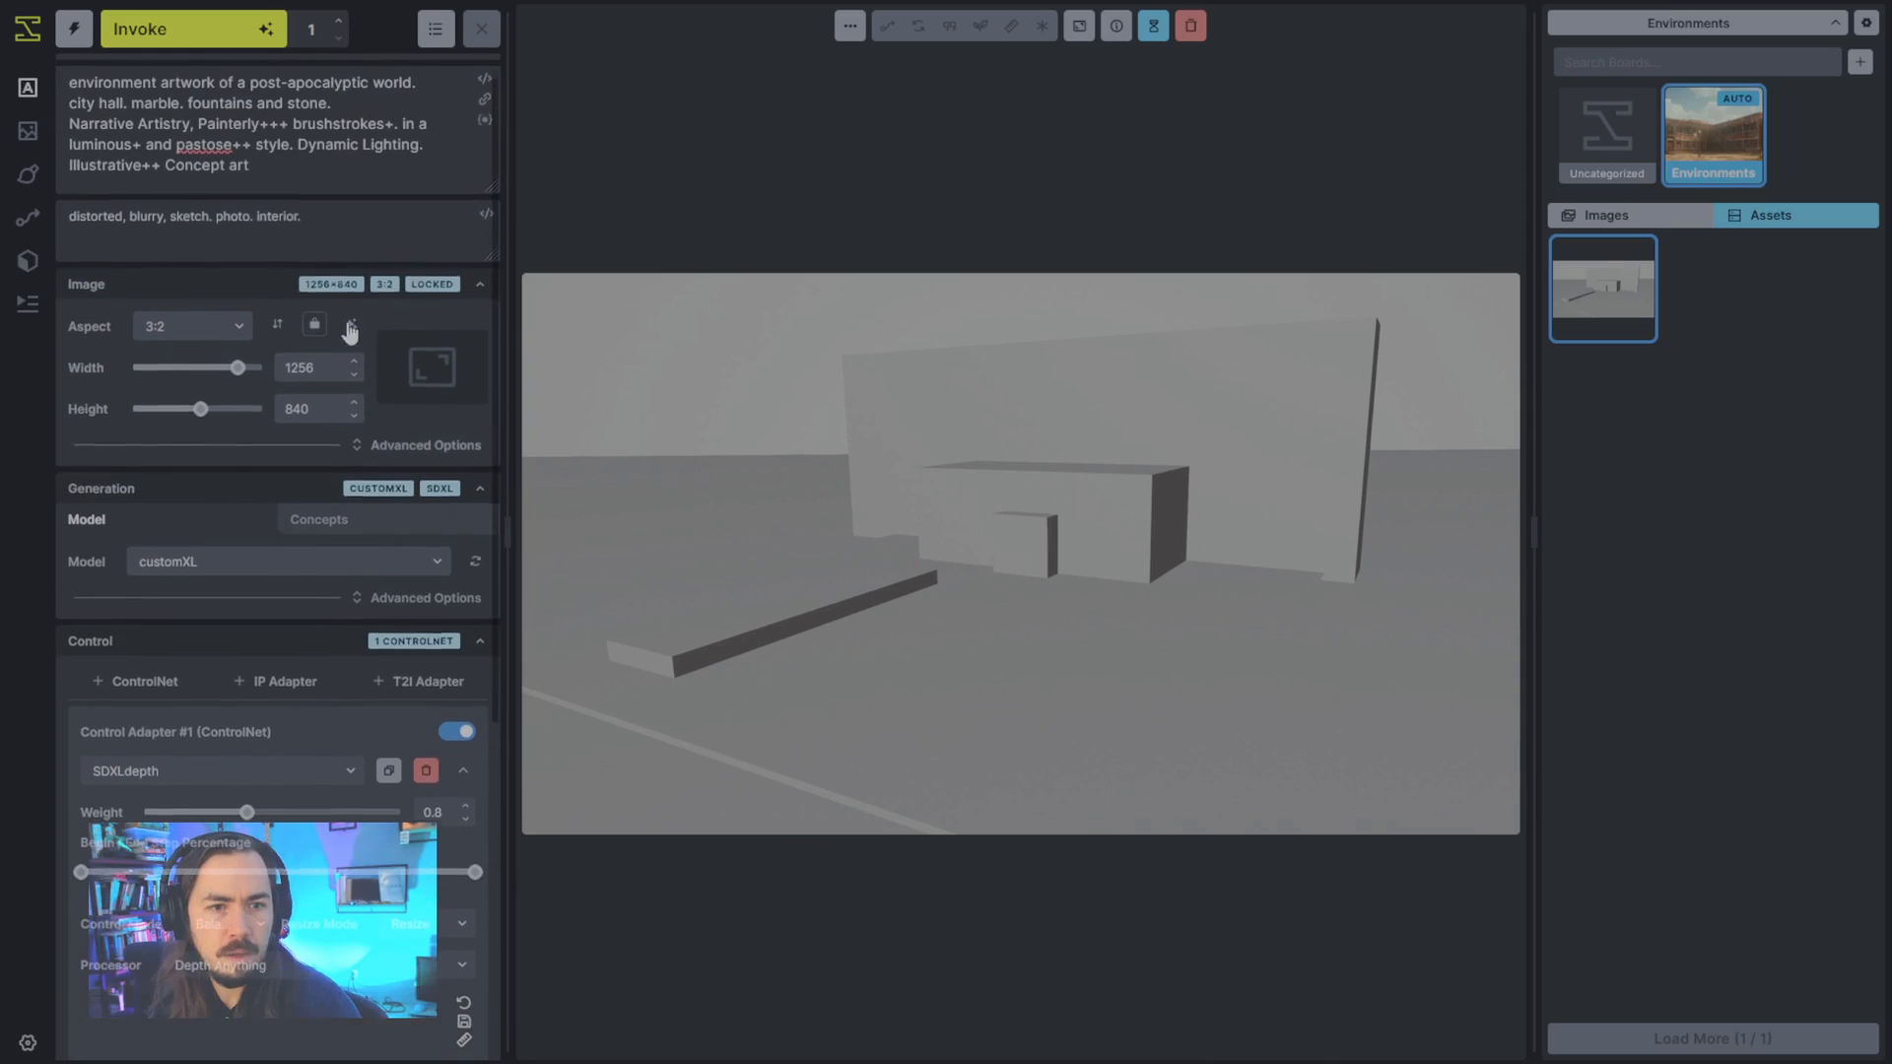
pyautogui.scroll(-1, 438, 463)
pyautogui.scroll(1, 414, 461)
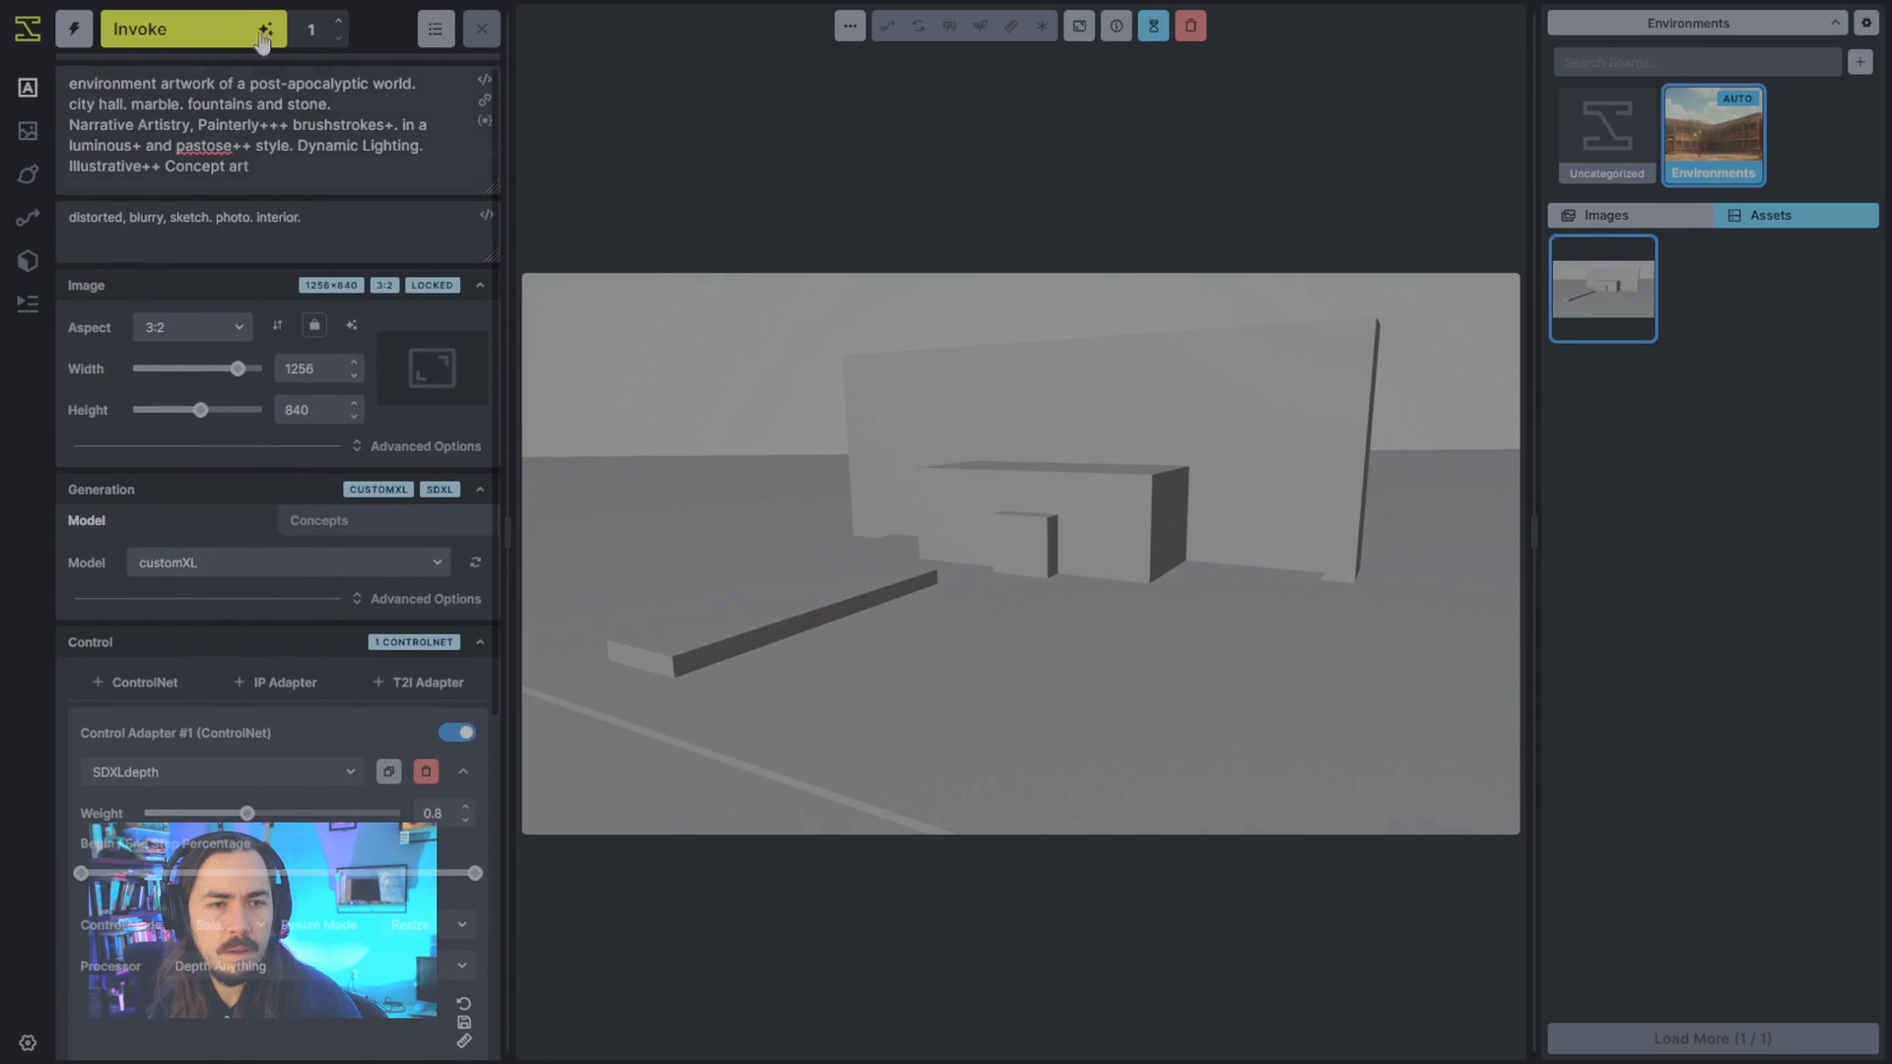
pyautogui.click(464, 771)
pyautogui.click(217, 29)
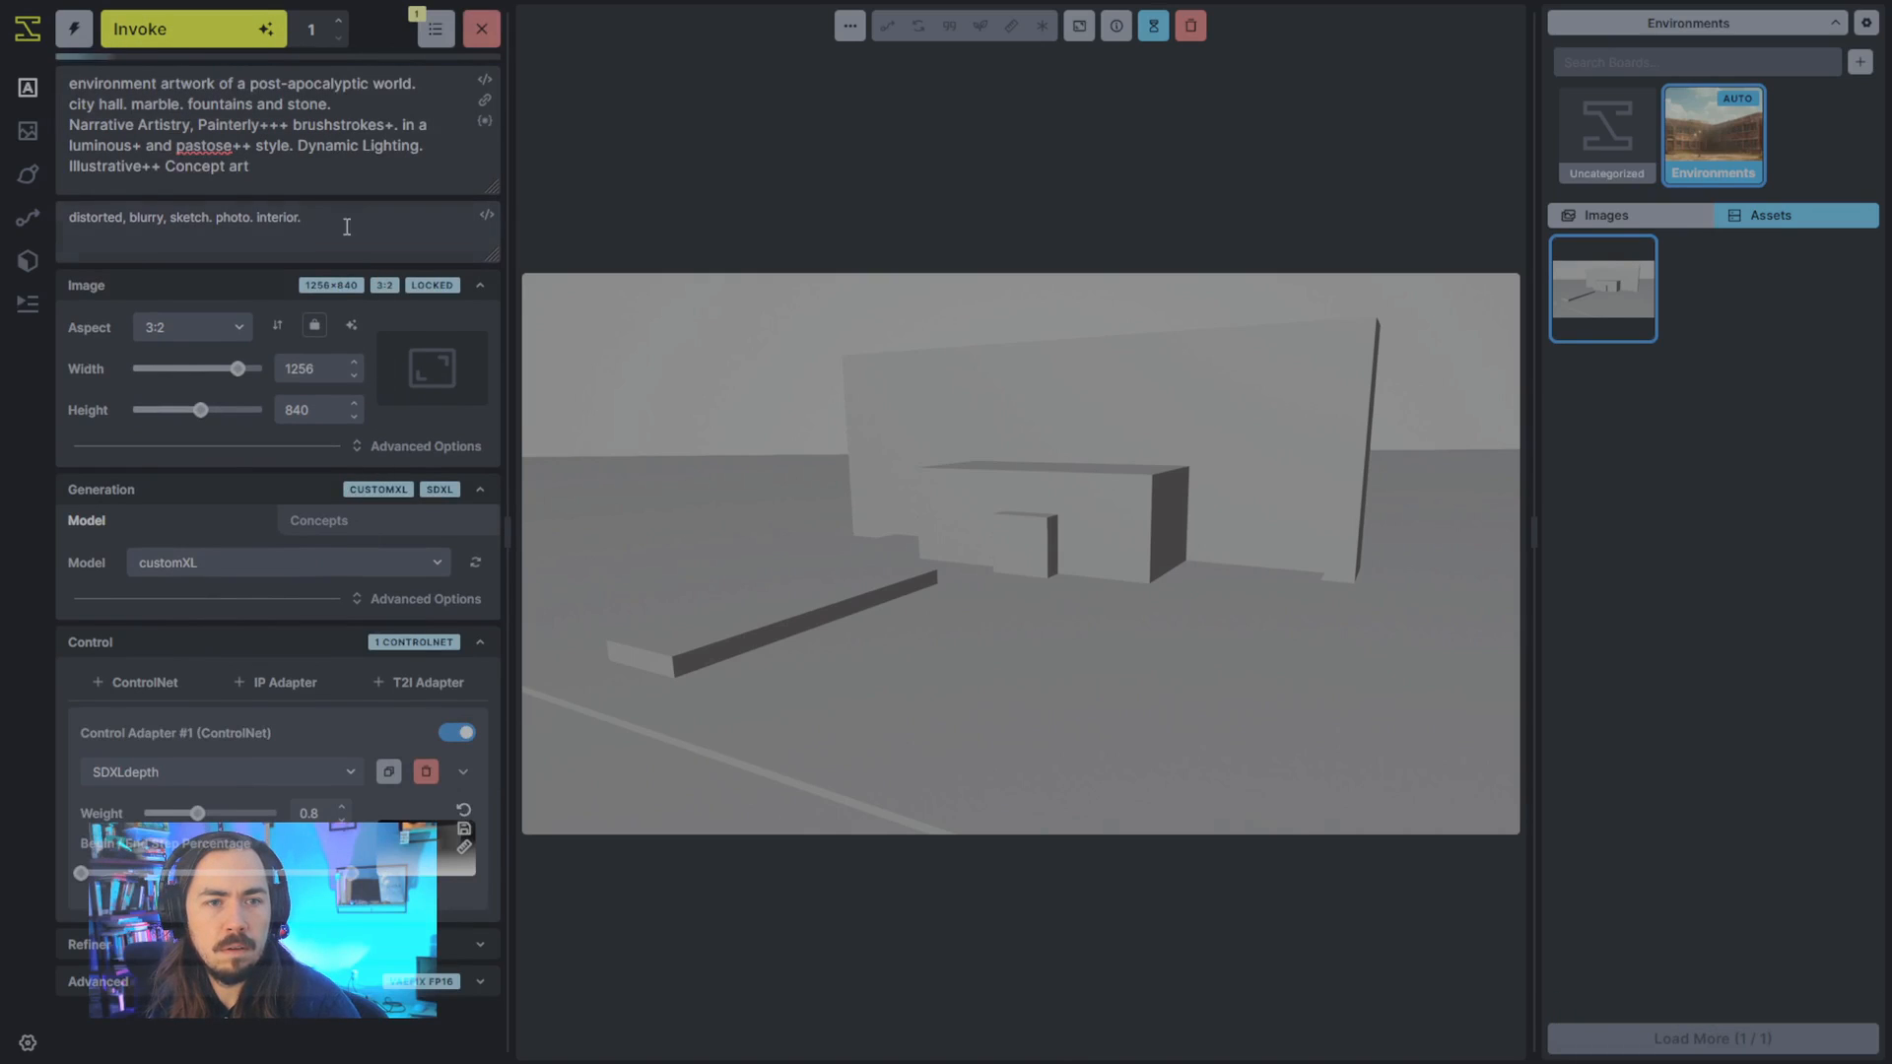
pyautogui.doubleClick(281, 218)
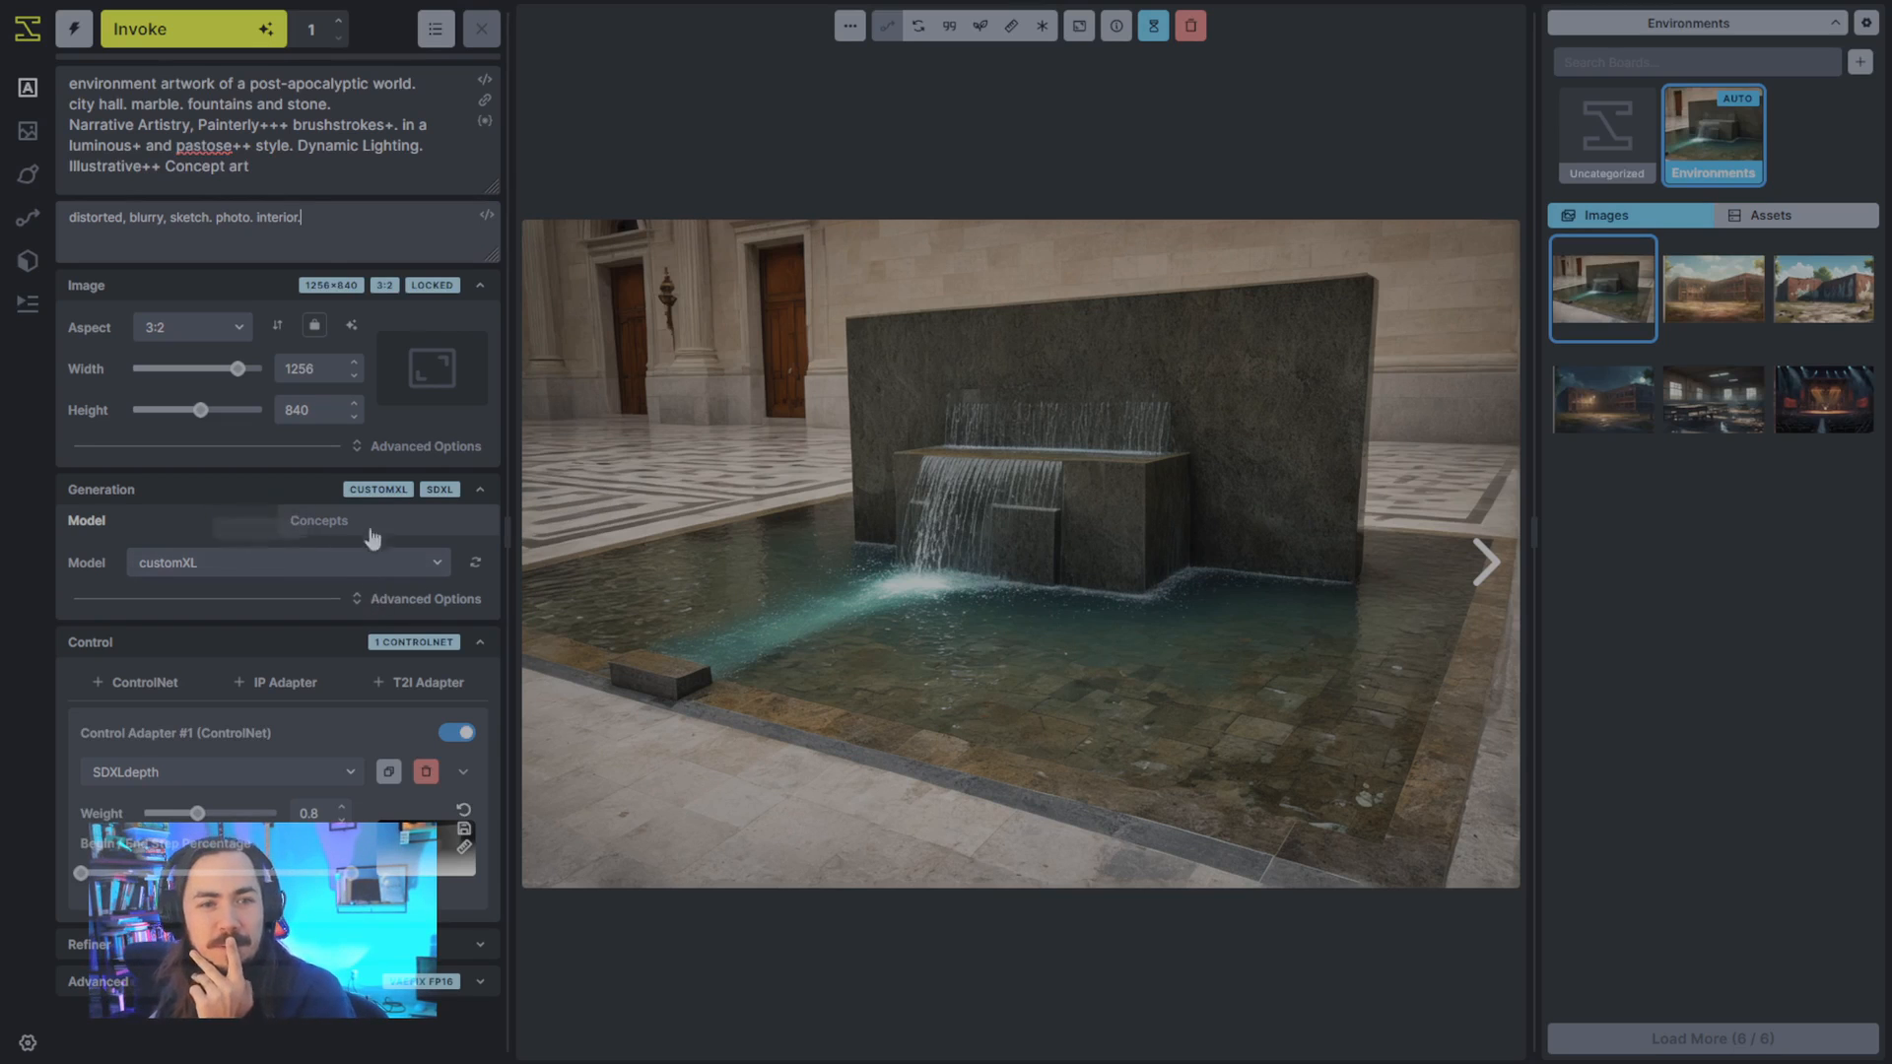
# - Extend the prompt's city hall phrase to read "city hall exterior. a building in a desolate landscape."
pyautogui.click(346, 99)
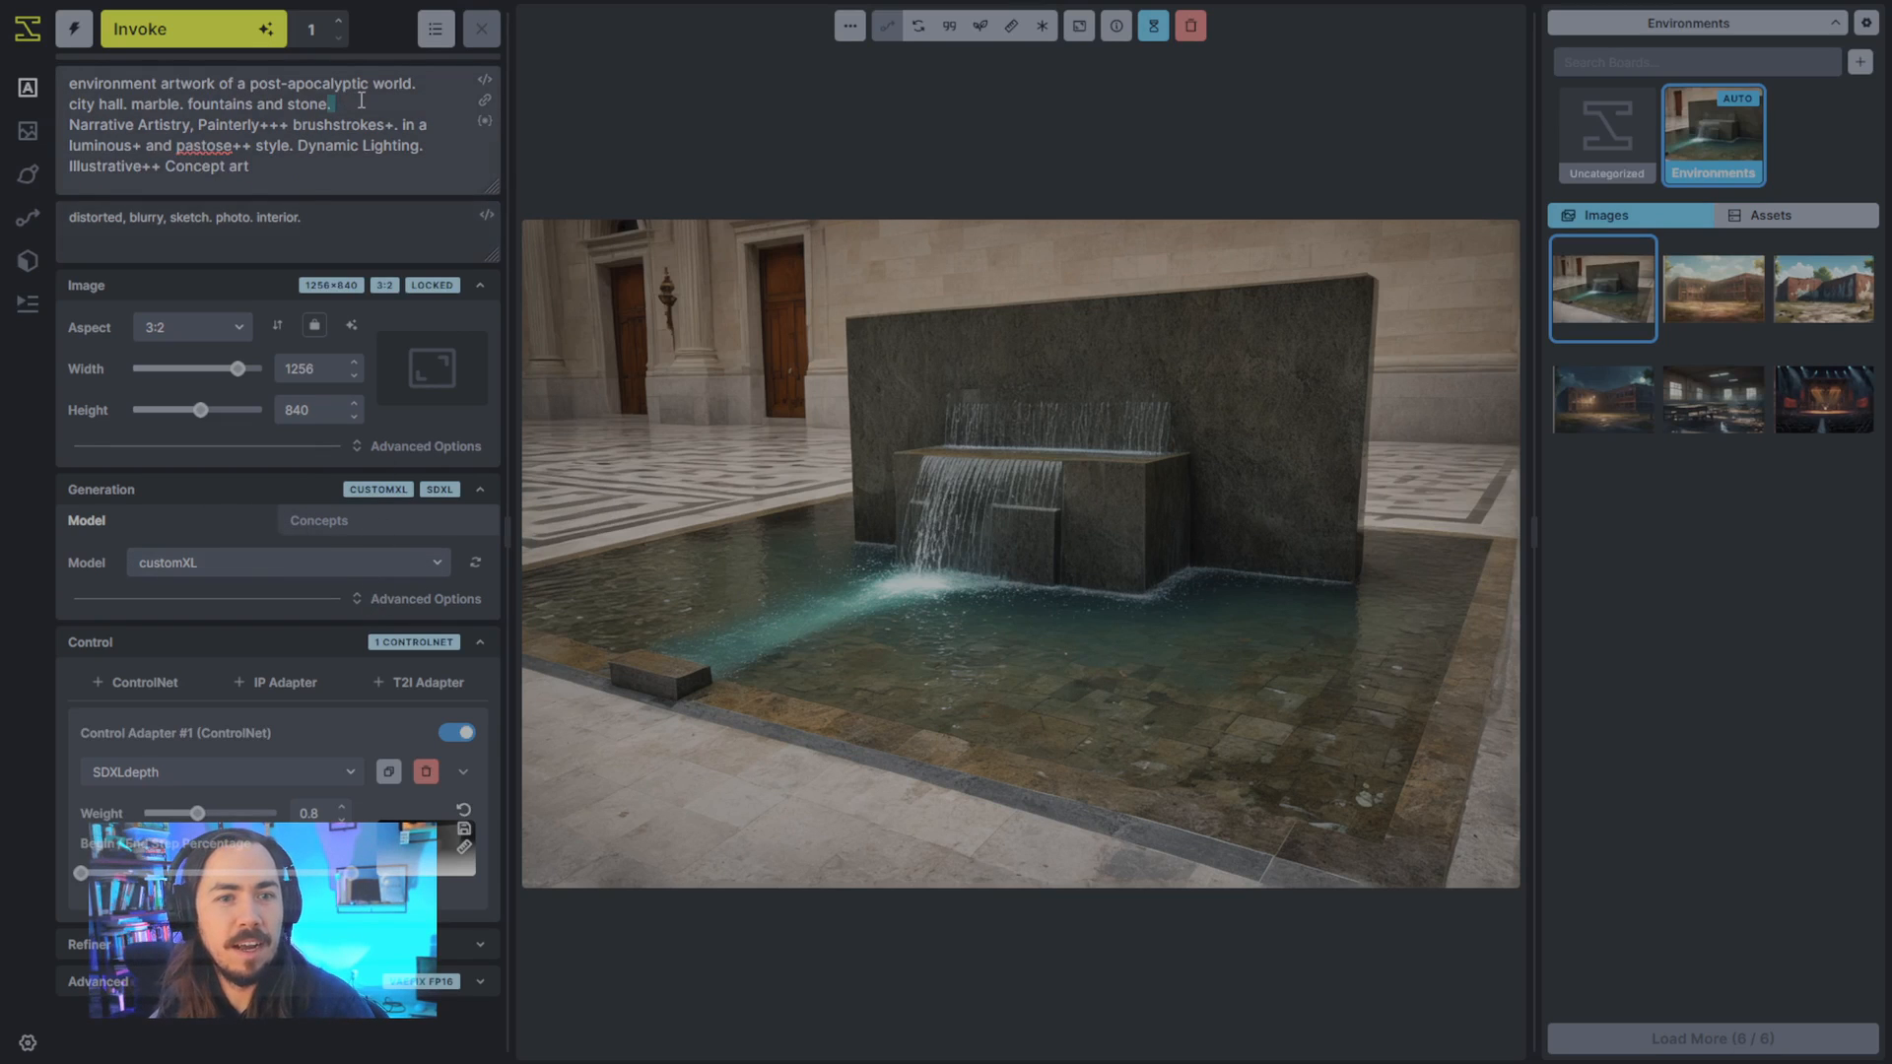
pyautogui.moveTo(361, 101); pyautogui.dragTo(59, 113)
pyautogui.click(78, 105)
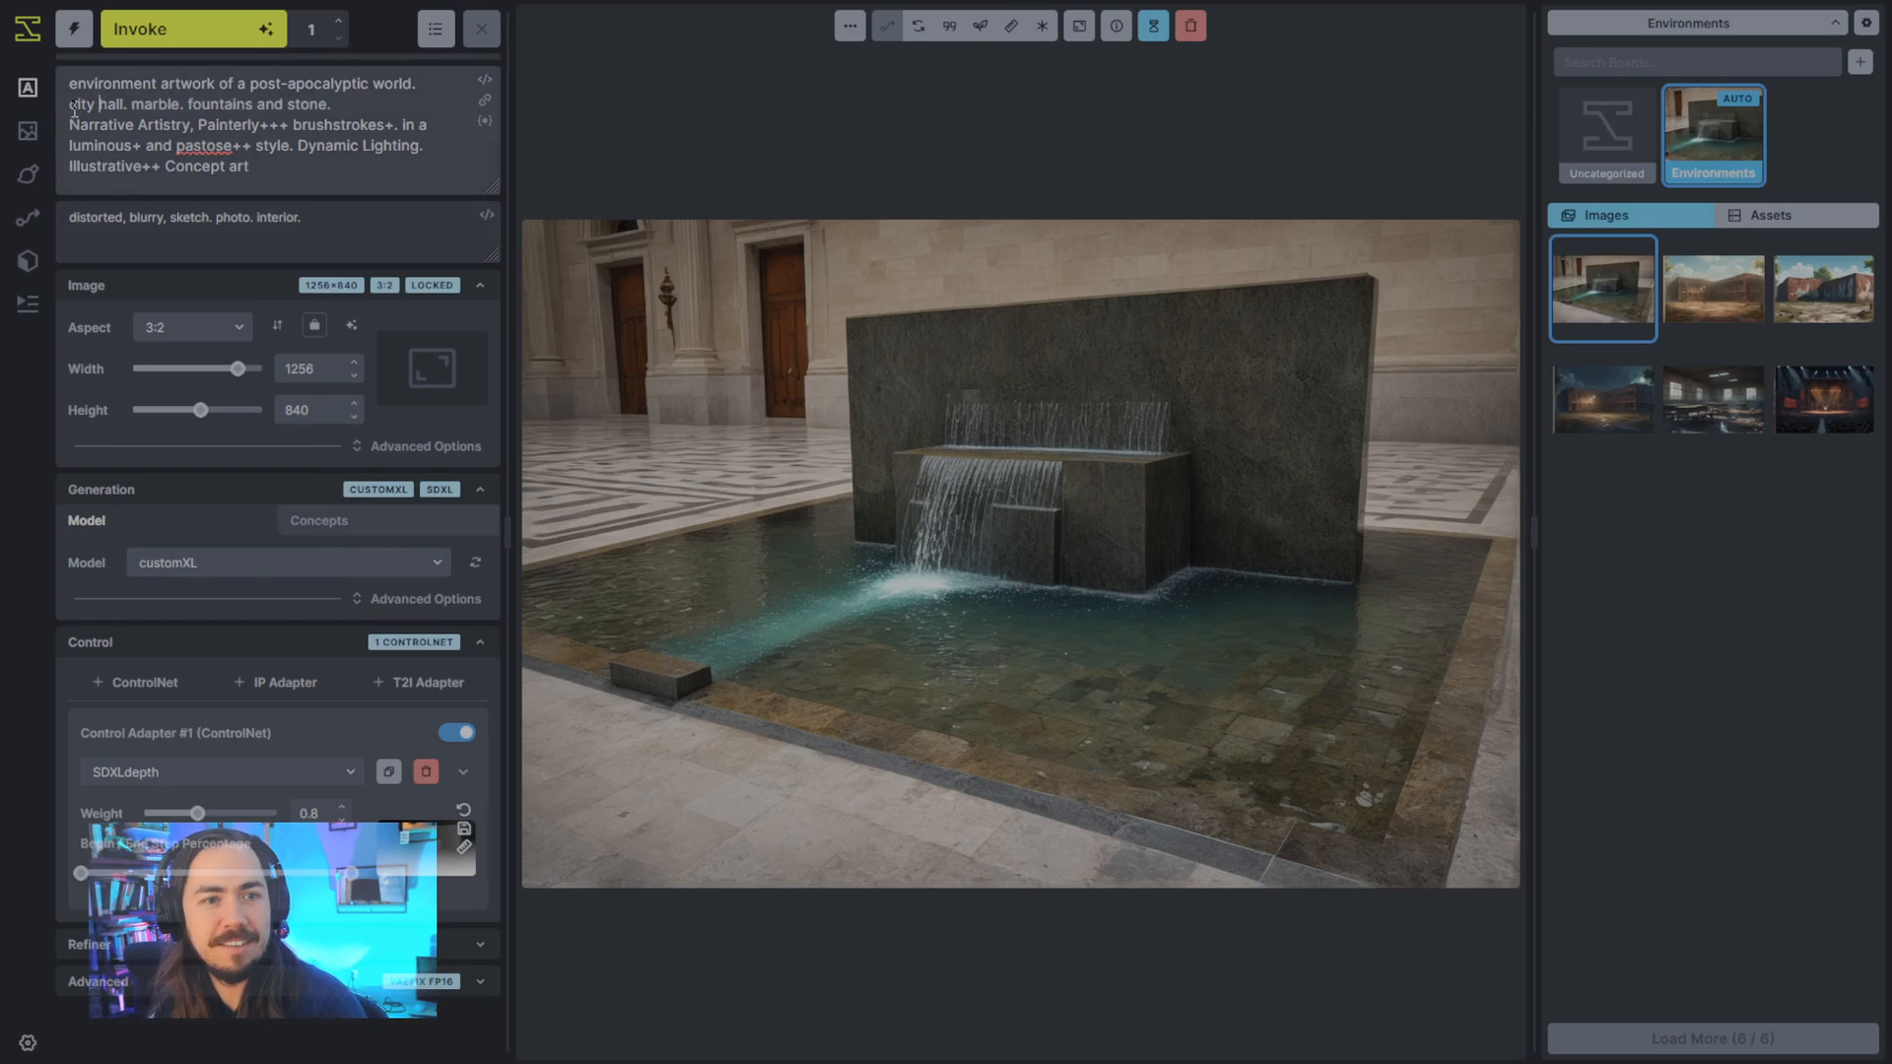
pyautogui.write('exterior.')
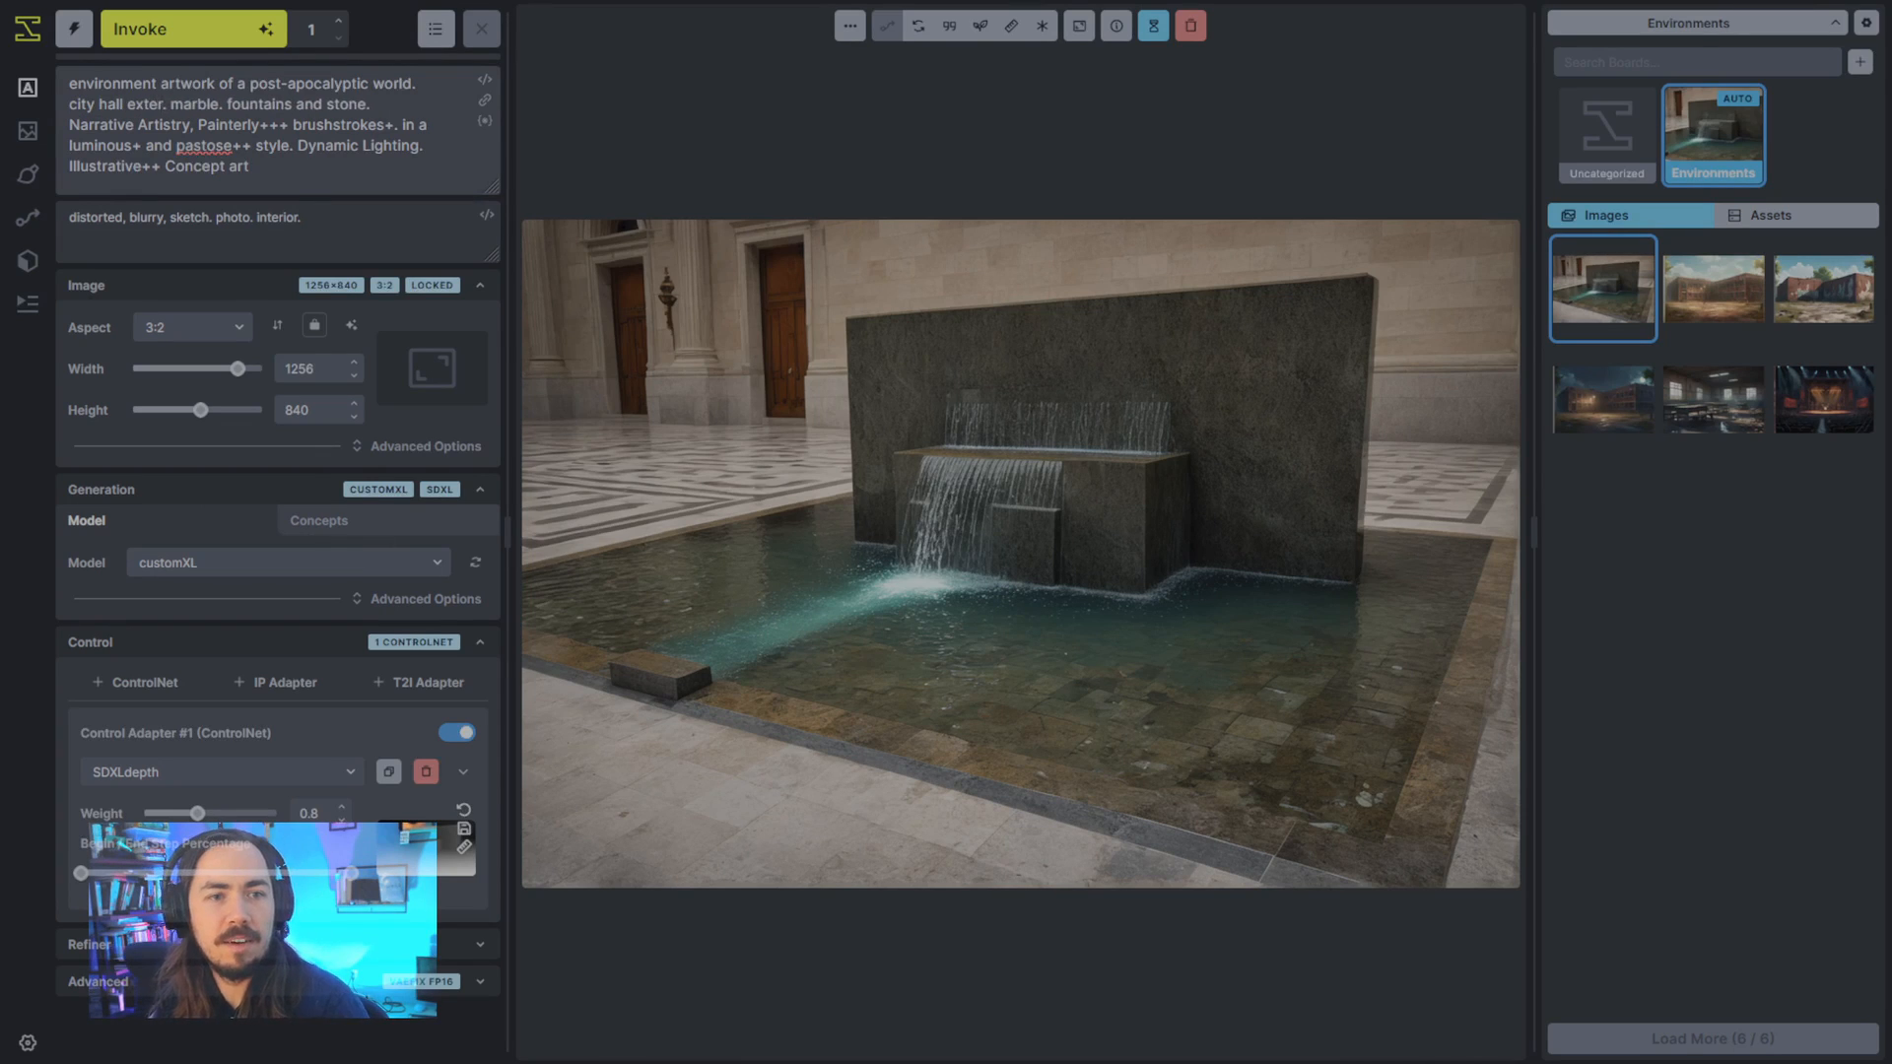
pyautogui.write(' a building')
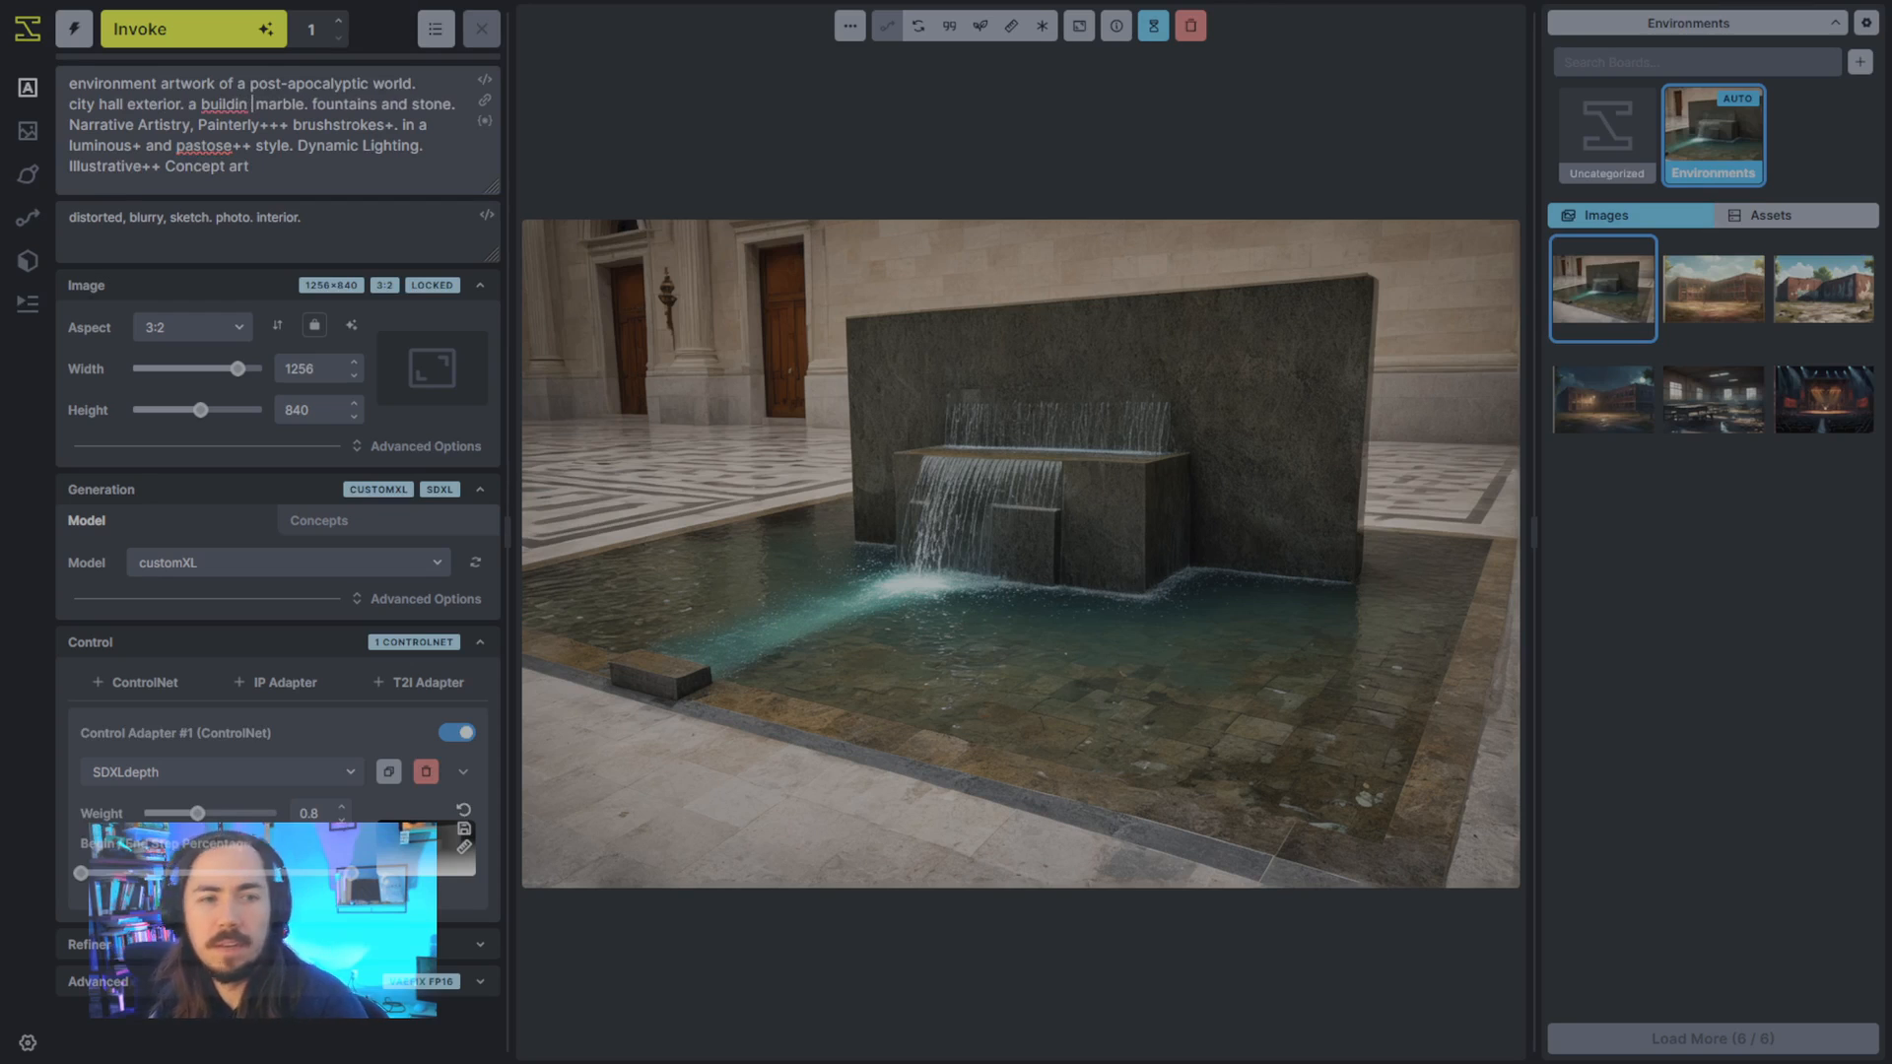
pyautogui.write(' in a desolate lands')
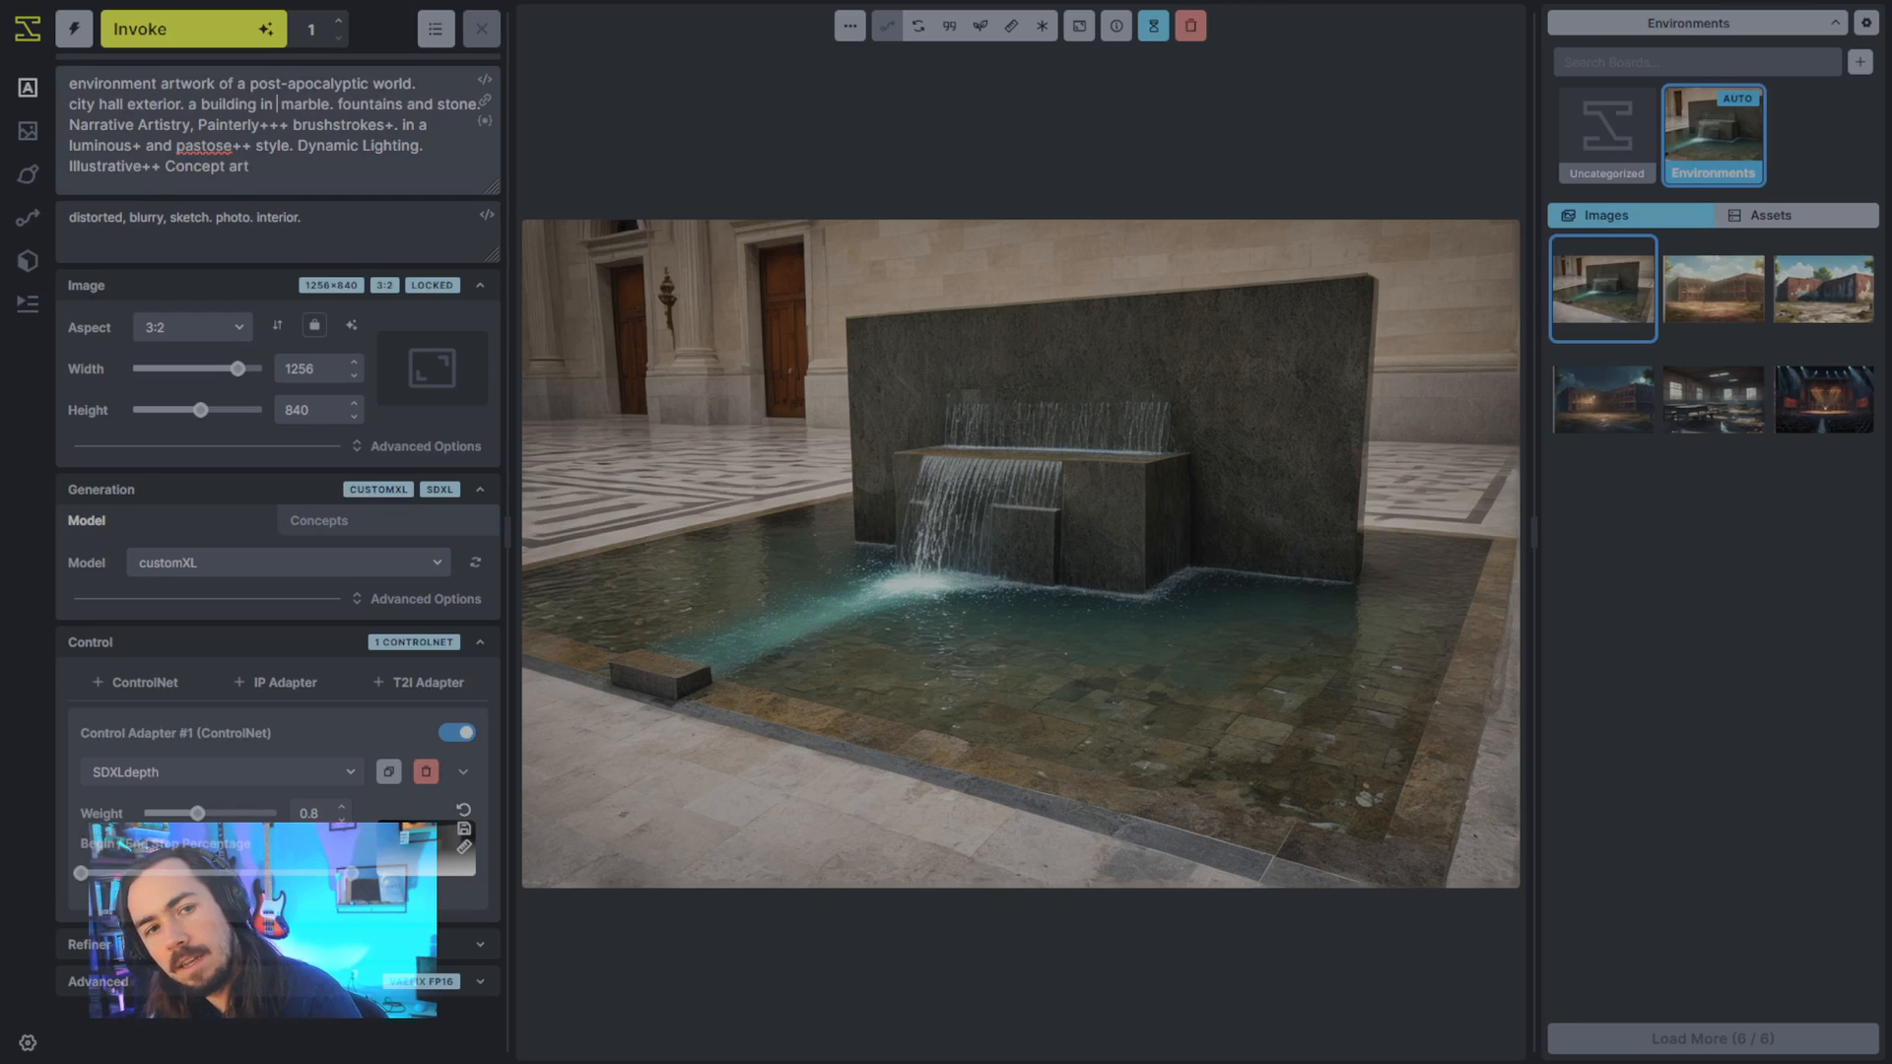
pyautogui.write('cape.')
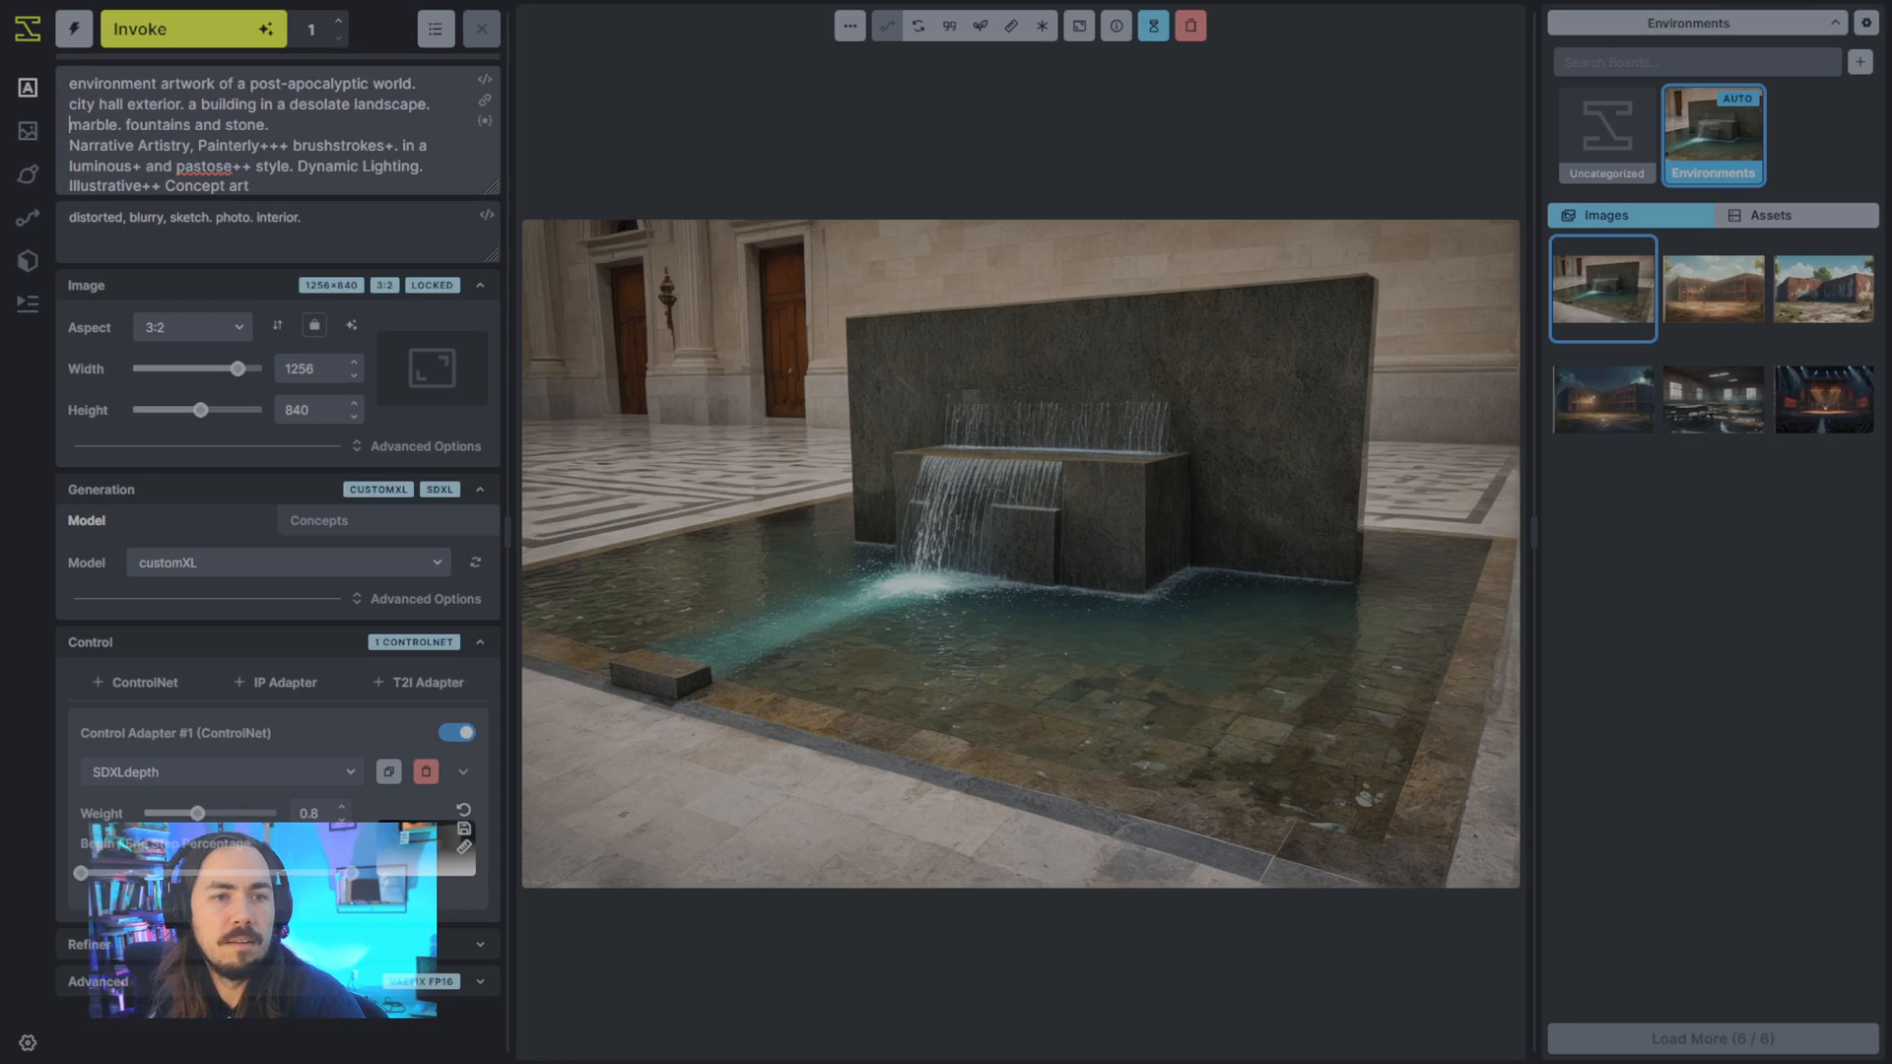
# - De-emphasize fountains in the prompt as "fountains--" and generate a new city hall image
pyautogui.click(191, 125)
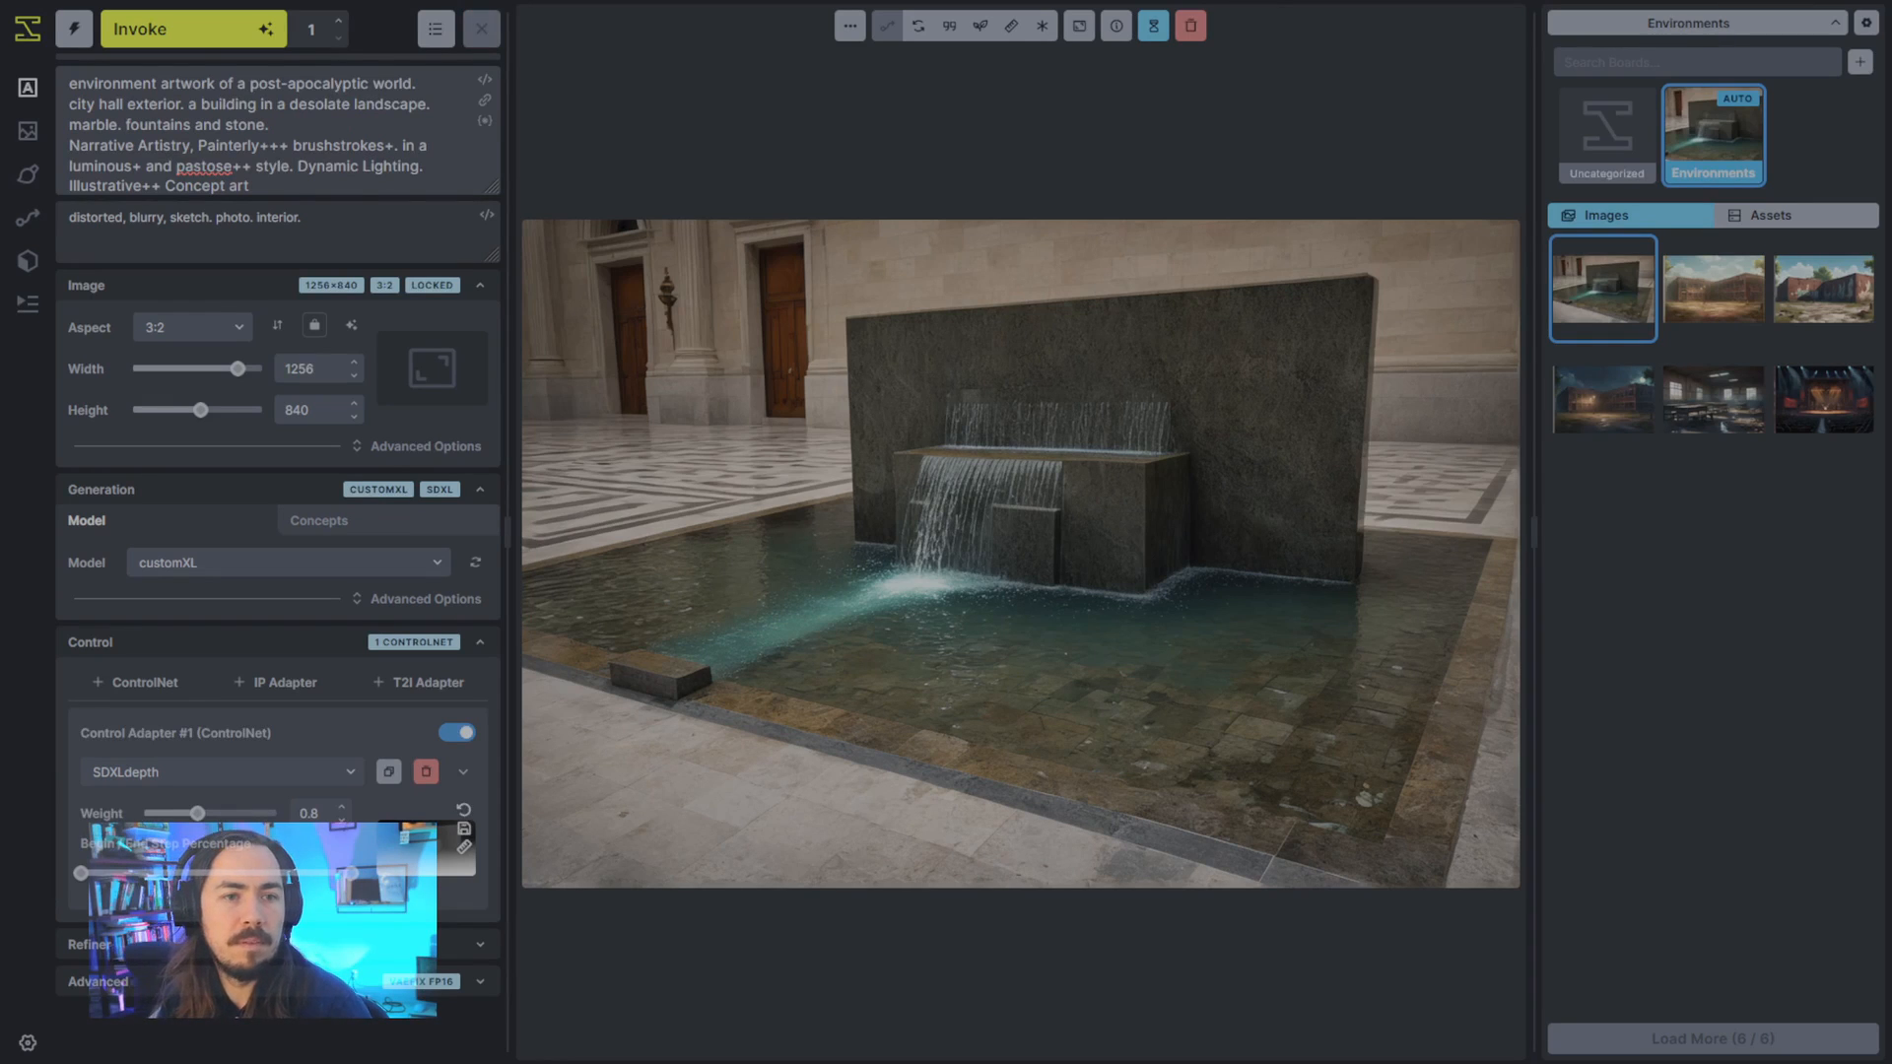
pyautogui.write('--')
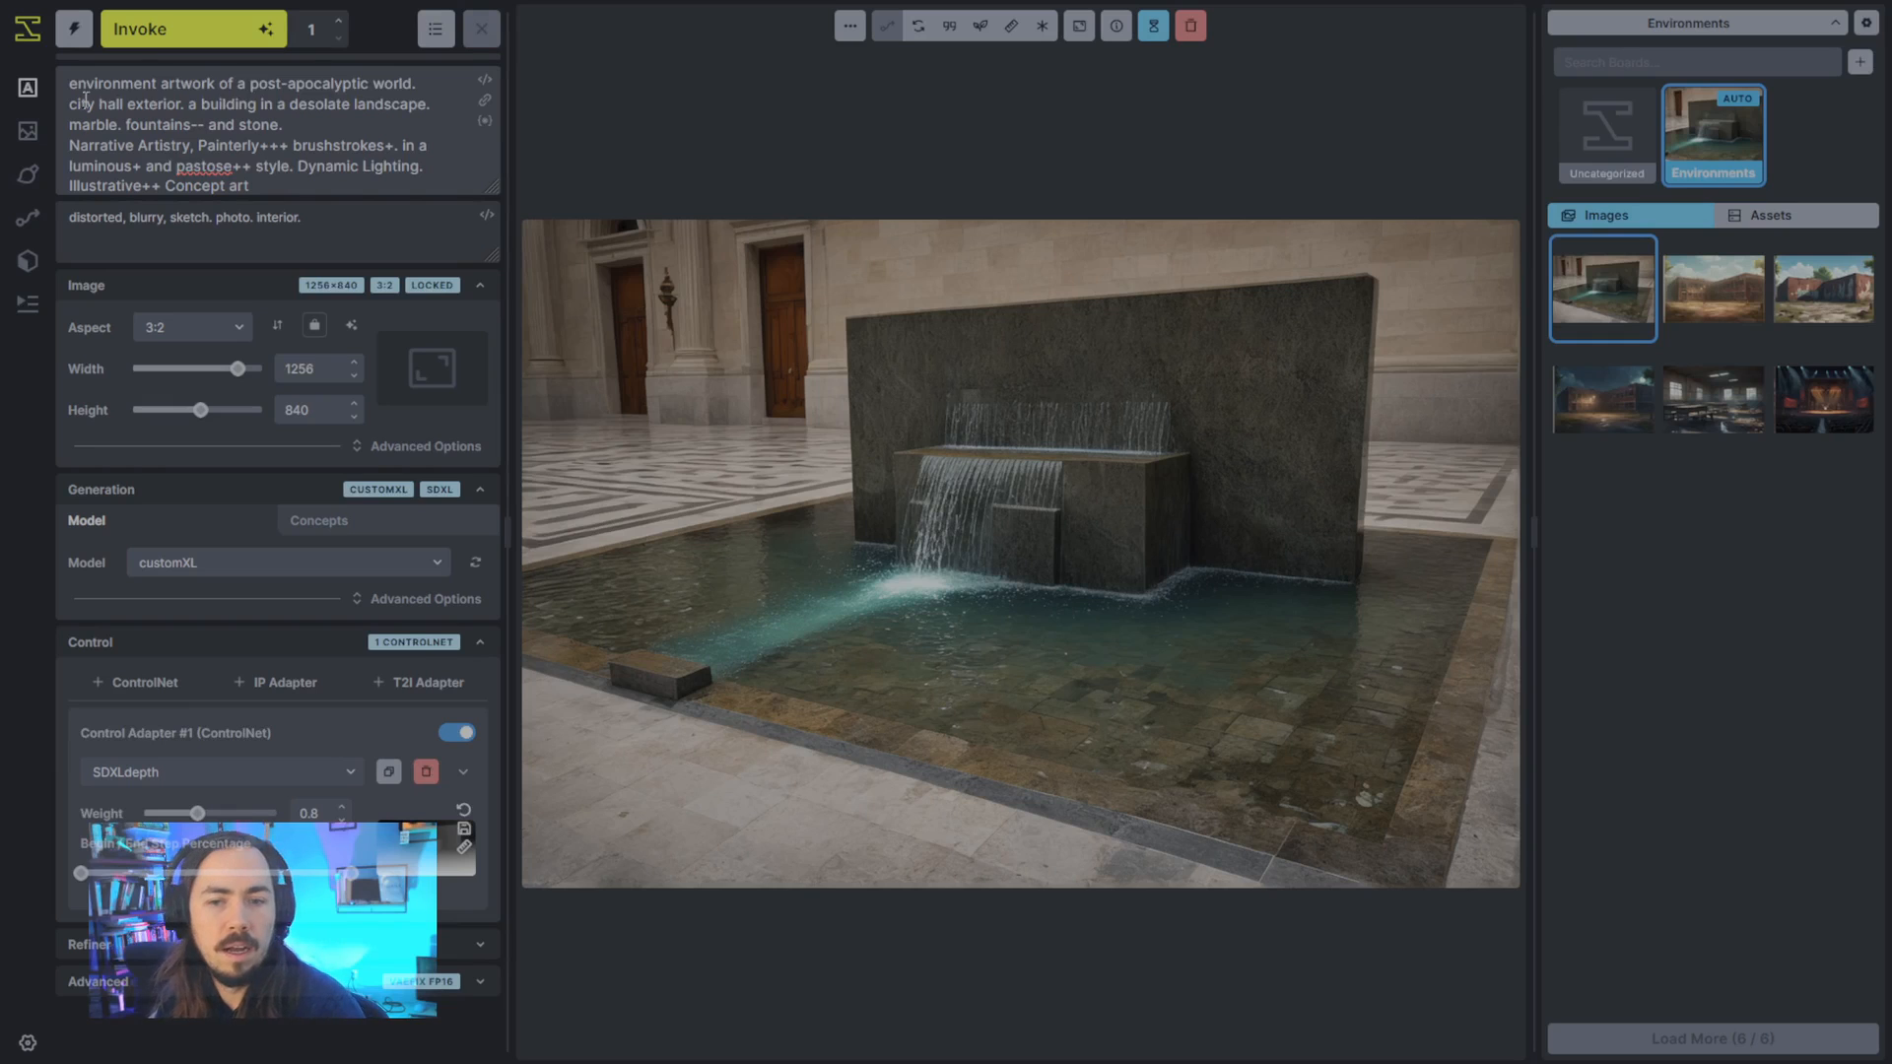
pyautogui.click(212, 28)
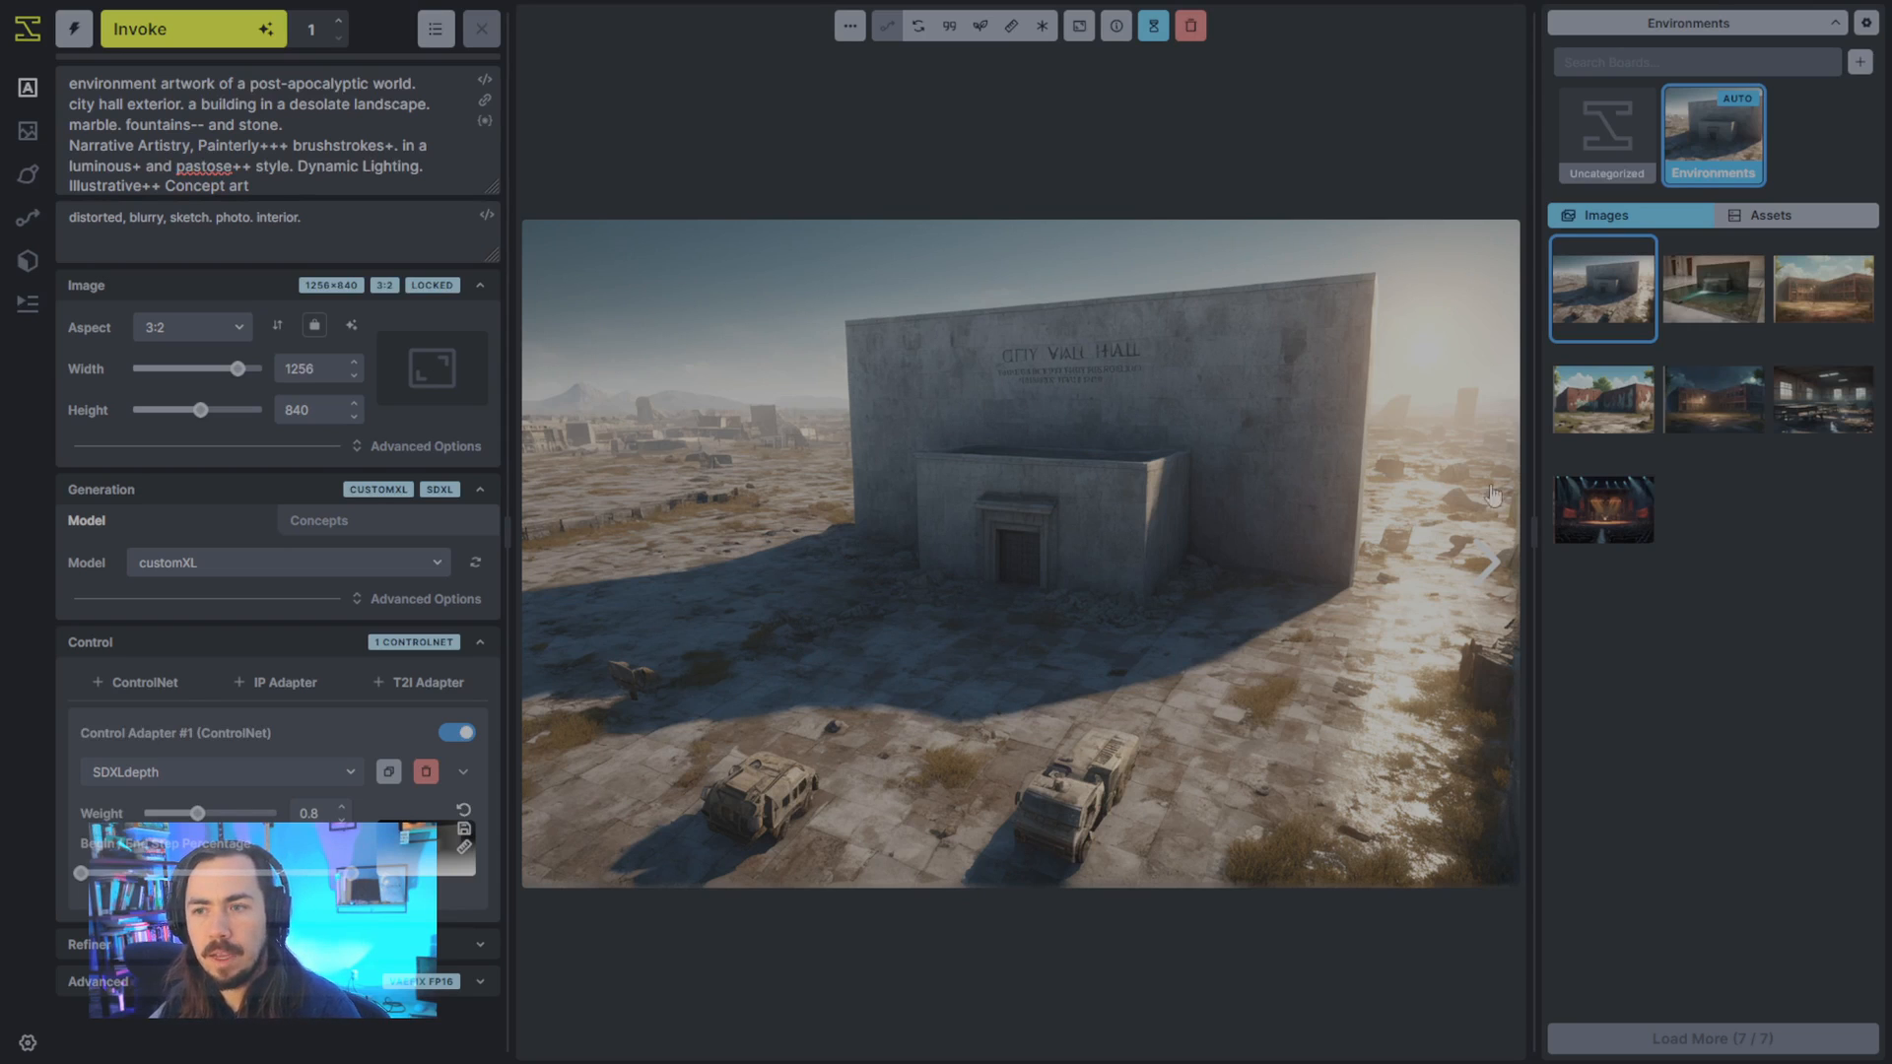
# - Compare the new desolate city hall image with the daytime and moonlit school images, checking style and composition
pyautogui.click(1842, 318)
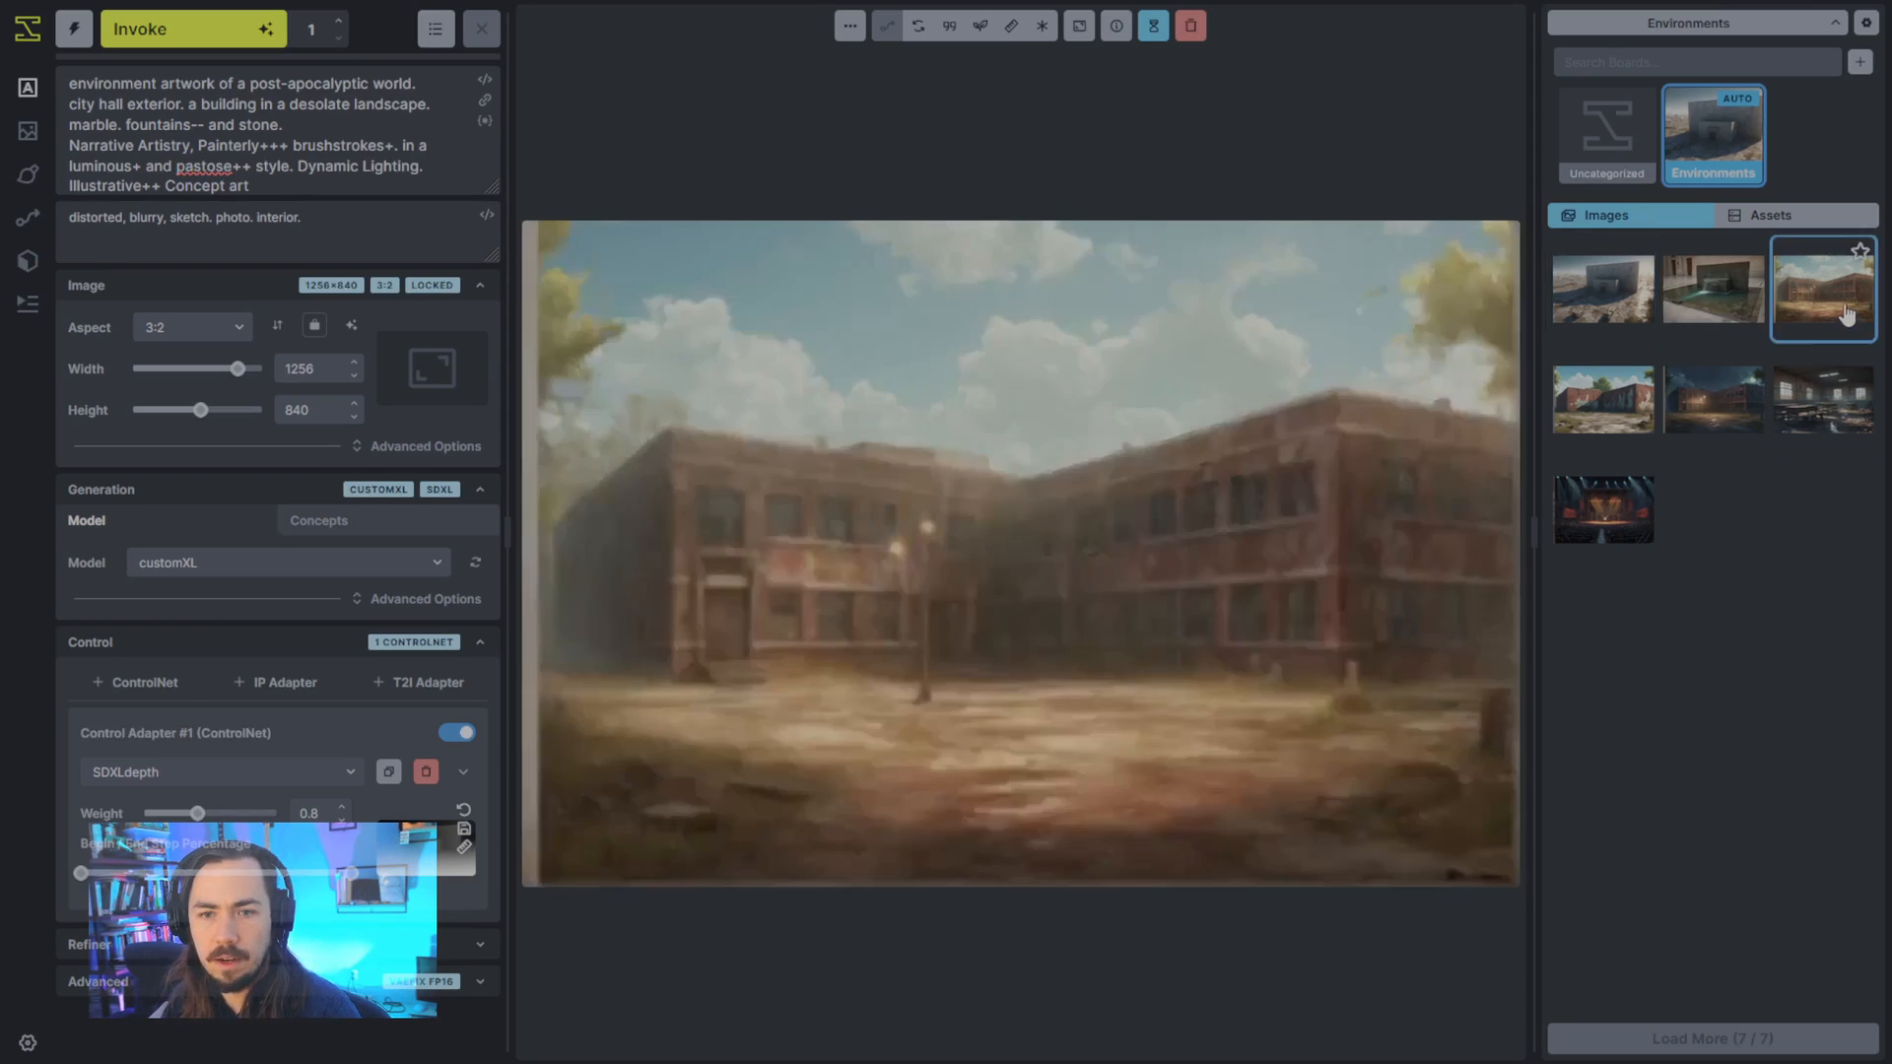
pyautogui.click(1604, 402)
pyautogui.click(1730, 406)
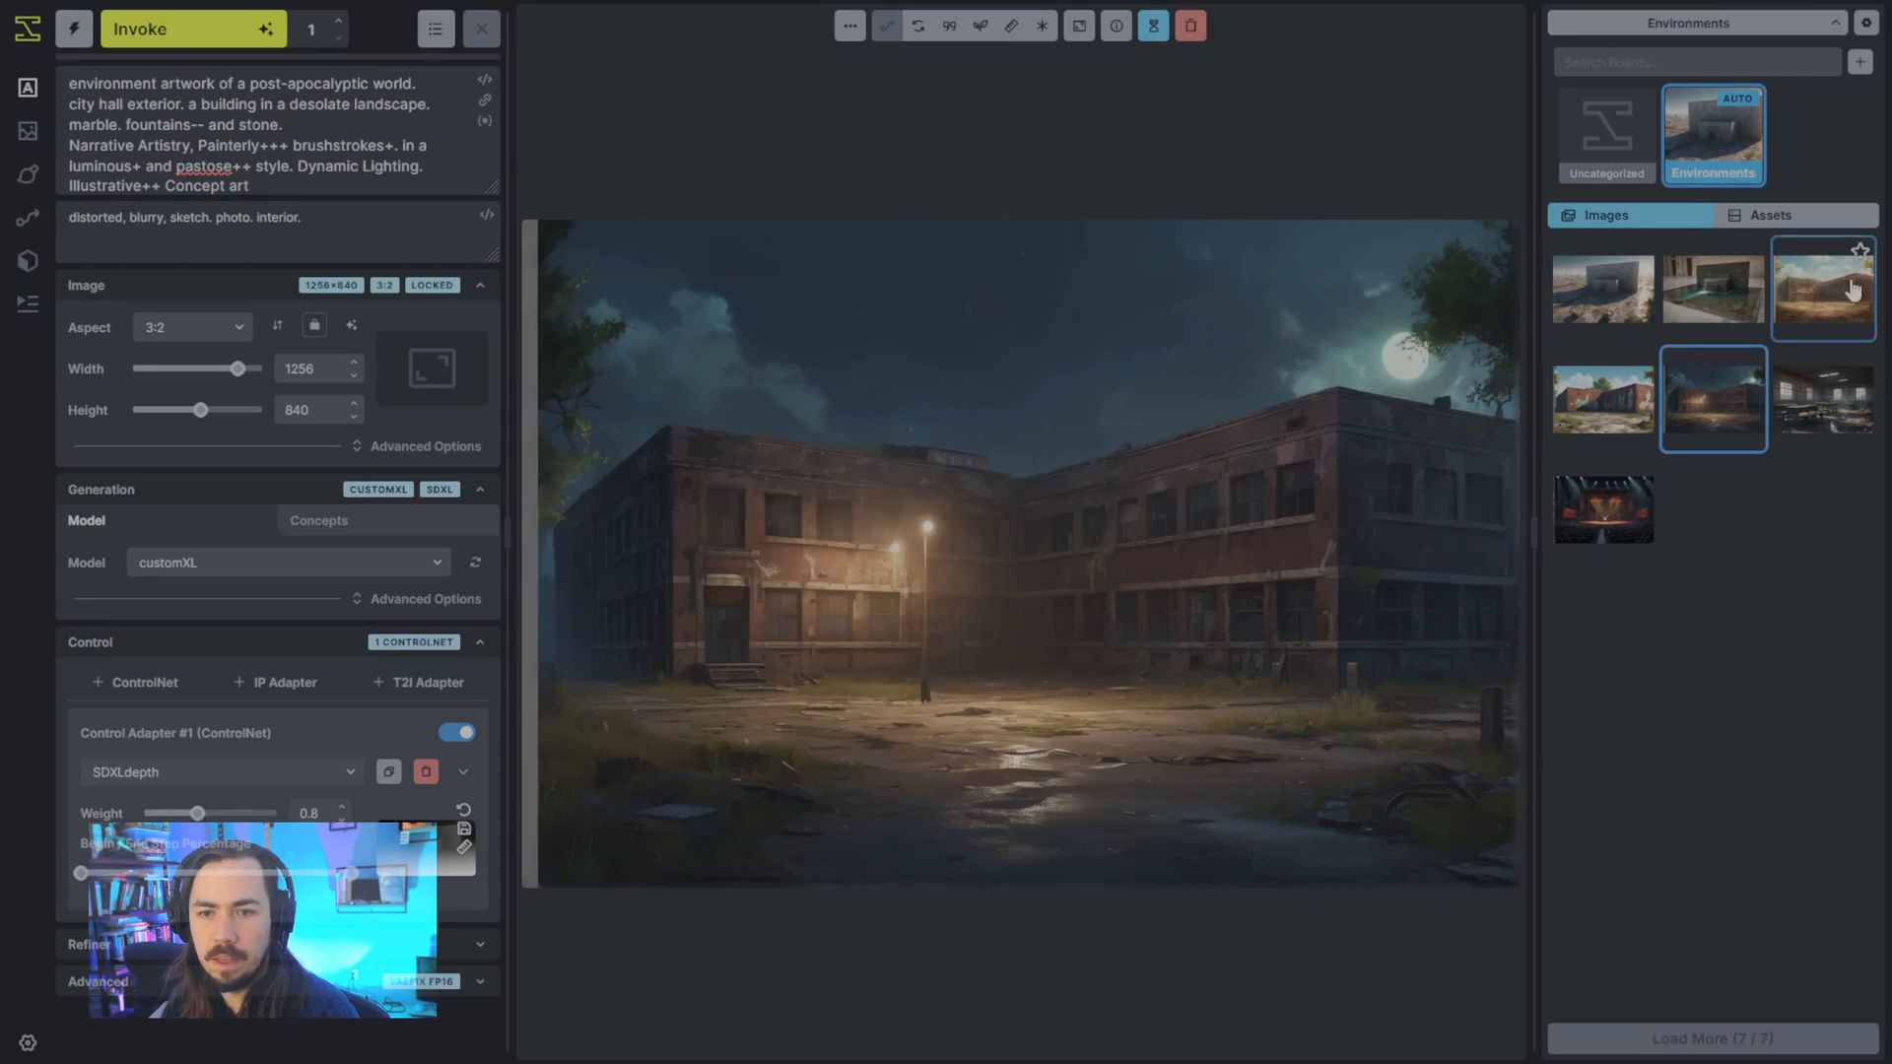
pyautogui.click(1823, 288)
pyautogui.click(1604, 289)
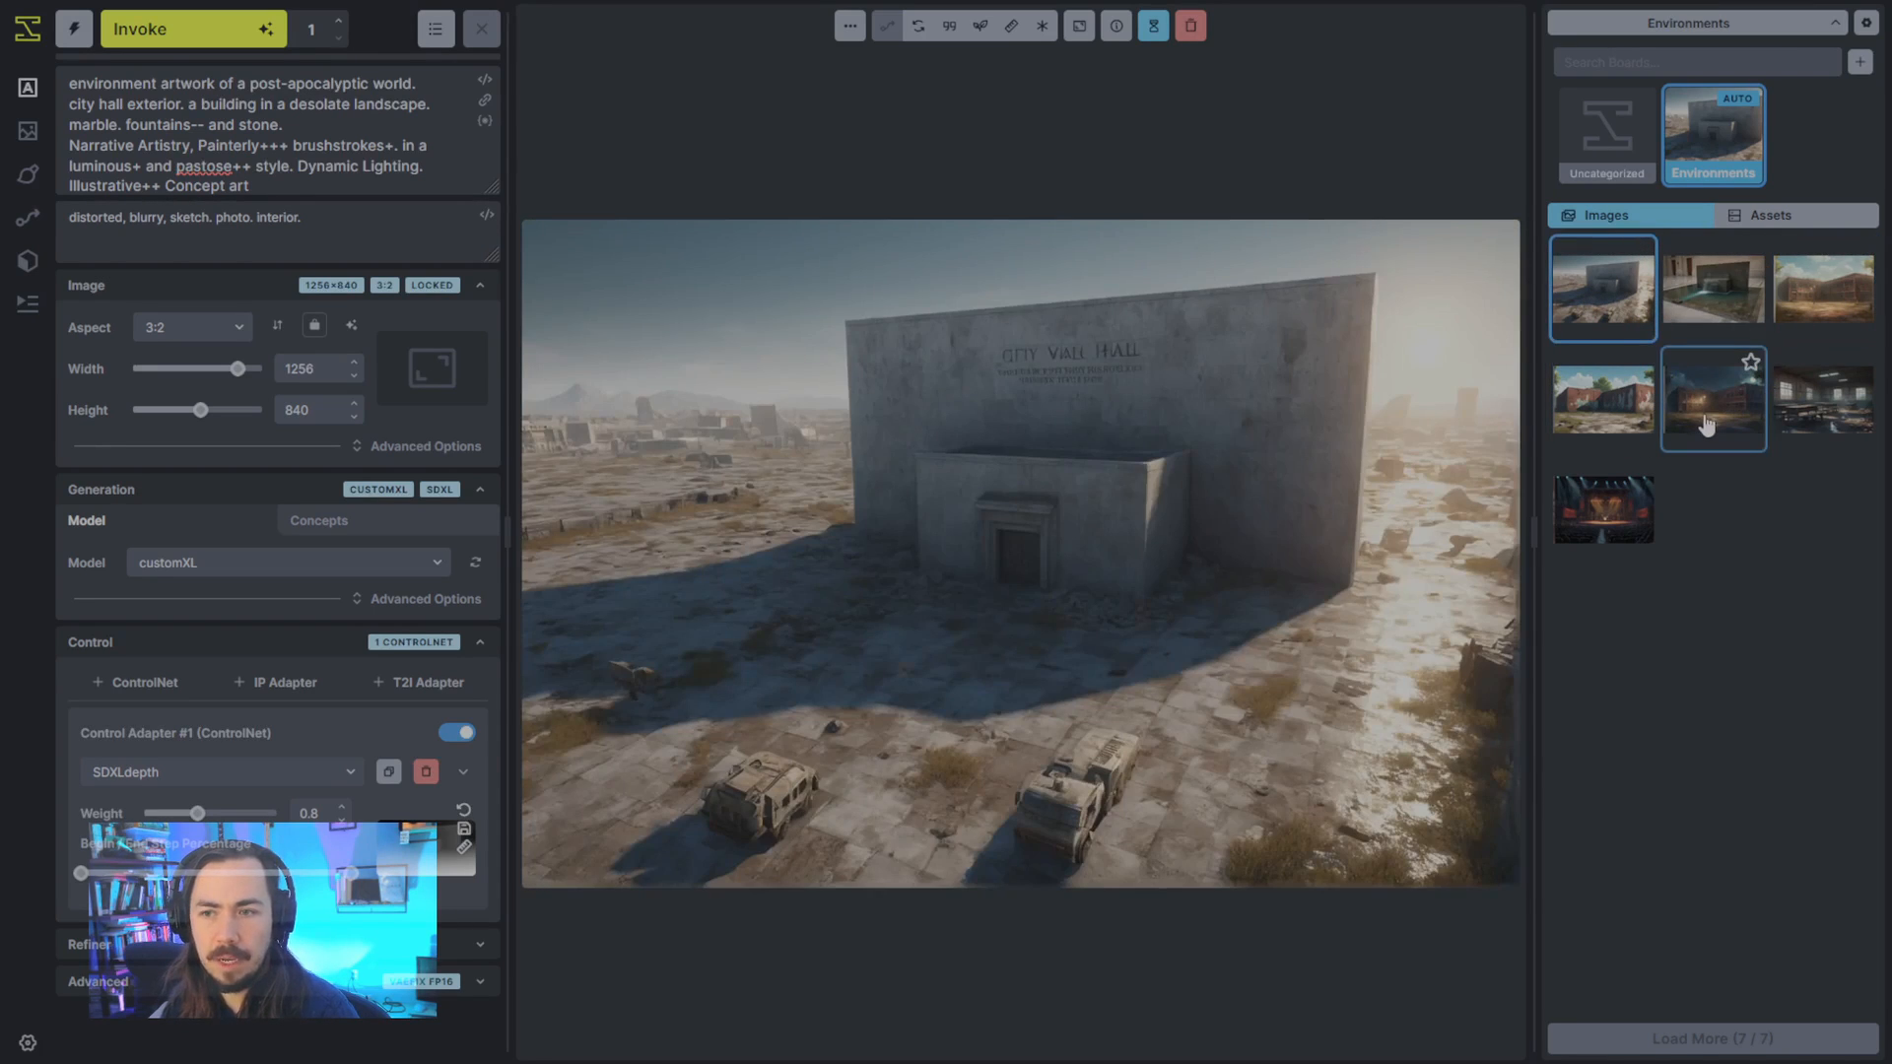
pyautogui.click(1707, 424)
pyautogui.click(1825, 317)
pyautogui.click(1628, 295)
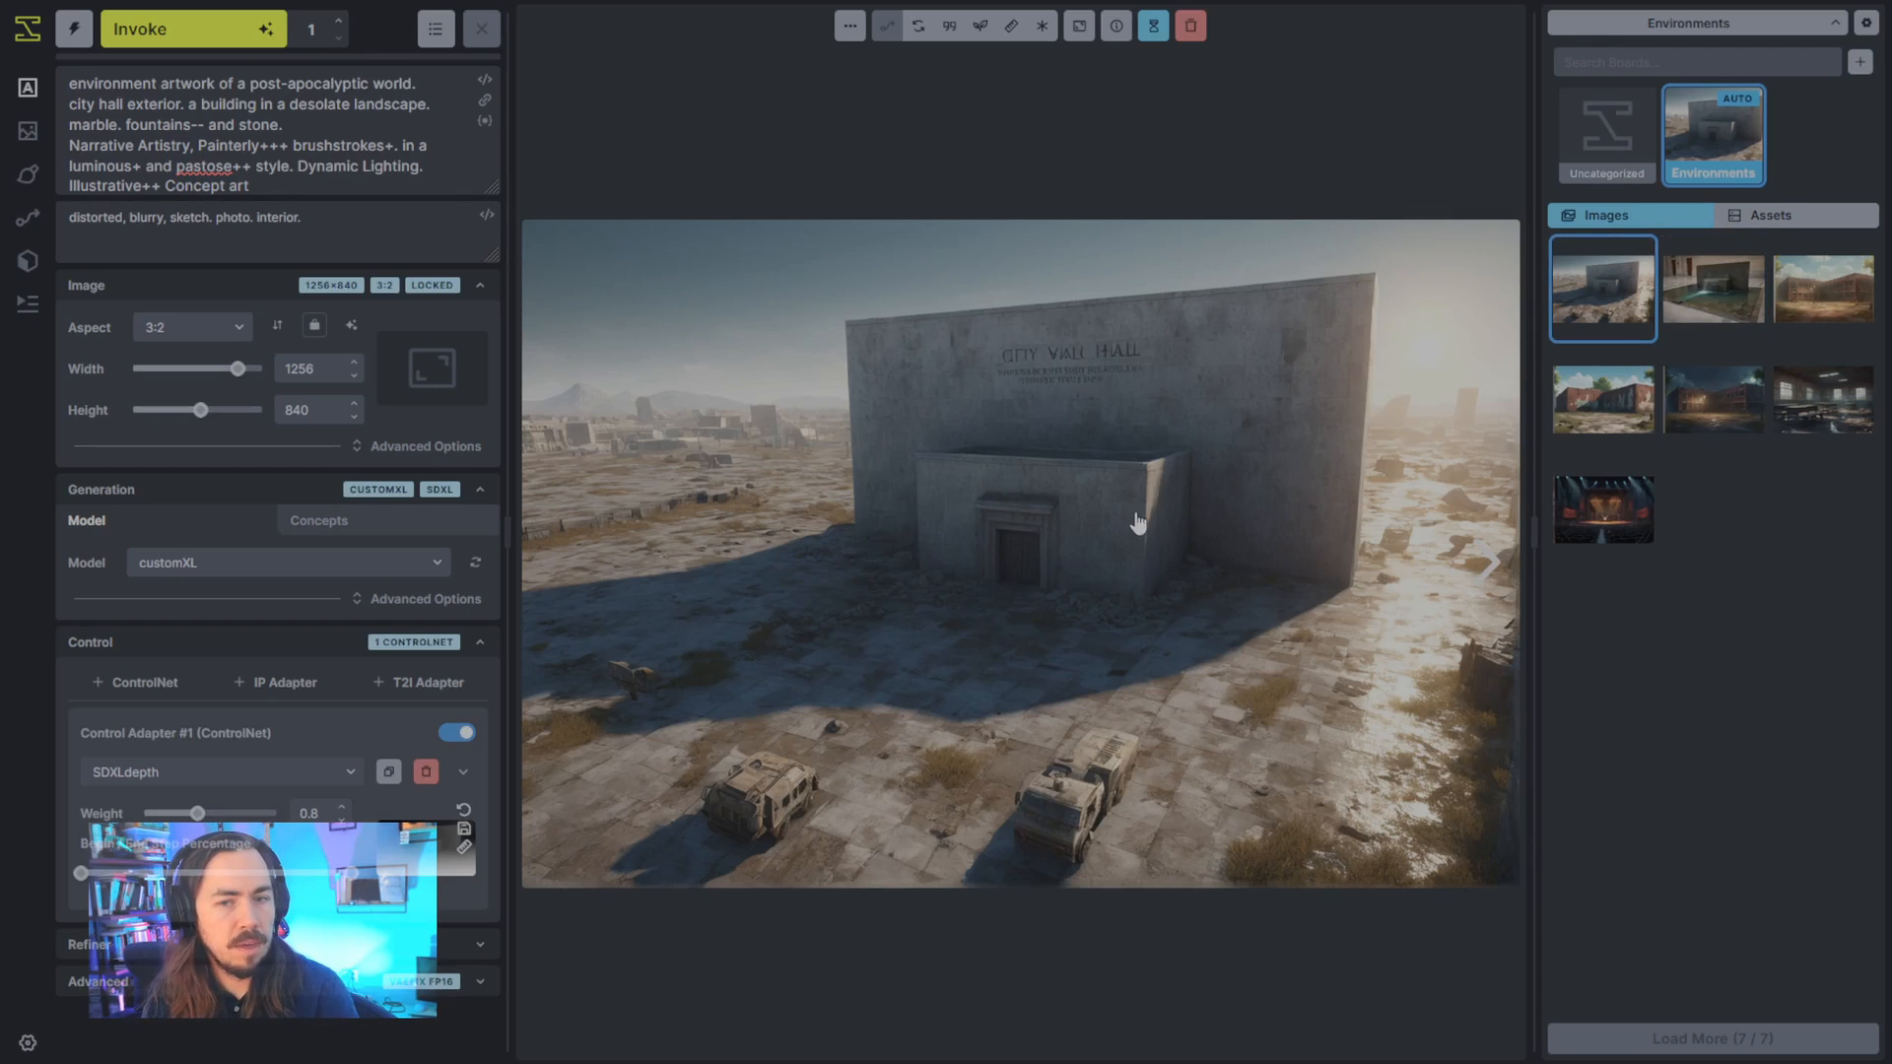
# - Select the generated fountain image and add the oilXL LoRA to the generation settings with a weight of 0.5
pyautogui.click(1720, 315)
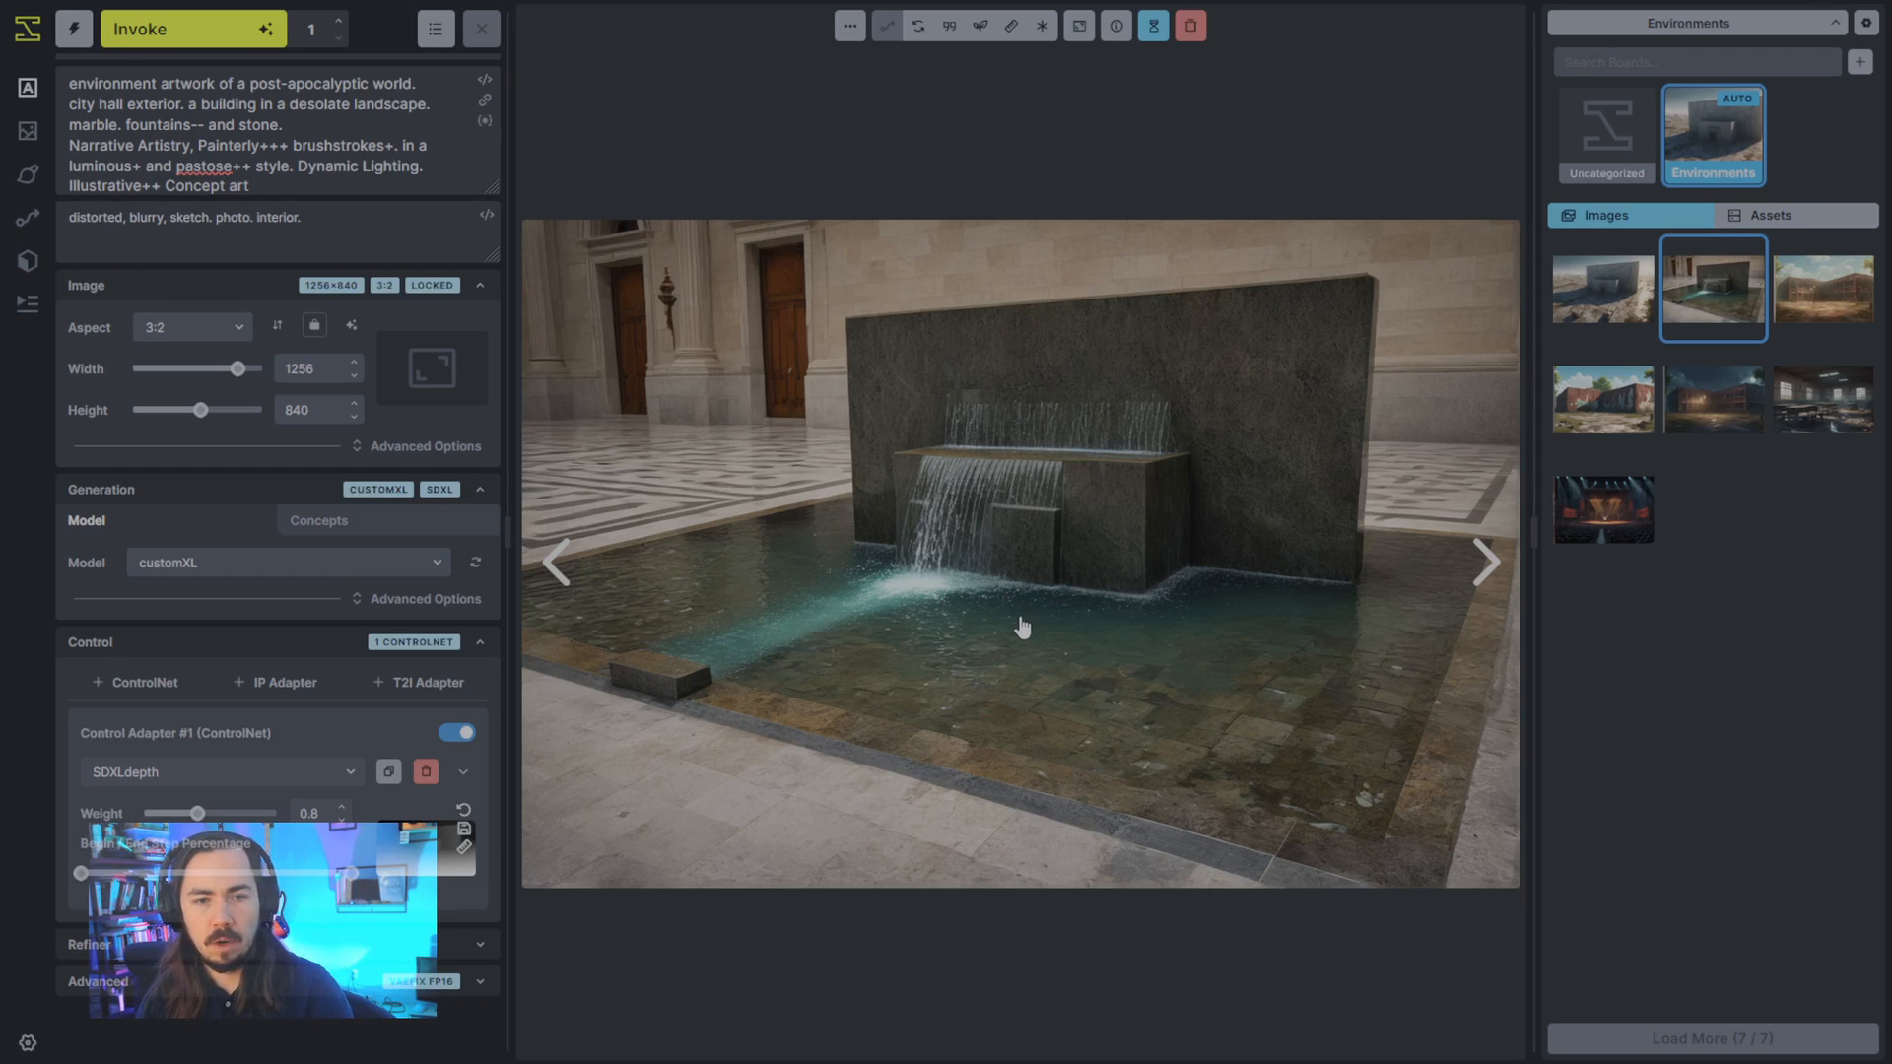
pyautogui.click(433, 522)
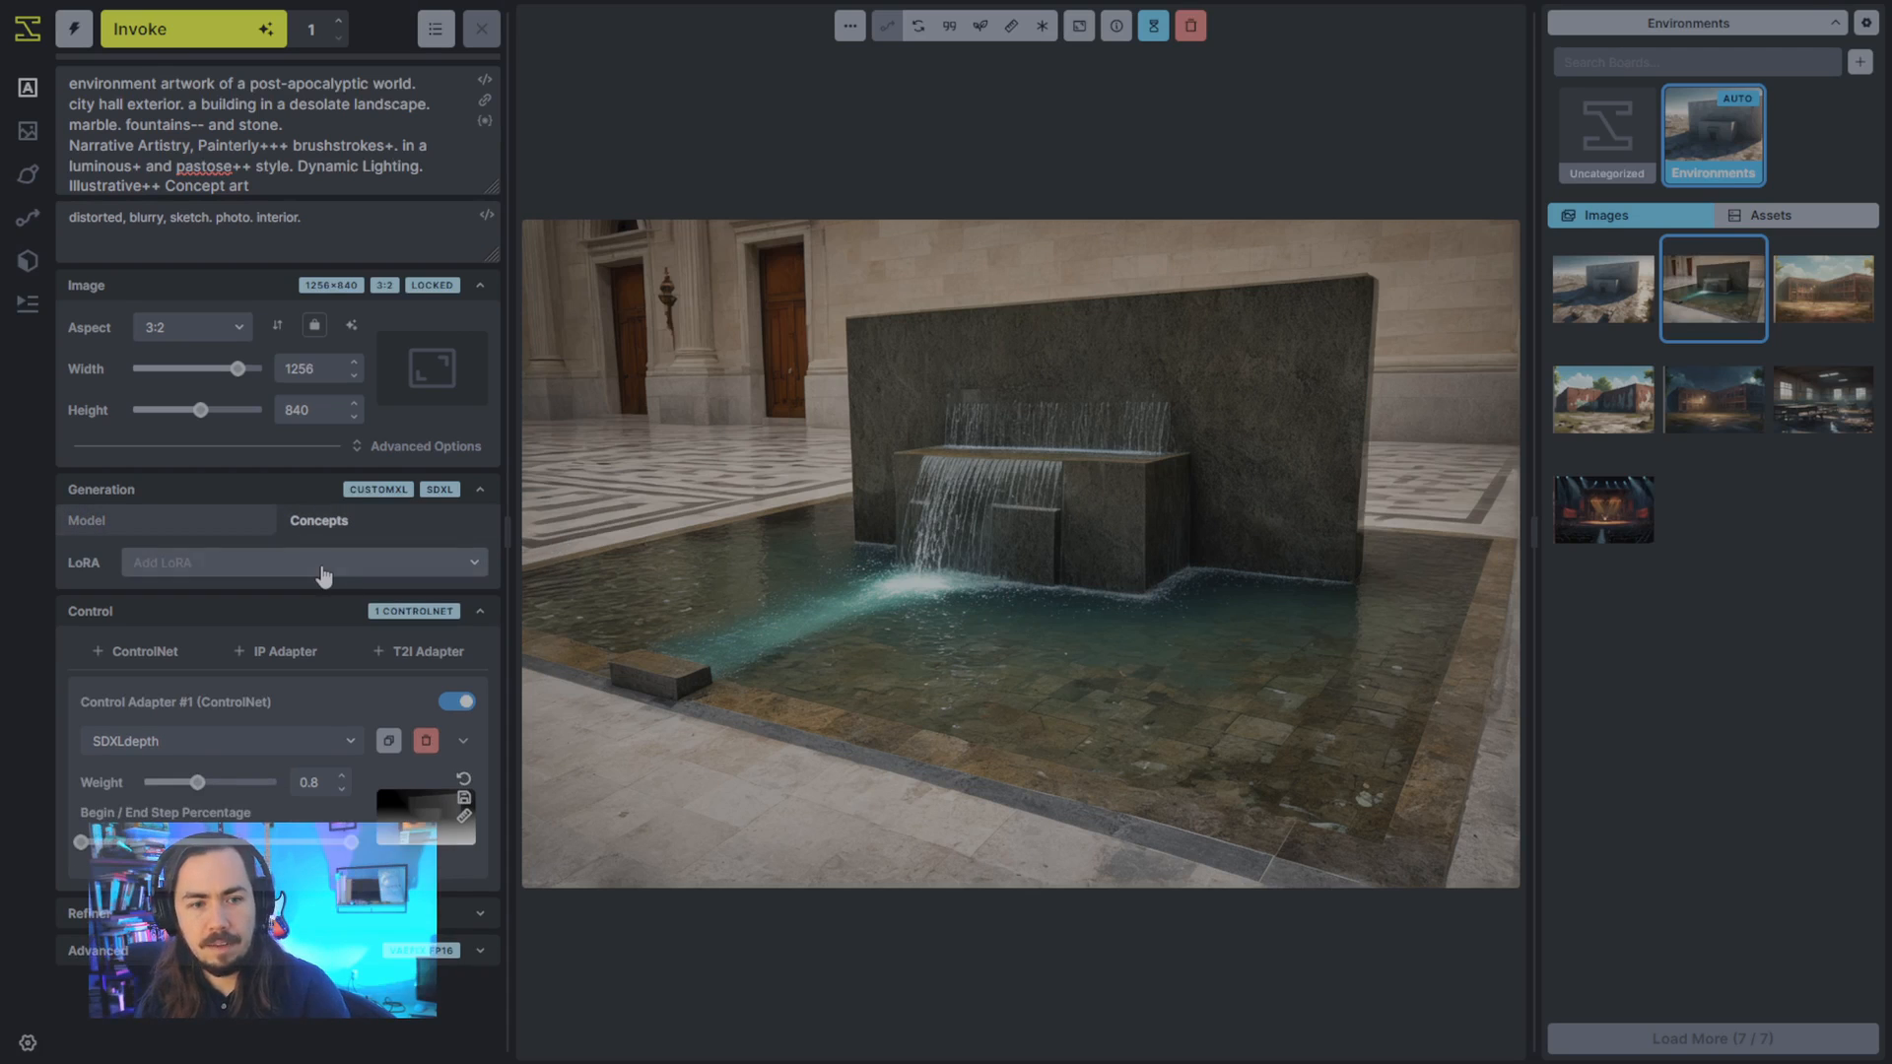
pyautogui.click(324, 580)
pyautogui.write('oil')
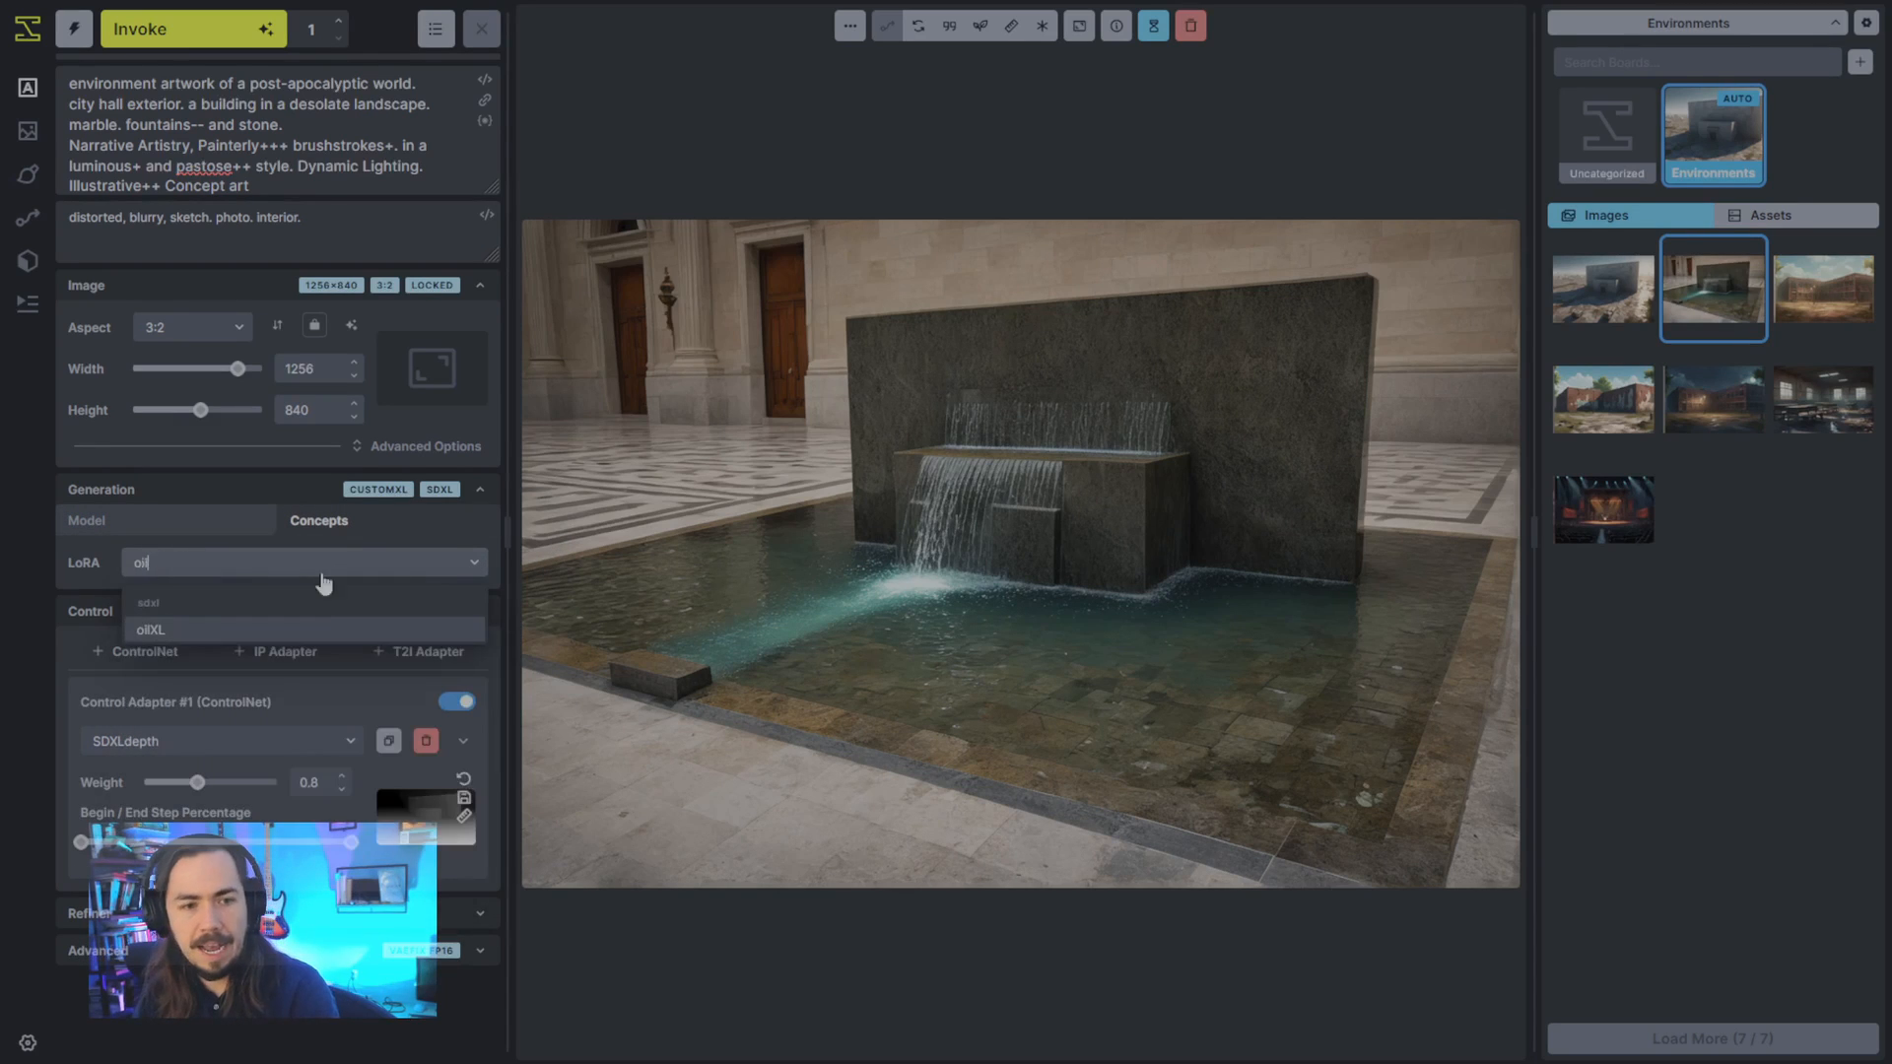
pyautogui.click(320, 632)
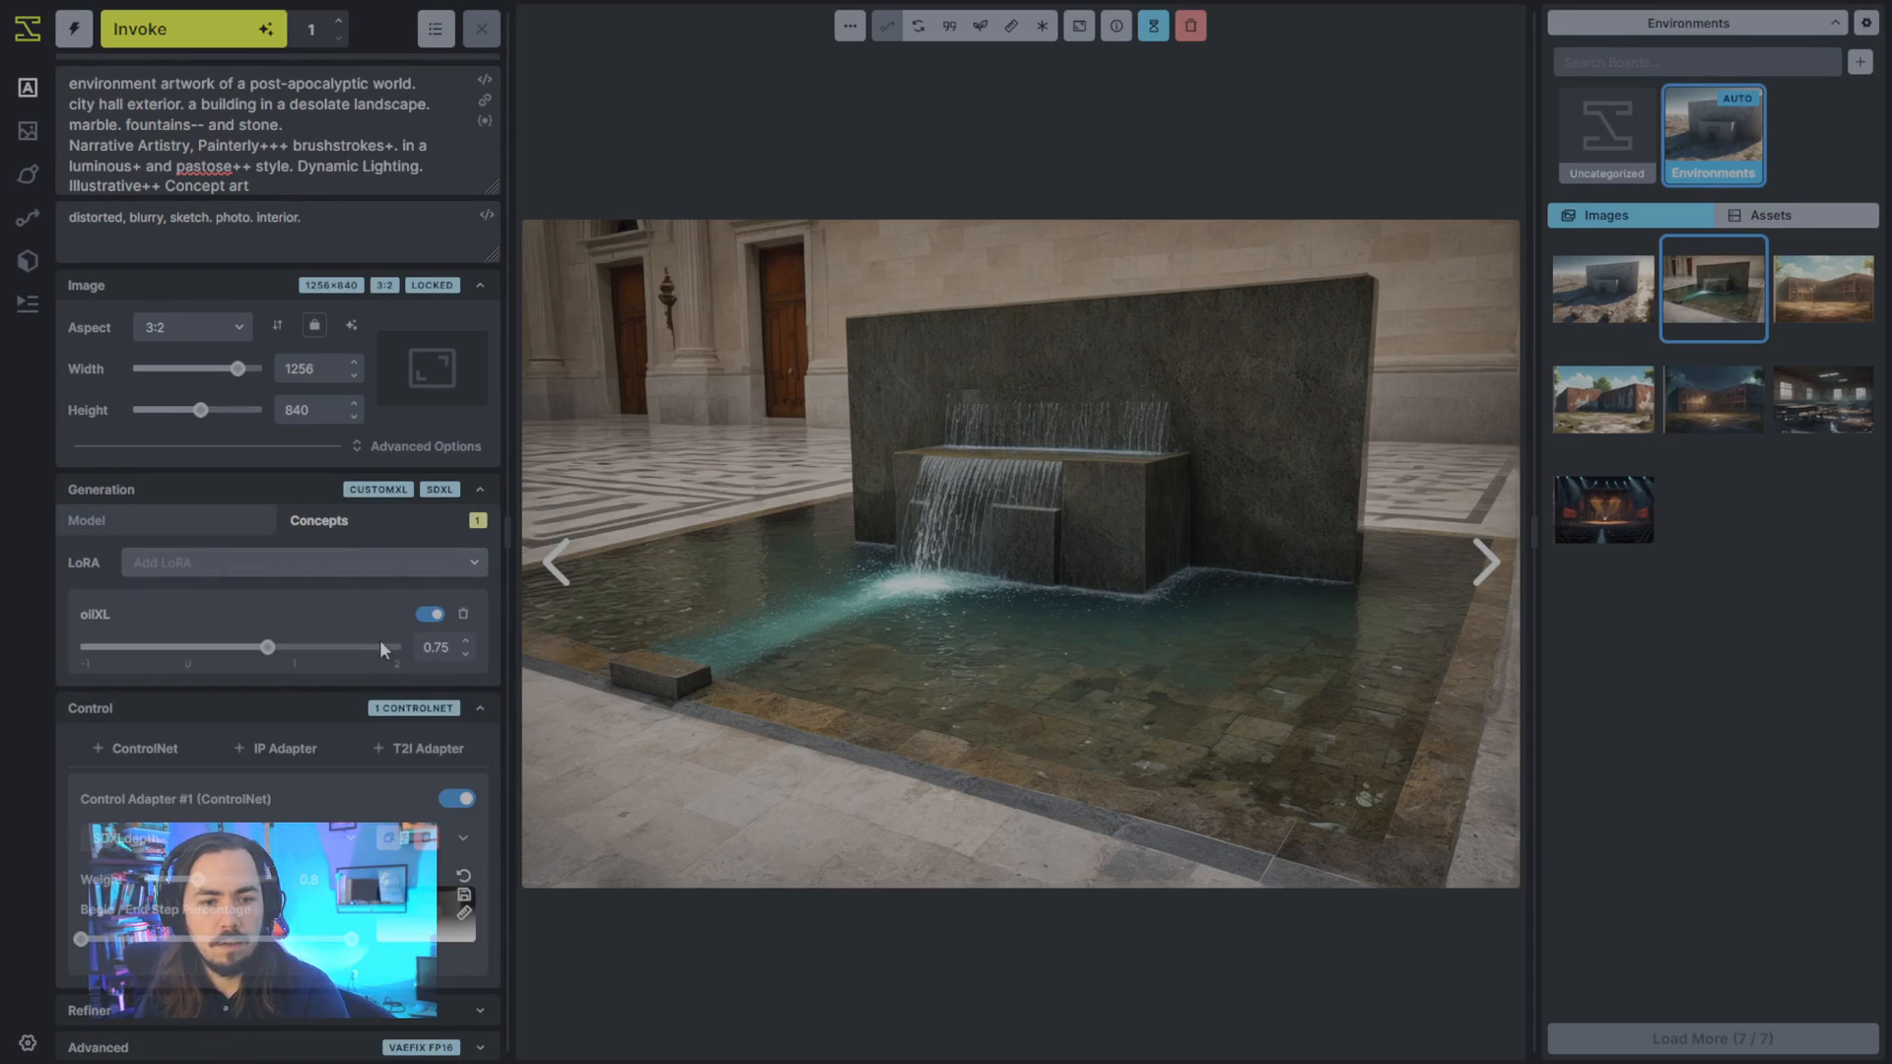
pyautogui.moveTo(262, 658); pyautogui.dragTo(244, 660)
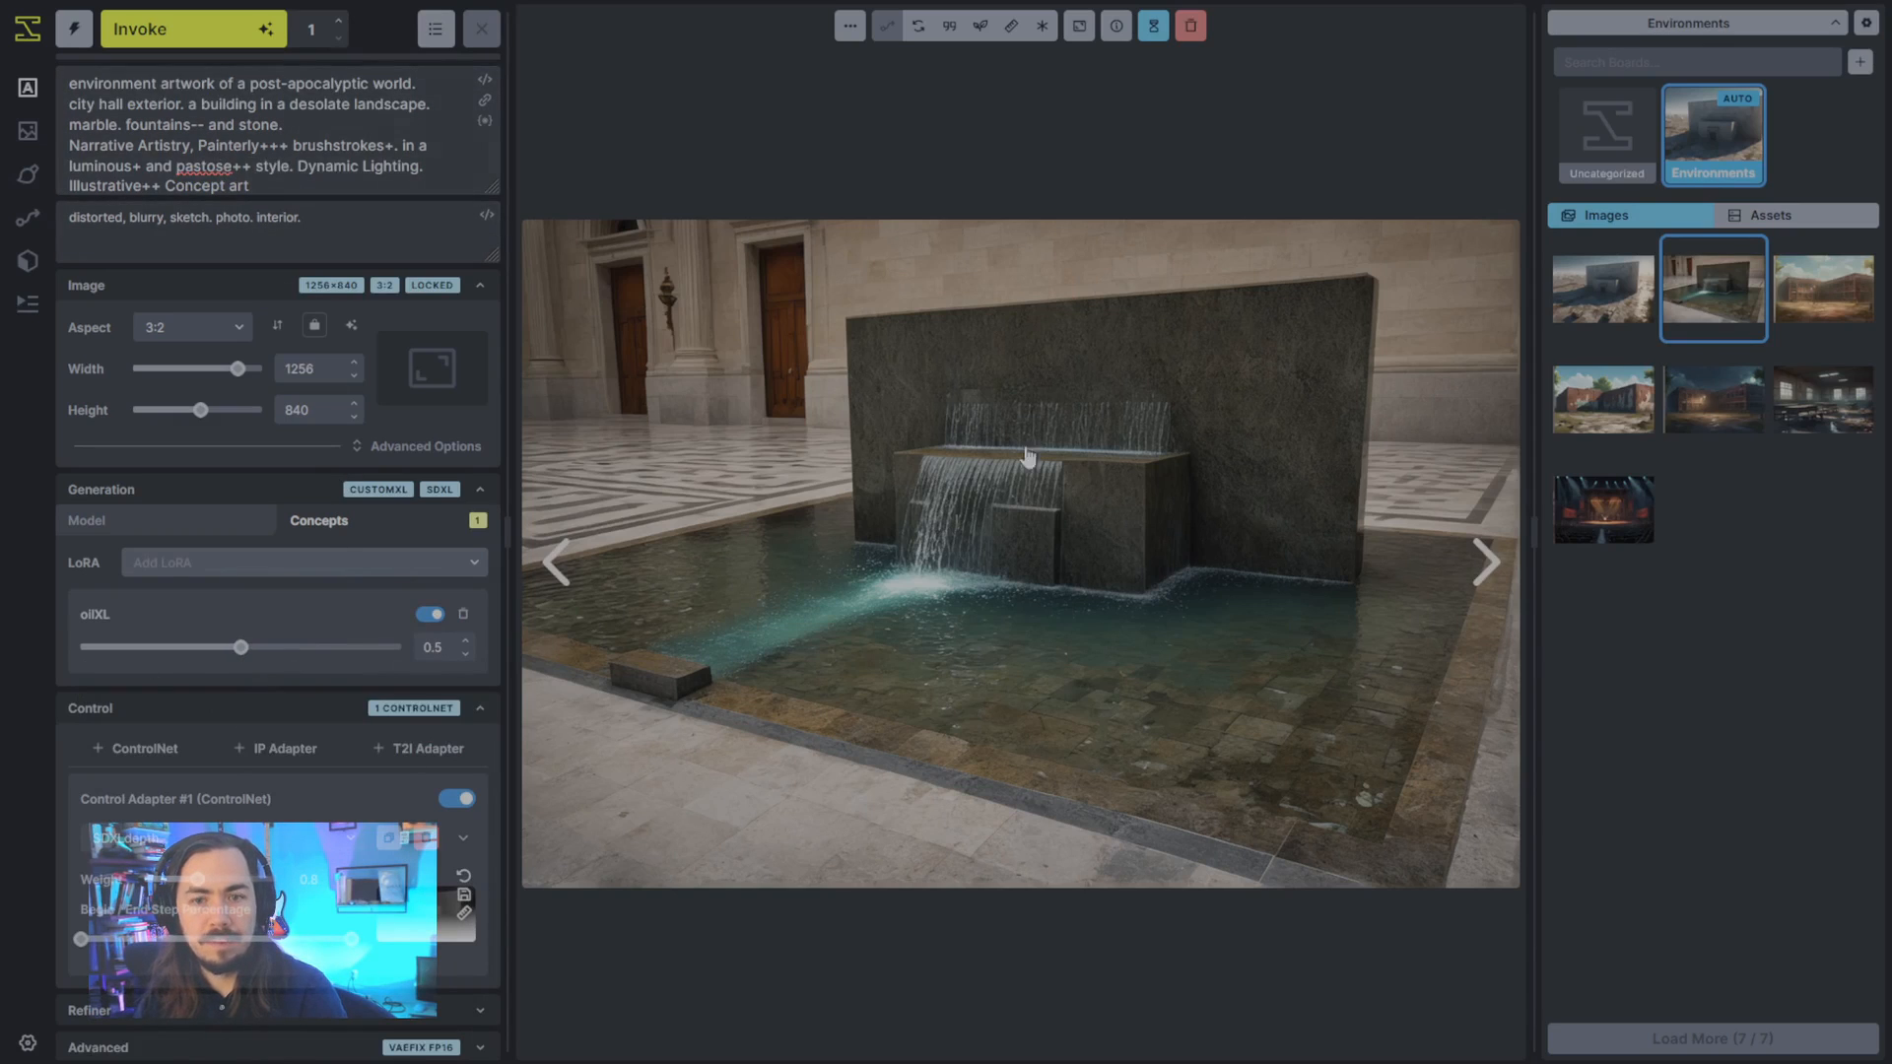
# - Reuse the fountain image's prompt and seed in the generation settings
pyautogui.click(949, 26)
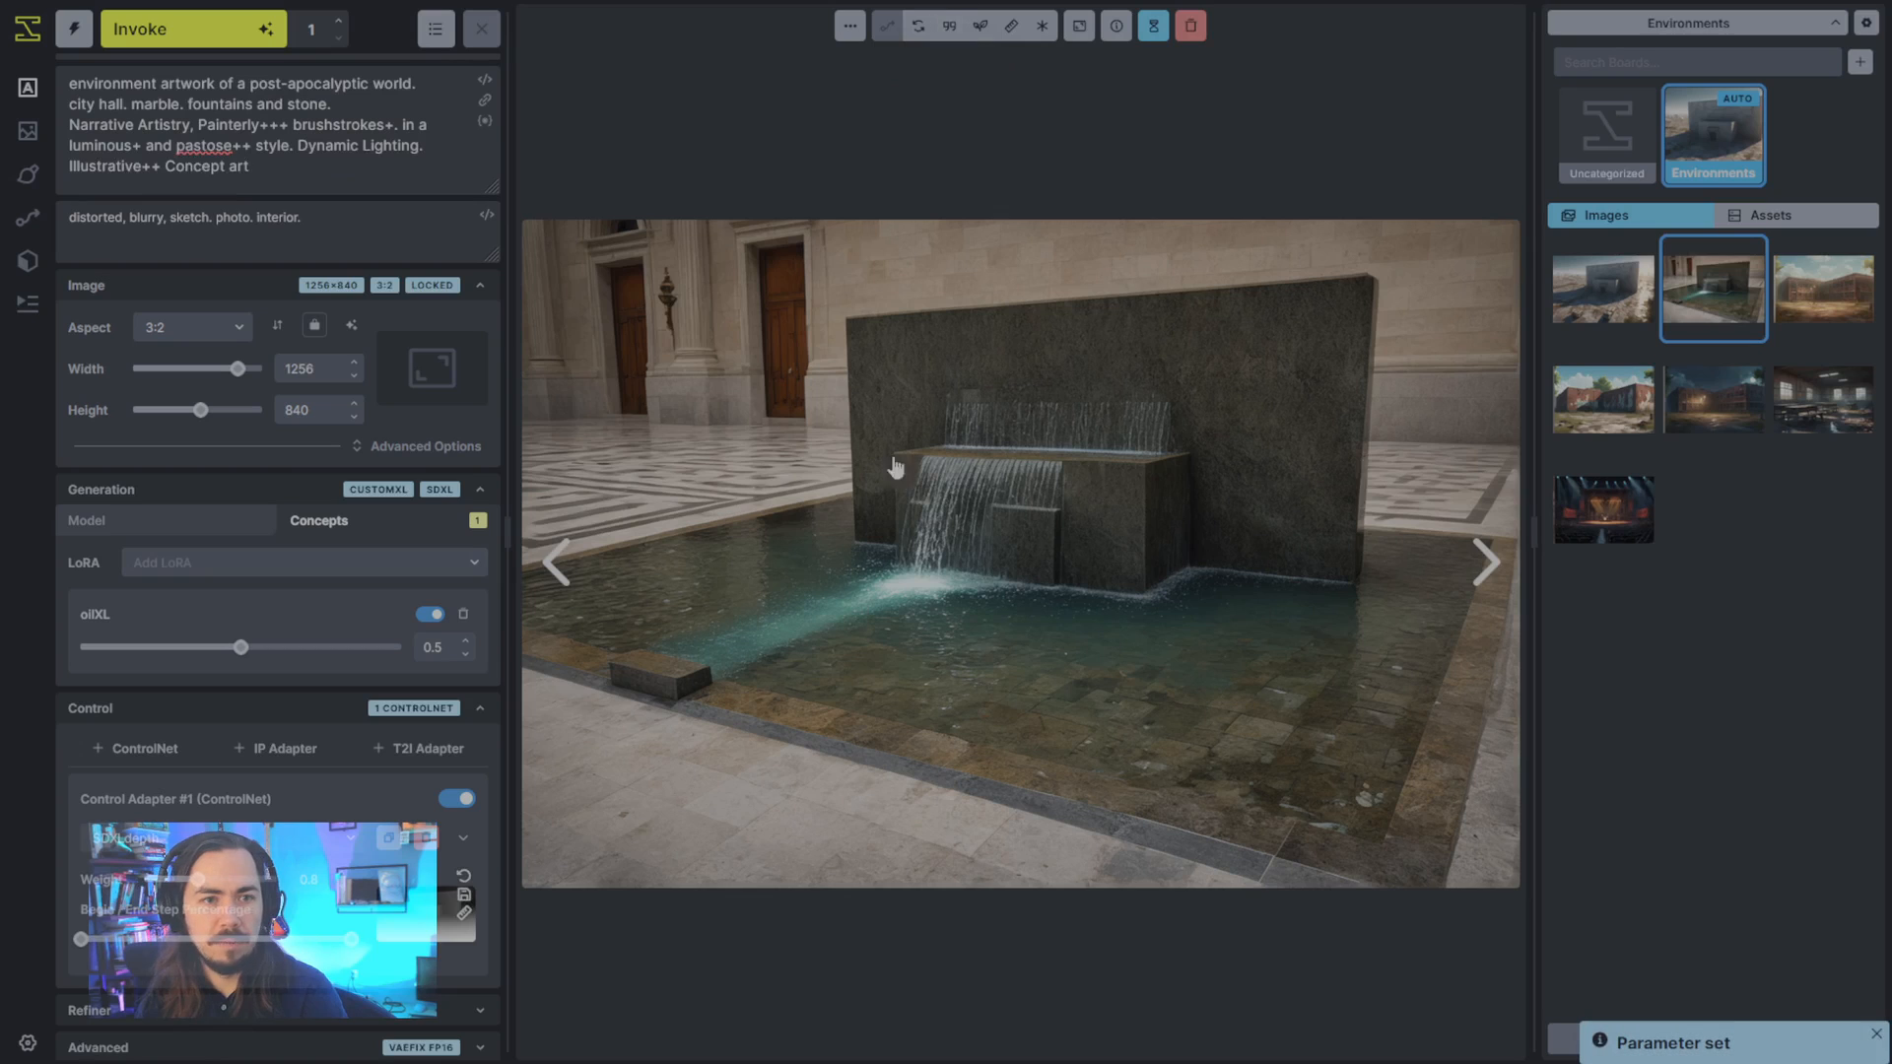
pyautogui.click(980, 27)
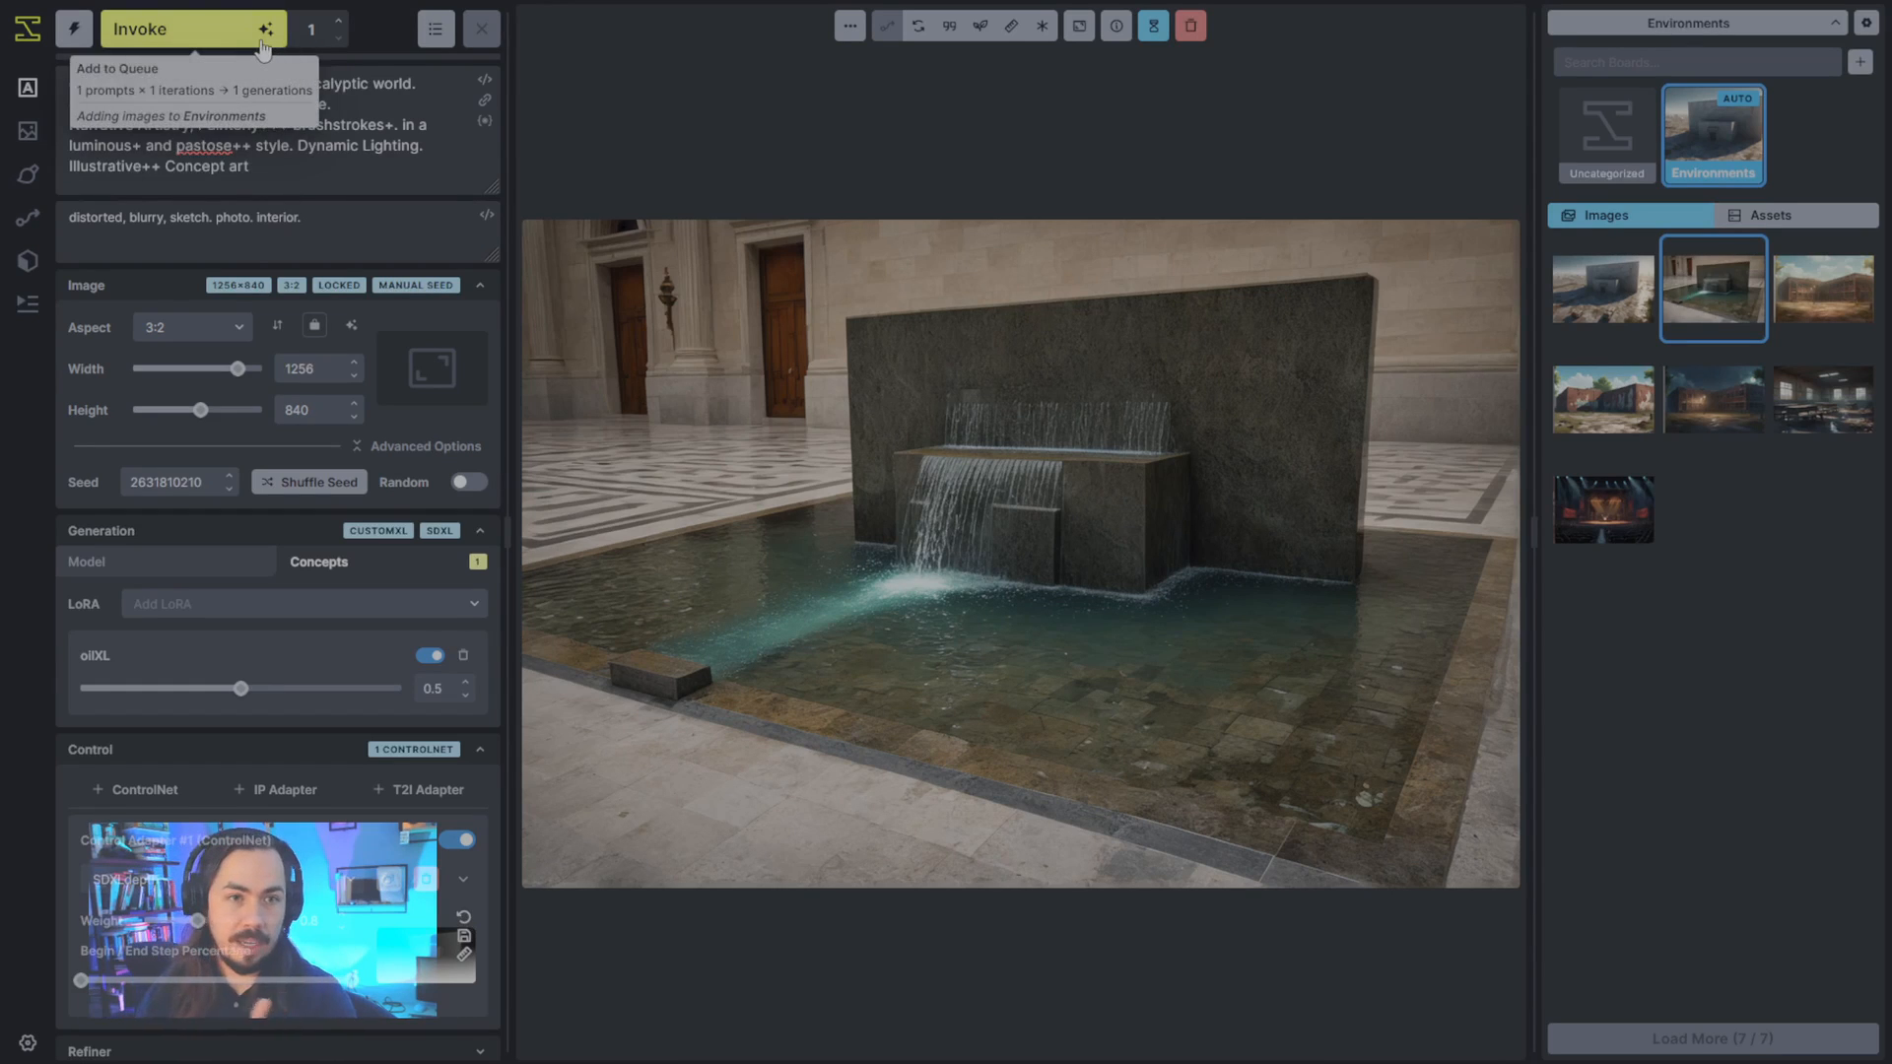
# - Generate the fountain scene with the oilXL LoRA at 0.5 and again with its weight raised to 0.92
pyautogui.click(255, 41)
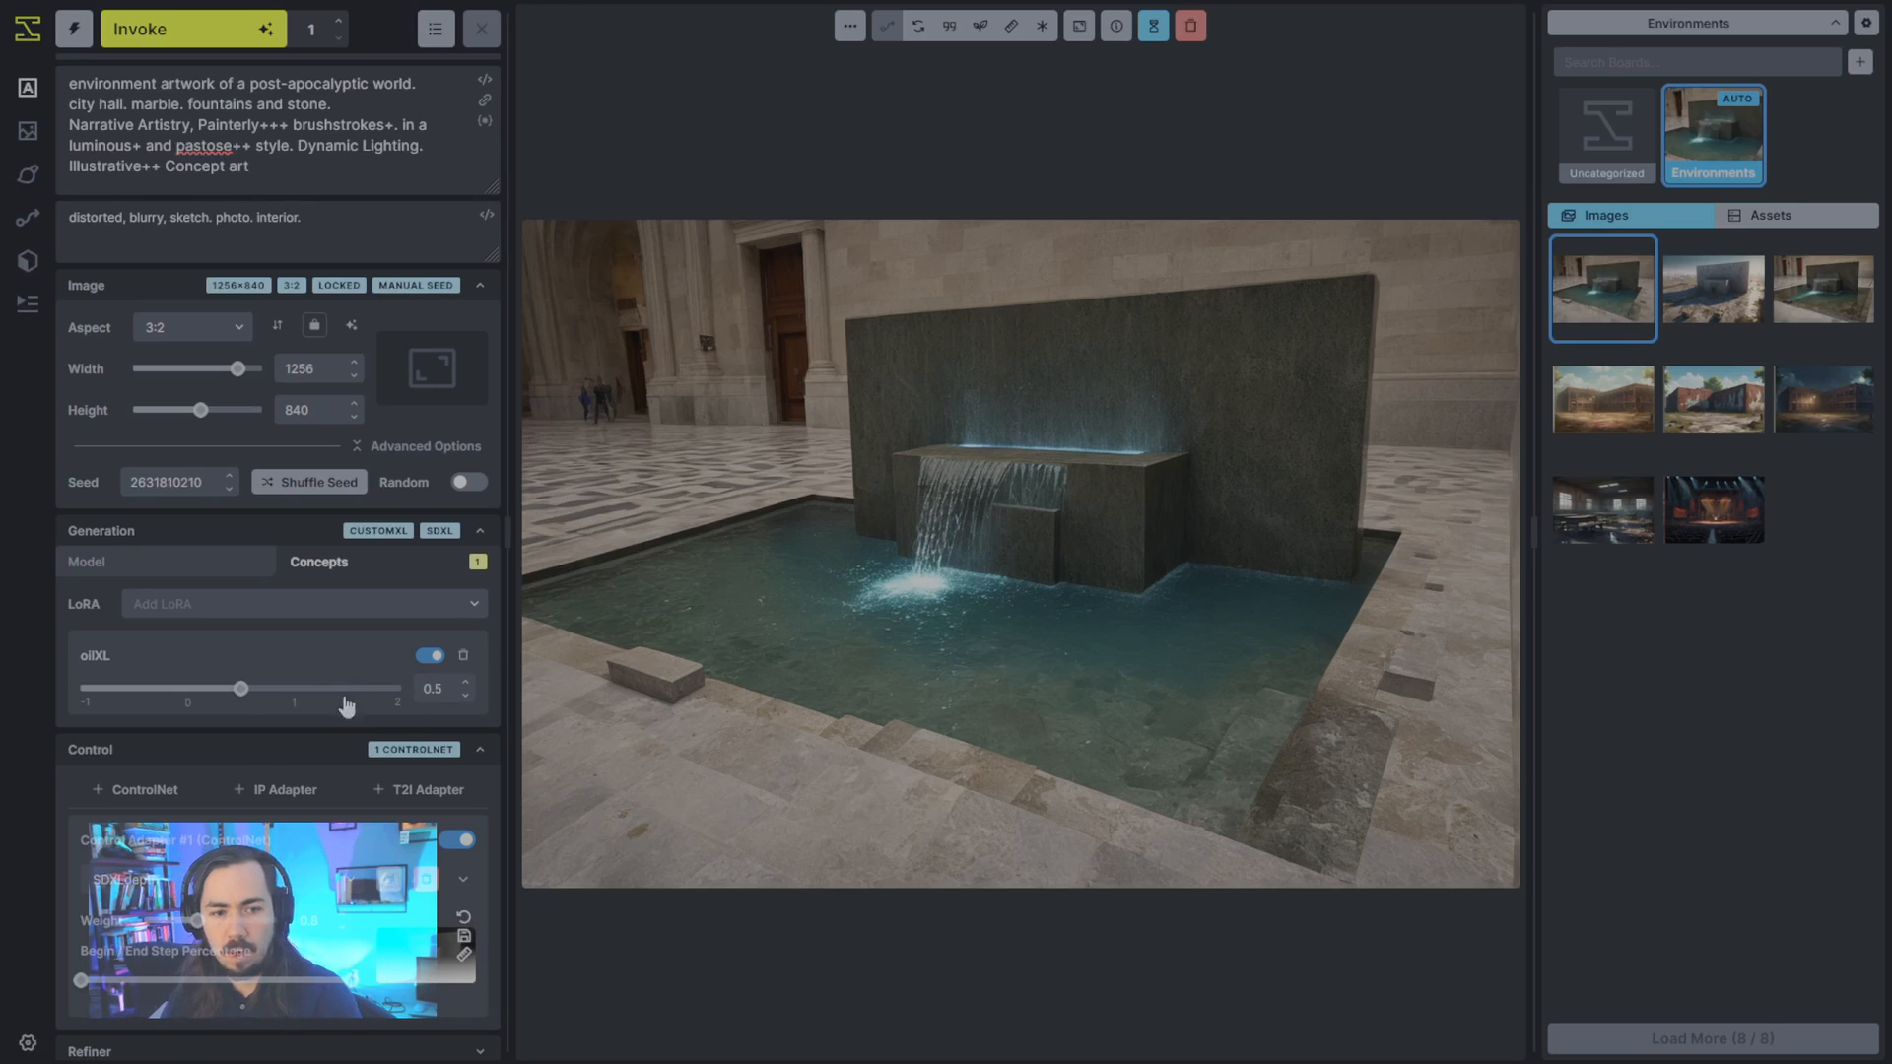
pyautogui.moveTo(241, 688); pyautogui.dragTo(287, 693)
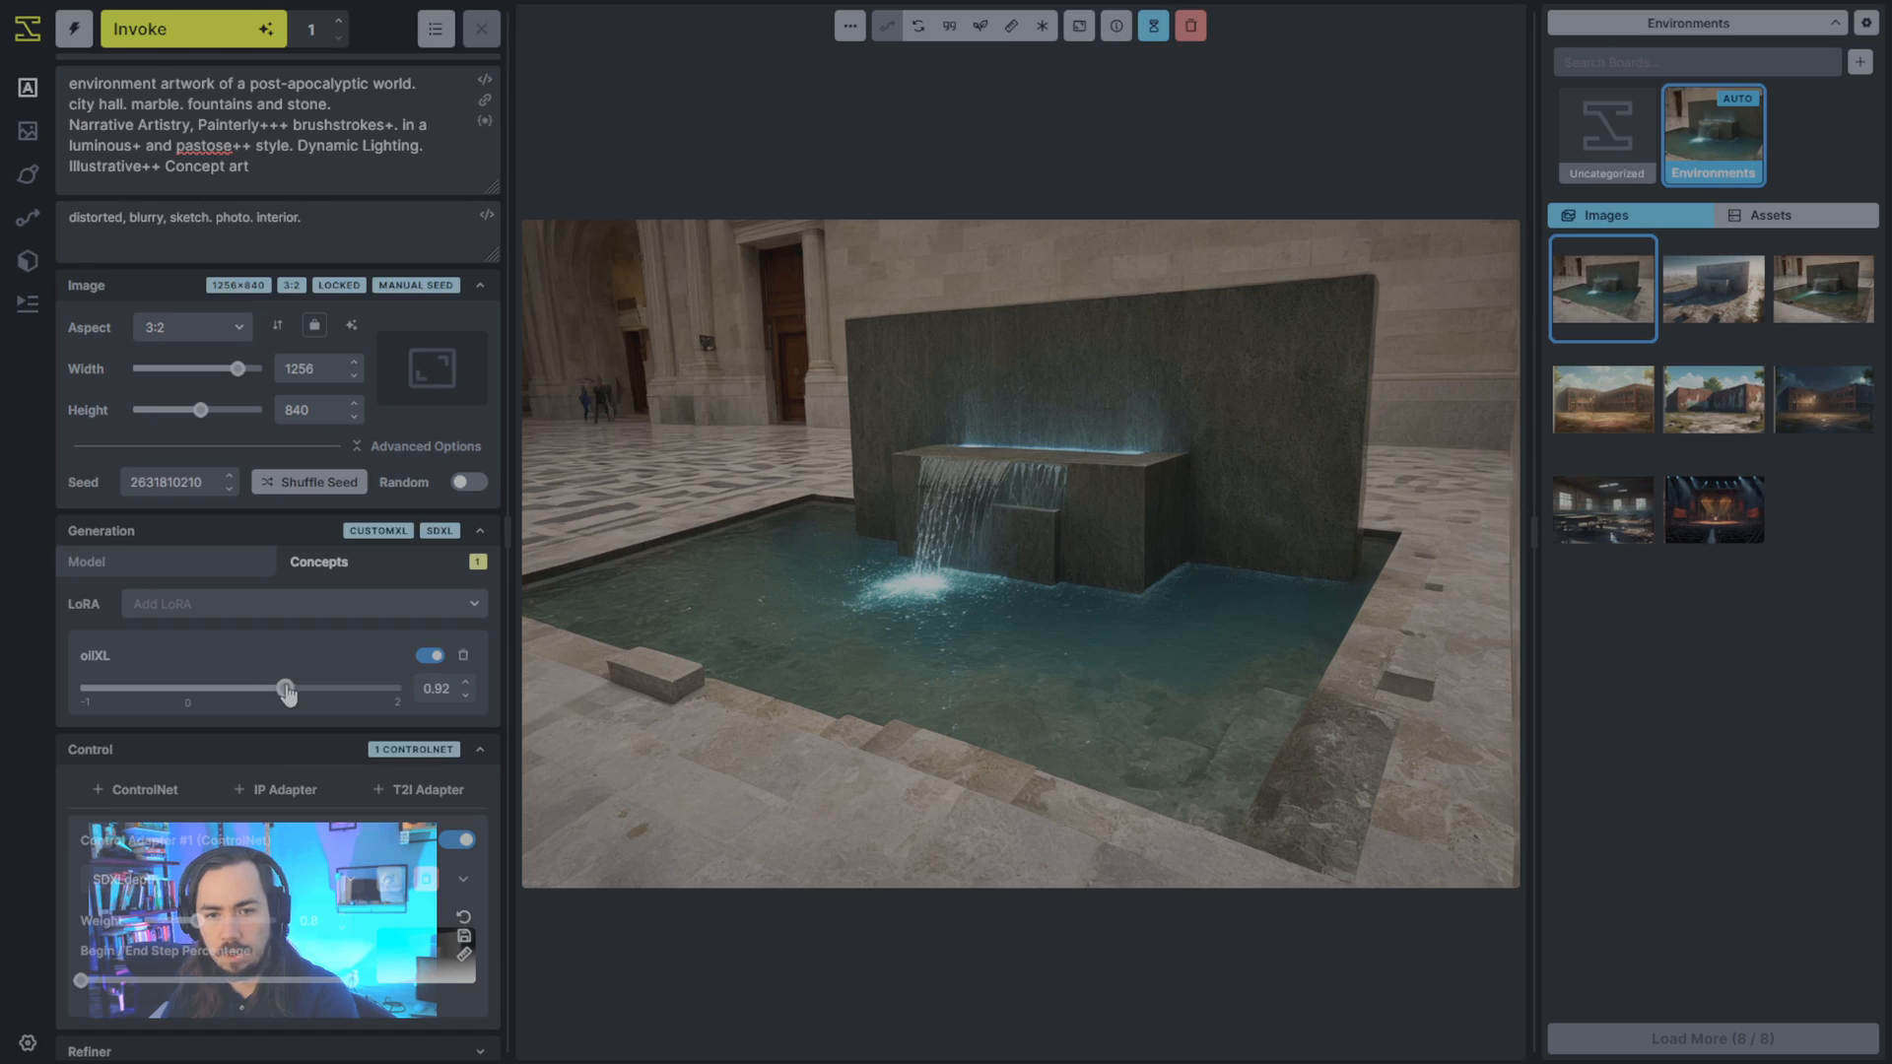
pyautogui.hotkey('ctrl', 'Return')
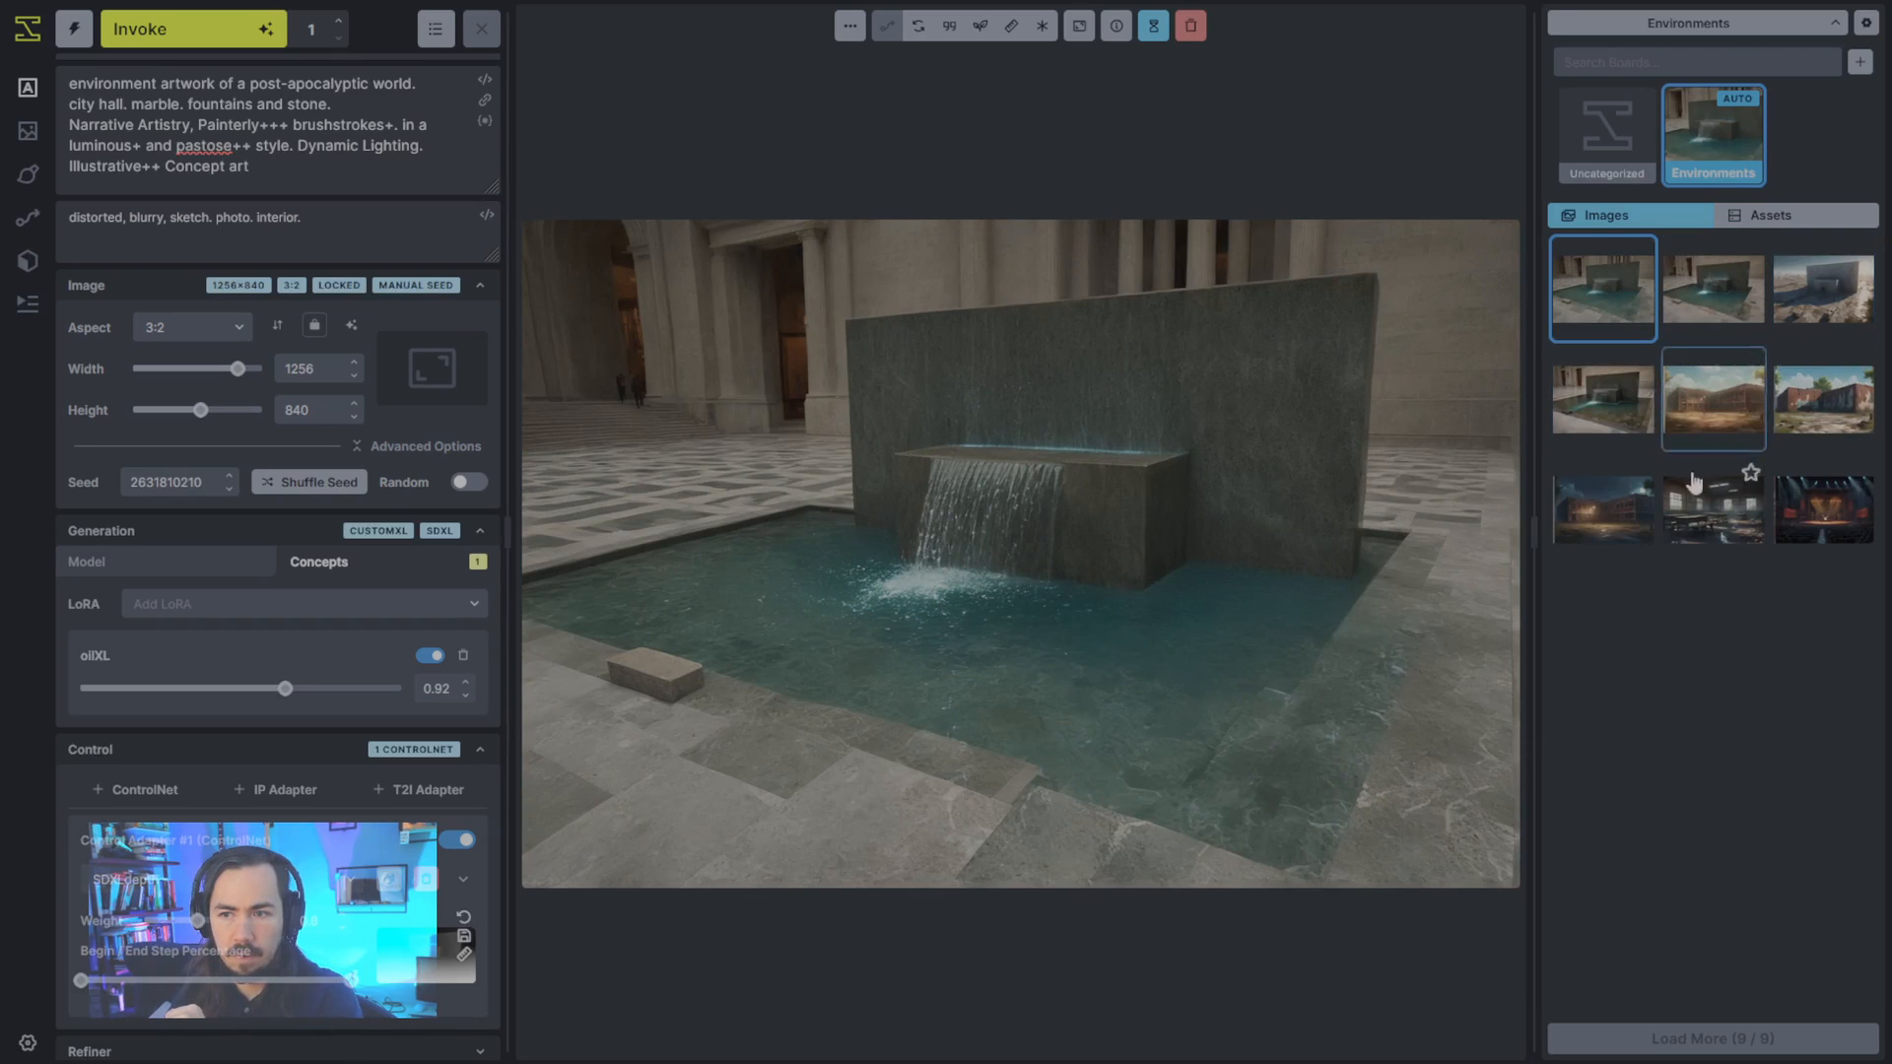
# - Compare the original fountain image with the newest LoRA version, and generate another with the oilXL weight at 1.52
pyautogui.click(1626, 431)
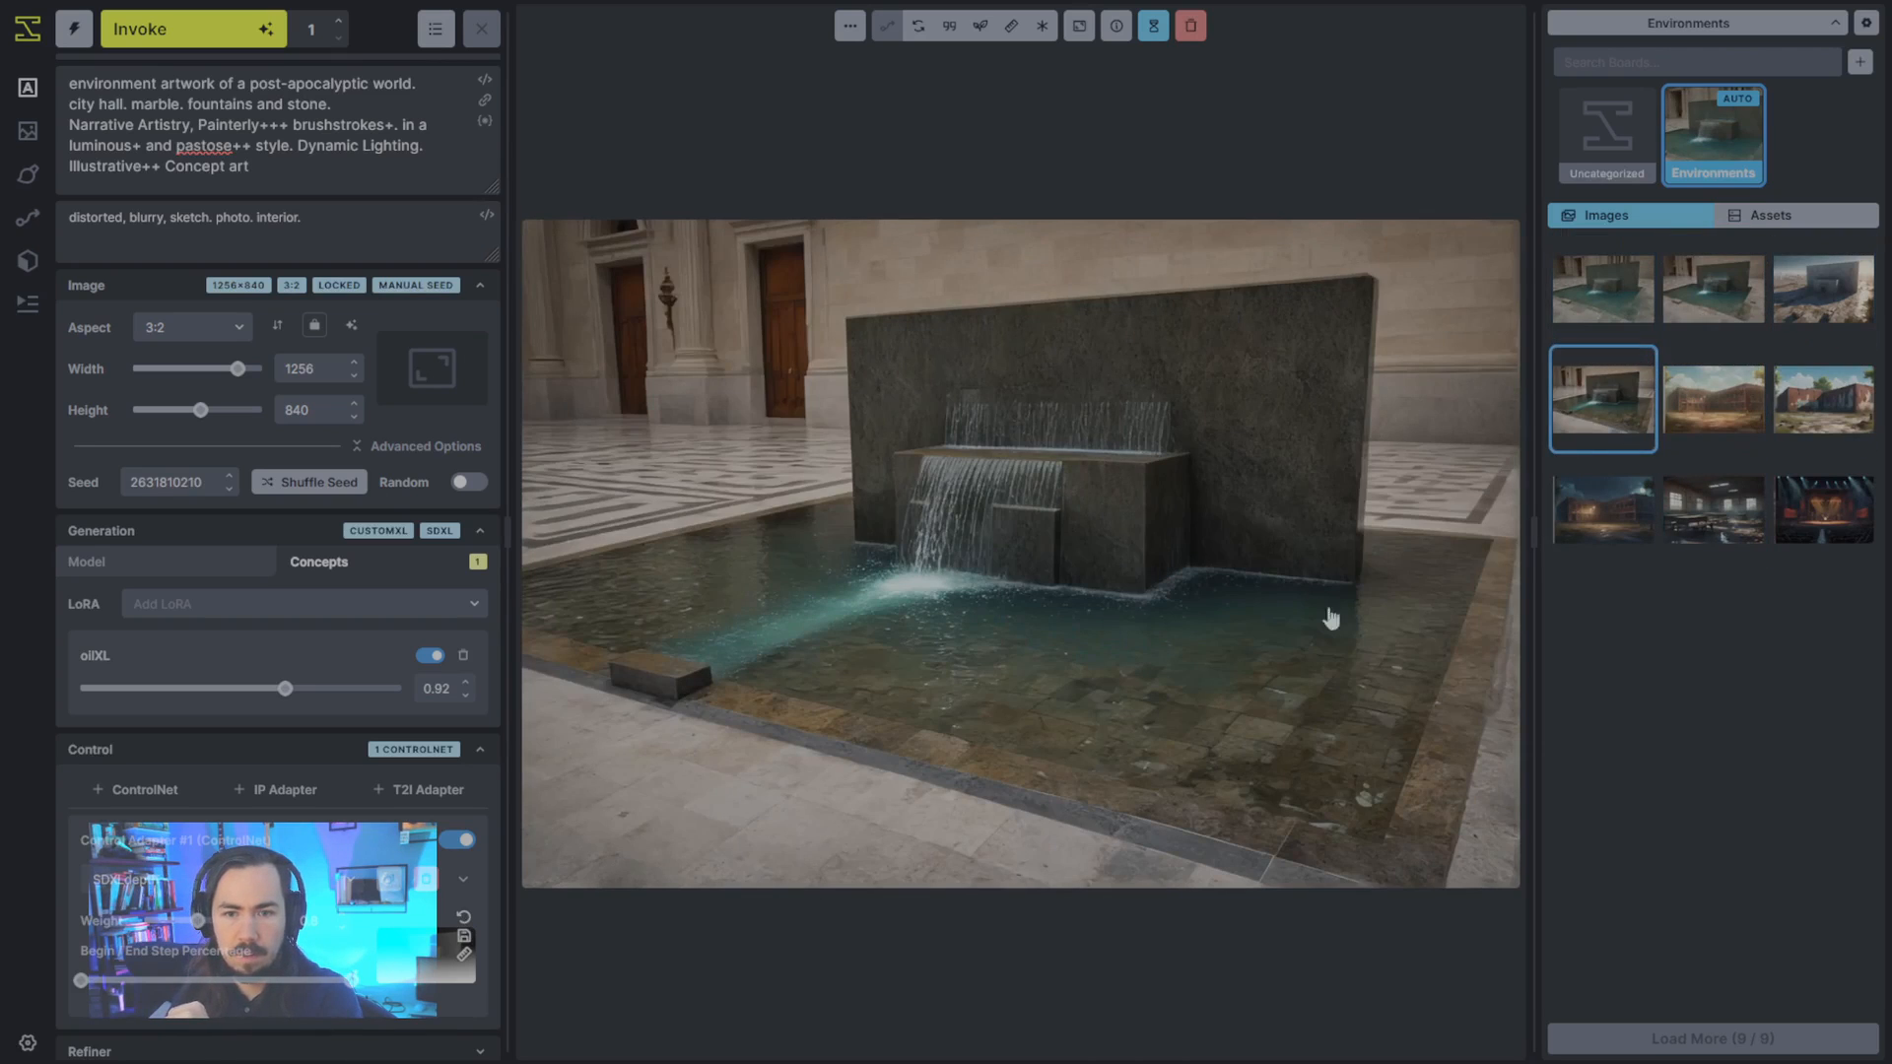
pyautogui.click(1614, 323)
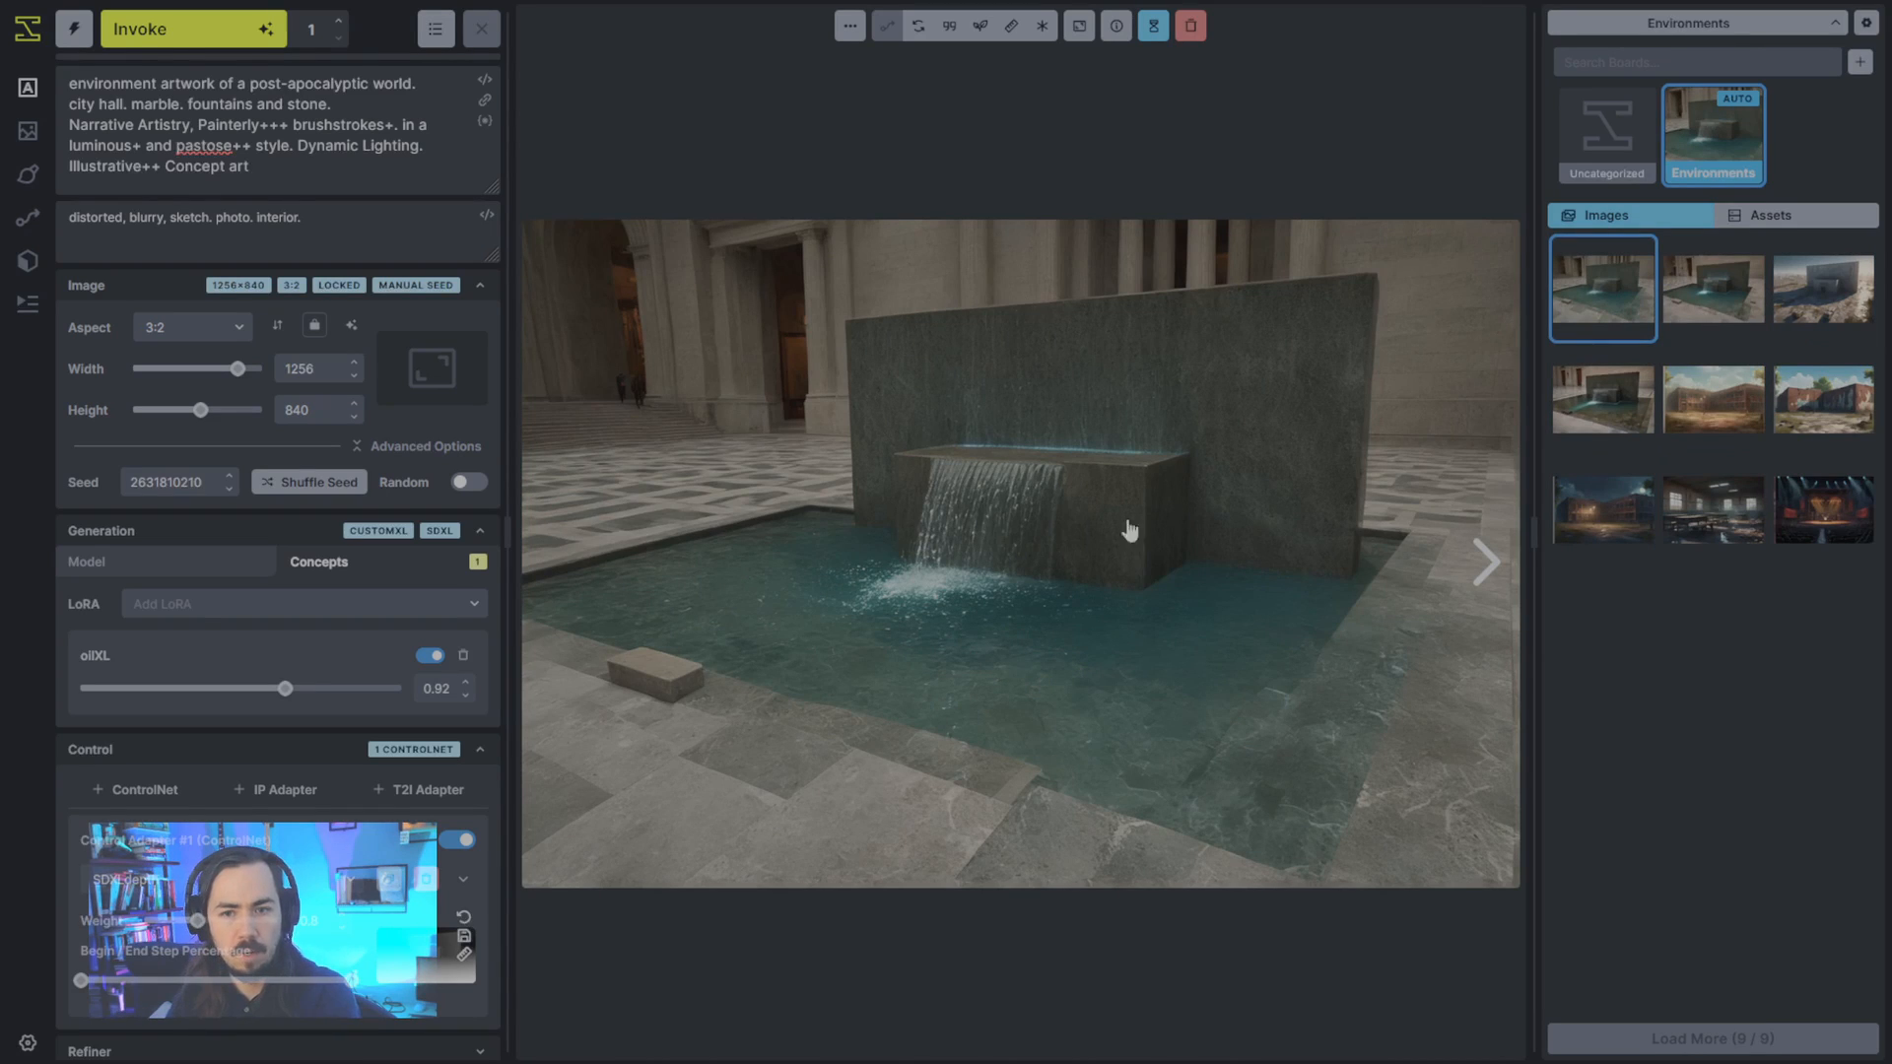
pyautogui.click(337, 689)
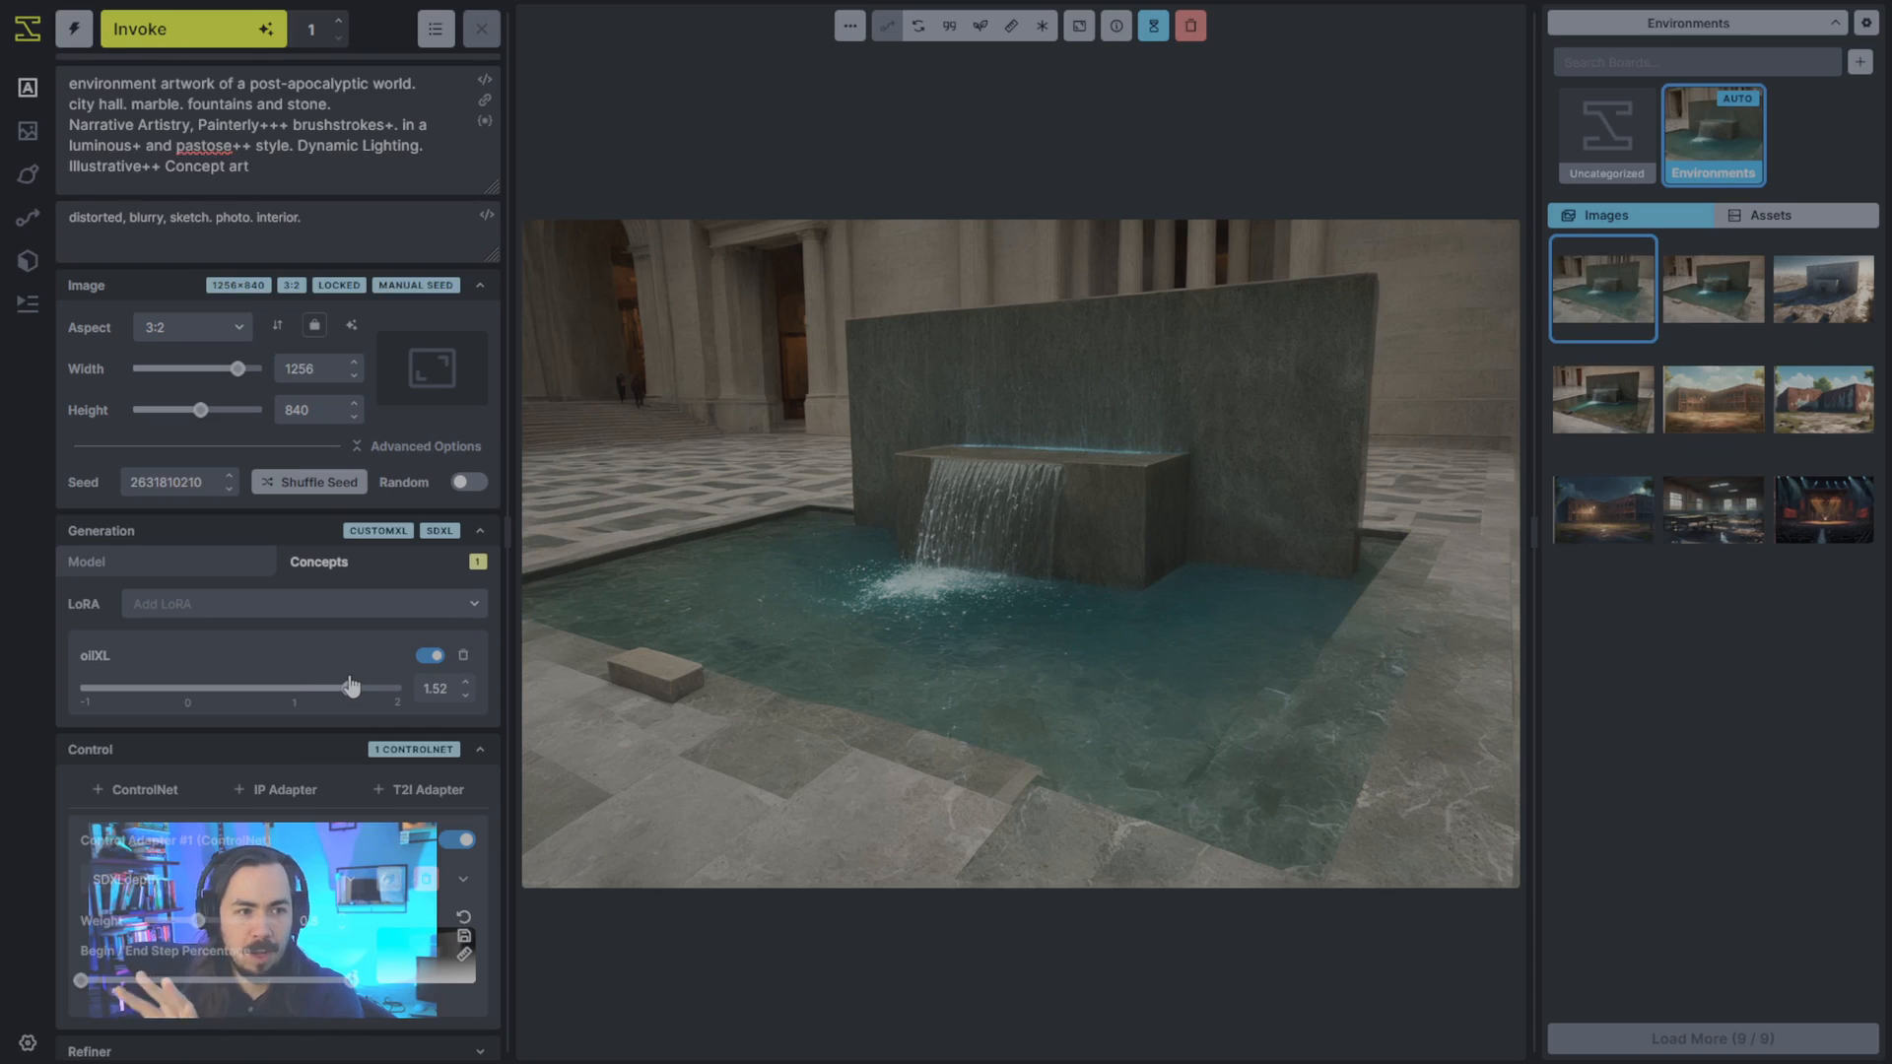
pyautogui.click(244, 43)
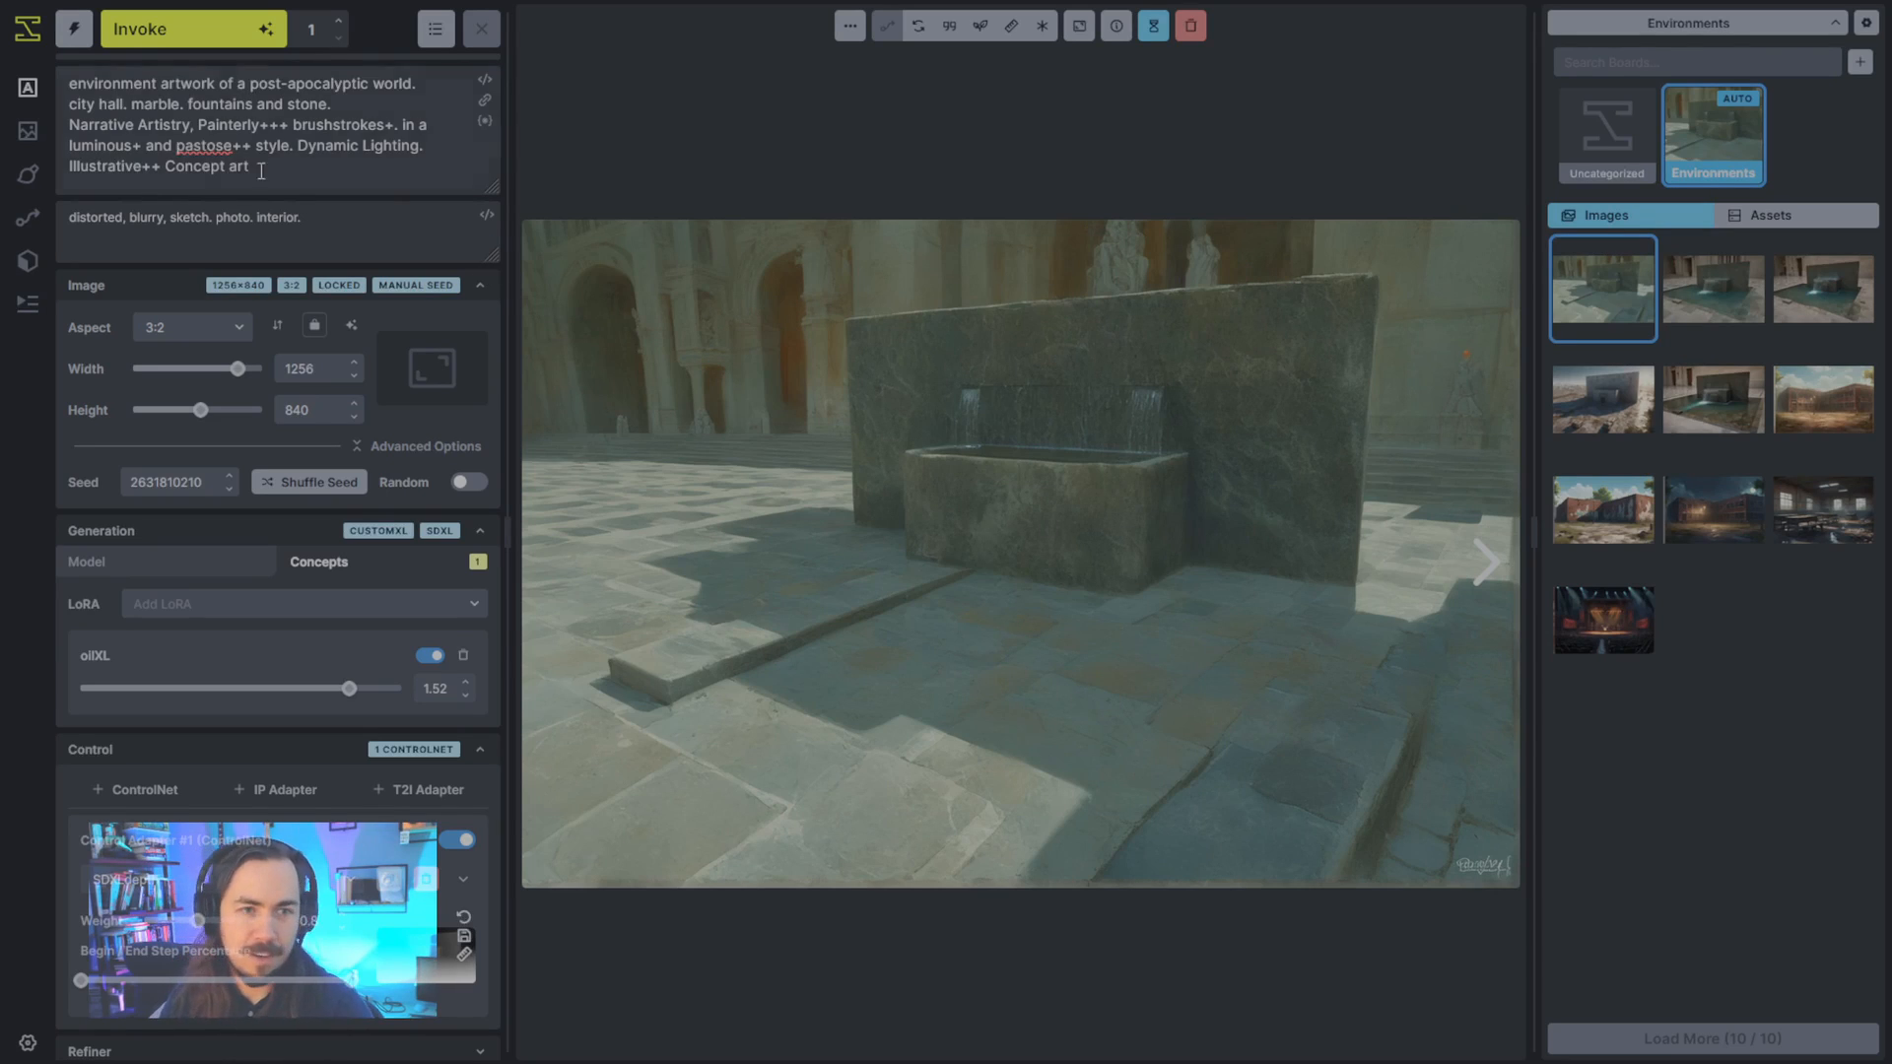
# - Remove the oilXL LoRA from the generation concepts and return to the model settings
pyautogui.moveTo(235, 146); pyautogui.dragTo(165, 125)
pyautogui.click(345, 161)
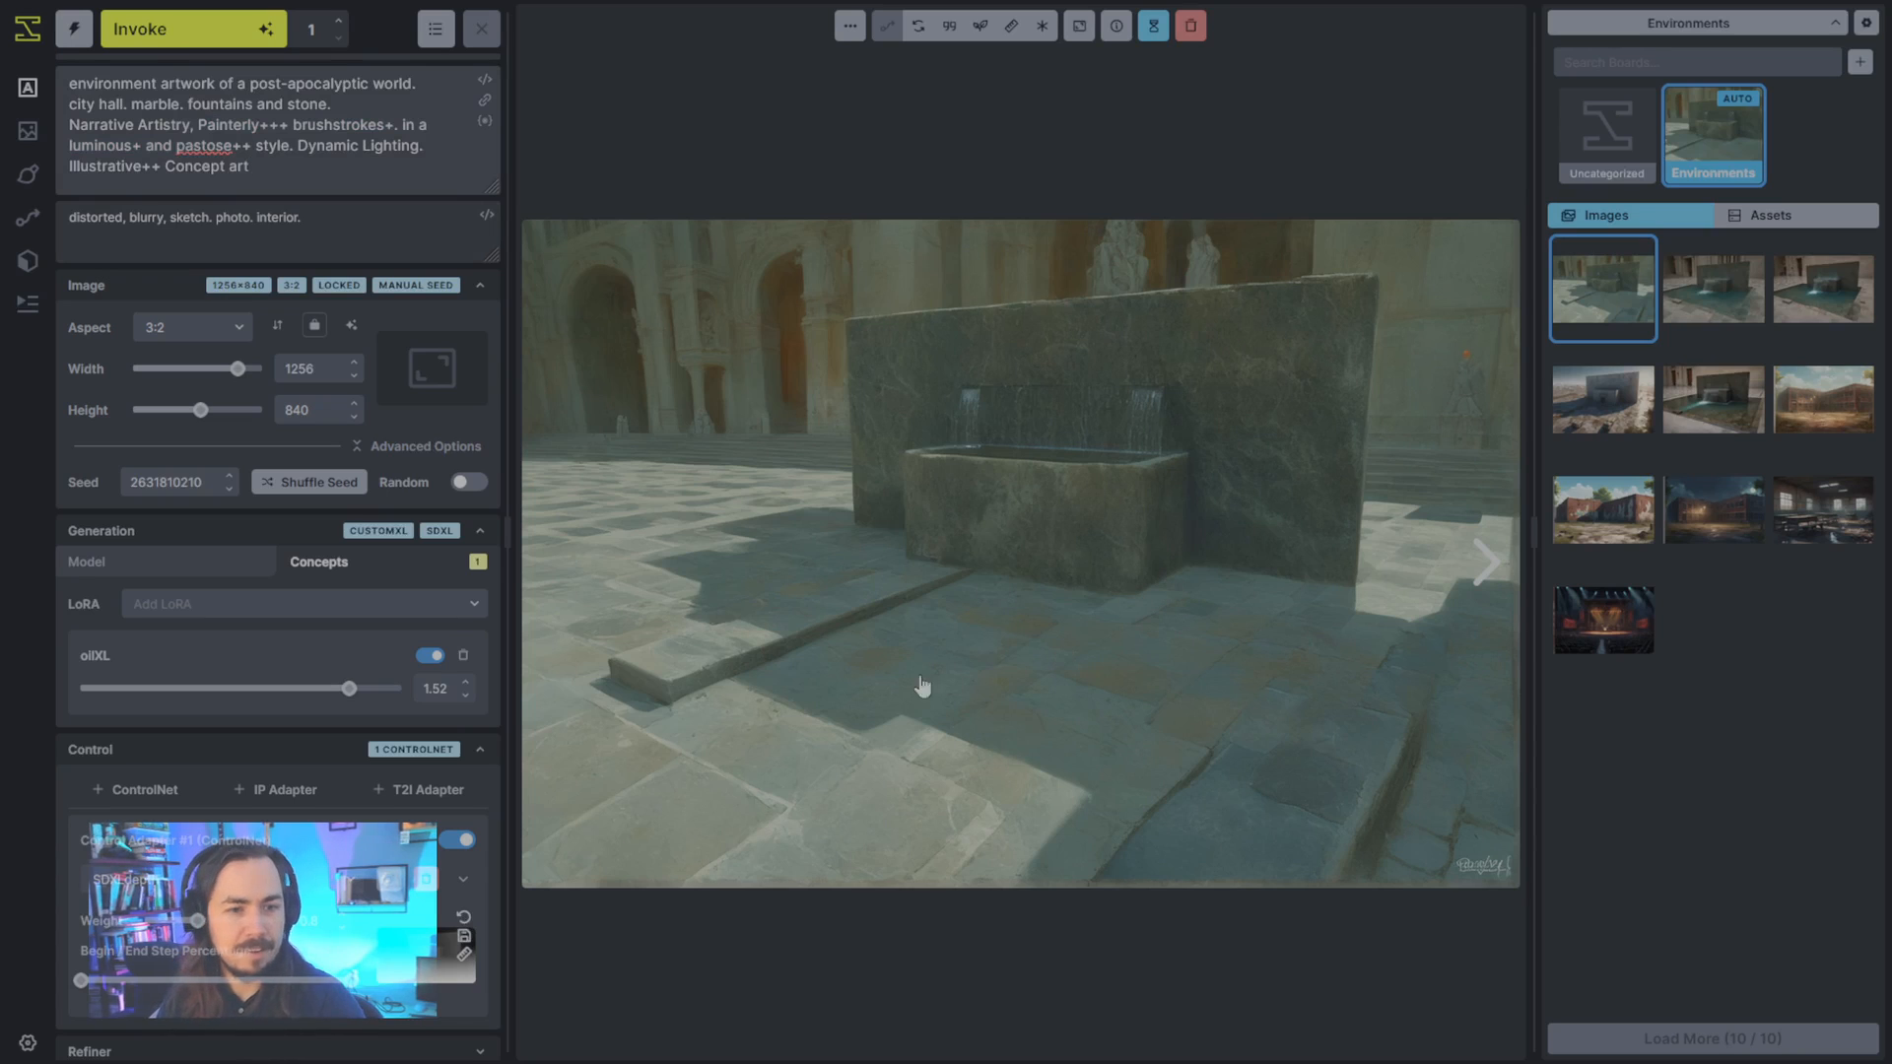
pyautogui.click(460, 655)
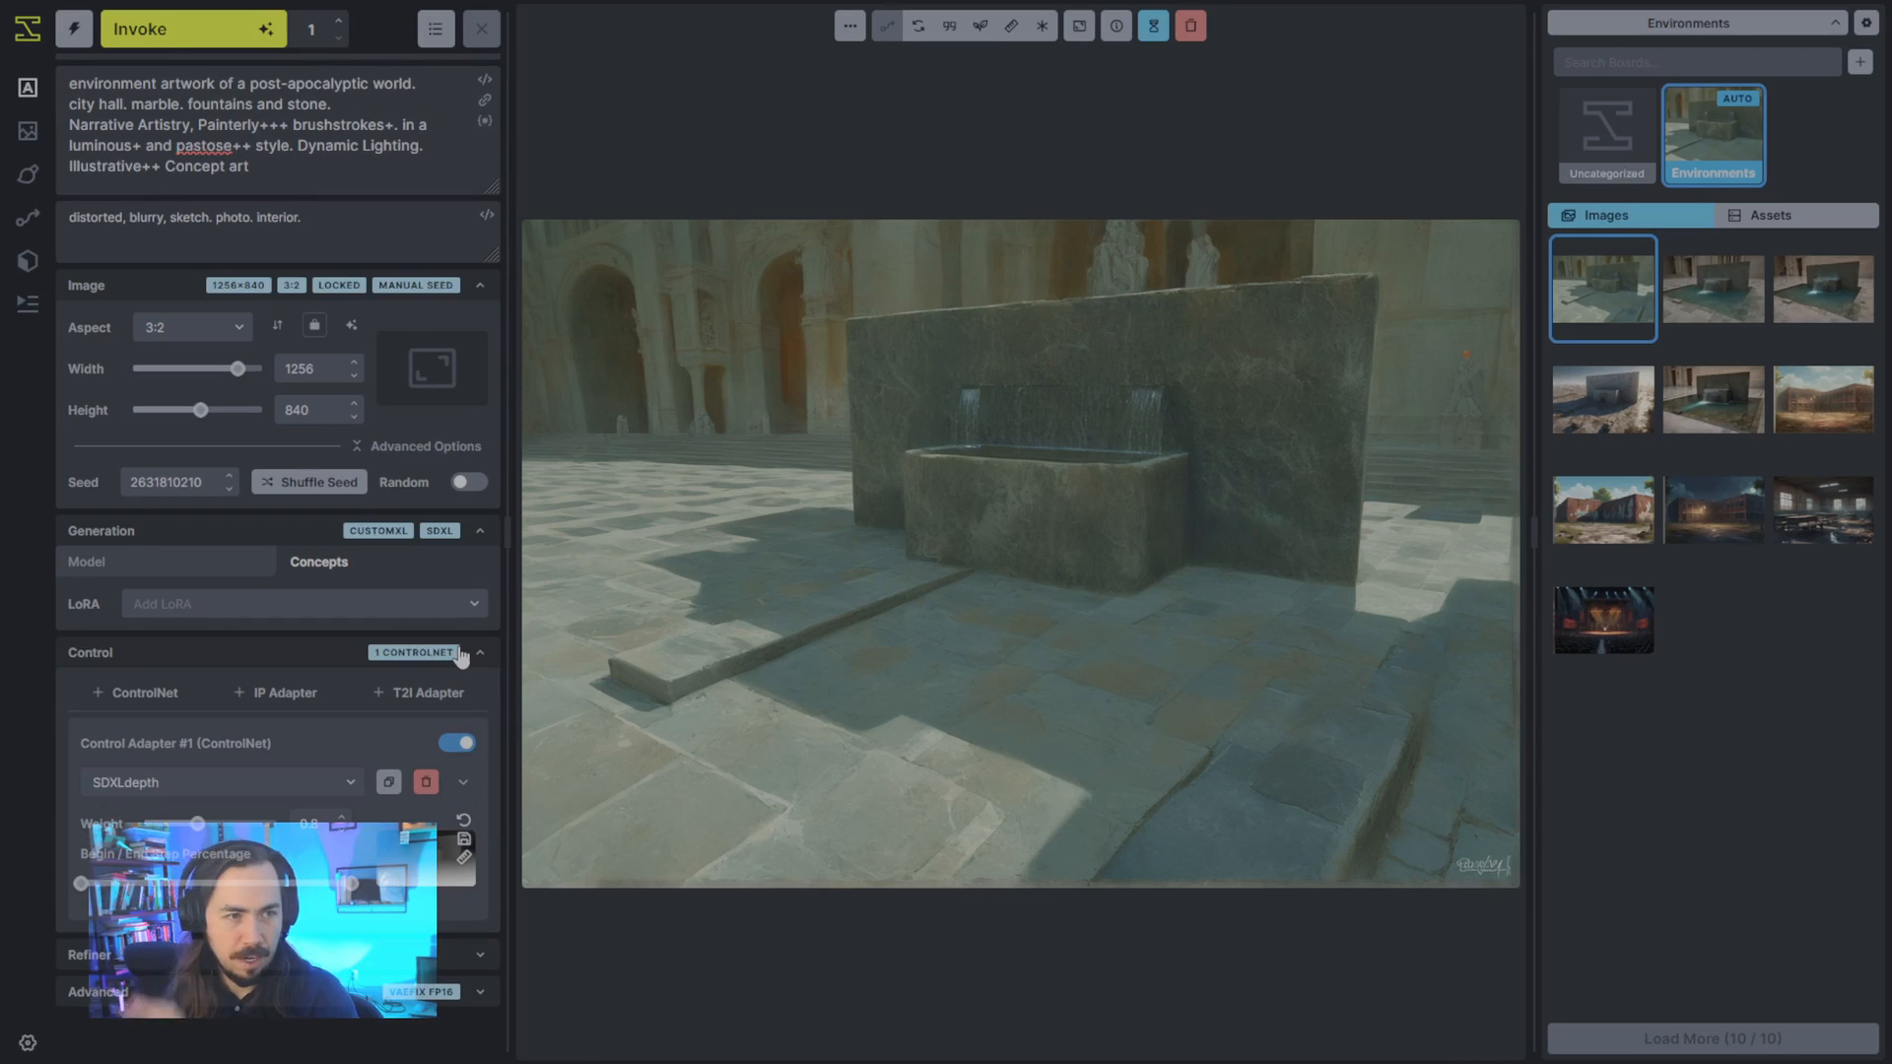
pyautogui.click(255, 568)
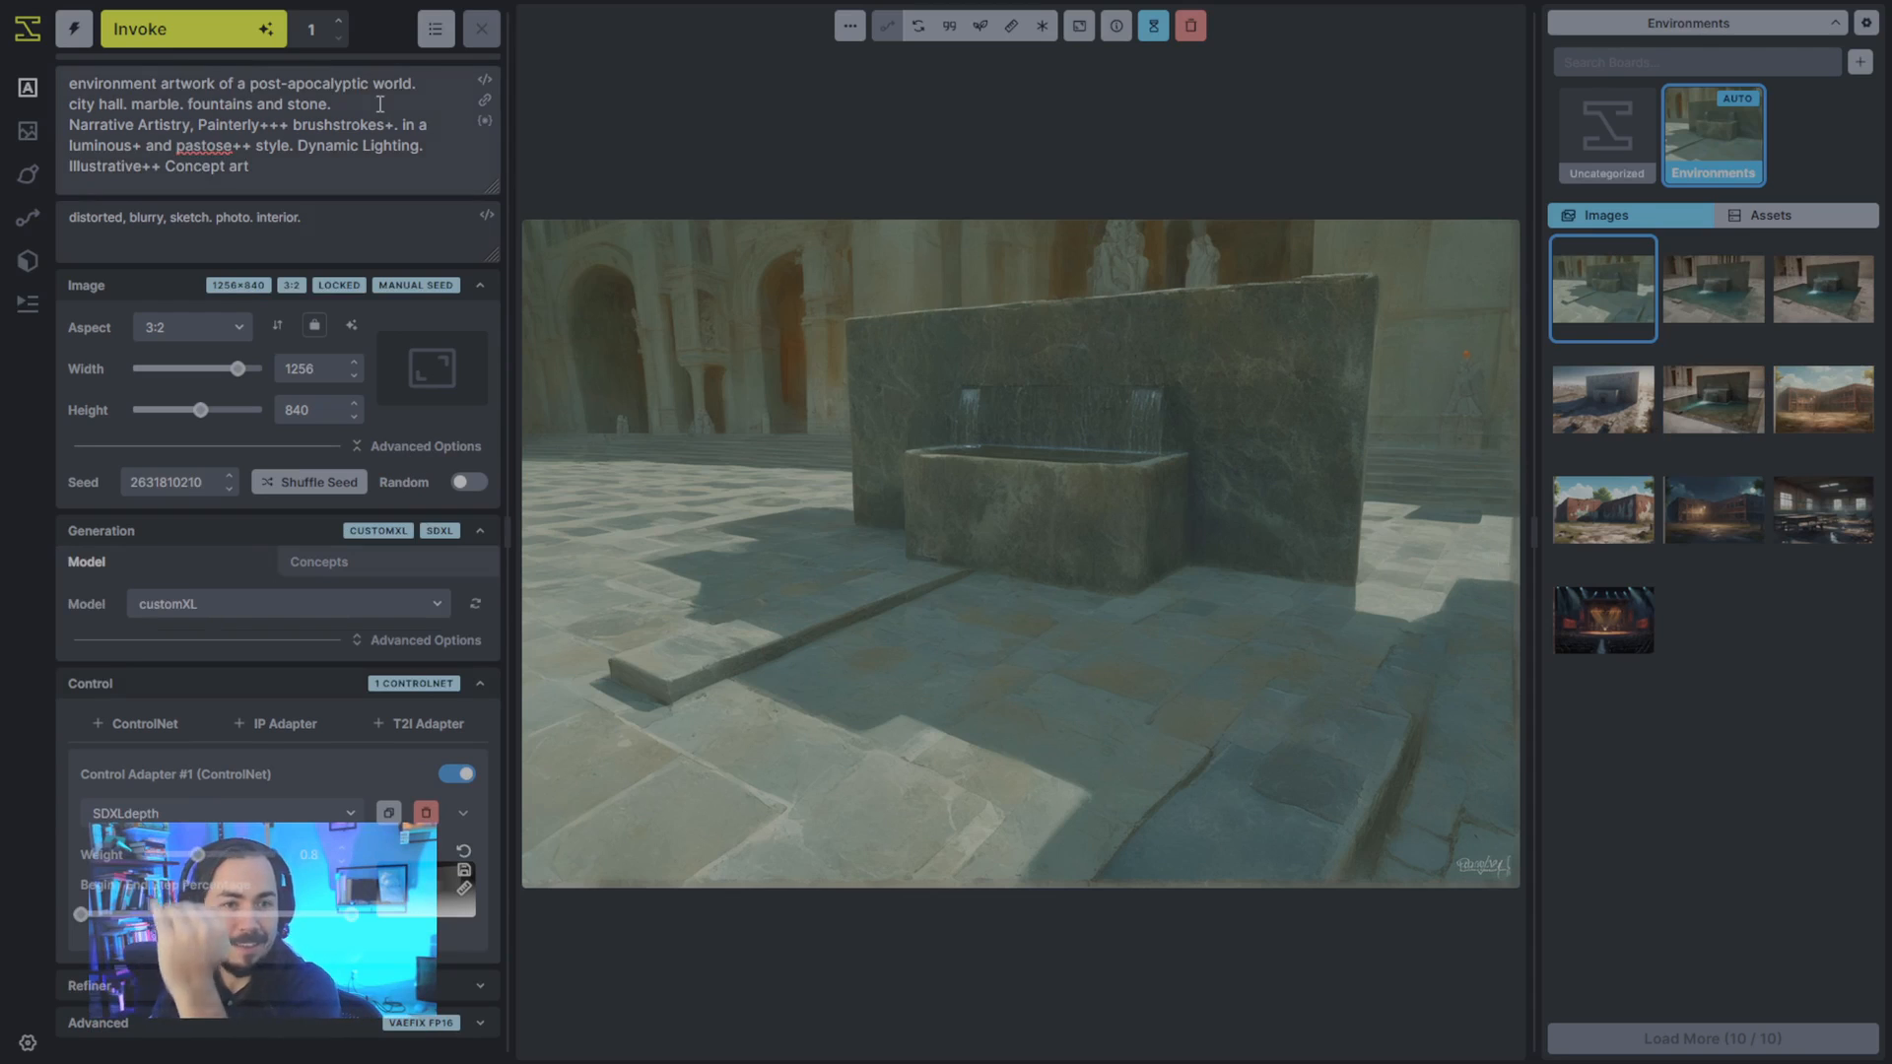
# - Compare the desolate city hall image with the original fountain image against the prompt's city hall and fountain wording
pyautogui.moveTo(335, 112); pyautogui.dragTo(100, 104)
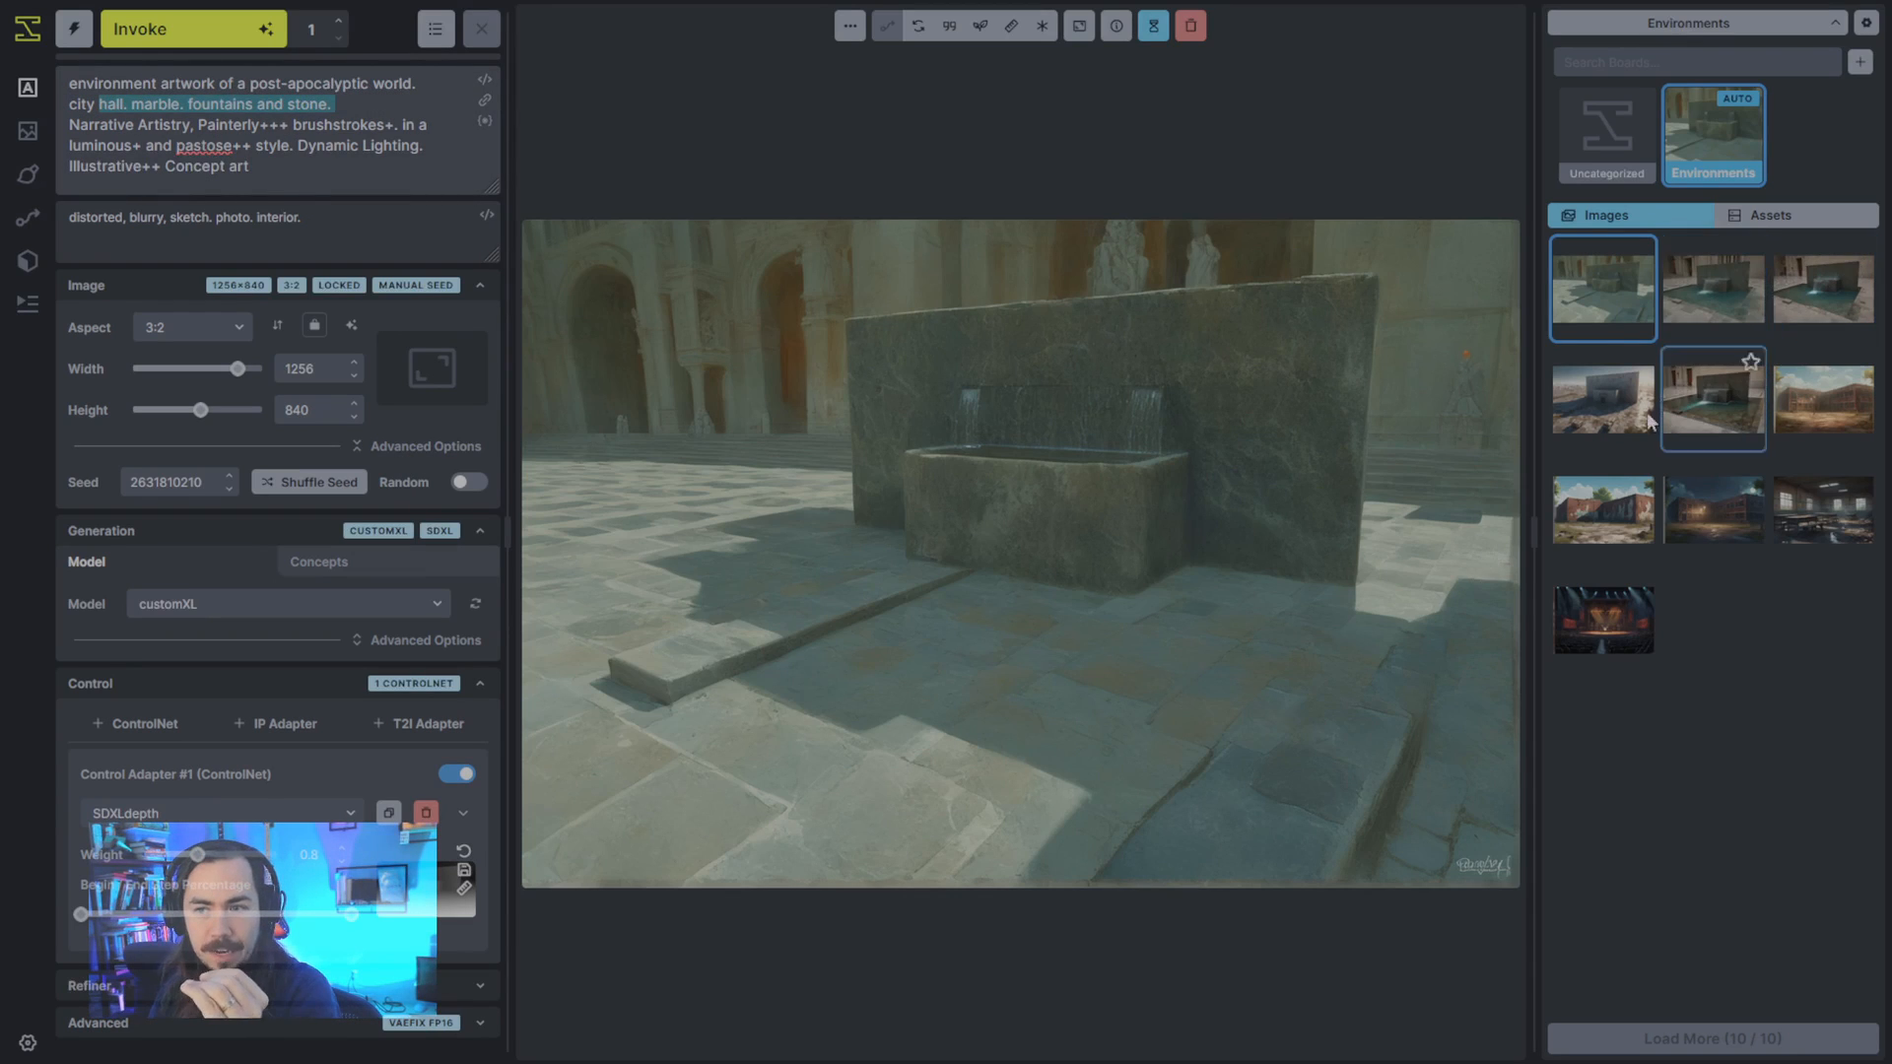
pyautogui.click(1599, 445)
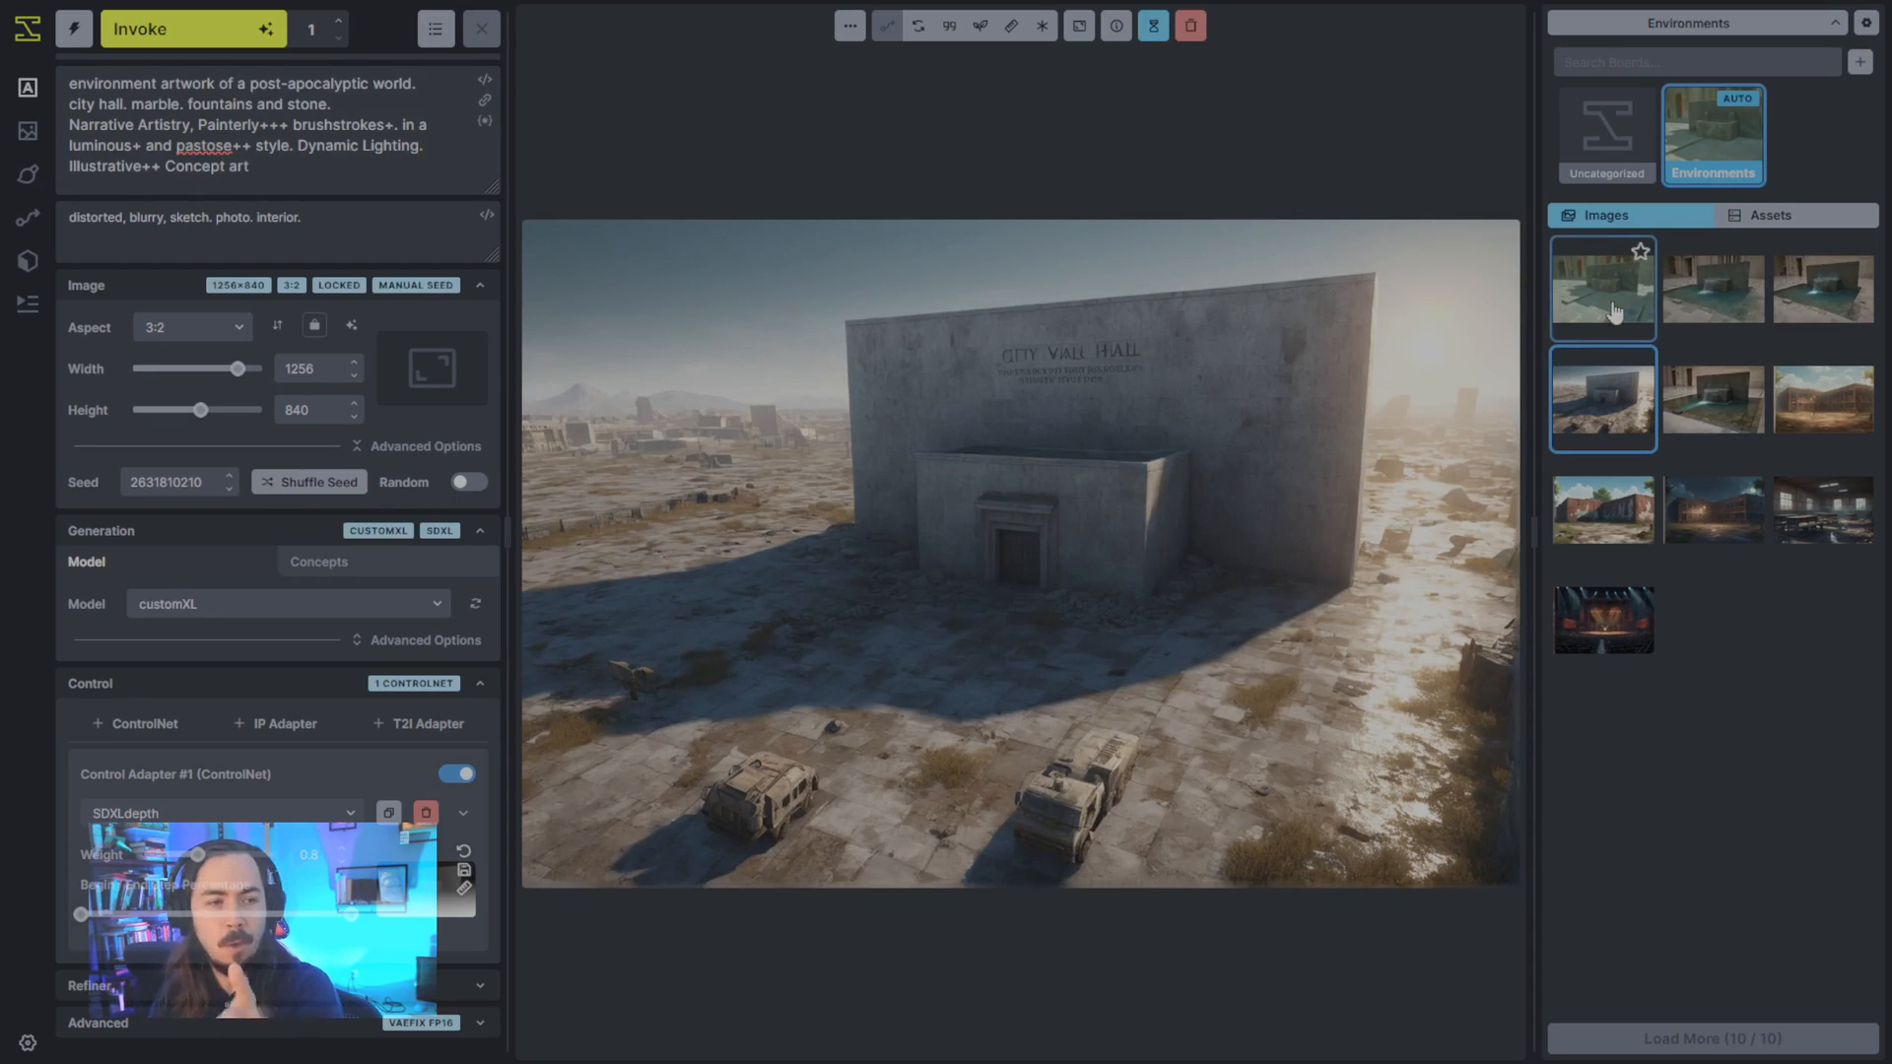
pyautogui.click(1718, 402)
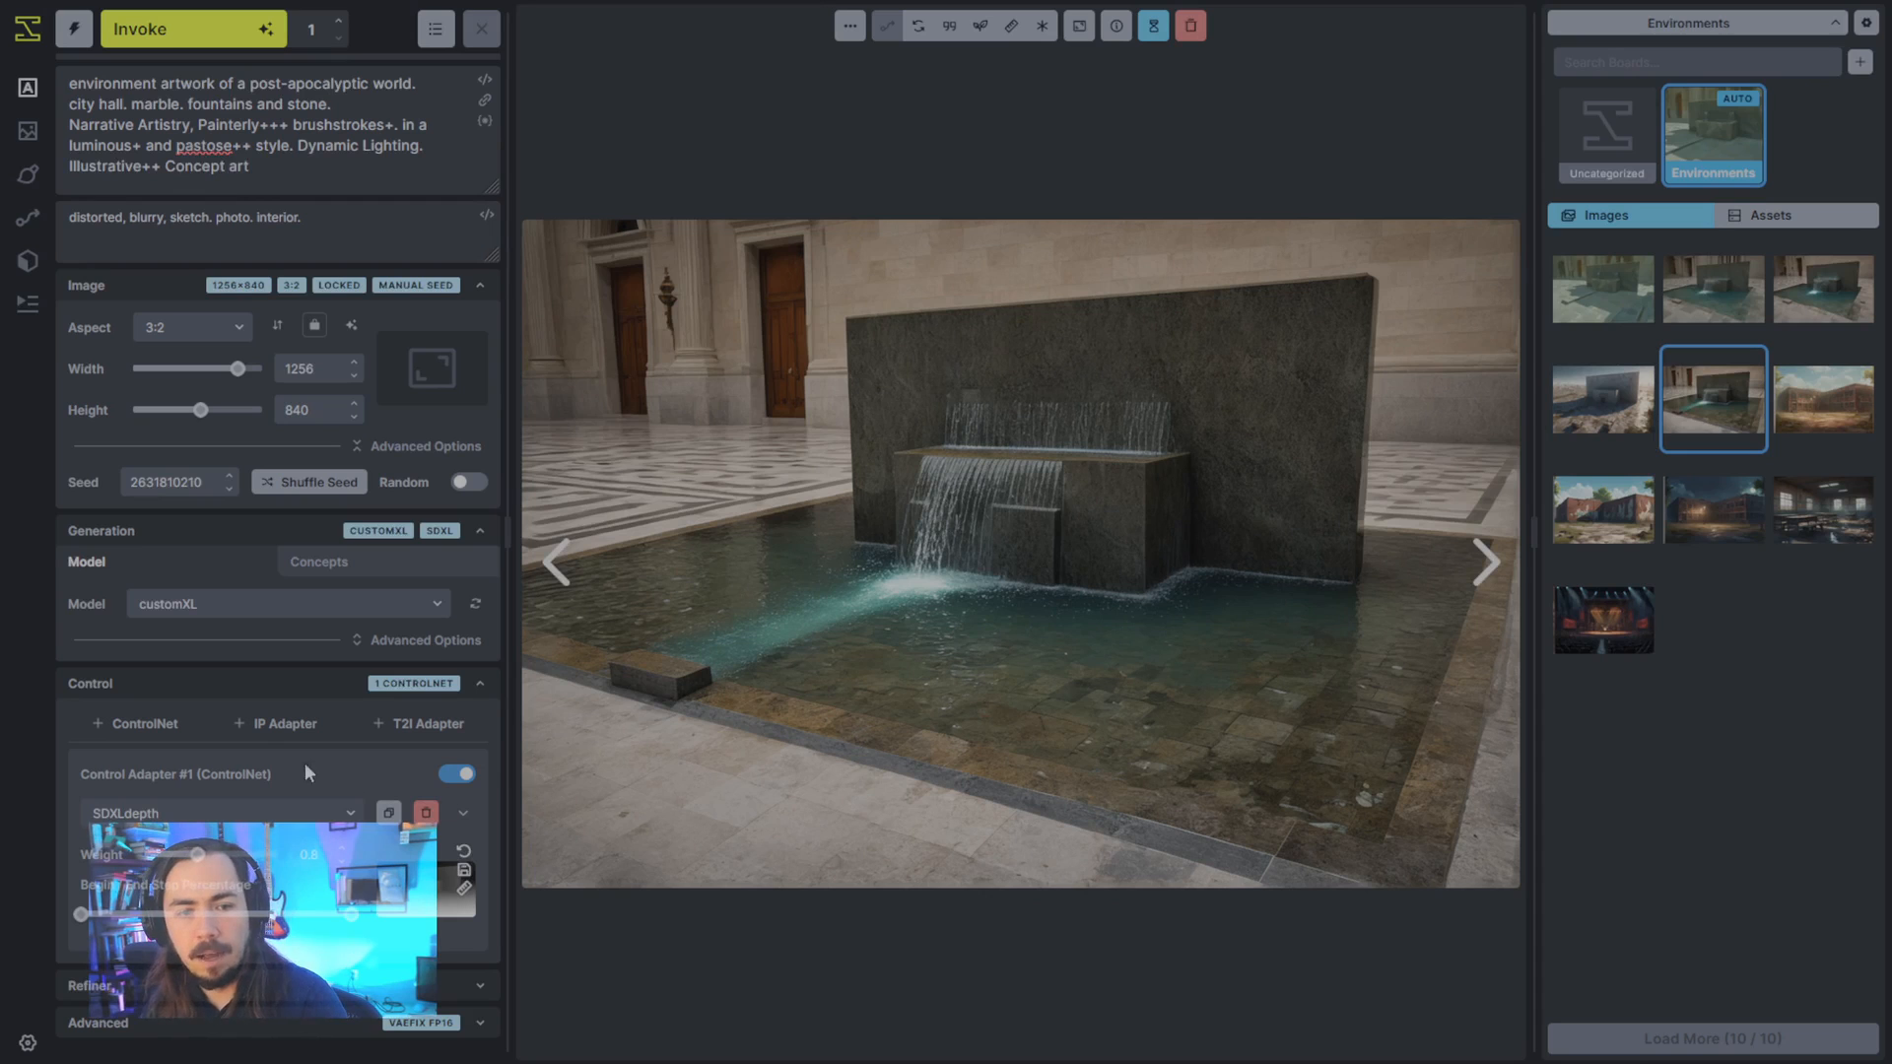
# - Add an IP Adapter that uses the daytime brick school image at weight 0.5, and generate a new image
pyautogui.click(273, 726)
pyautogui.scroll(-2, 217, 769)
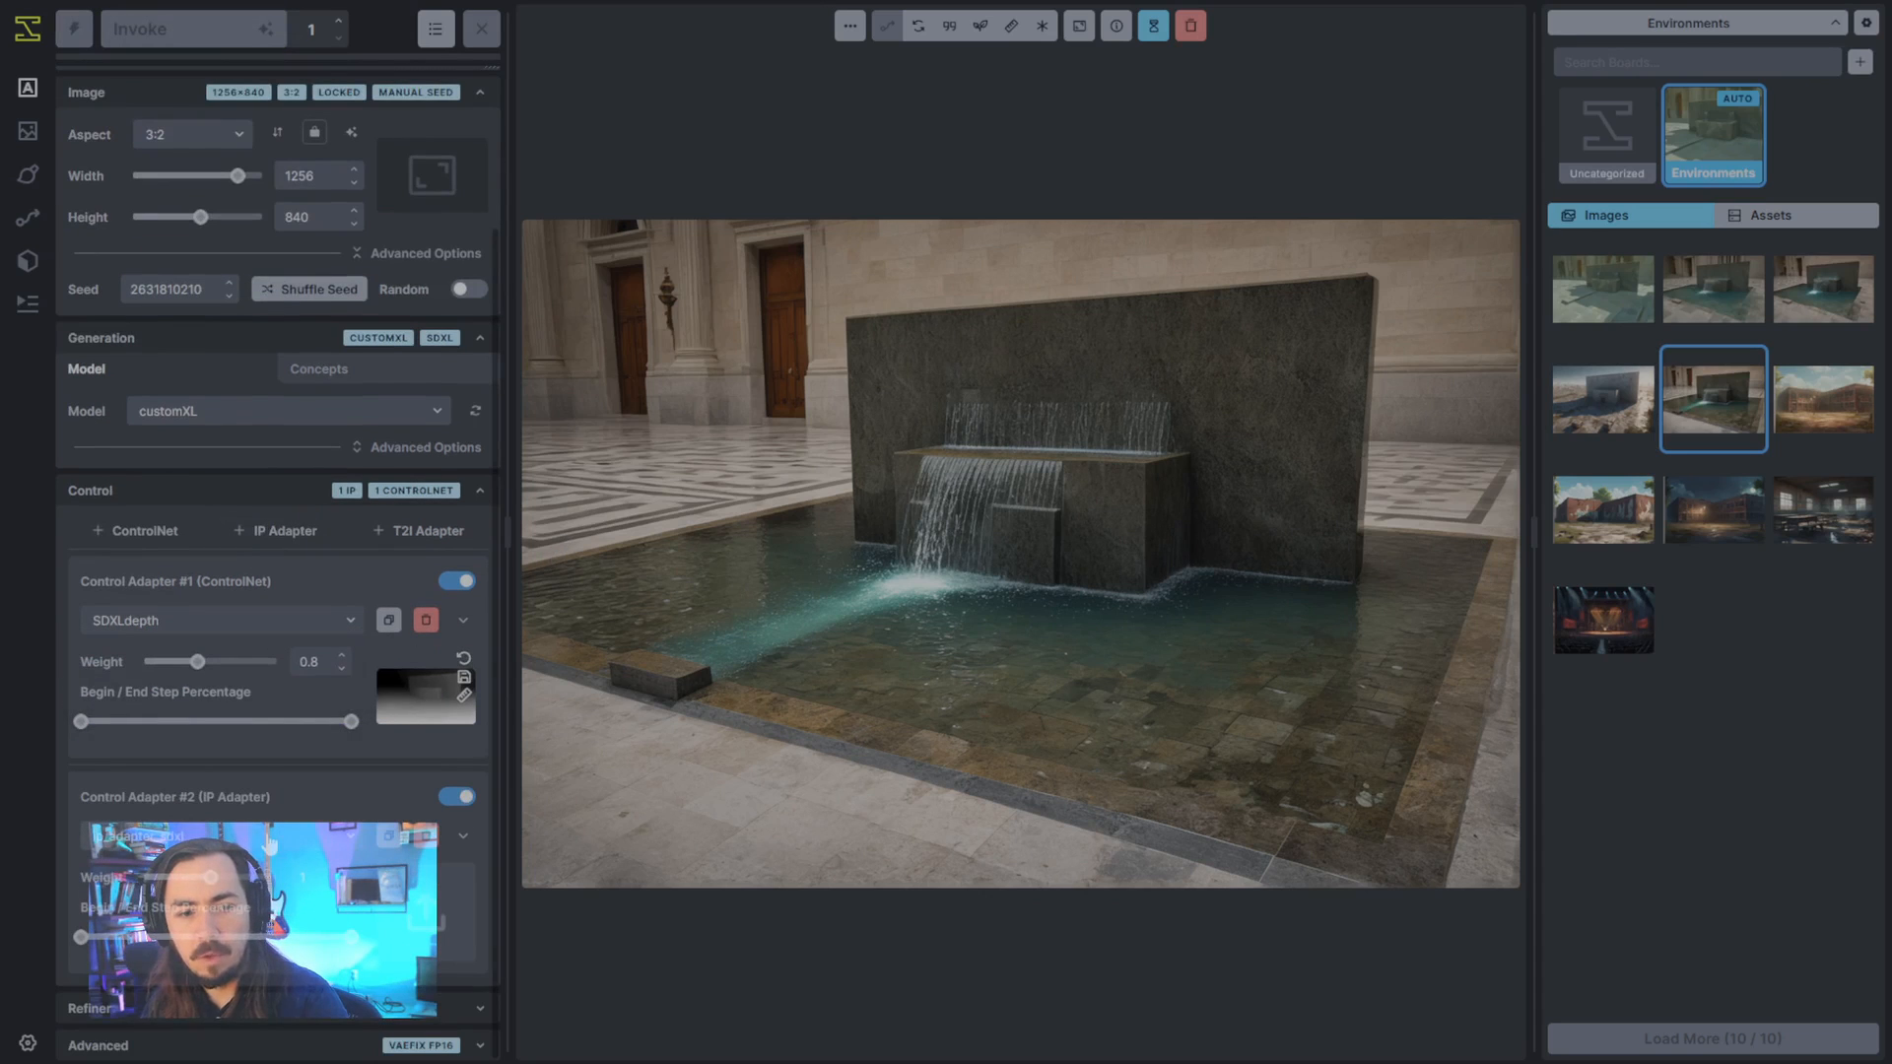
pyautogui.click(1616, 525)
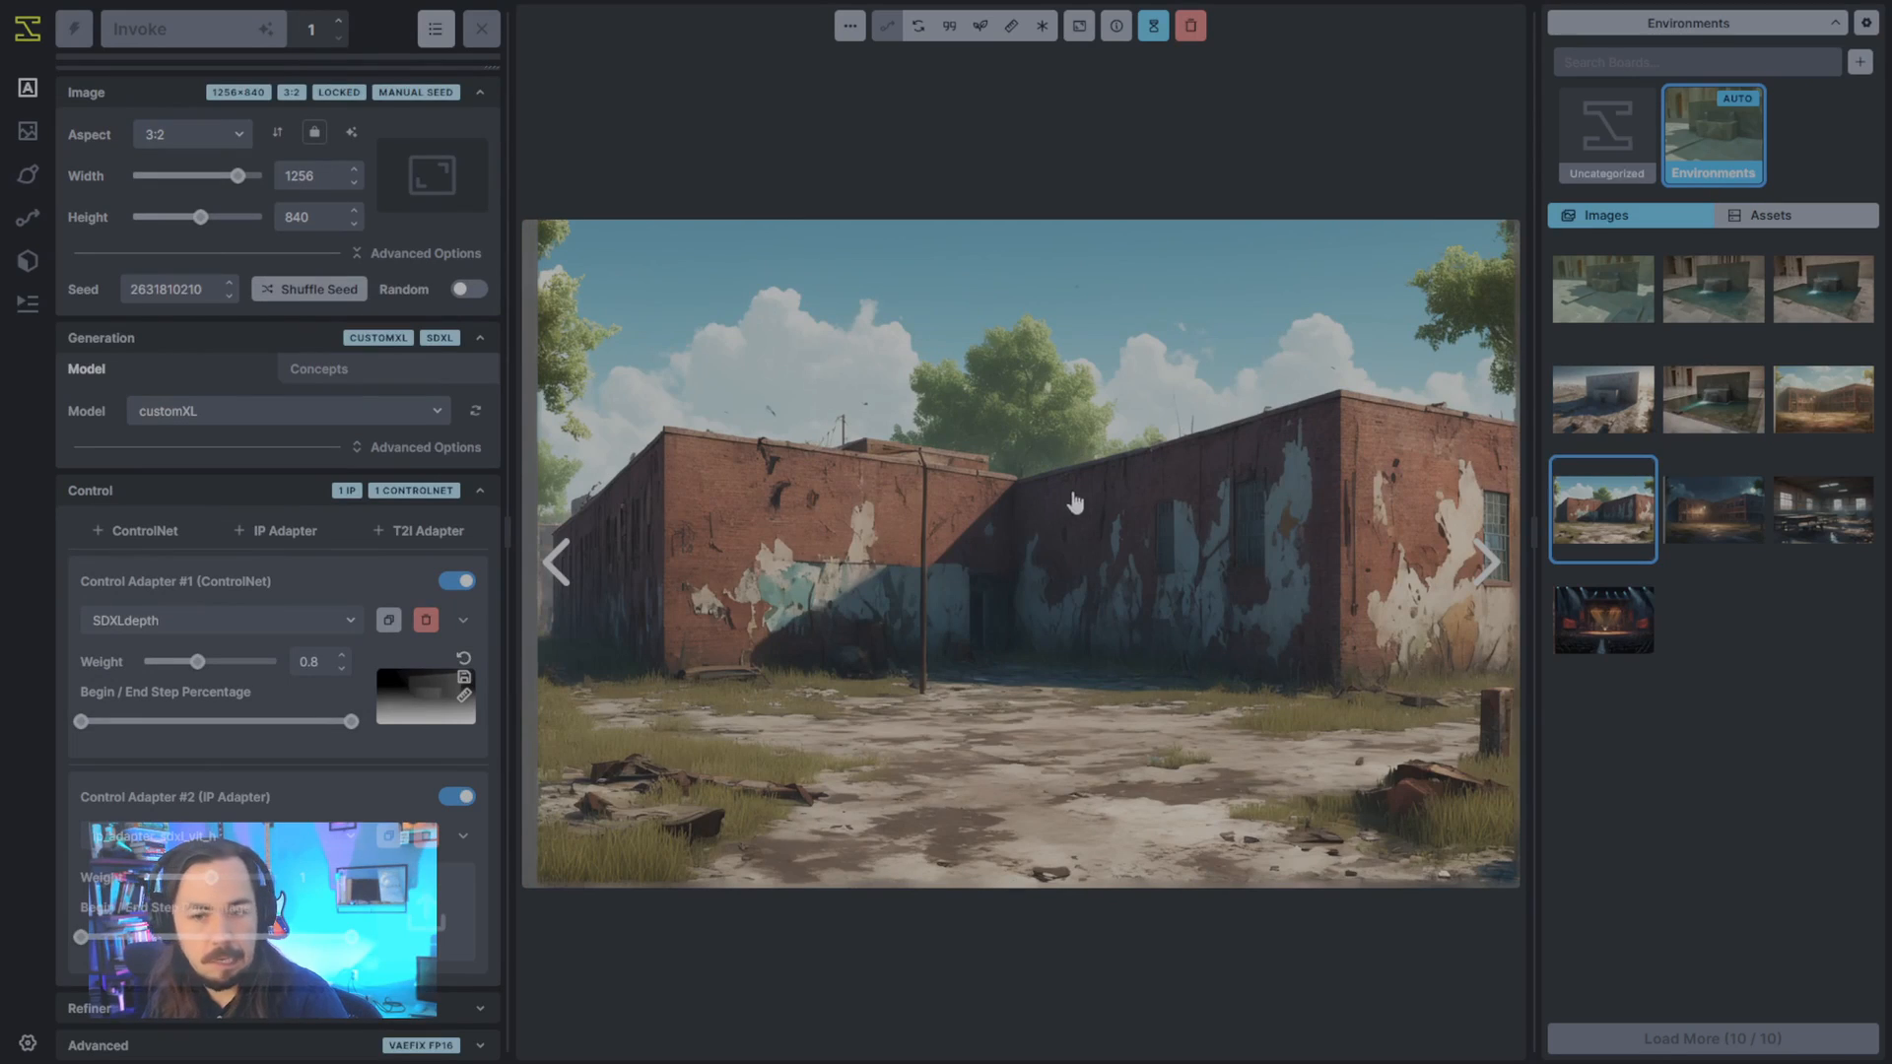
pyautogui.moveTo(1073, 499); pyautogui.dragTo(448, 912)
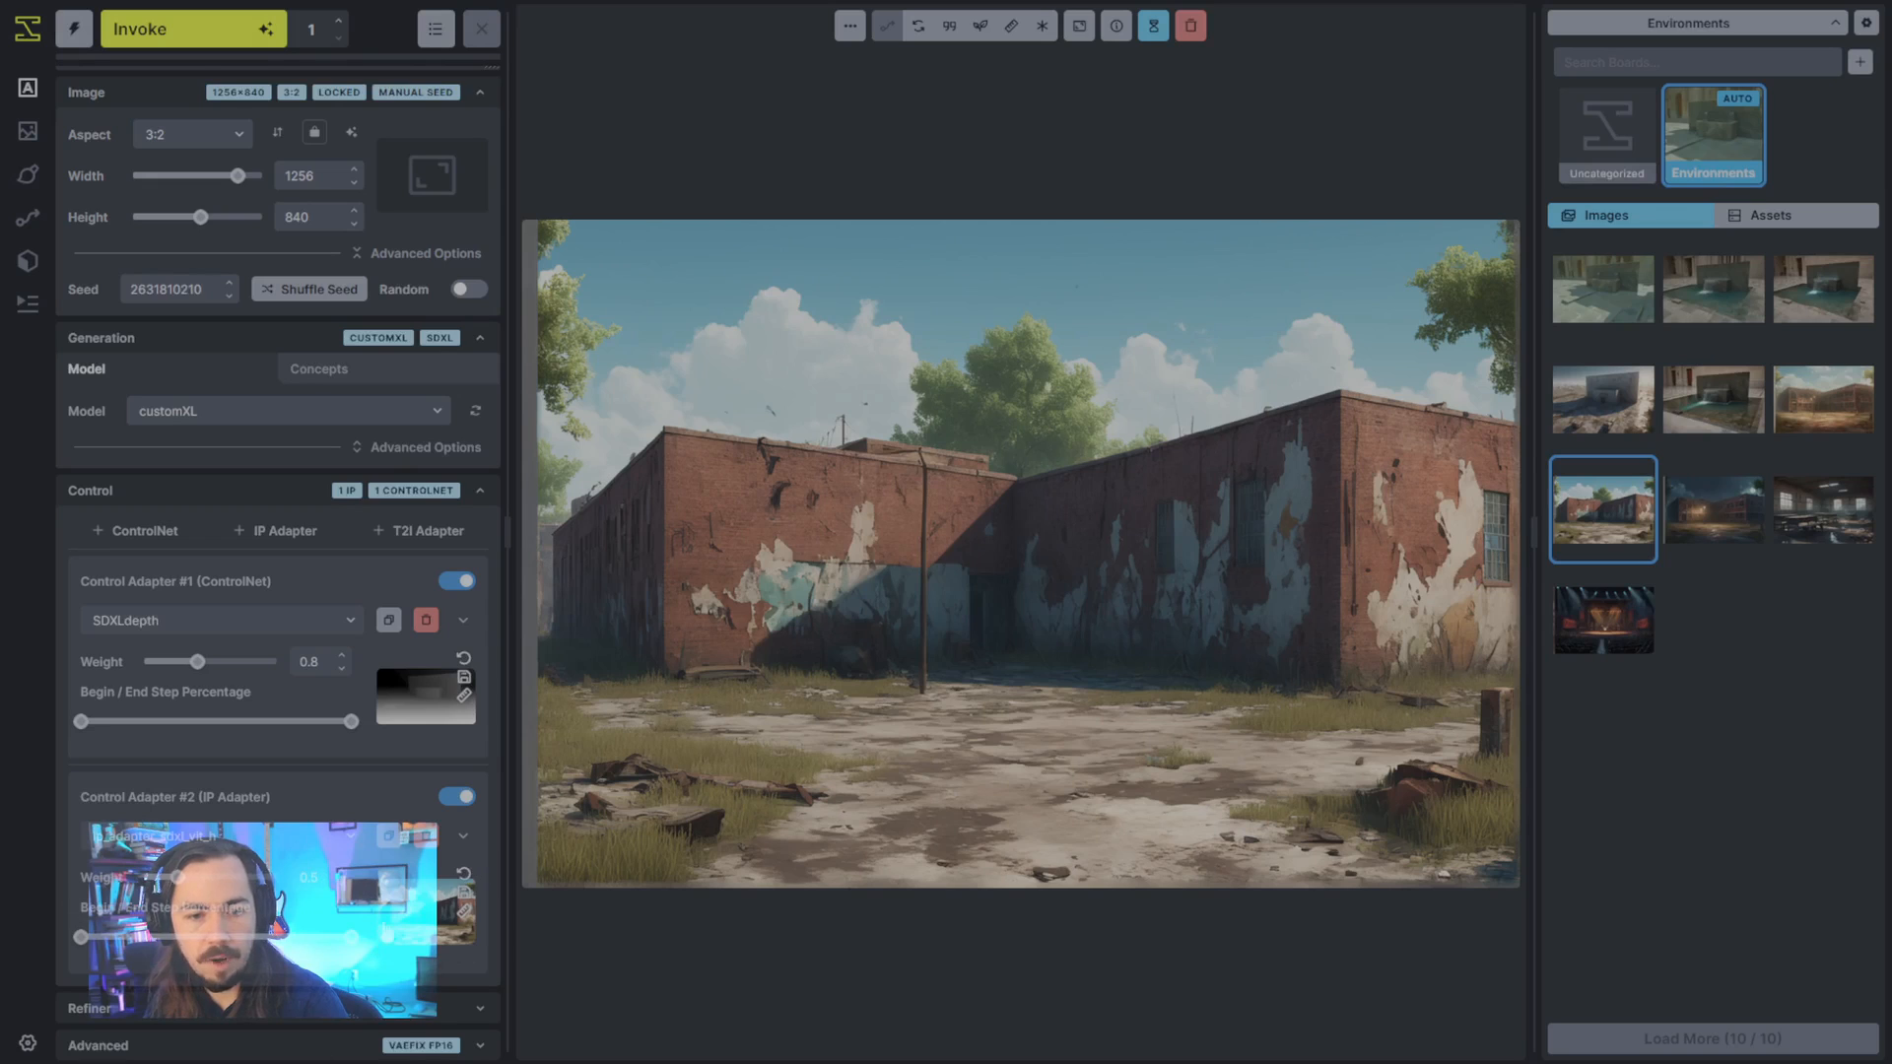
pyautogui.scroll(3, 246, 867)
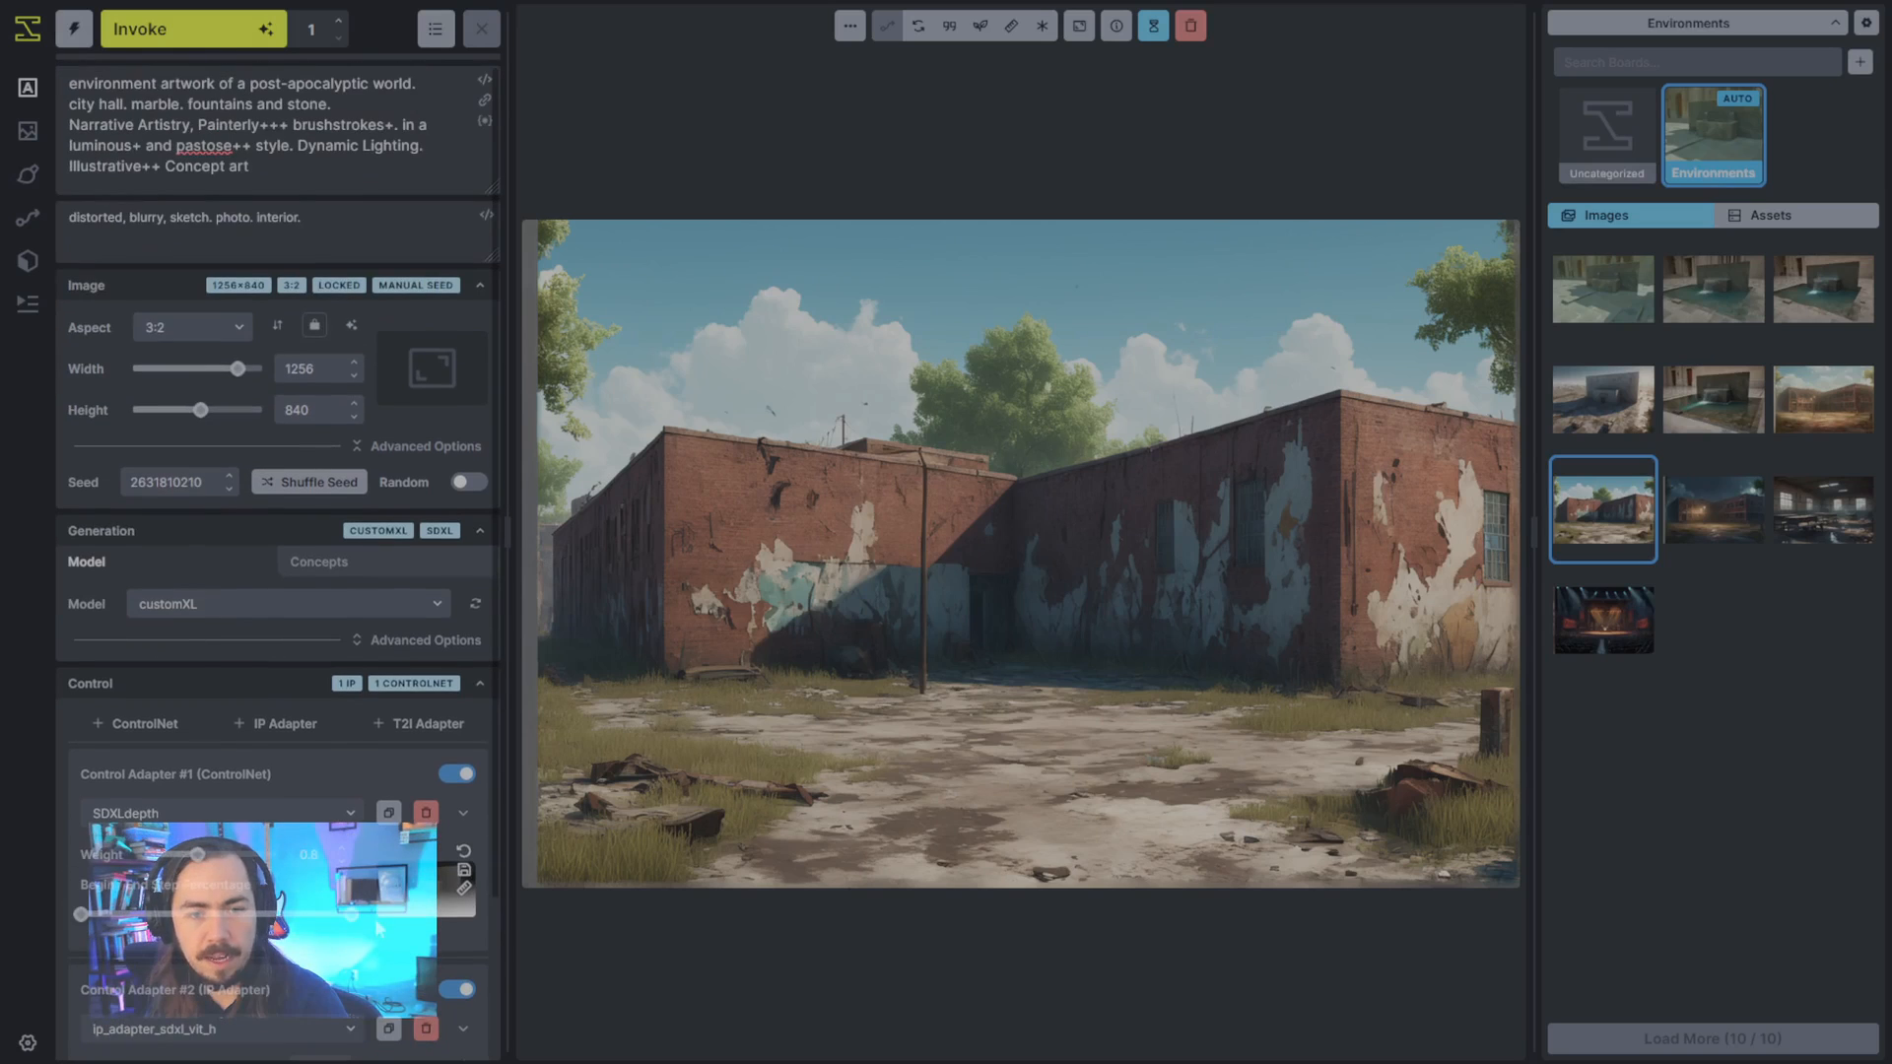
pyautogui.click(209, 37)
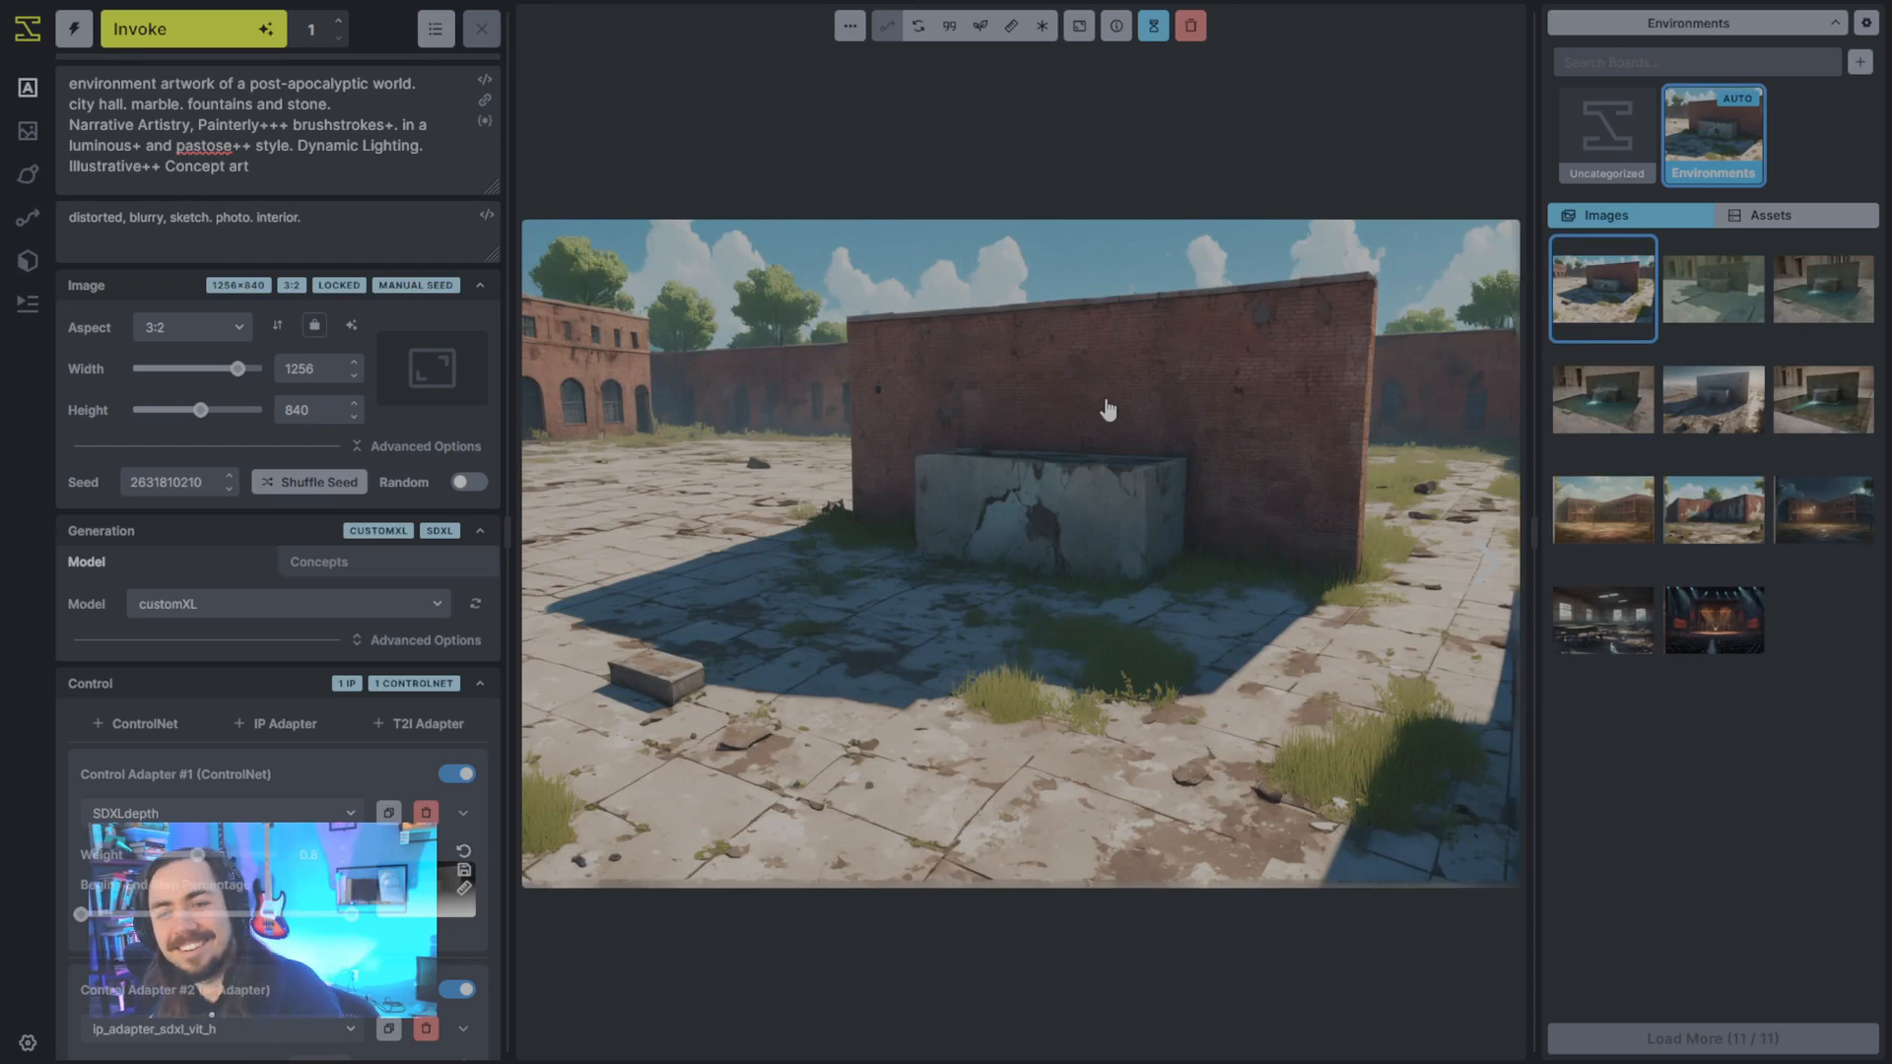
# - Emphasize the city hall in the positive prompt as "(city hall)++"
pyautogui.click(70, 104)
pyautogui.write('(')
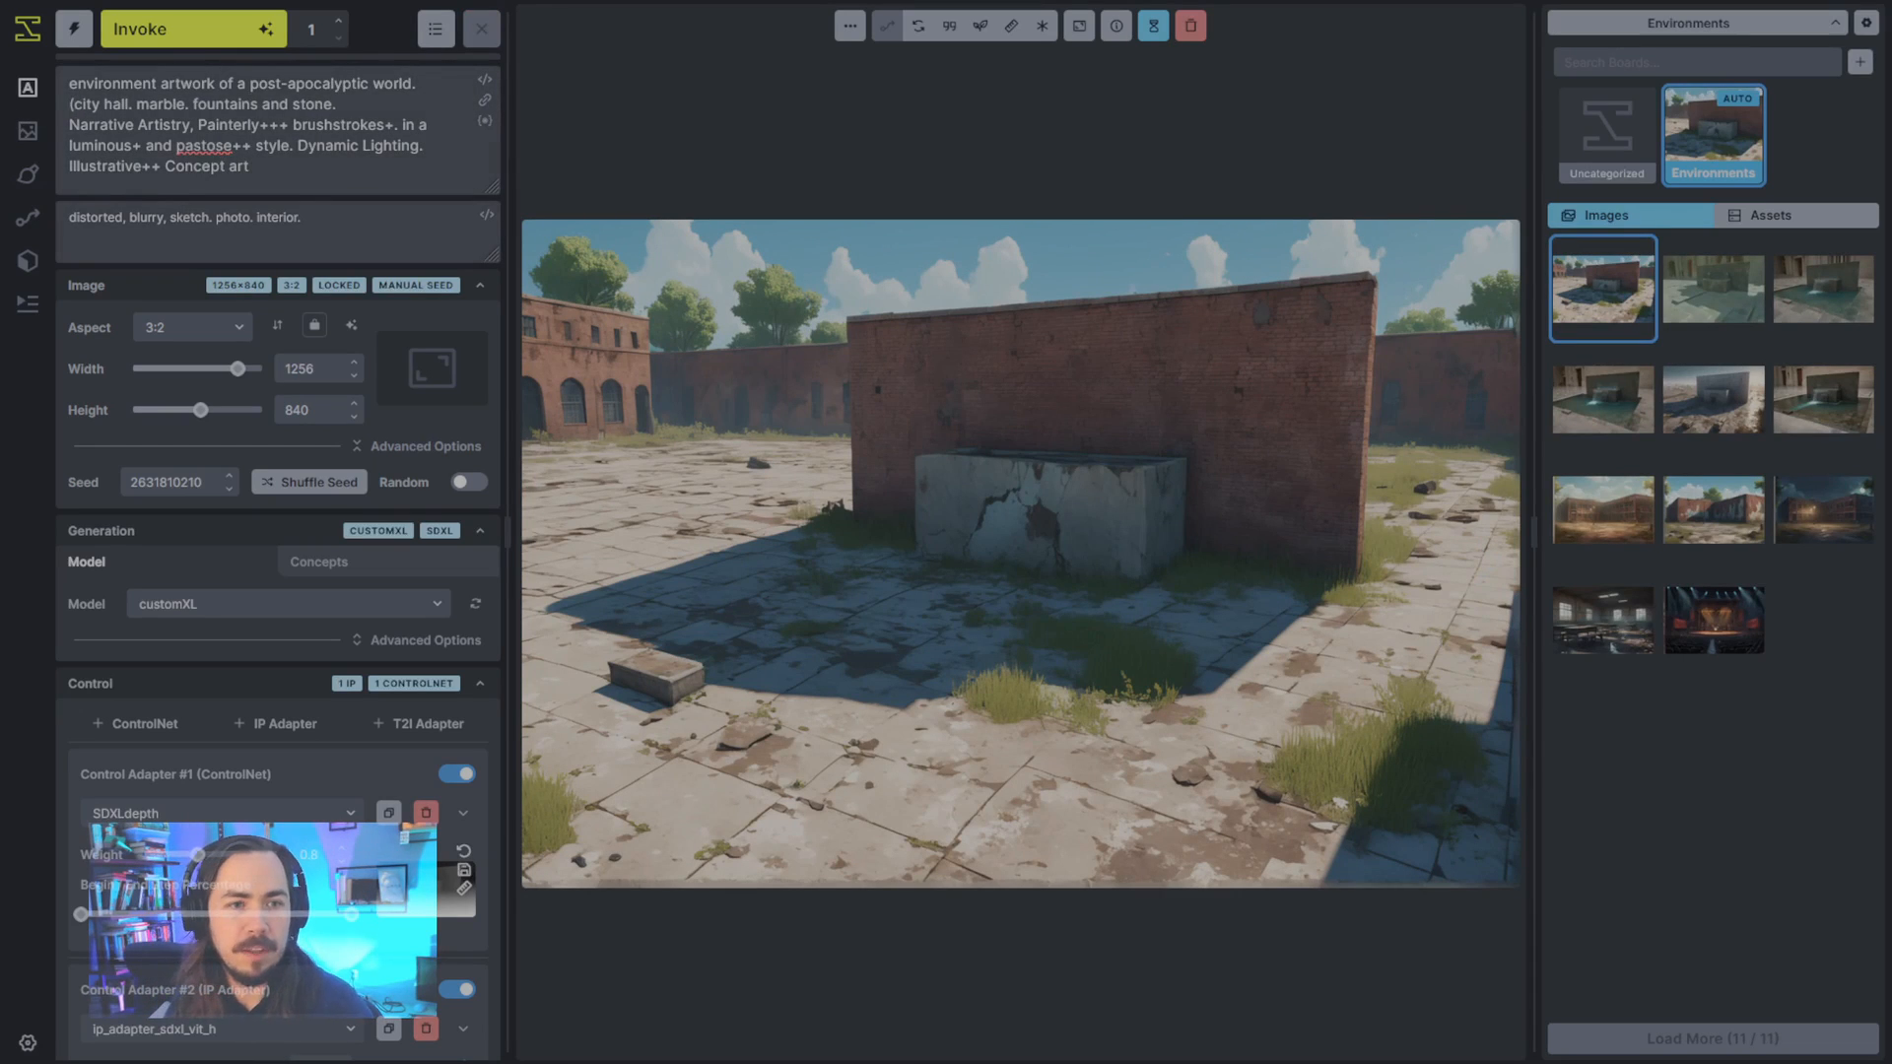
pyautogui.write(')++')
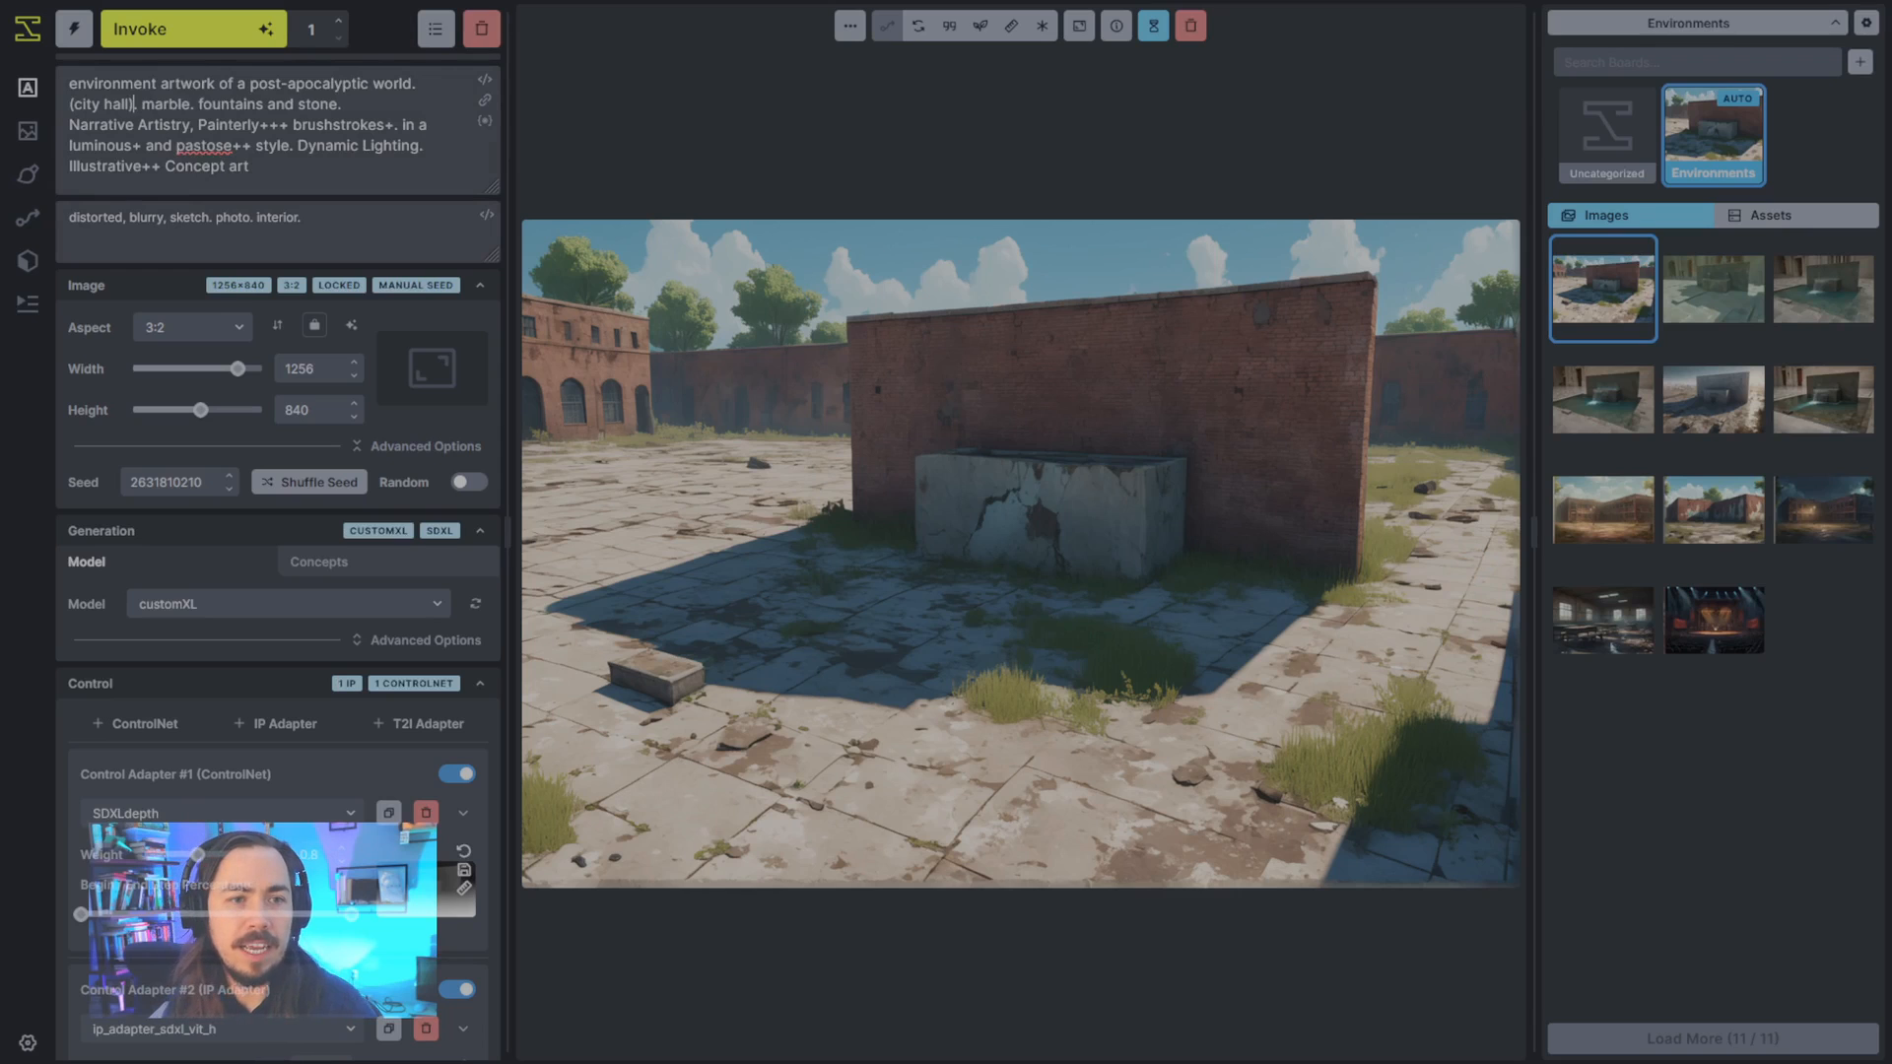
# - Add a second IP Adapter with the desolate city hall image, using the ip_adapter_sdxl_vit_h model at weight 0.45
pyautogui.scroll(-2, 402, 596)
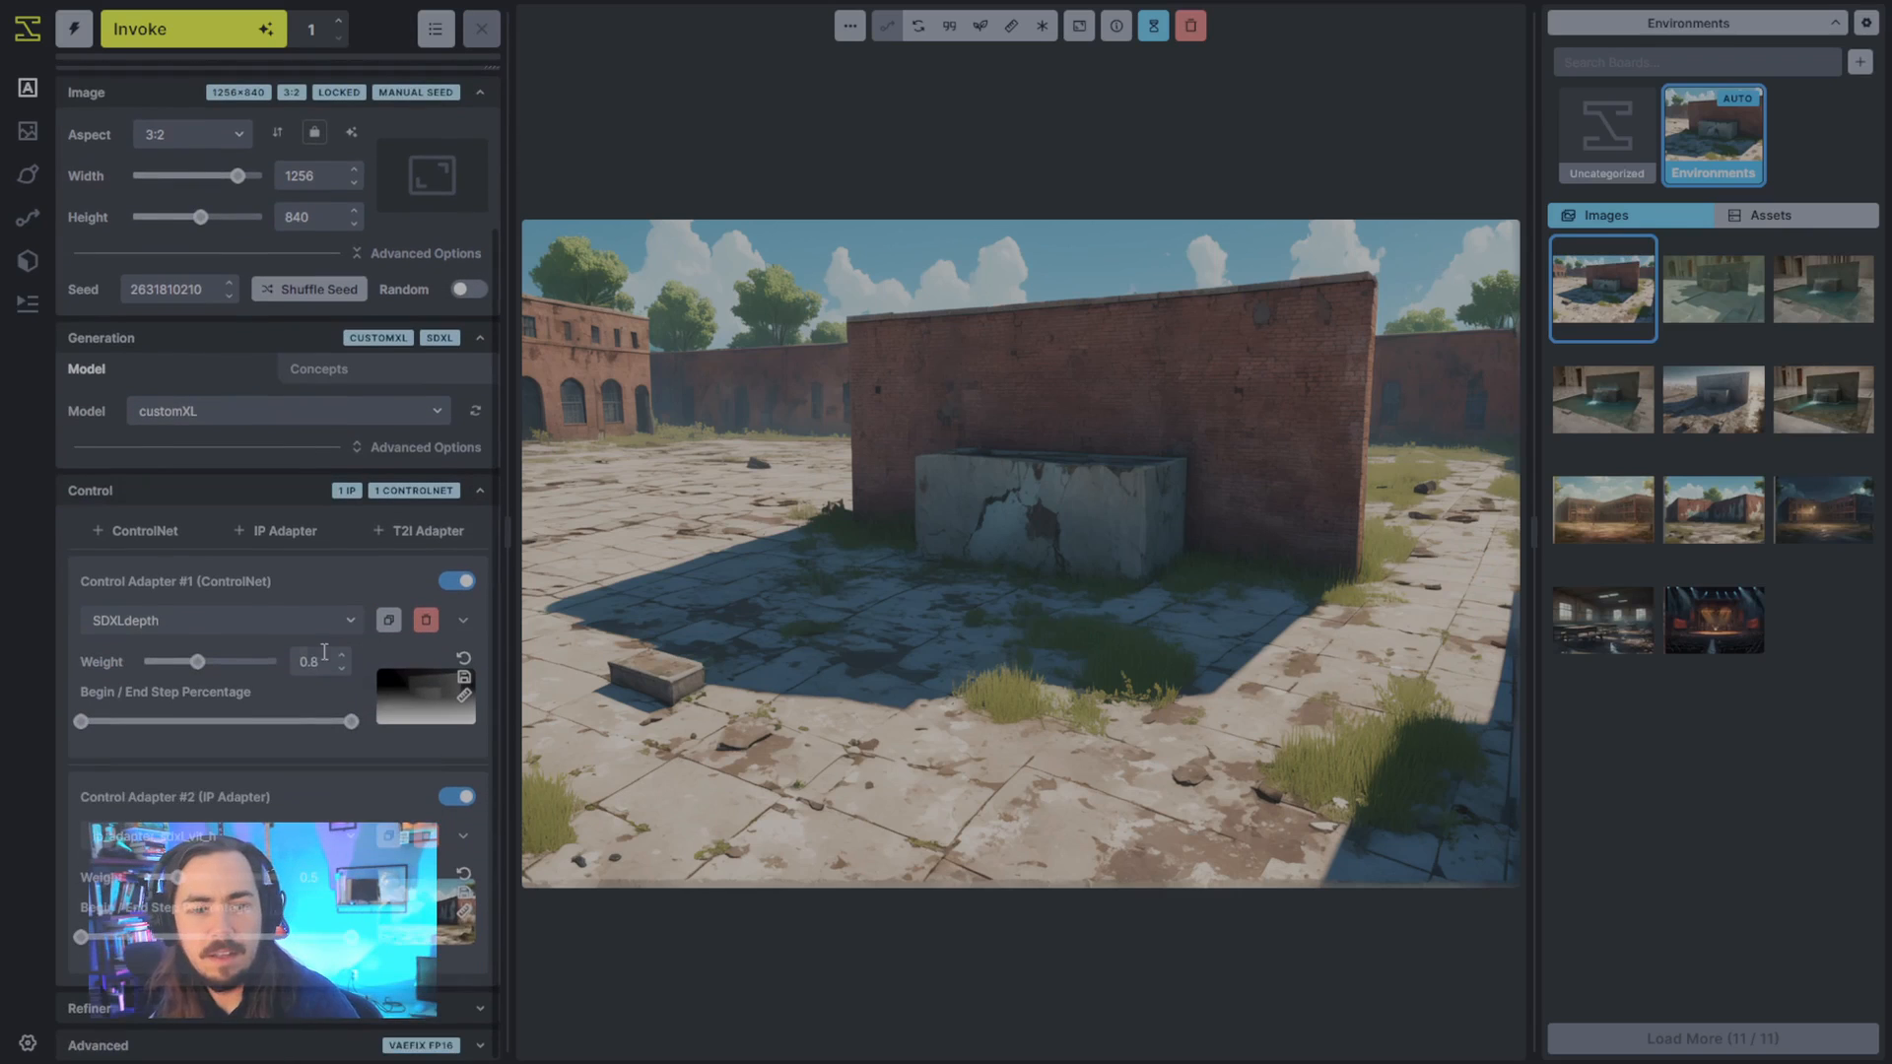
pyautogui.click(287, 530)
pyautogui.scroll(-2, 287, 530)
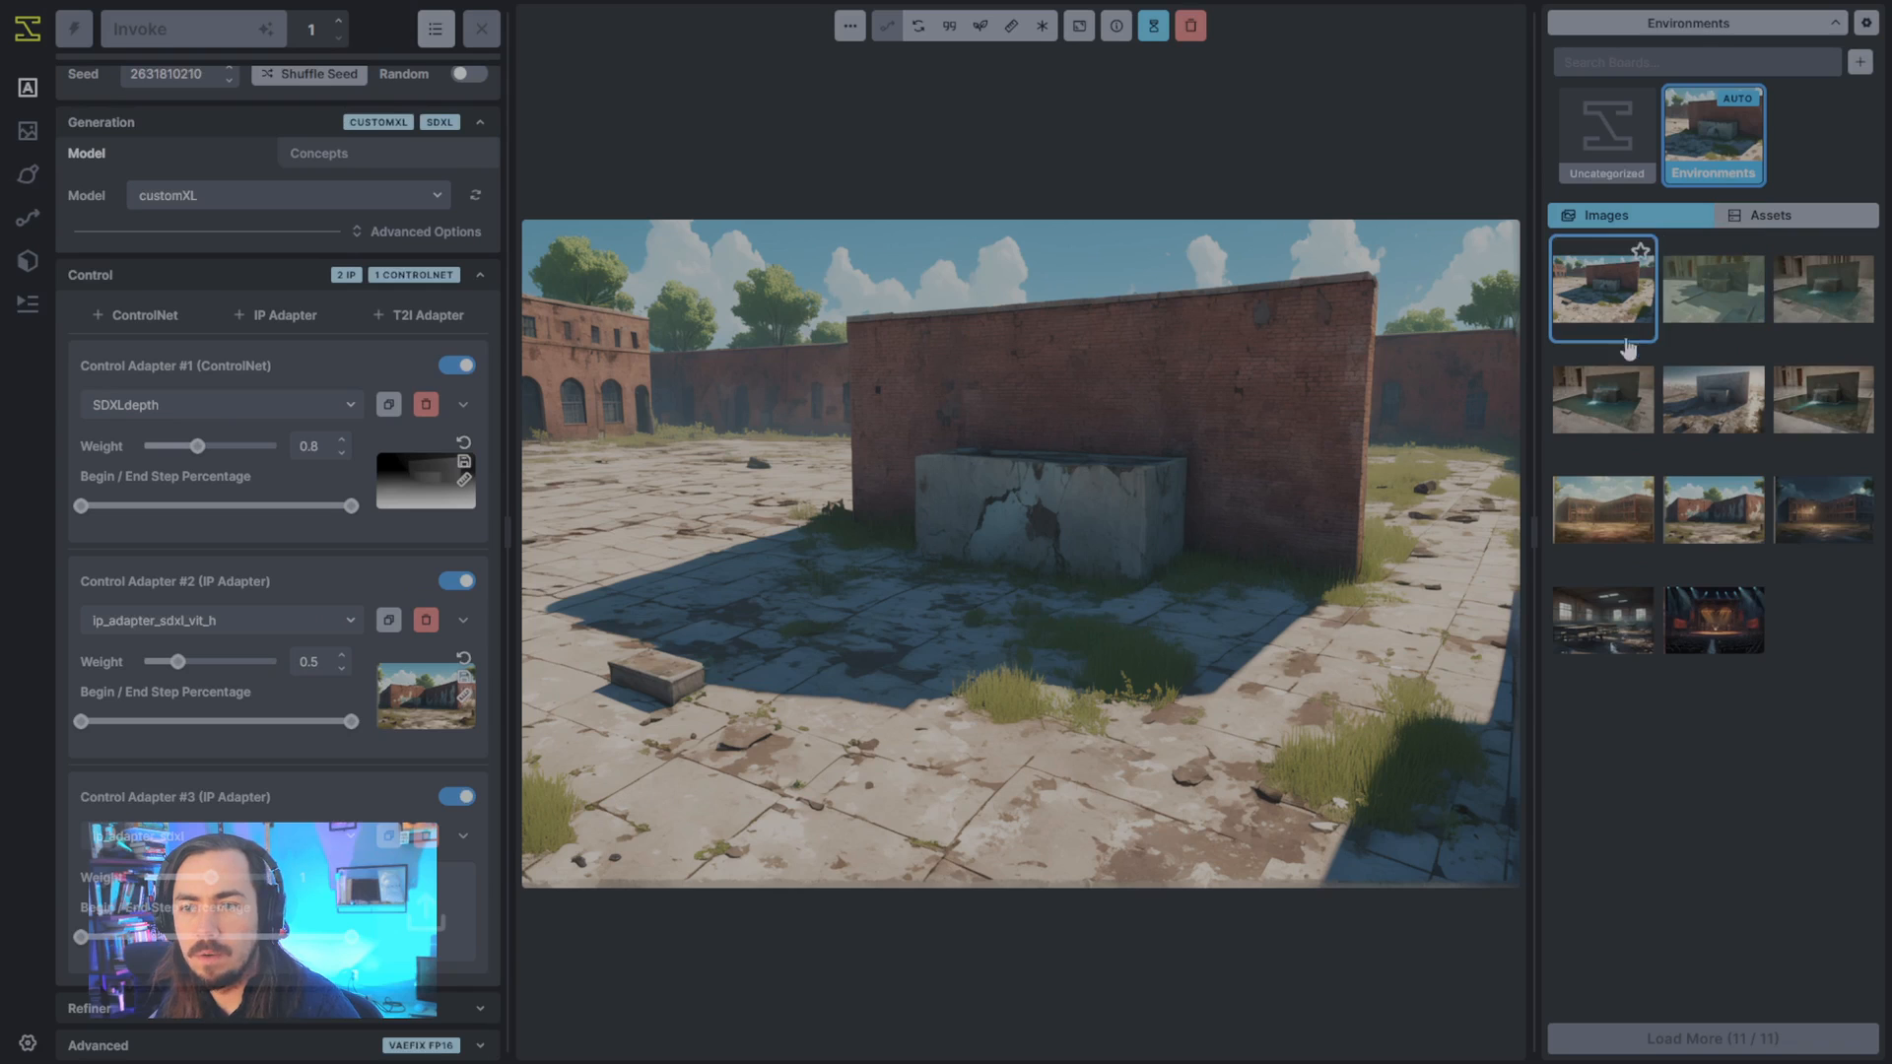
pyautogui.click(1720, 414)
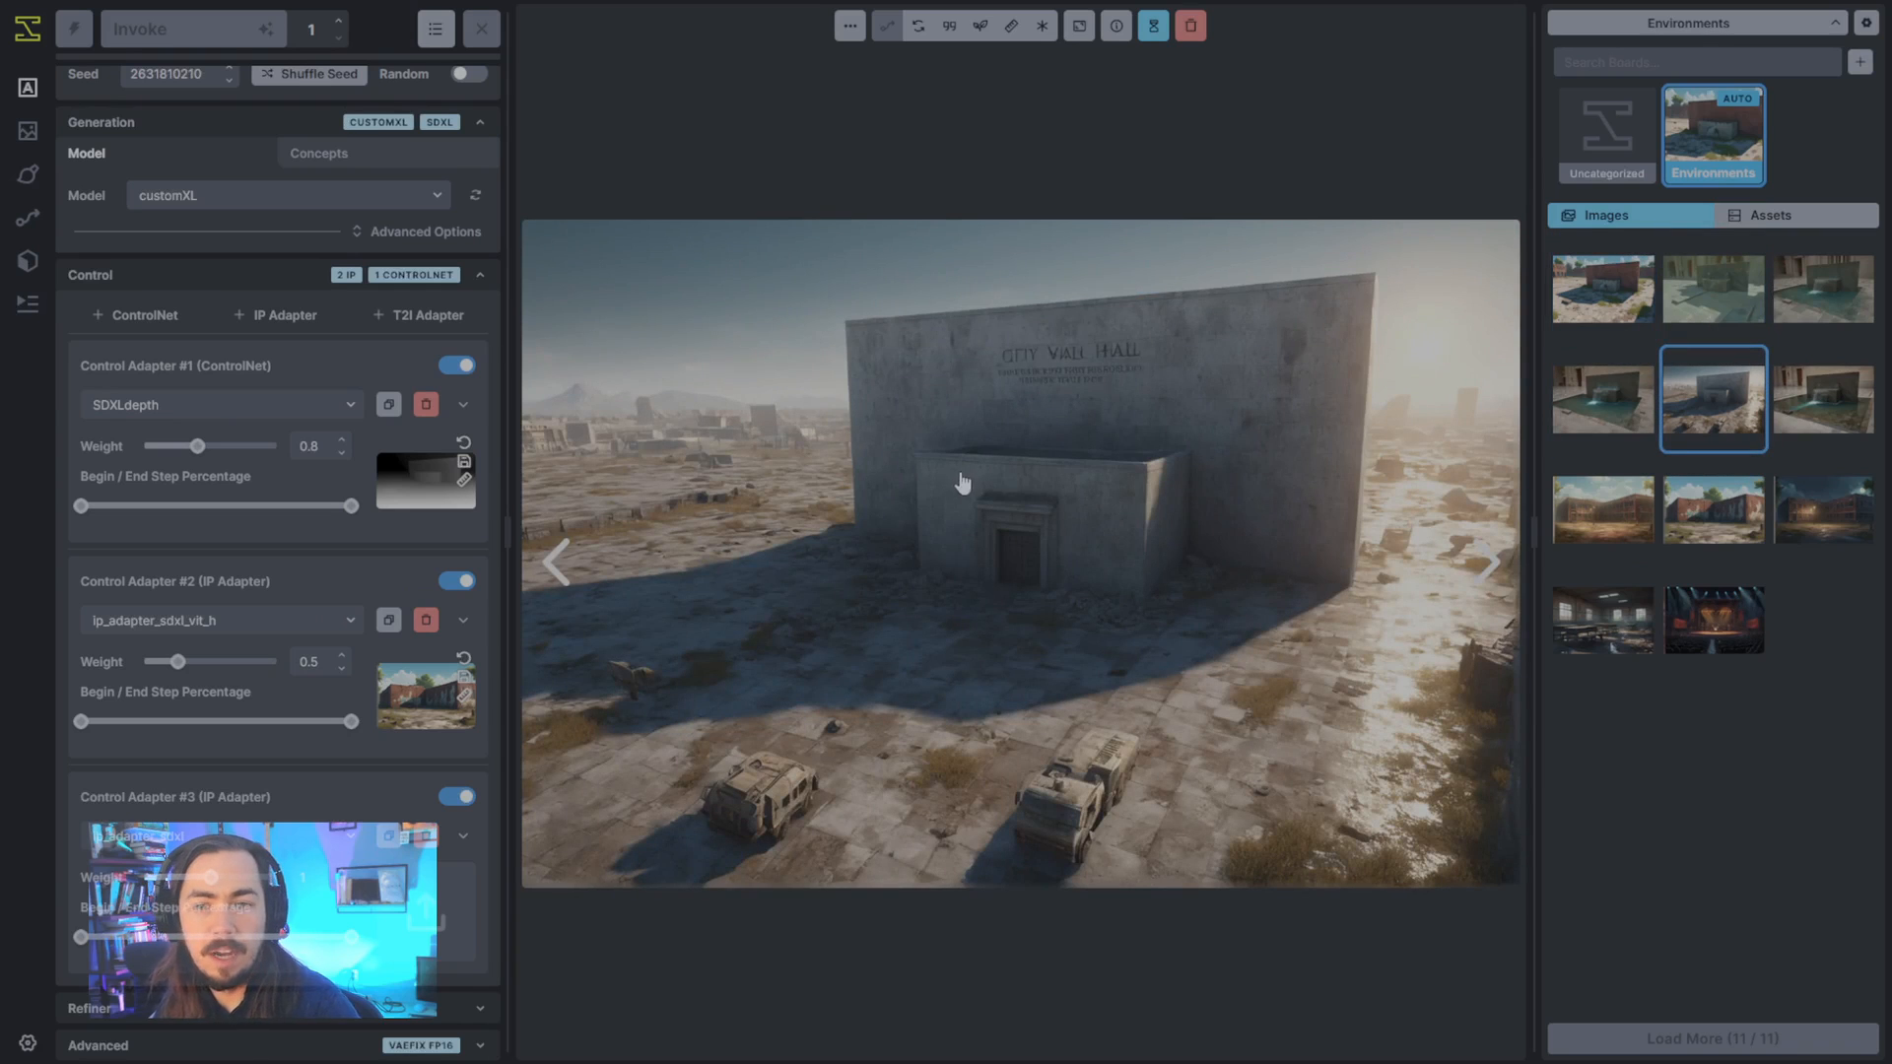
pyautogui.moveTo(963, 483); pyautogui.dragTo(425, 912)
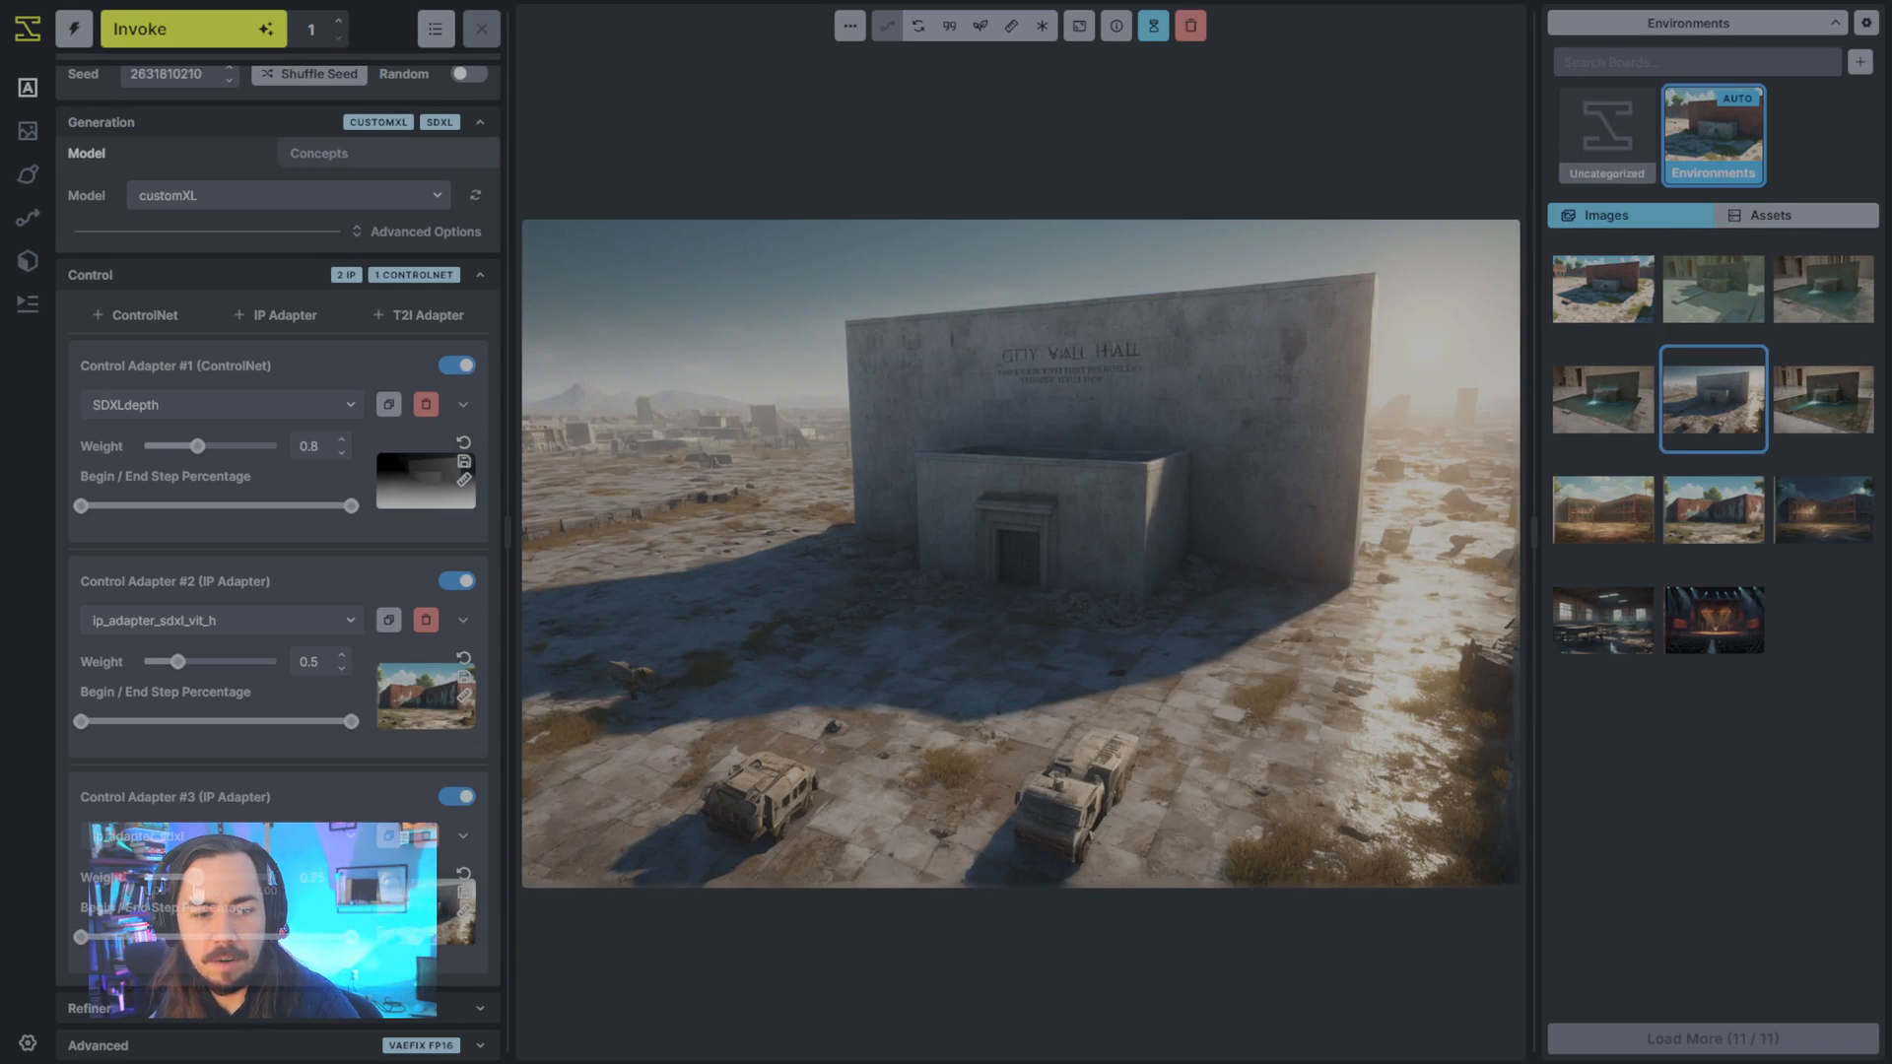
pyautogui.click(254, 843)
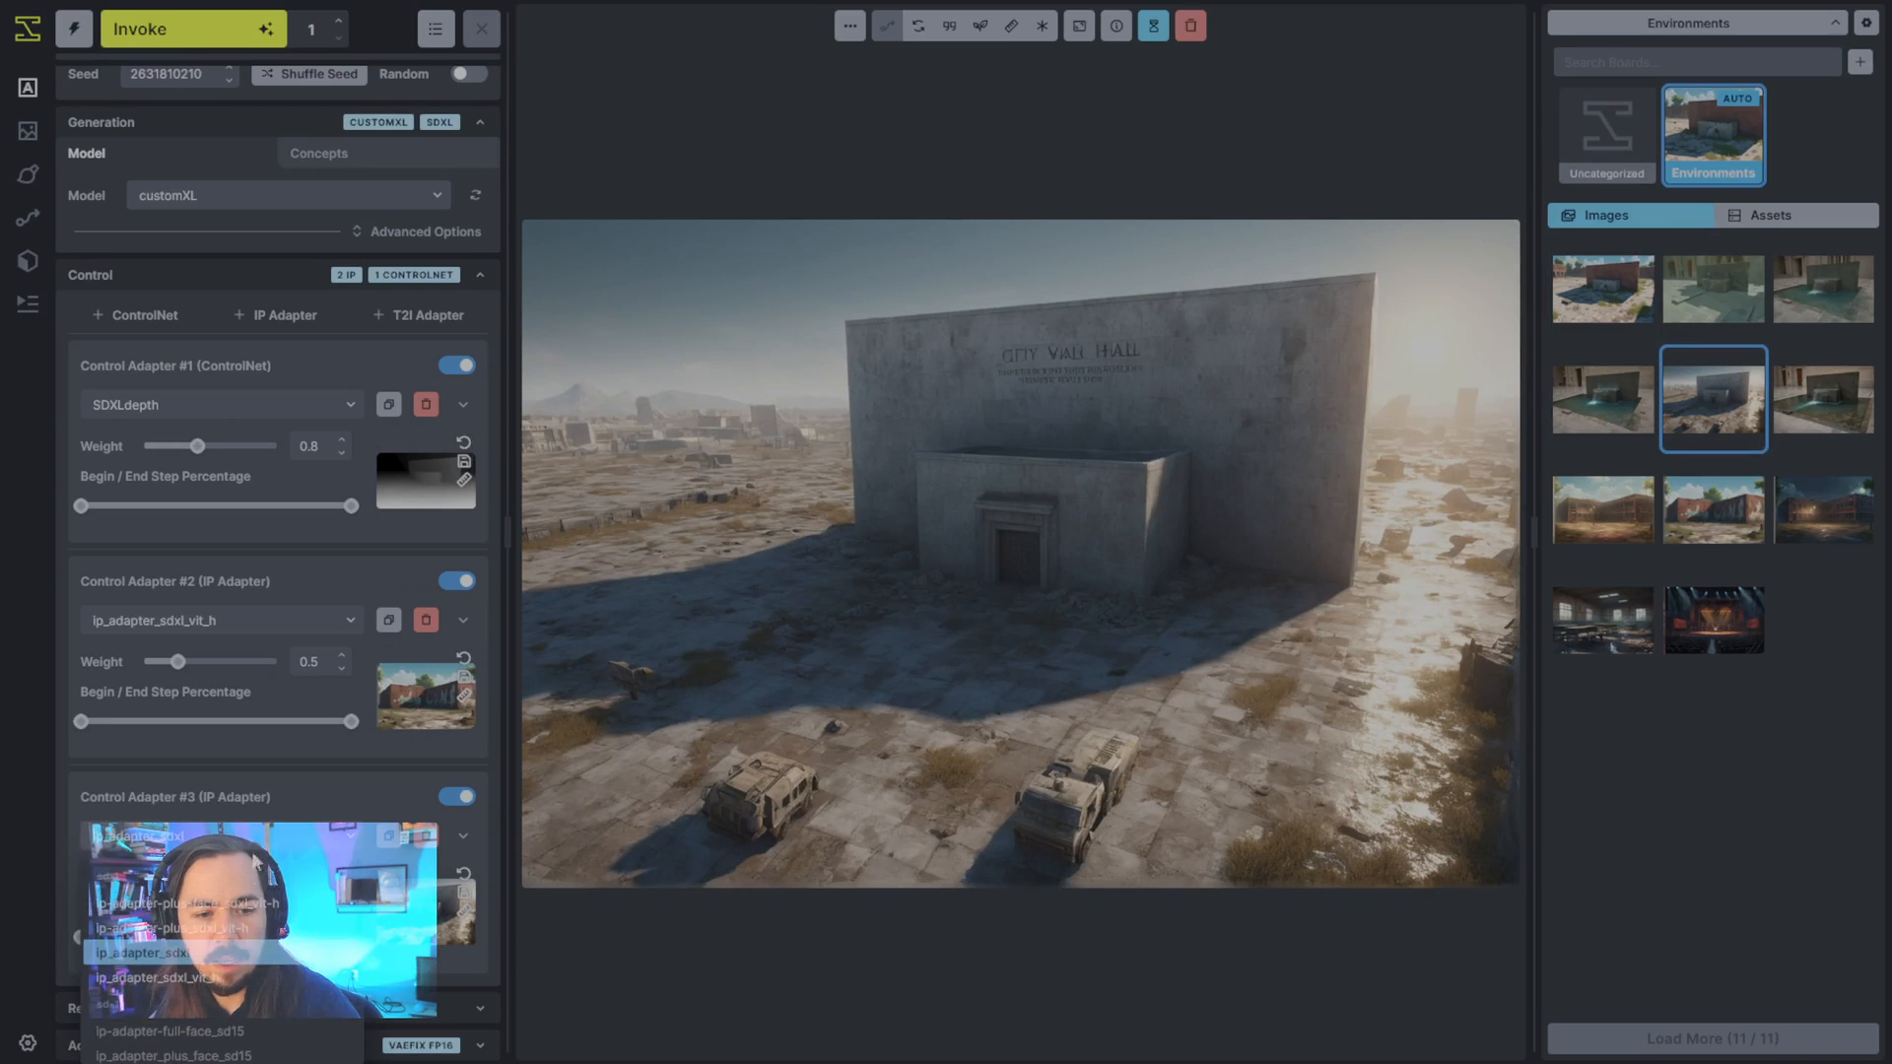
pyautogui.click(229, 986)
# - Set the school image's IP Adapter weight to 0.35 and generate an image blending both references
pyautogui.click(342, 669)
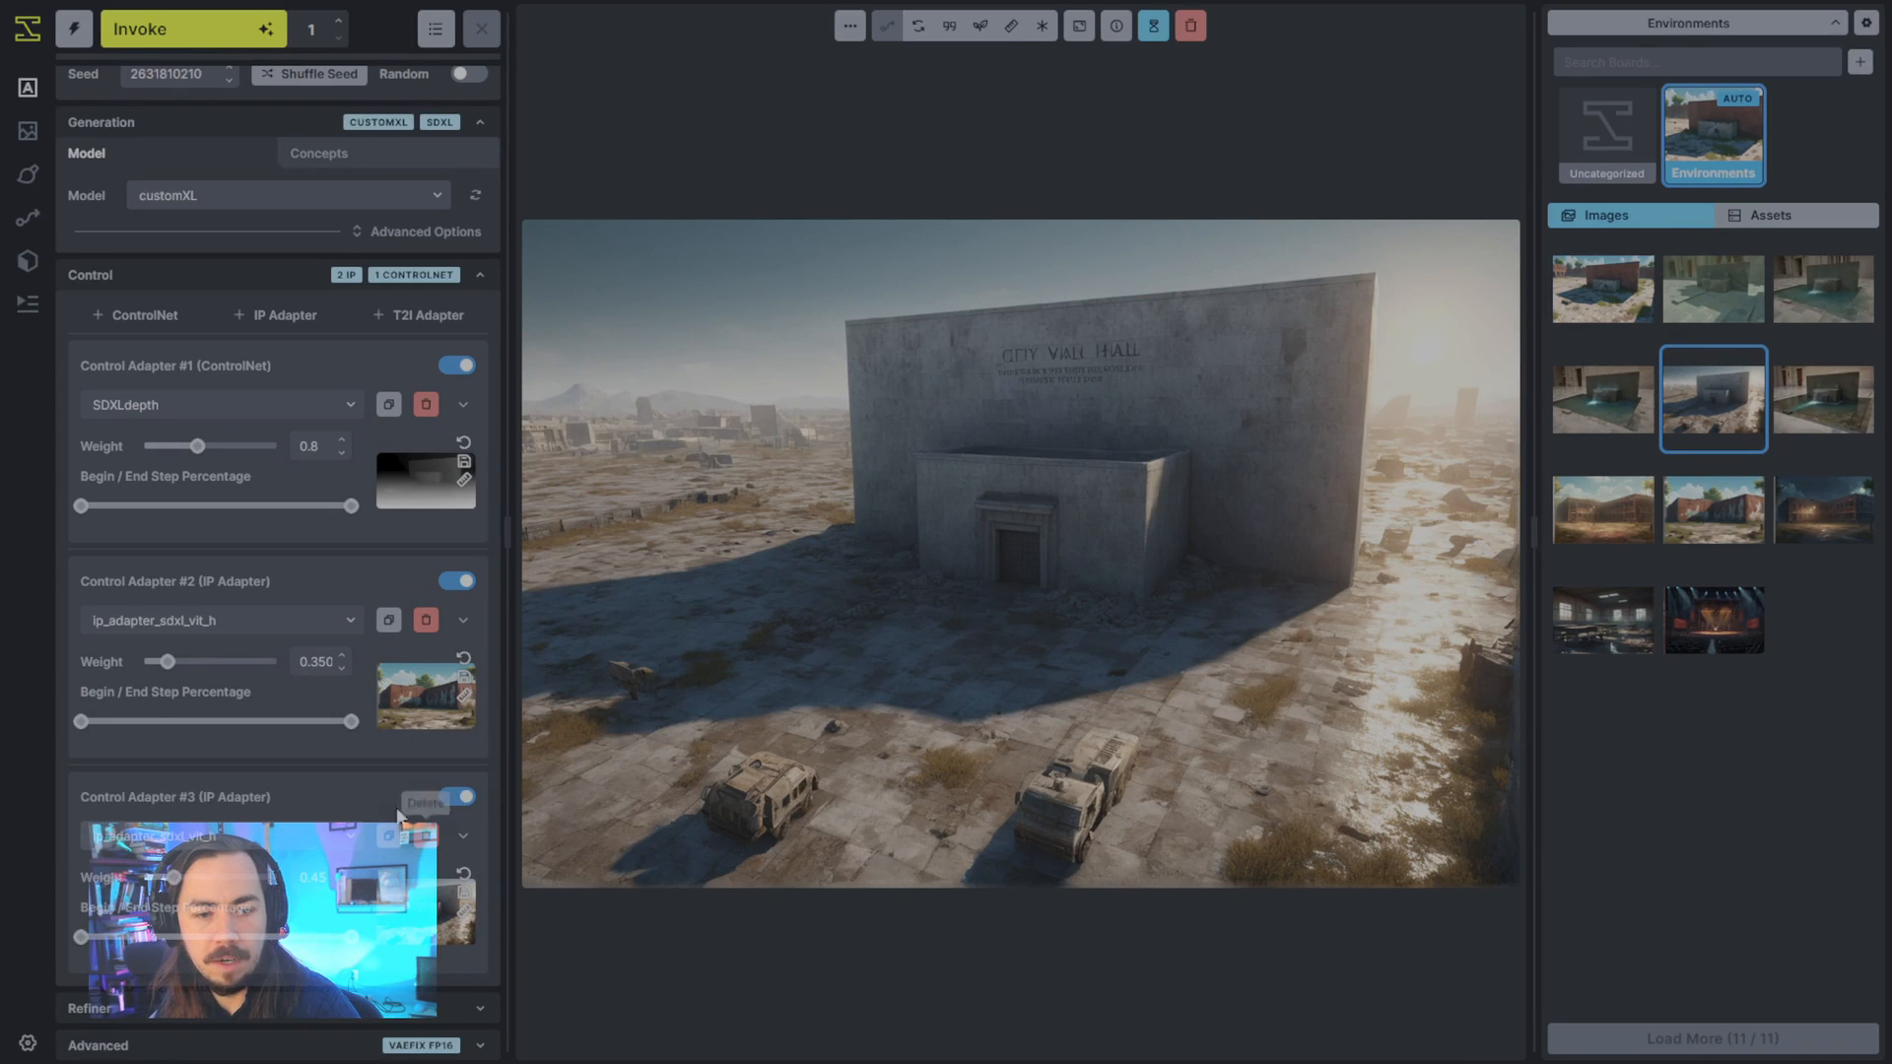
pyautogui.click(1628, 292)
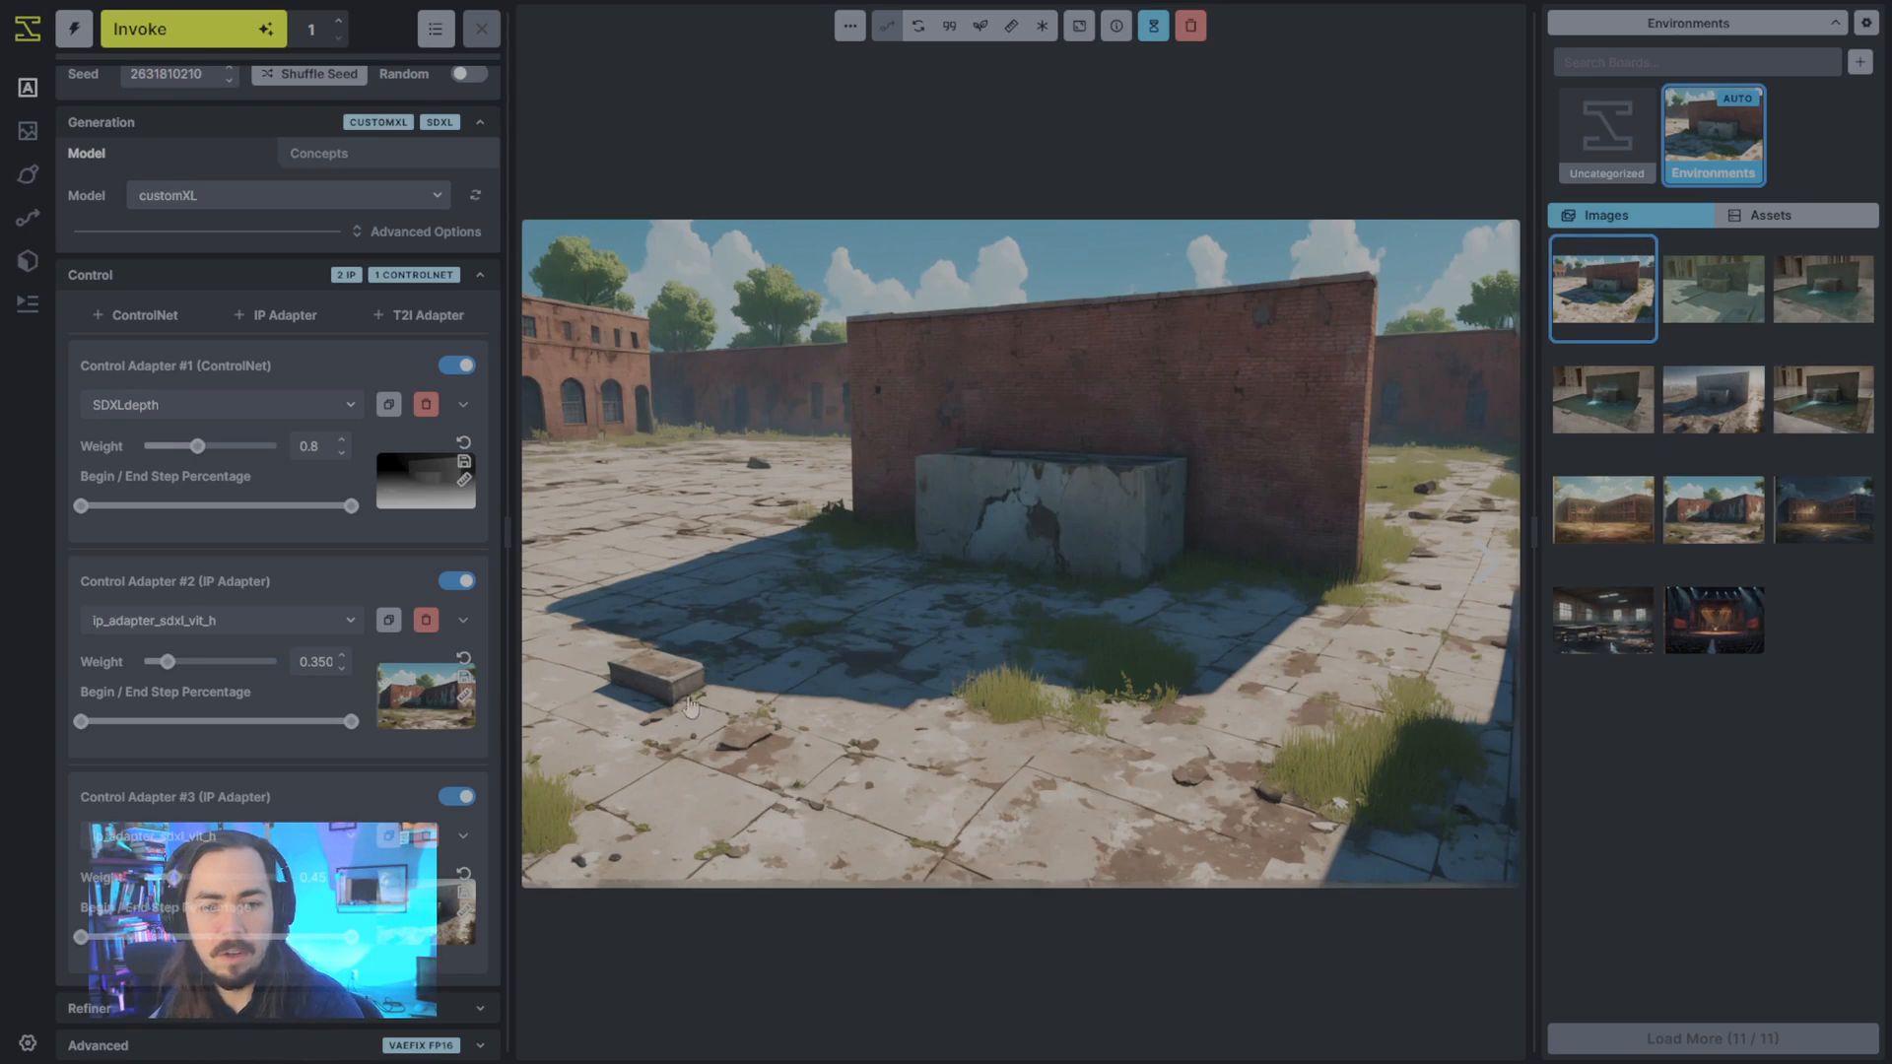
pyautogui.scroll(1, 291, 650)
pyautogui.scroll(5, 291, 650)
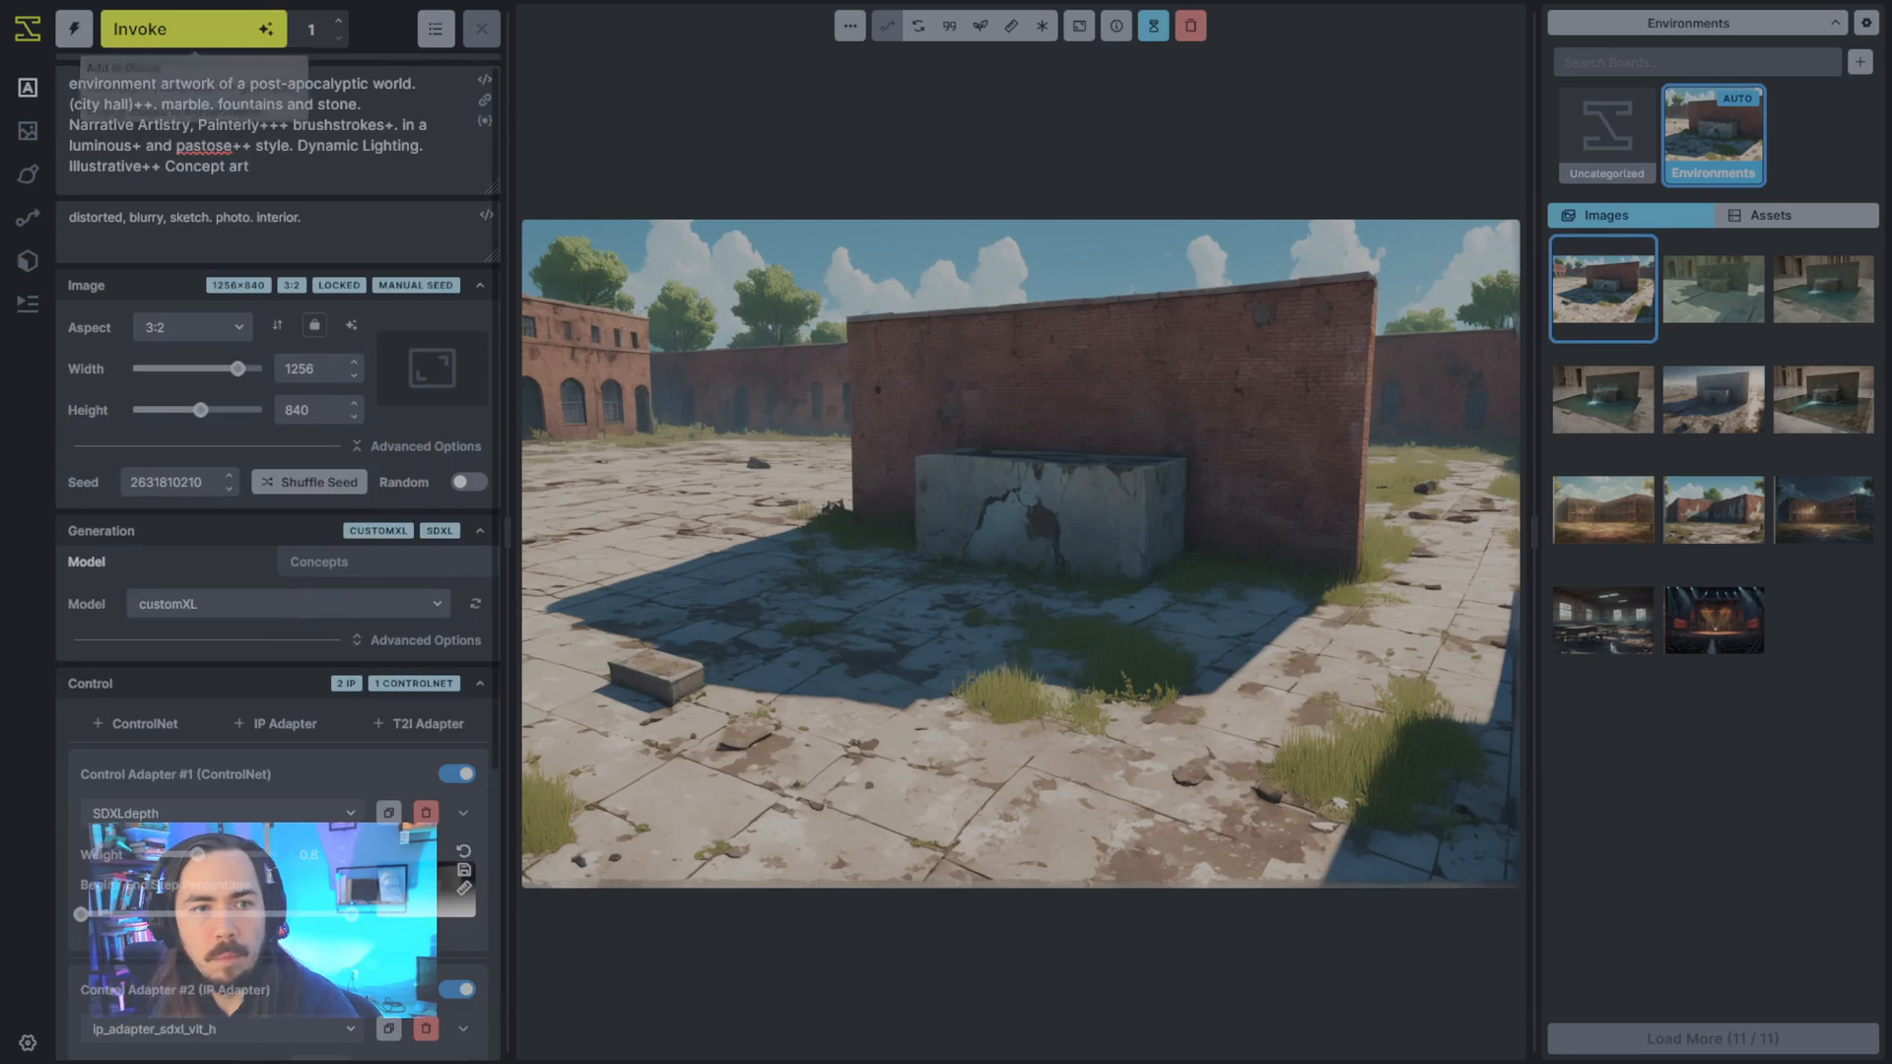
pyautogui.click(188, 28)
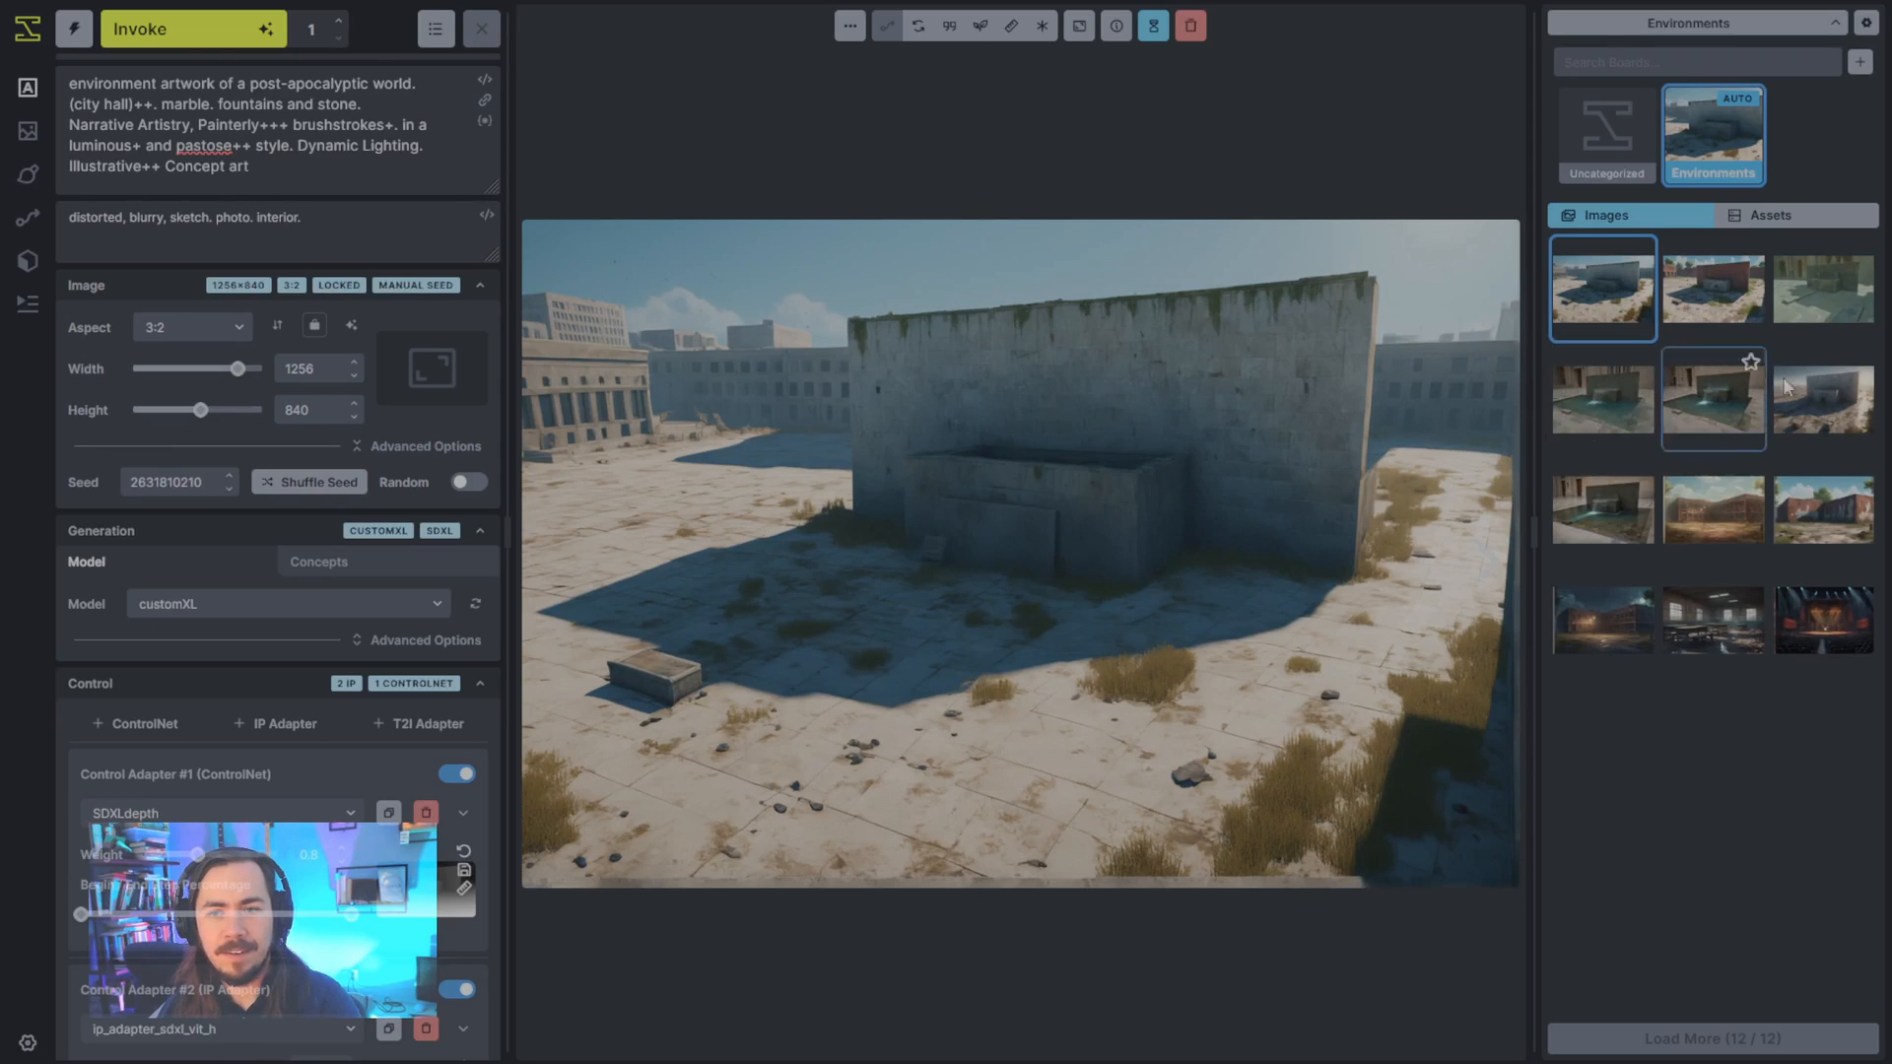
# - Compare the new blended image with the brick wall, oil-style and fountain images, checking style and composition
pyautogui.click(1727, 301)
pyautogui.click(1823, 290)
pyautogui.click(1606, 406)
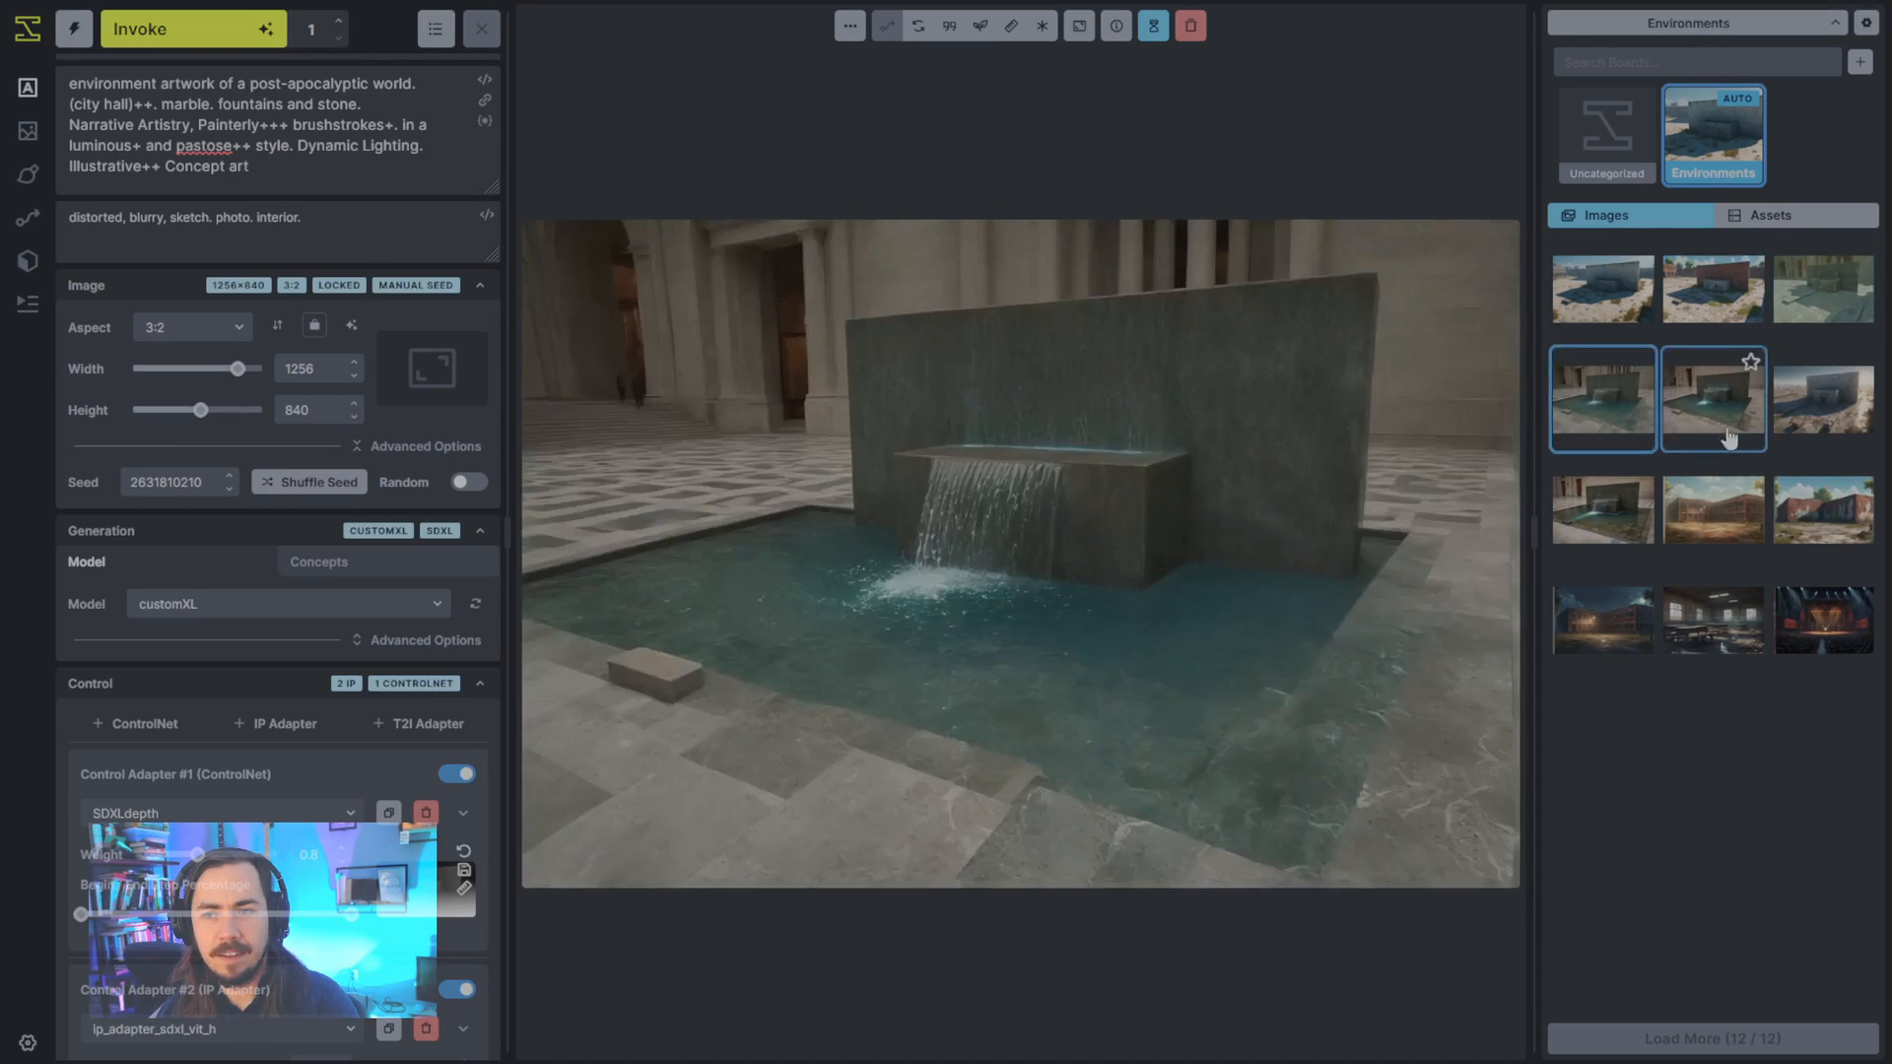
pyautogui.click(1712, 399)
pyautogui.click(1572, 321)
pyautogui.click(1853, 297)
pyautogui.click(1700, 325)
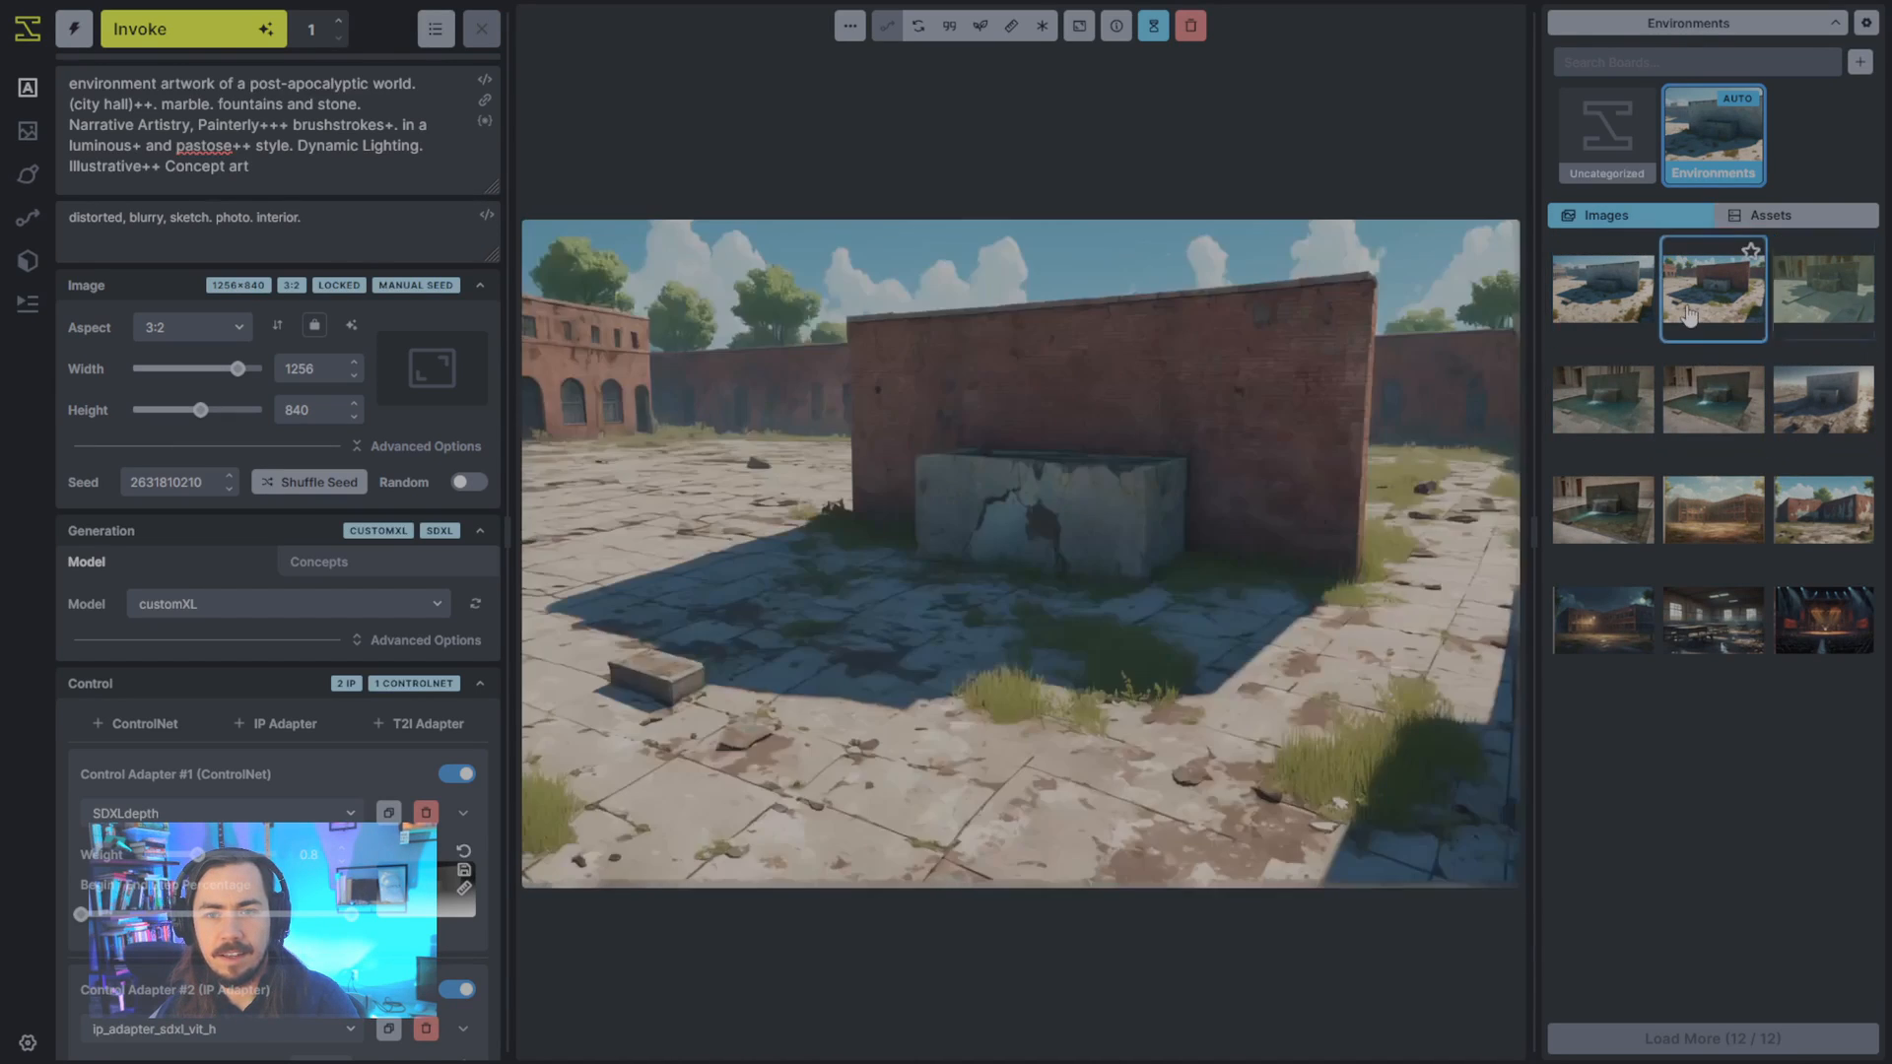
pyautogui.click(1613, 316)
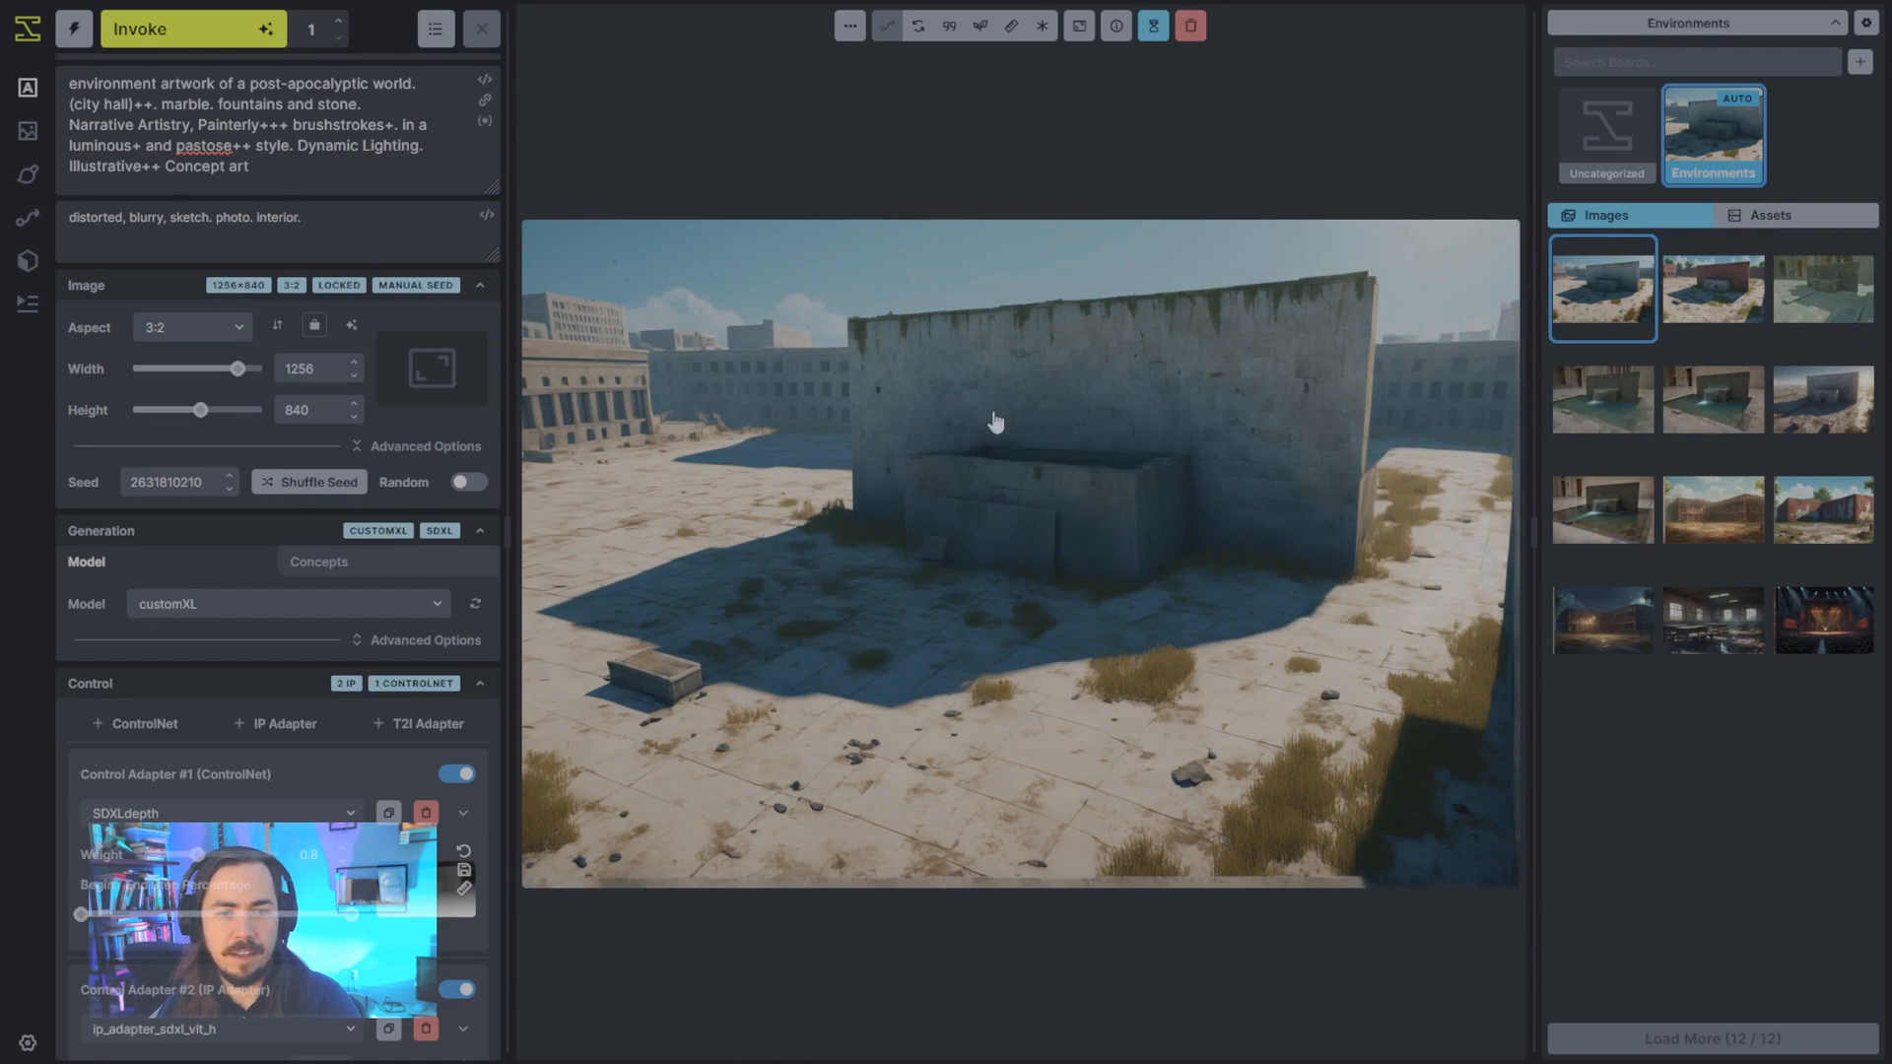
# - Reduce the SDXLdepth ControlNet weight to 0.3 and generate another image
pyautogui.scroll(-1, 400, 631)
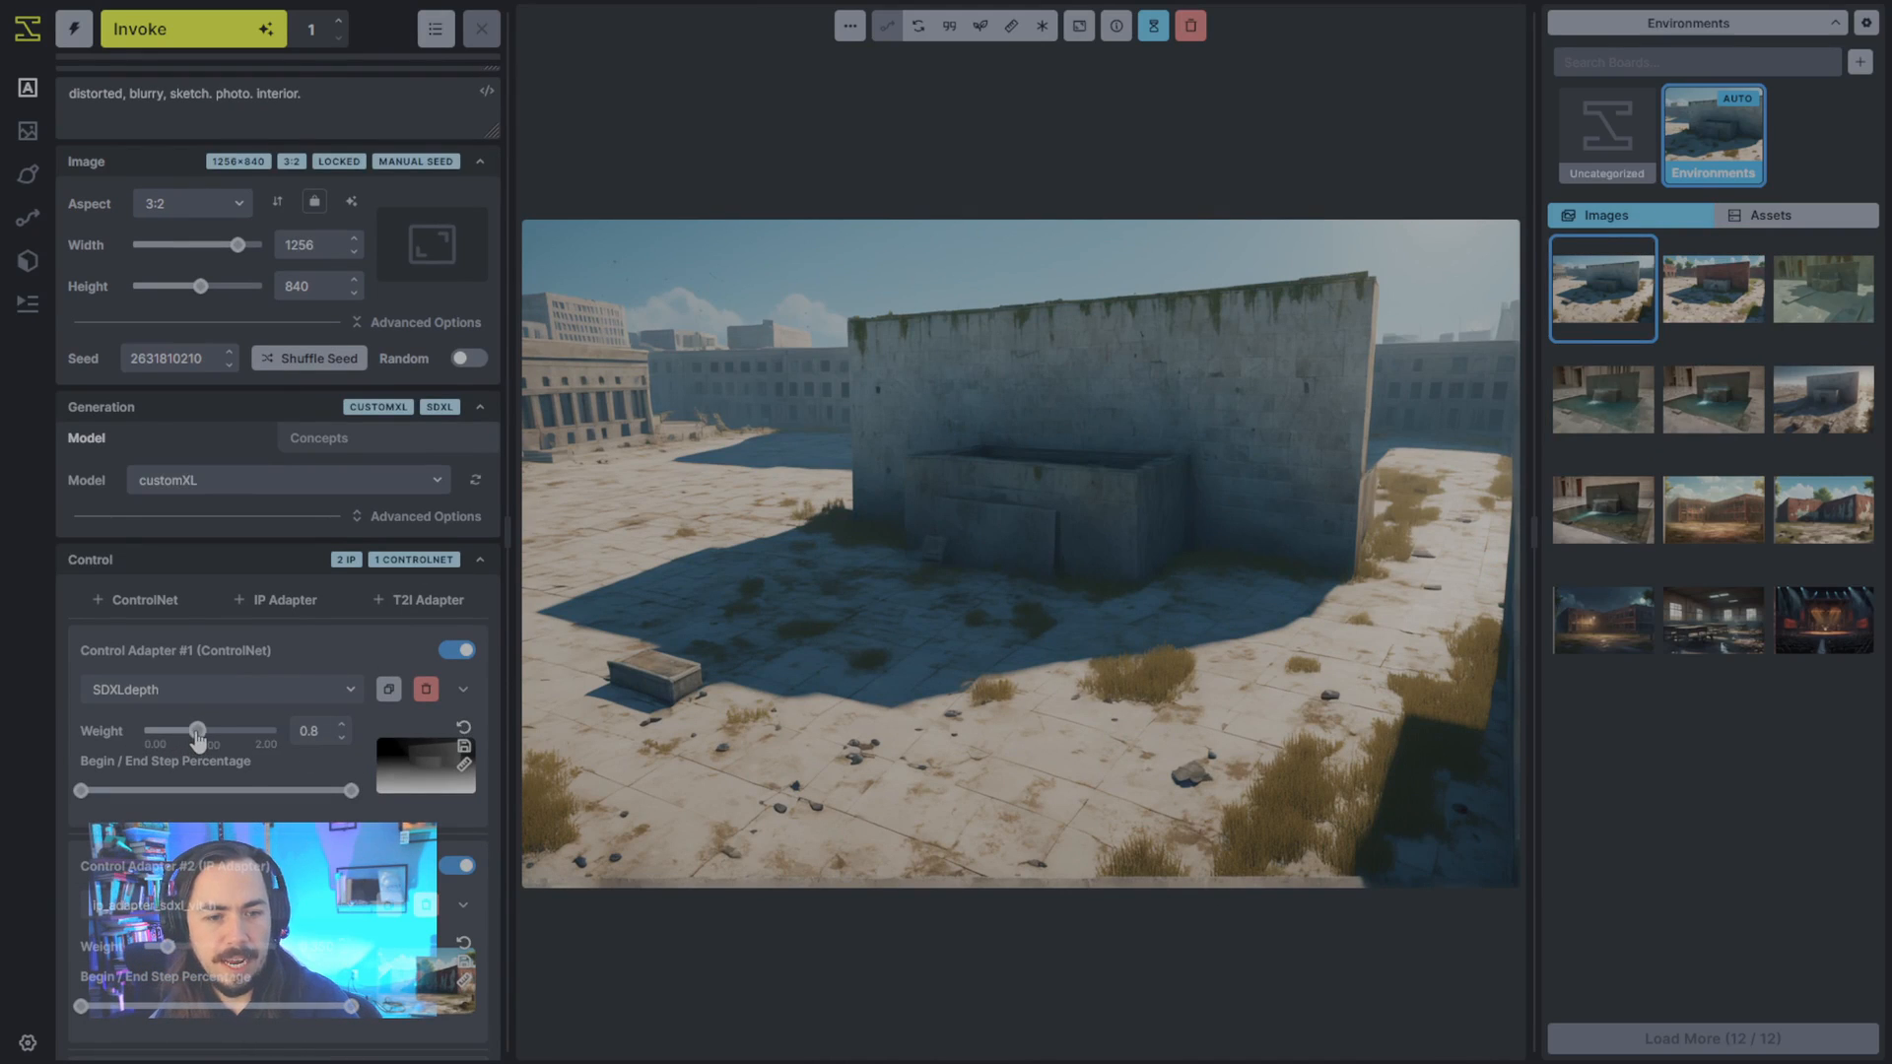
pyautogui.moveTo(198, 732); pyautogui.dragTo(177, 743)
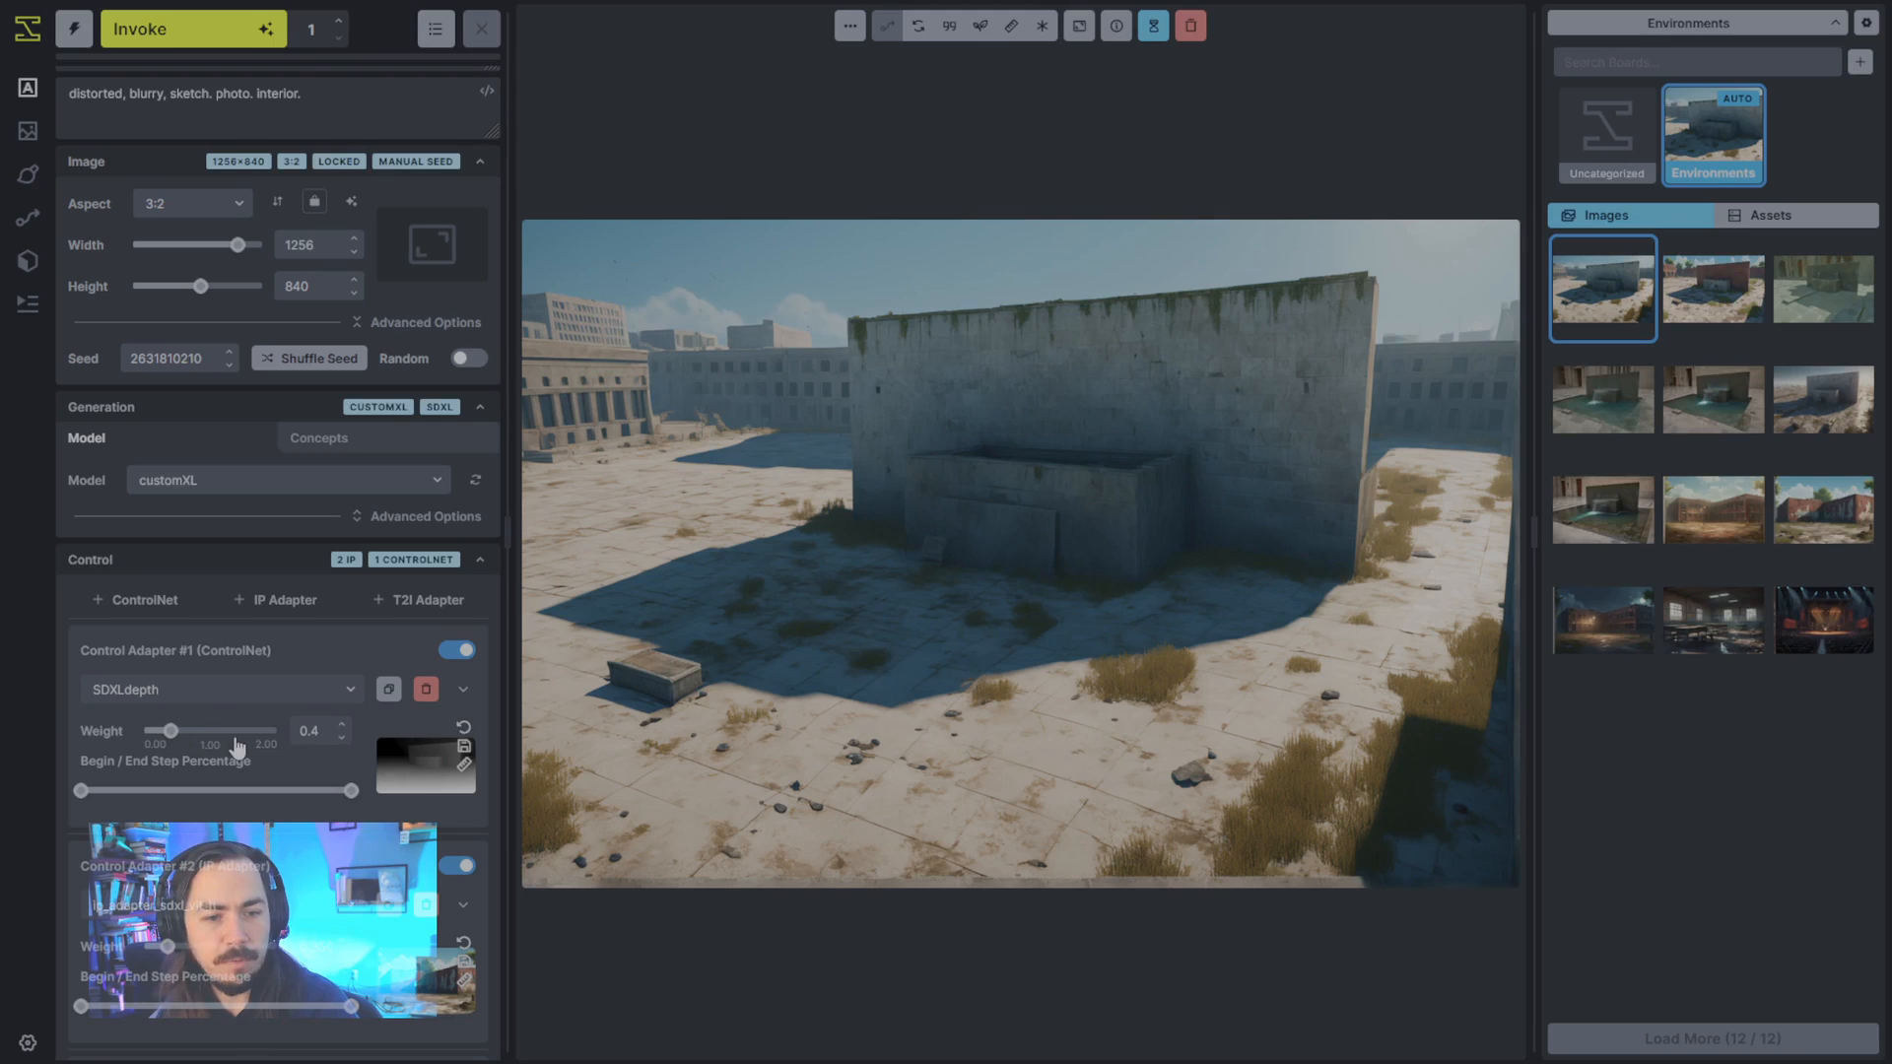
pyautogui.click(342, 739)
pyautogui.click(342, 739)
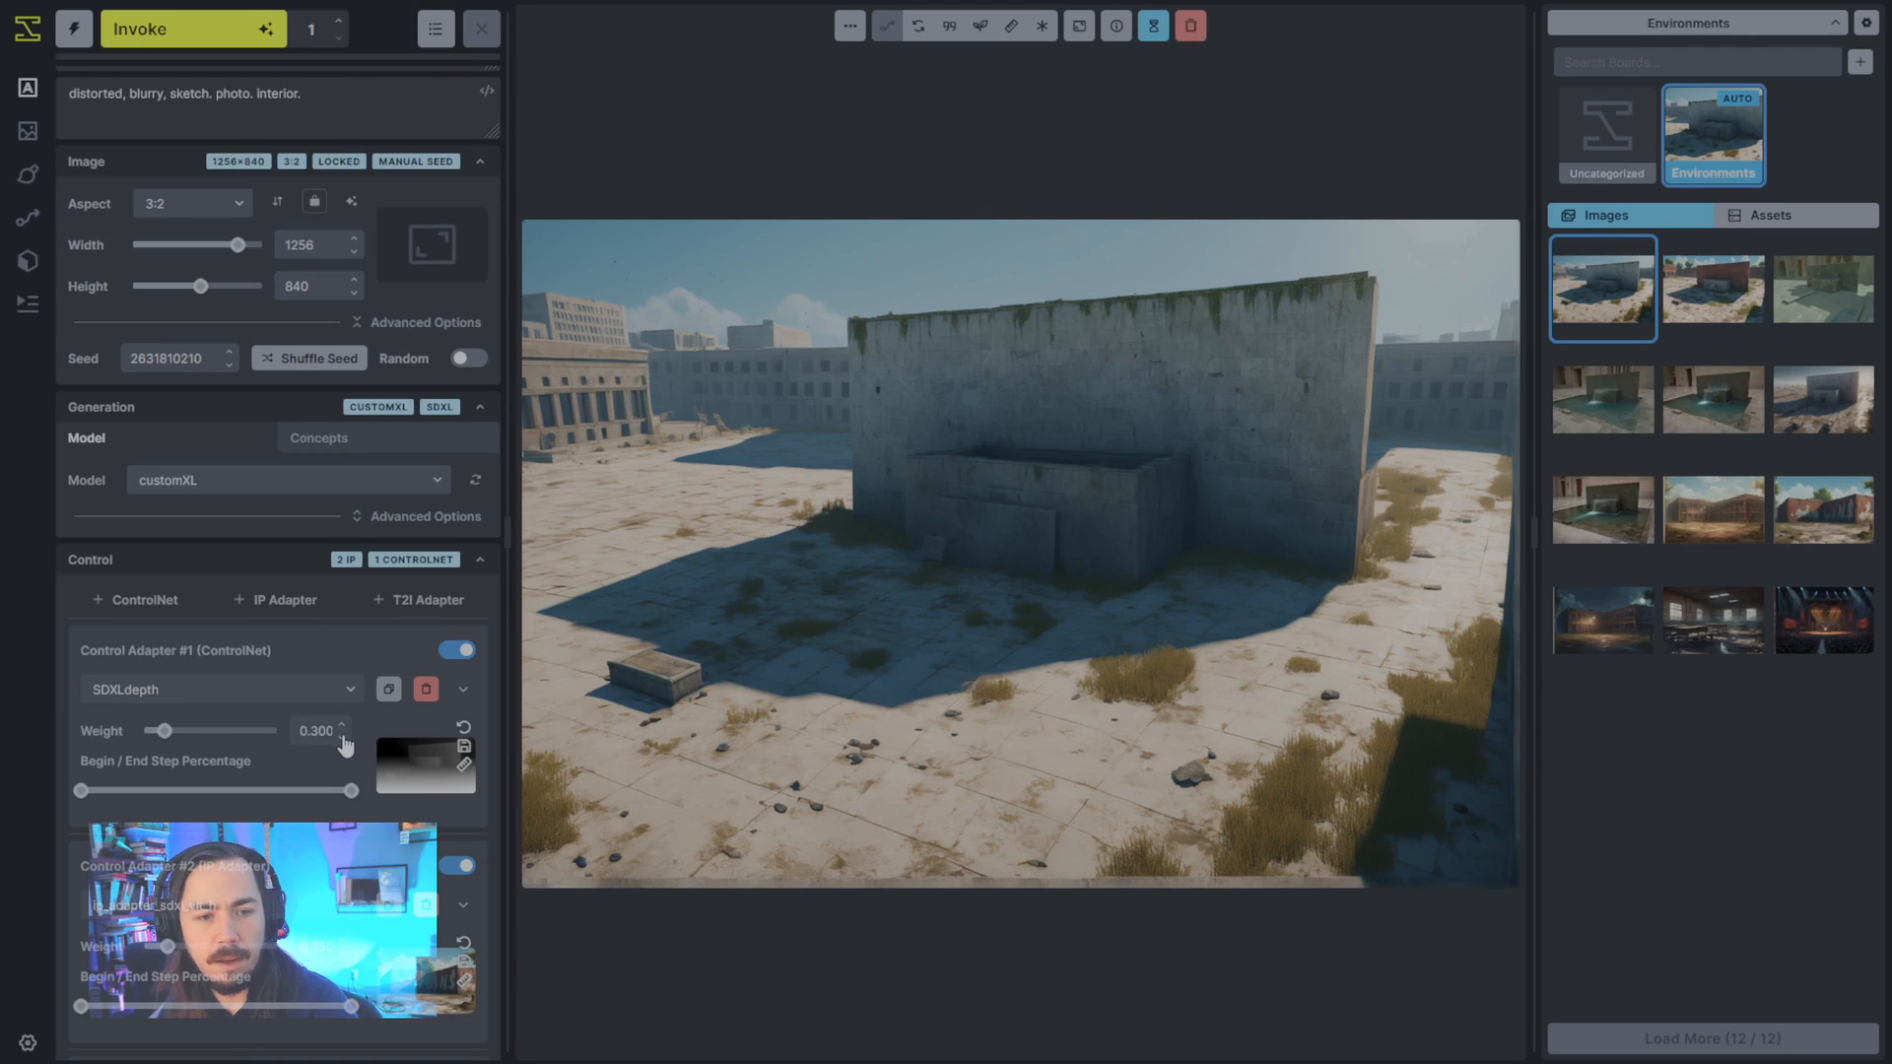
pyautogui.click(187, 28)
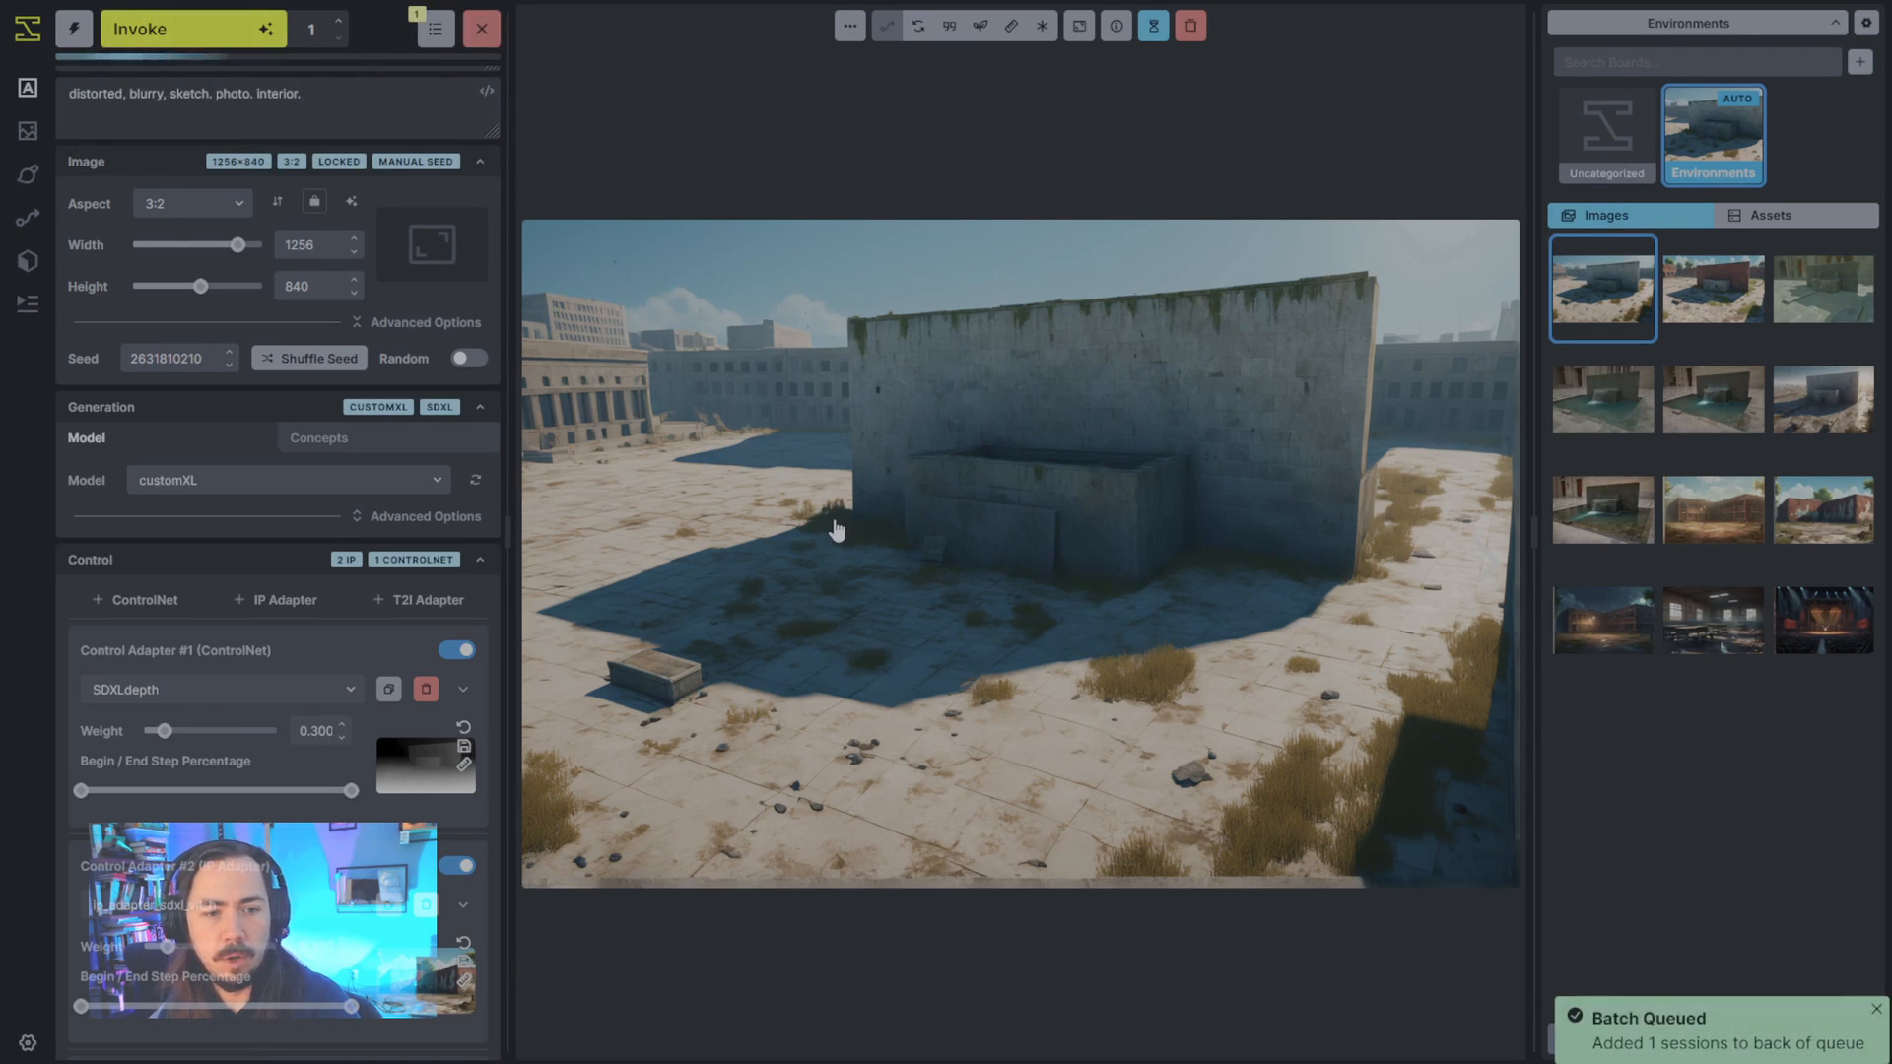
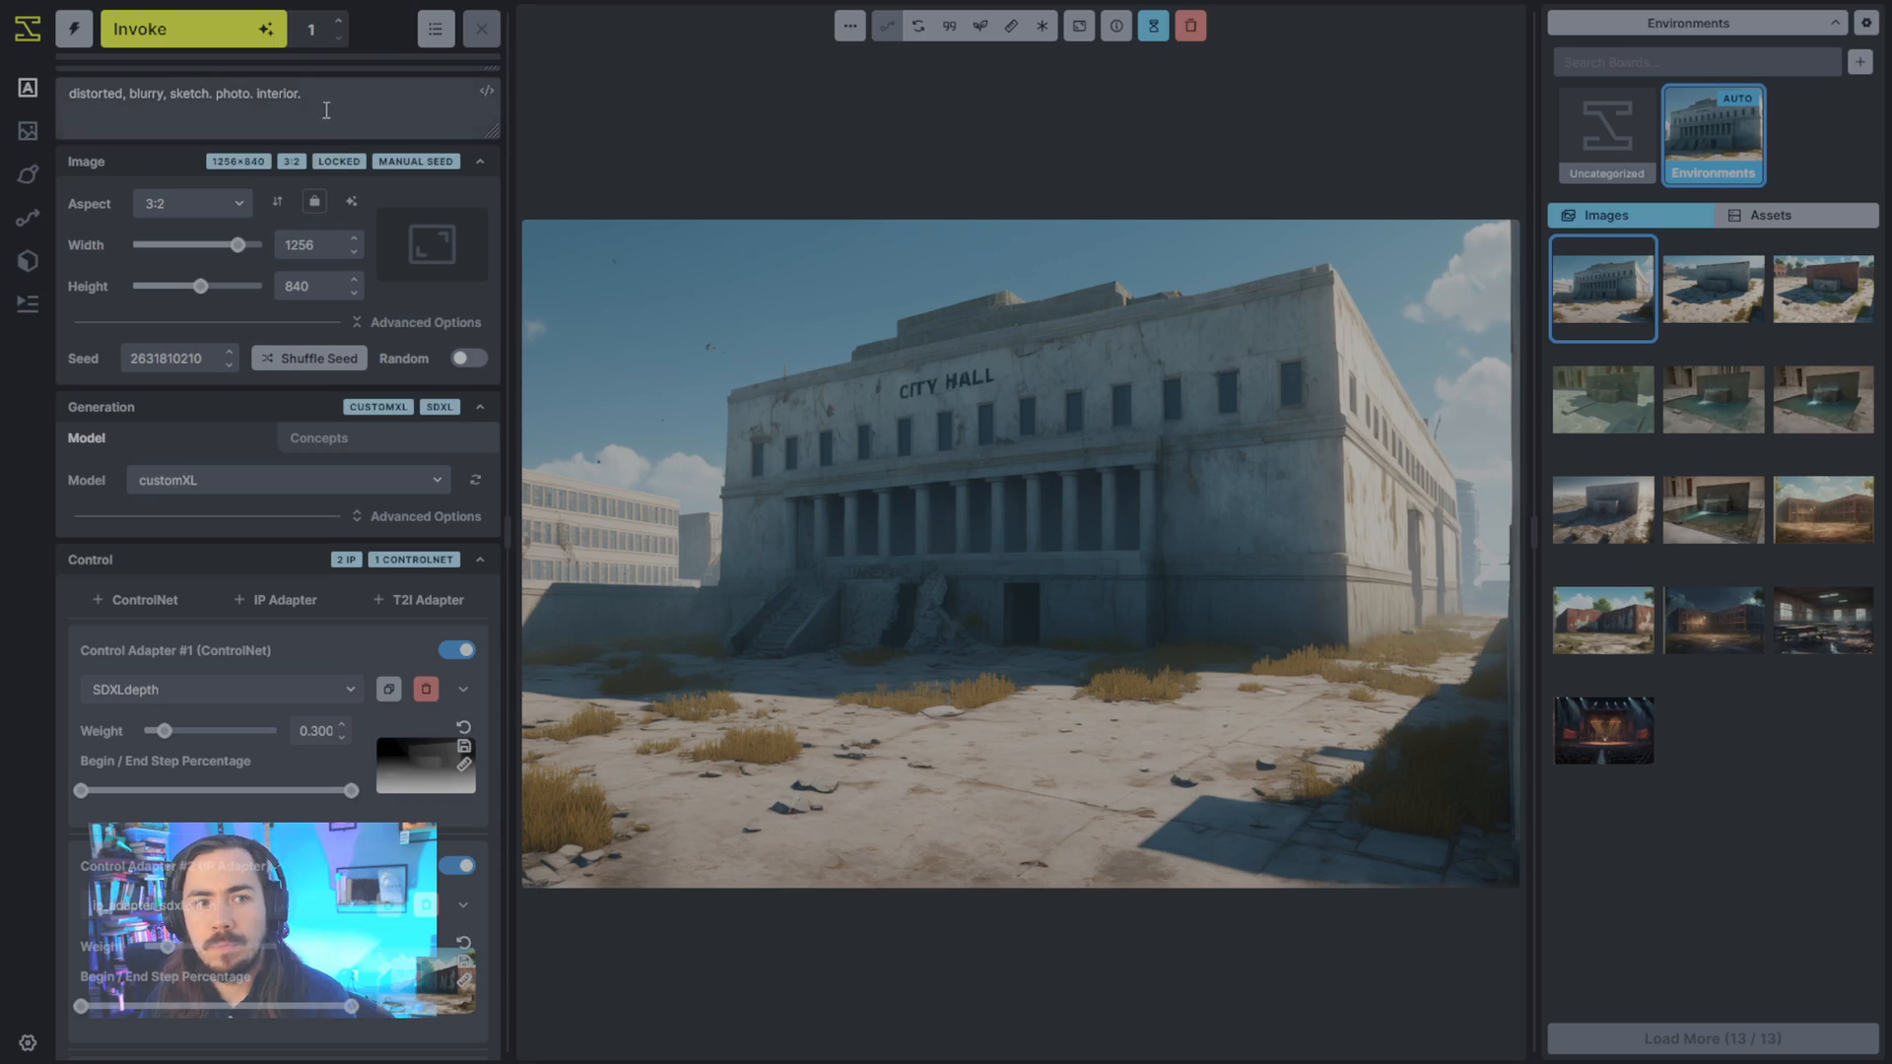
# - Remove the city hall, marble, fountains and stone line from the positive prompt
pyautogui.scroll(2, 380, 114)
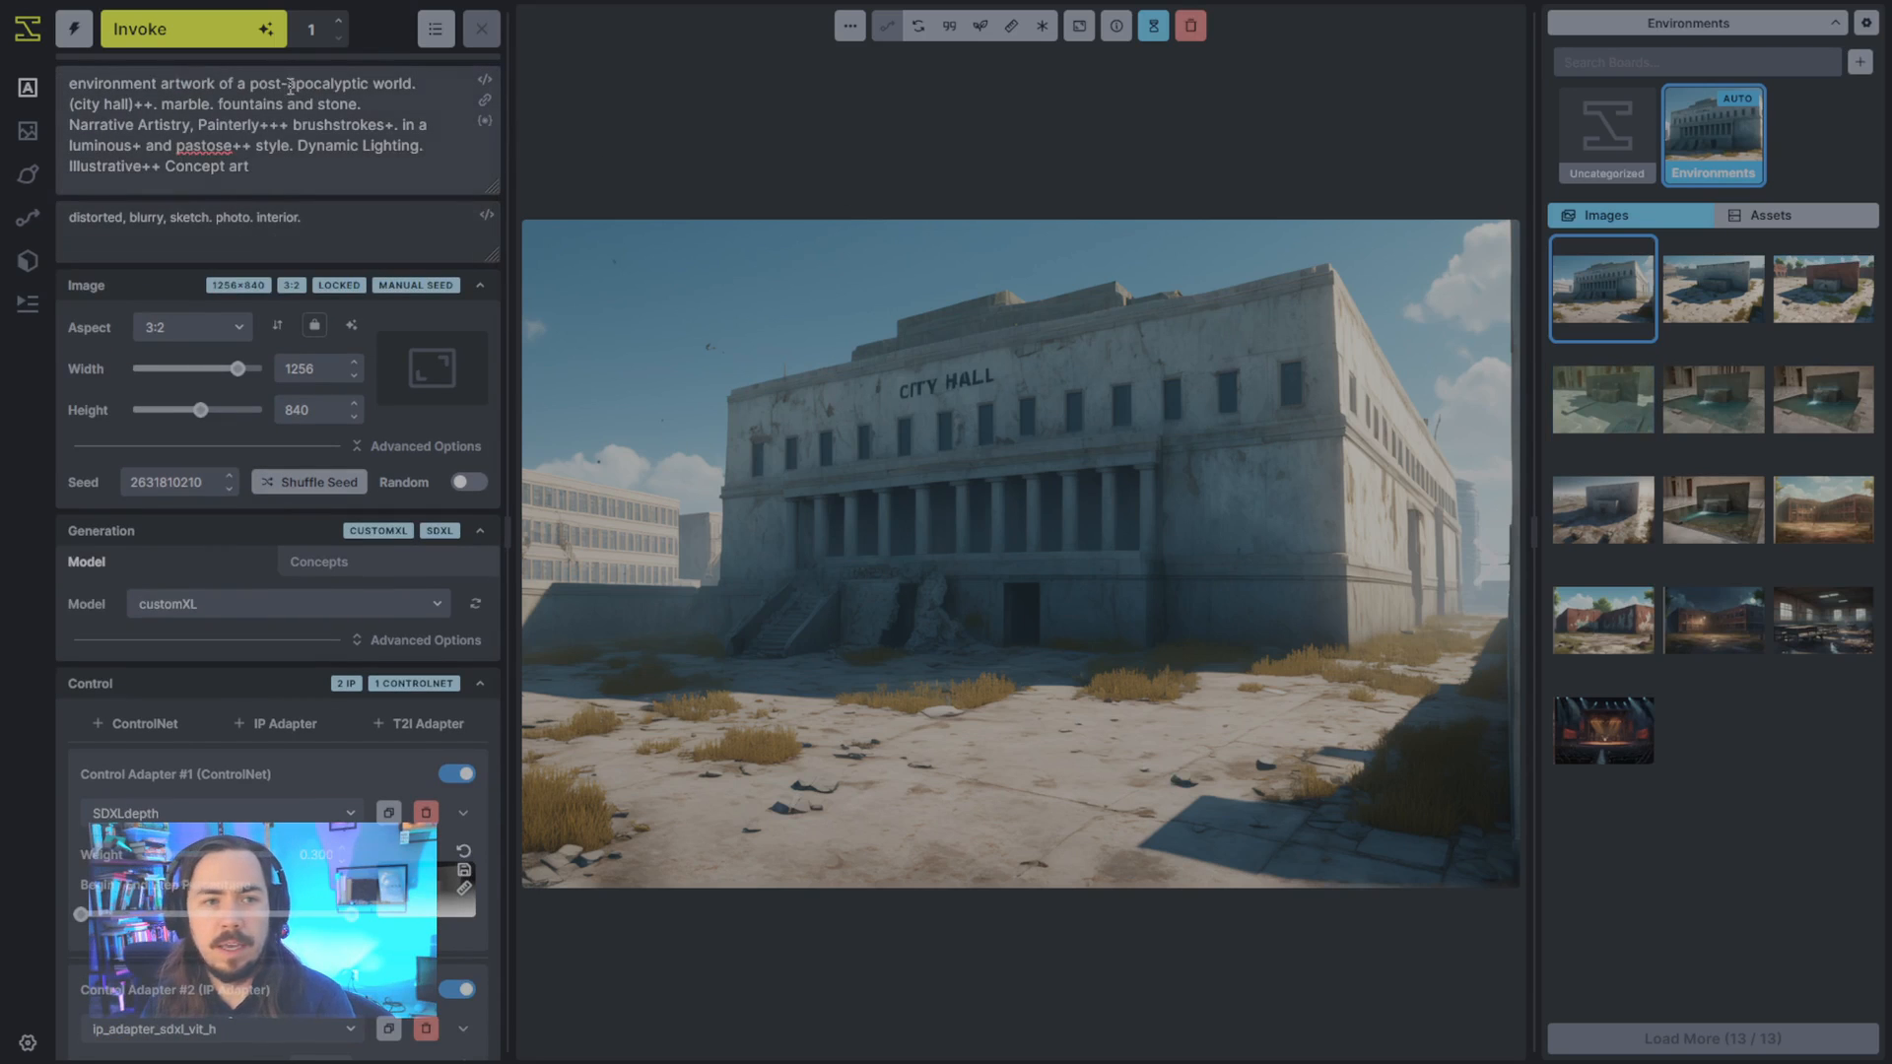
pyautogui.moveTo(69, 85); pyautogui.dragTo(183, 125)
pyautogui.click(184, 125)
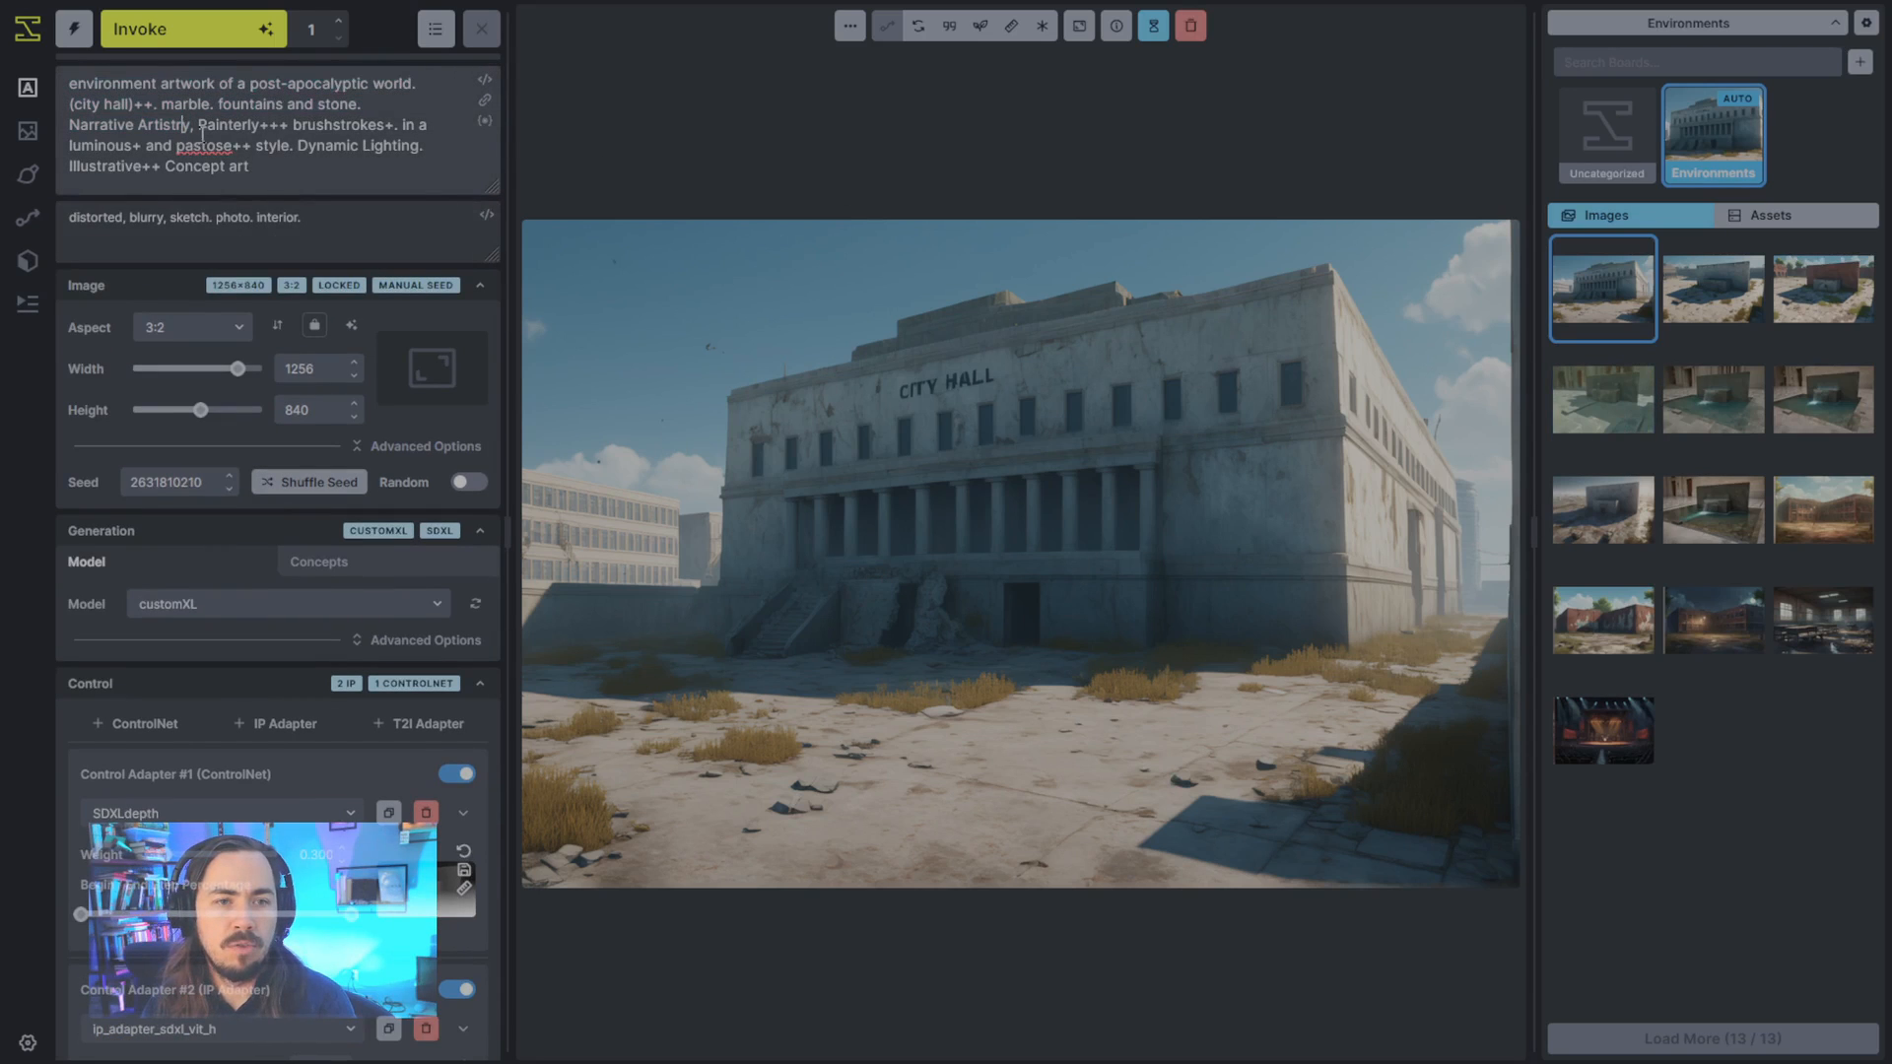
pyautogui.moveTo(372, 108); pyautogui.dragTo(56, 104)
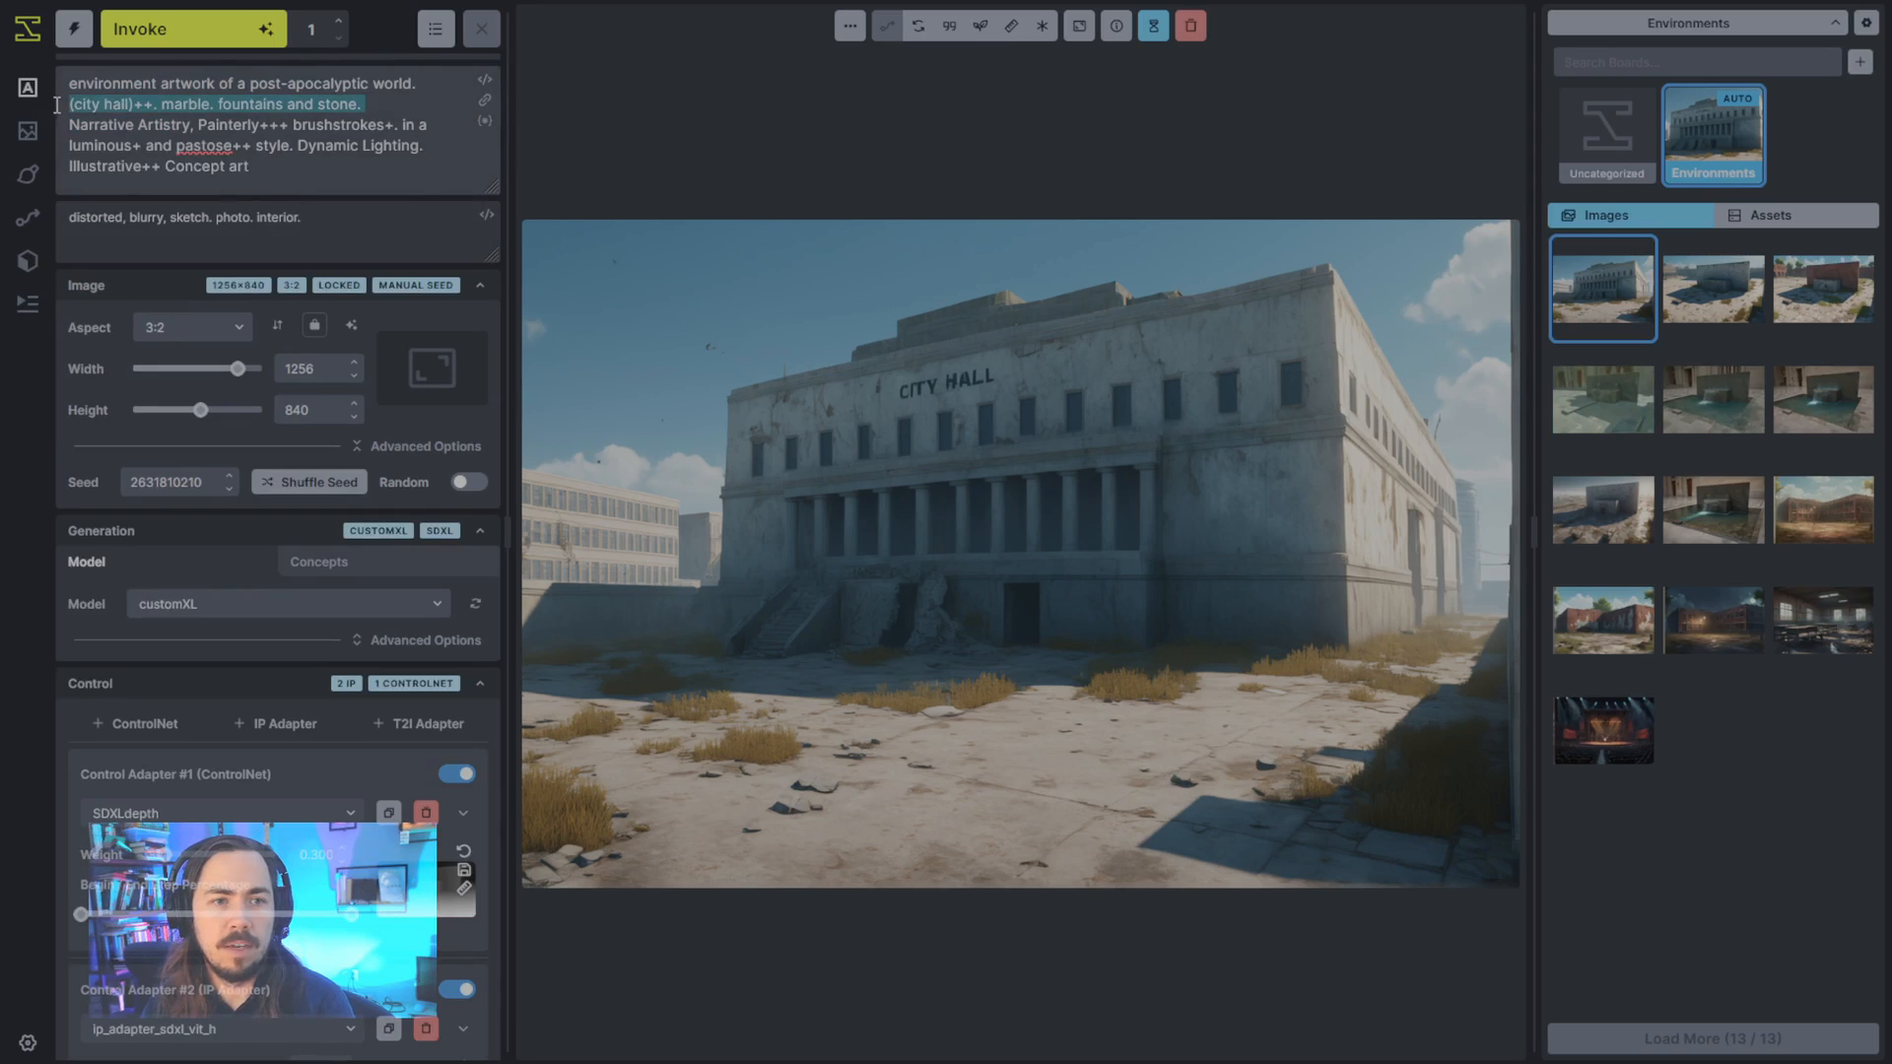
pyautogui.press('BackSpace')
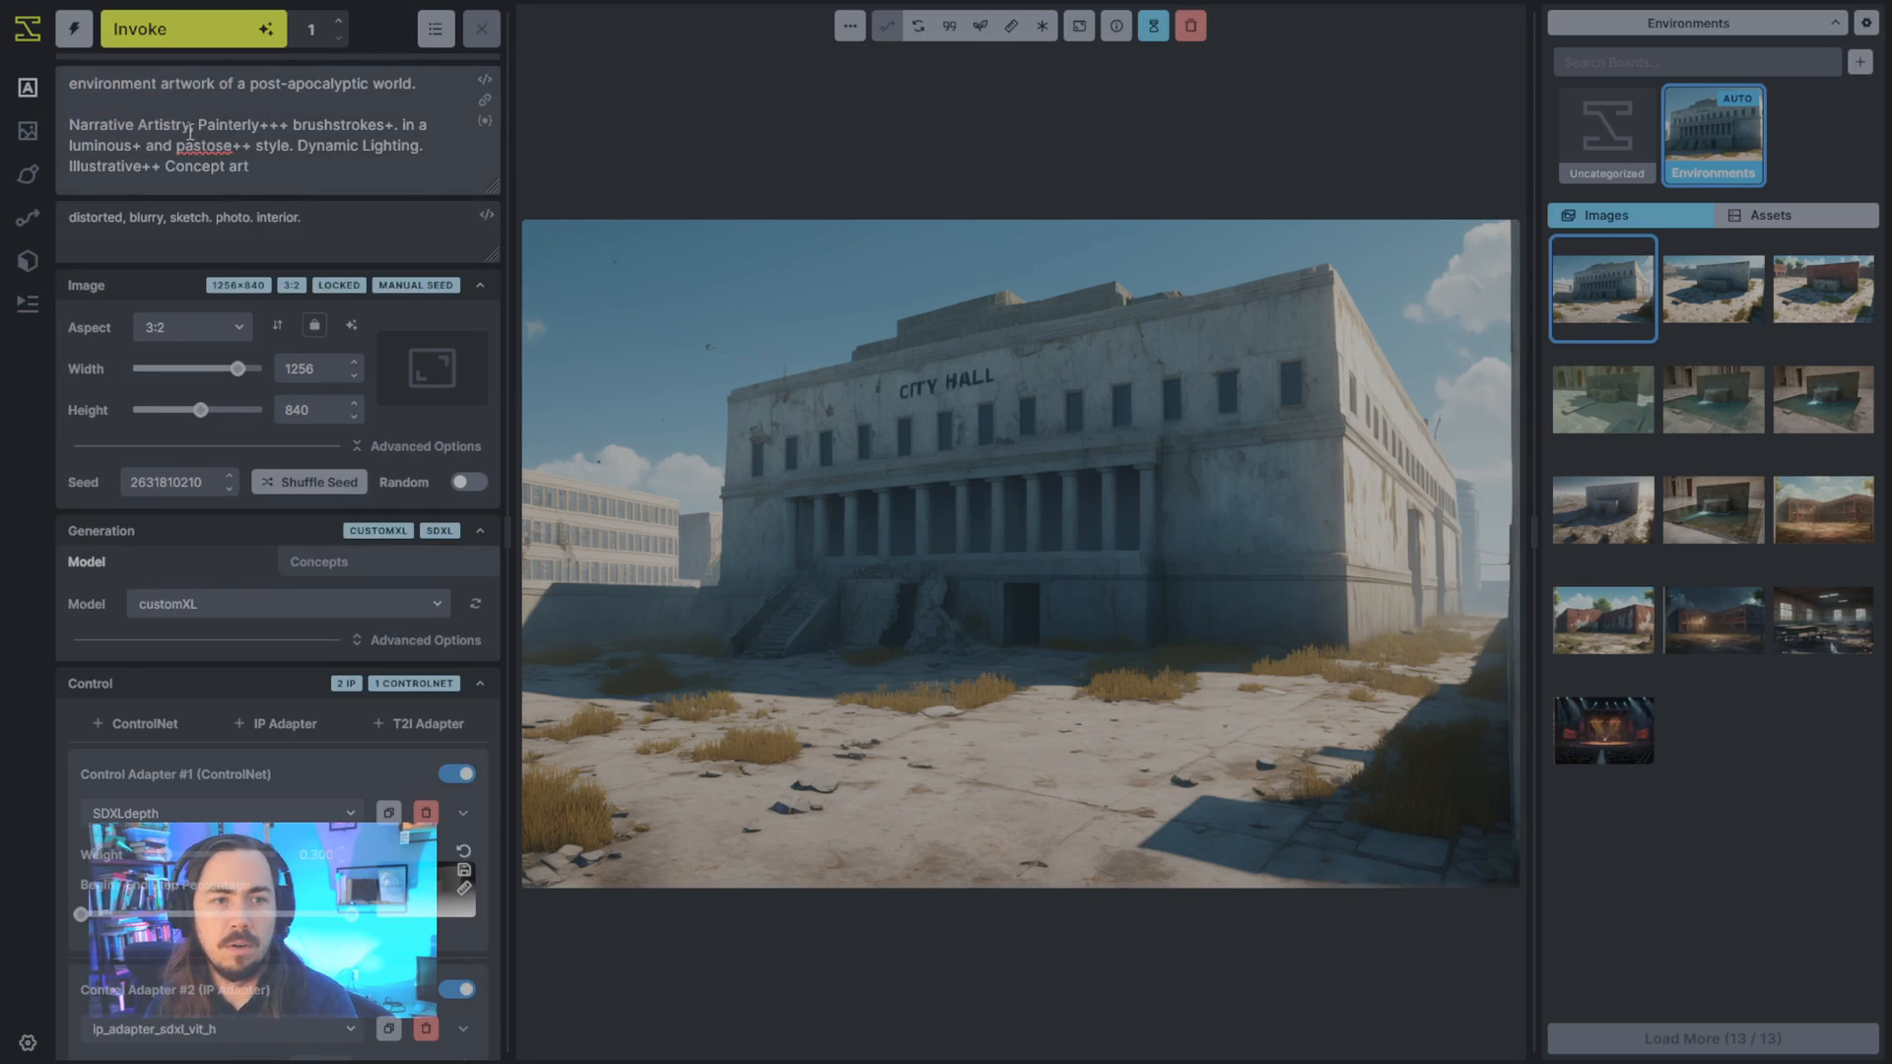
# - Delete the SDXLdepth ControlNet and both IP Adapters
pyautogui.scroll(-4, 434, 777)
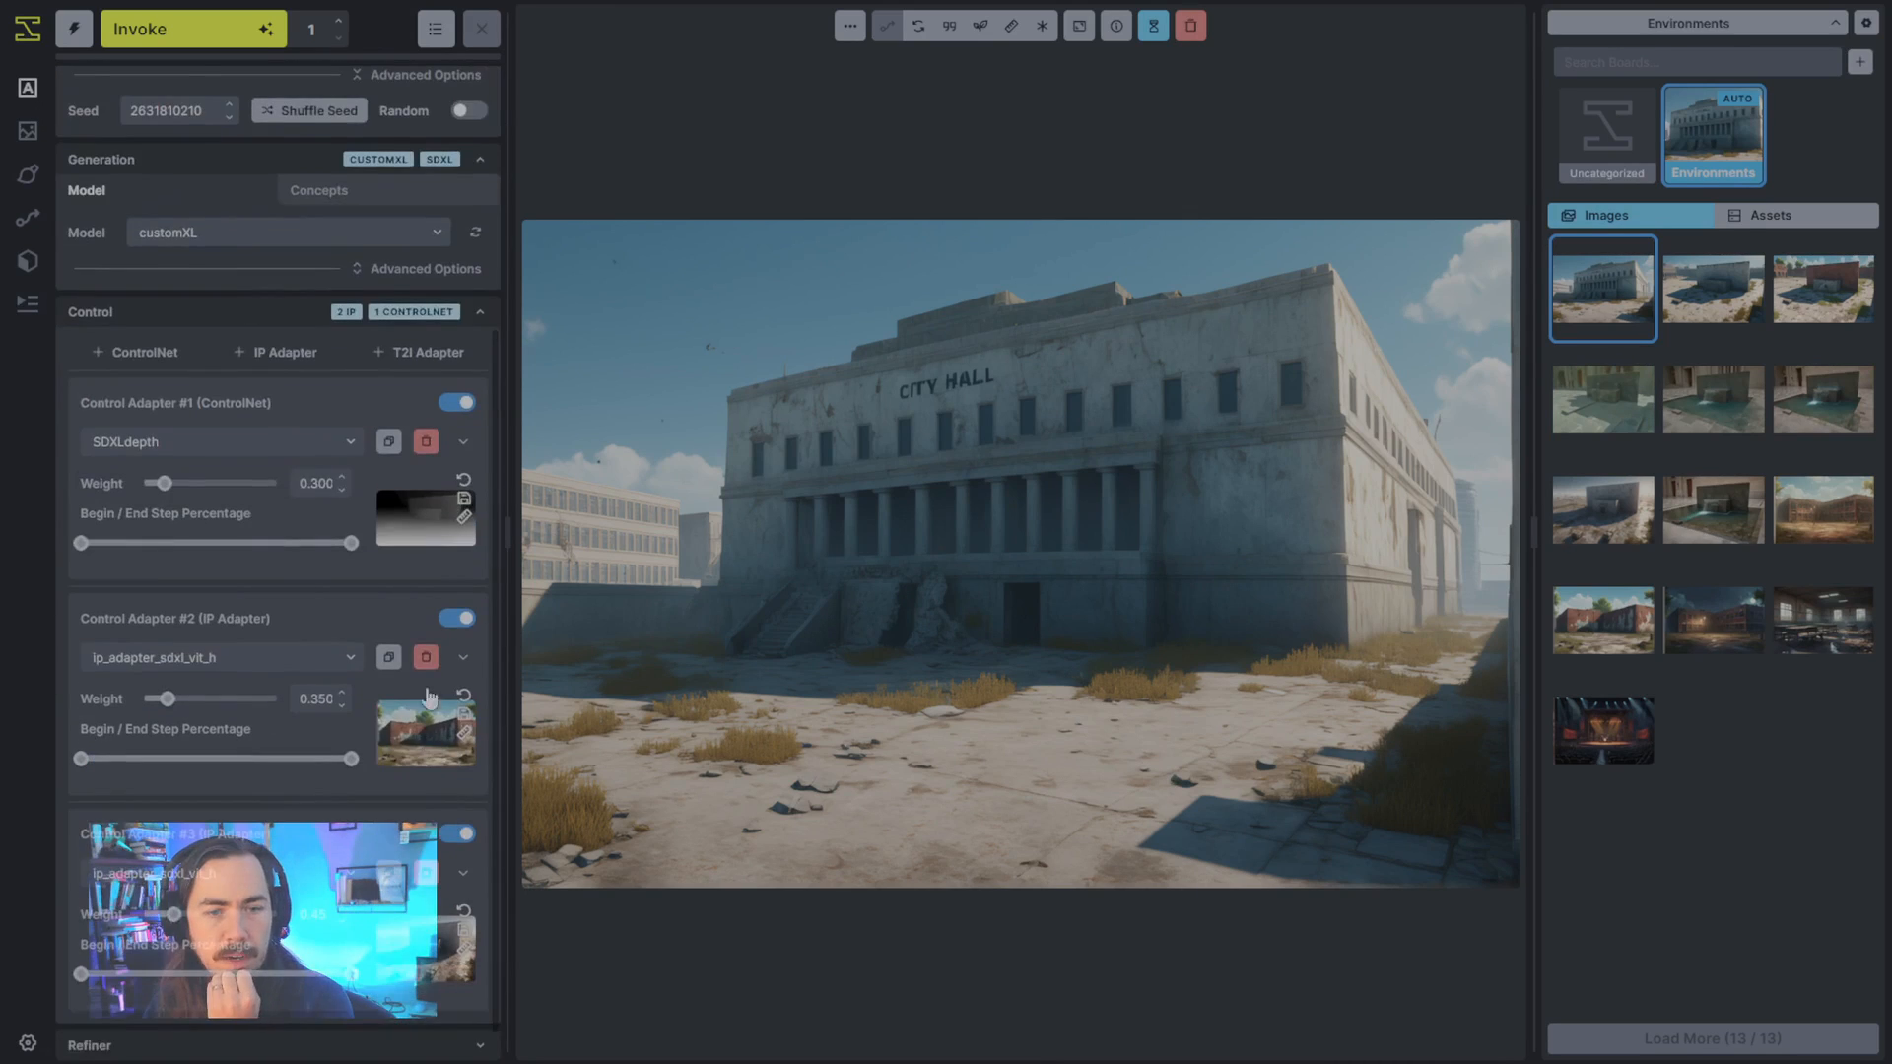
pyautogui.click(425, 659)
pyautogui.click(426, 627)
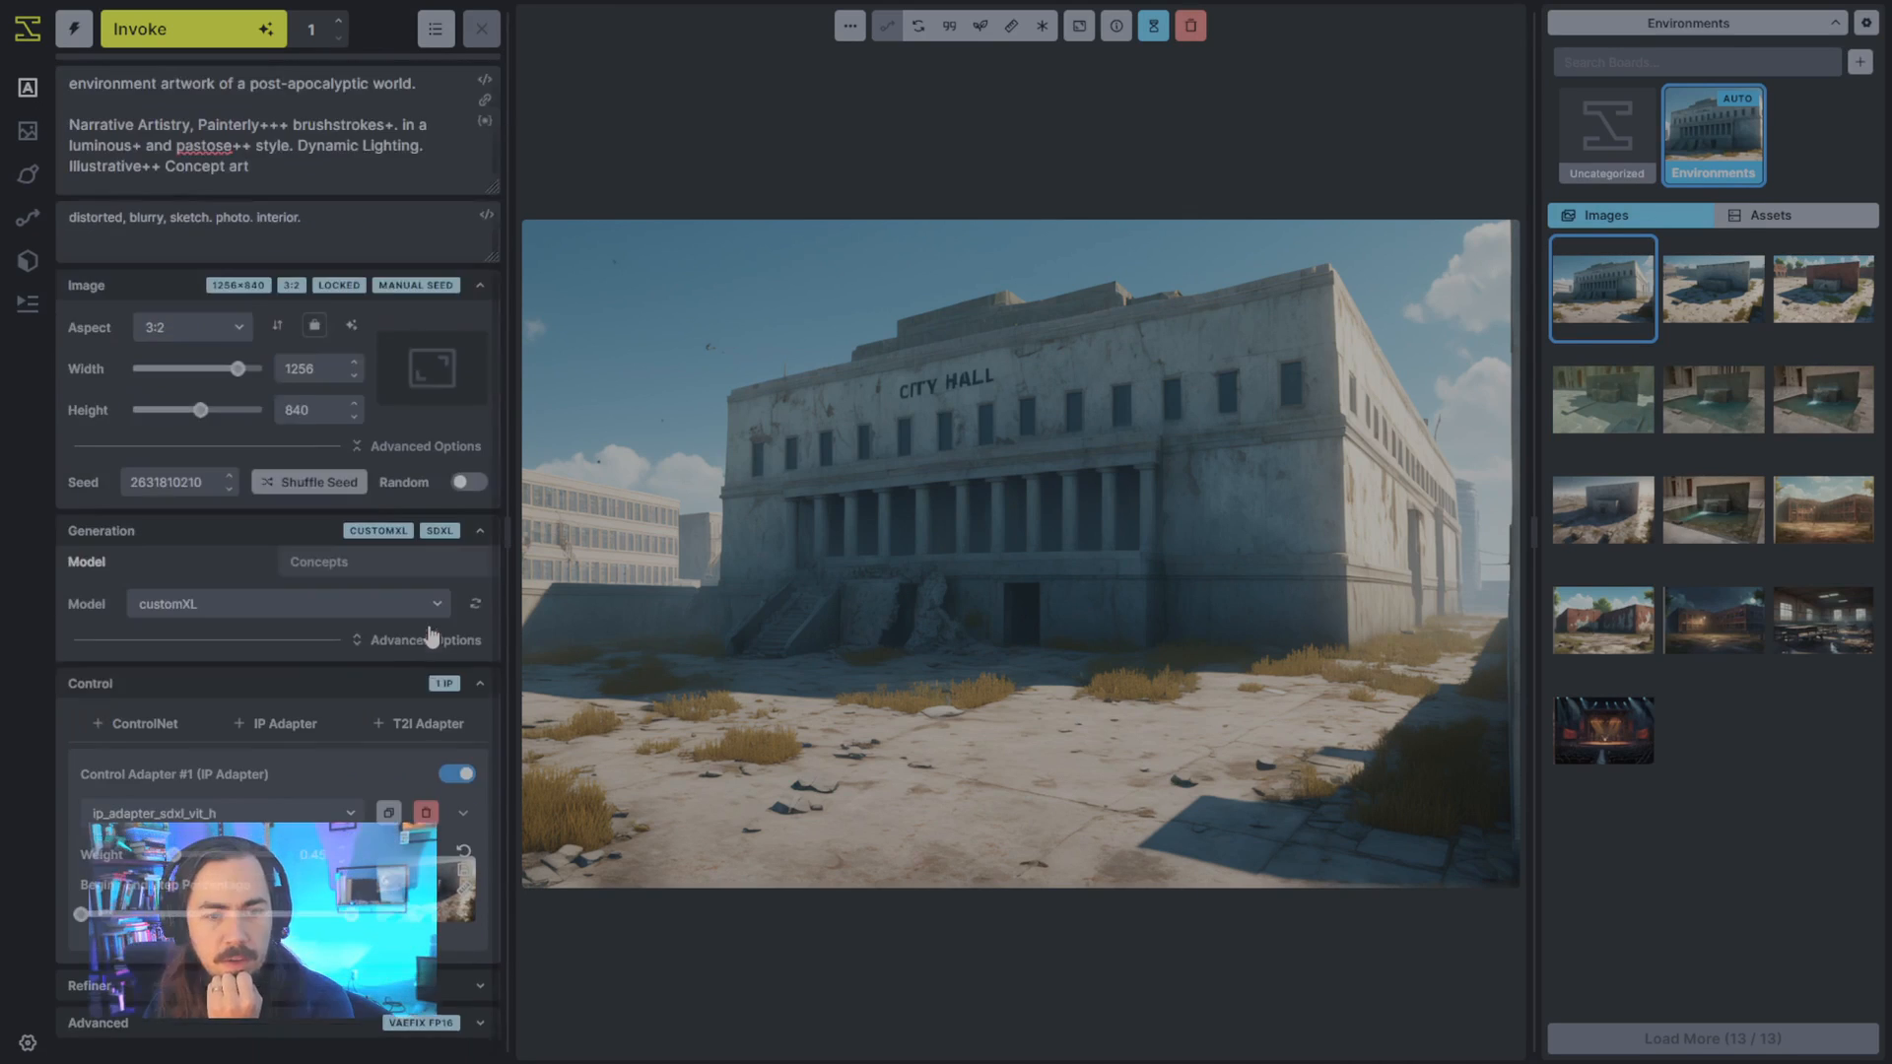
pyautogui.click(425, 812)
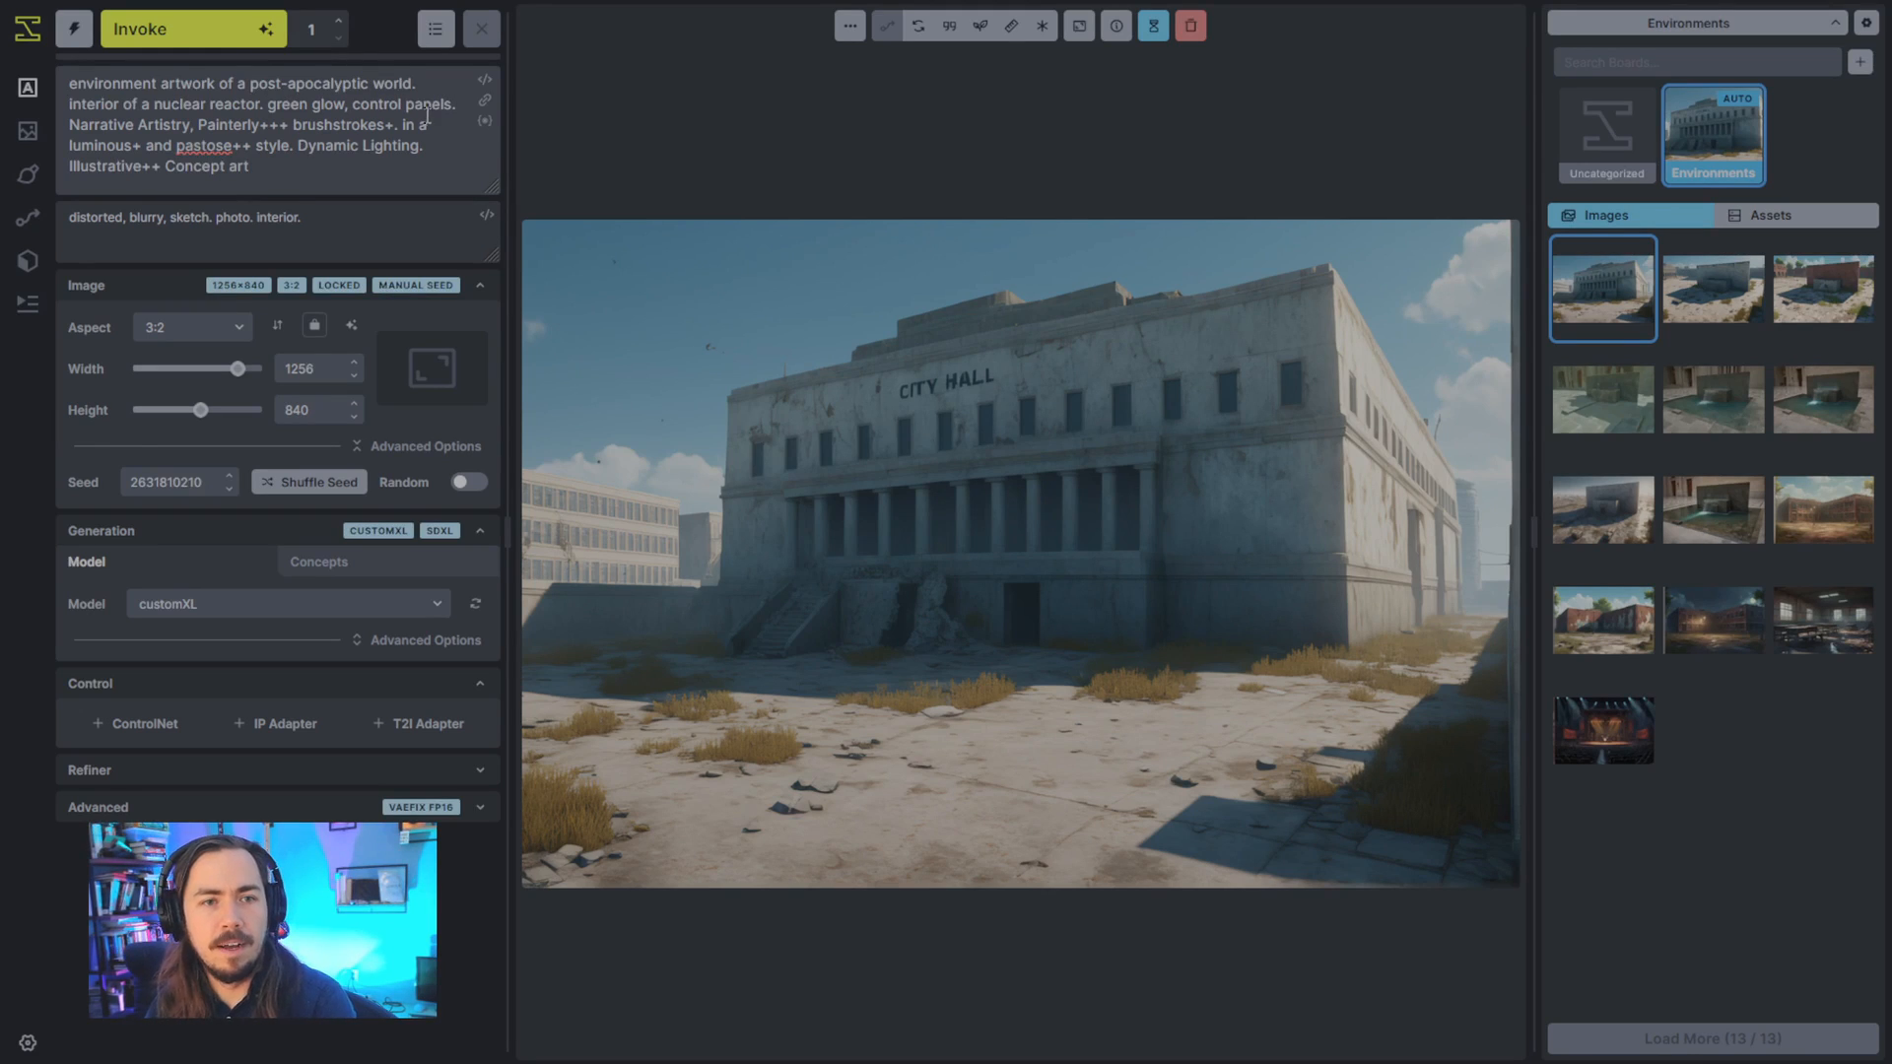
# - Complete the prompt line as "interior of a nuclear reactor. green eerie glow, control panels." and generate an image
pyautogui.click(308, 108)
pyautogui.write('eerie')
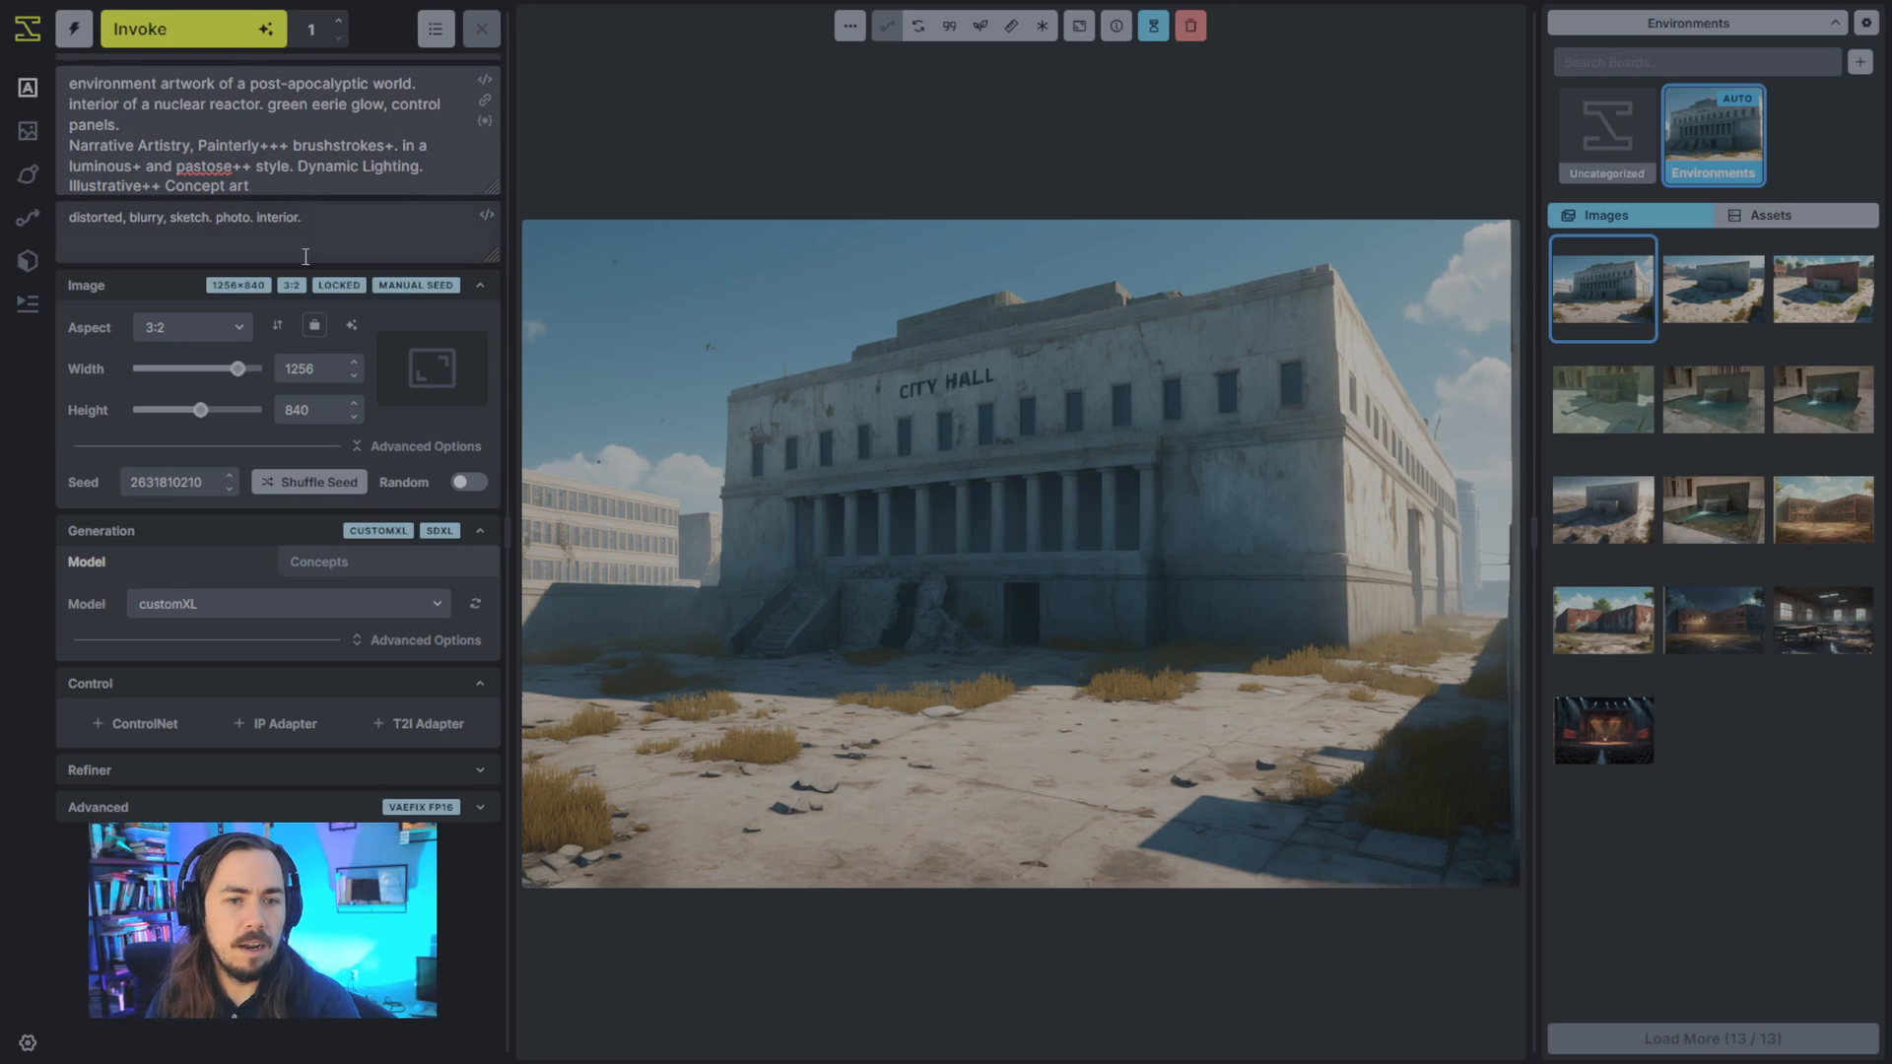
pyautogui.click(234, 43)
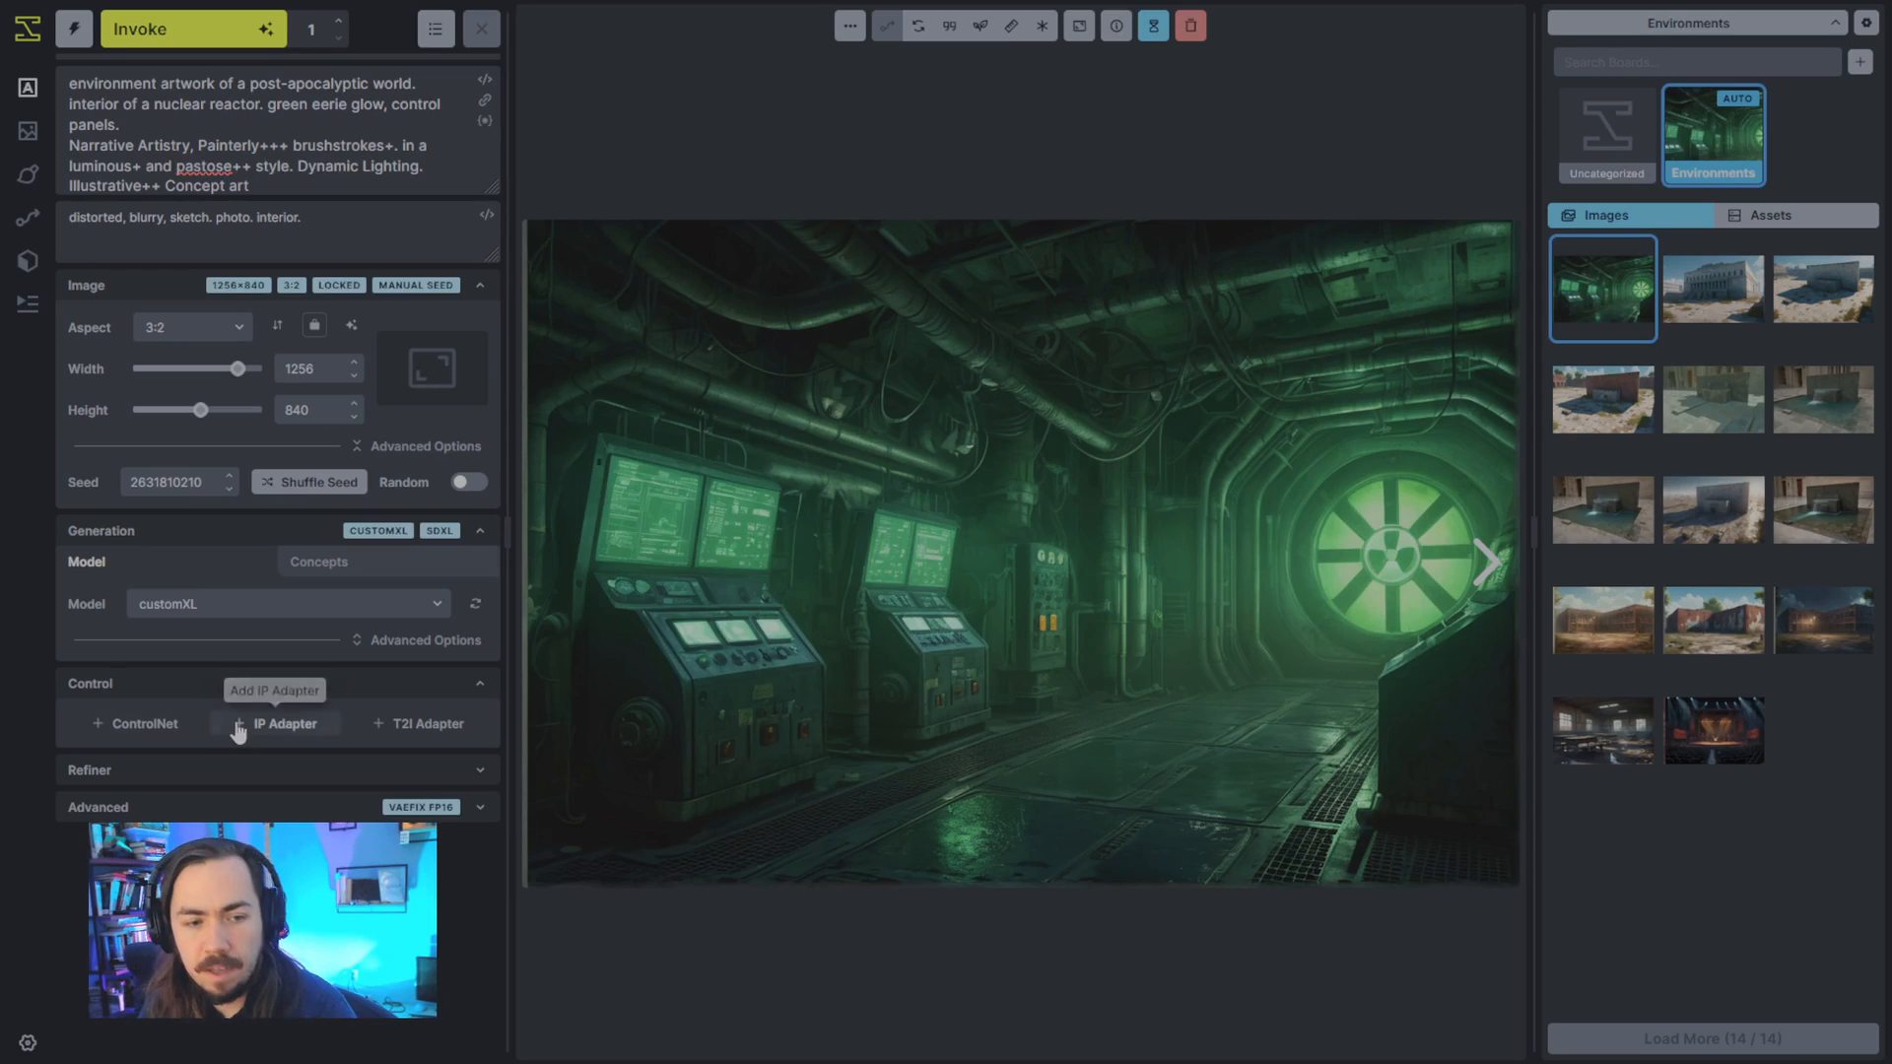
# - Add a ControlNet using the SDXLdepth model with the green reactor image as its control image
pyautogui.click(136, 723)
pyautogui.click(242, 813)
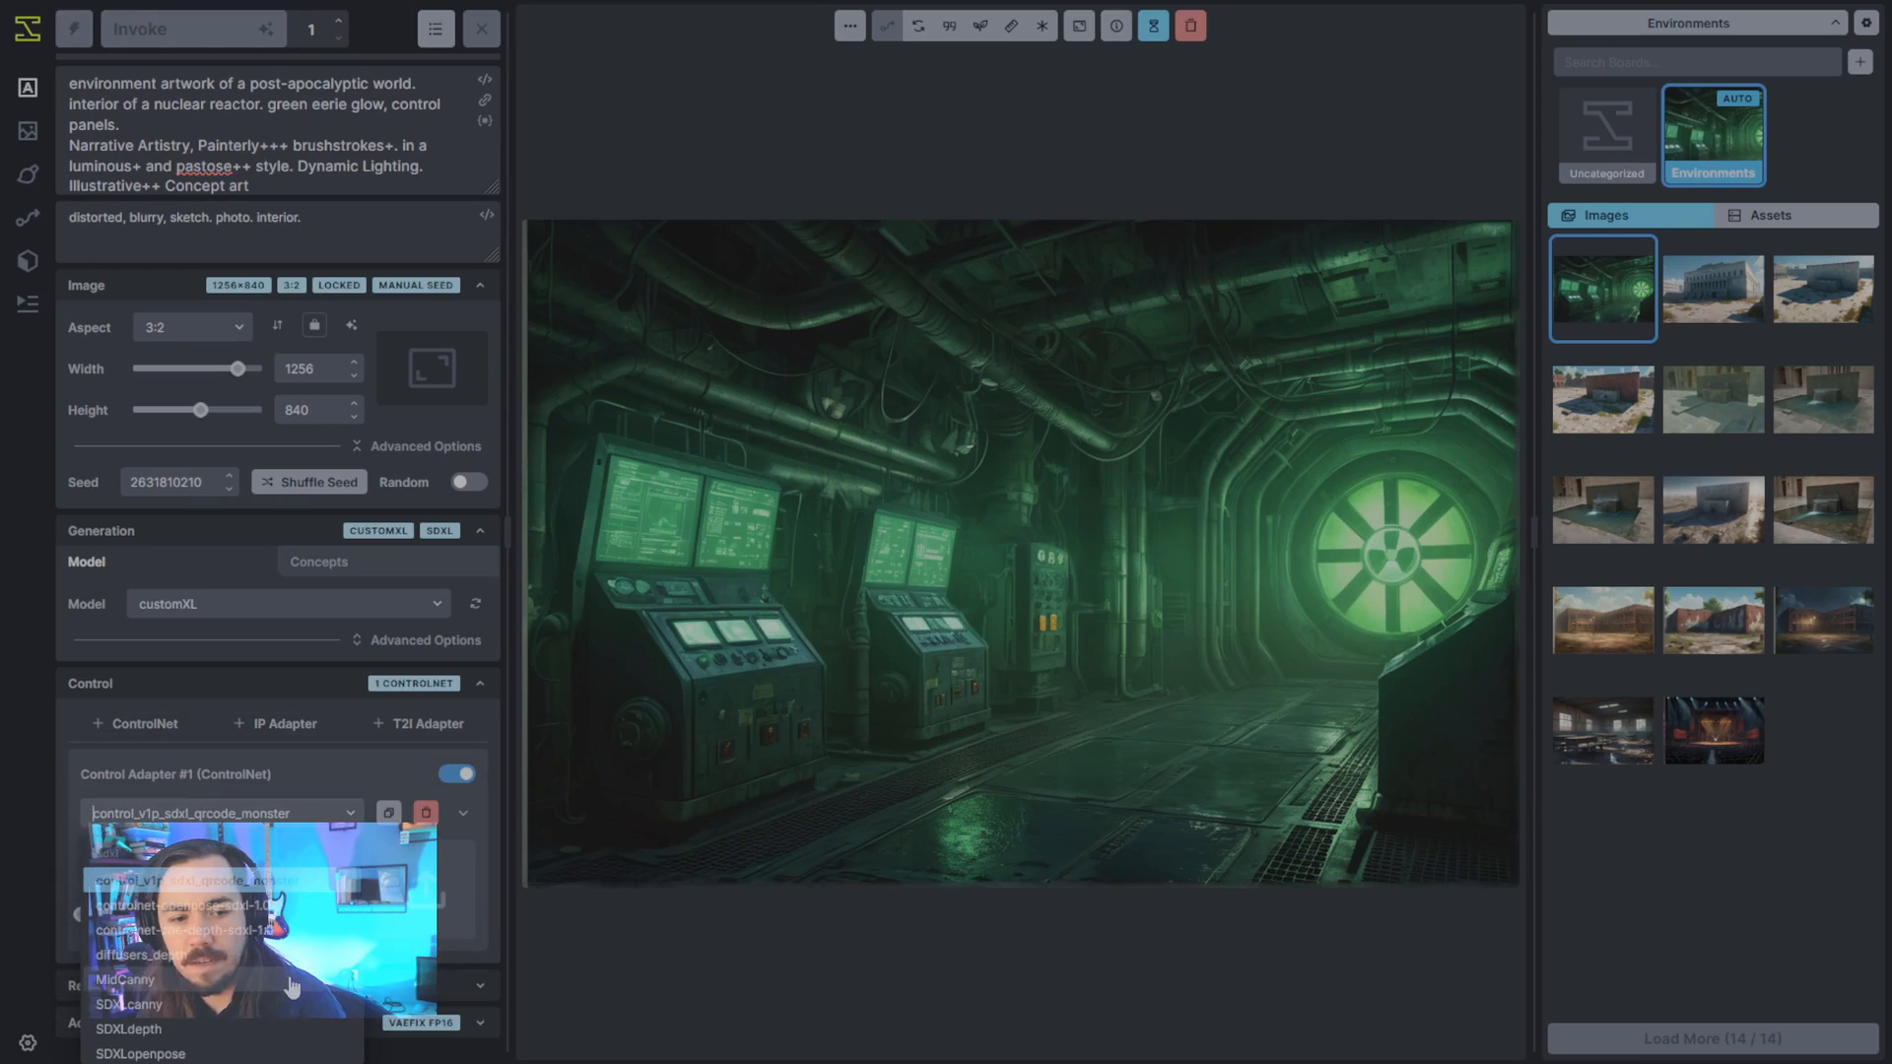
pyautogui.click(256, 1017)
pyautogui.click(275, 816)
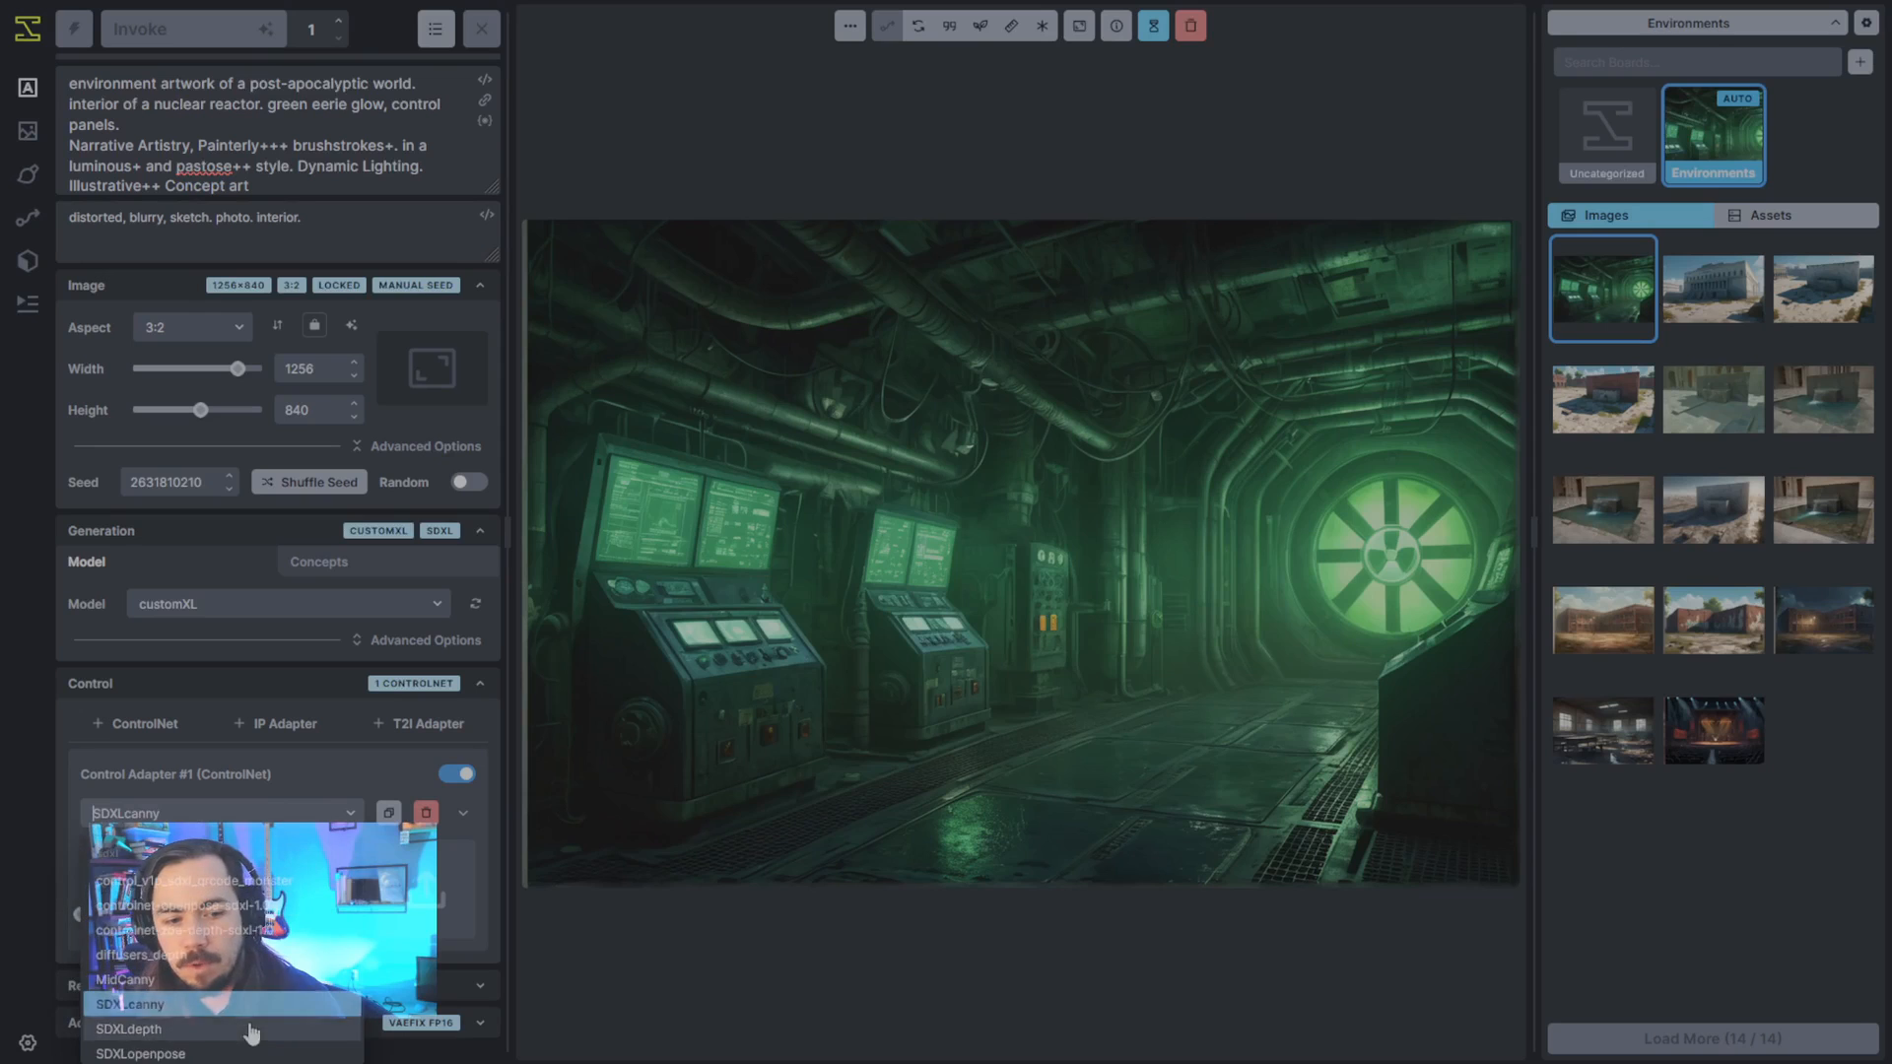
pyautogui.click(249, 1031)
pyautogui.moveTo(1018, 650); pyautogui.dragTo(422, 892)
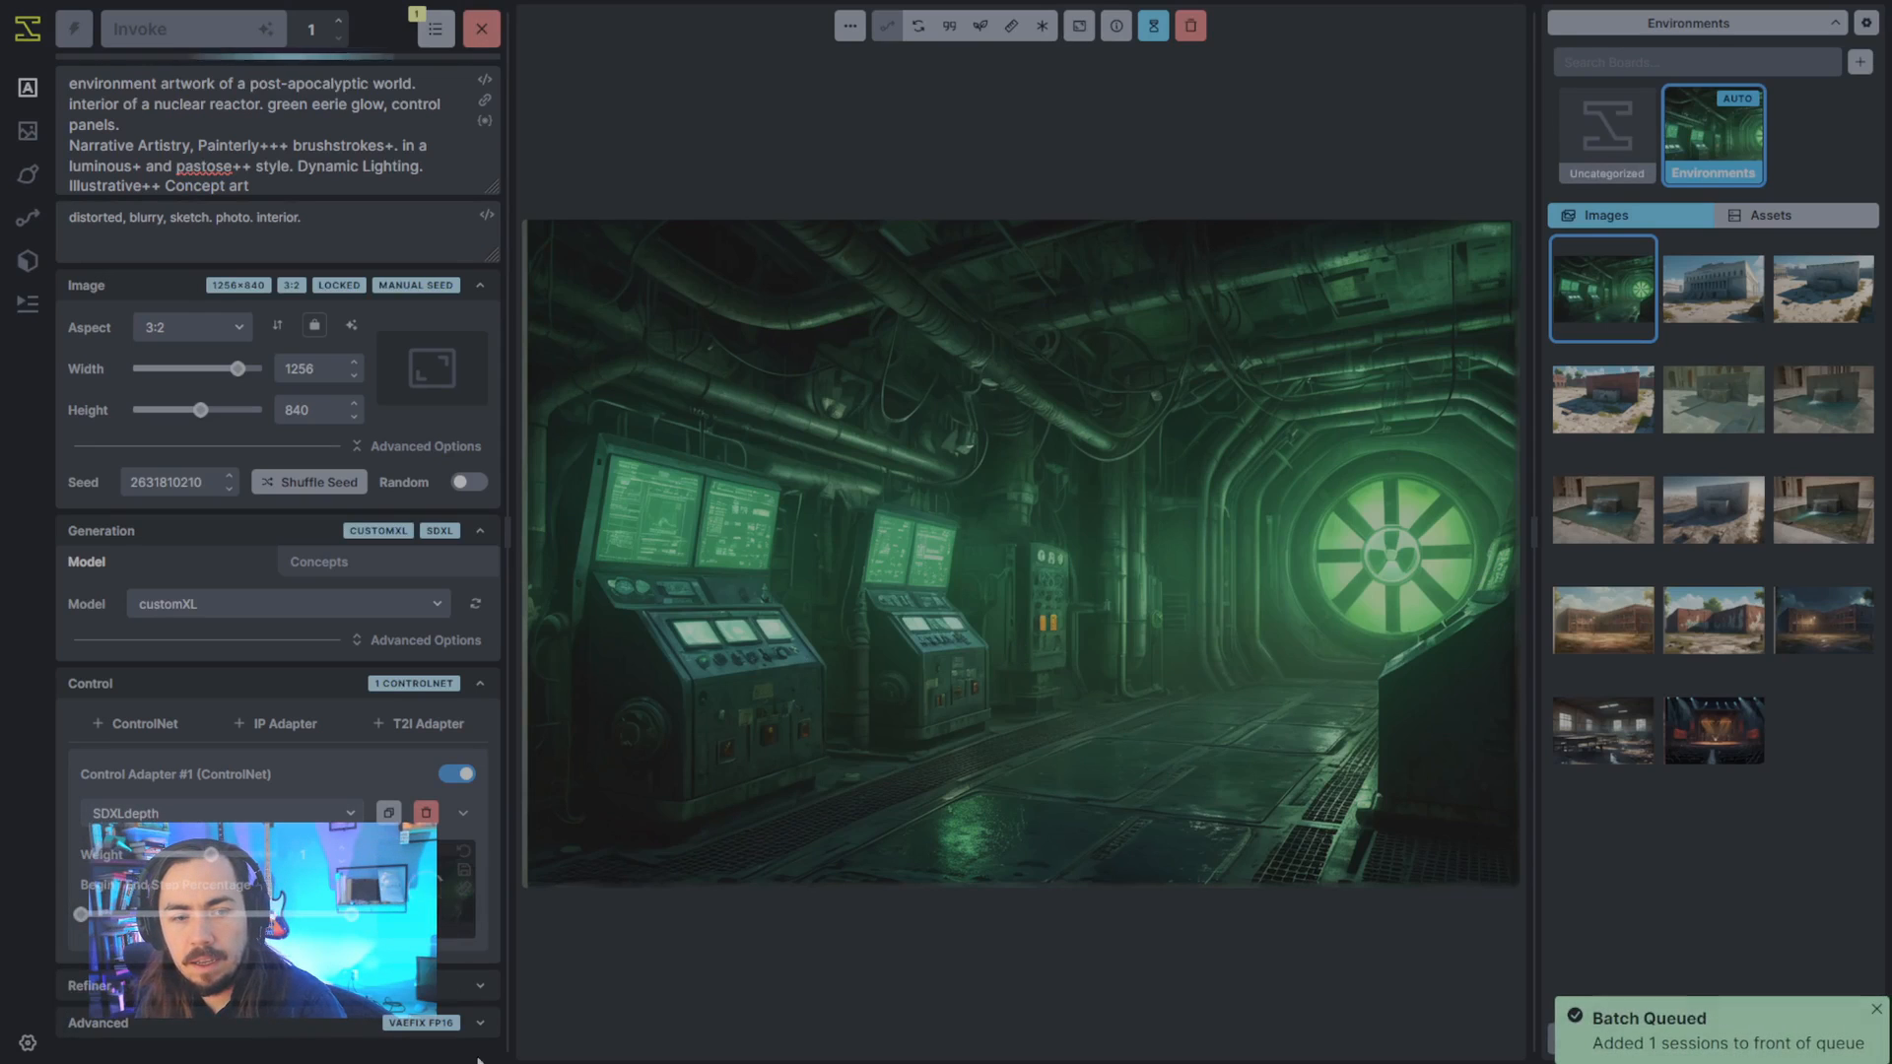
# - Examine the reactor's depth map in the expanded ControlNet settings, and delete the adapter
pyautogui.click(463, 813)
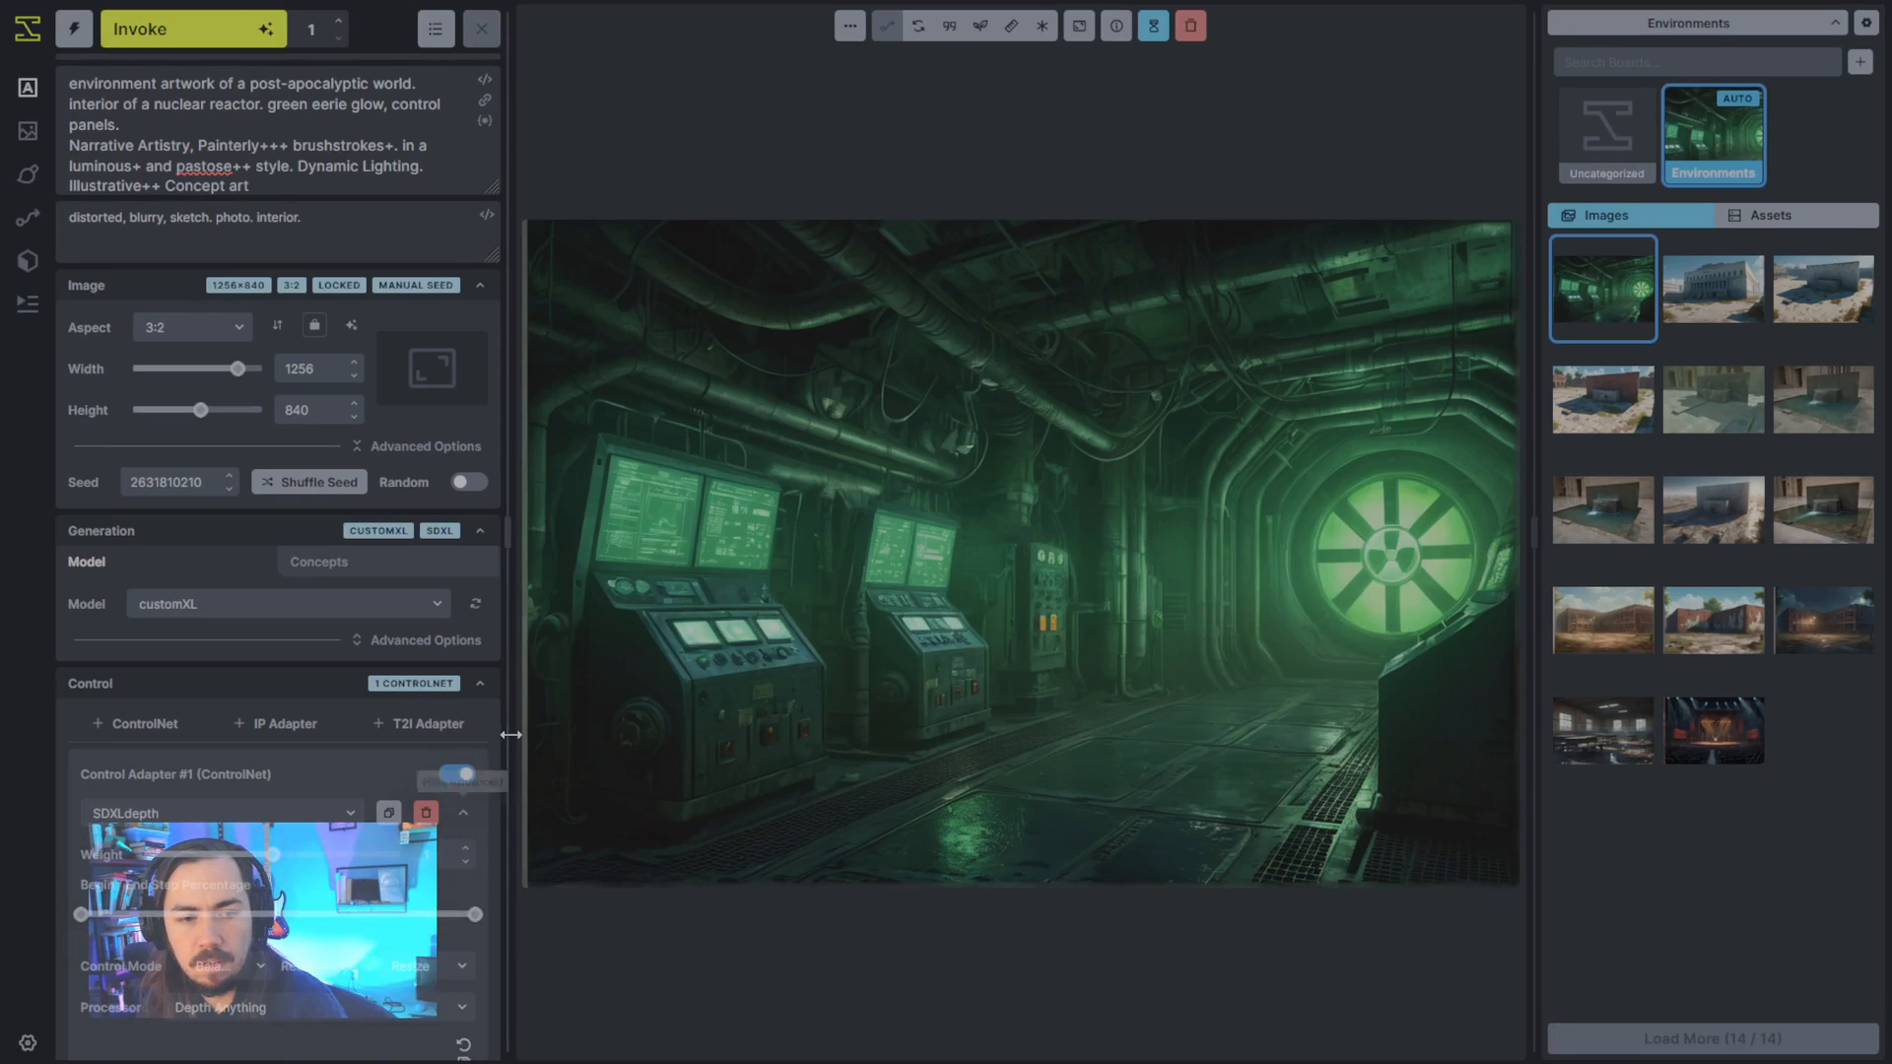
pyautogui.scroll(-5, 464, 818)
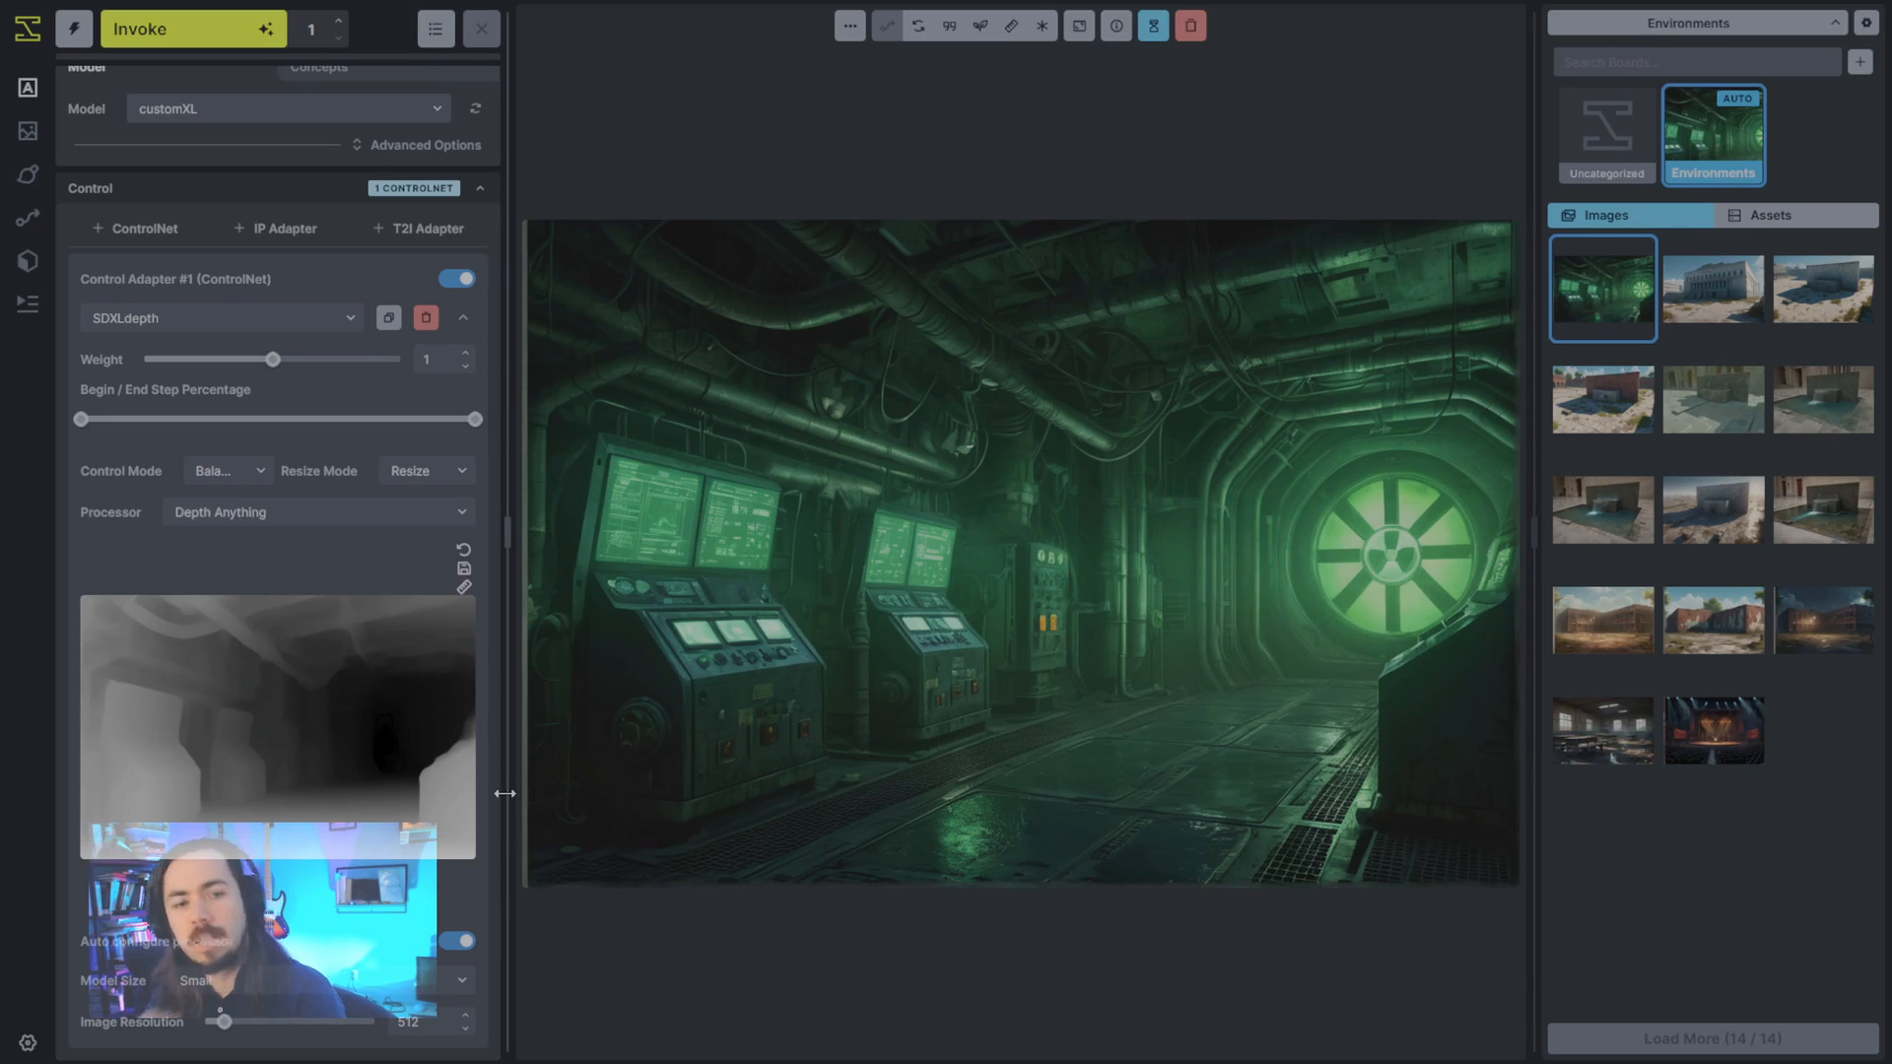
pyautogui.click(426, 317)
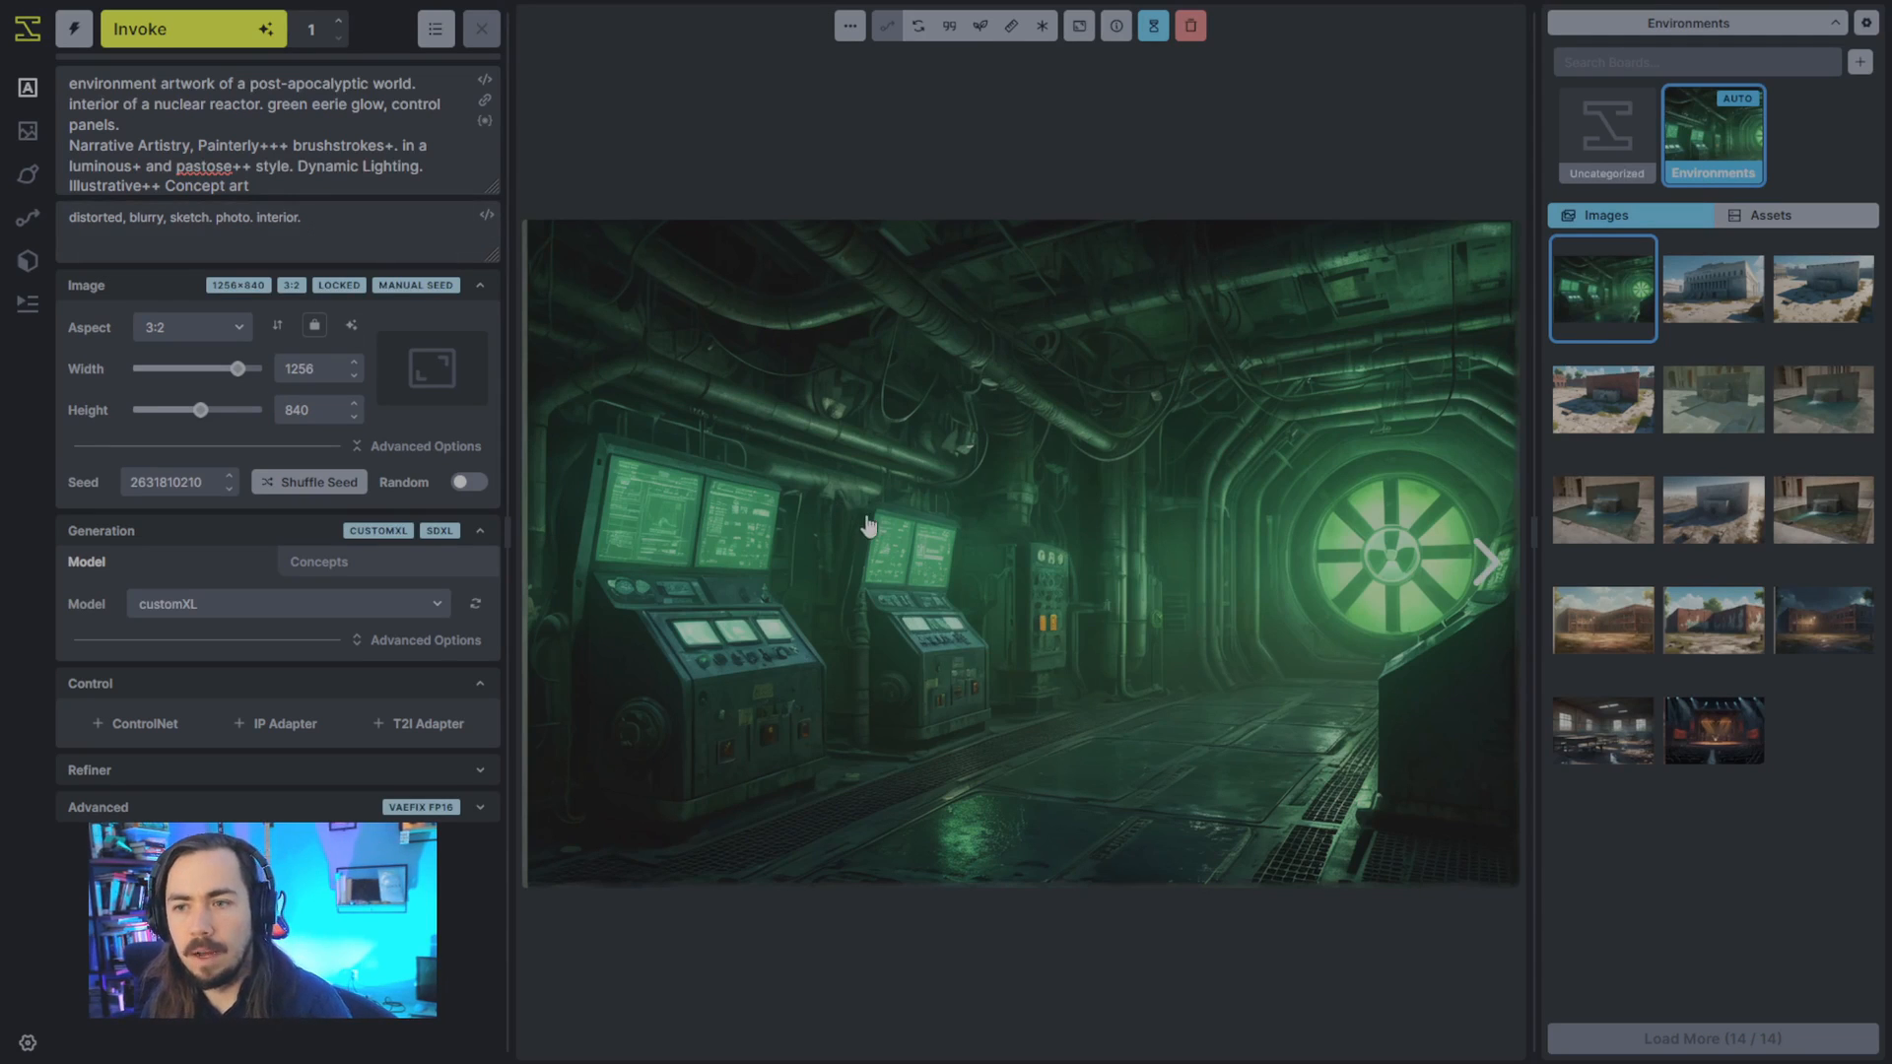
# - Use the reactor image as the initial image for image-to-image, with denoising strength 0.6
pyautogui.click(28, 135)
pyautogui.moveTo(1213, 617); pyautogui.dragTo(778, 591)
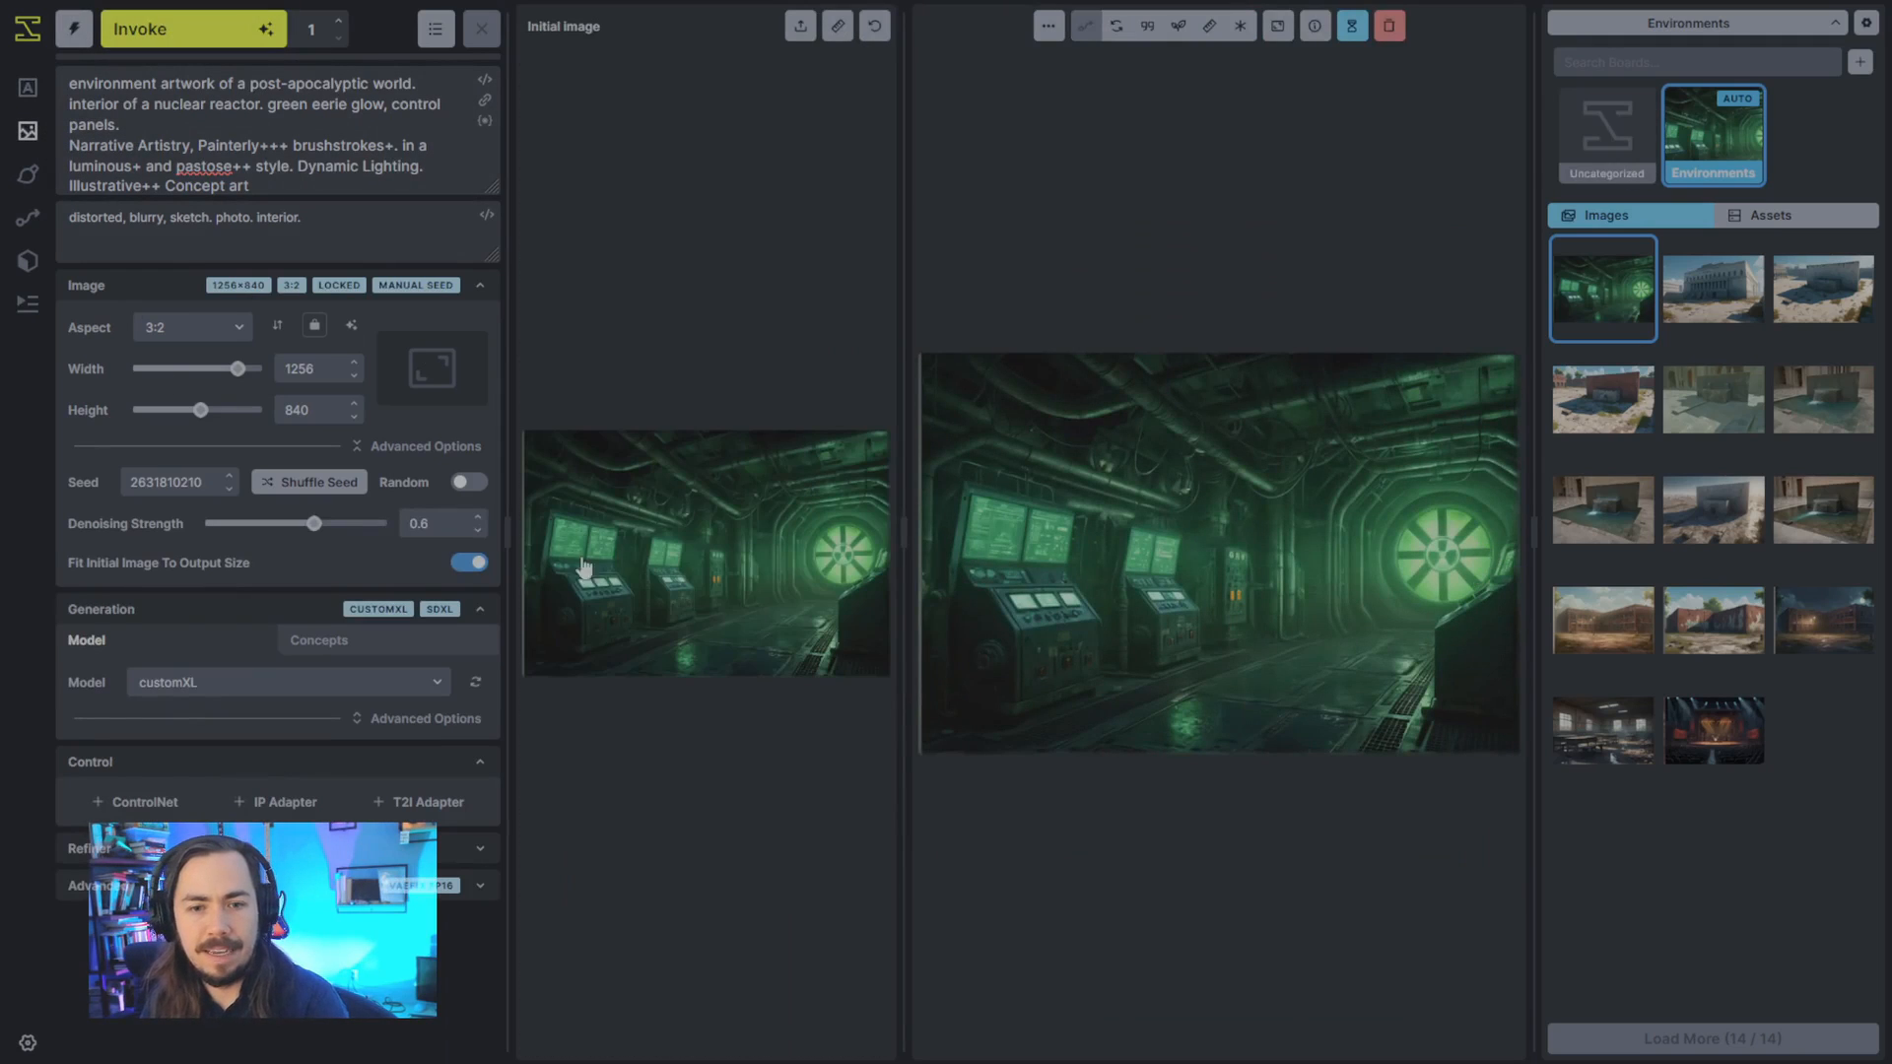
pyautogui.moveTo(902, 537); pyautogui.dragTo(1197, 519)
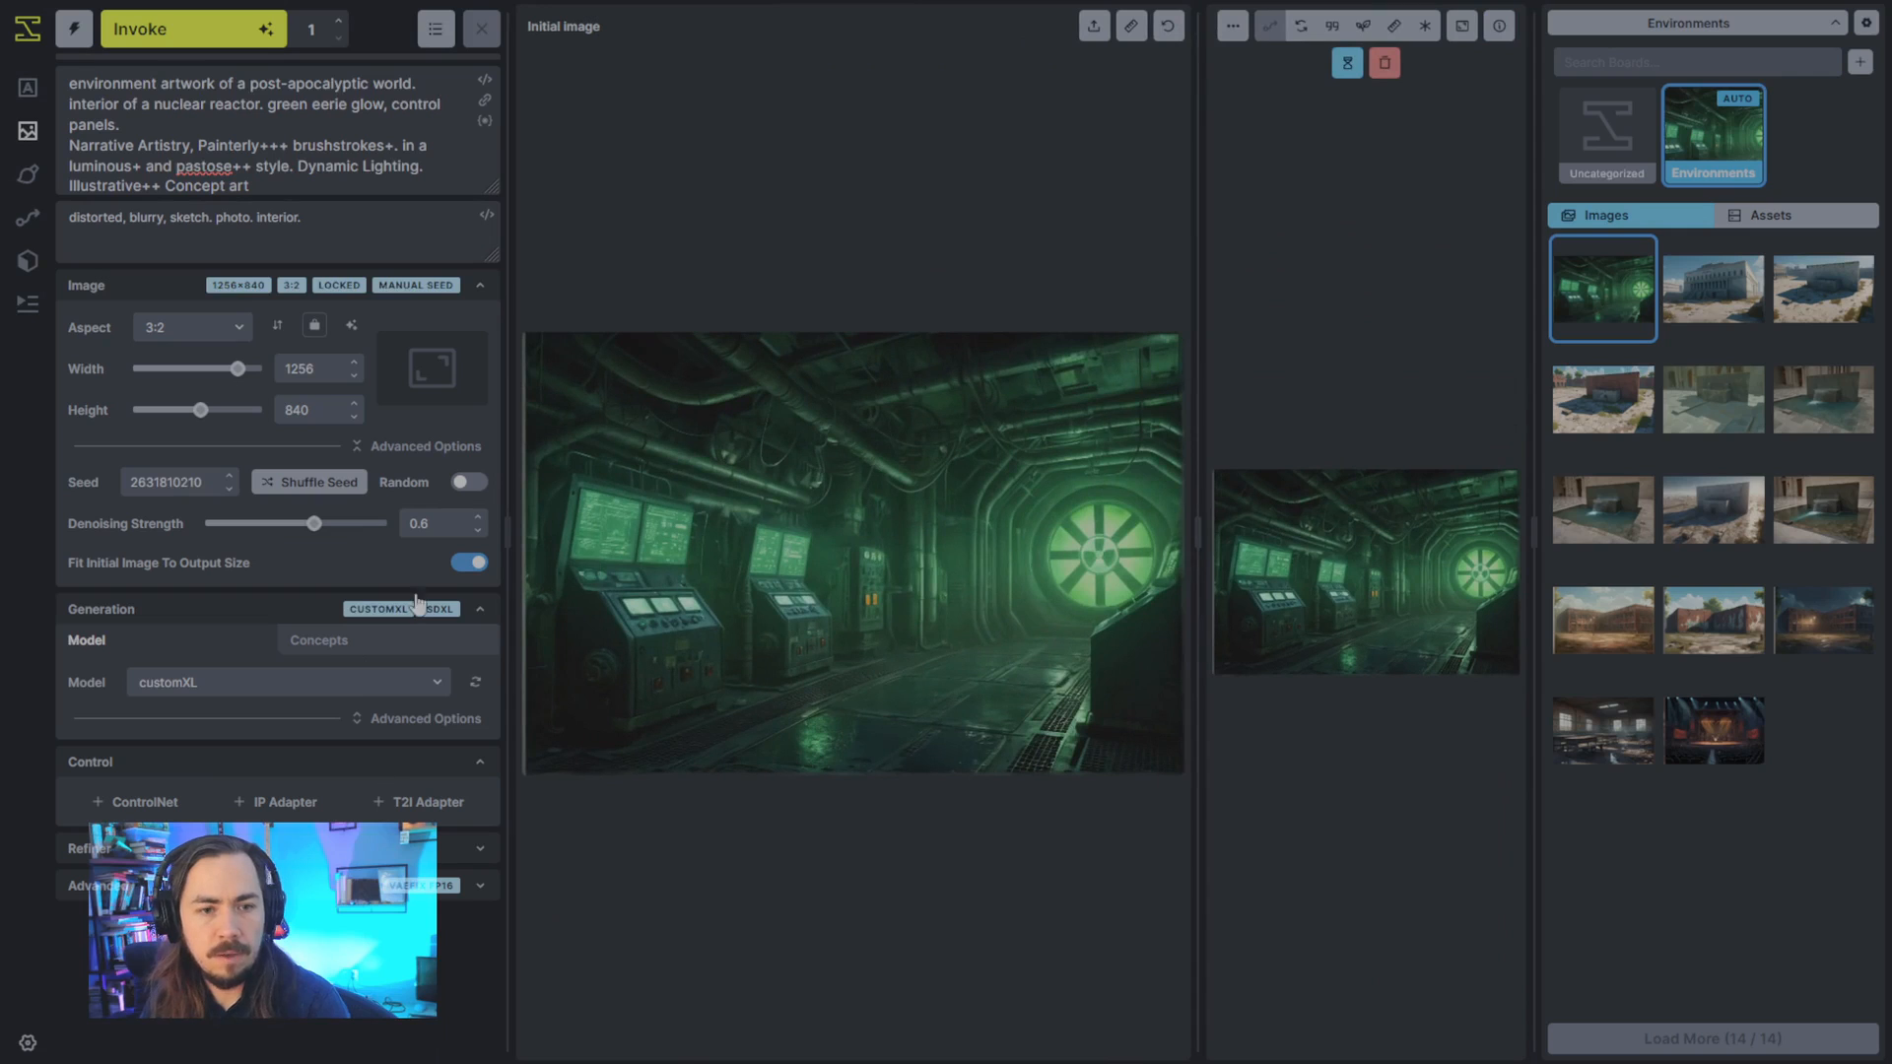
pyautogui.moveTo(313, 524); pyautogui.dragTo(334, 529)
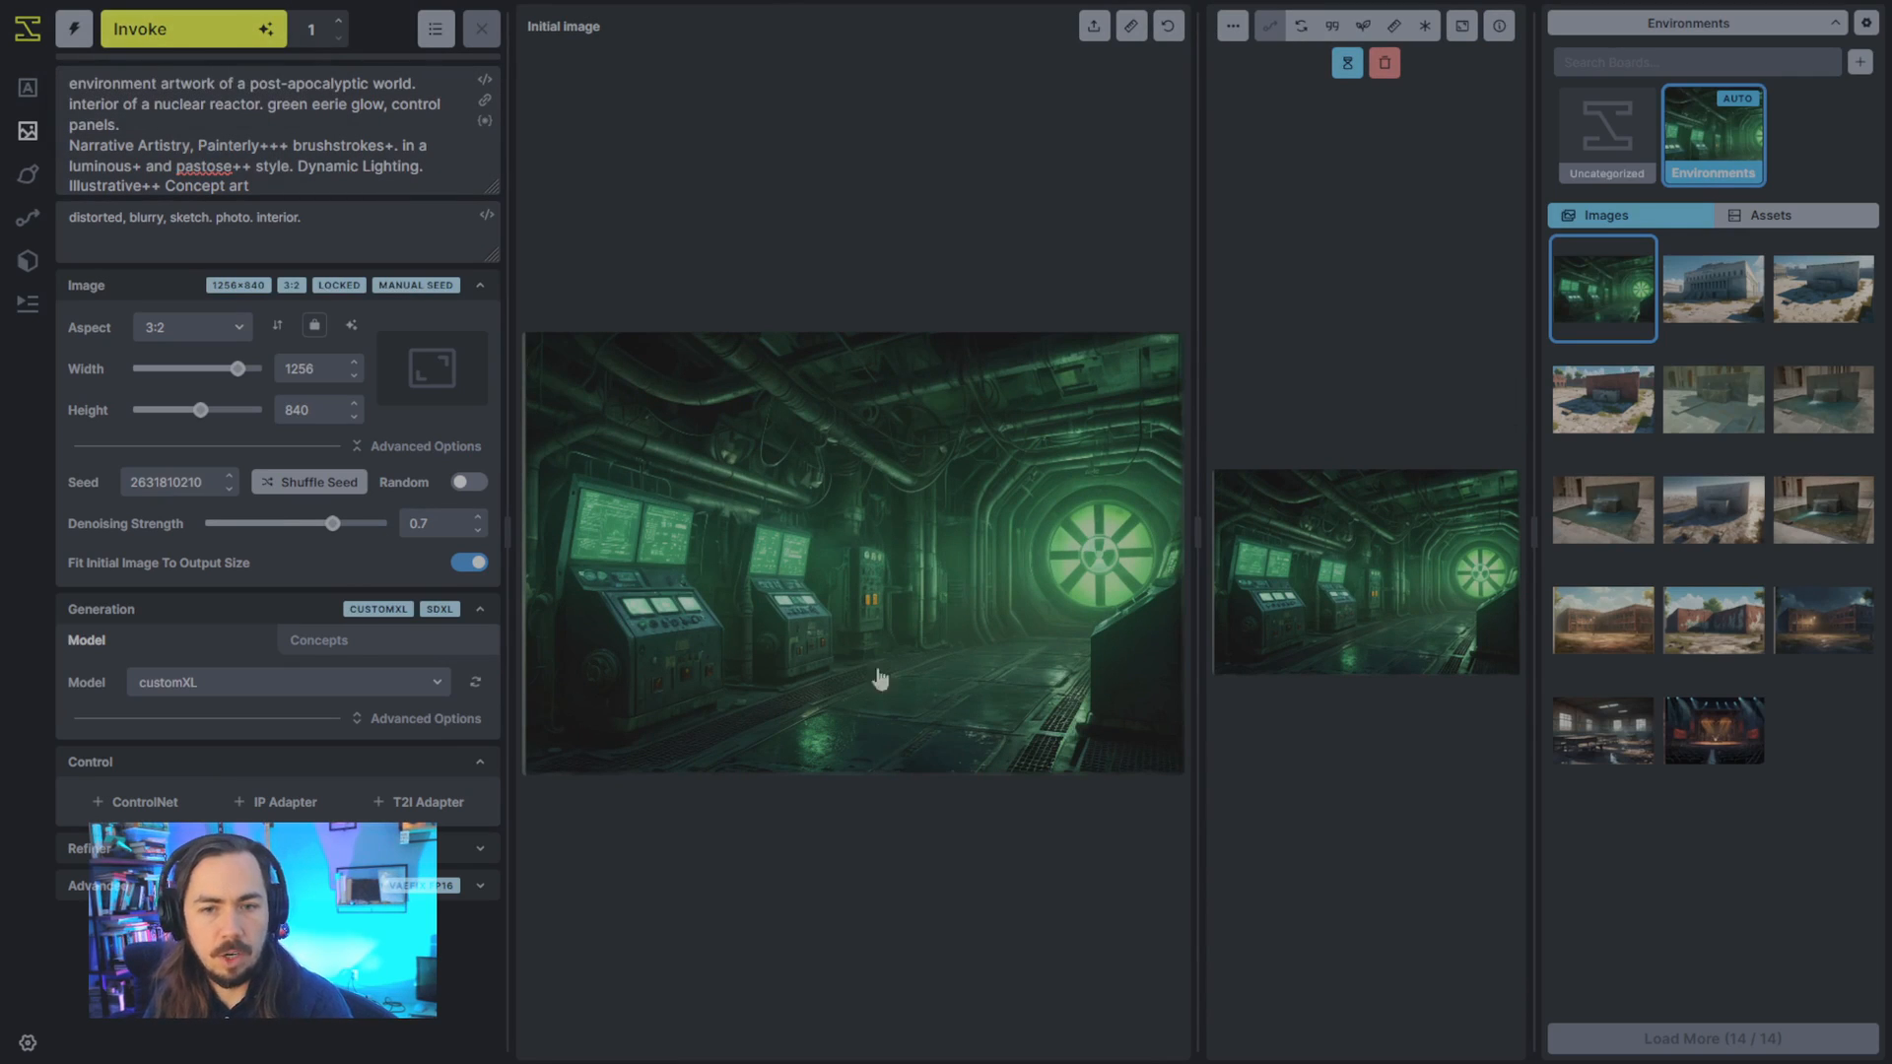
pyautogui.click(322, 524)
pyautogui.moveTo(322, 529); pyautogui.dragTo(313, 527)
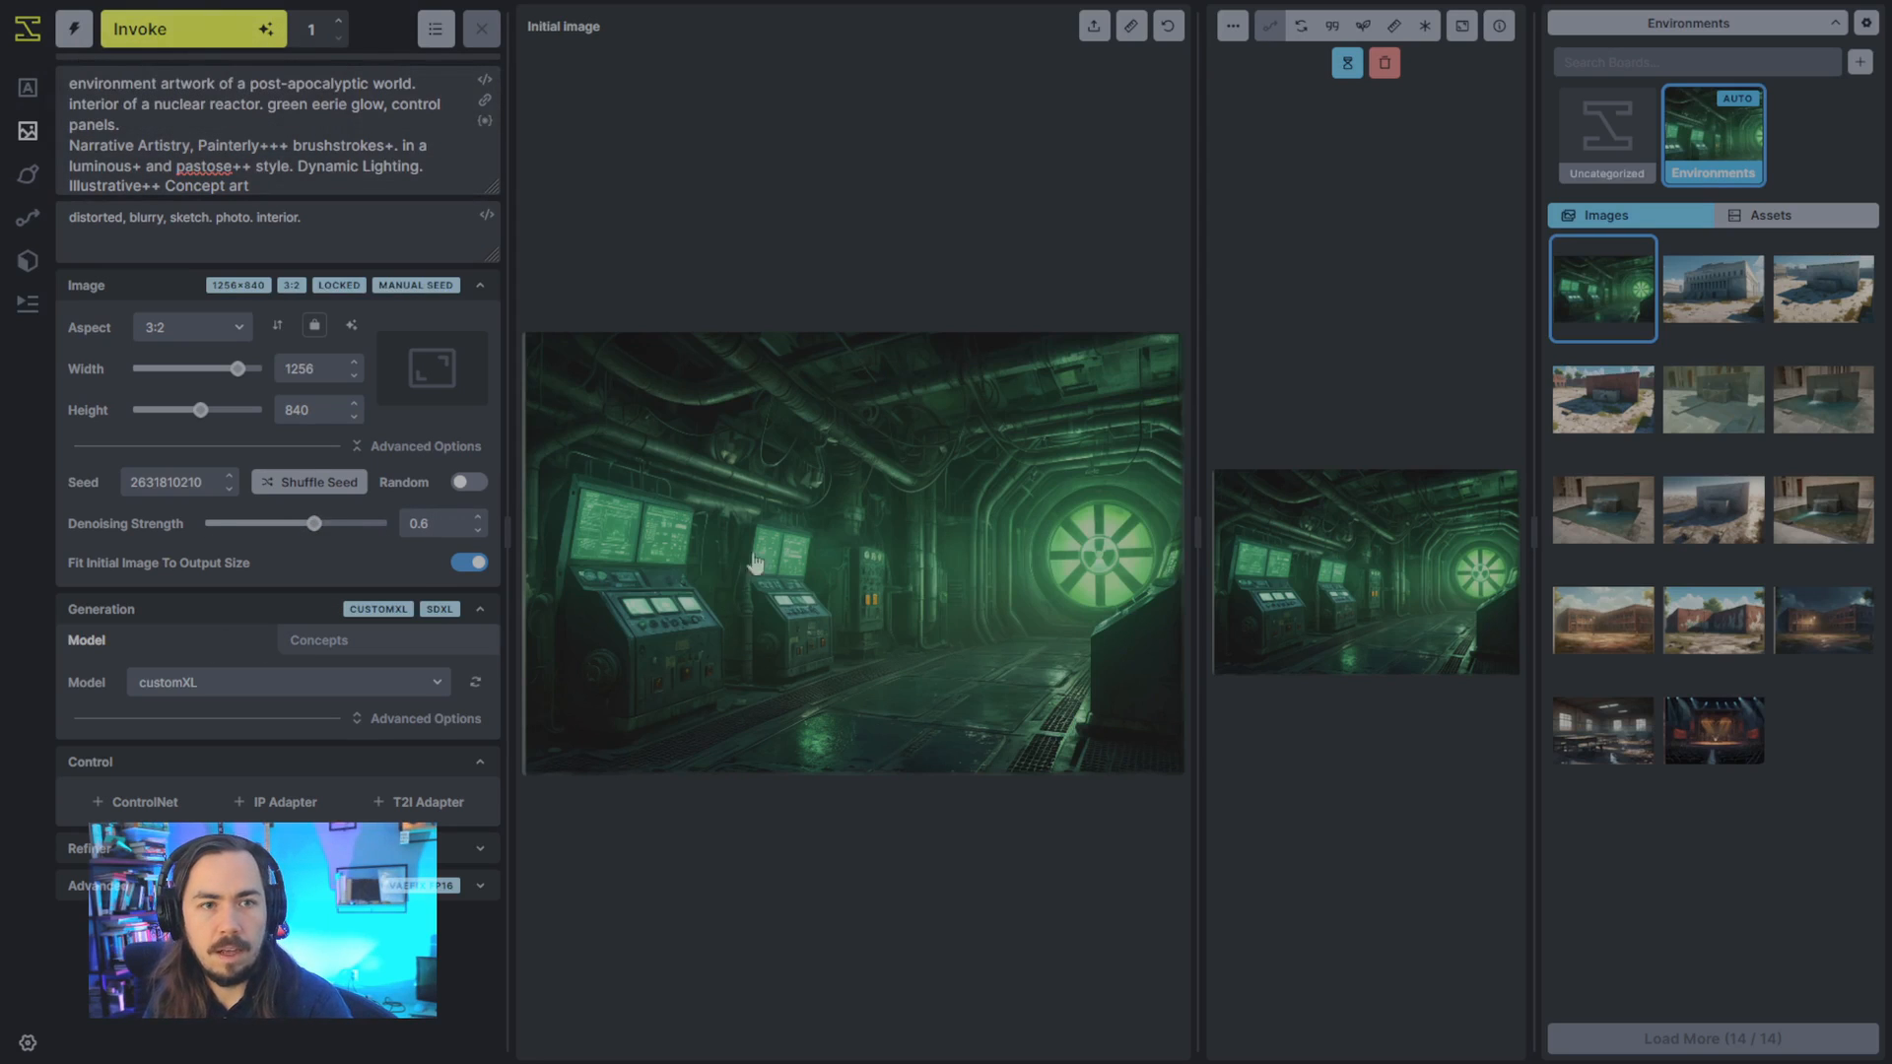
# - Generate an image-to-image version of the reactor and compare it with the initial image at different viewer sizes
pyautogui.moveTo(1153, 503); pyautogui.dragTo(771, 532)
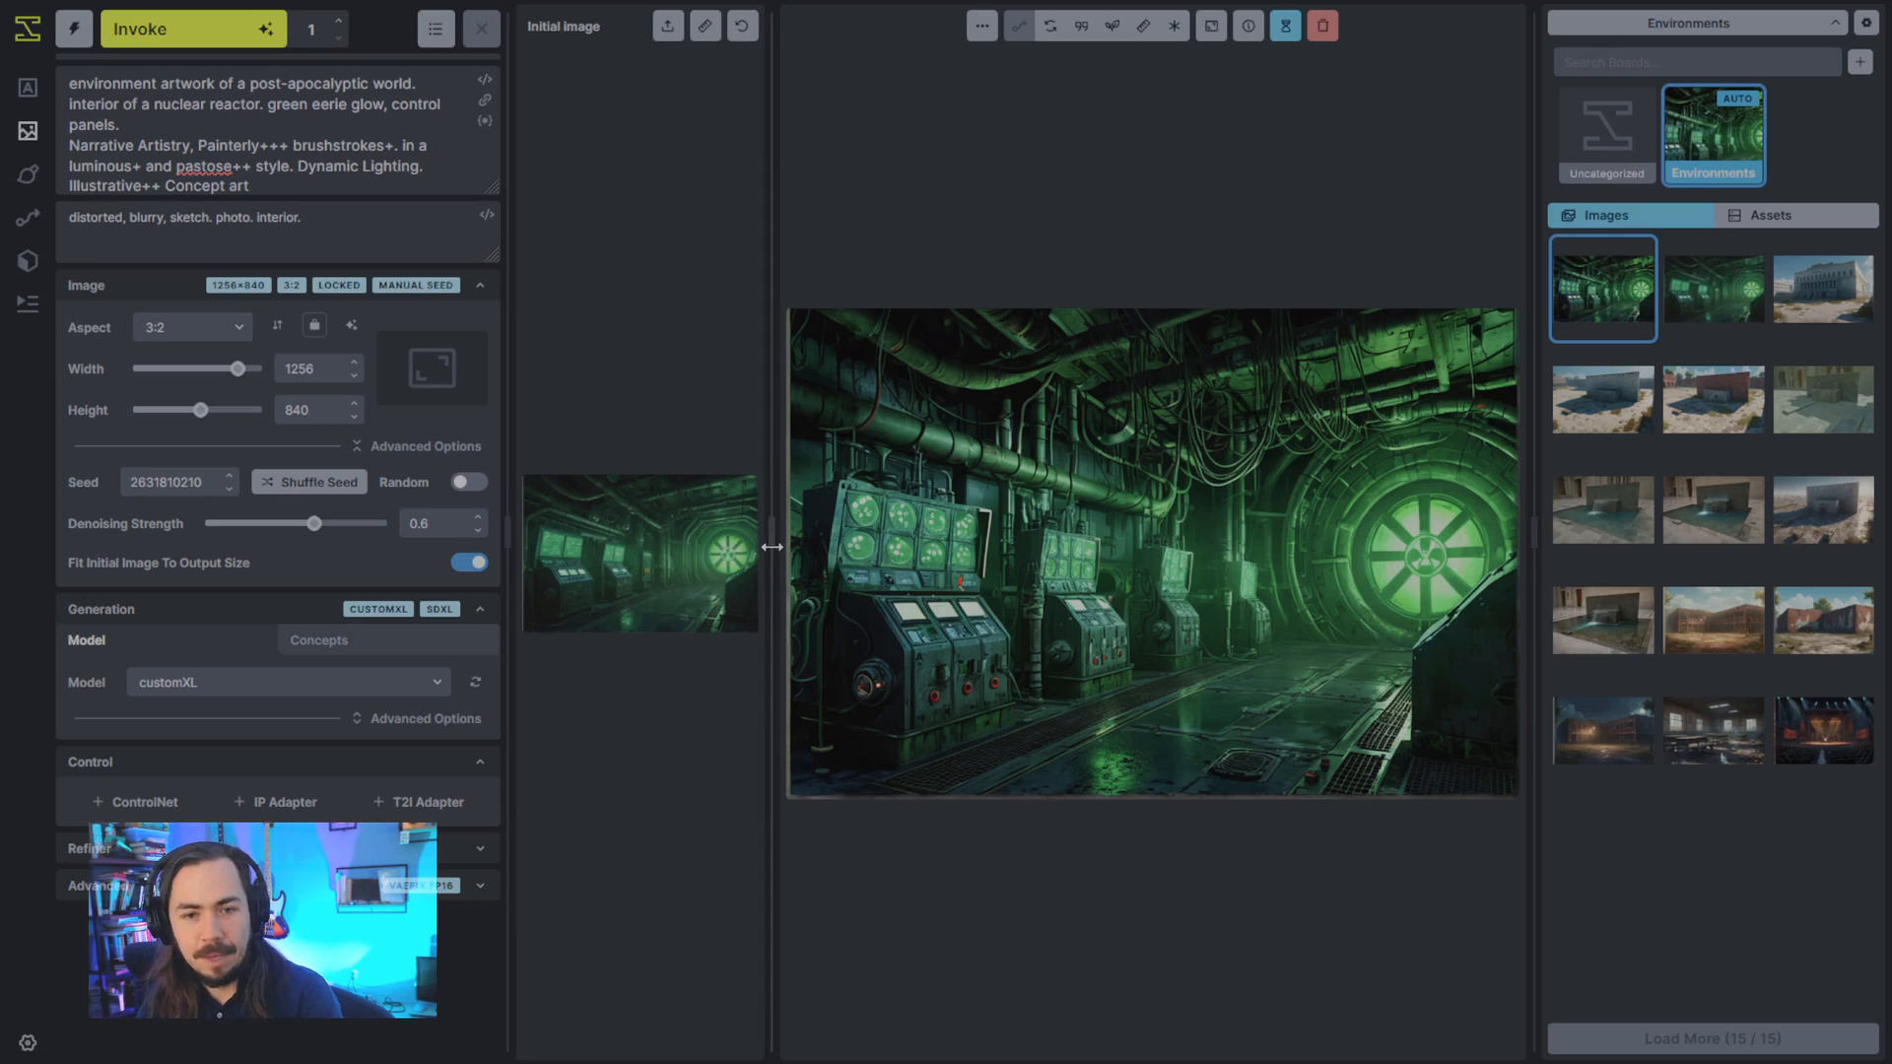
pyautogui.moveTo(774, 537); pyautogui.dragTo(1163, 537)
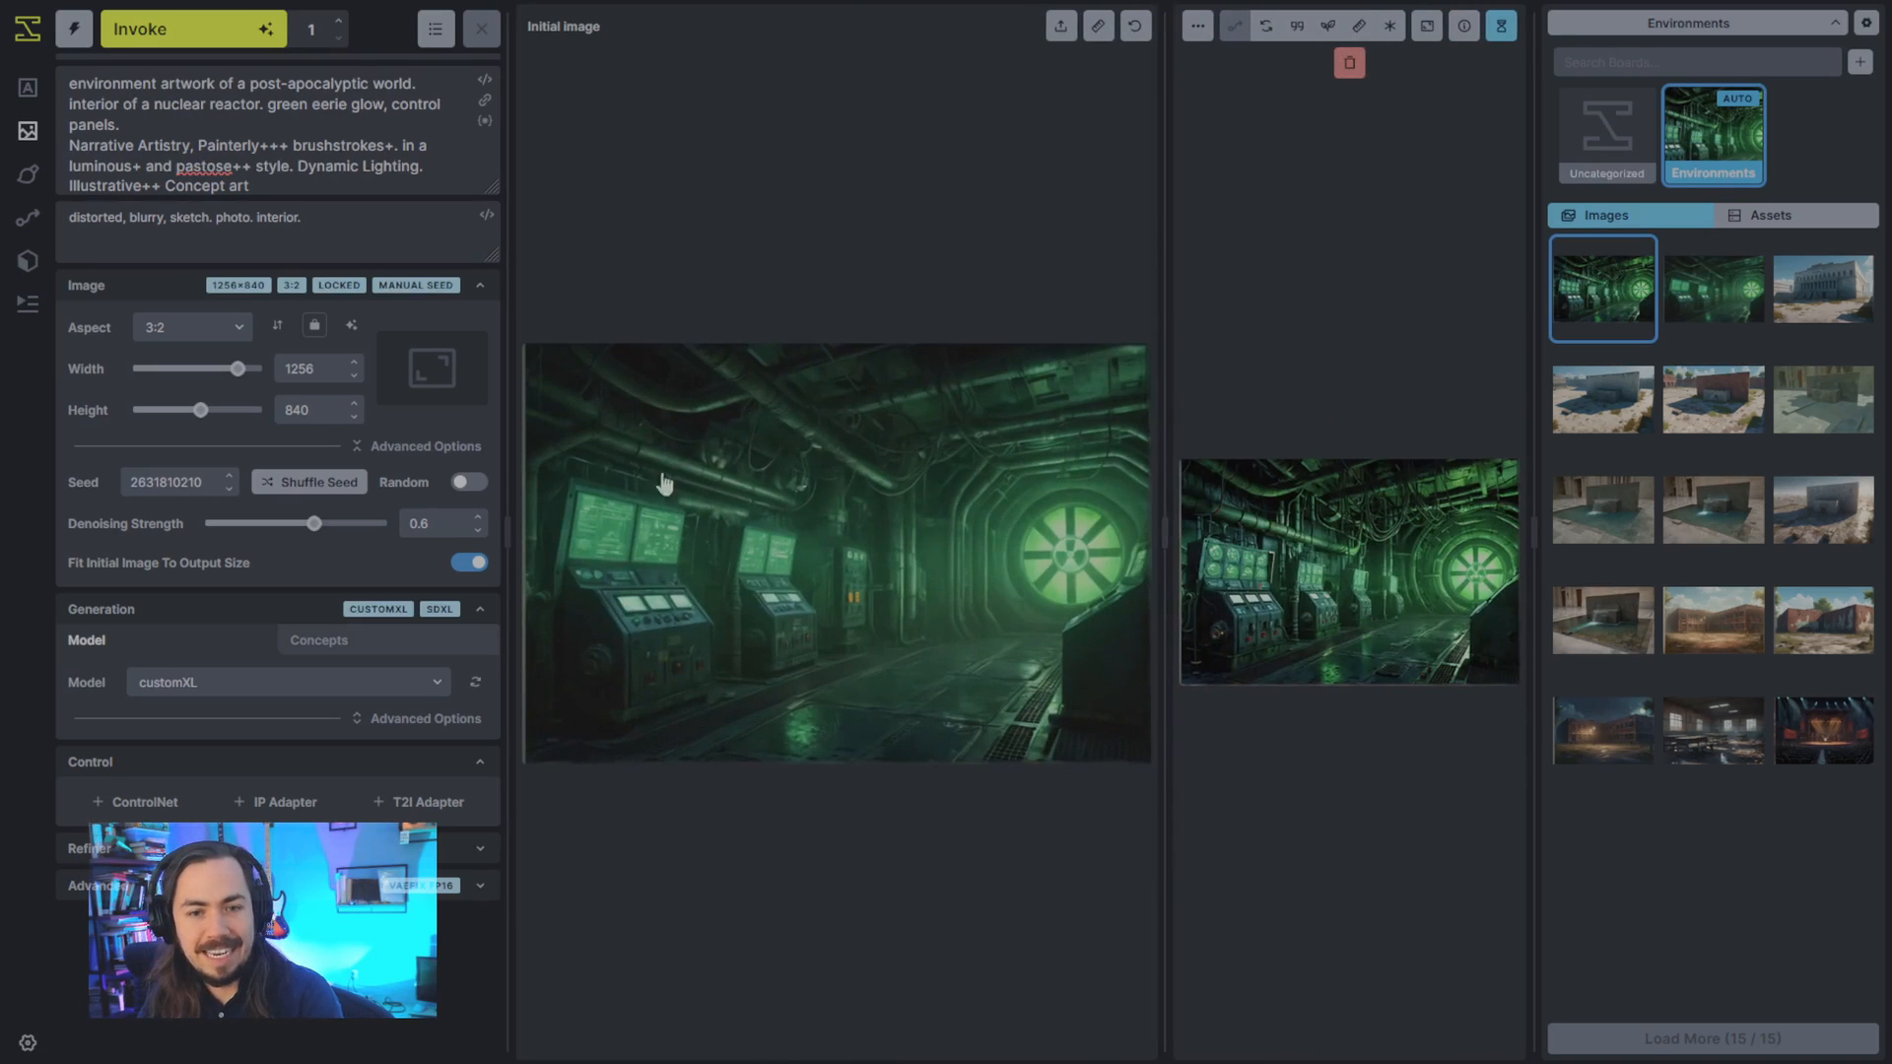
pyautogui.doubleClick(1163, 552)
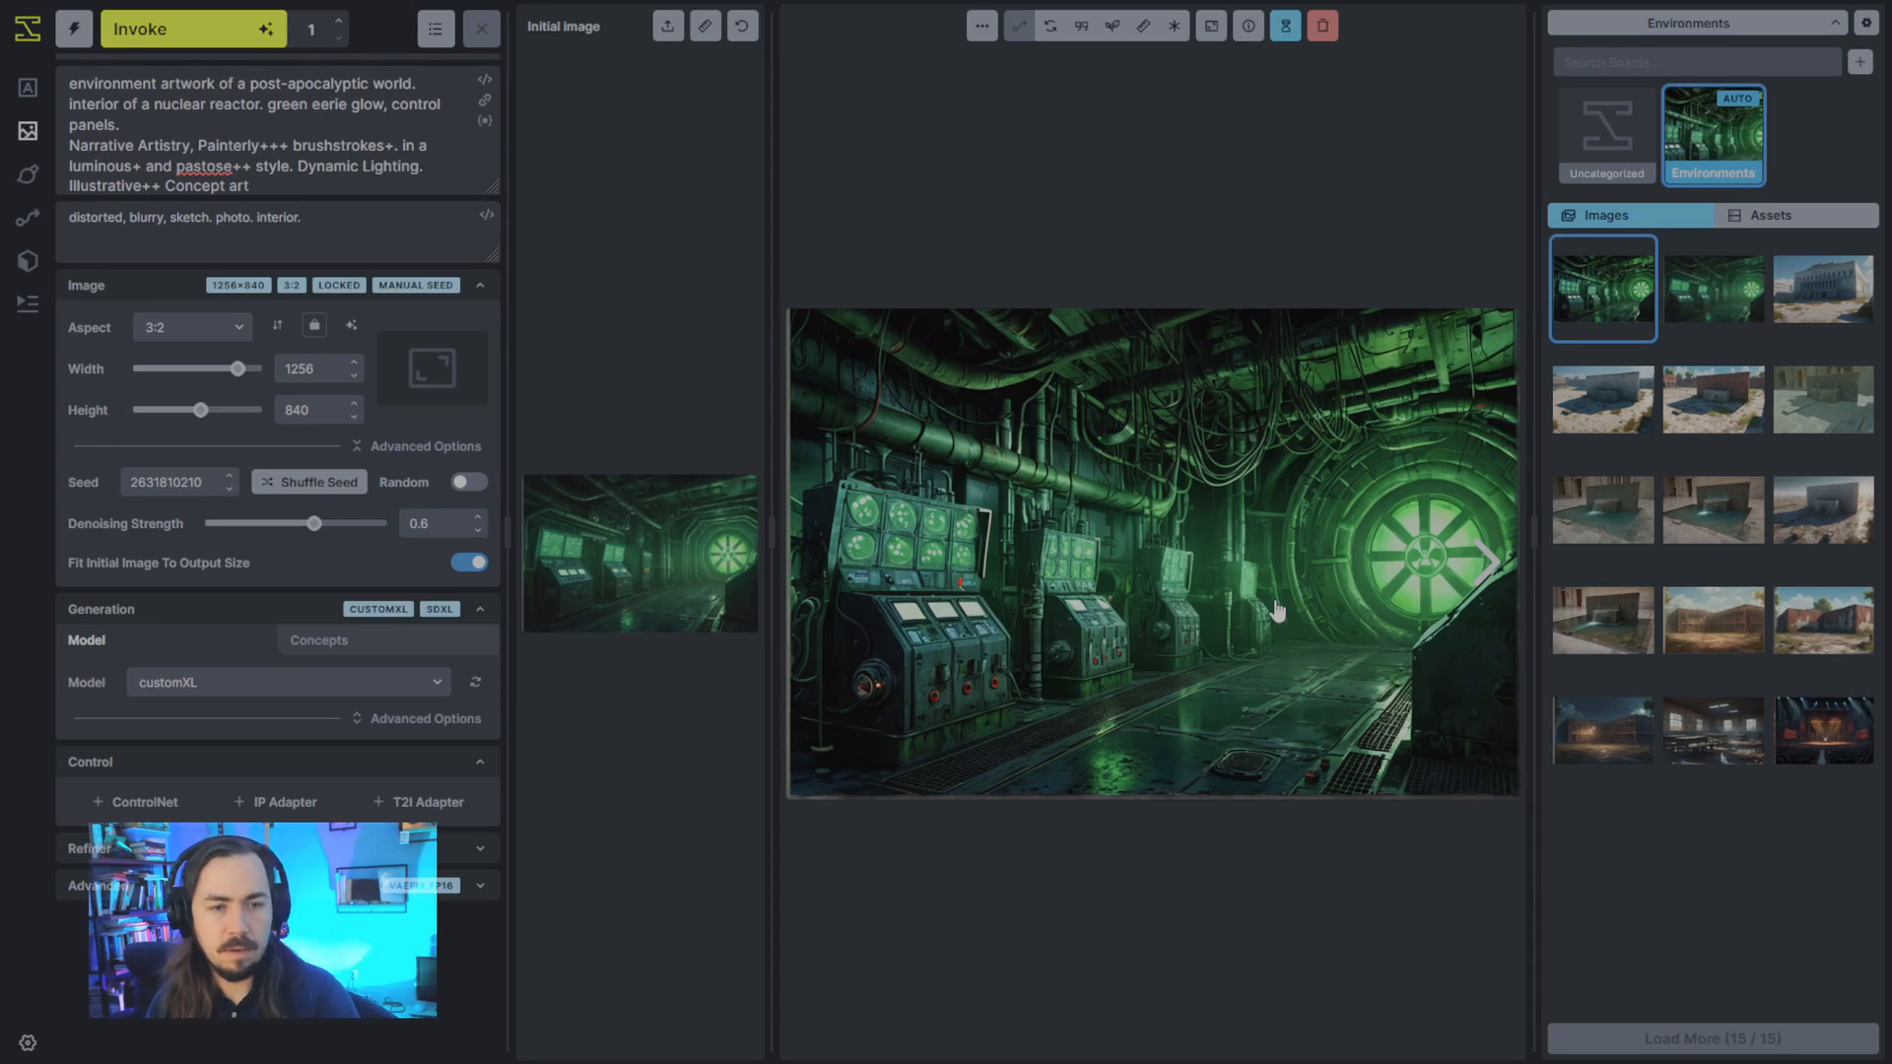
# - Shuffle the seed, enable random seeds and generate another image-to-image variation of the reactor
pyautogui.click(340, 483)
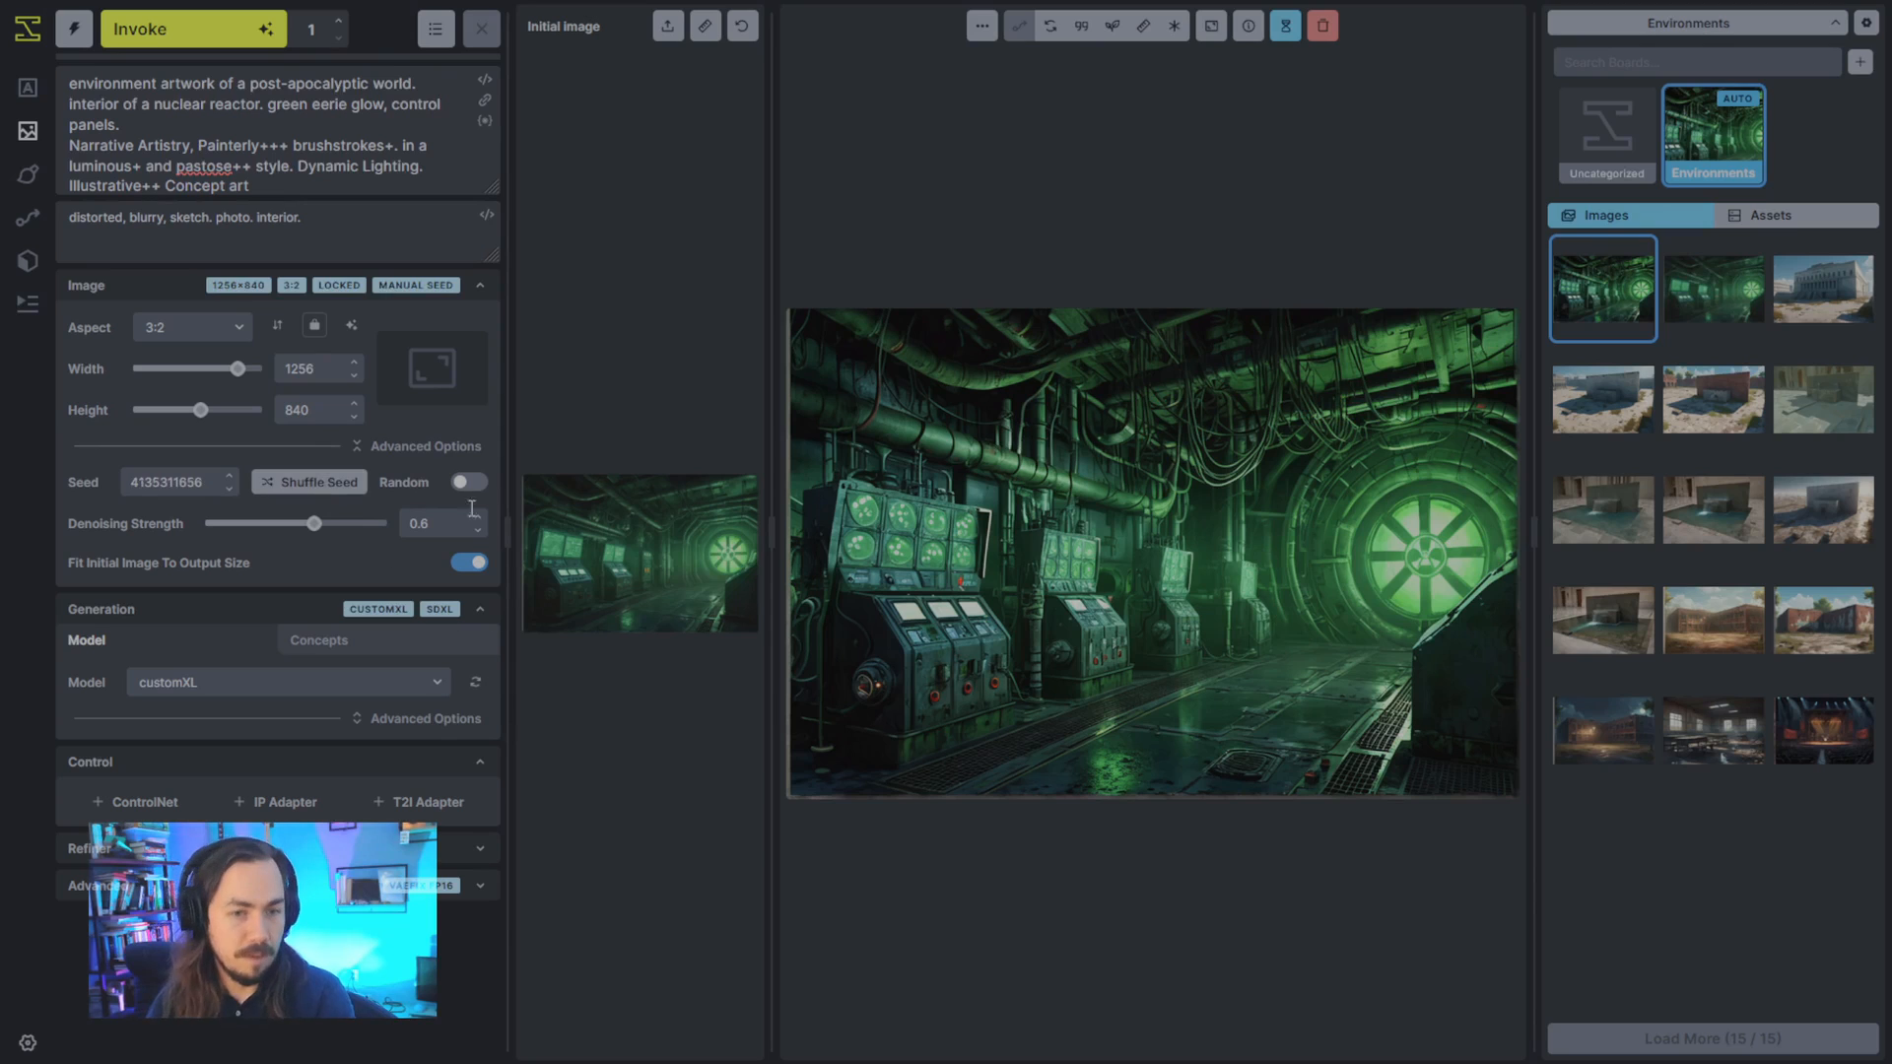
pyautogui.click(469, 482)
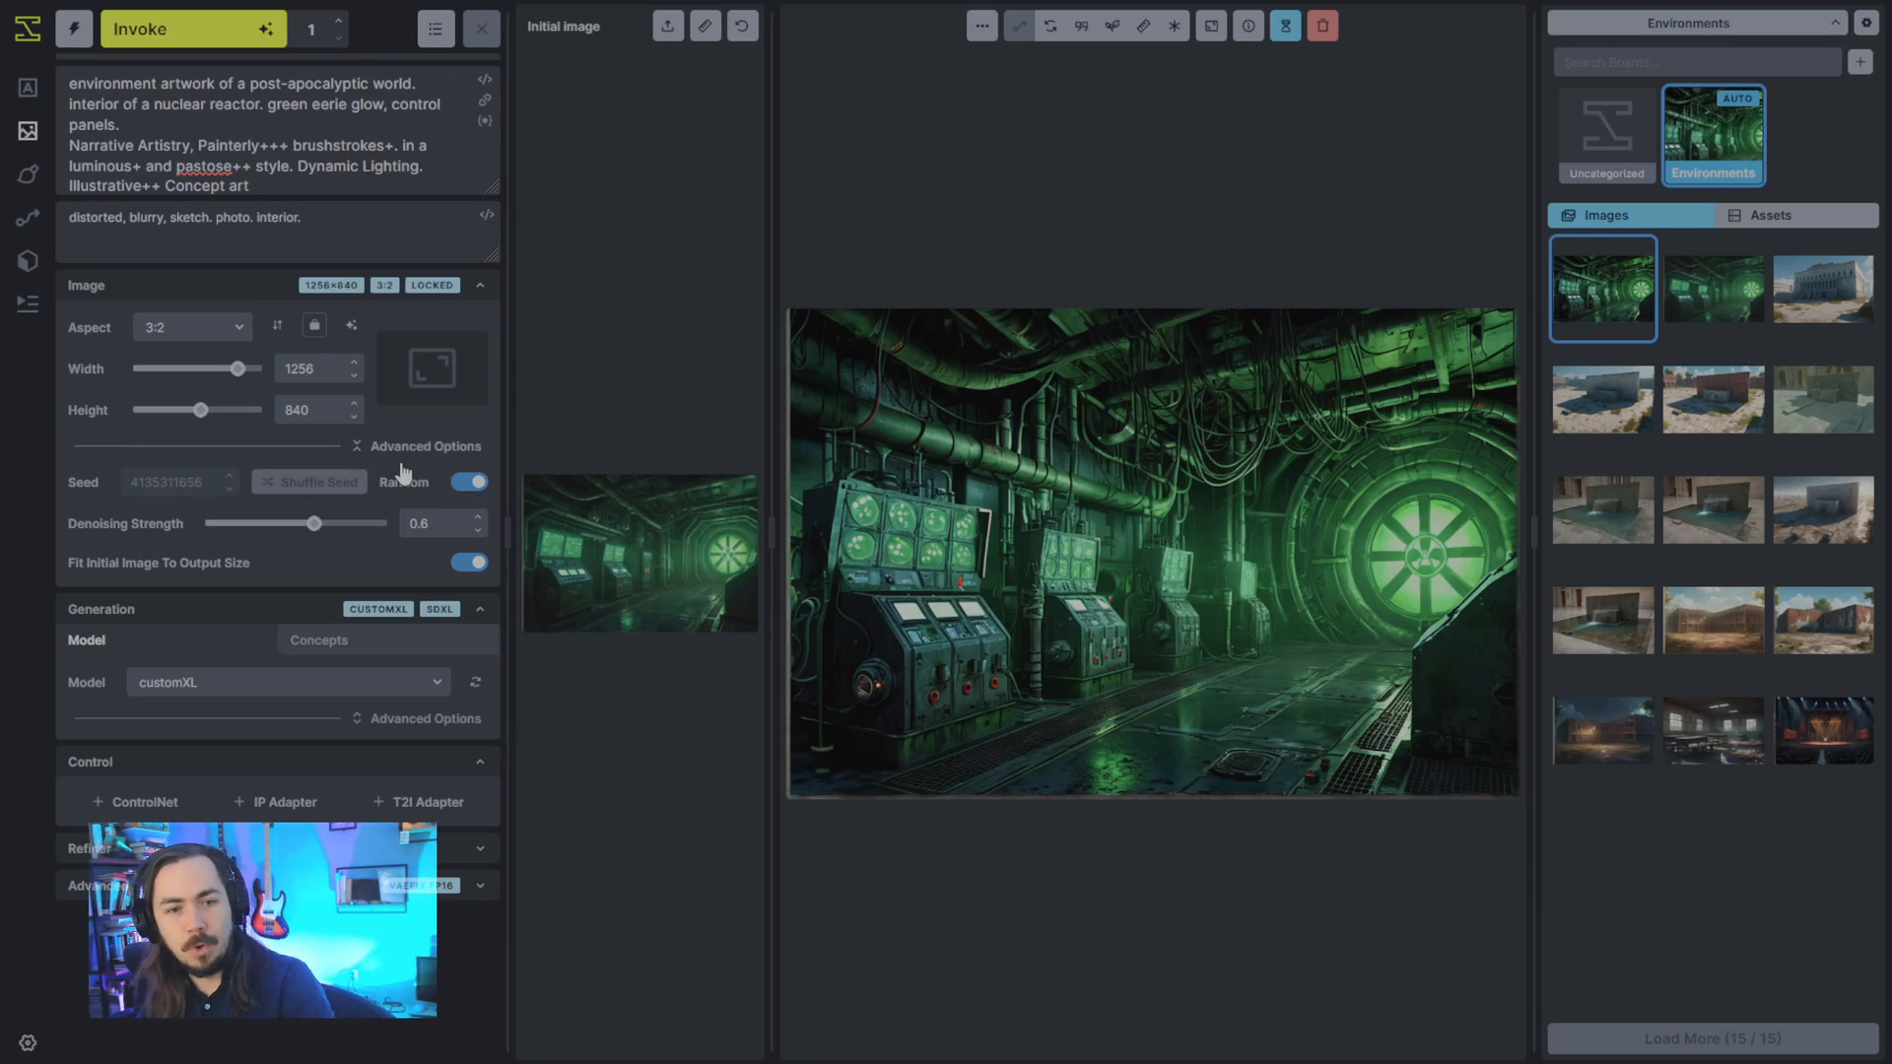
pyautogui.click(208, 40)
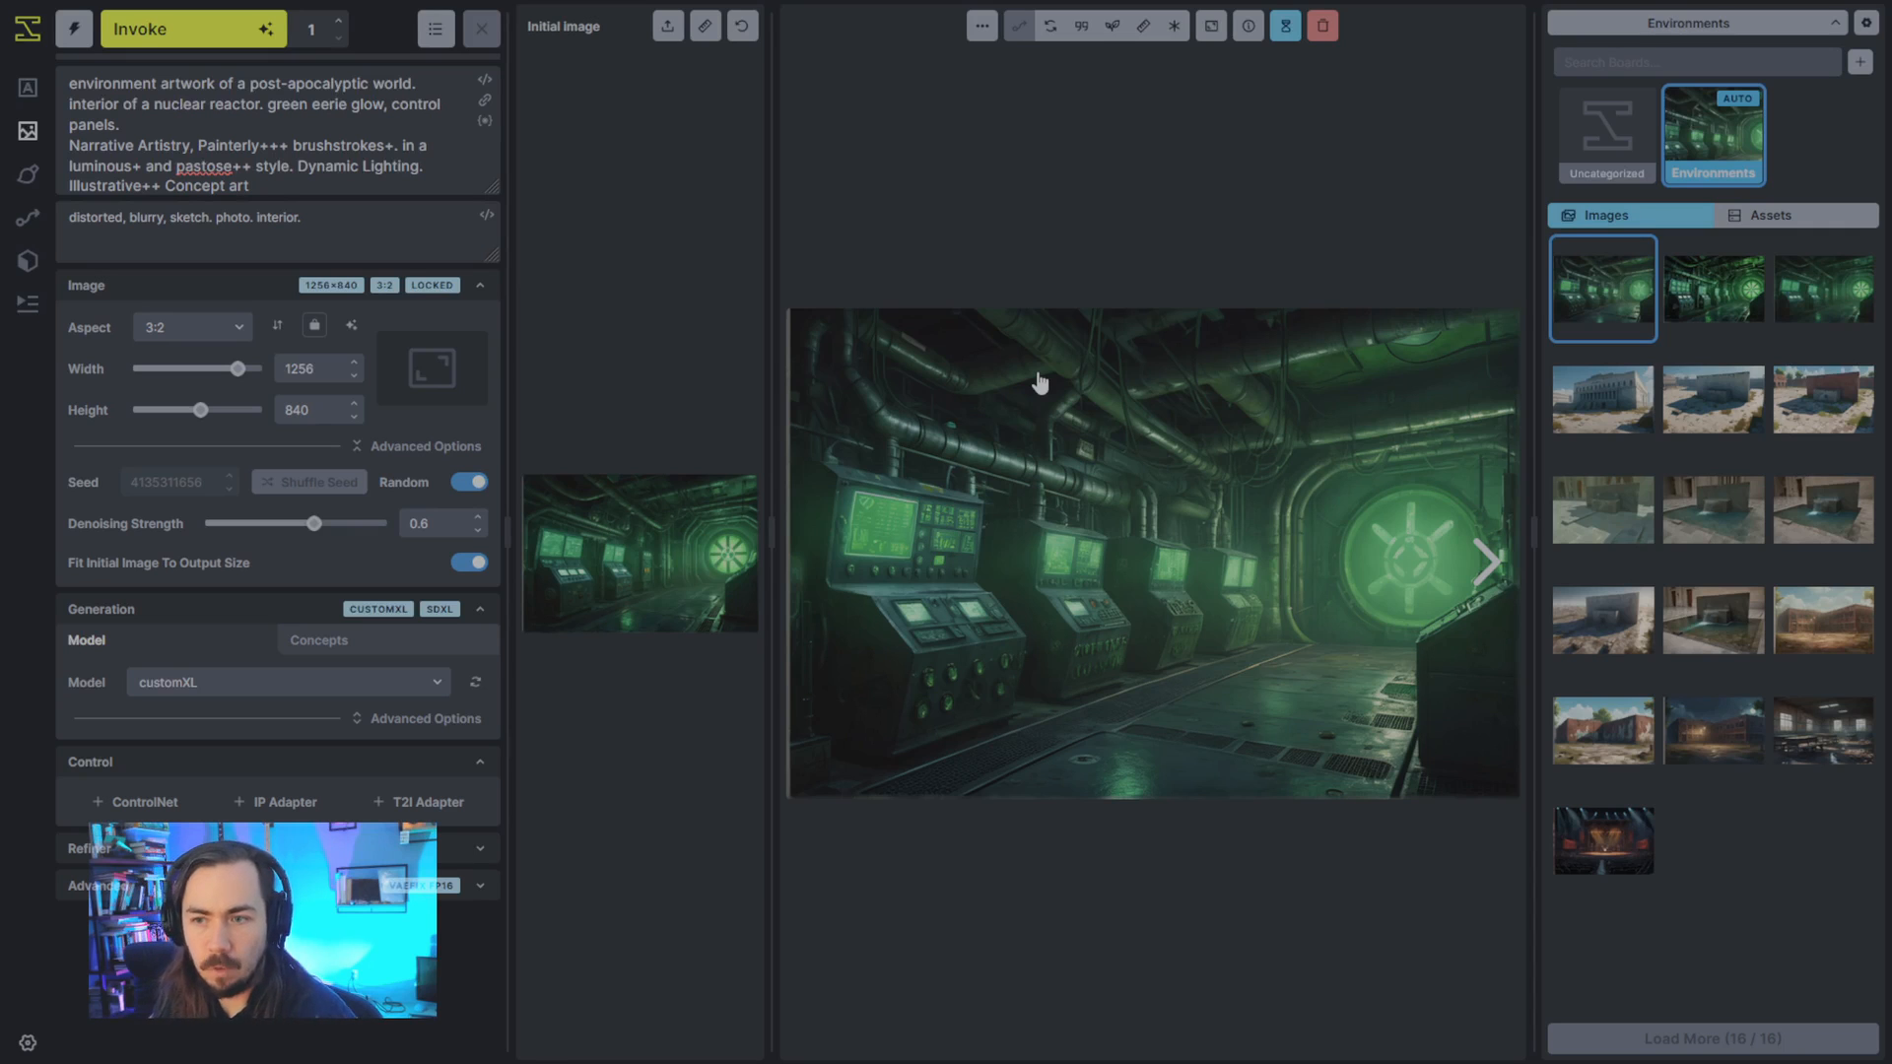
# - Return to text-to-image and view the brick wall image and the brick school image
pyautogui.click(37, 92)
pyautogui.click(1823, 399)
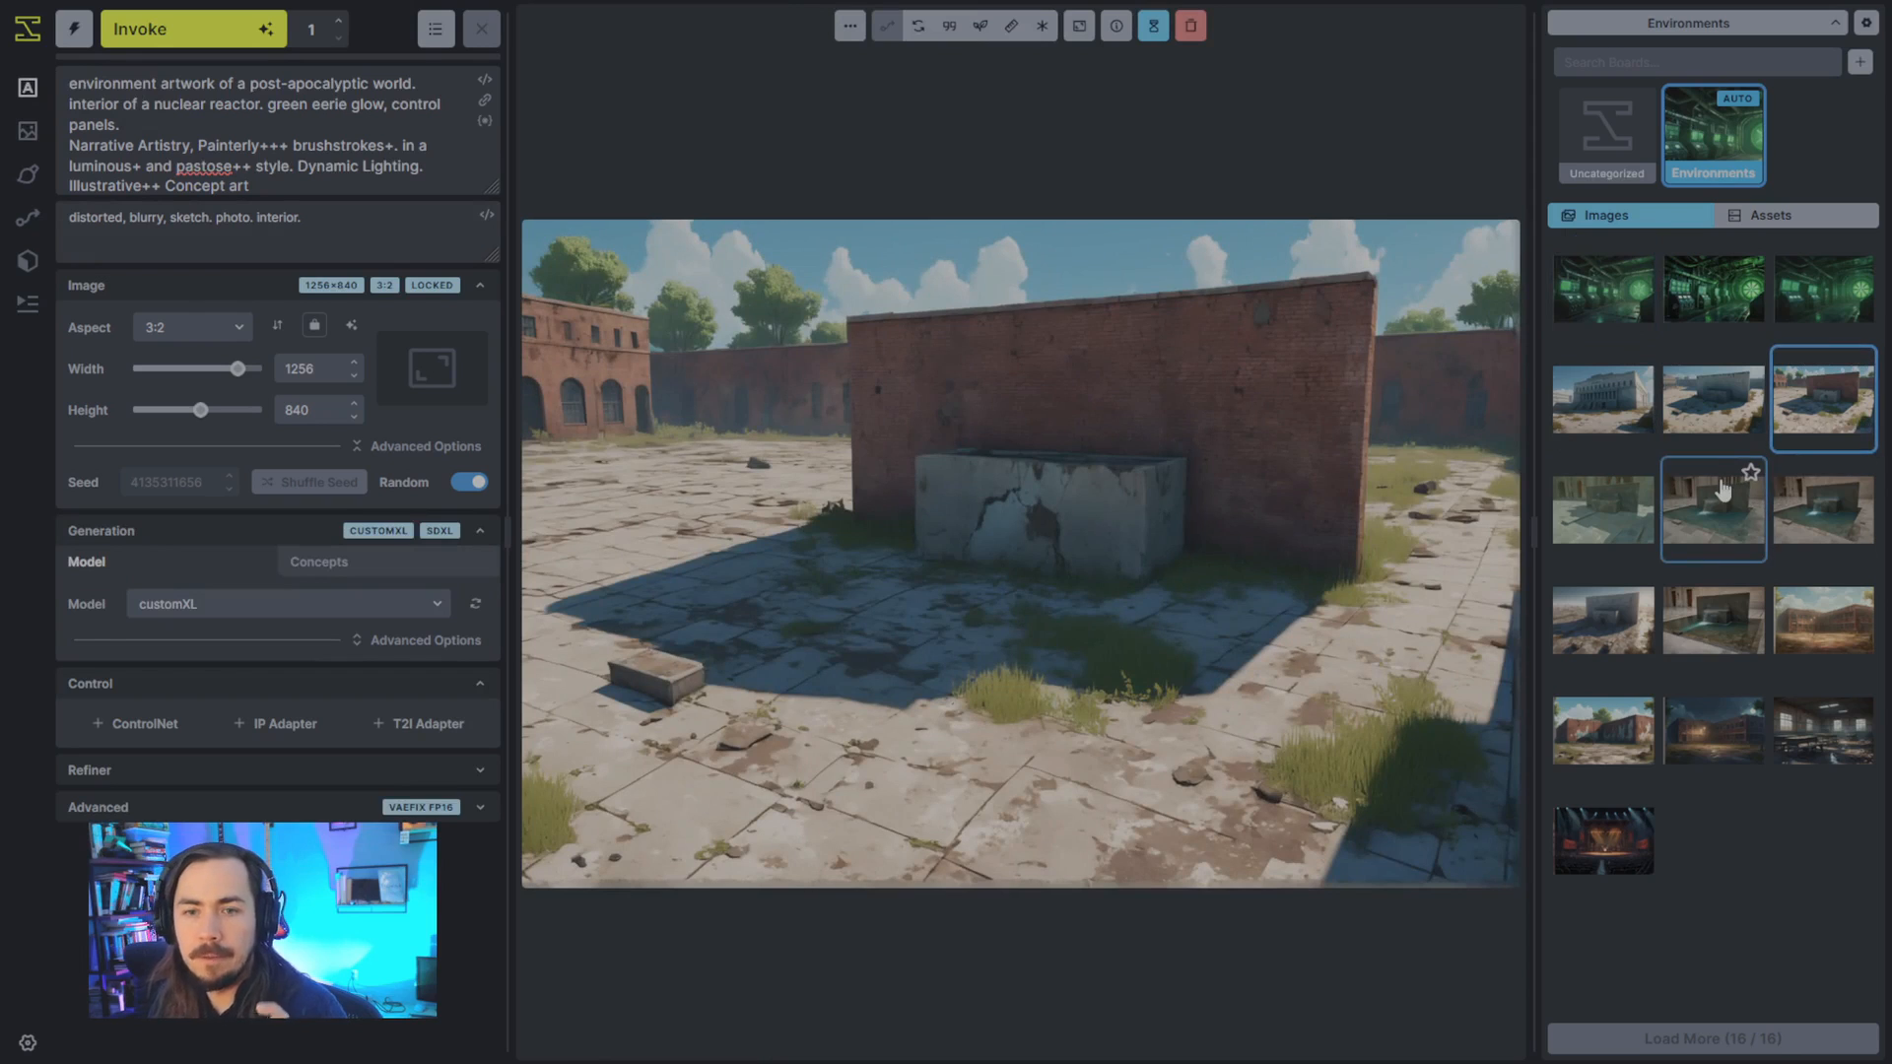
pyautogui.click(1624, 749)
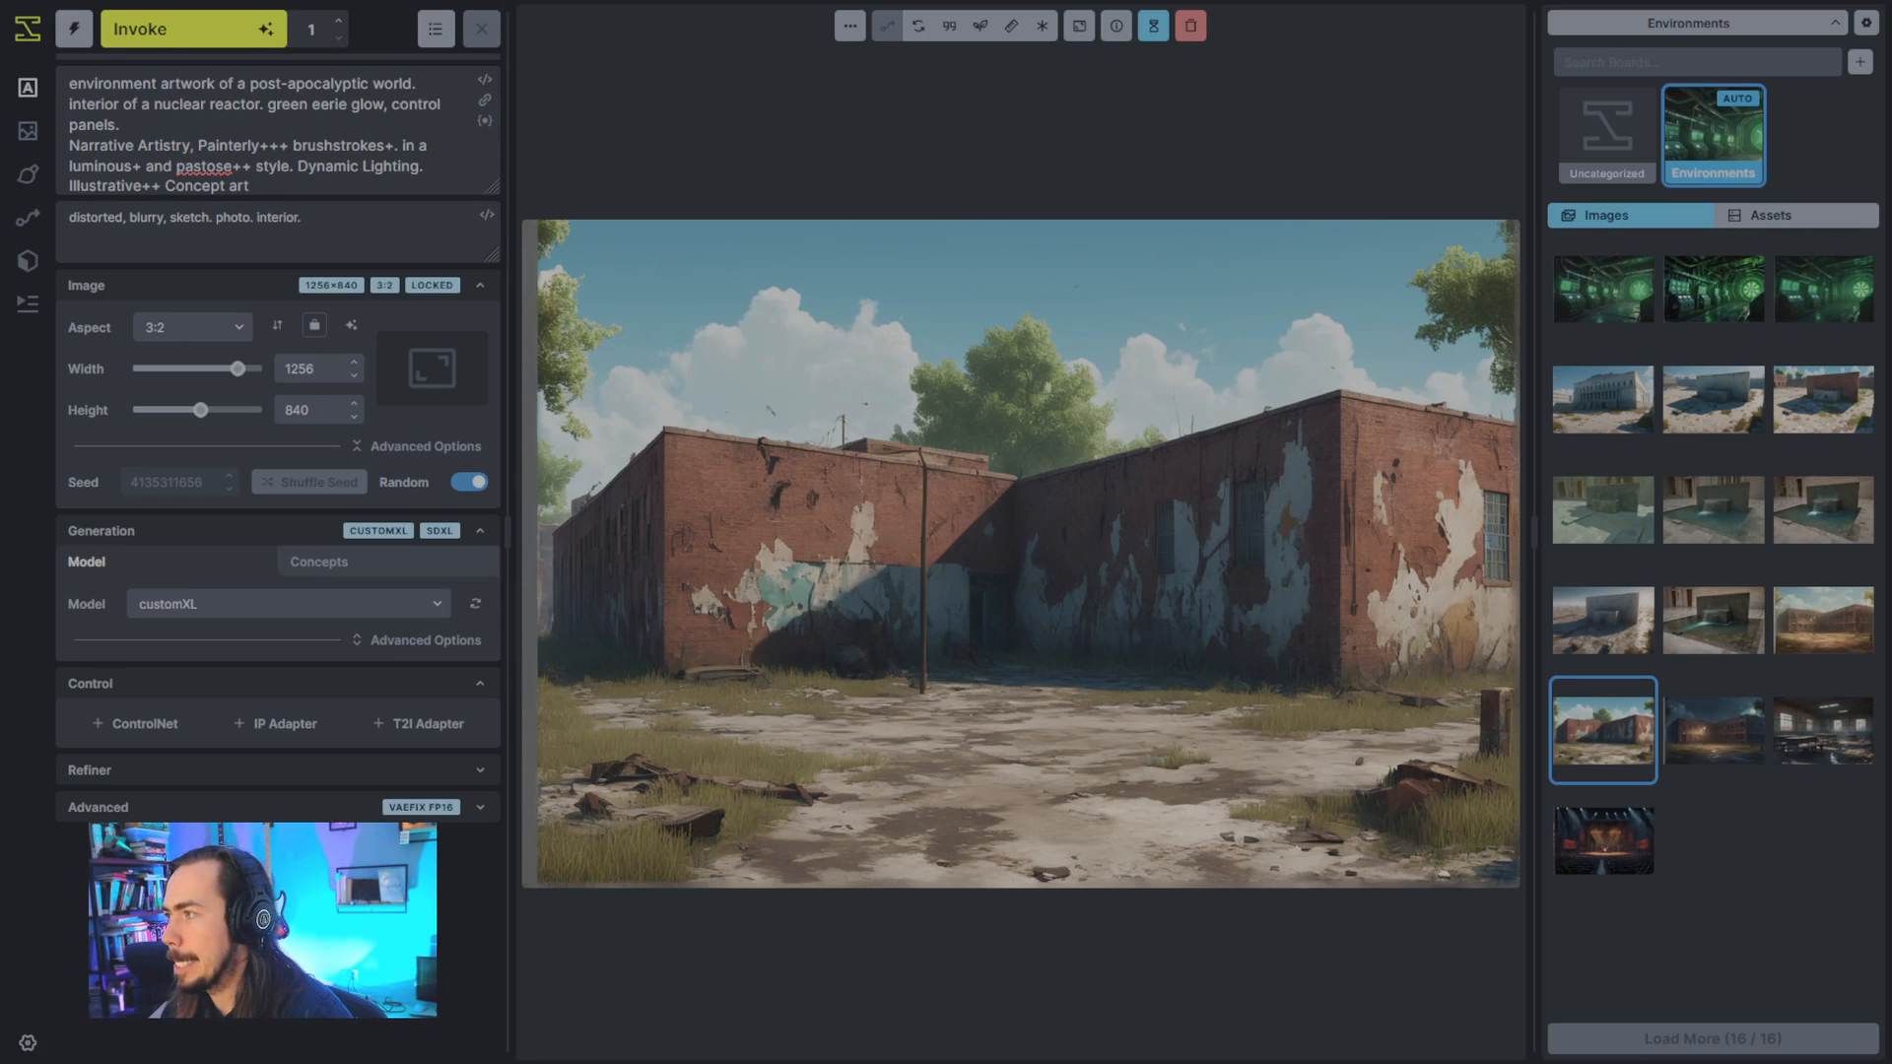
# - Import the building concept sheet and use it in an IP Adapter with the ip_adapter_sdxl_vit_h model at weight 0.5
pyautogui.moveTo(1891, 552); pyautogui.dragTo(1021, 552)
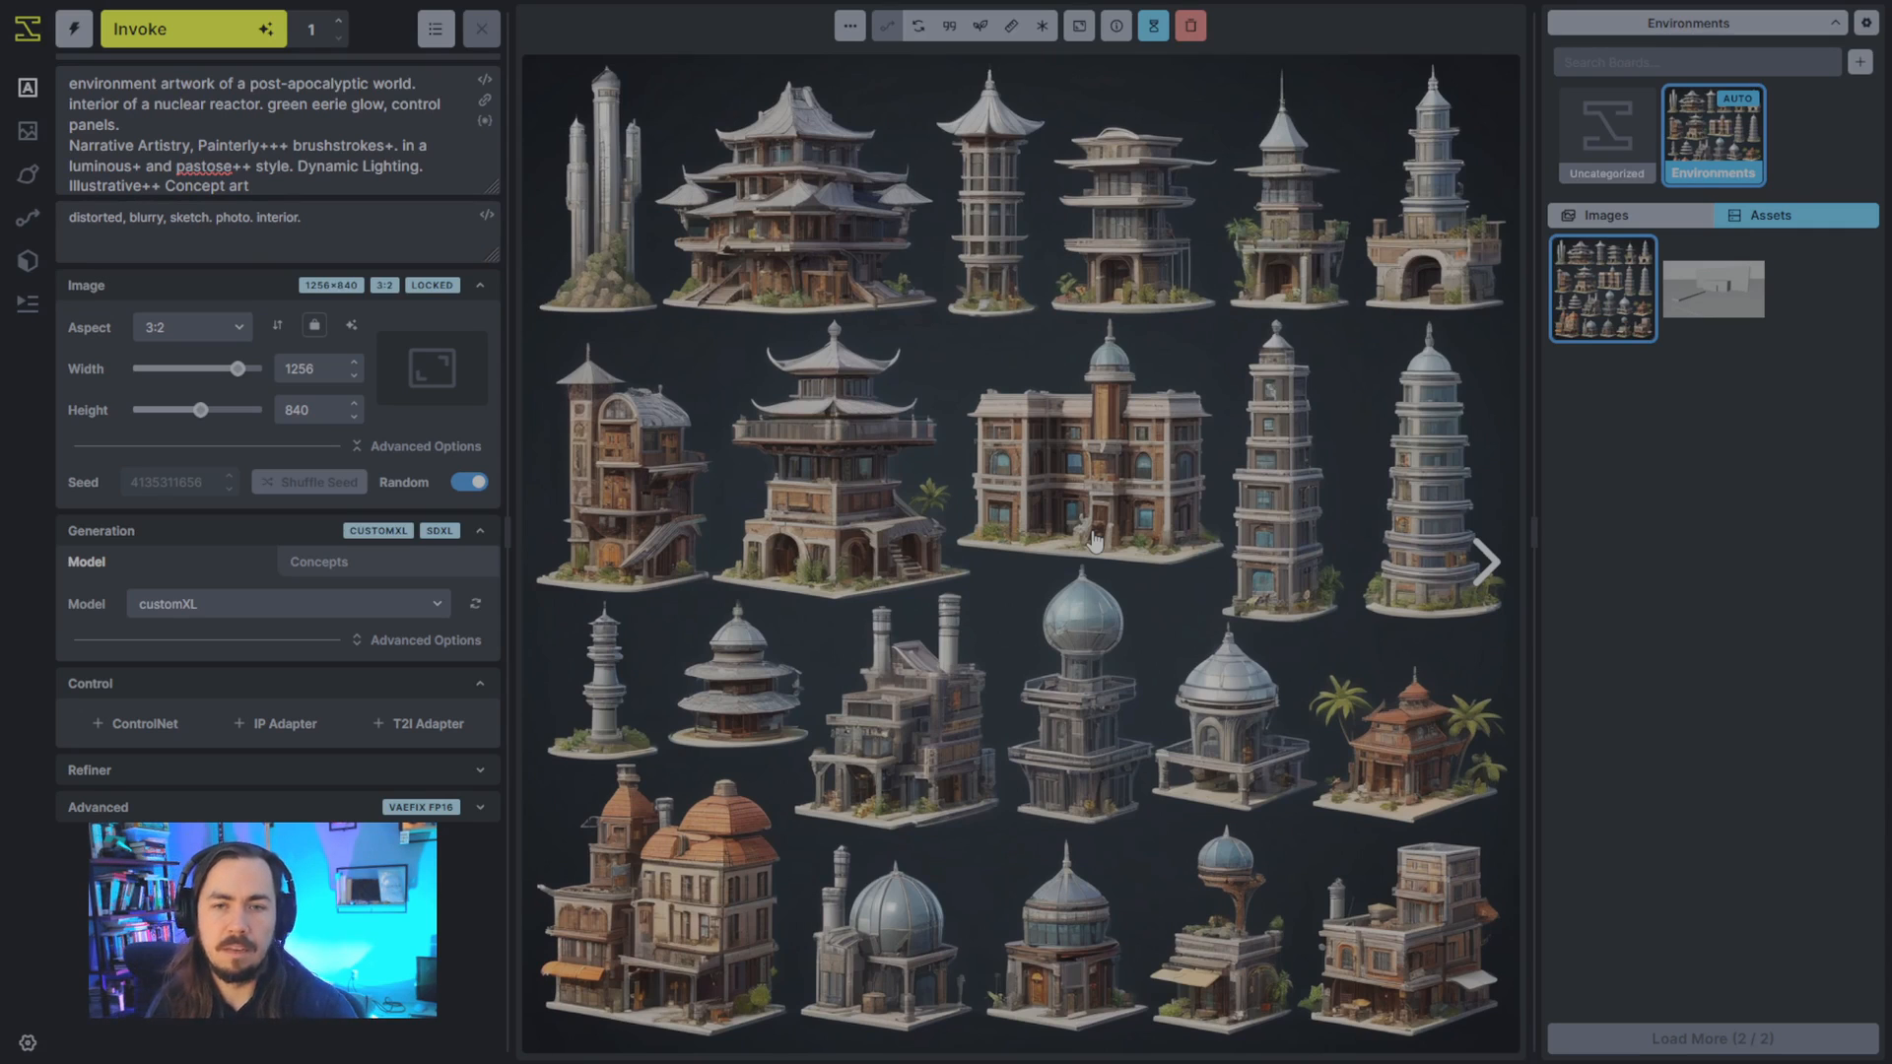
pyautogui.click(285, 723)
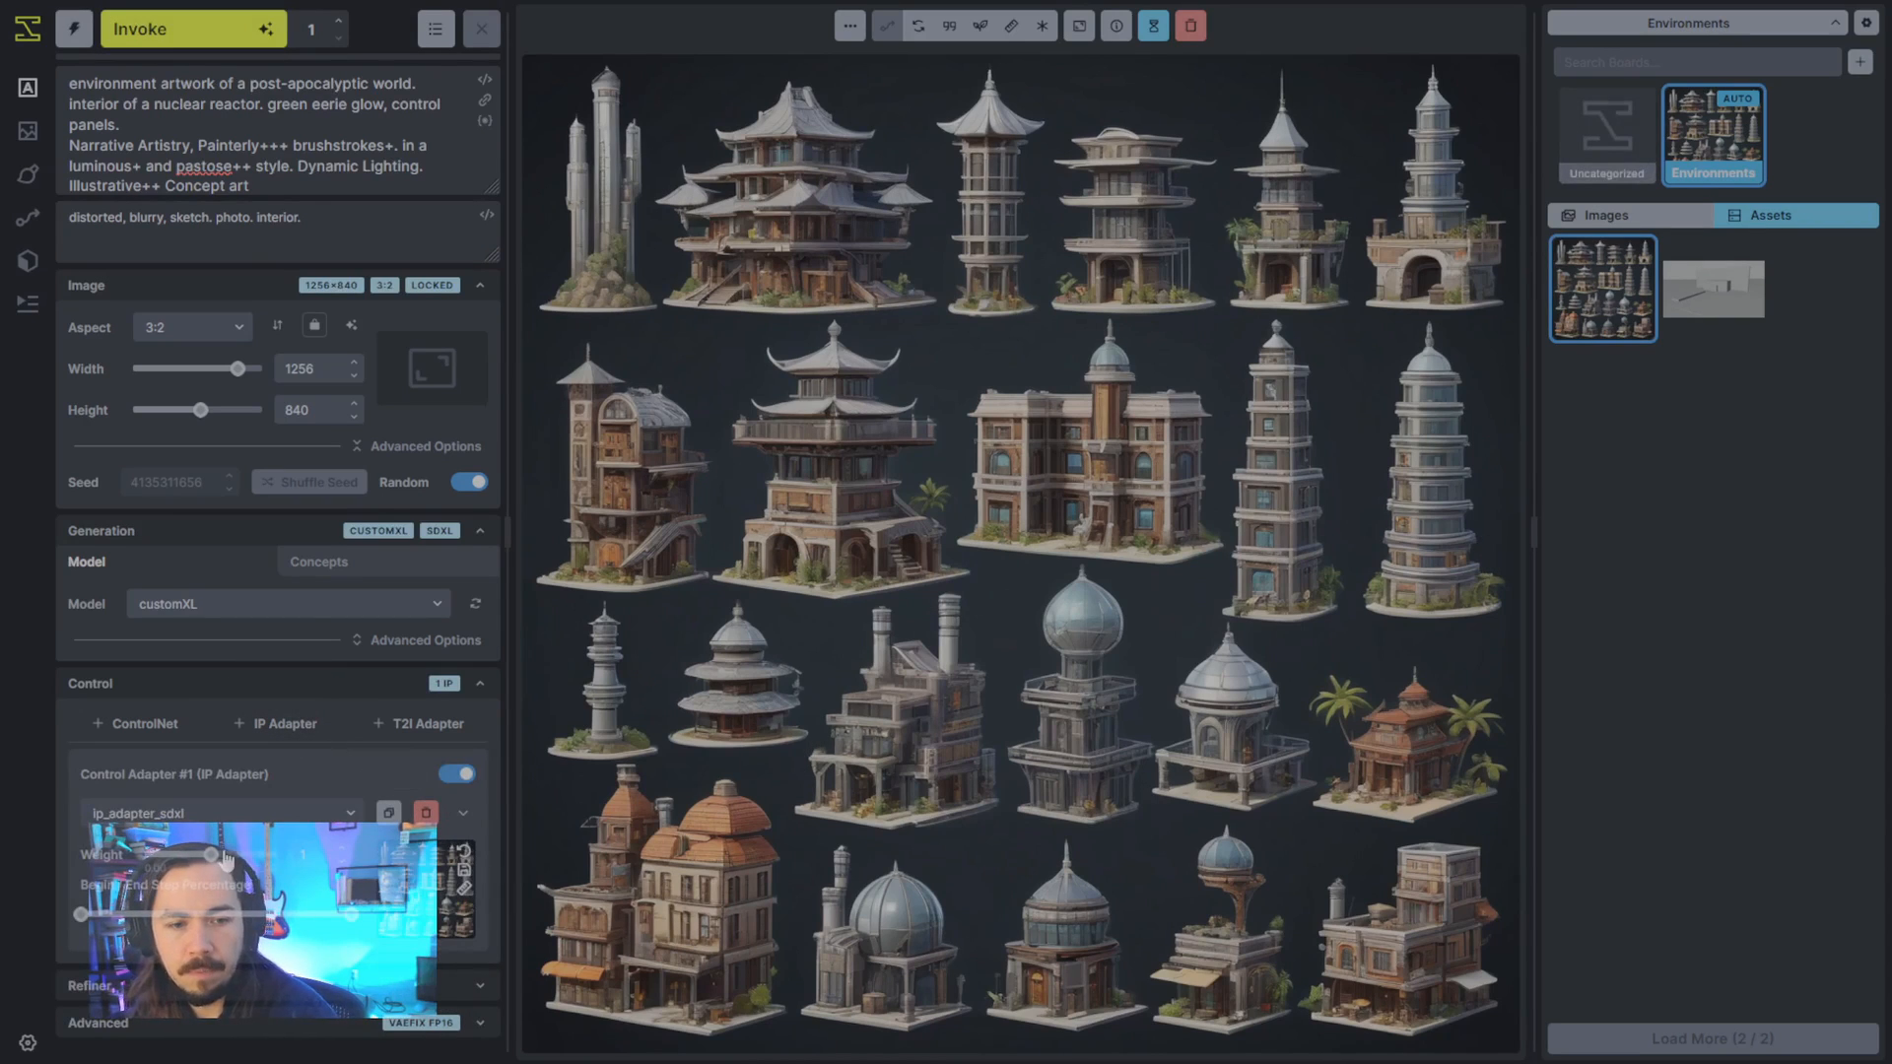
pyautogui.click(222, 813)
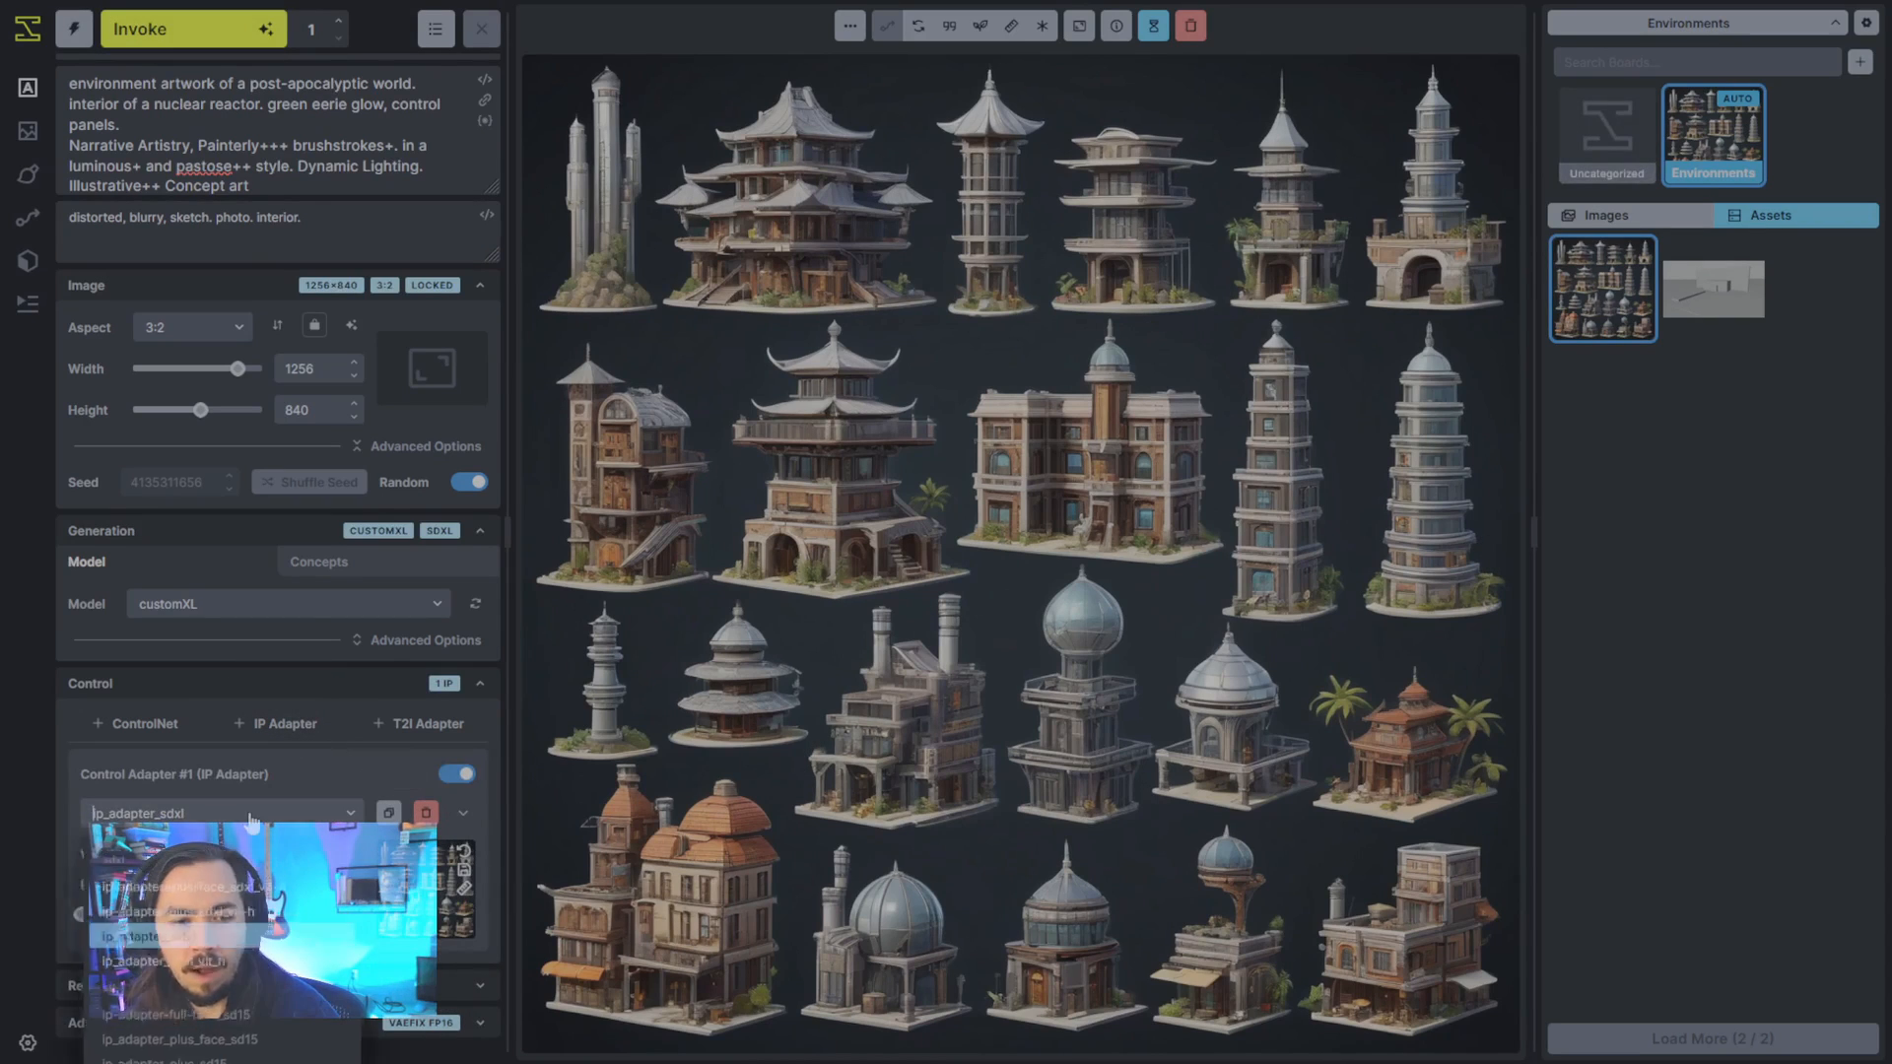
pyautogui.click(232, 955)
pyautogui.moveTo(183, 871); pyautogui.dragTo(181, 870)
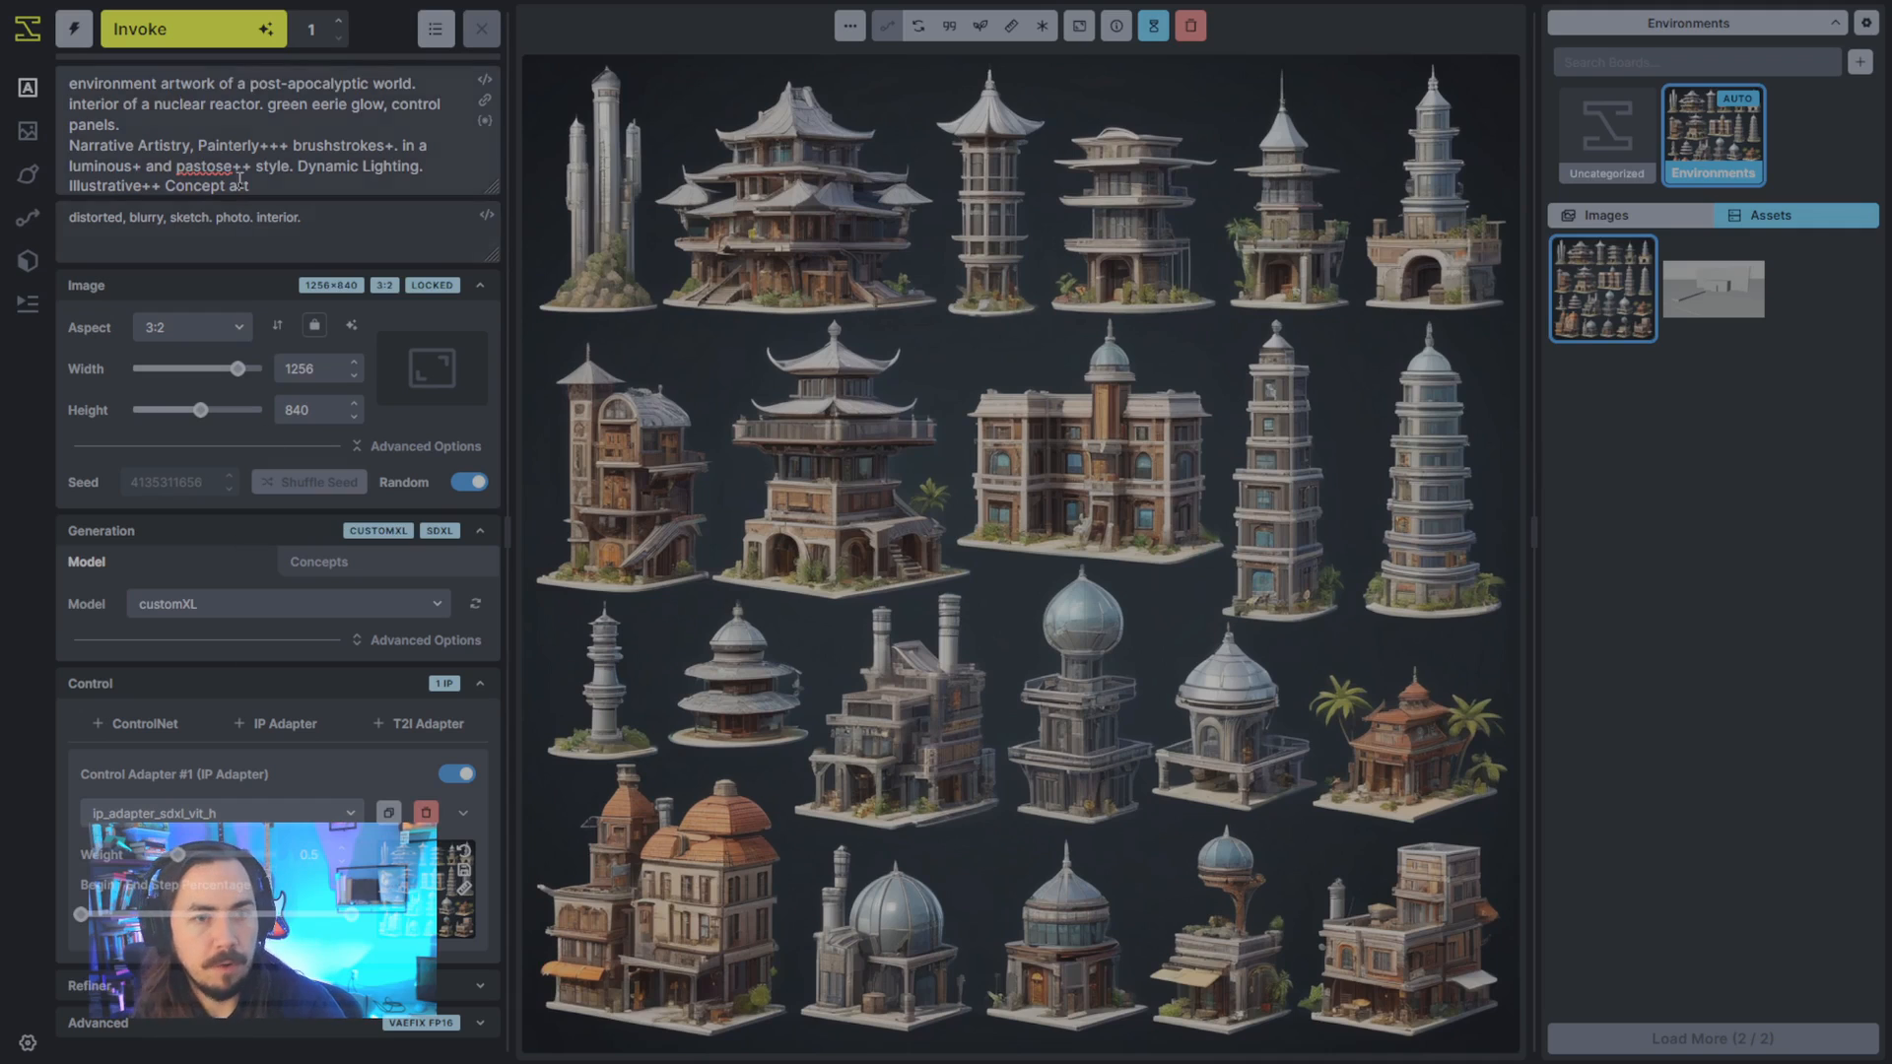
# - Replace the nuclear reactor description in the positive prompt with "buildings and environment reference sheet."
pyautogui.moveTo(120, 125); pyautogui.dragTo(65, 104)
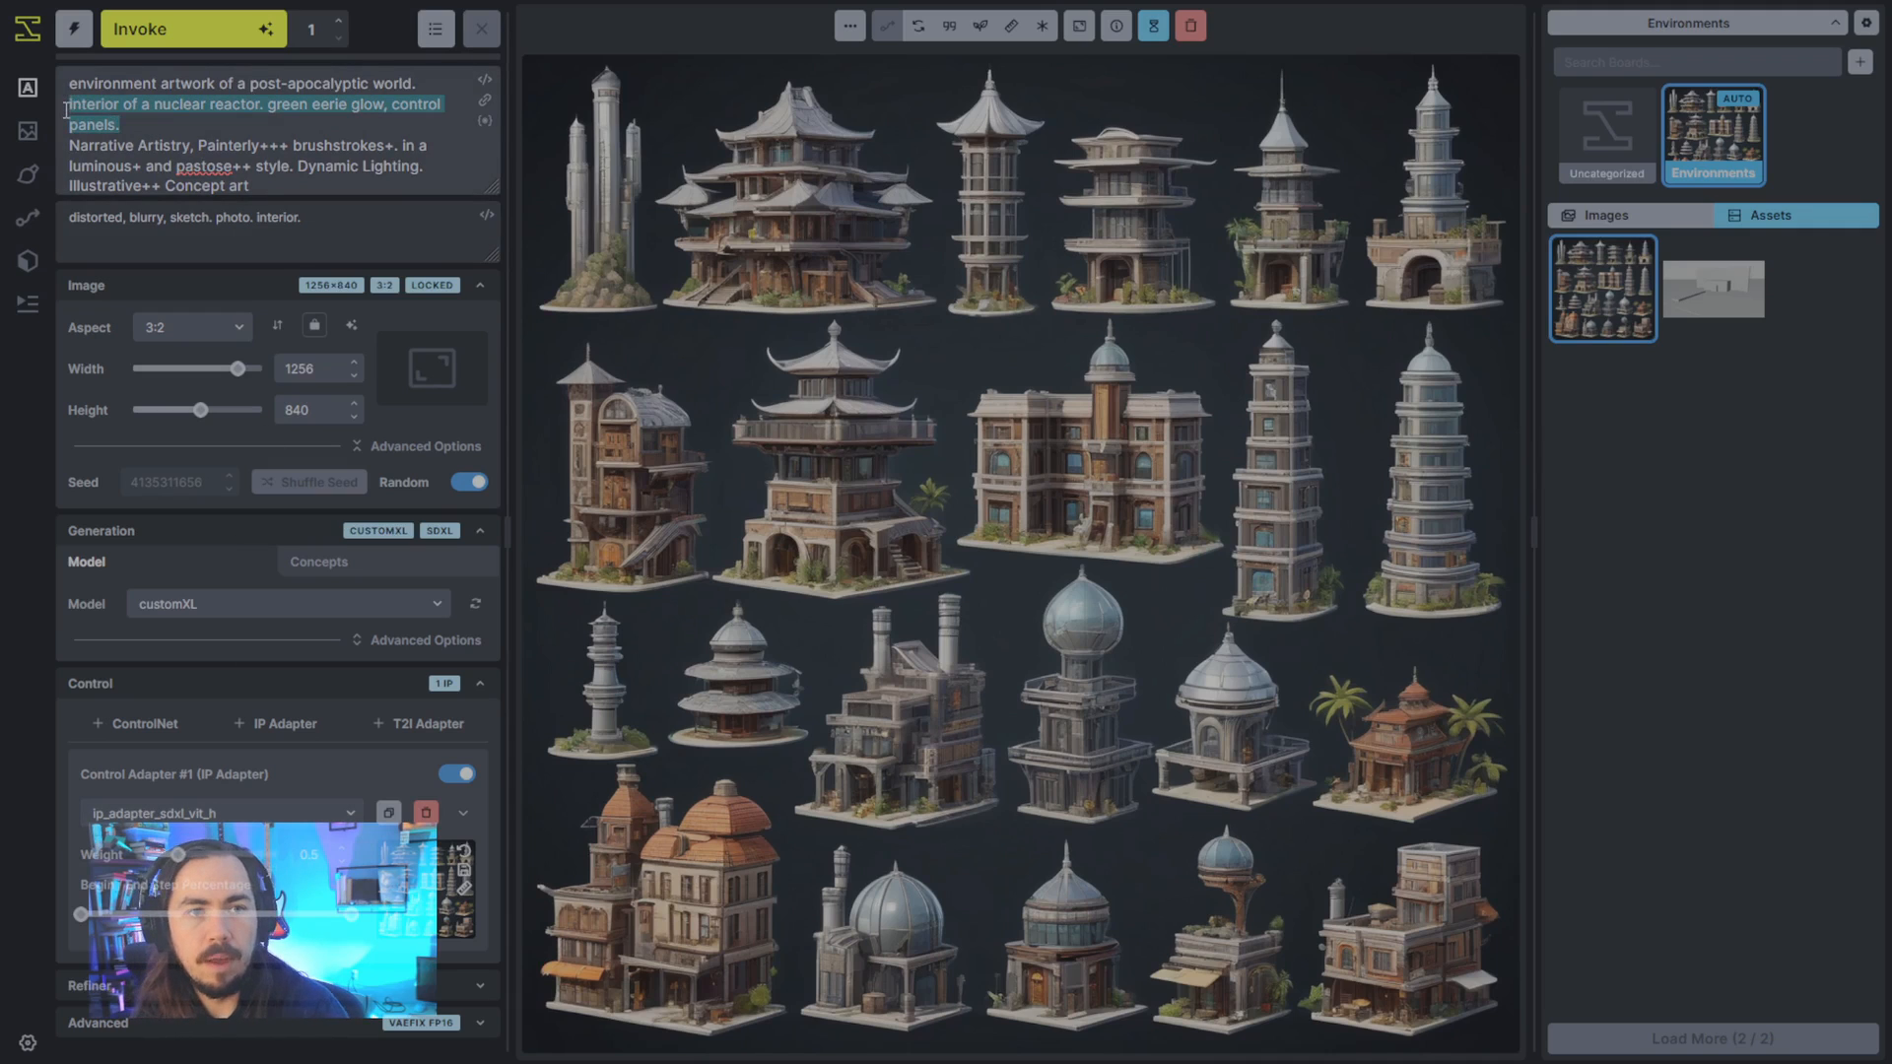
pyautogui.press('BackSpace')
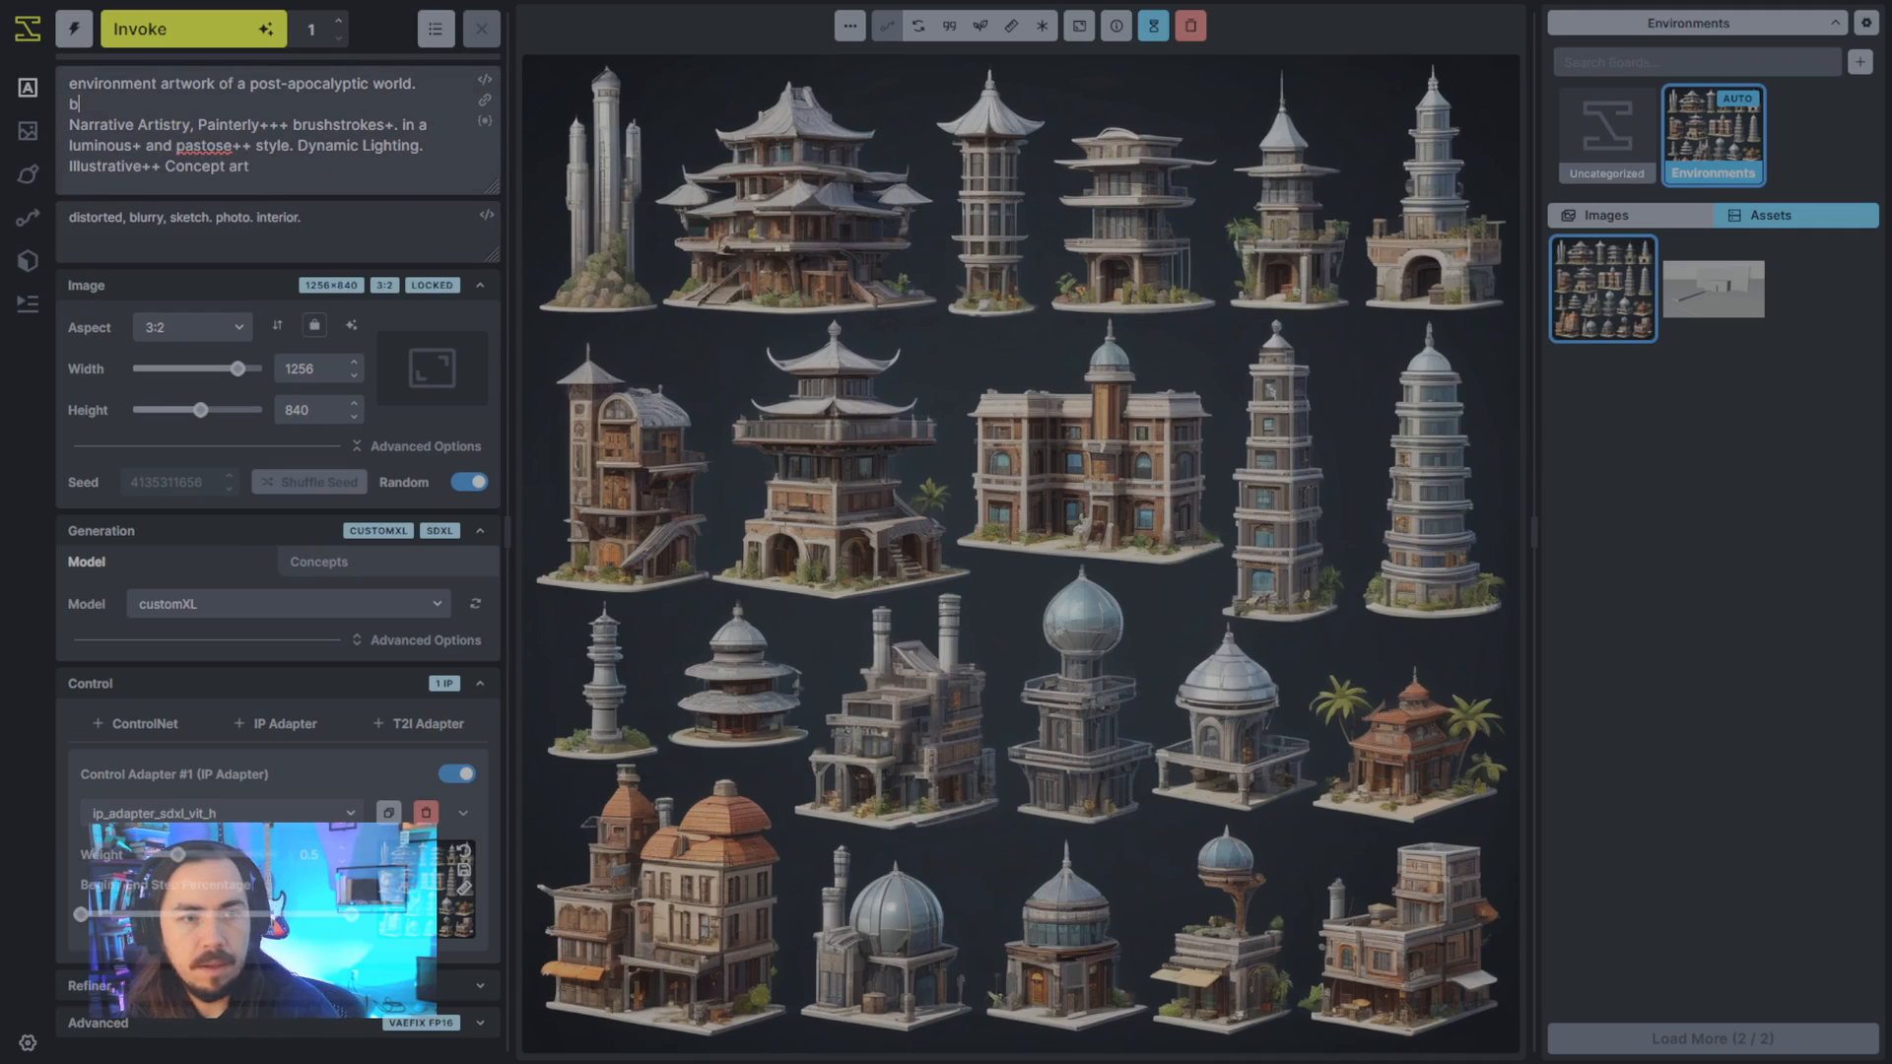
pyautogui.write('building')
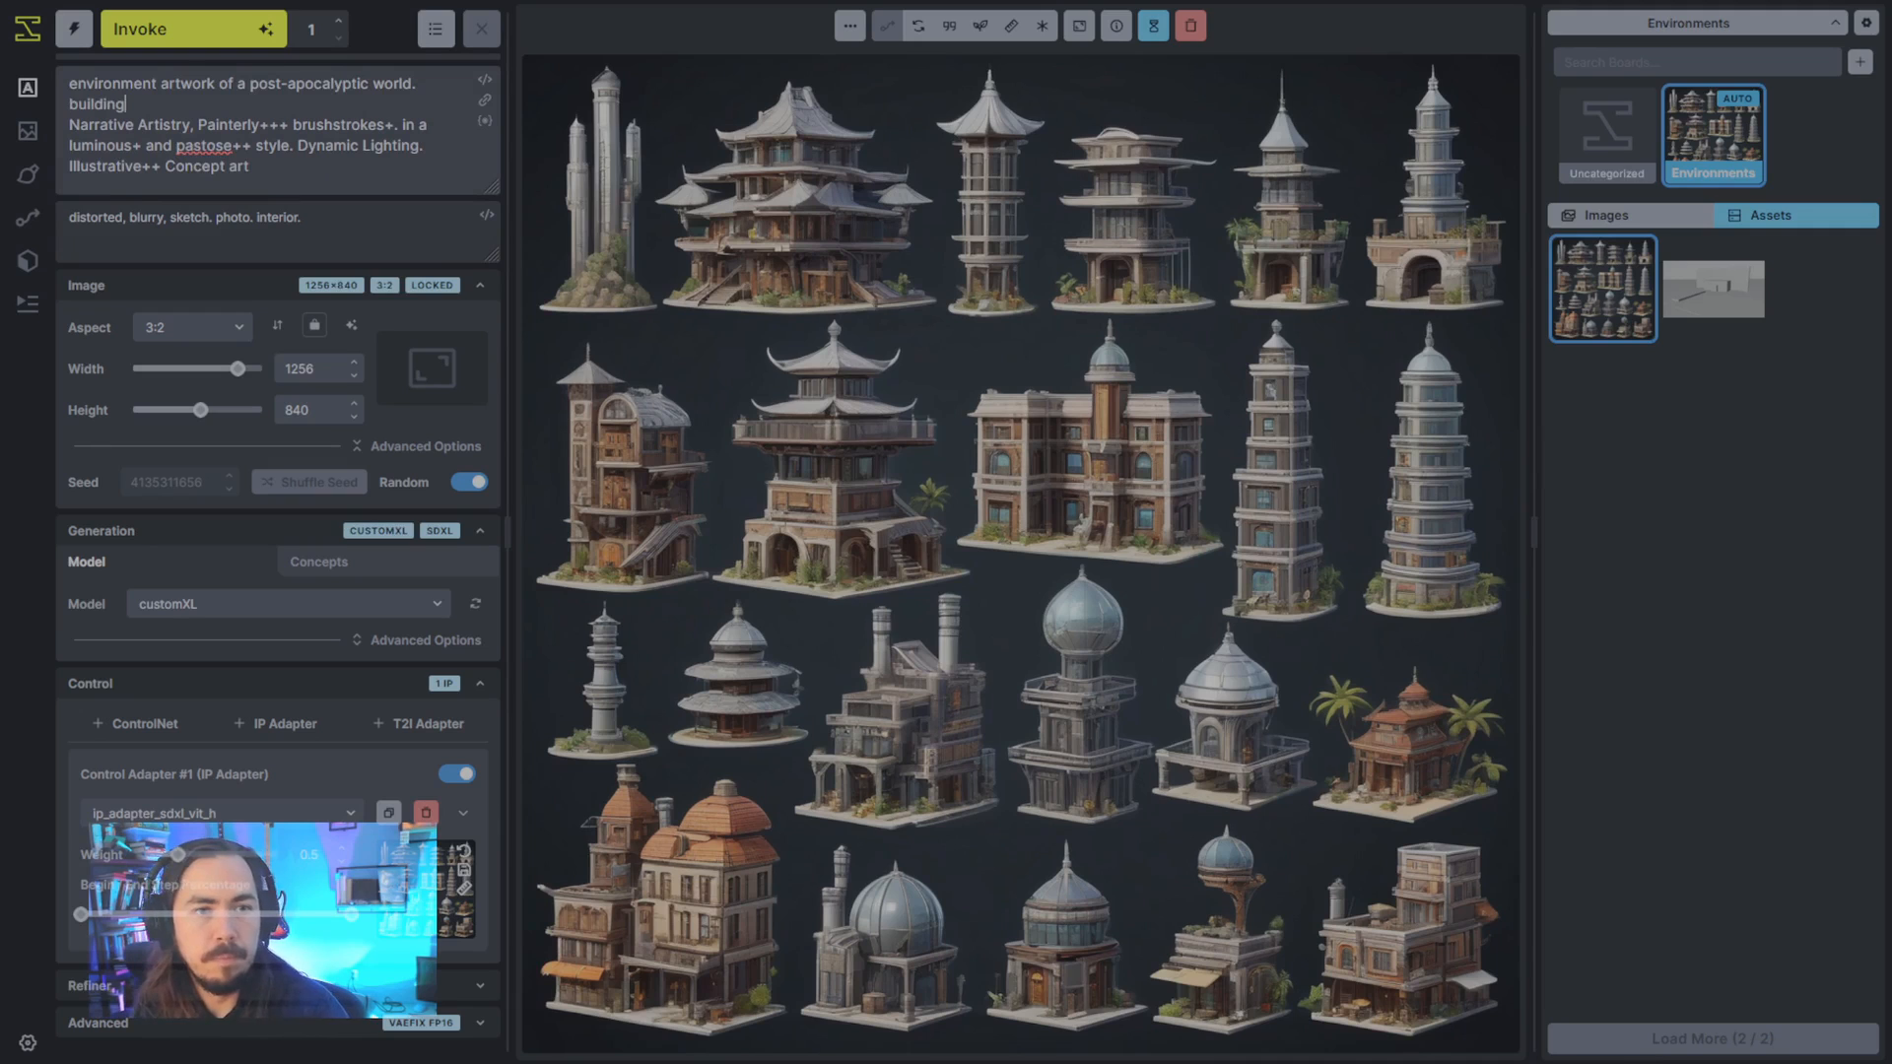
pyautogui.press('End')
pyautogui.write('s')
pyautogui.press('Home')
pyautogui.write('civilian')
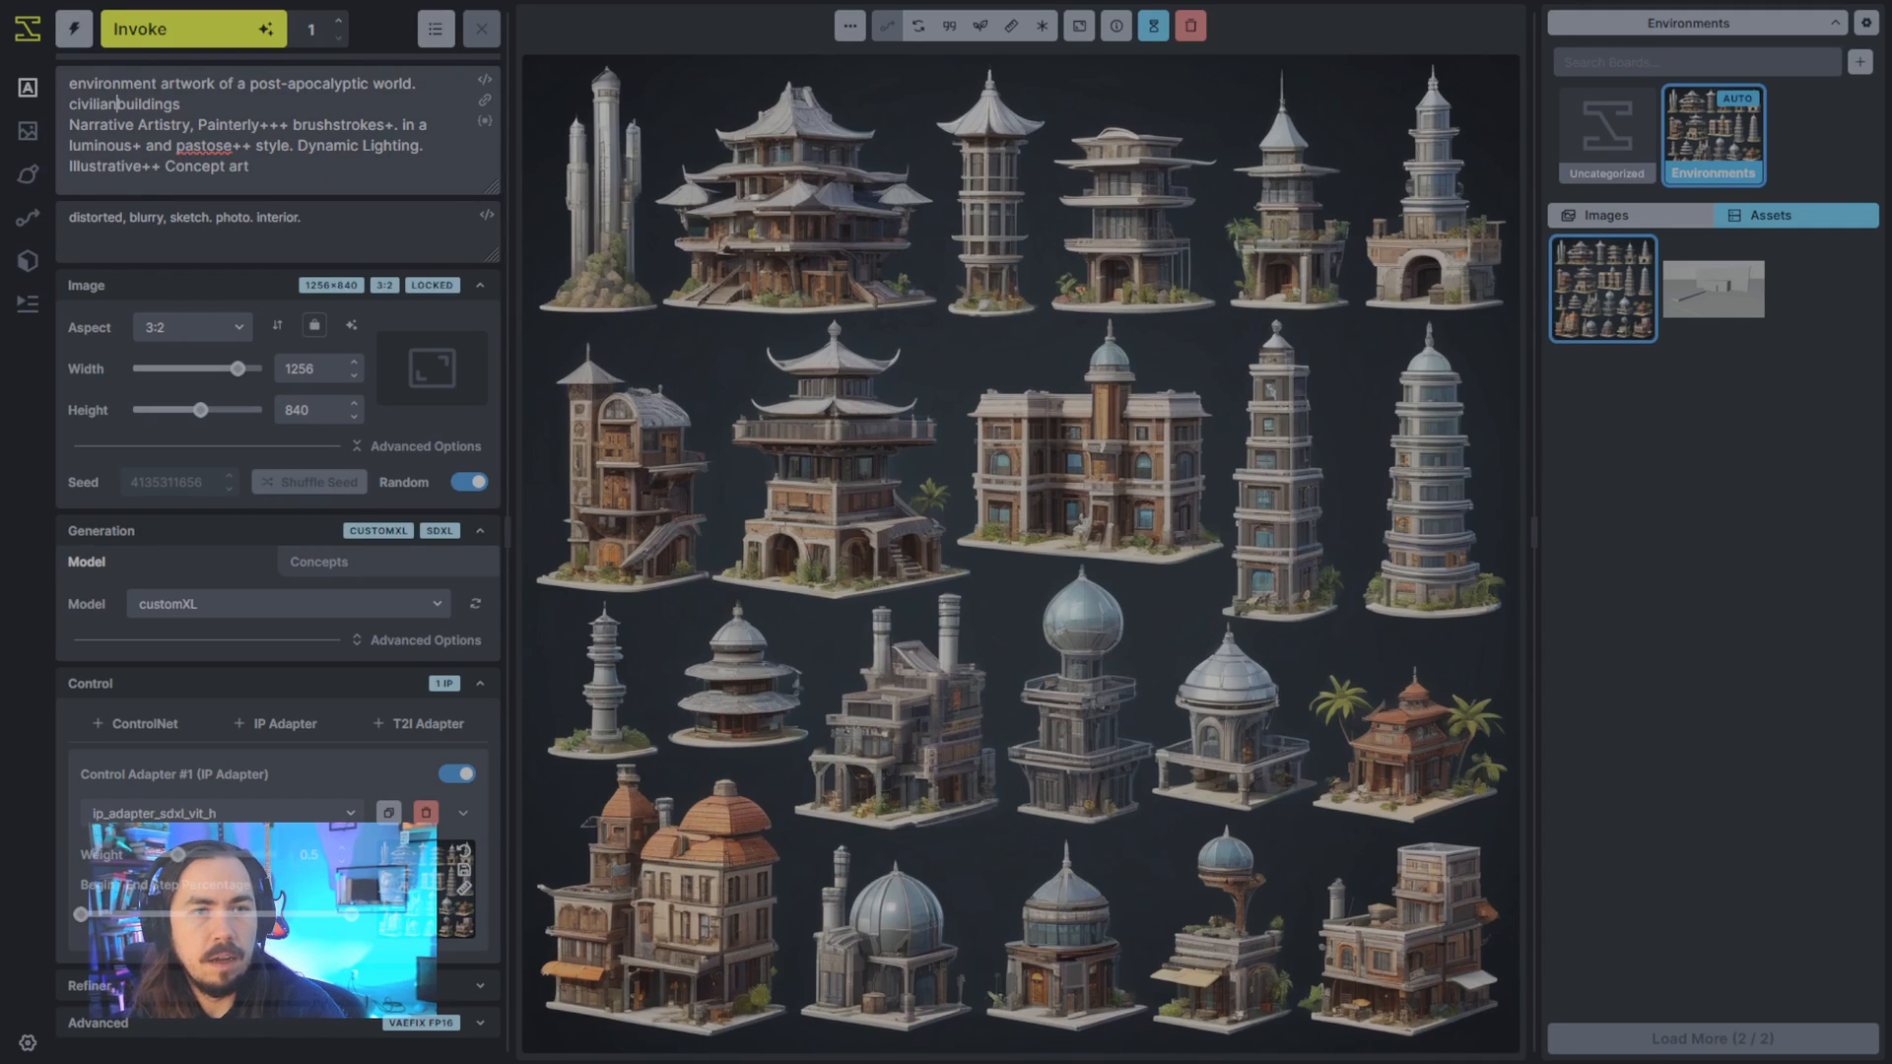
pyautogui.hotkey('shift', 'Home')
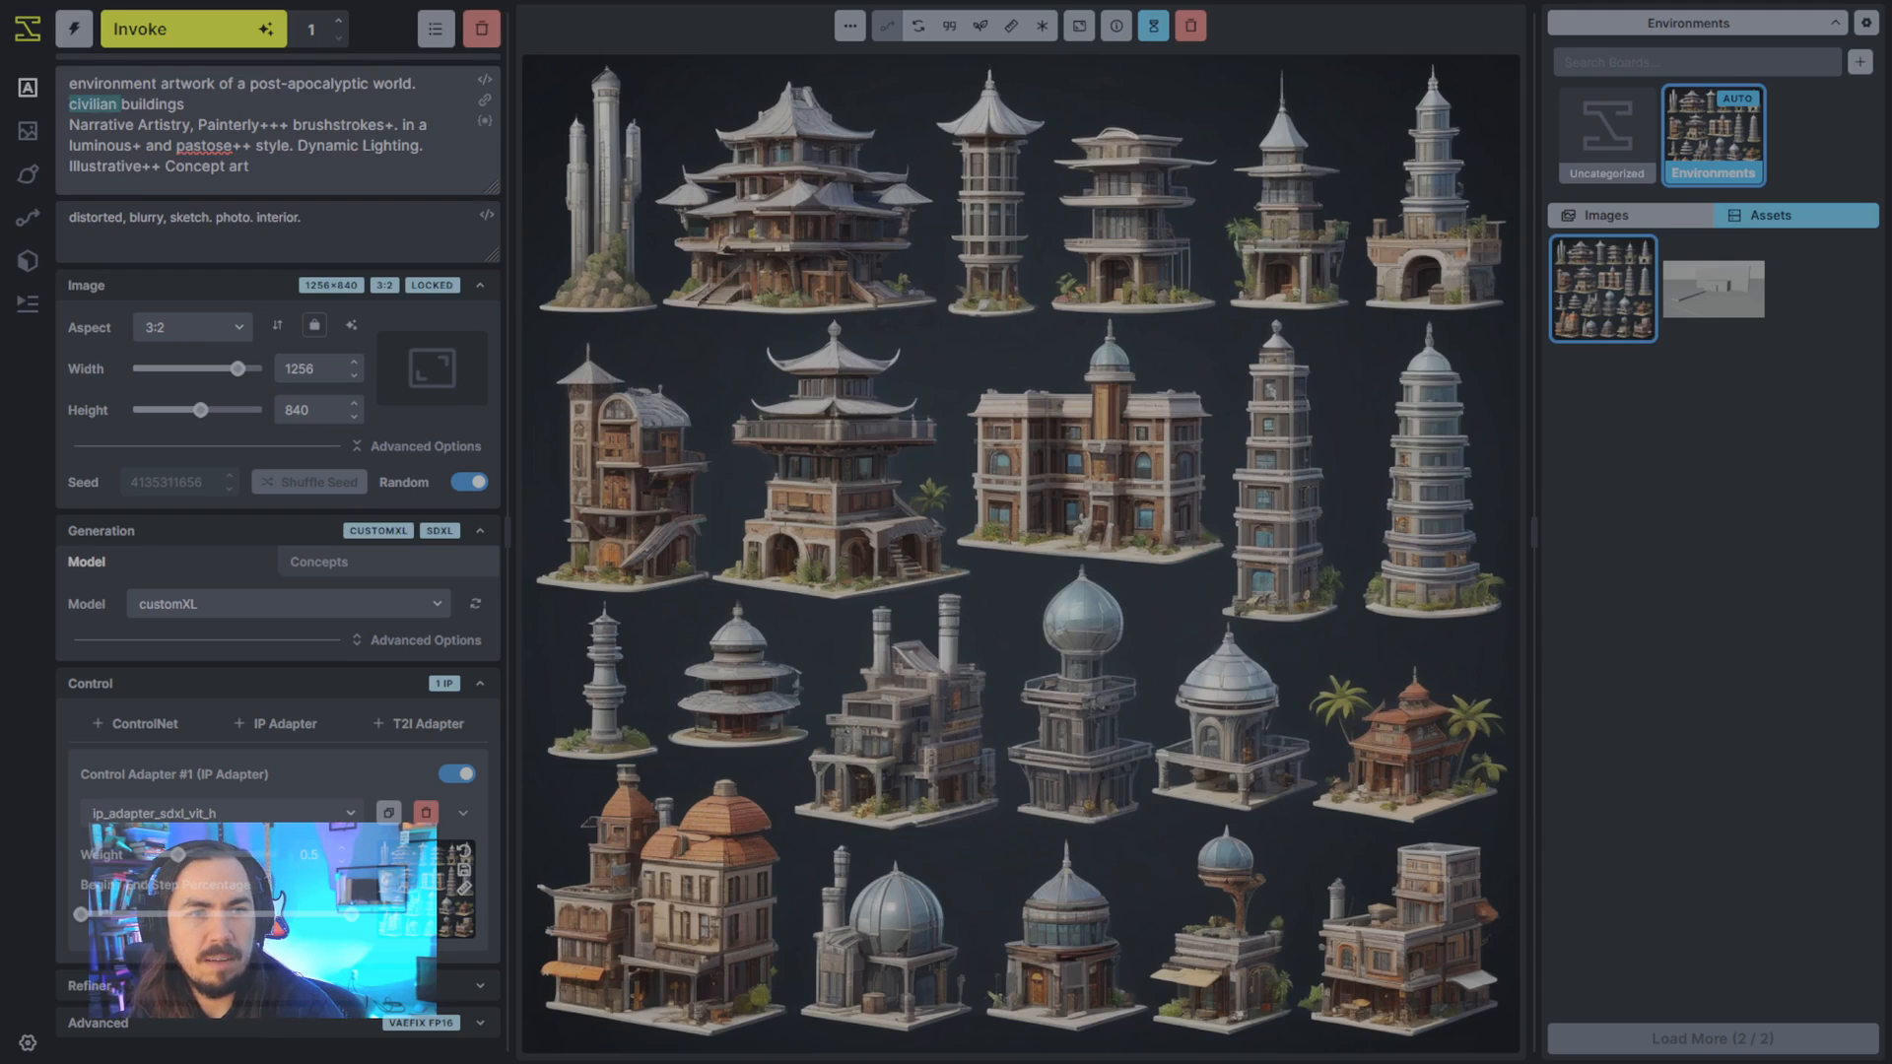
pyautogui.press('BackSpace')
pyautogui.press('End')
pyautogui.write('and')
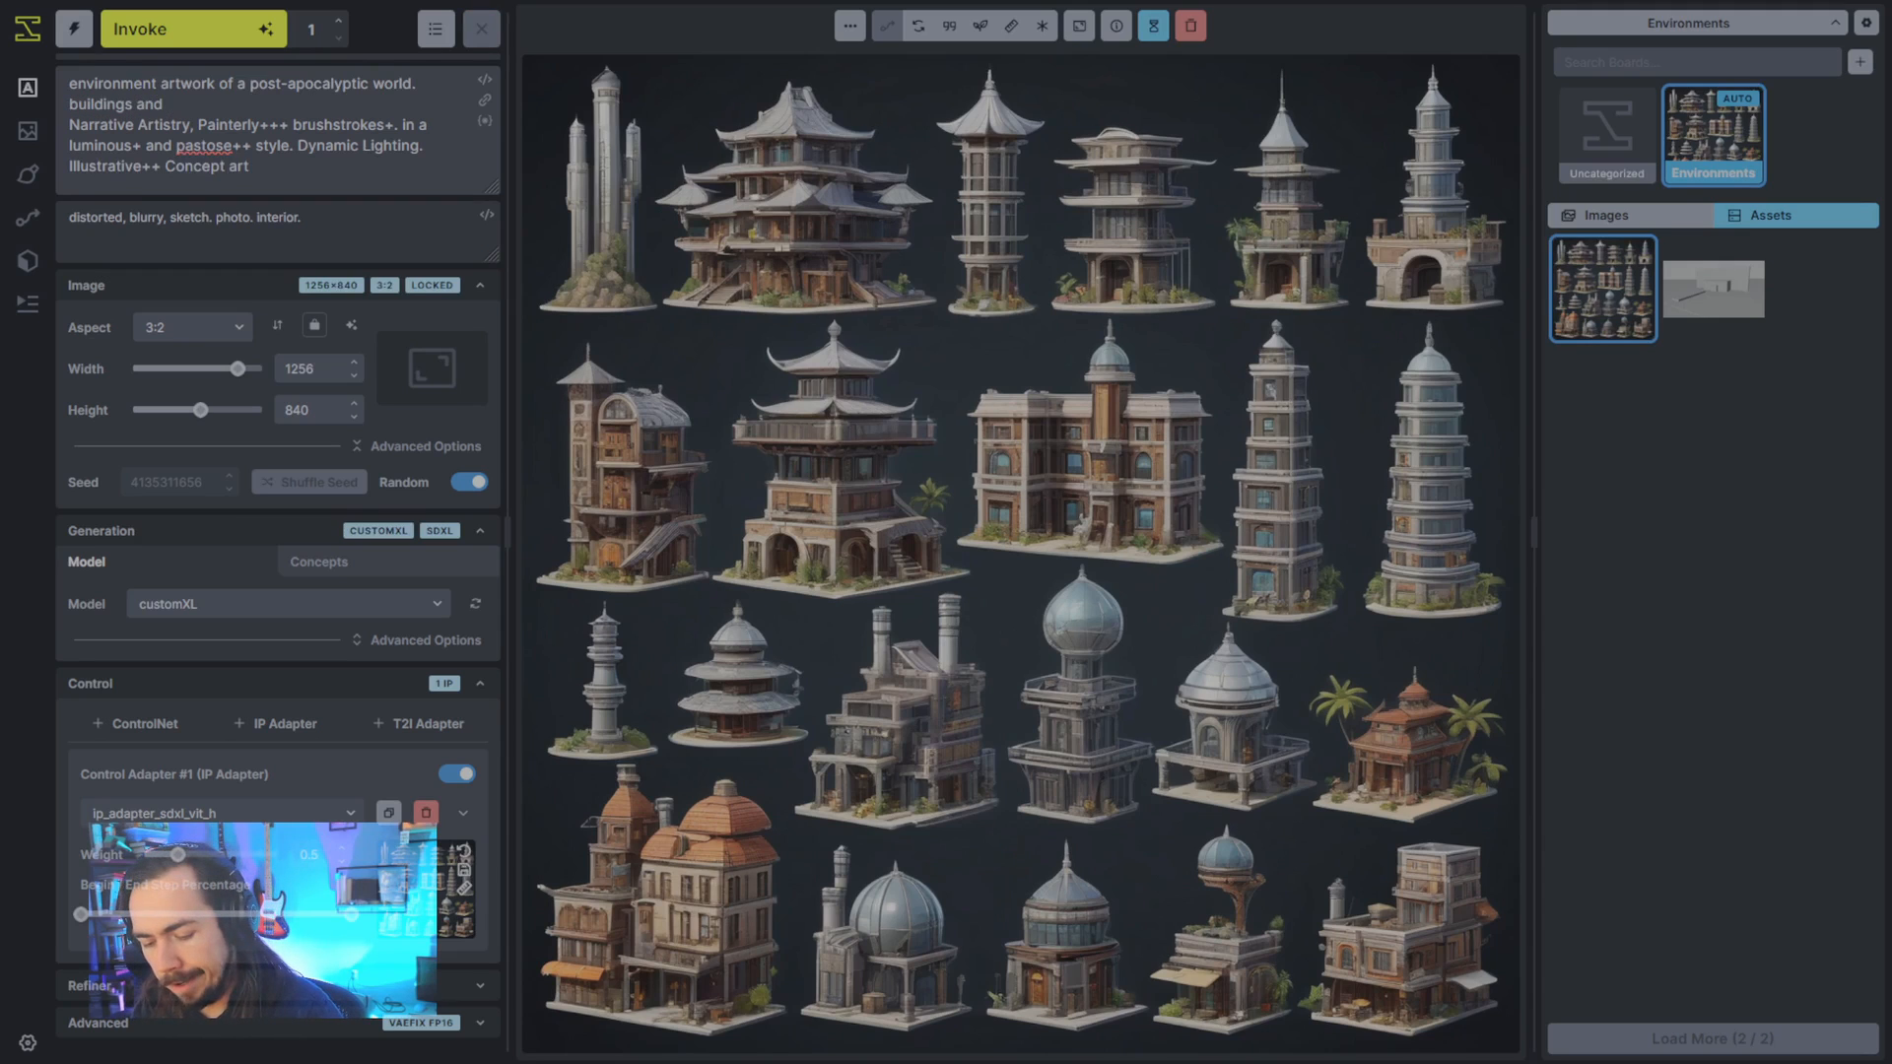
pyautogui.write(' environment')
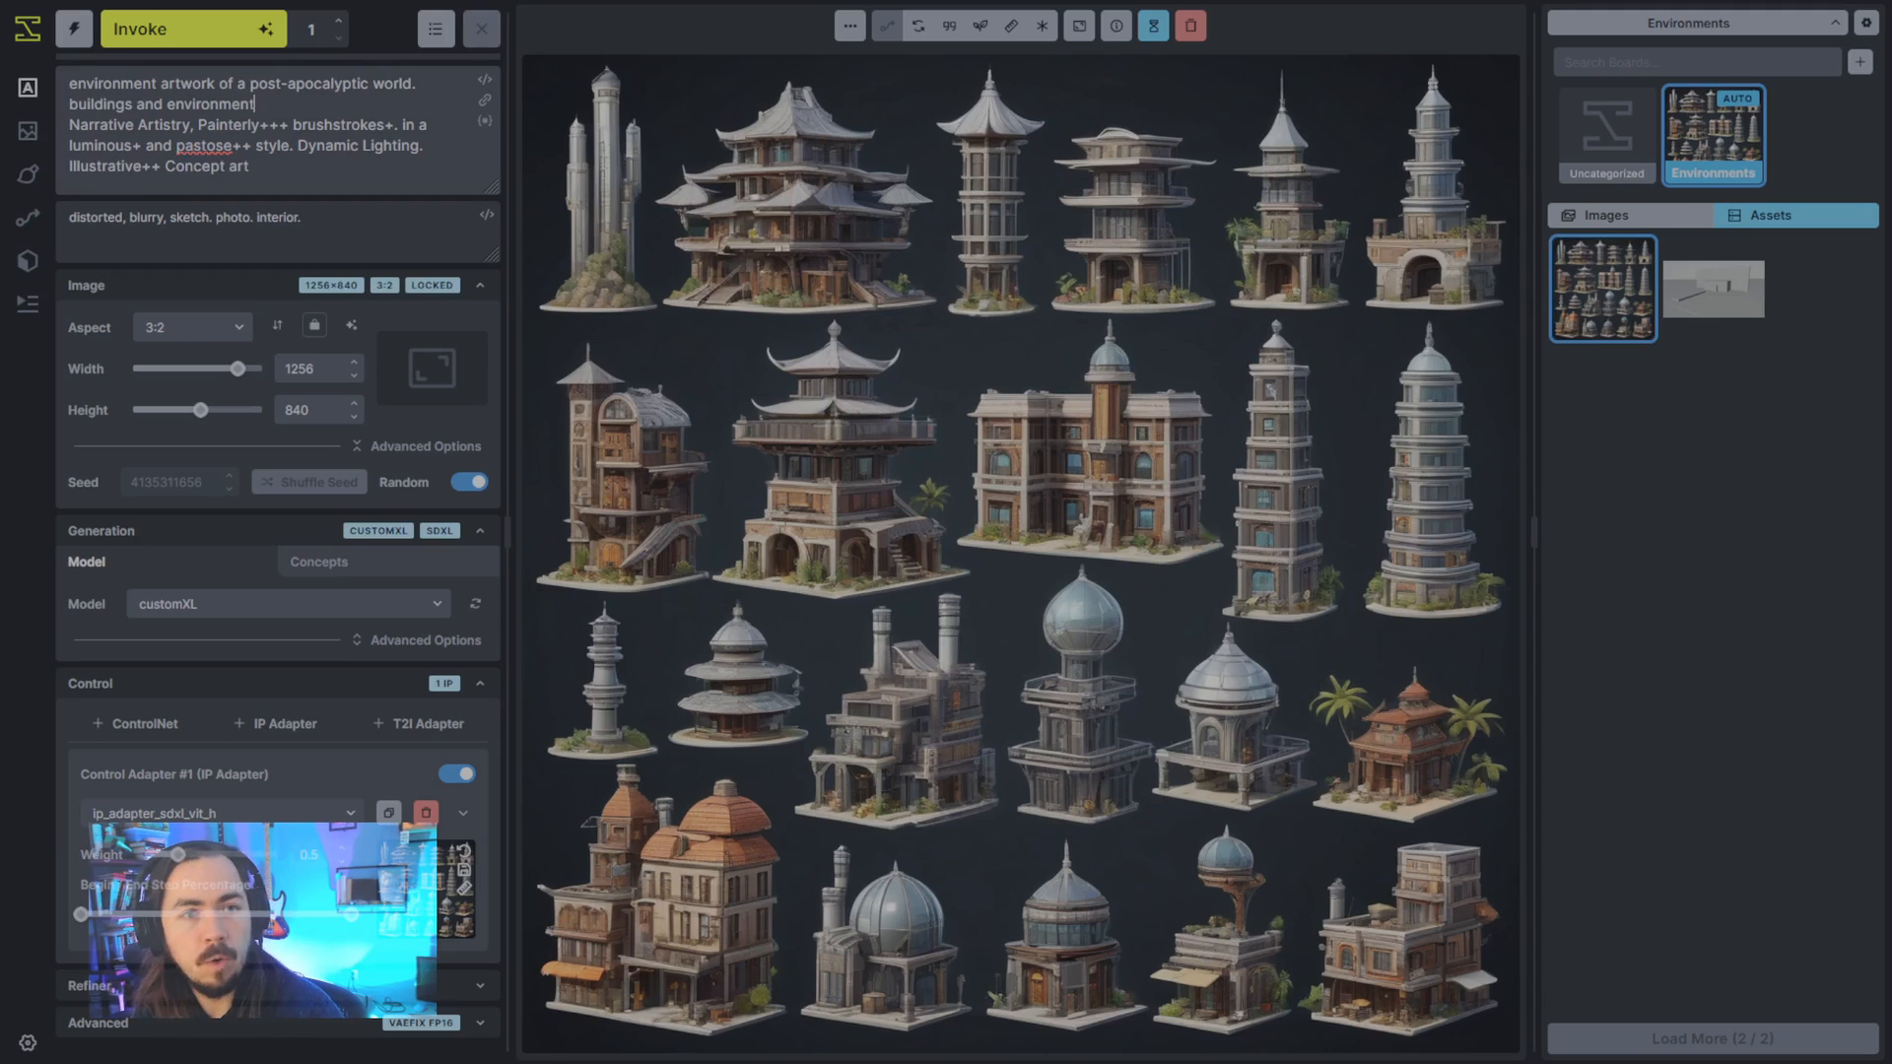
pyautogui.write(' reference sheet.')
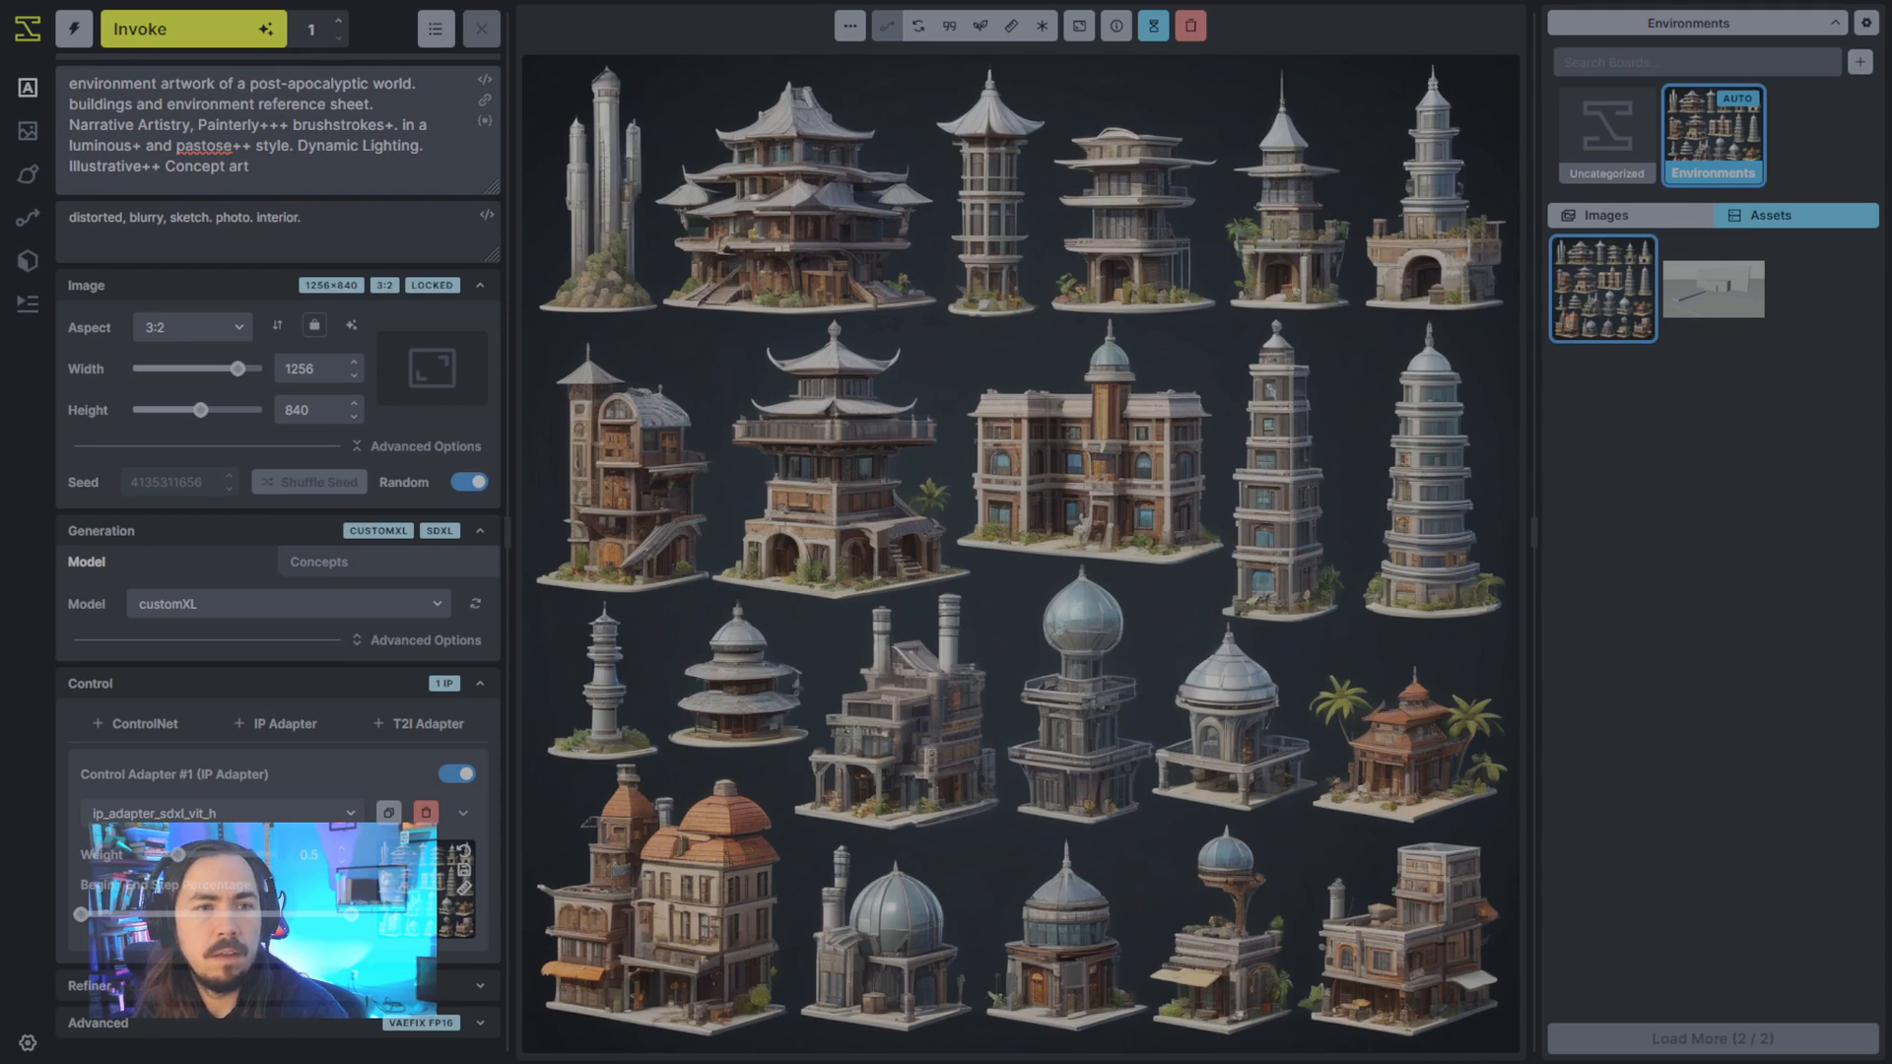
# - Add emphasis to the world description in the prompt by rewriting it as "(post-apocalyptic world)+"
pyautogui.click(248, 83)
pyautogui.write('(')
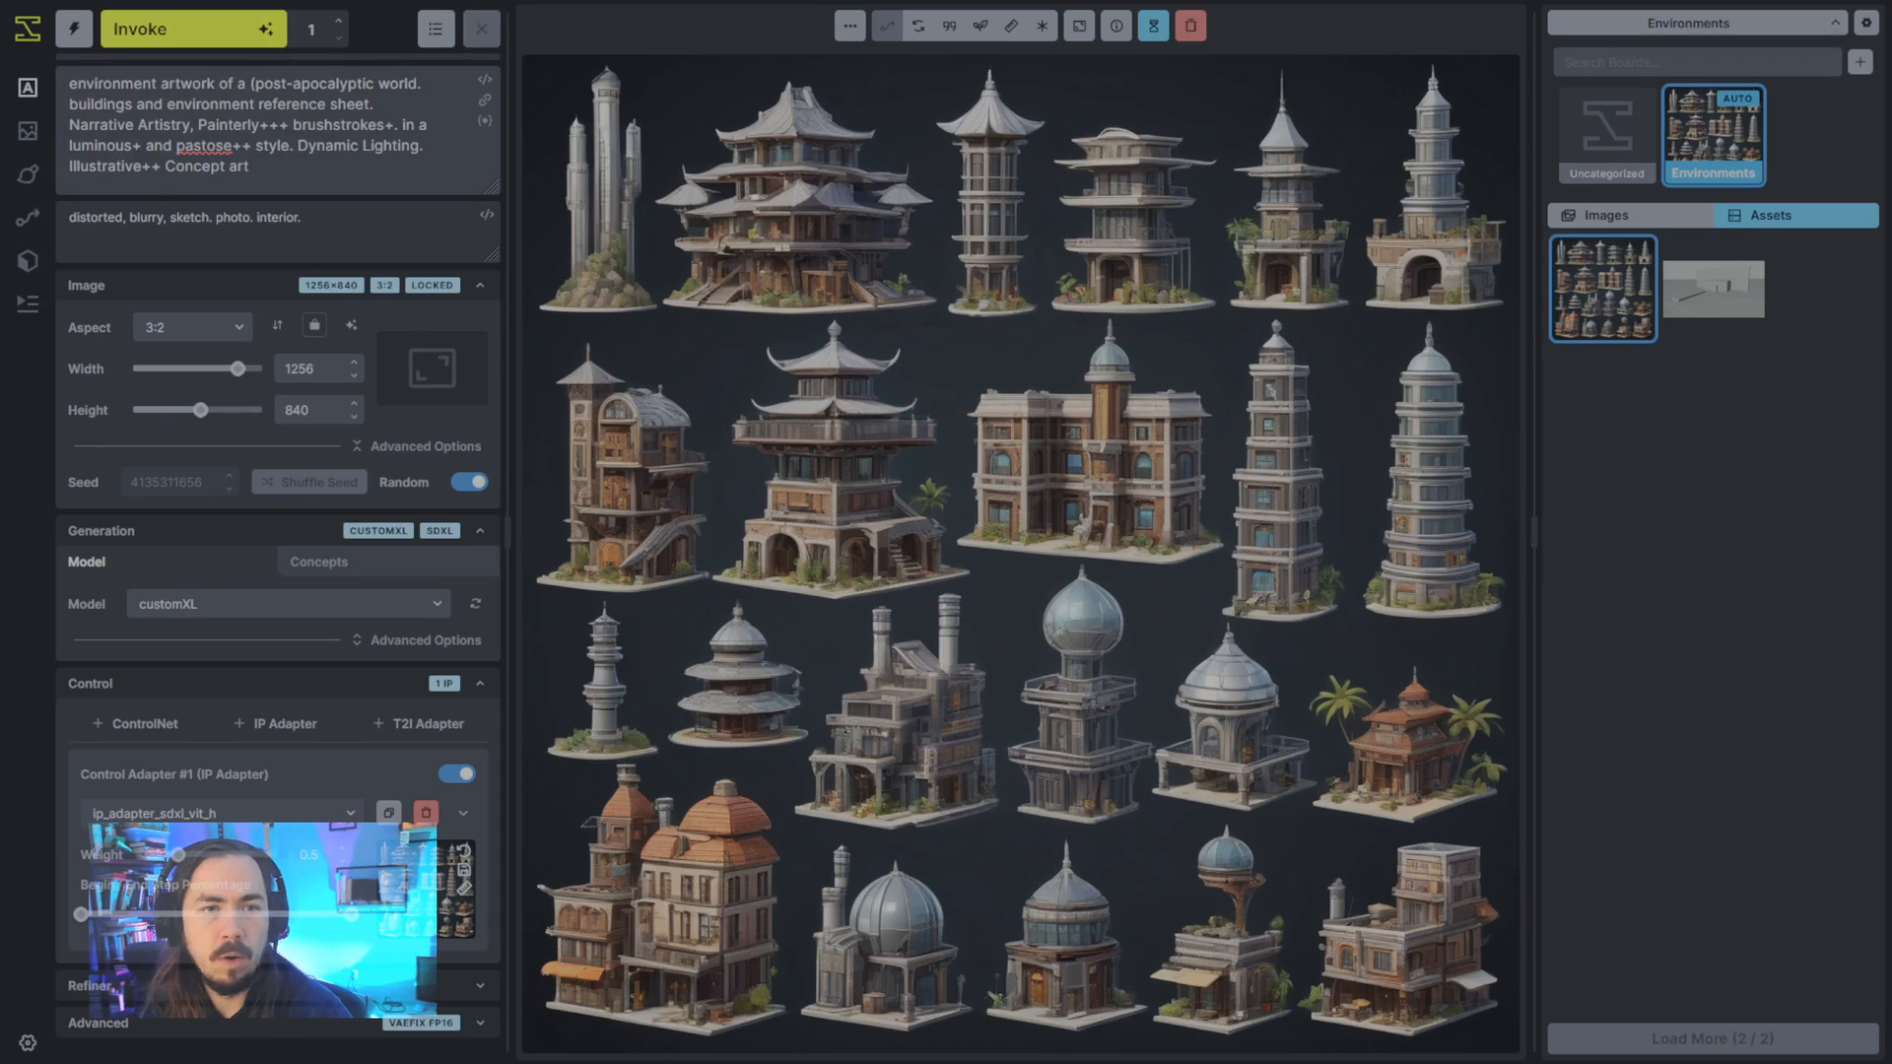
pyautogui.hotkey('ctrl', 'Right')
pyautogui.press('Left')
pyautogui.press('Left')
pyautogui.write(')+')
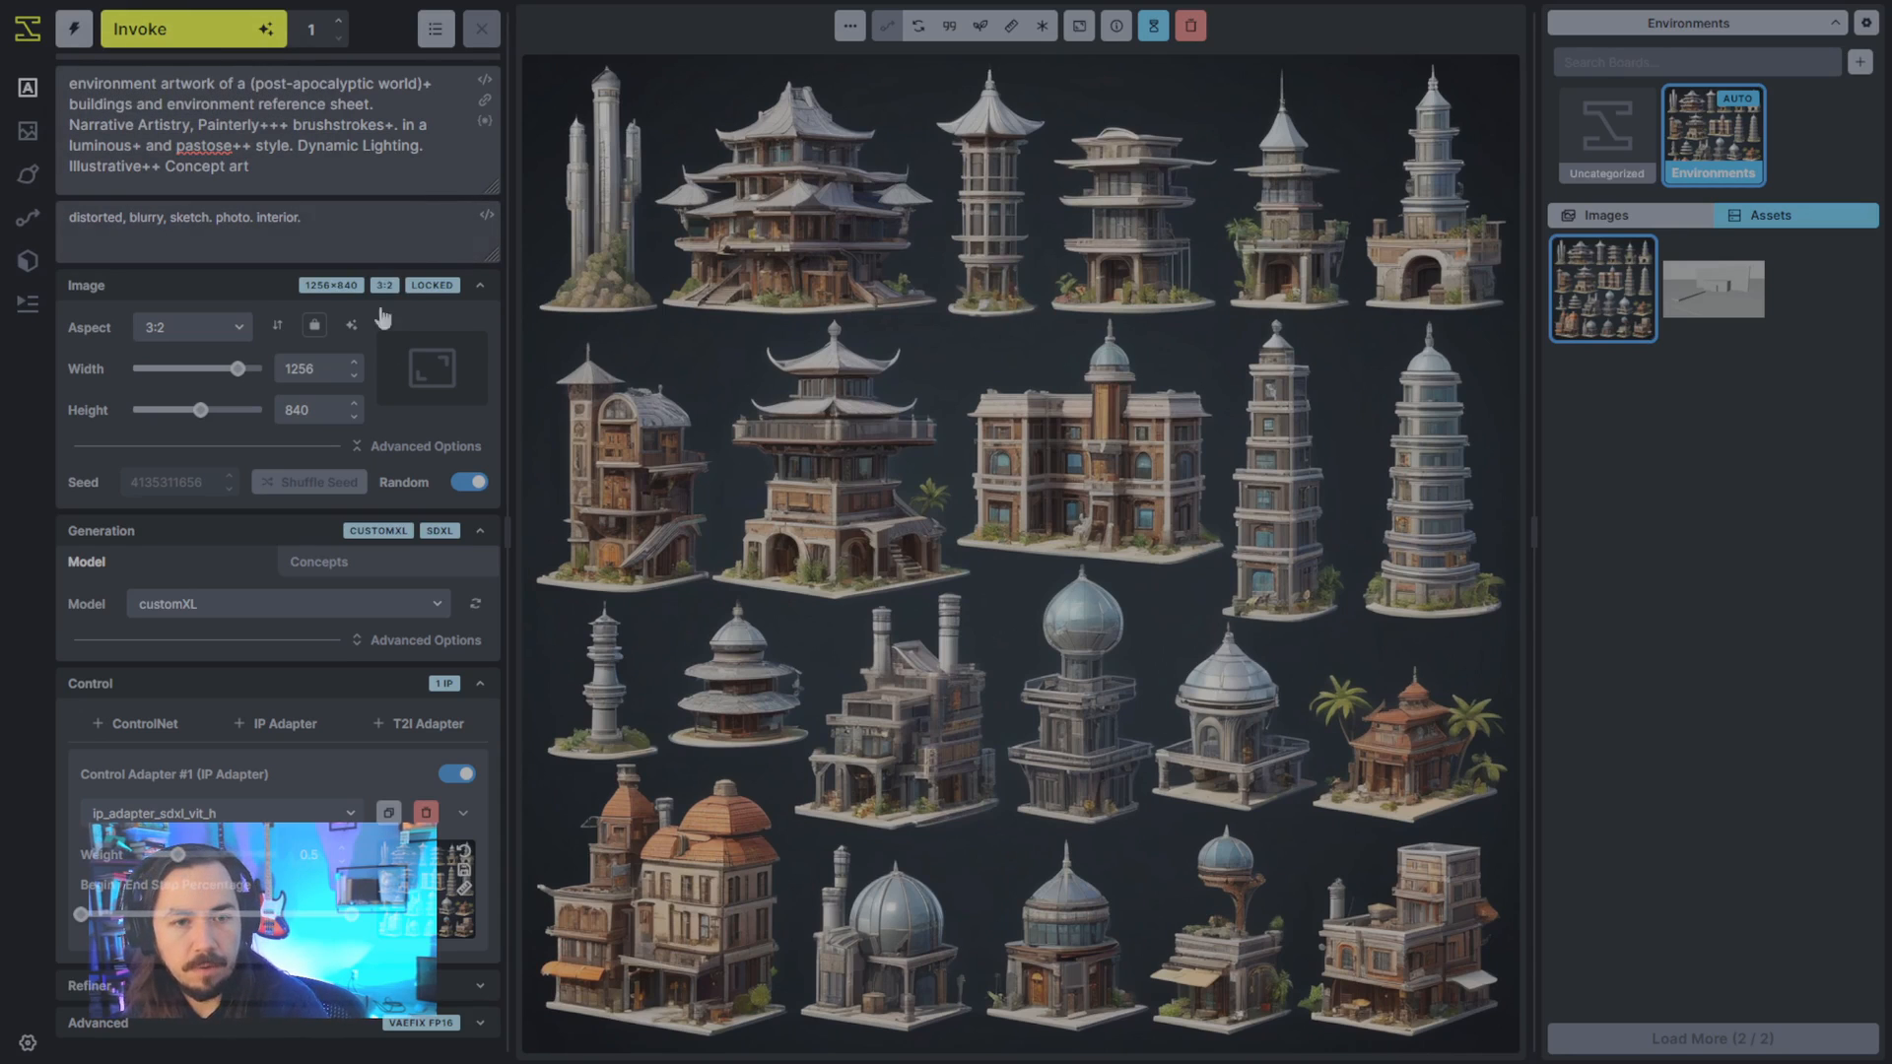
# - Match the output dimensions to the IP Adapter's control image at 1024 x 1024 and generate the image
pyautogui.click(464, 889)
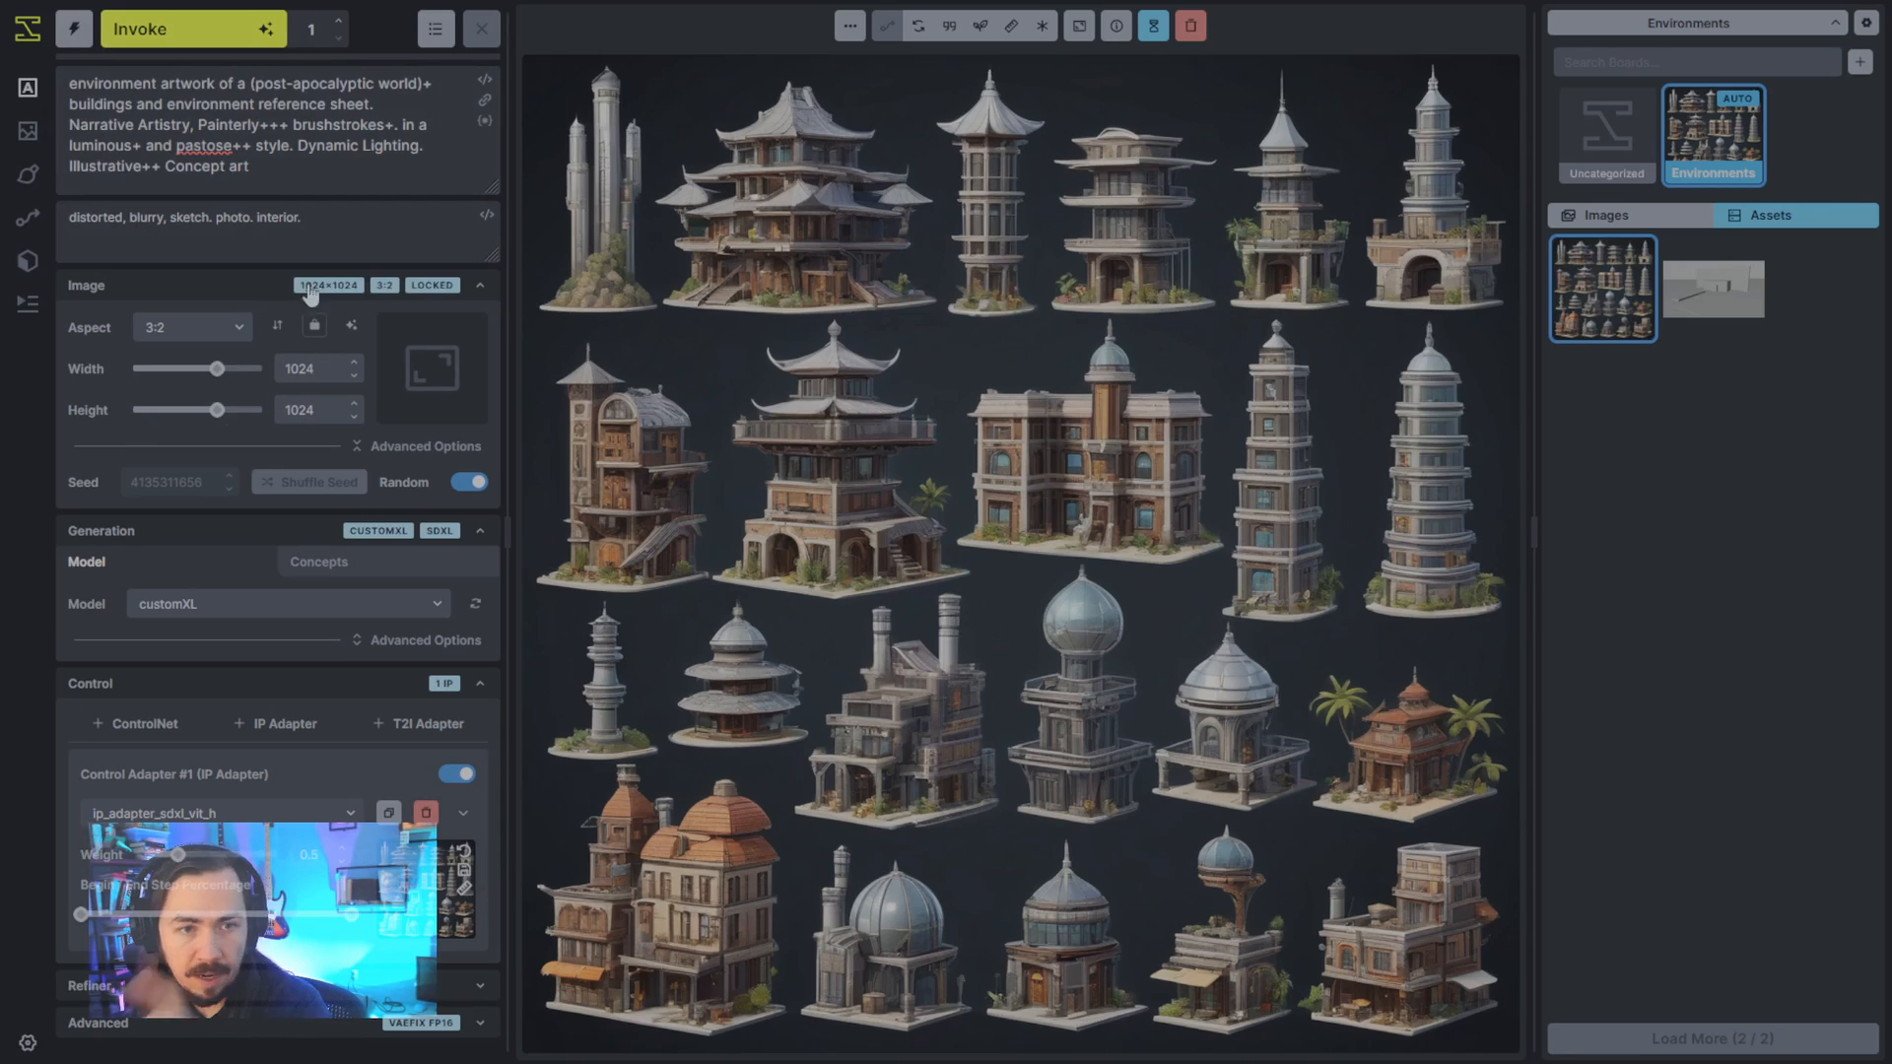
pyautogui.click(223, 37)
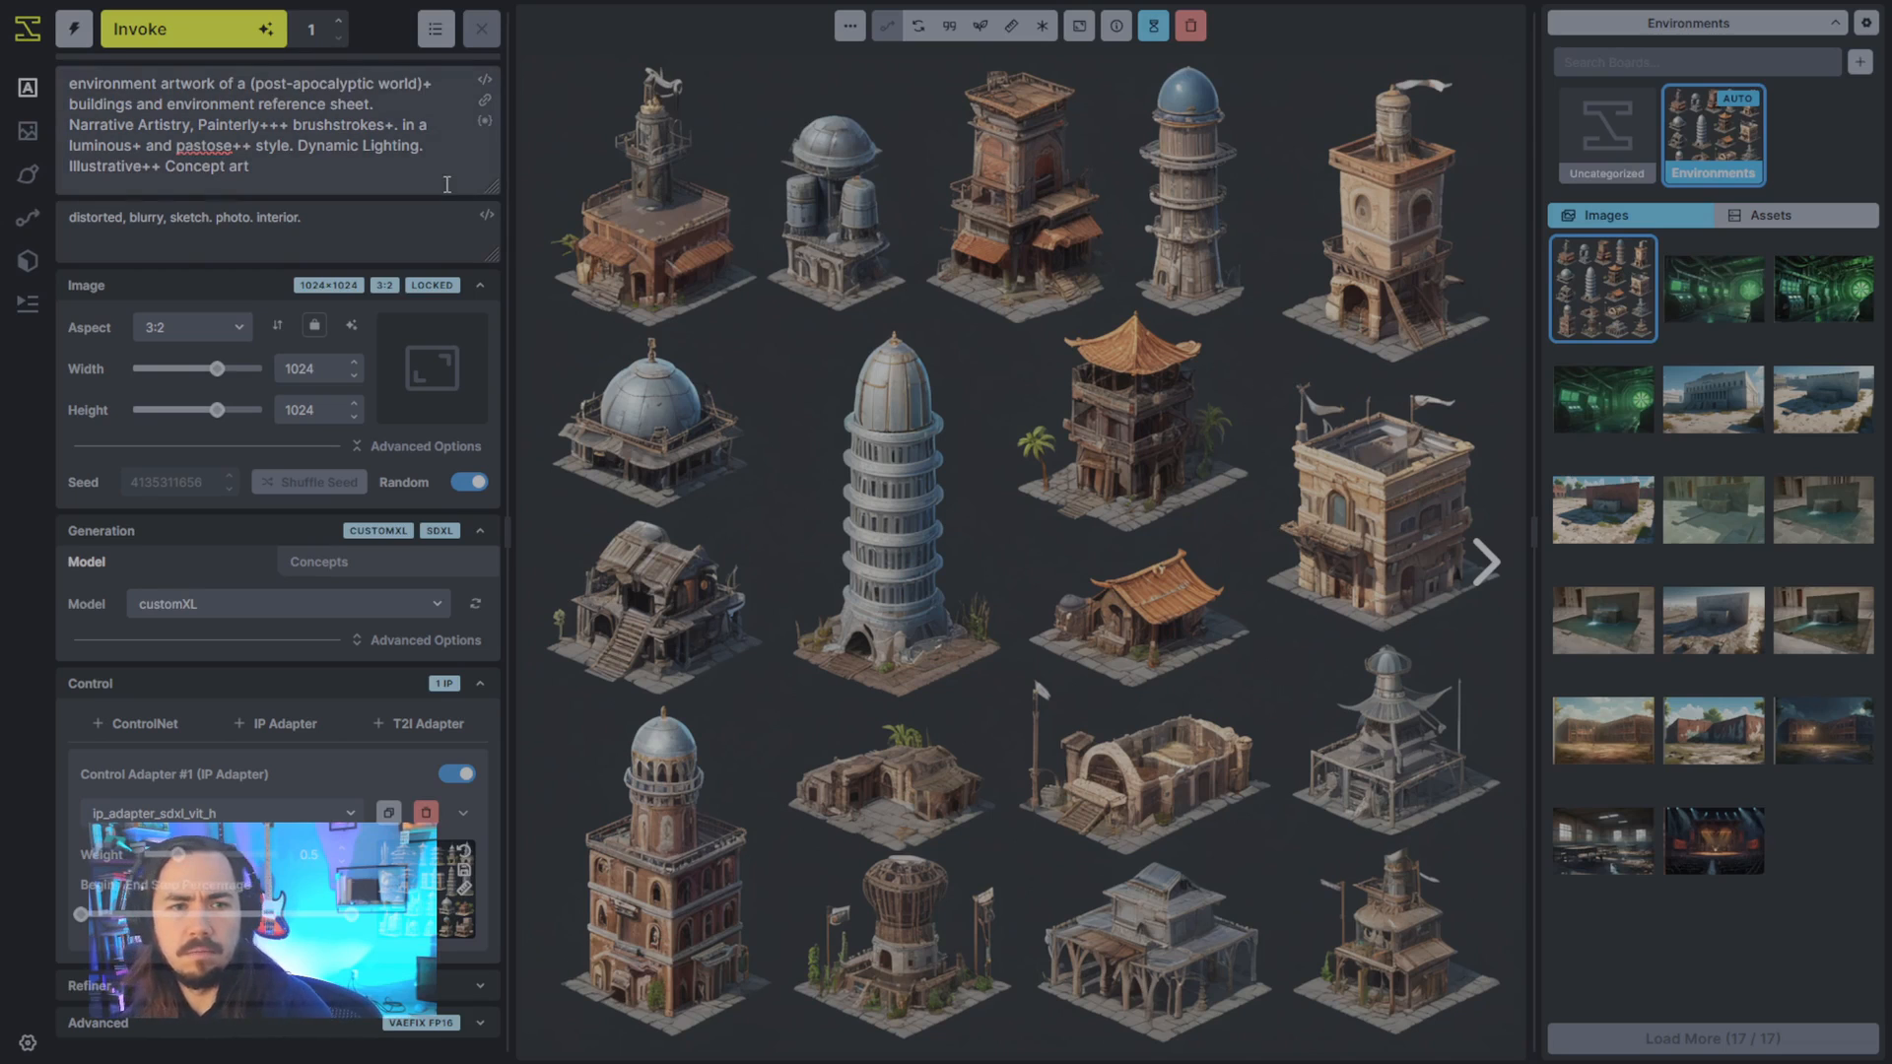
# - Add a second IP Adapter and set its model to ip_adapter_sdxl_vit_h
pyautogui.click(256, 726)
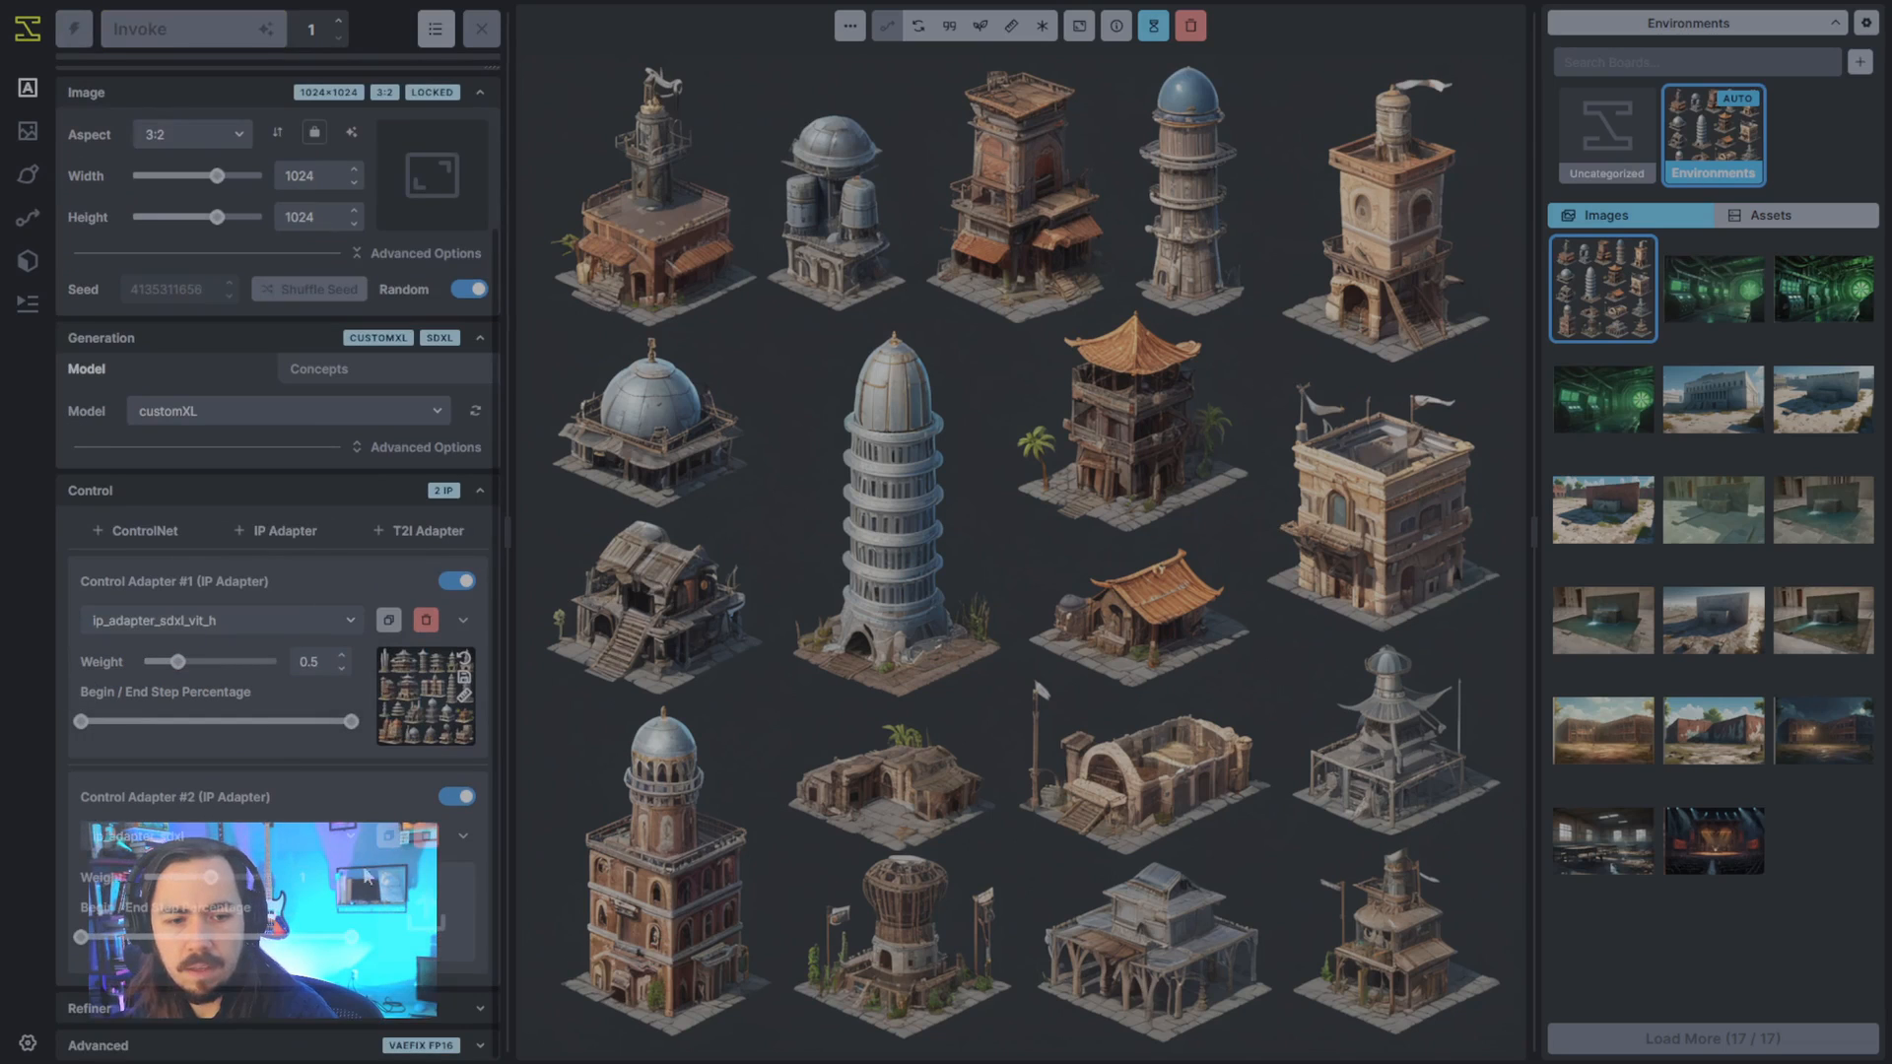
pyautogui.click(254, 836)
pyautogui.click(252, 980)
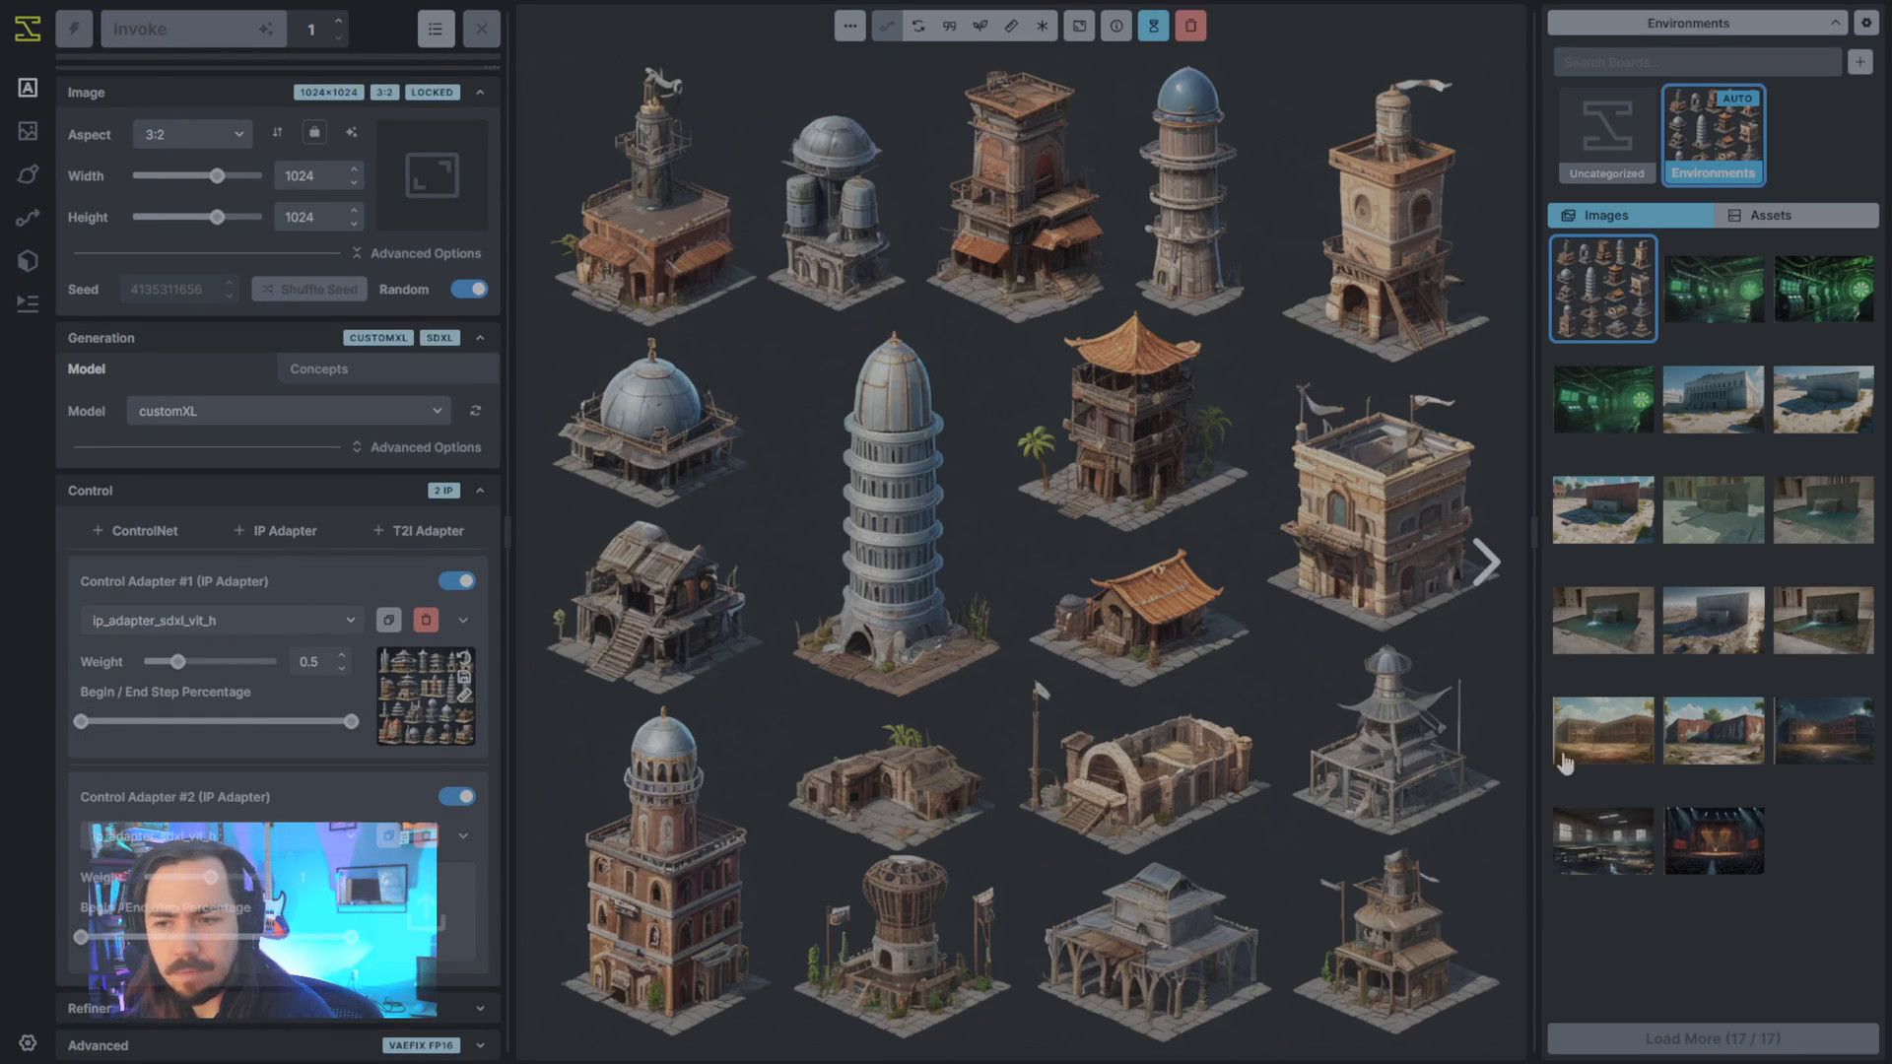
# - Review the brick building images, then use the desert concrete building with the two vehicles as the second IP Adapter's reference at weight 0.35
pyautogui.click(1727, 751)
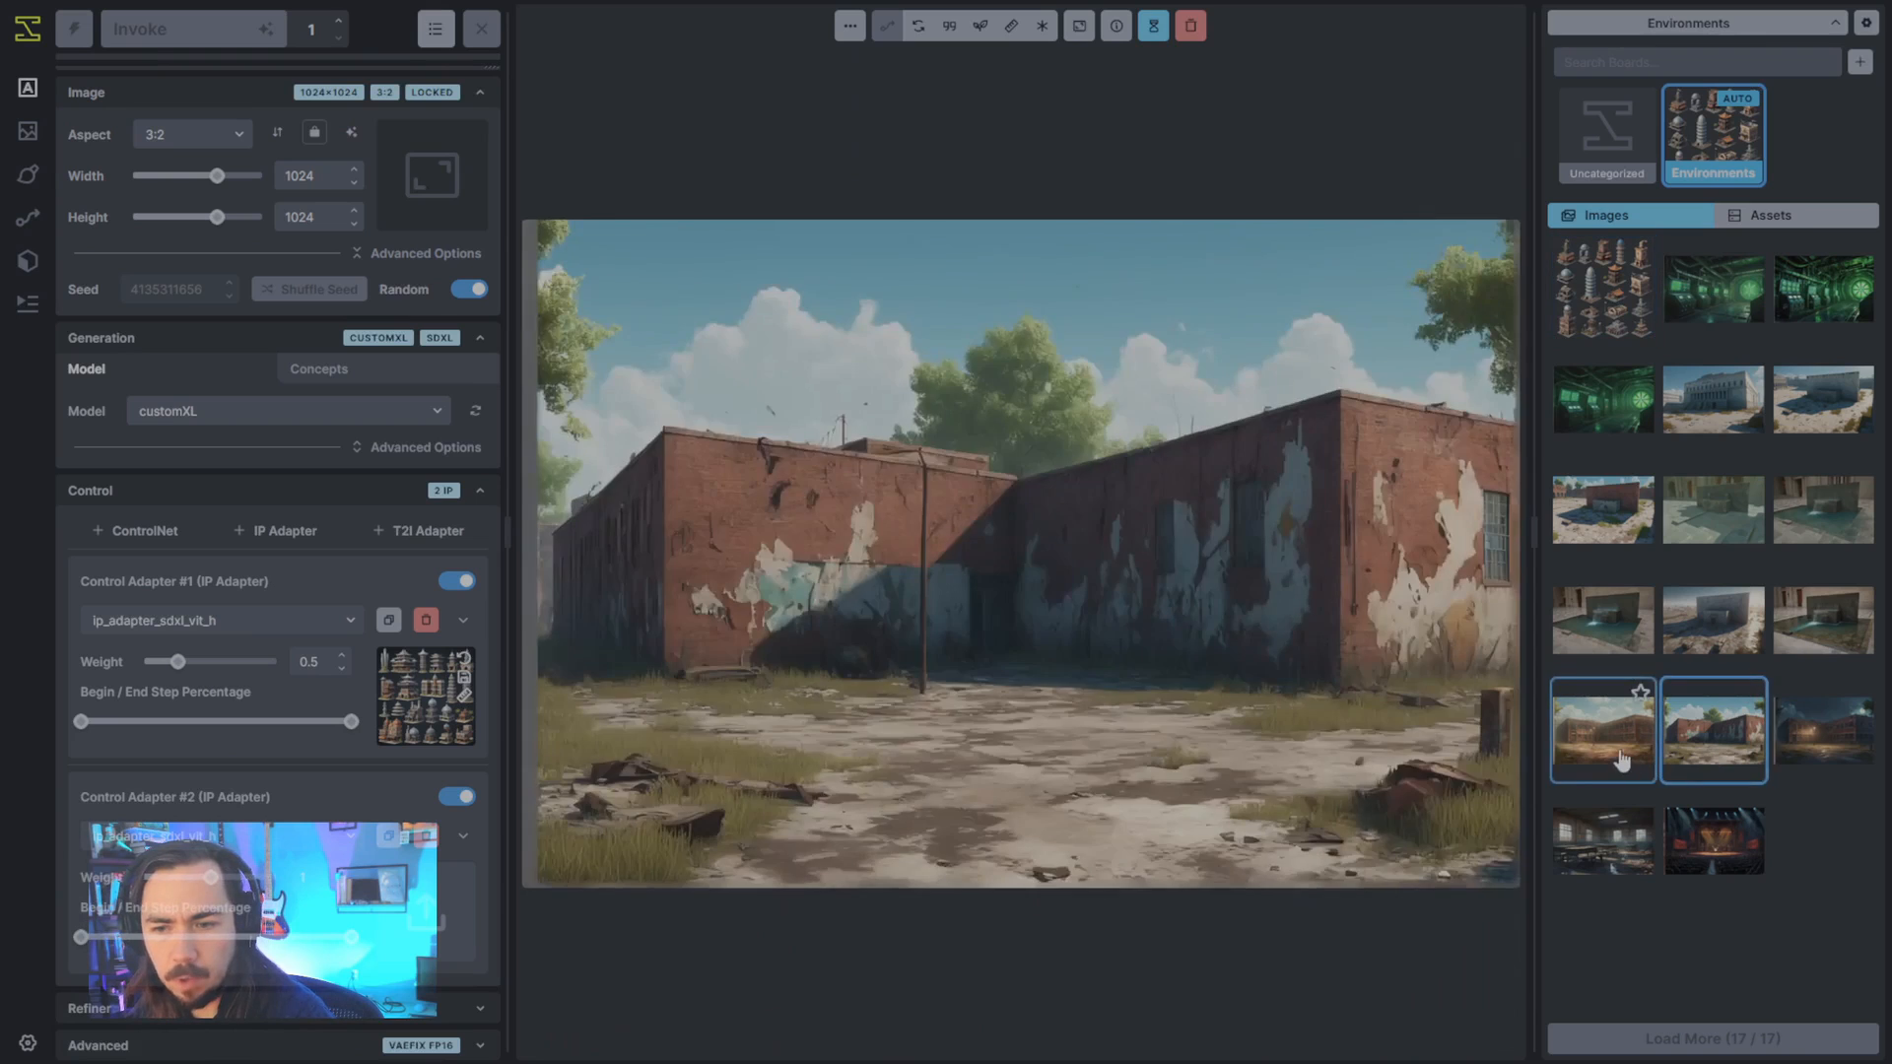
pyautogui.press('Left')
pyautogui.click(1812, 746)
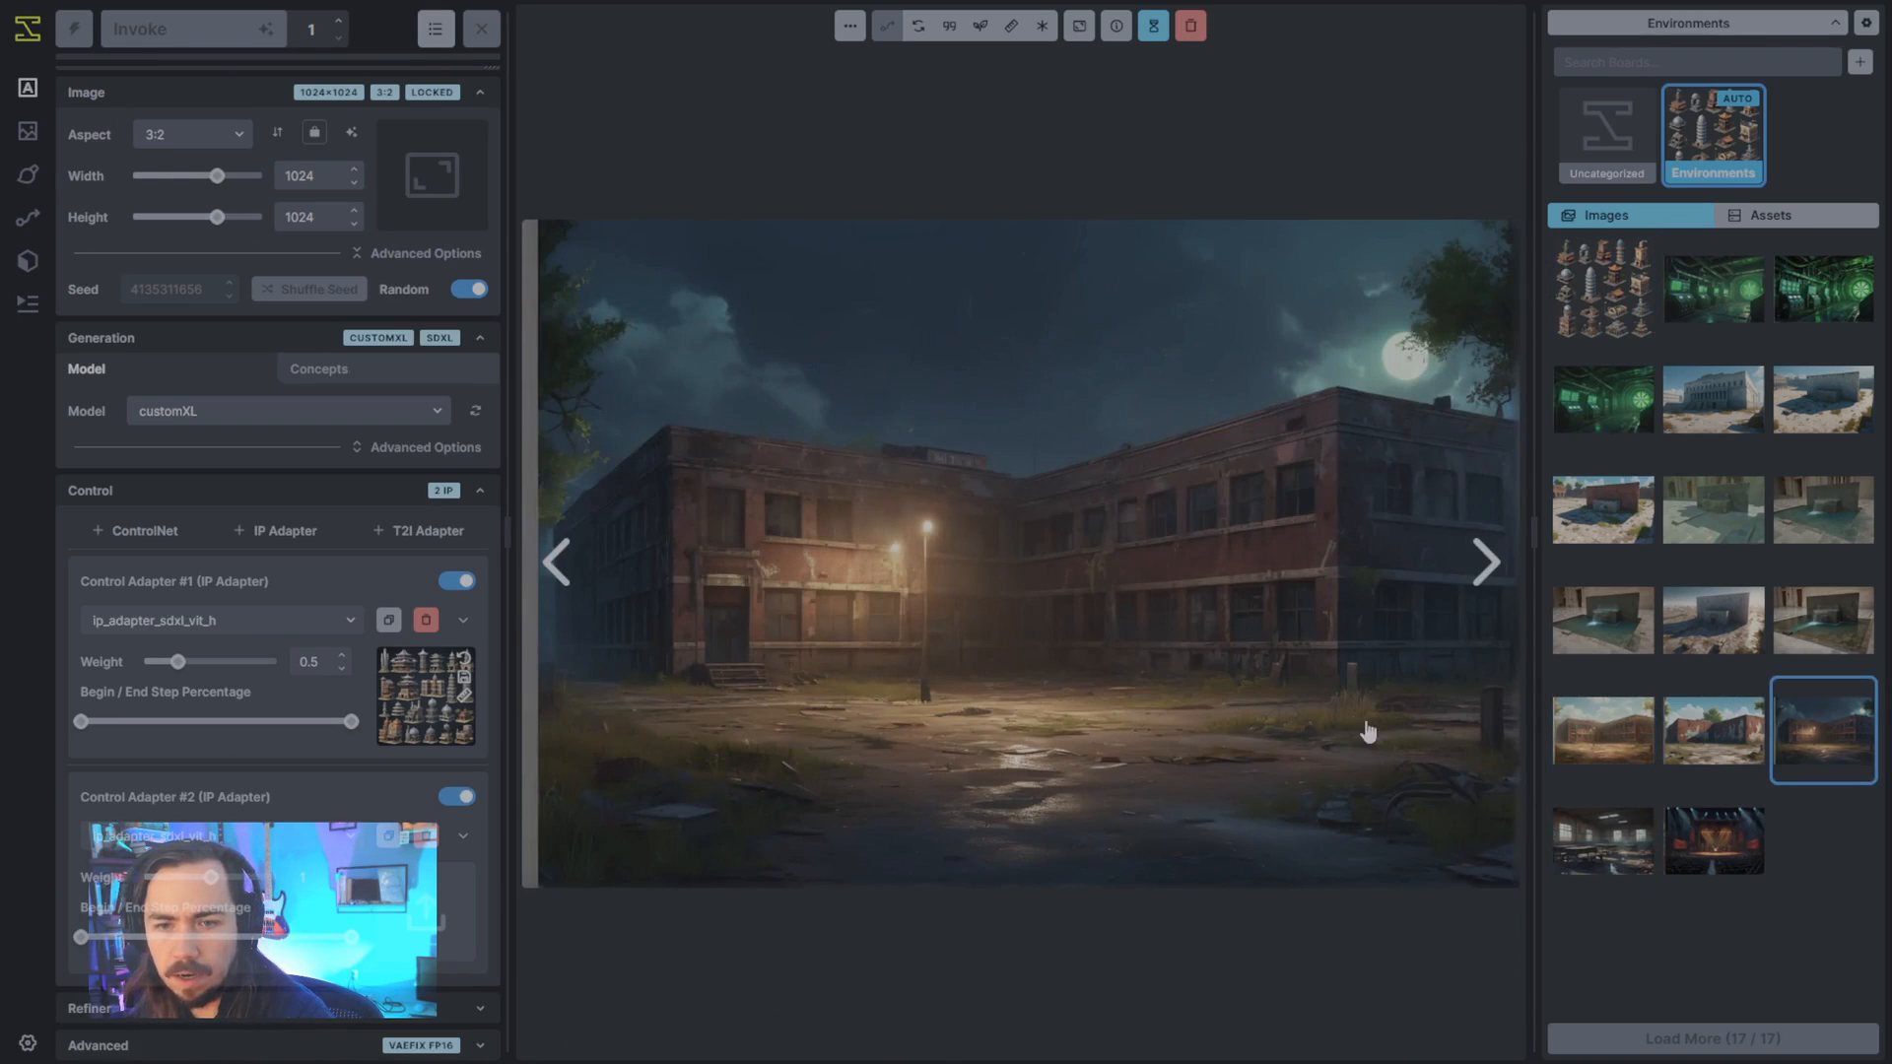
pyautogui.click(1697, 741)
pyautogui.moveTo(1701, 760); pyautogui.dragTo(1661, 756)
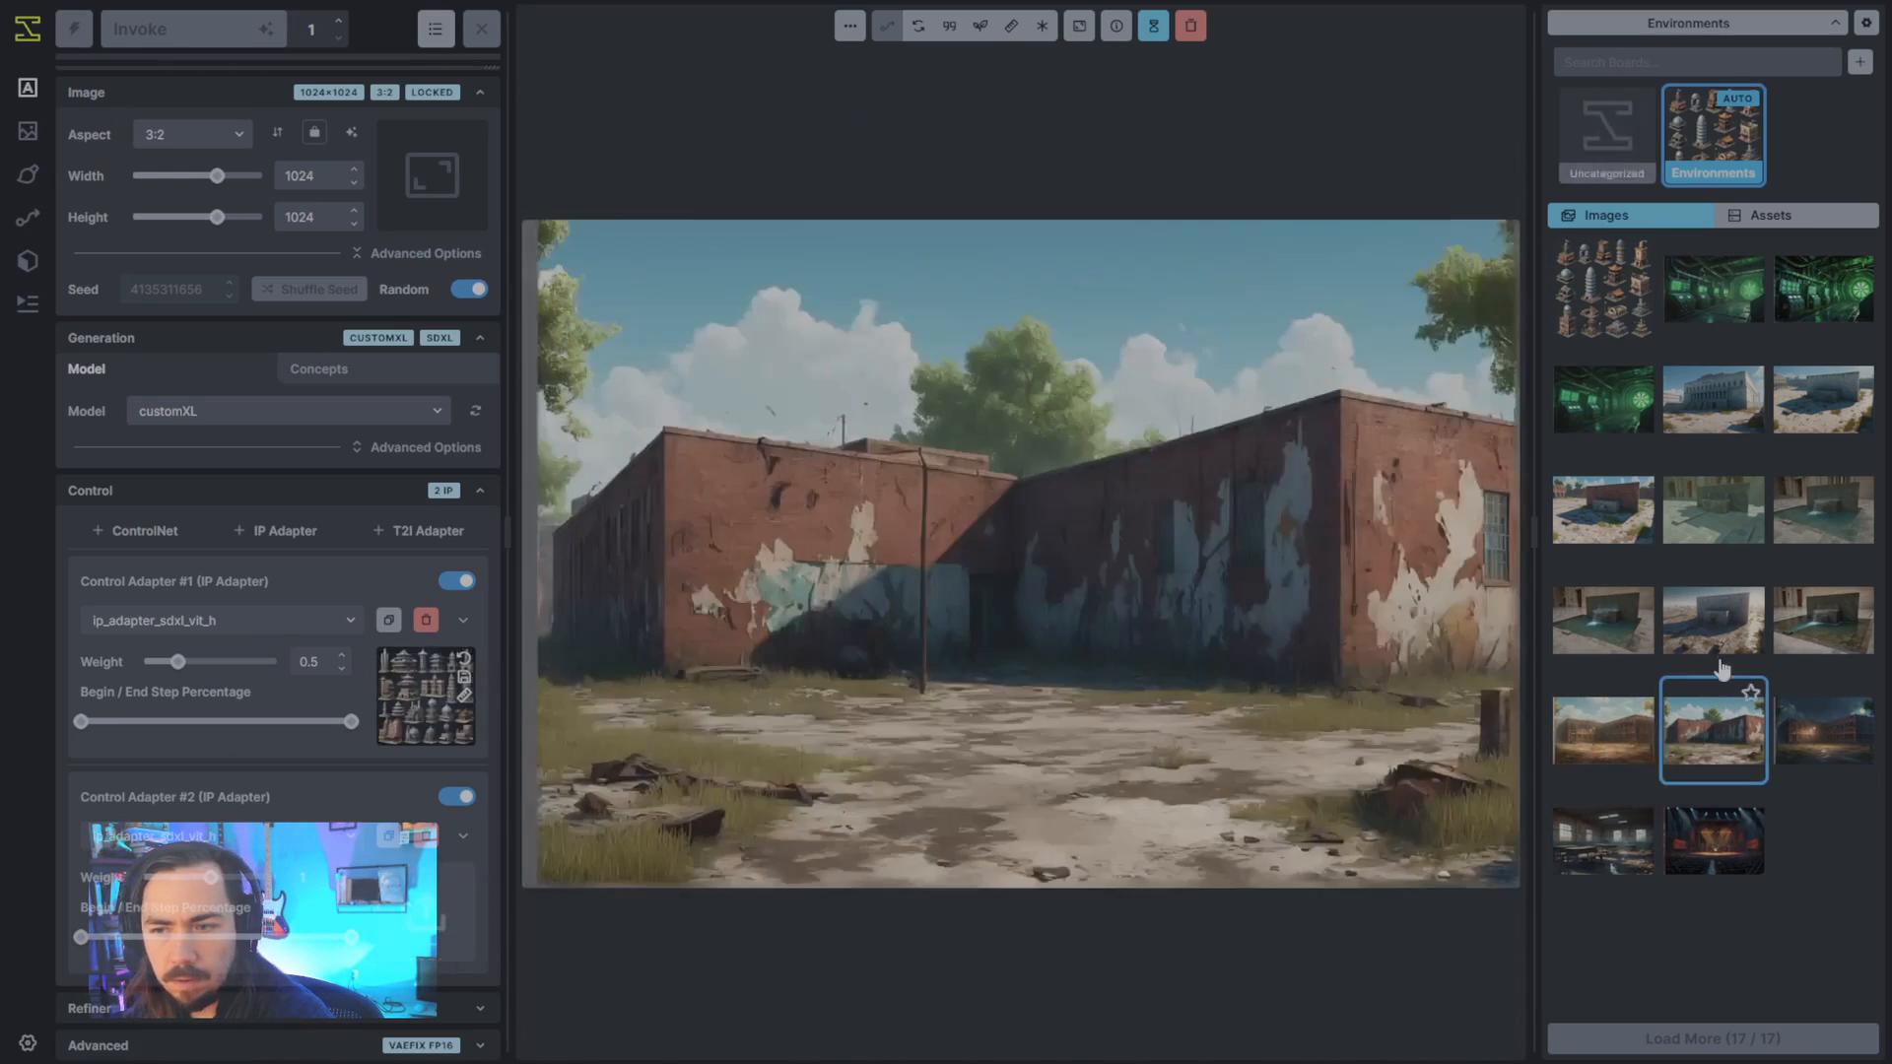
pyautogui.click(1726, 630)
pyautogui.moveTo(1020, 626); pyautogui.dragTo(405, 909)
pyautogui.moveTo(211, 877); pyautogui.dragTo(169, 879)
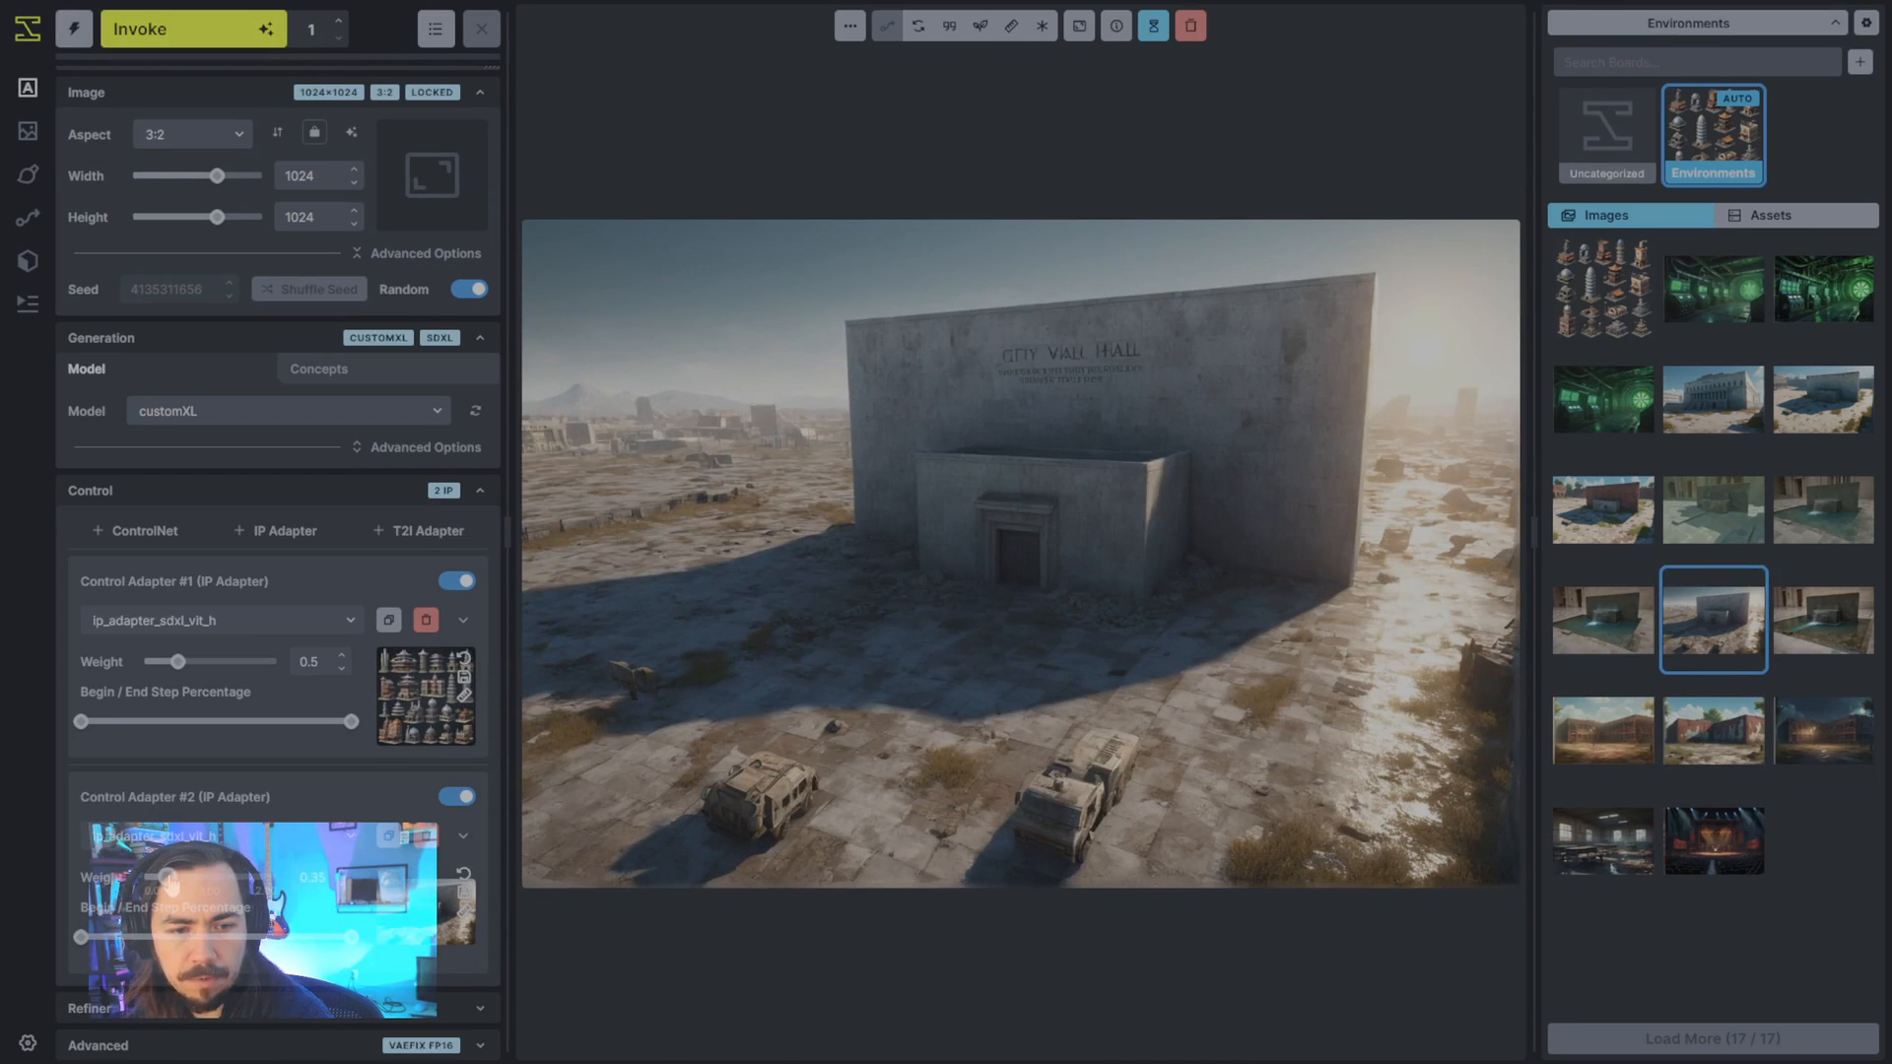
# - Add a third IP Adapter with the columned City Hall image as its reference at weight 0.35, and generate the image
pyautogui.click(278, 530)
pyautogui.scroll(-2, 347, 865)
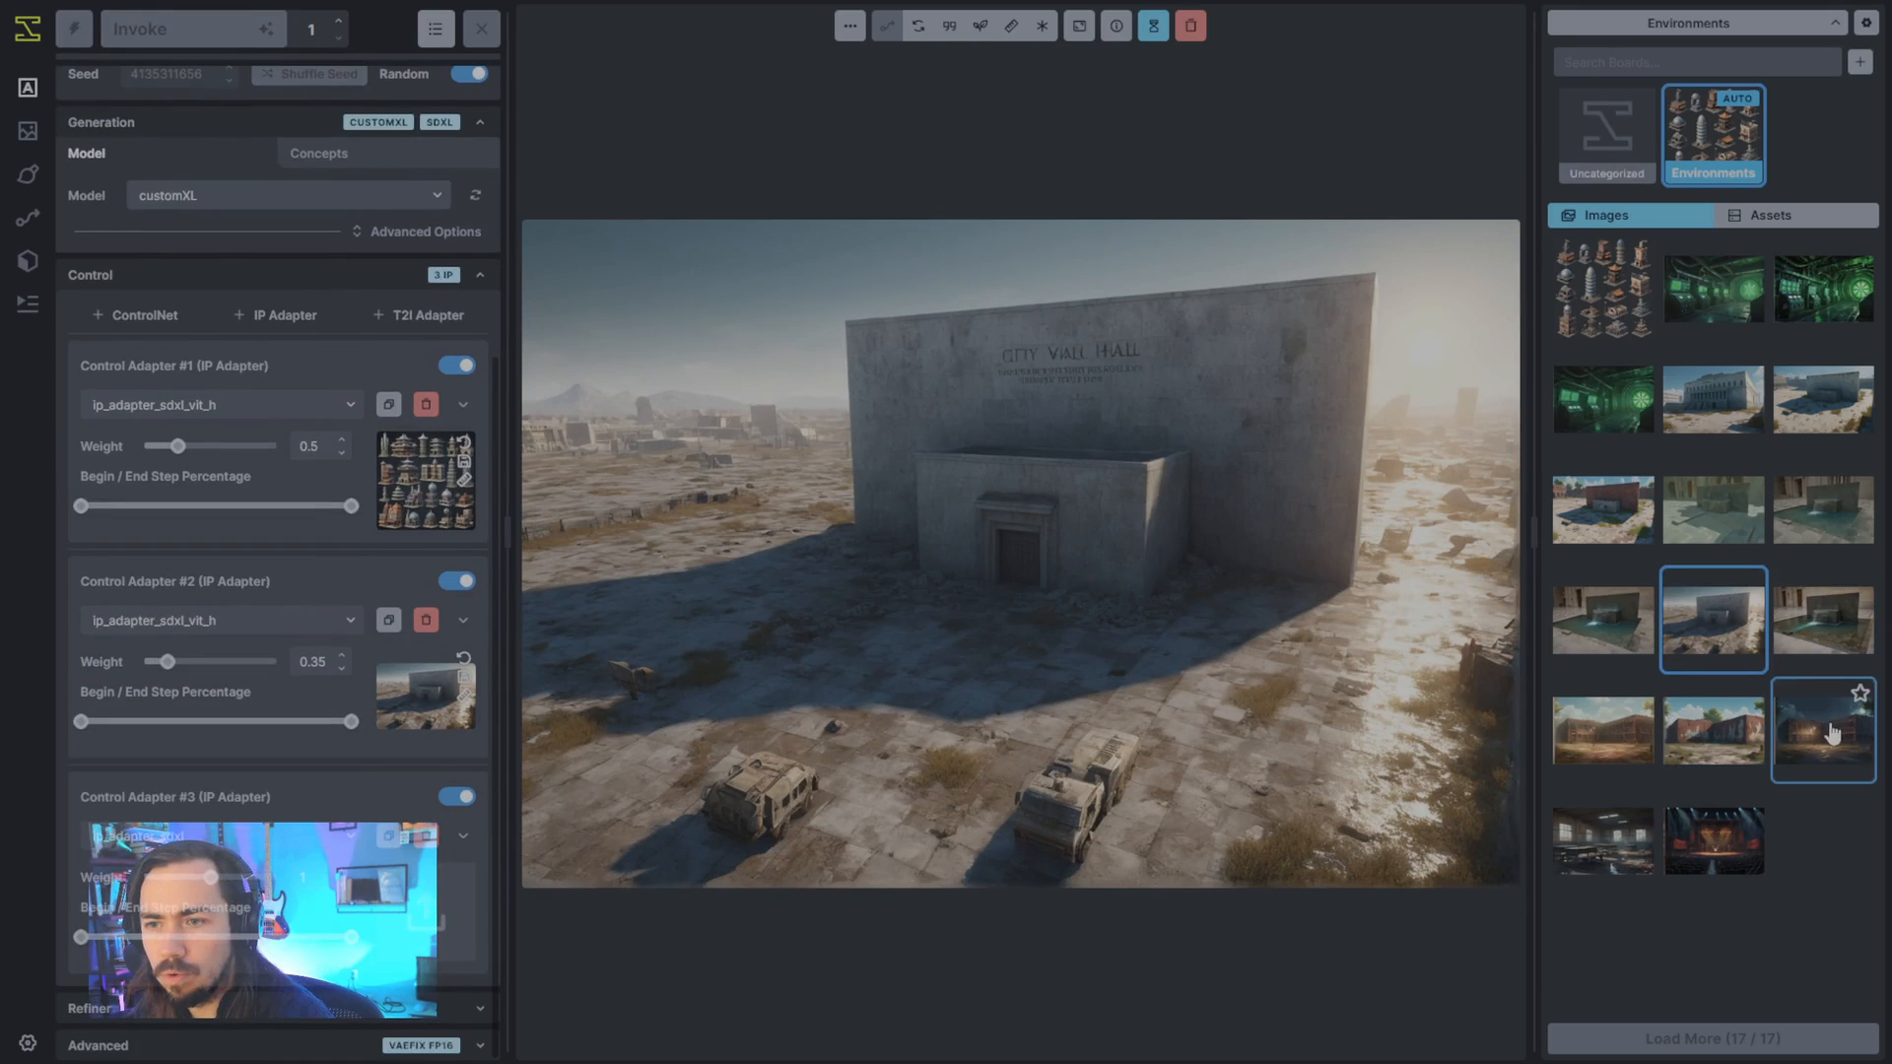
pyautogui.click(1720, 409)
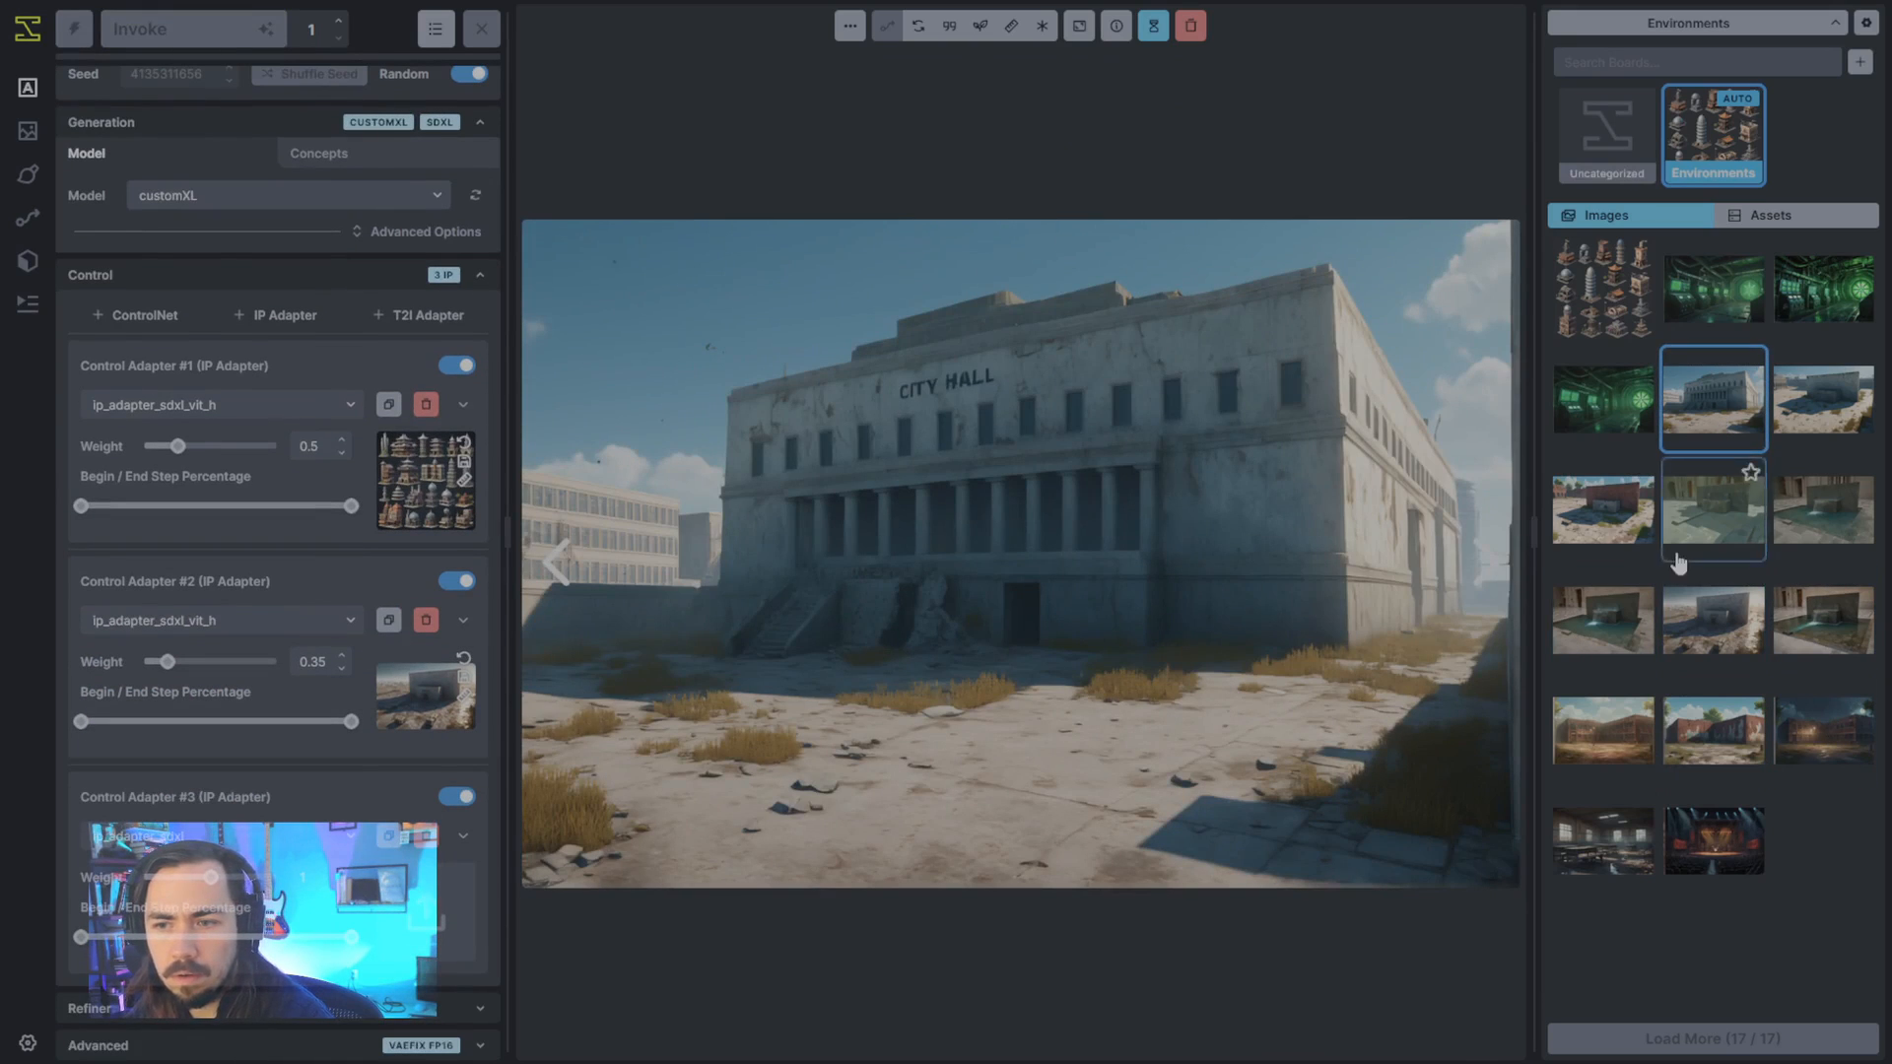
pyautogui.moveTo(792, 753); pyautogui.dragTo(419, 911)
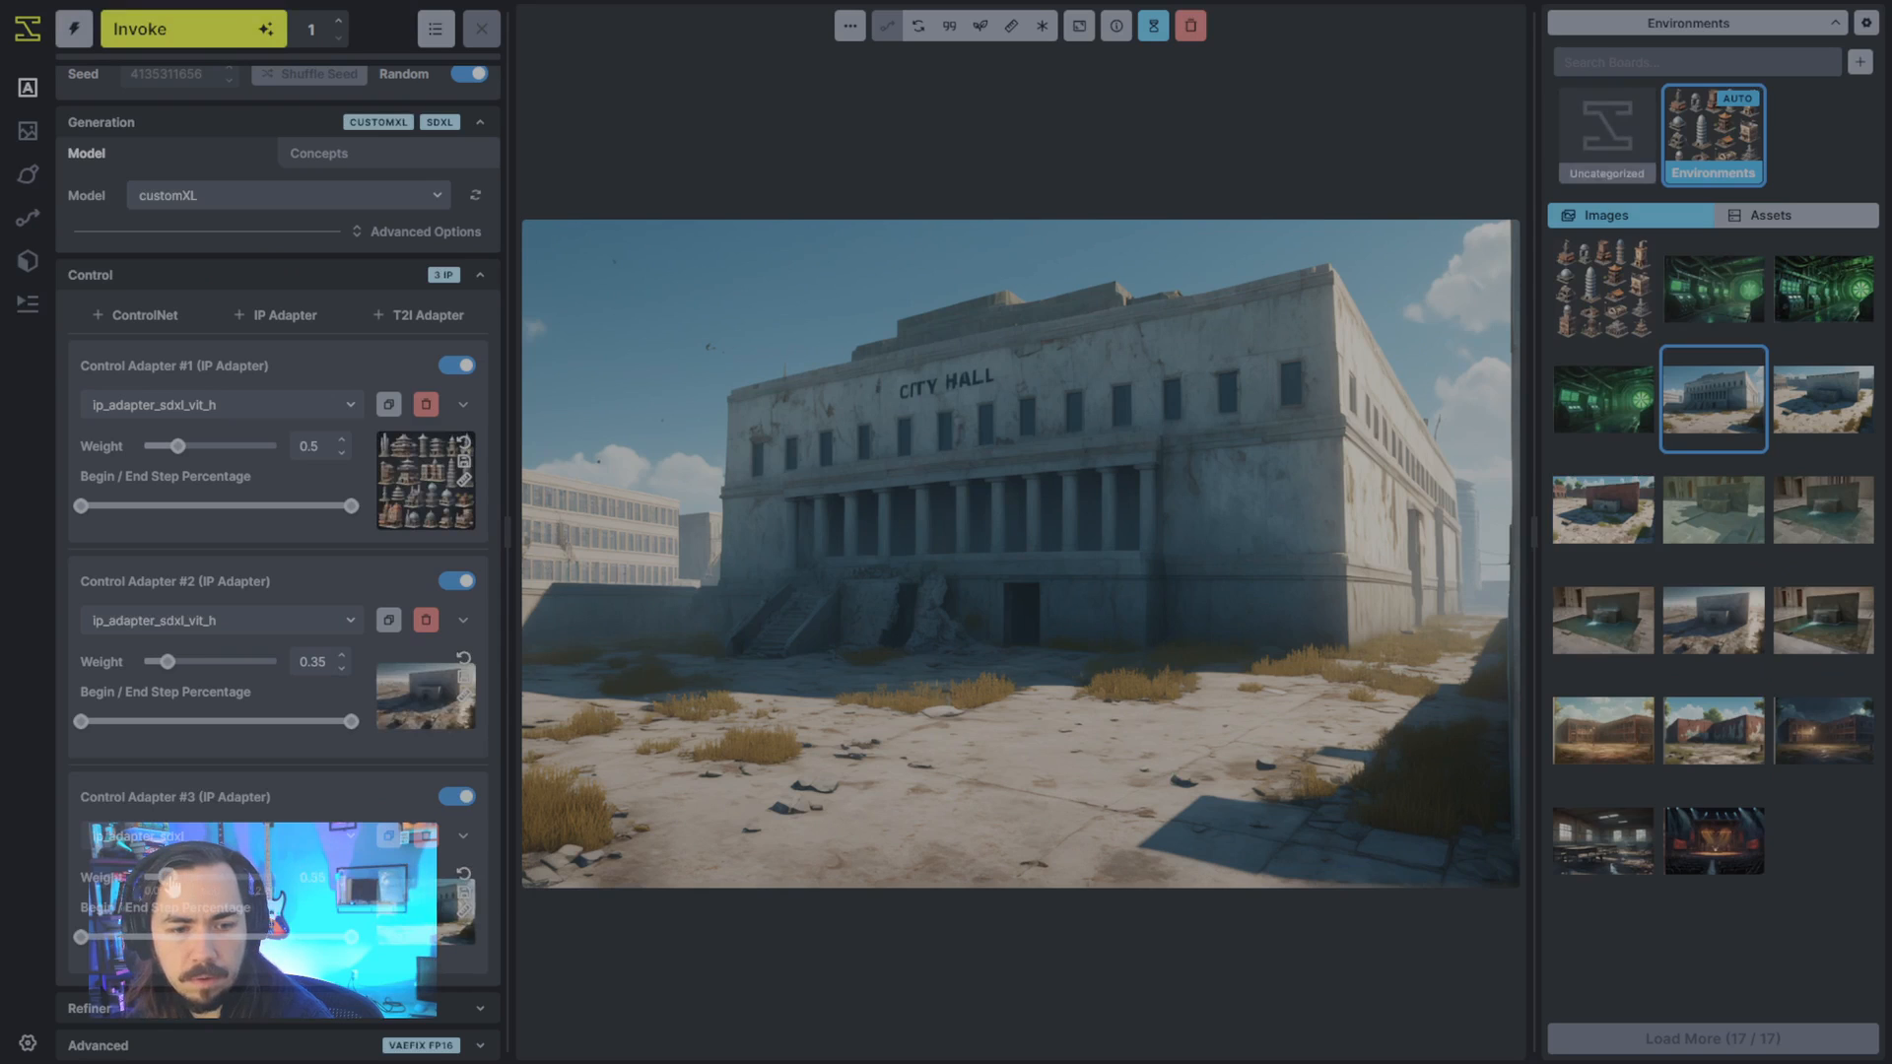
pyautogui.scroll(5, 278, 492)
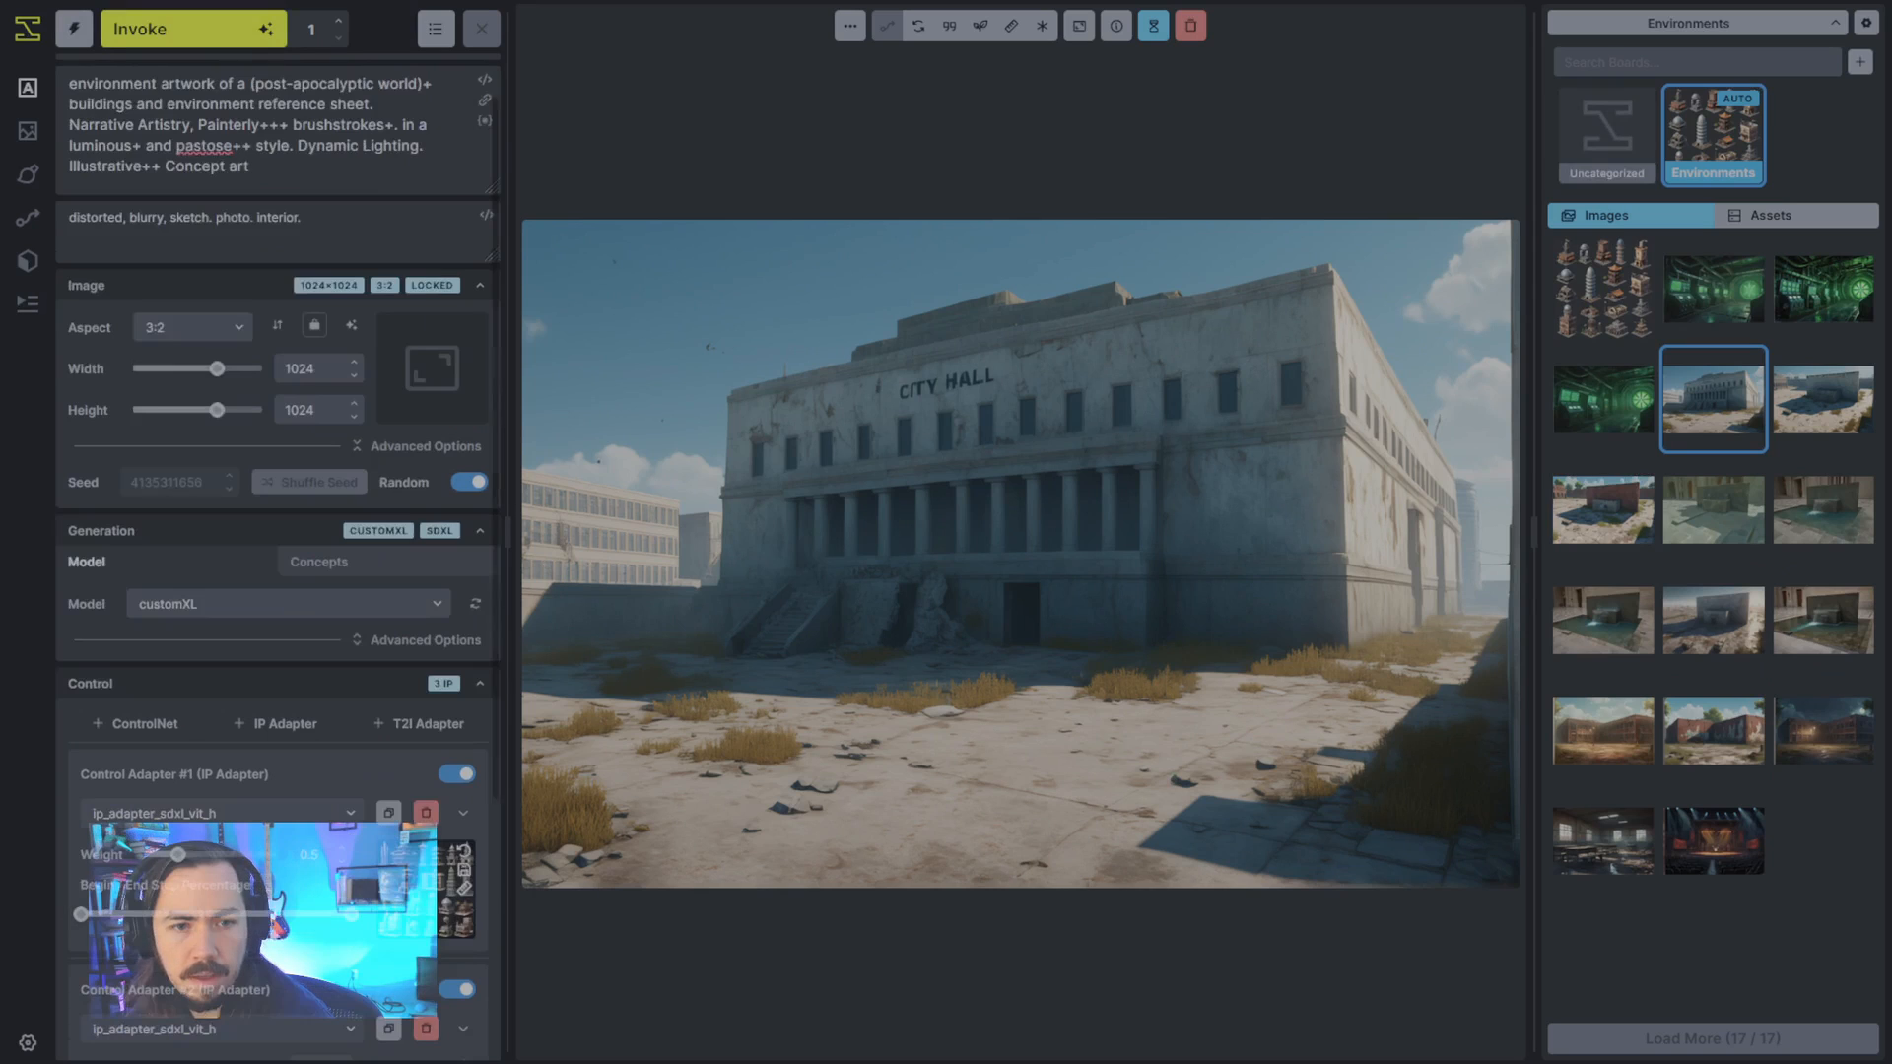
pyautogui.click(128, 28)
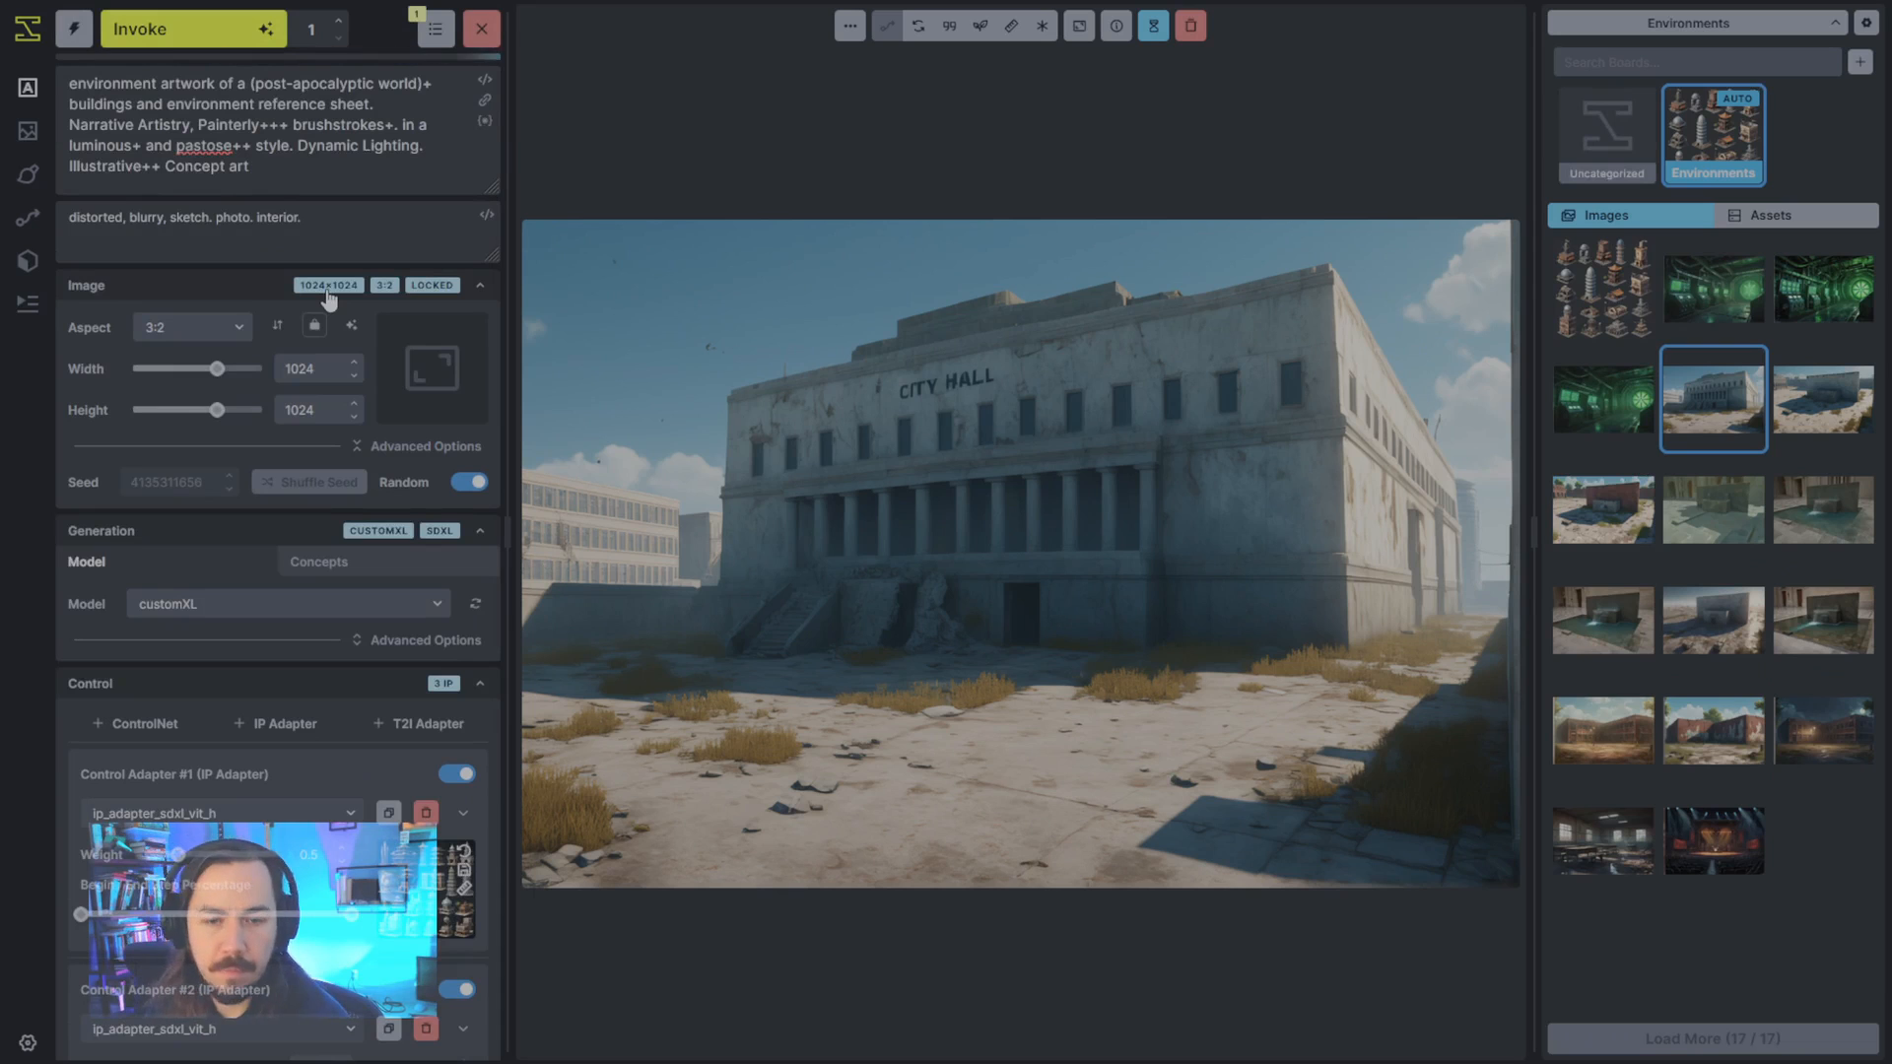
# - Compare the two generated building sheets and set the dark-background isometric sheet as the initial image for image-to-image
pyautogui.click(1636, 271)
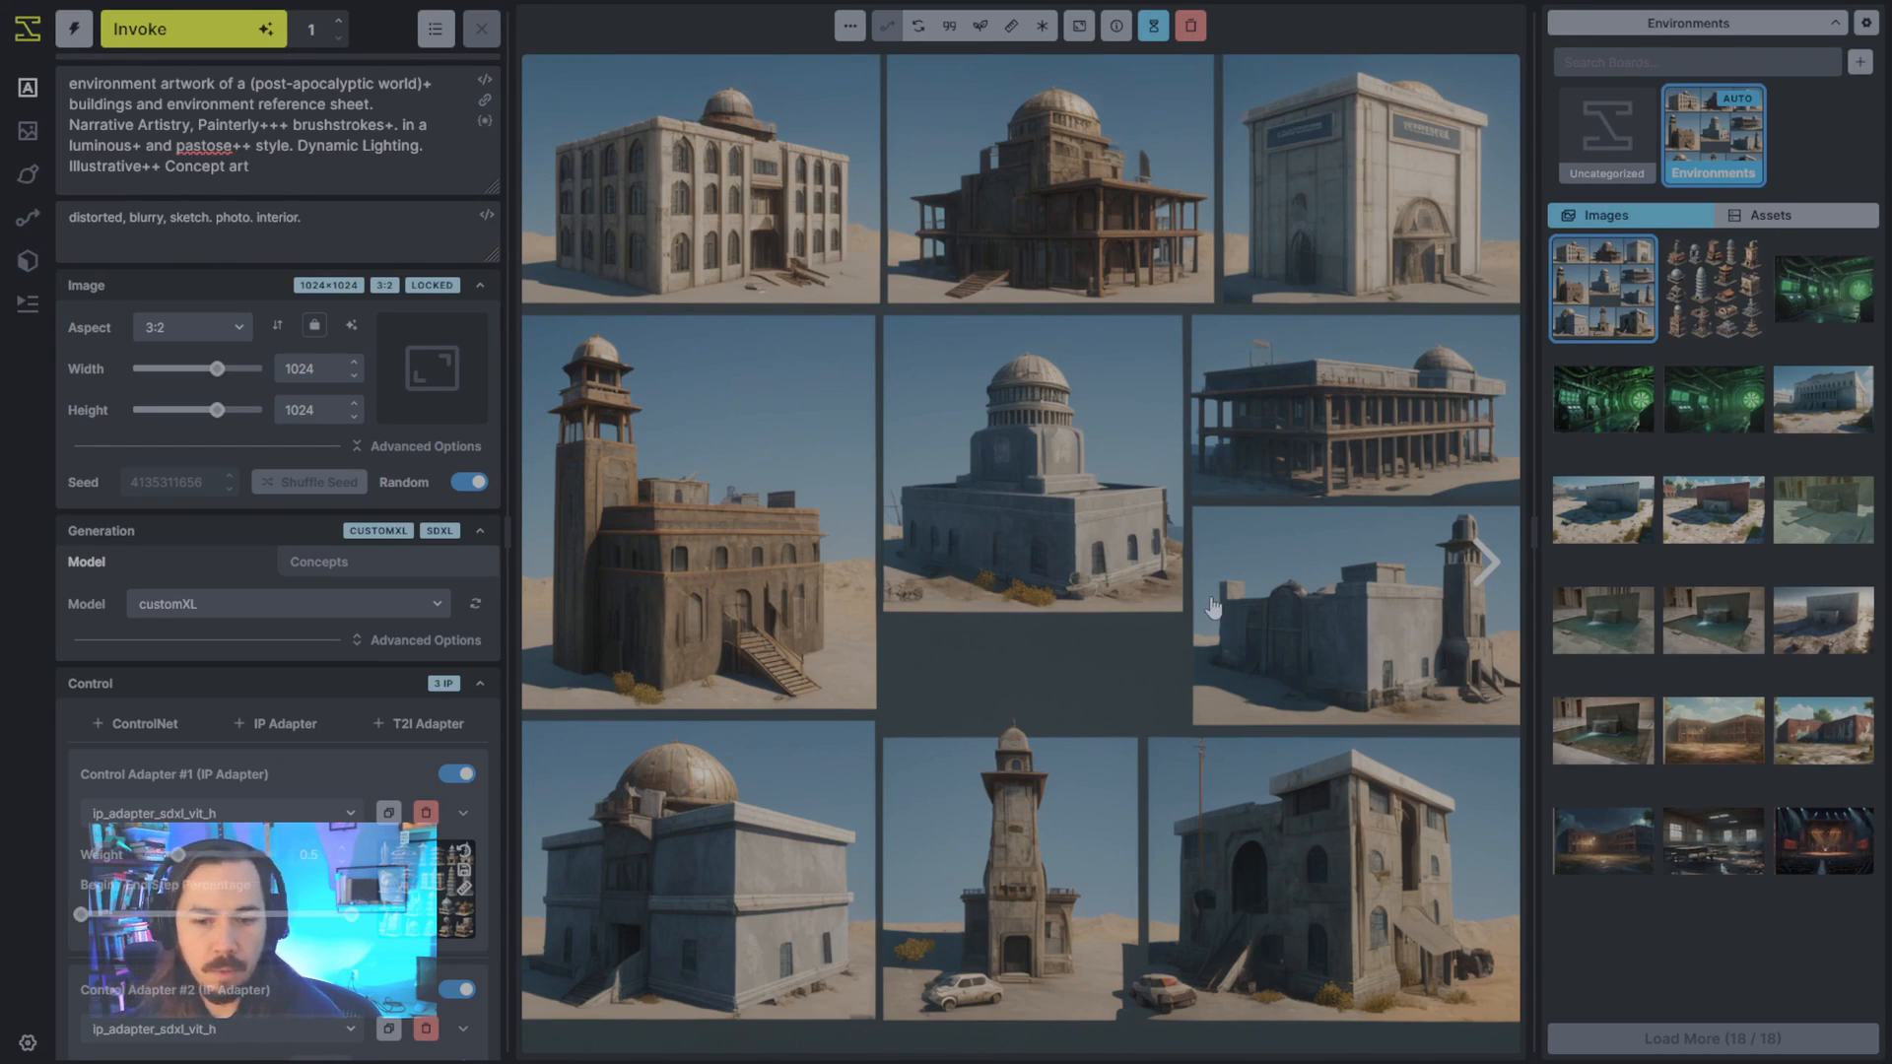
pyautogui.click(1699, 318)
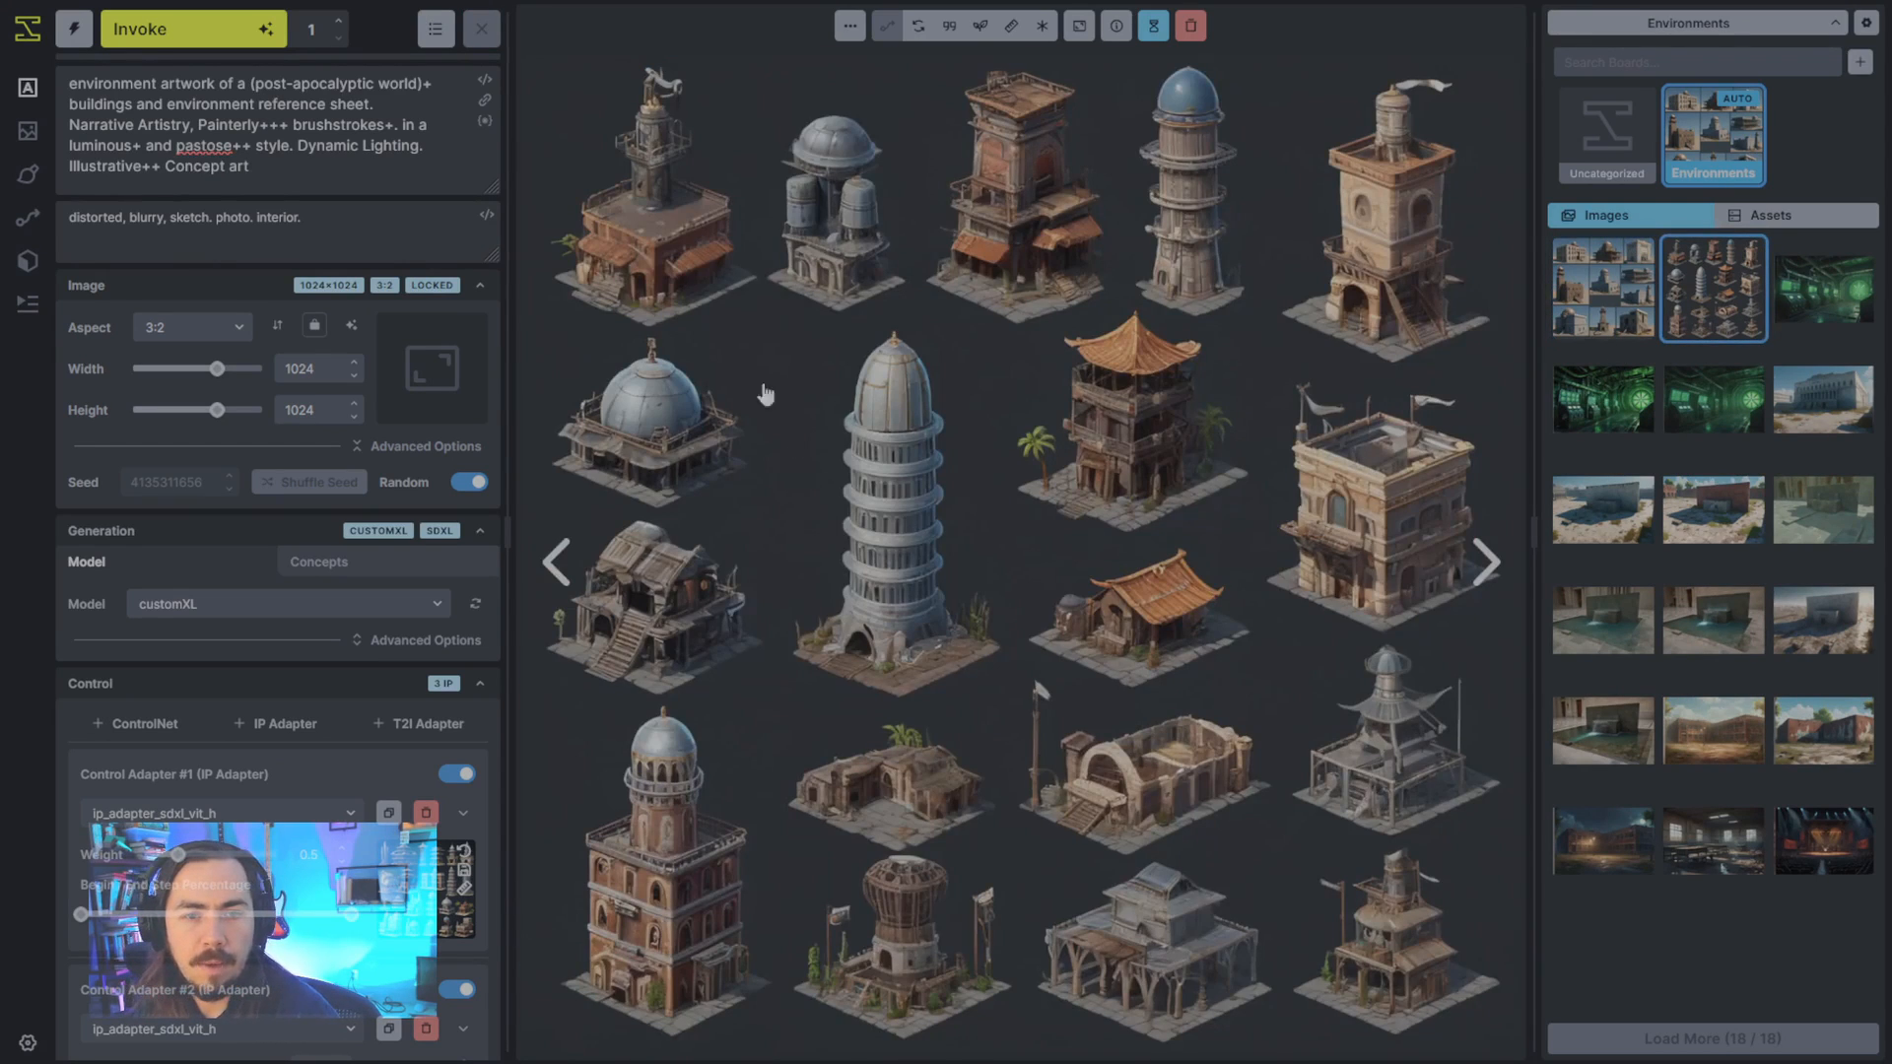
pyautogui.click(31, 145)
pyautogui.moveTo(1232, 558); pyautogui.dragTo(671, 595)
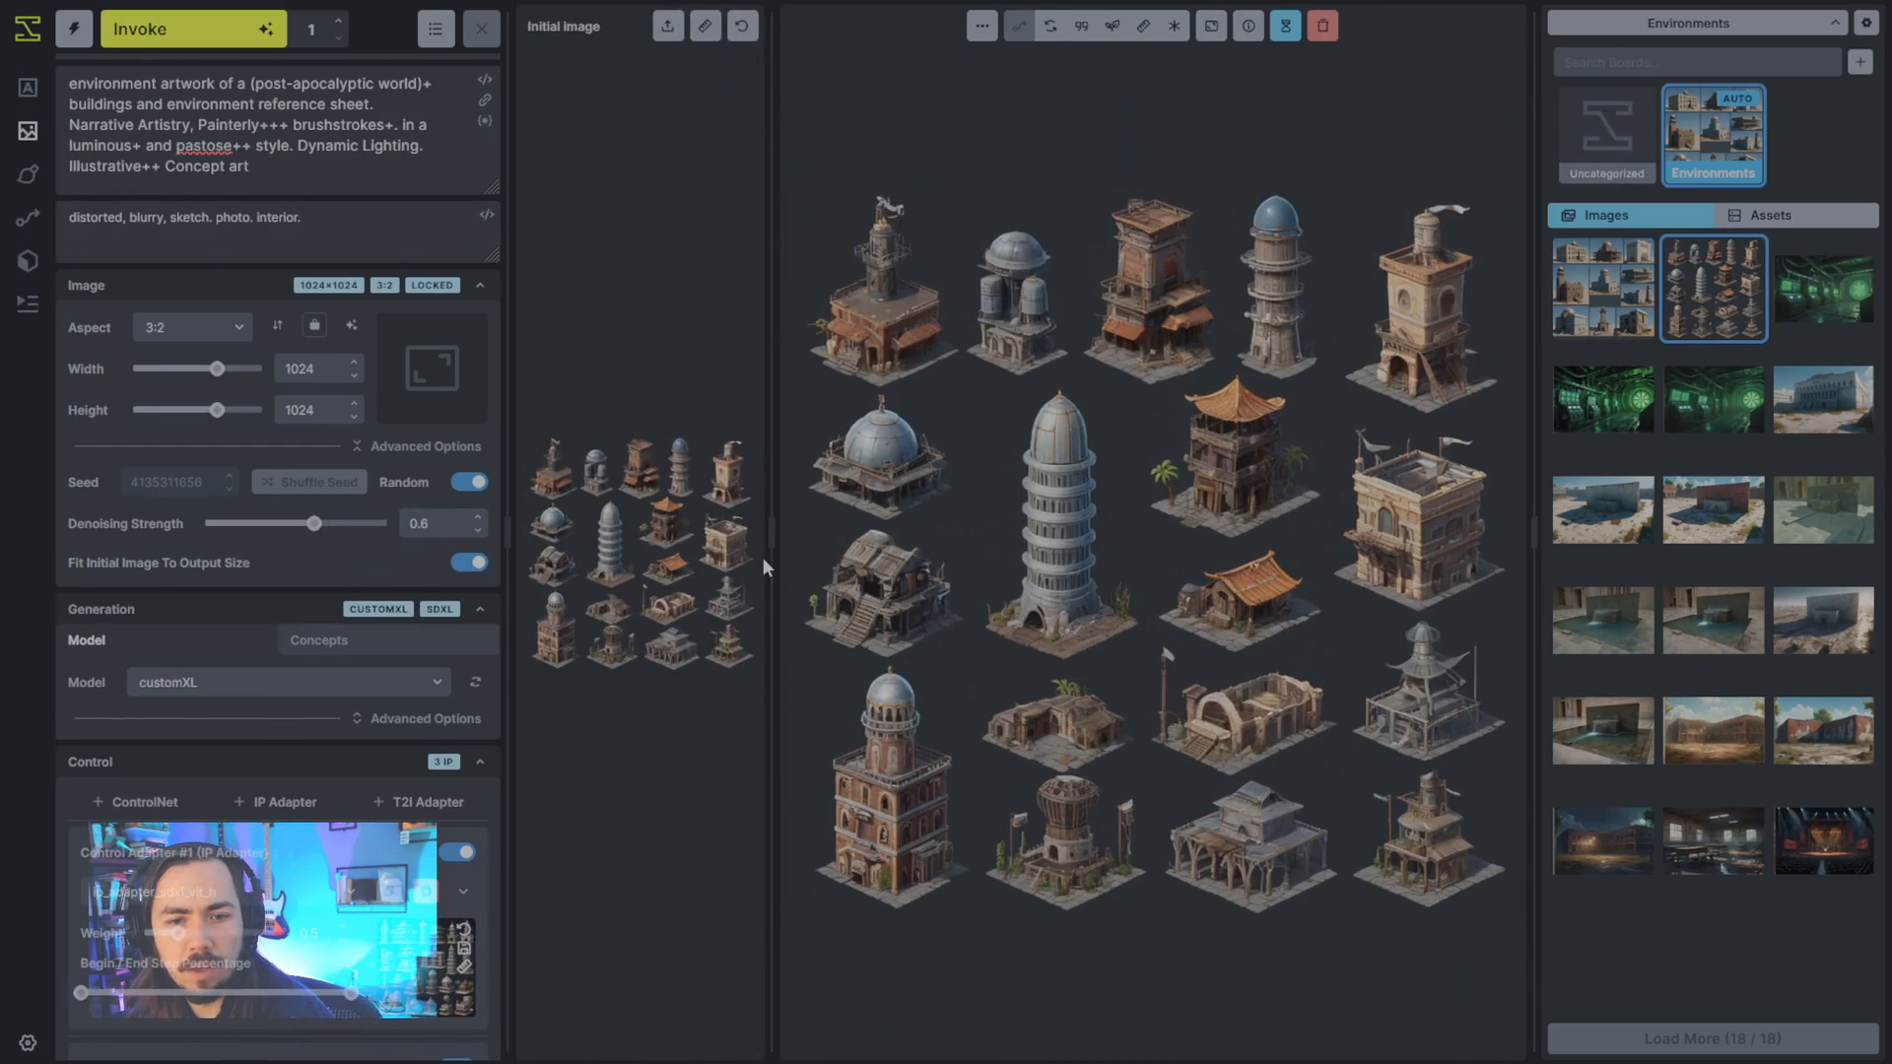
pyautogui.moveTo(772, 558); pyautogui.dragTo(1211, 554)
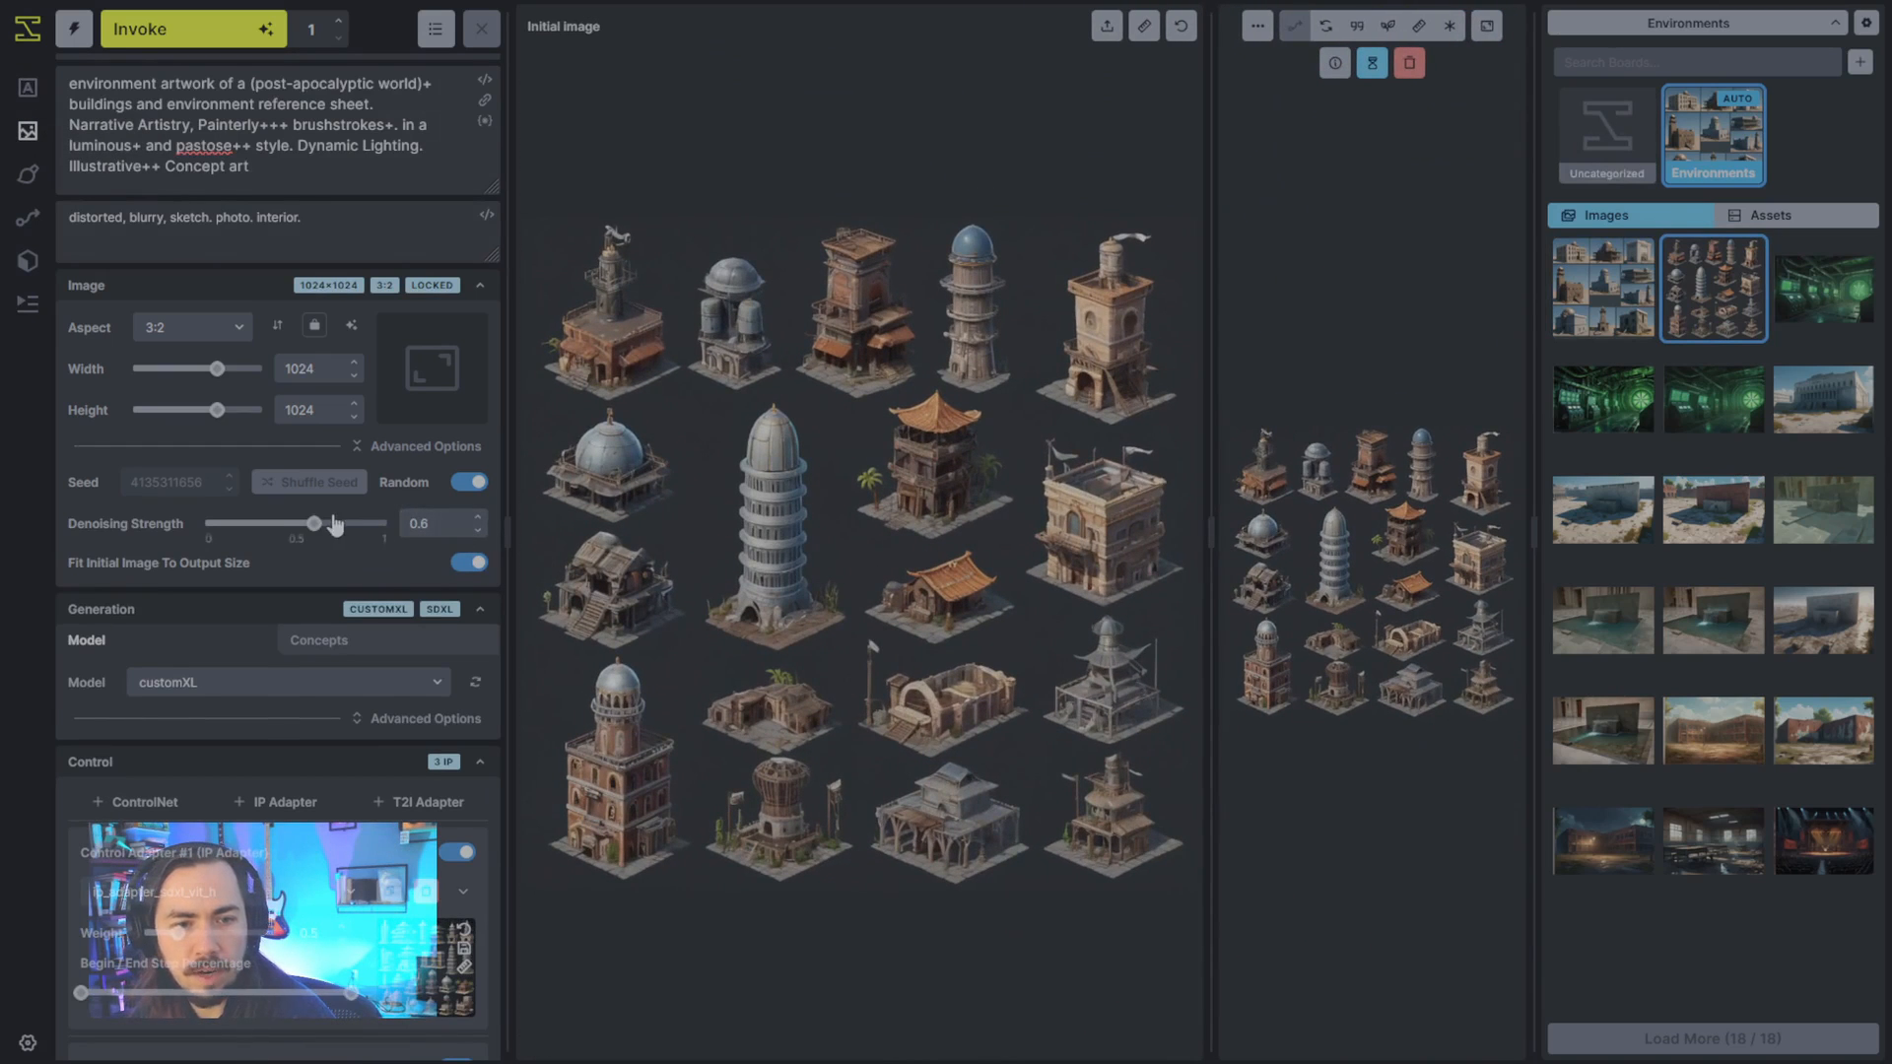
# - Generate an image-to-image variation of the building sheet at denoising strength 0.95 and enlarge the result viewer
pyautogui.moveTo(335, 525); pyautogui.dragTo(377, 529)
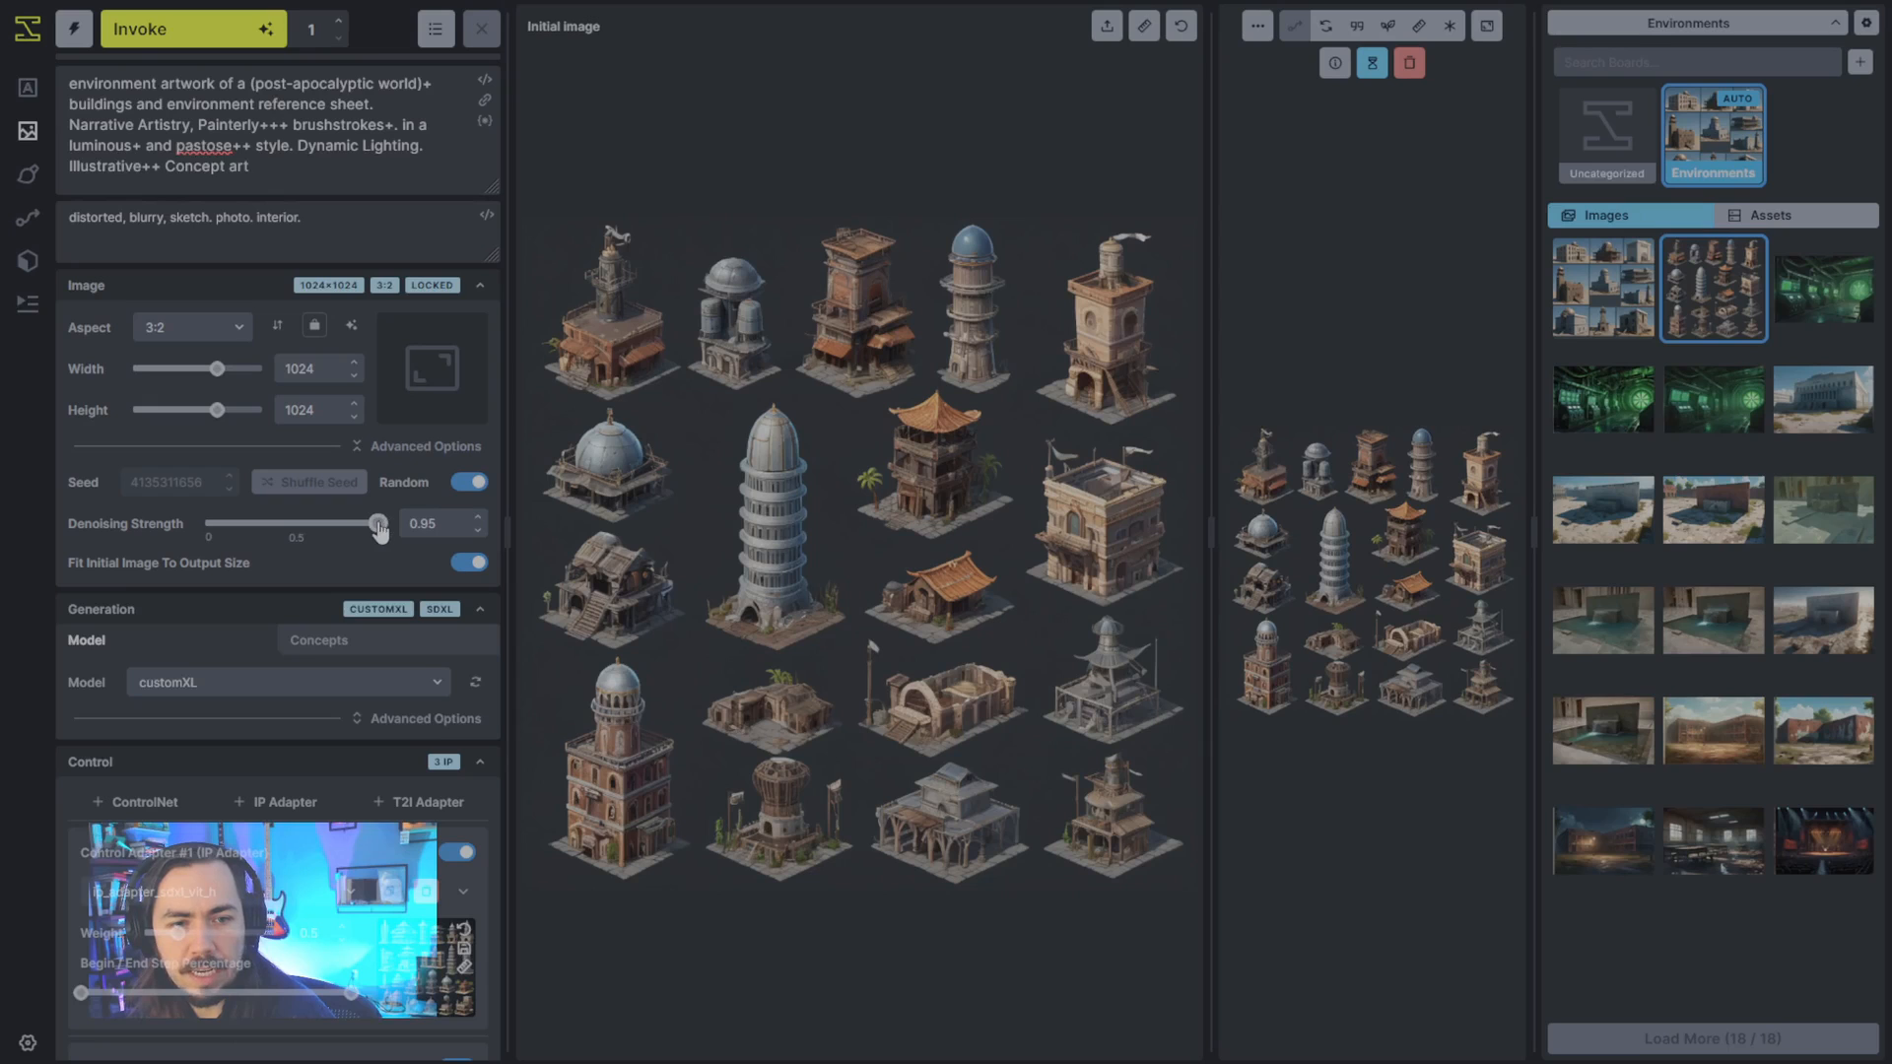
pyautogui.click(233, 42)
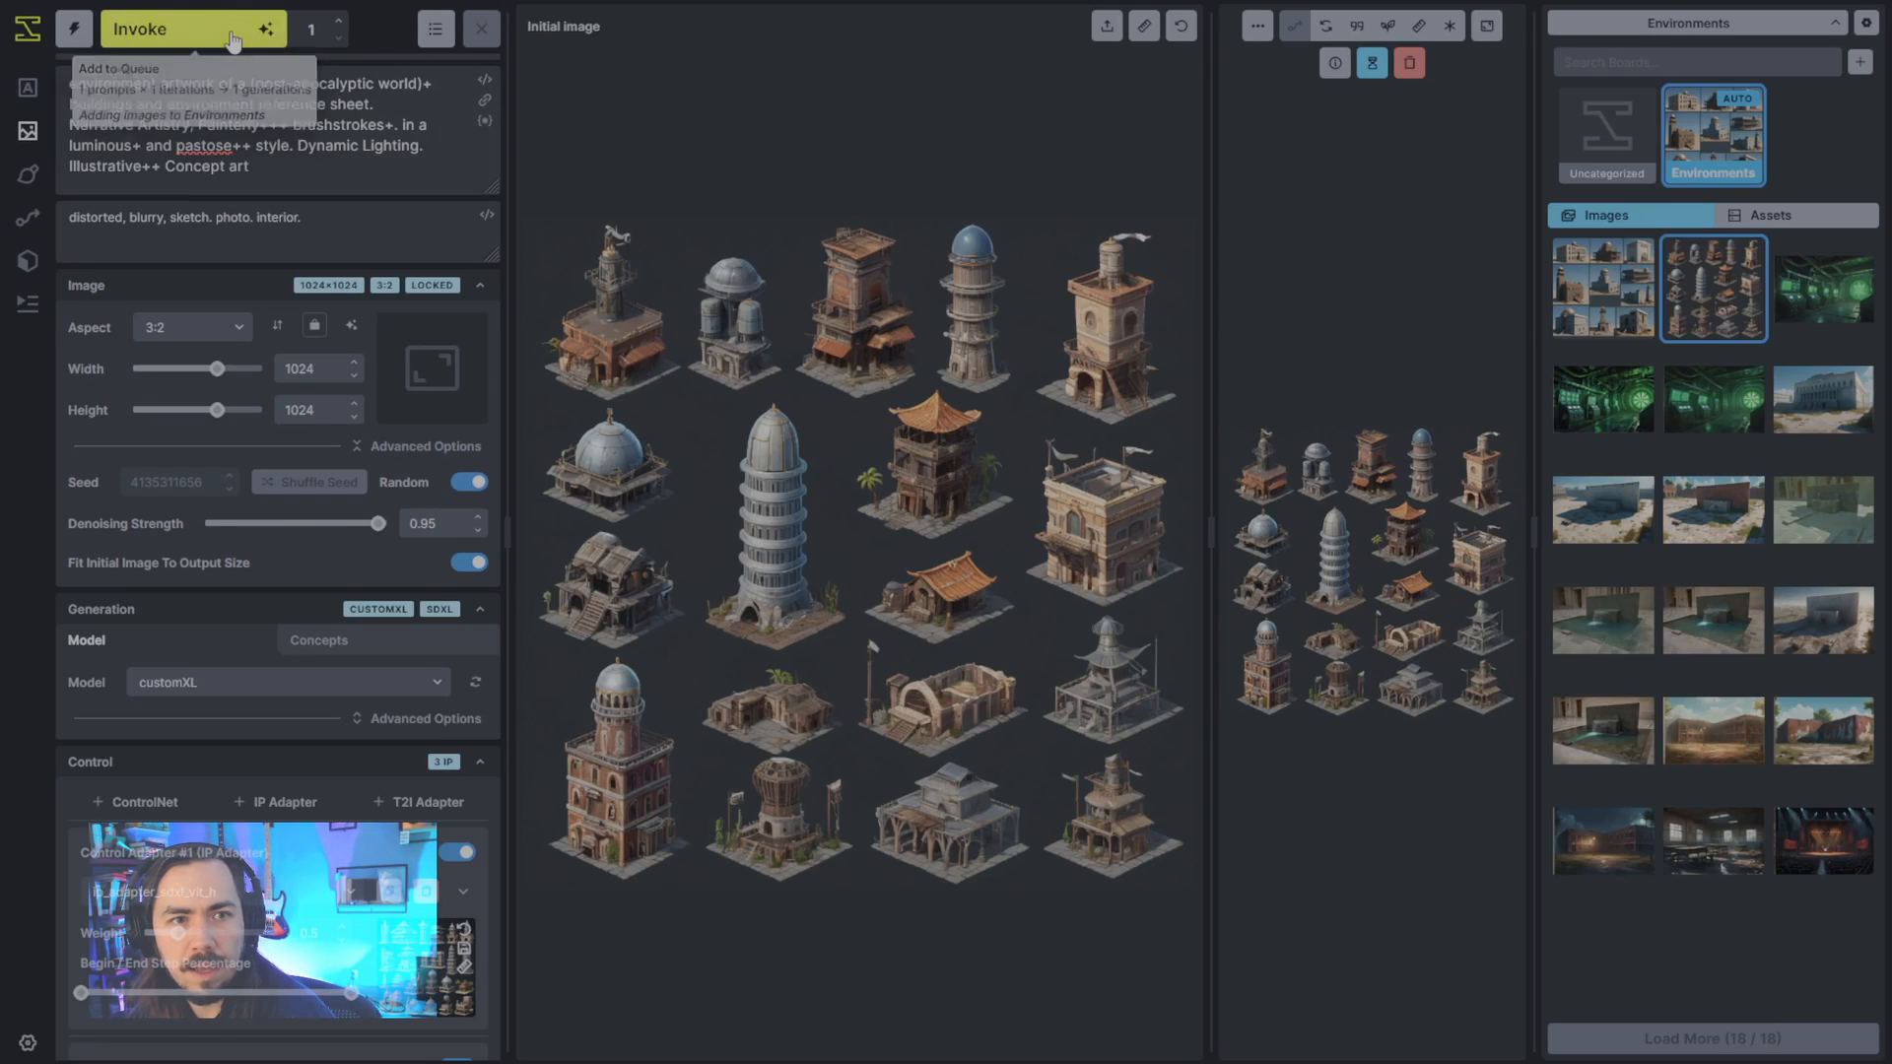
pyautogui.moveTo(1119, 523); pyautogui.dragTo(966, 524)
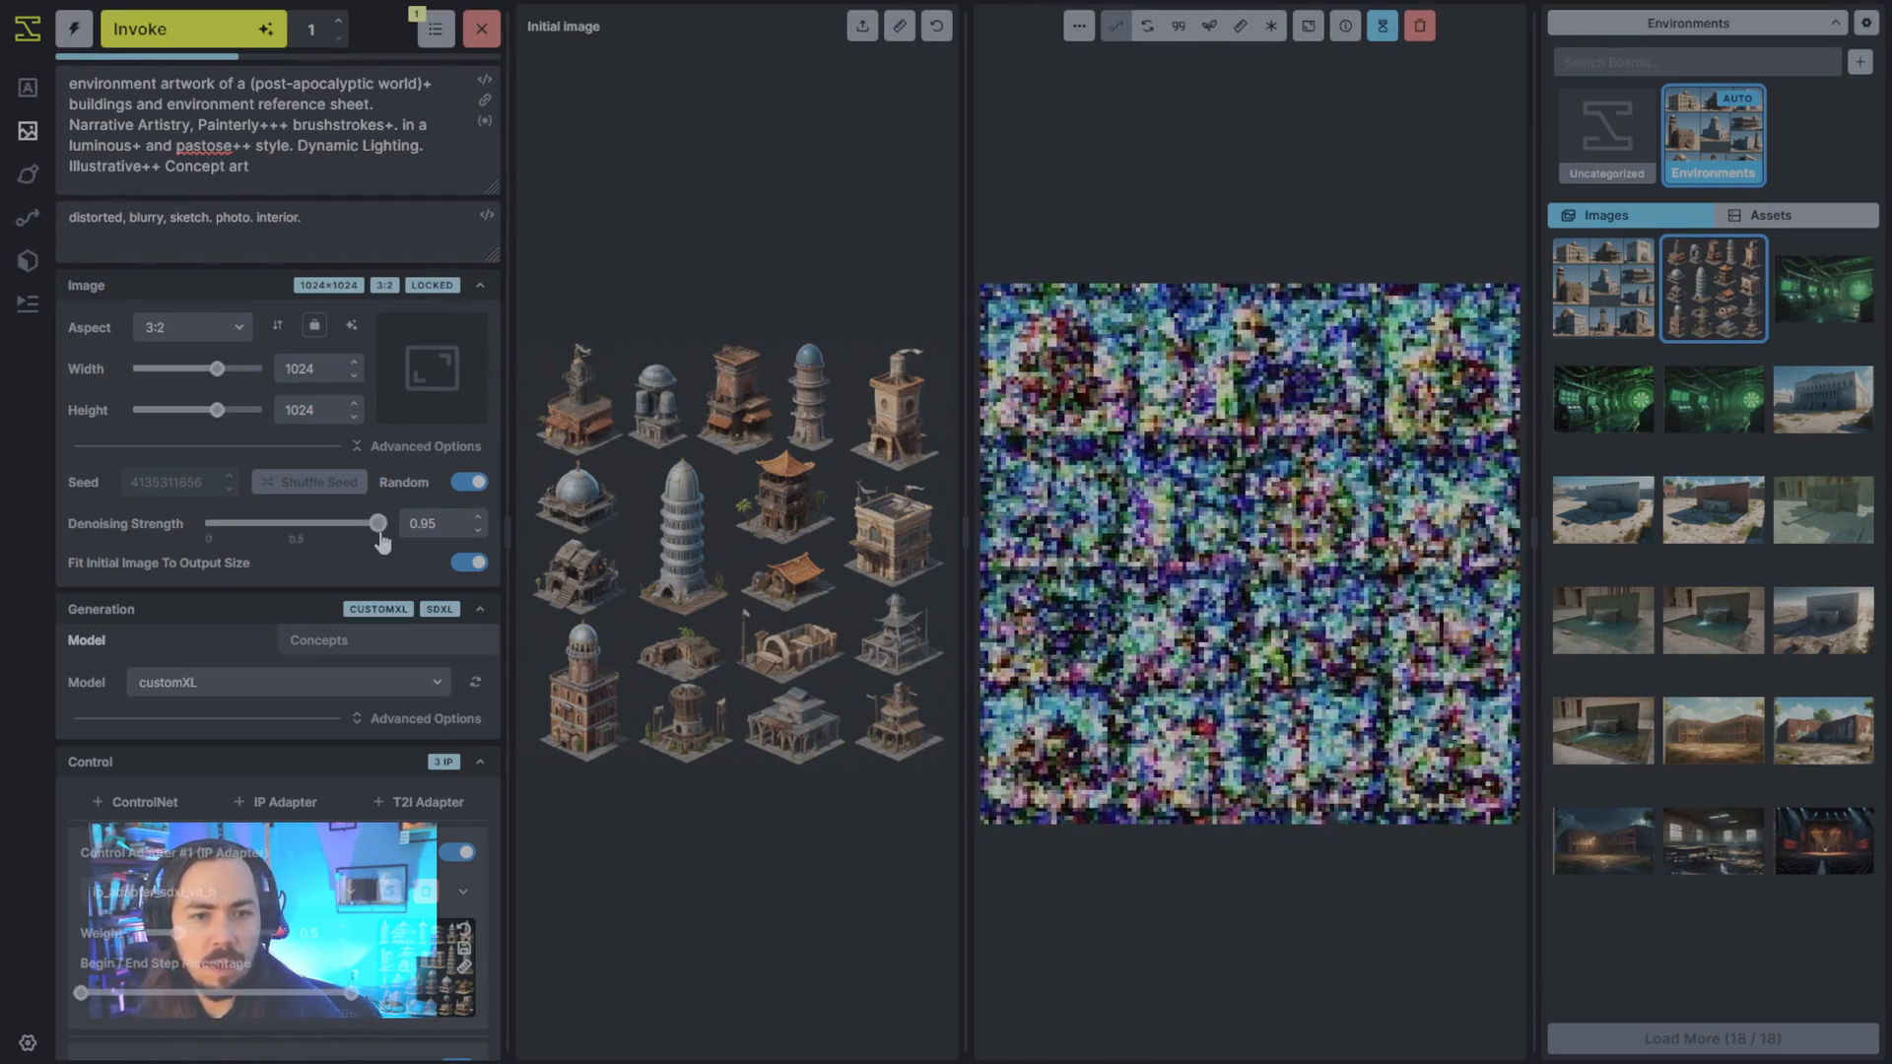
# - Queue another image-to-image variation at denoising strength 0.85 and show the progress images in the text-to-image view
pyautogui.click(479, 531)
pyautogui.click(480, 532)
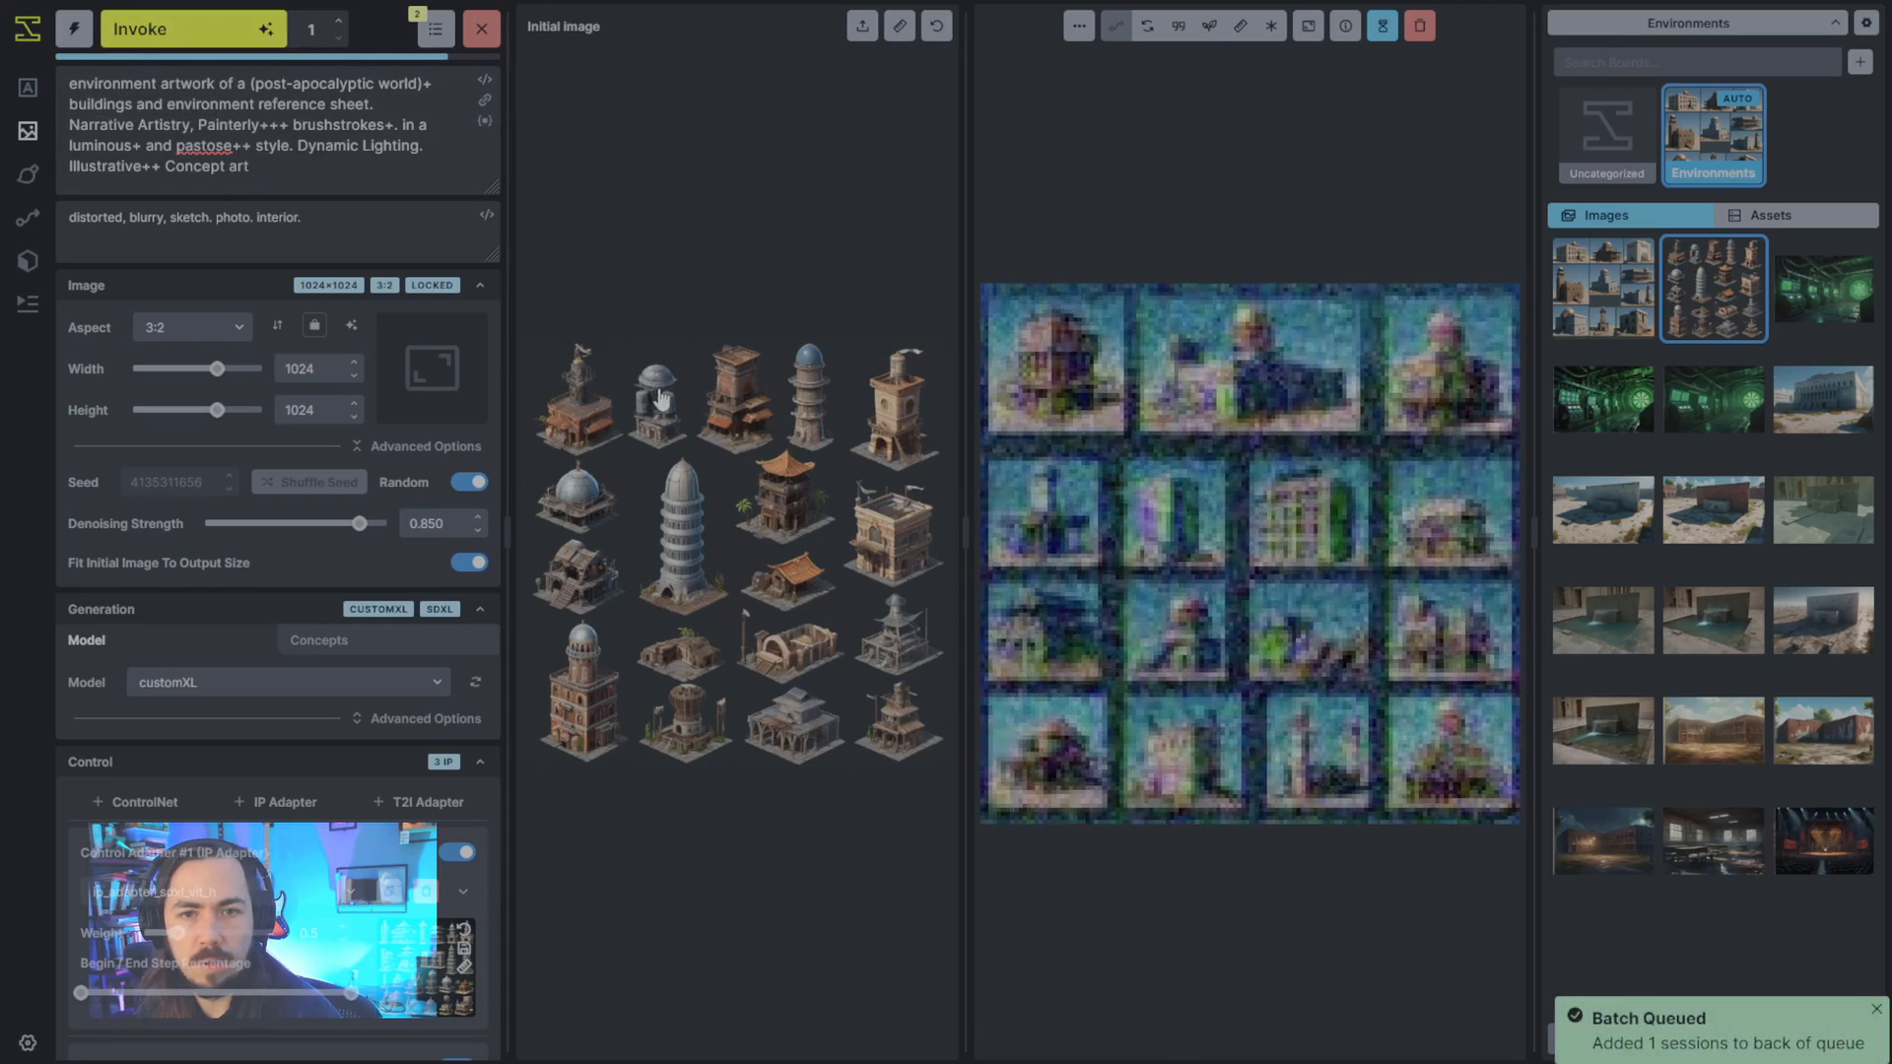
pyautogui.click(27, 90)
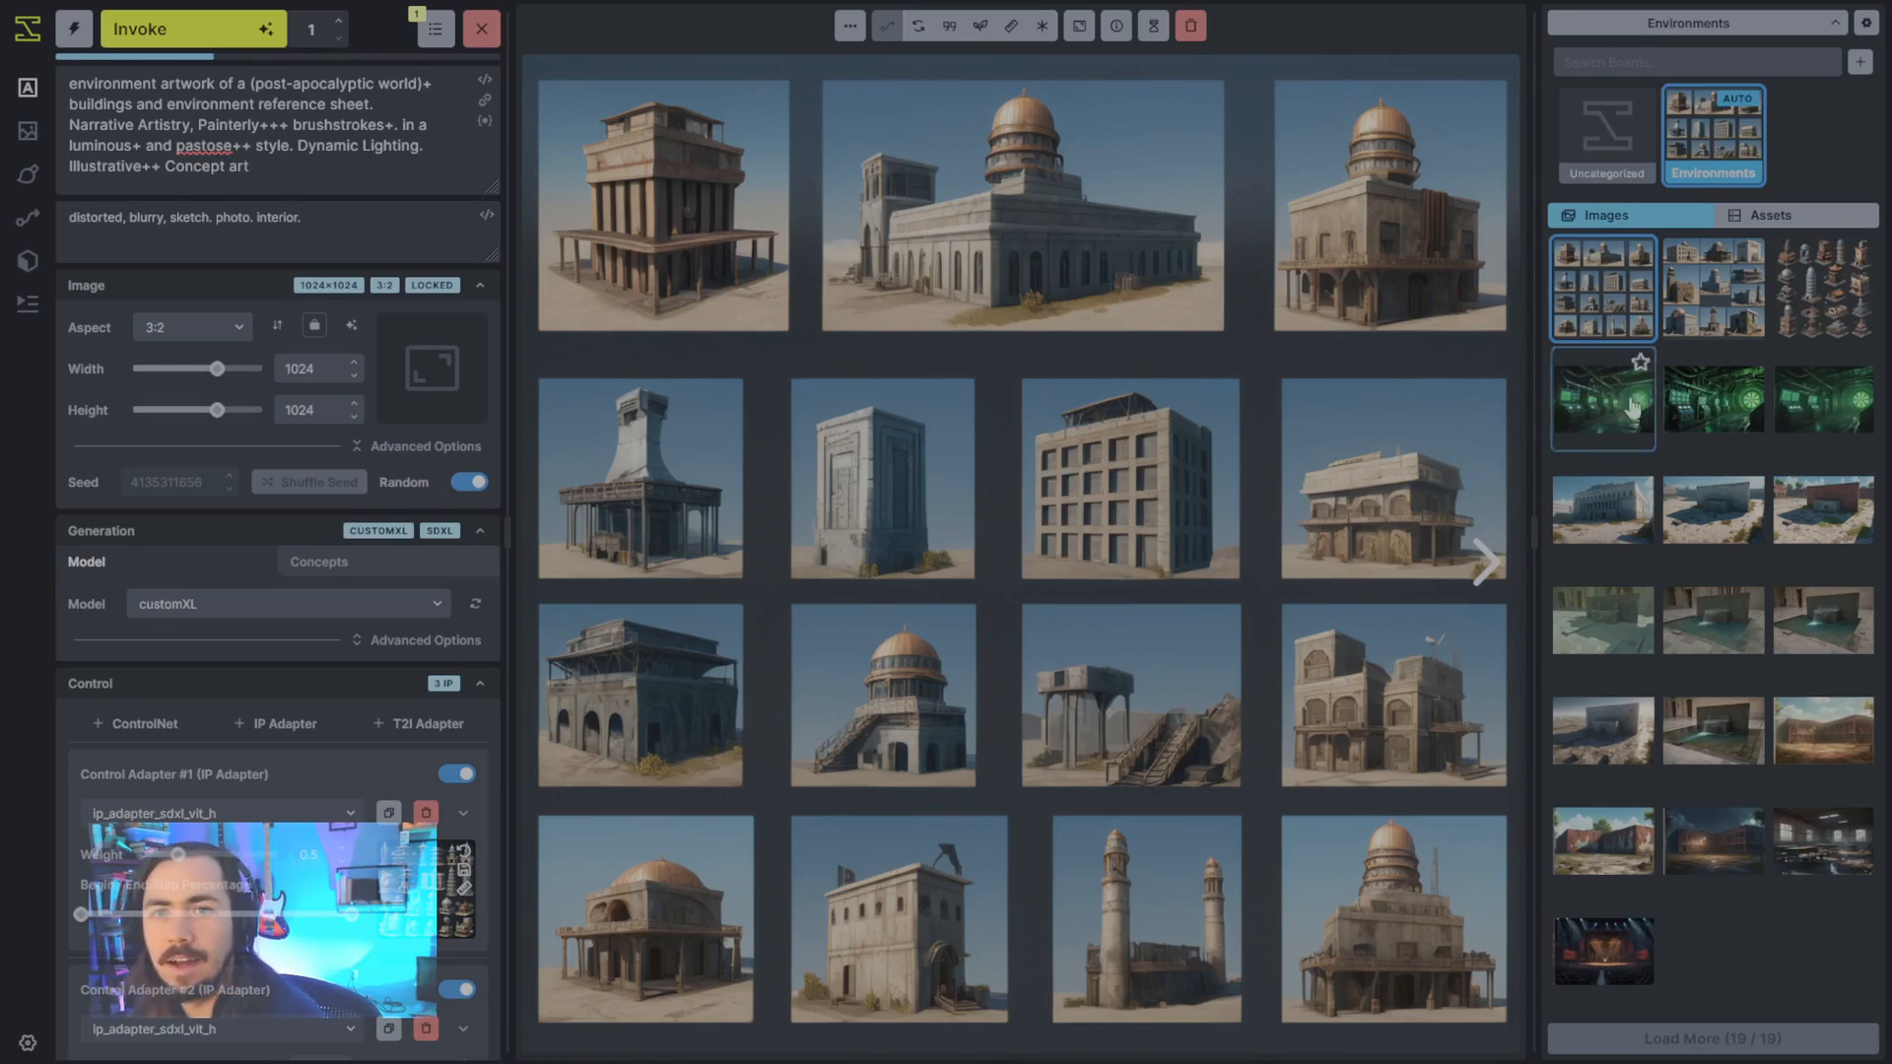
pyautogui.click(1153, 27)
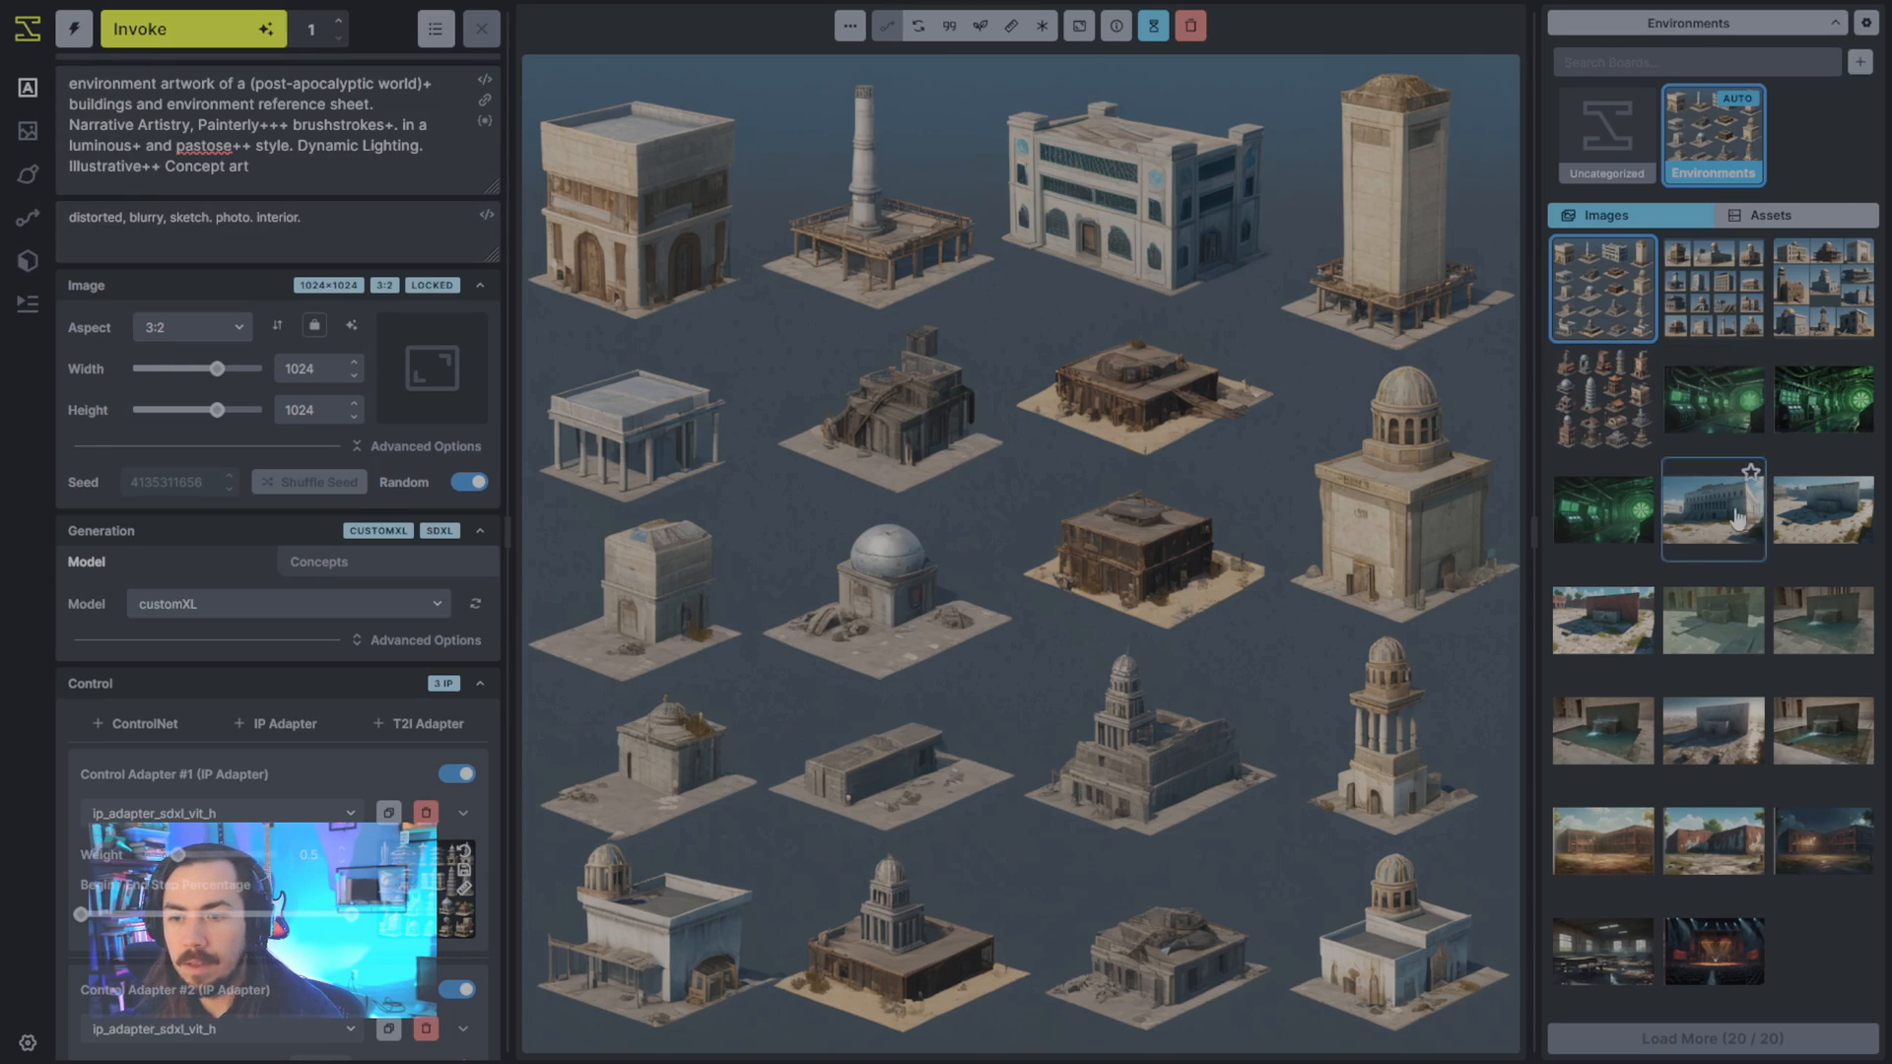
# - Remix the punk rock concert stage image to load its prompts and generation settings
pyautogui.click(1727, 926)
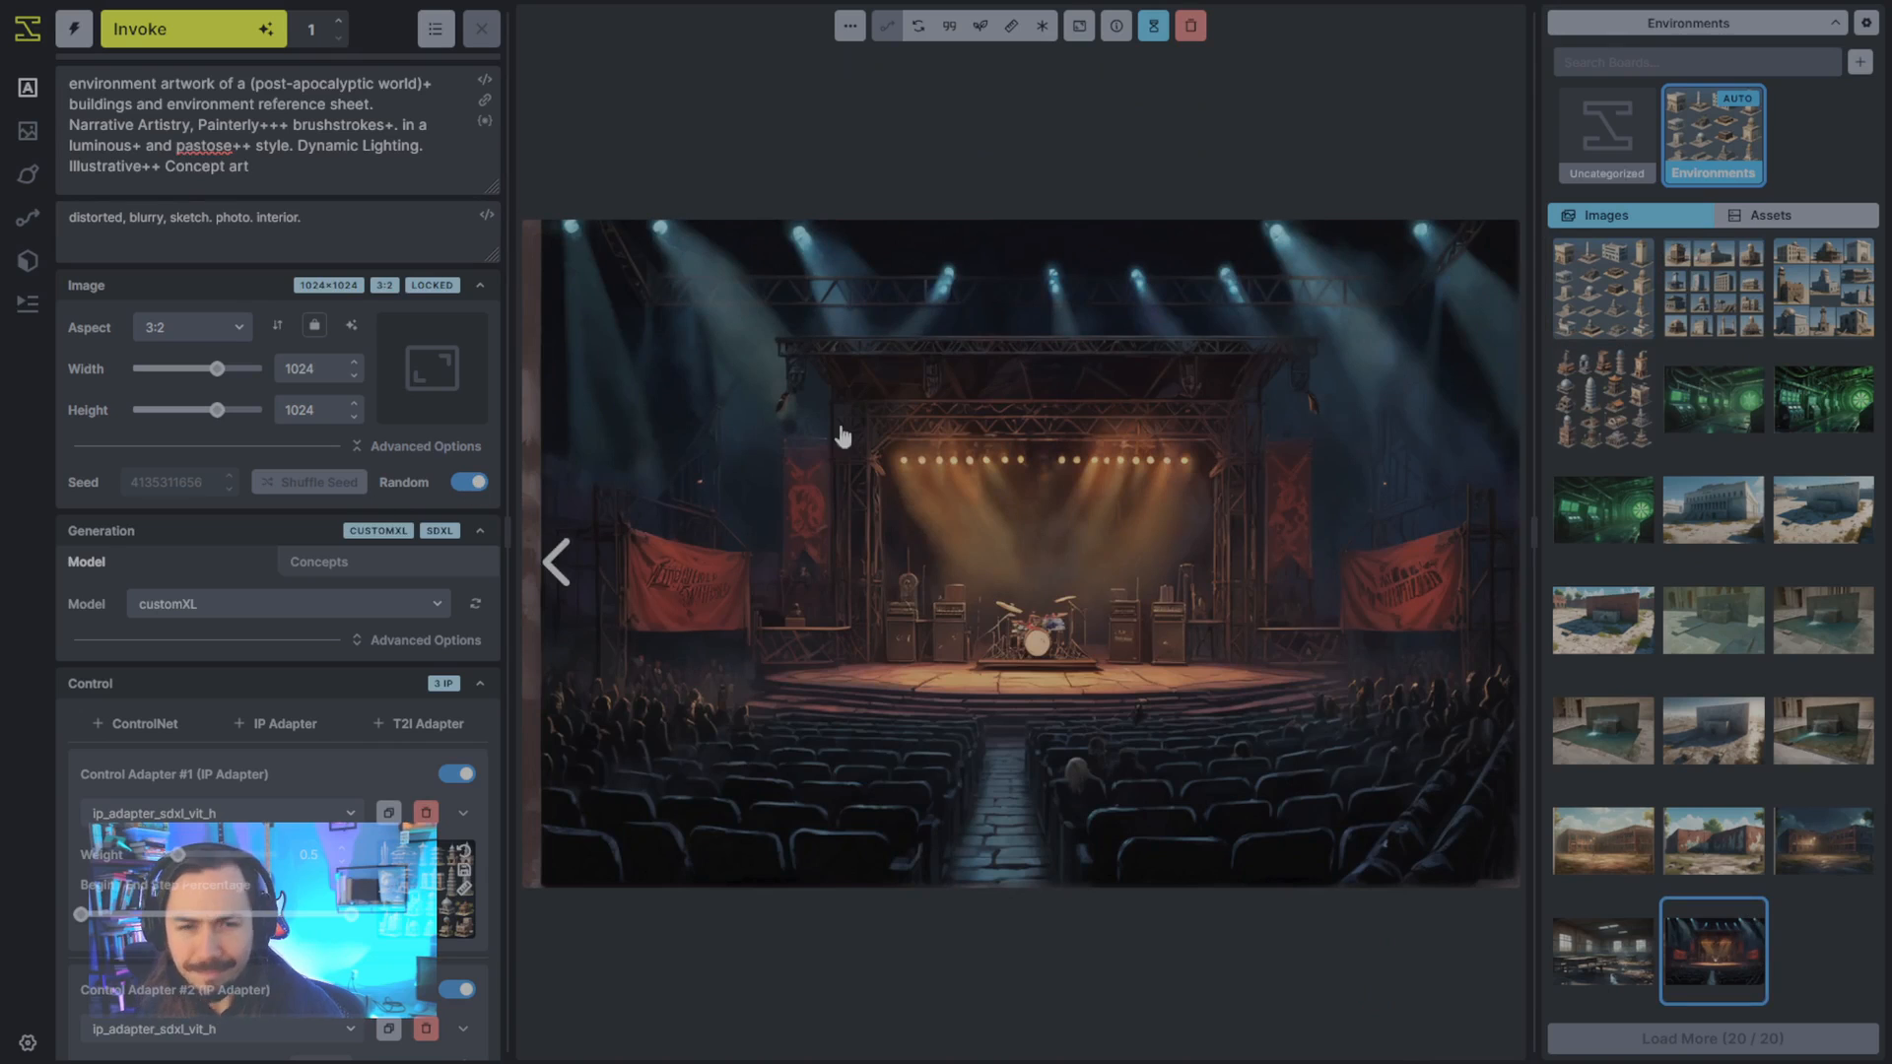
pyautogui.click(917, 28)
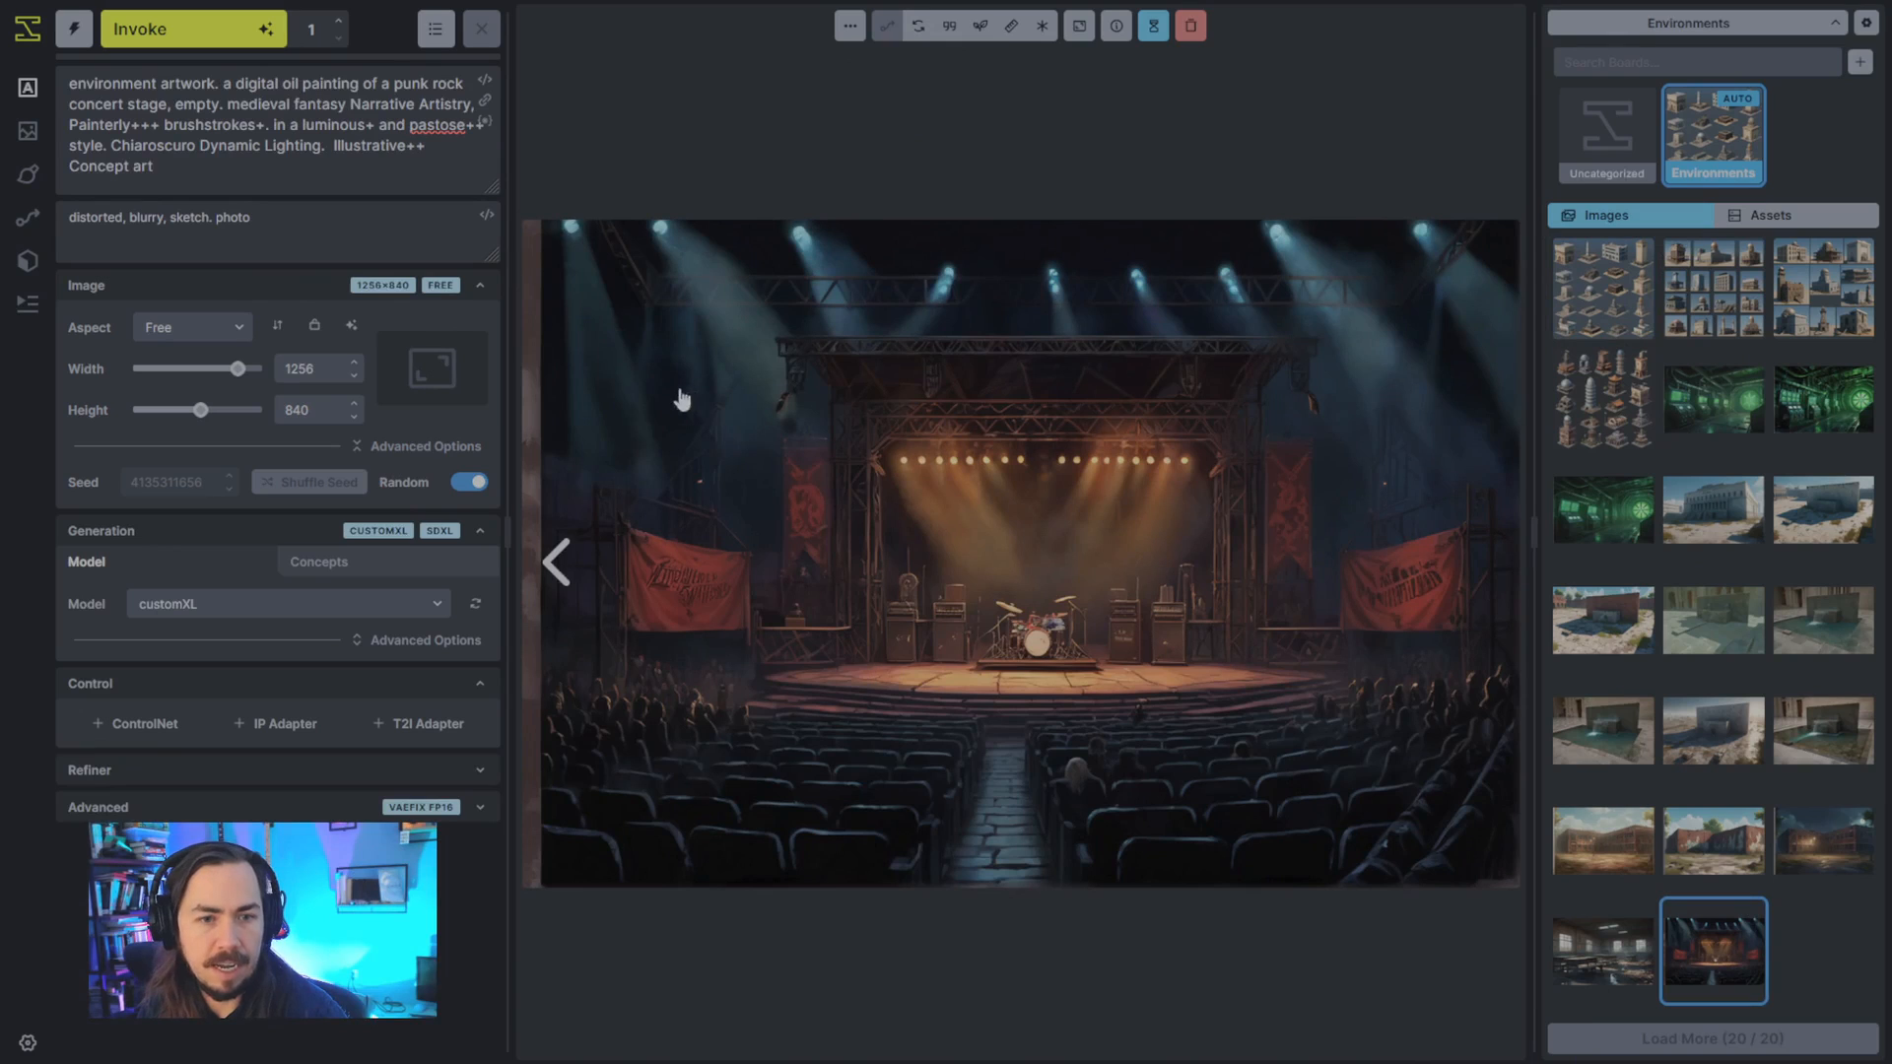
# - Reuse the seed of the concert stage image and generate it again with the same prompt
pyautogui.click(983, 30)
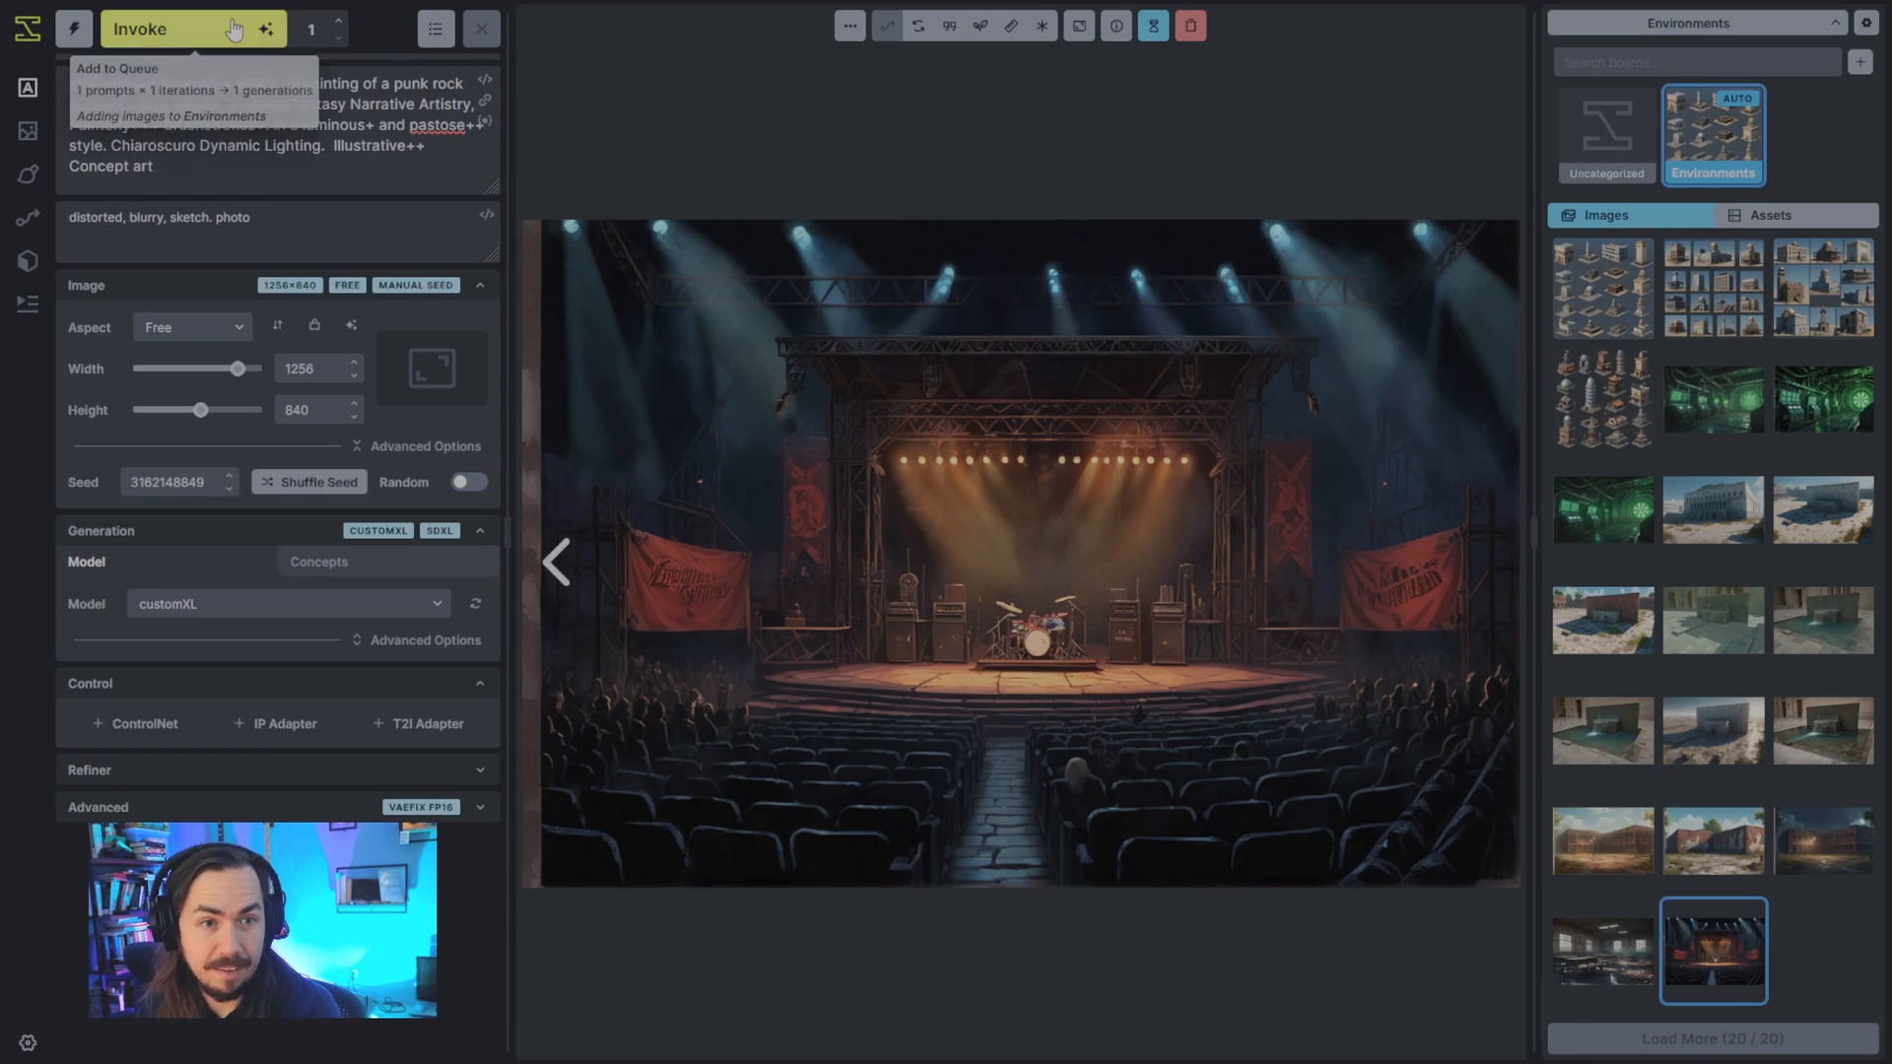
pyautogui.hotkey('ctrl', 'Return')
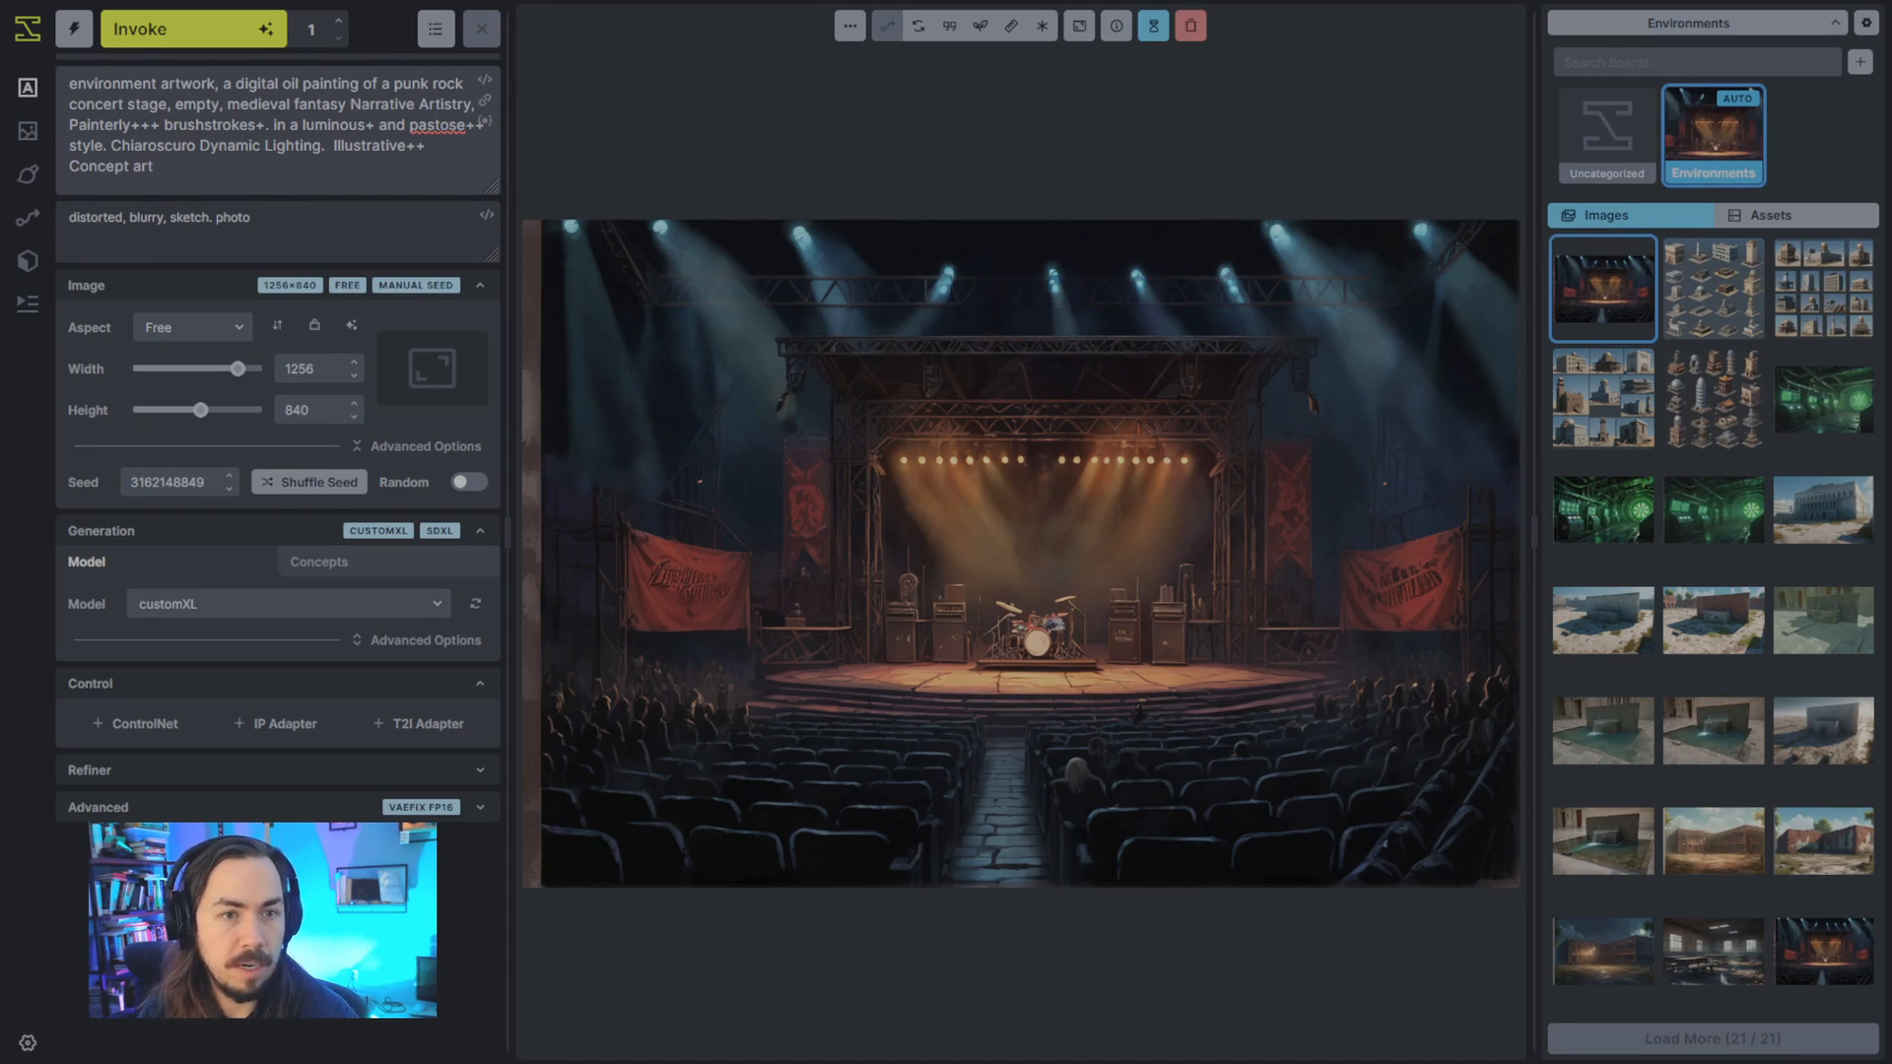
# - Replace the period after "brushstrokes+" in the positive prompt with a comma
pyautogui.press('Left')
pyautogui.press('Left')
pyautogui.press('Left')
pyautogui.press('BackSpace')
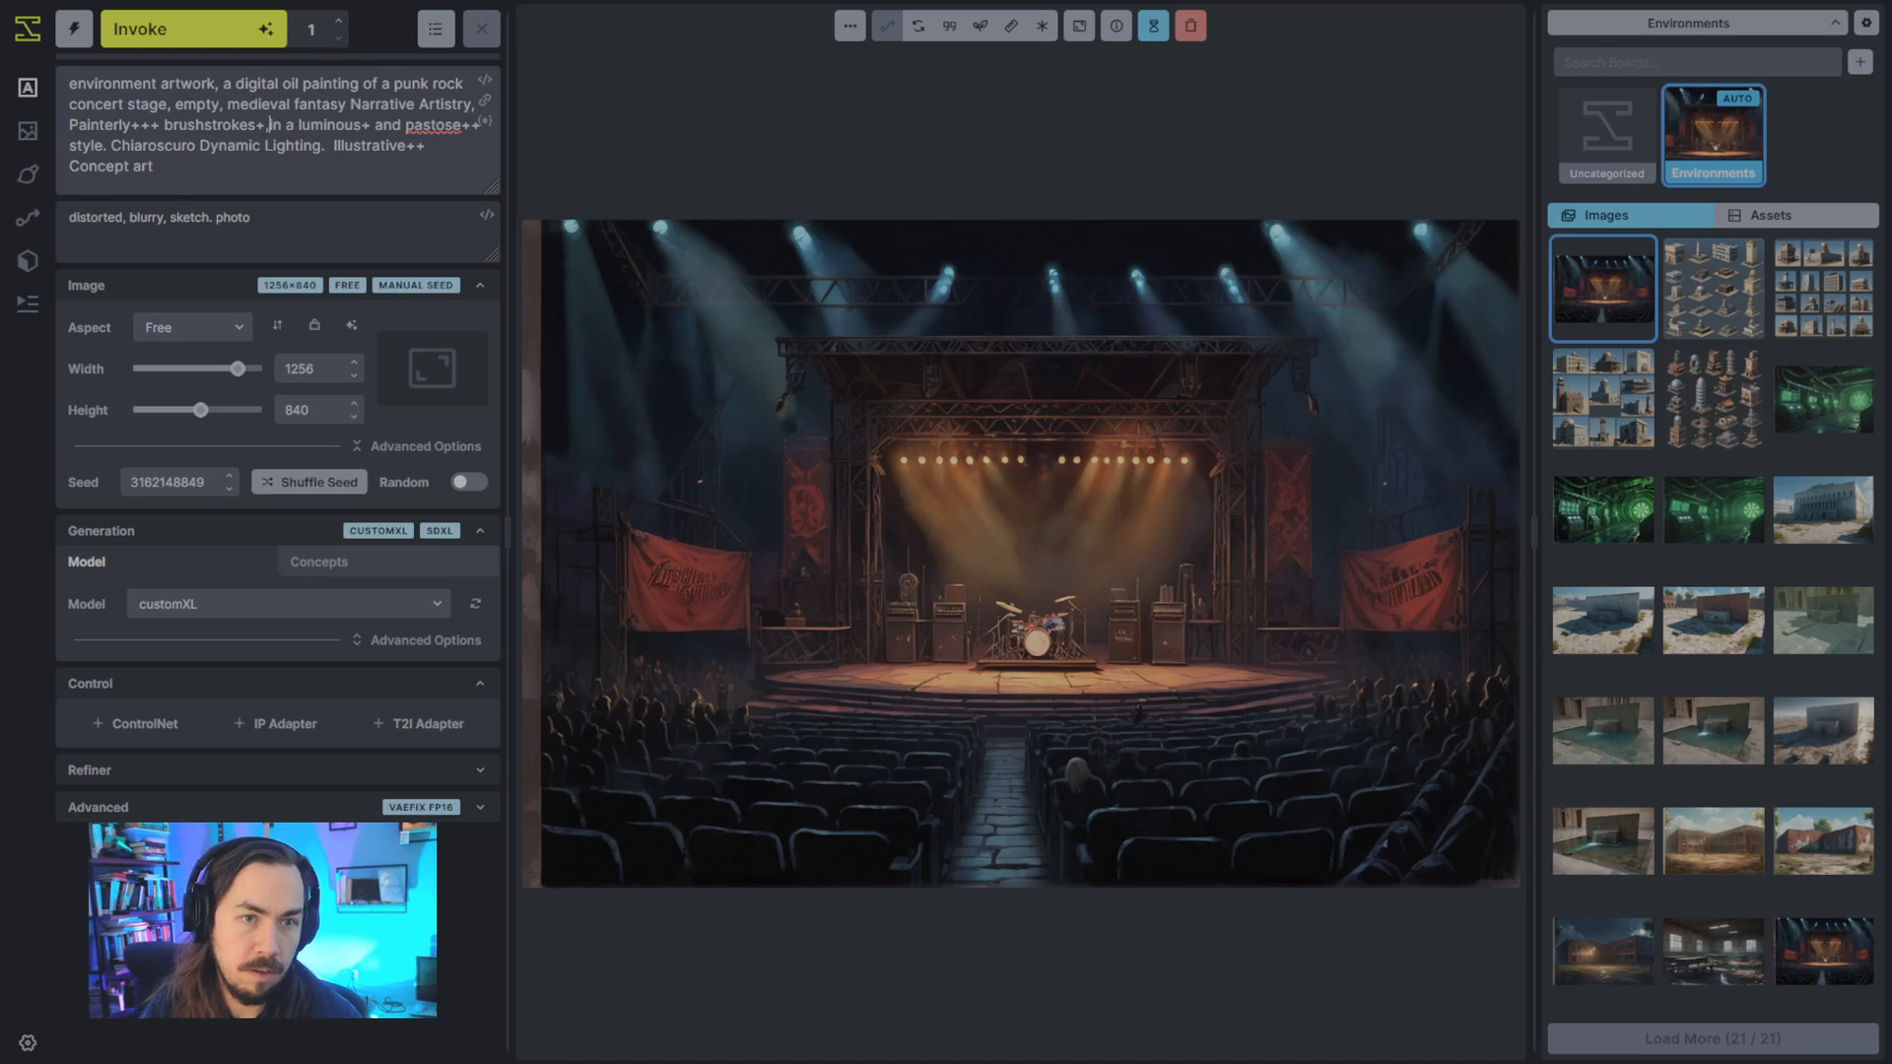
pyautogui.press('BackSpace')
pyautogui.write(',')
# - Replace the periods after "style" and "Chiaroscuro Dynamic Lighting" in the positive prompt with commas and generate a new image
pyautogui.click(112, 148)
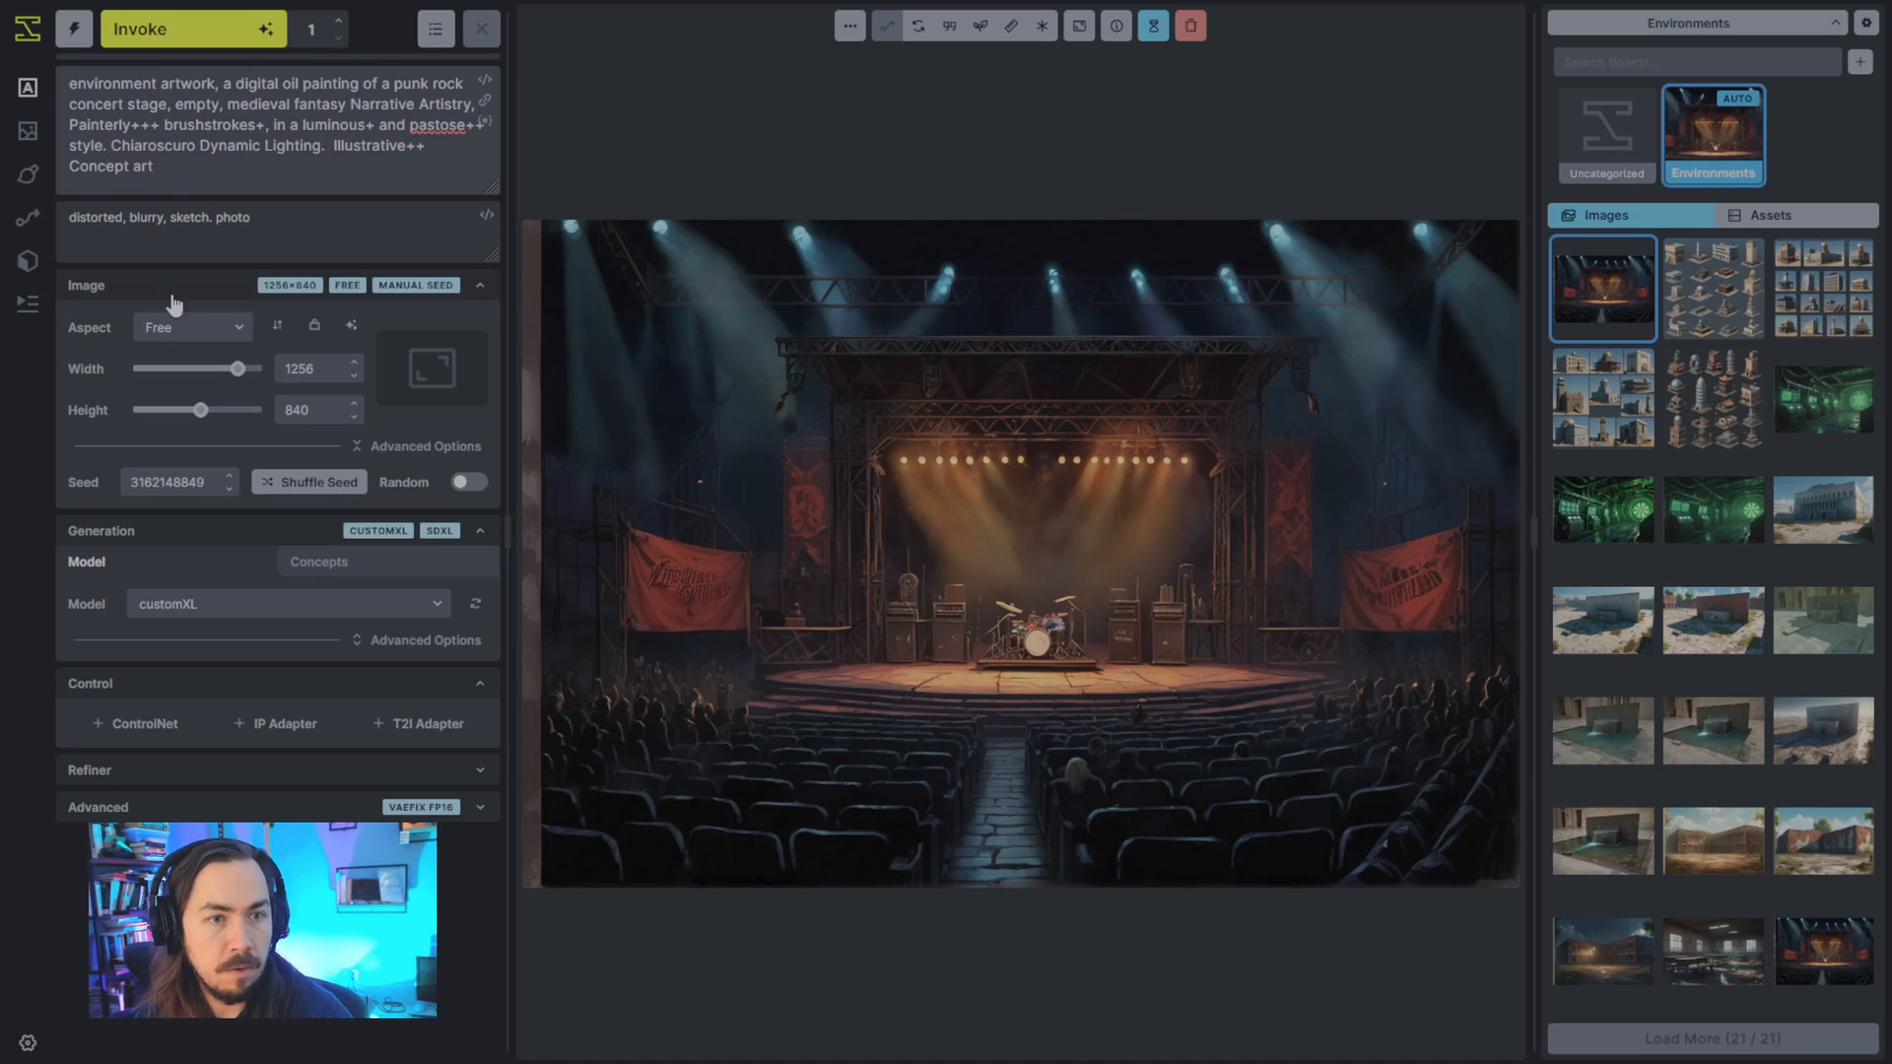
pyautogui.press('BackSpace')
pyautogui.press('BackSpace')
pyautogui.write(',')
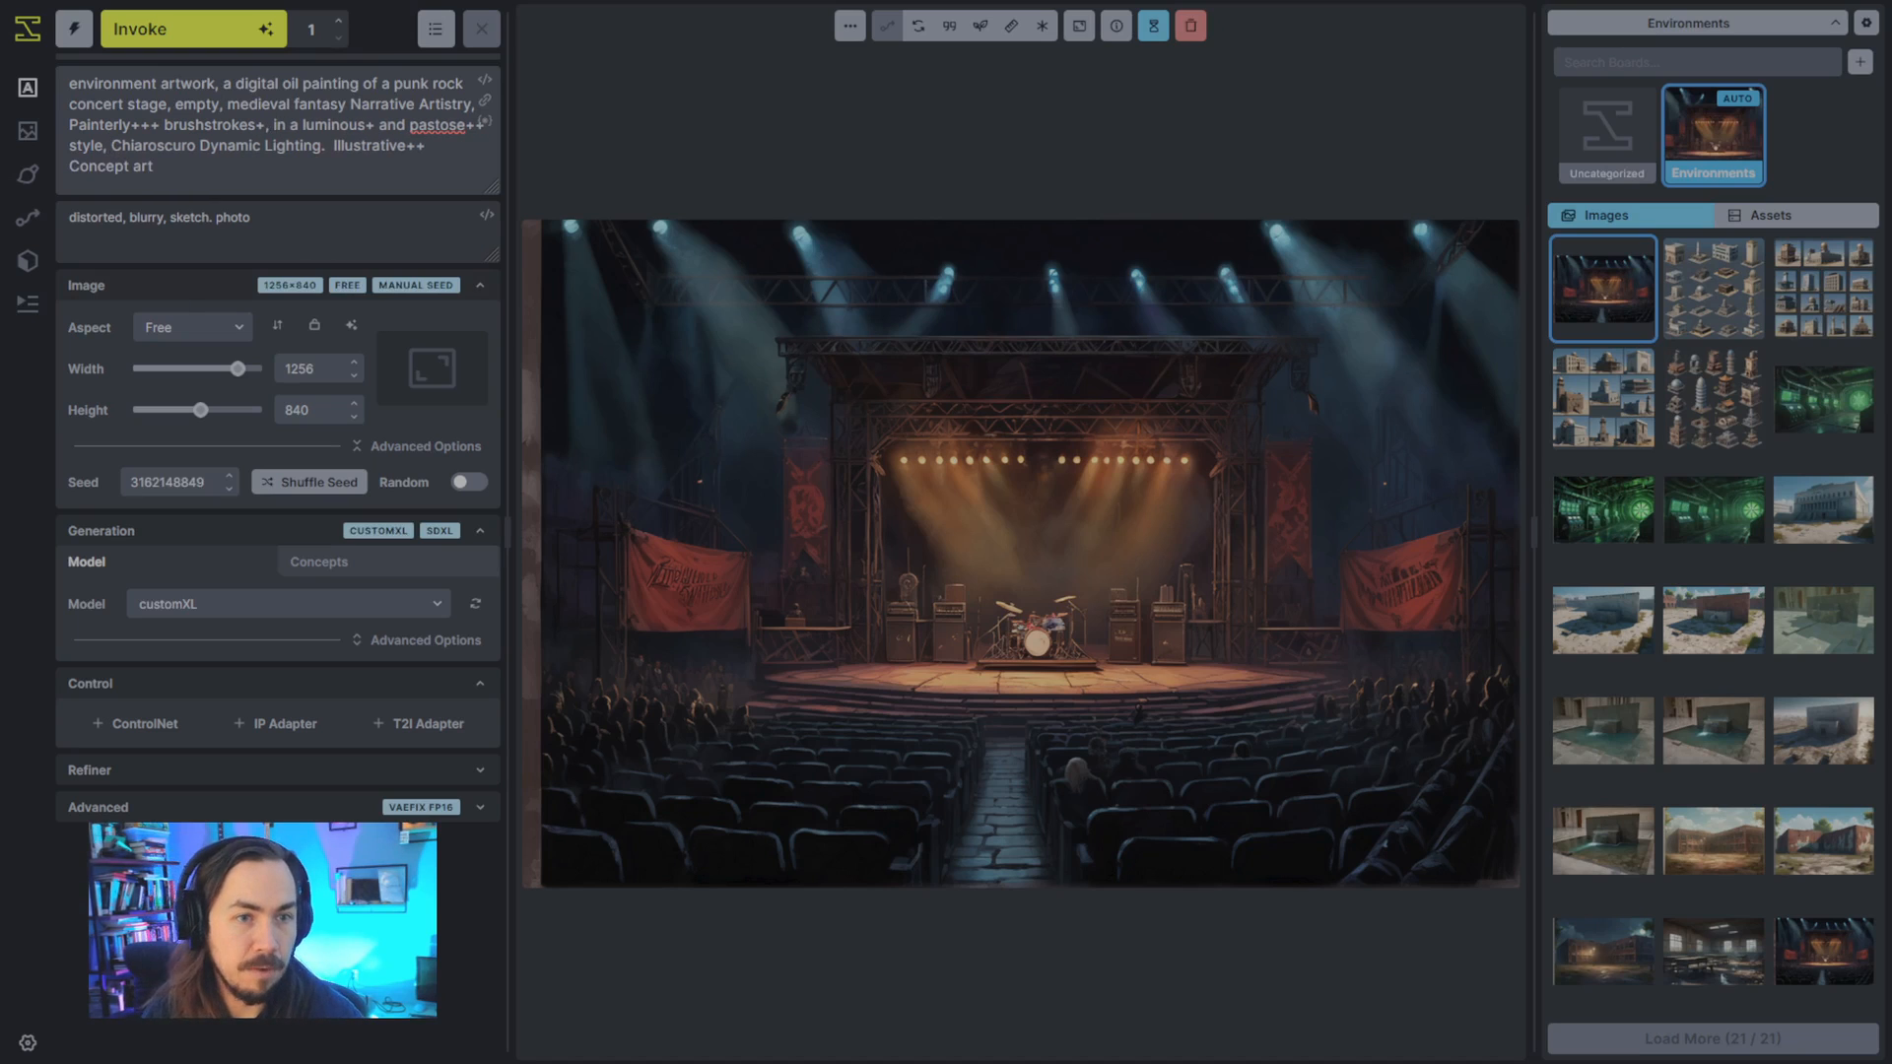
pyautogui.click(326, 148)
pyautogui.press('BackSpace')
pyautogui.write(',')
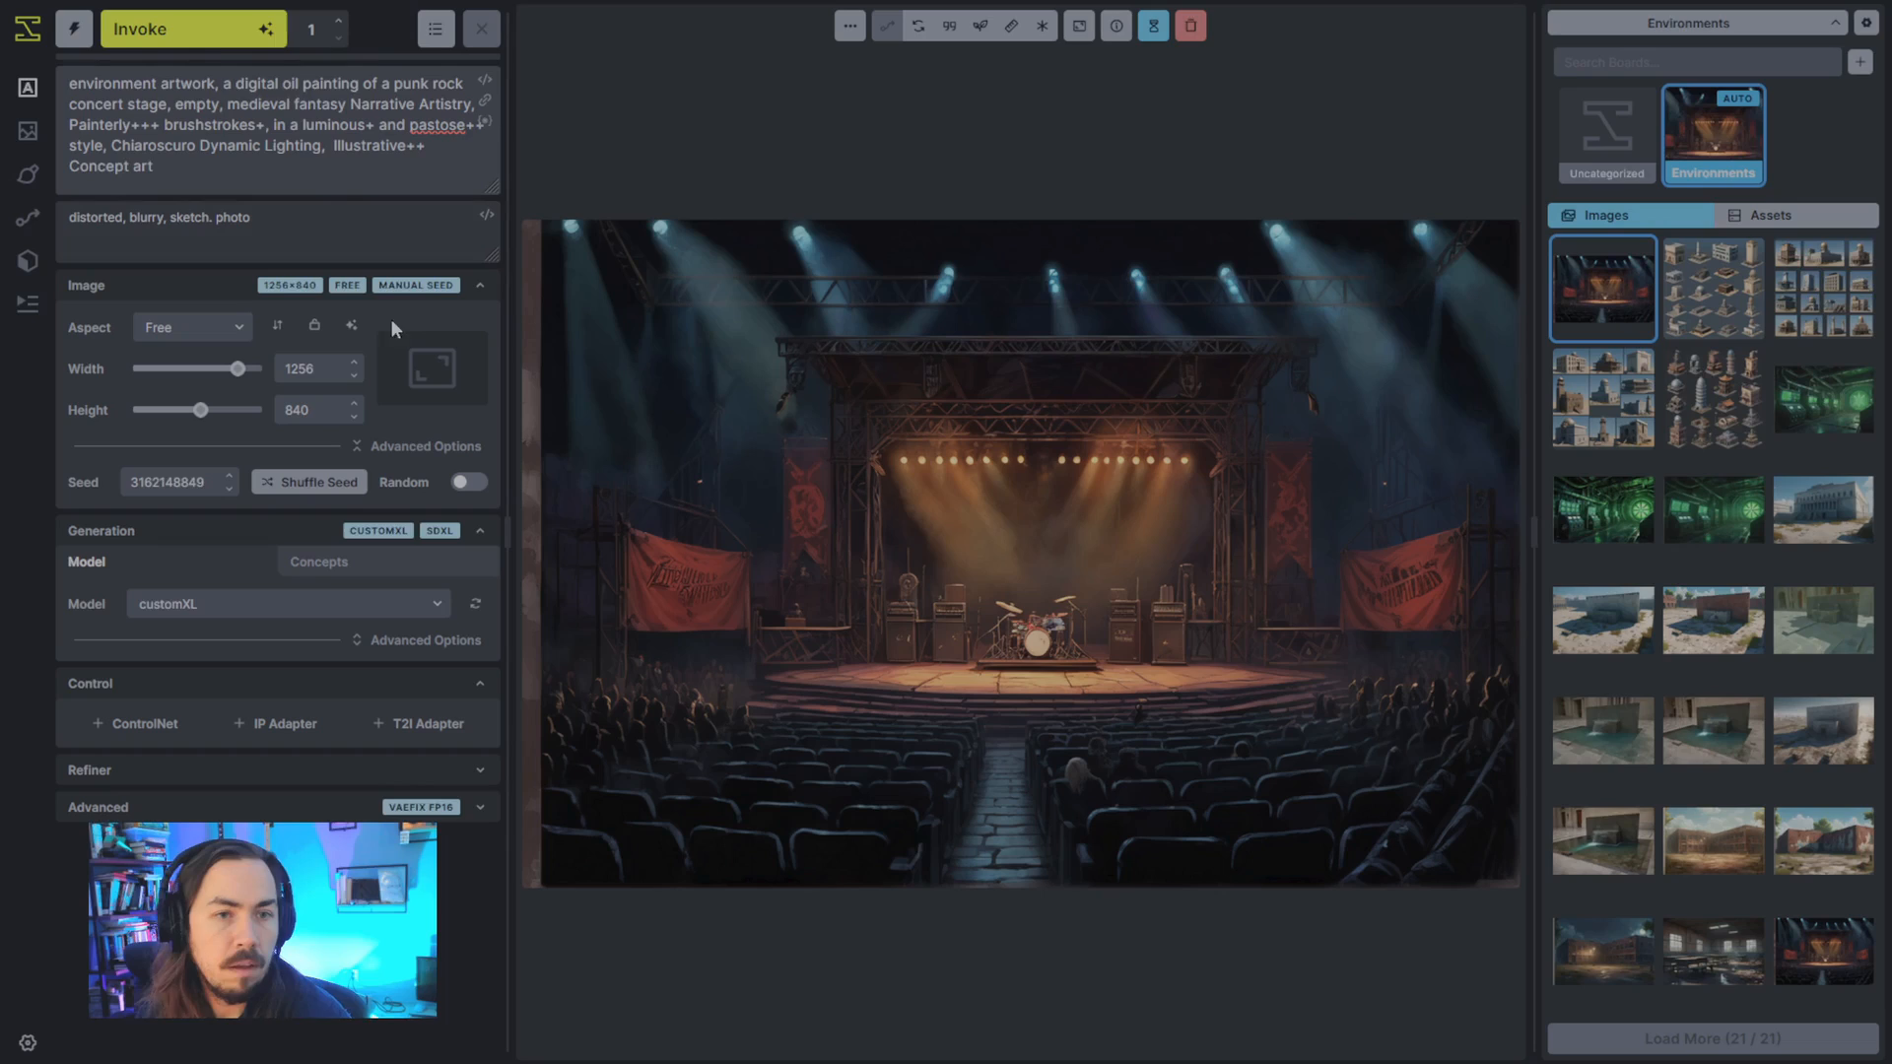
pyautogui.click(188, 29)
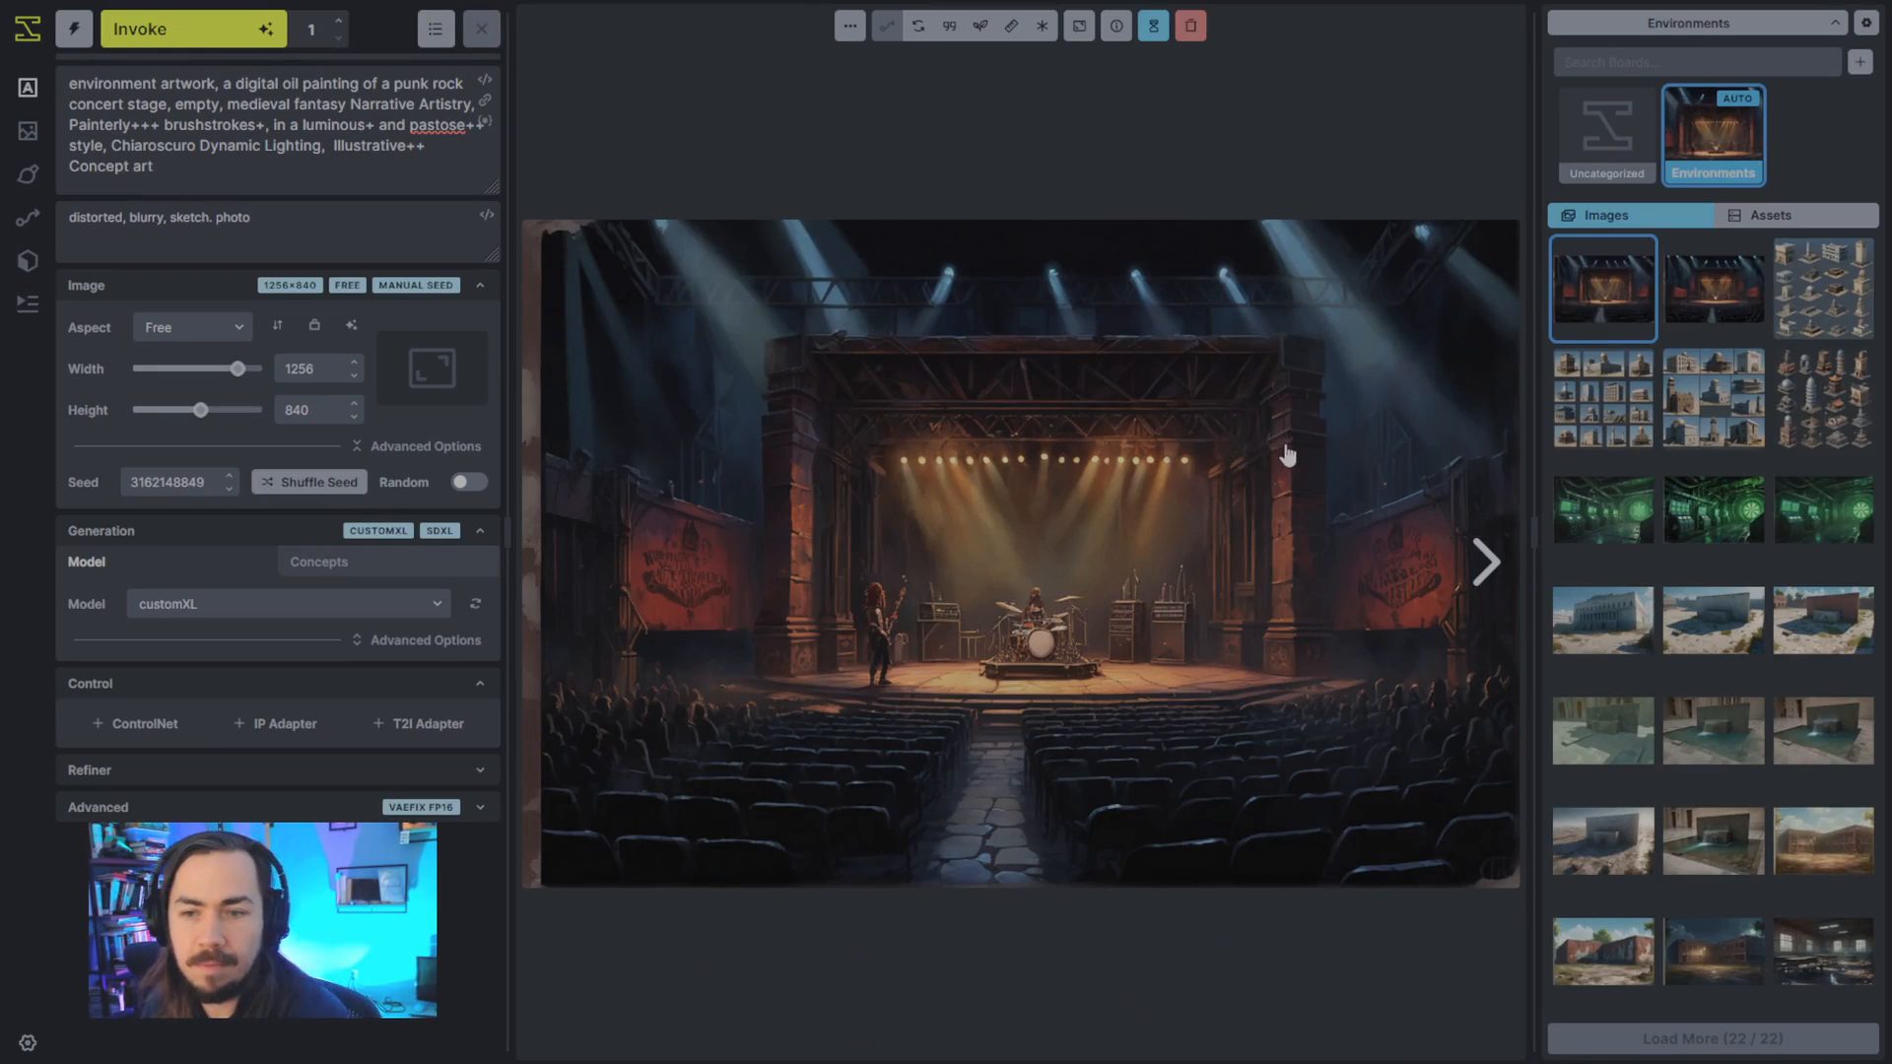
# - Compare the two newest concert stage images in the gallery, checking them against the word "empty" in the prompt
pyautogui.click(1702, 314)
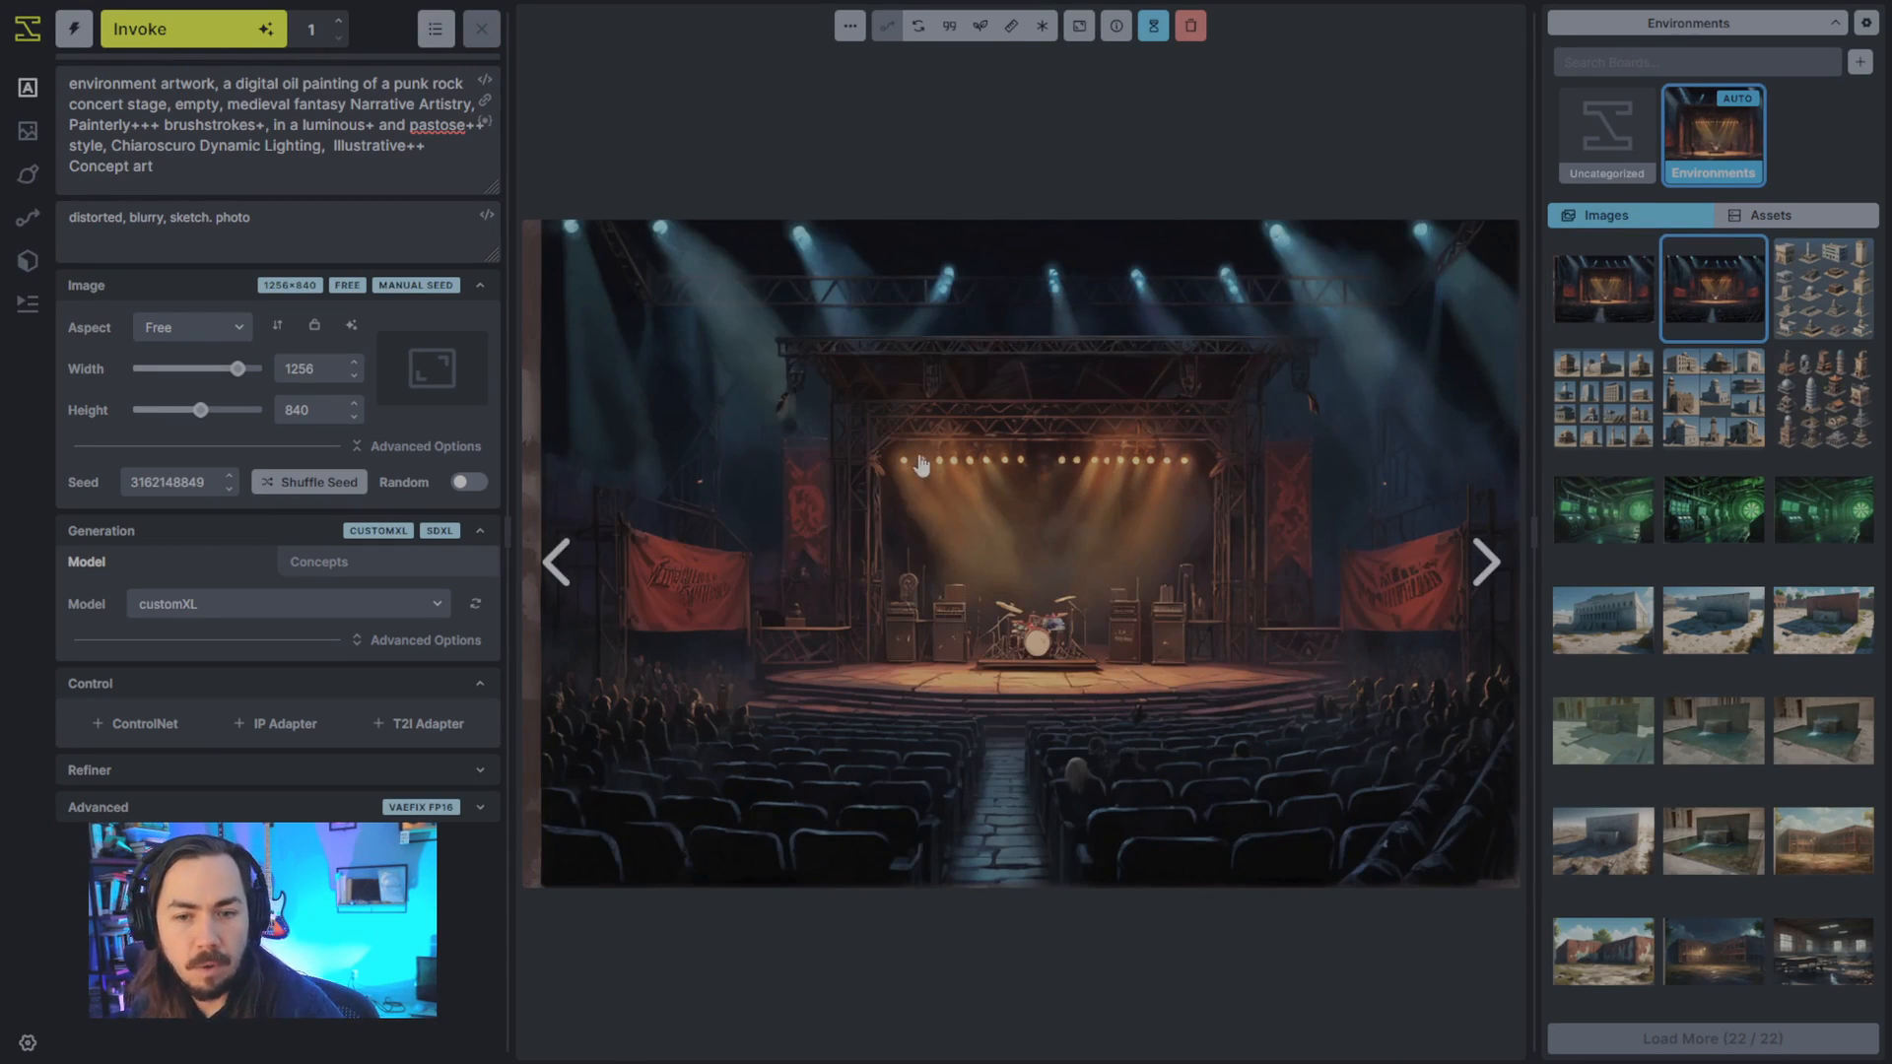
pyautogui.doubleClick(176, 102)
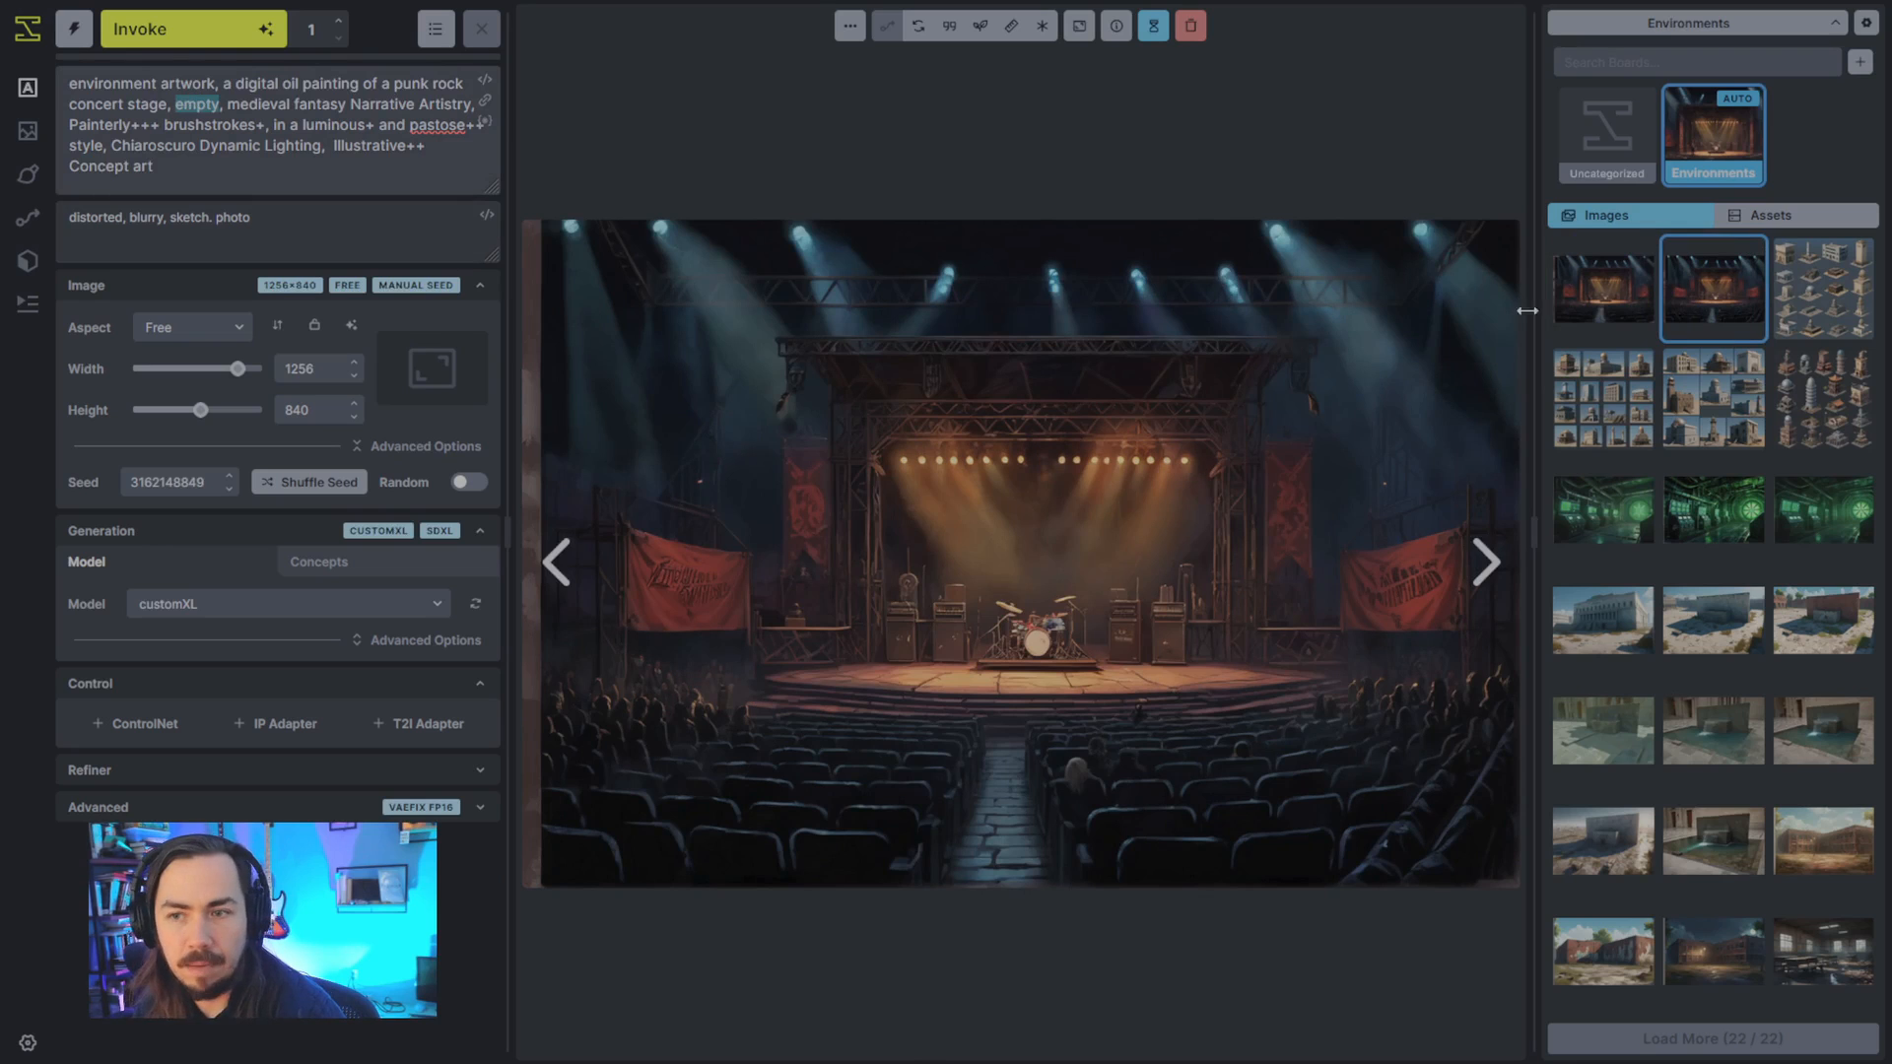
pyautogui.click(1574, 305)
pyautogui.click(1683, 316)
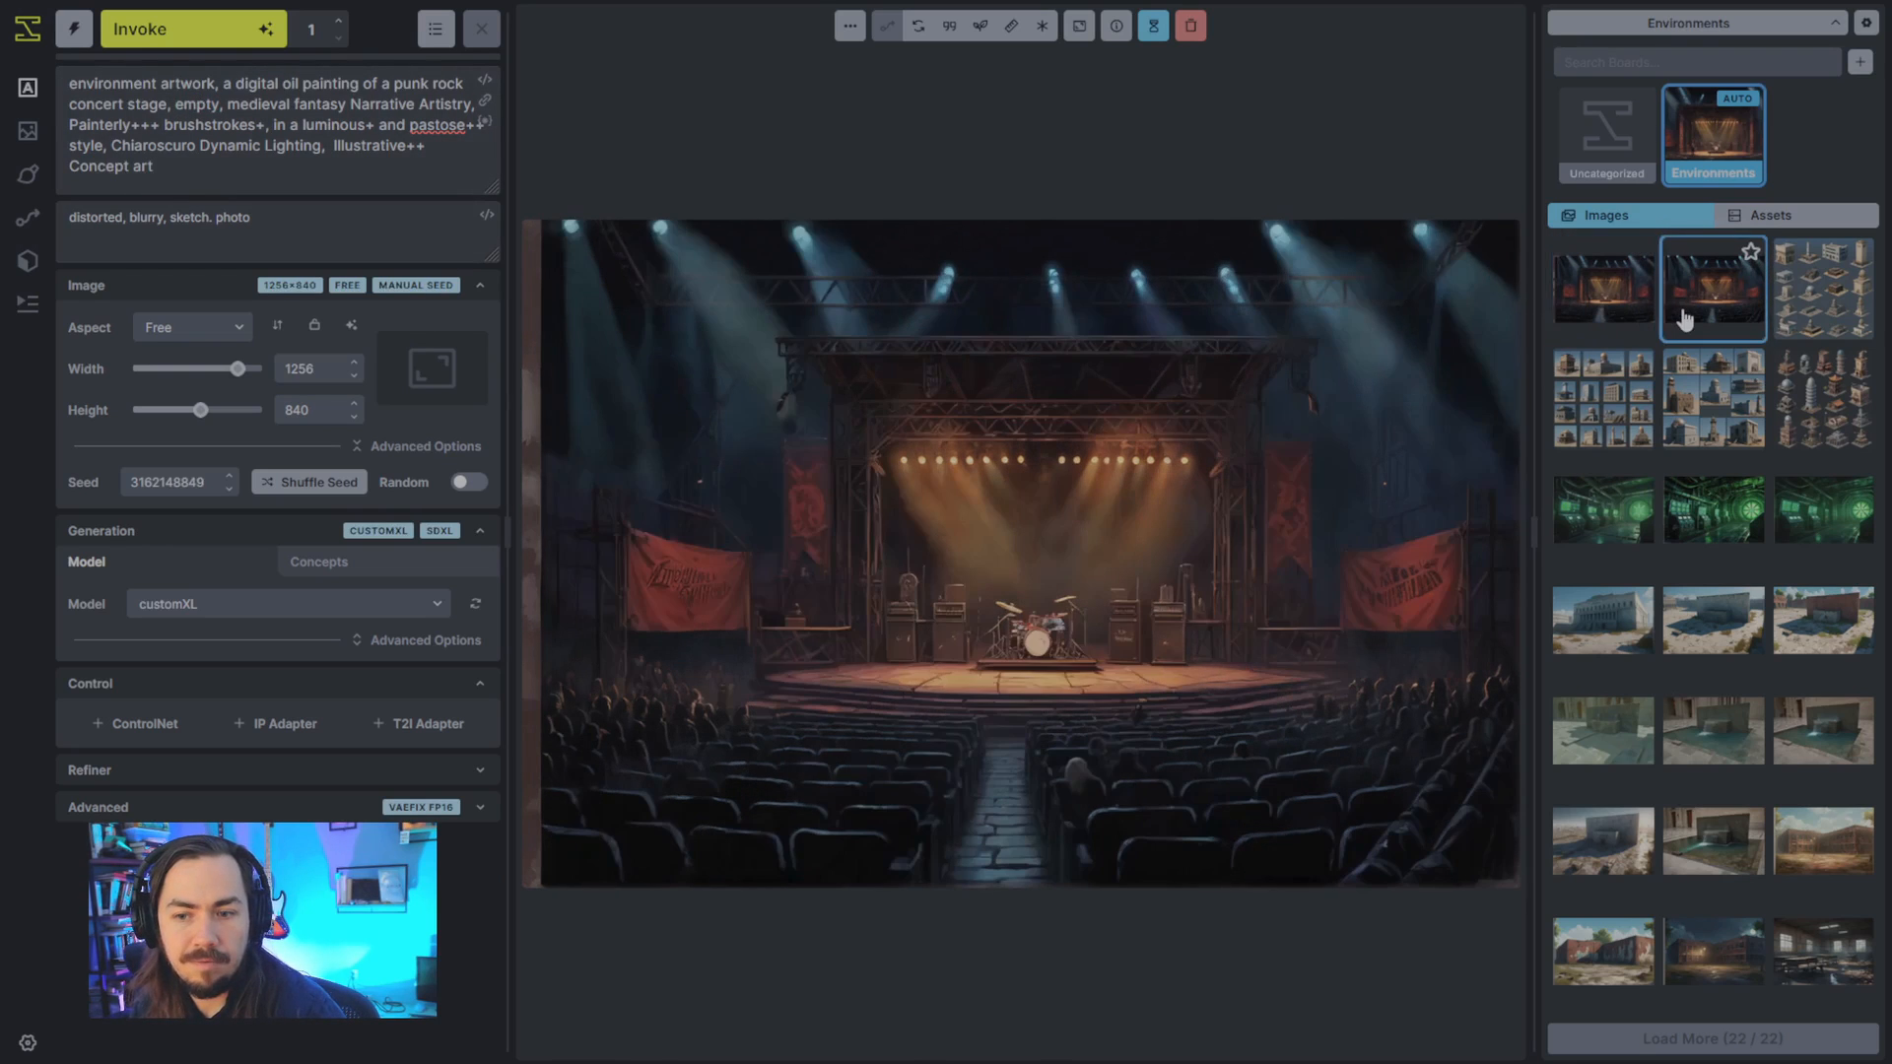
pyautogui.click(1624, 336)
pyautogui.click(1680, 321)
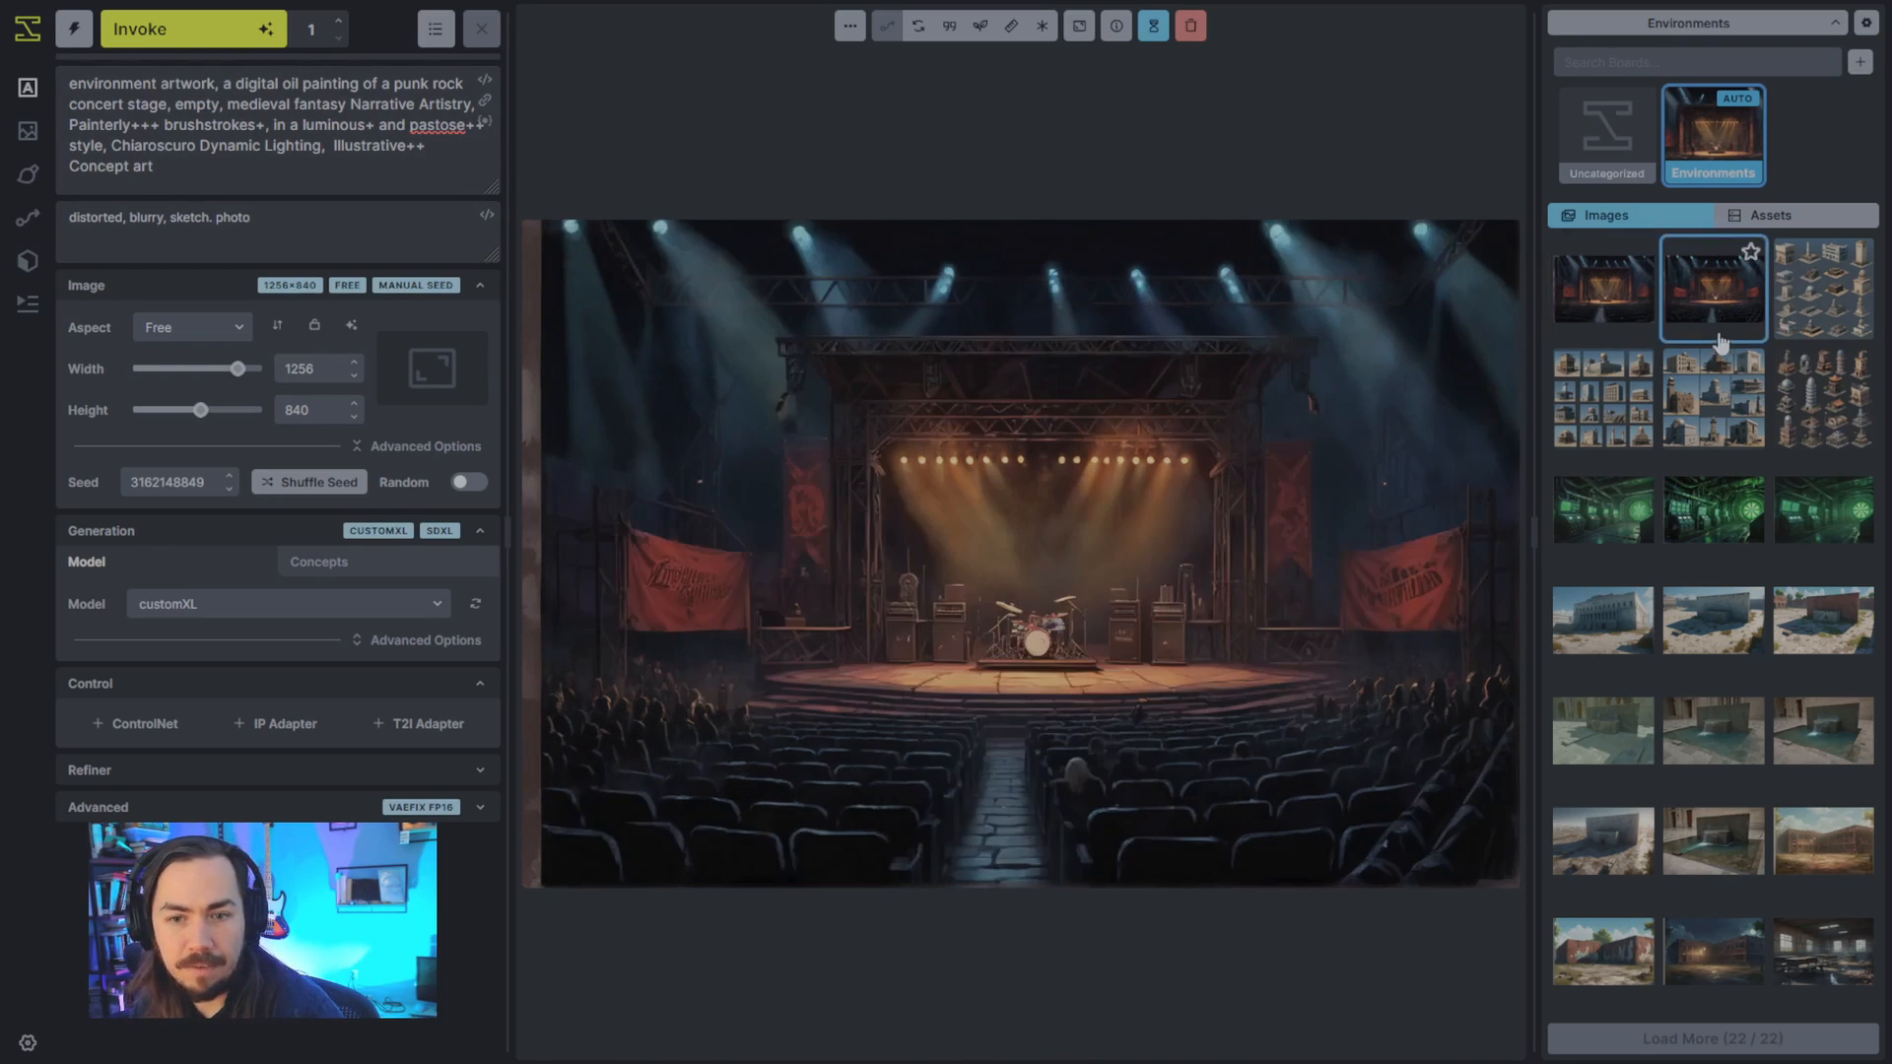
pyautogui.click(1640, 330)
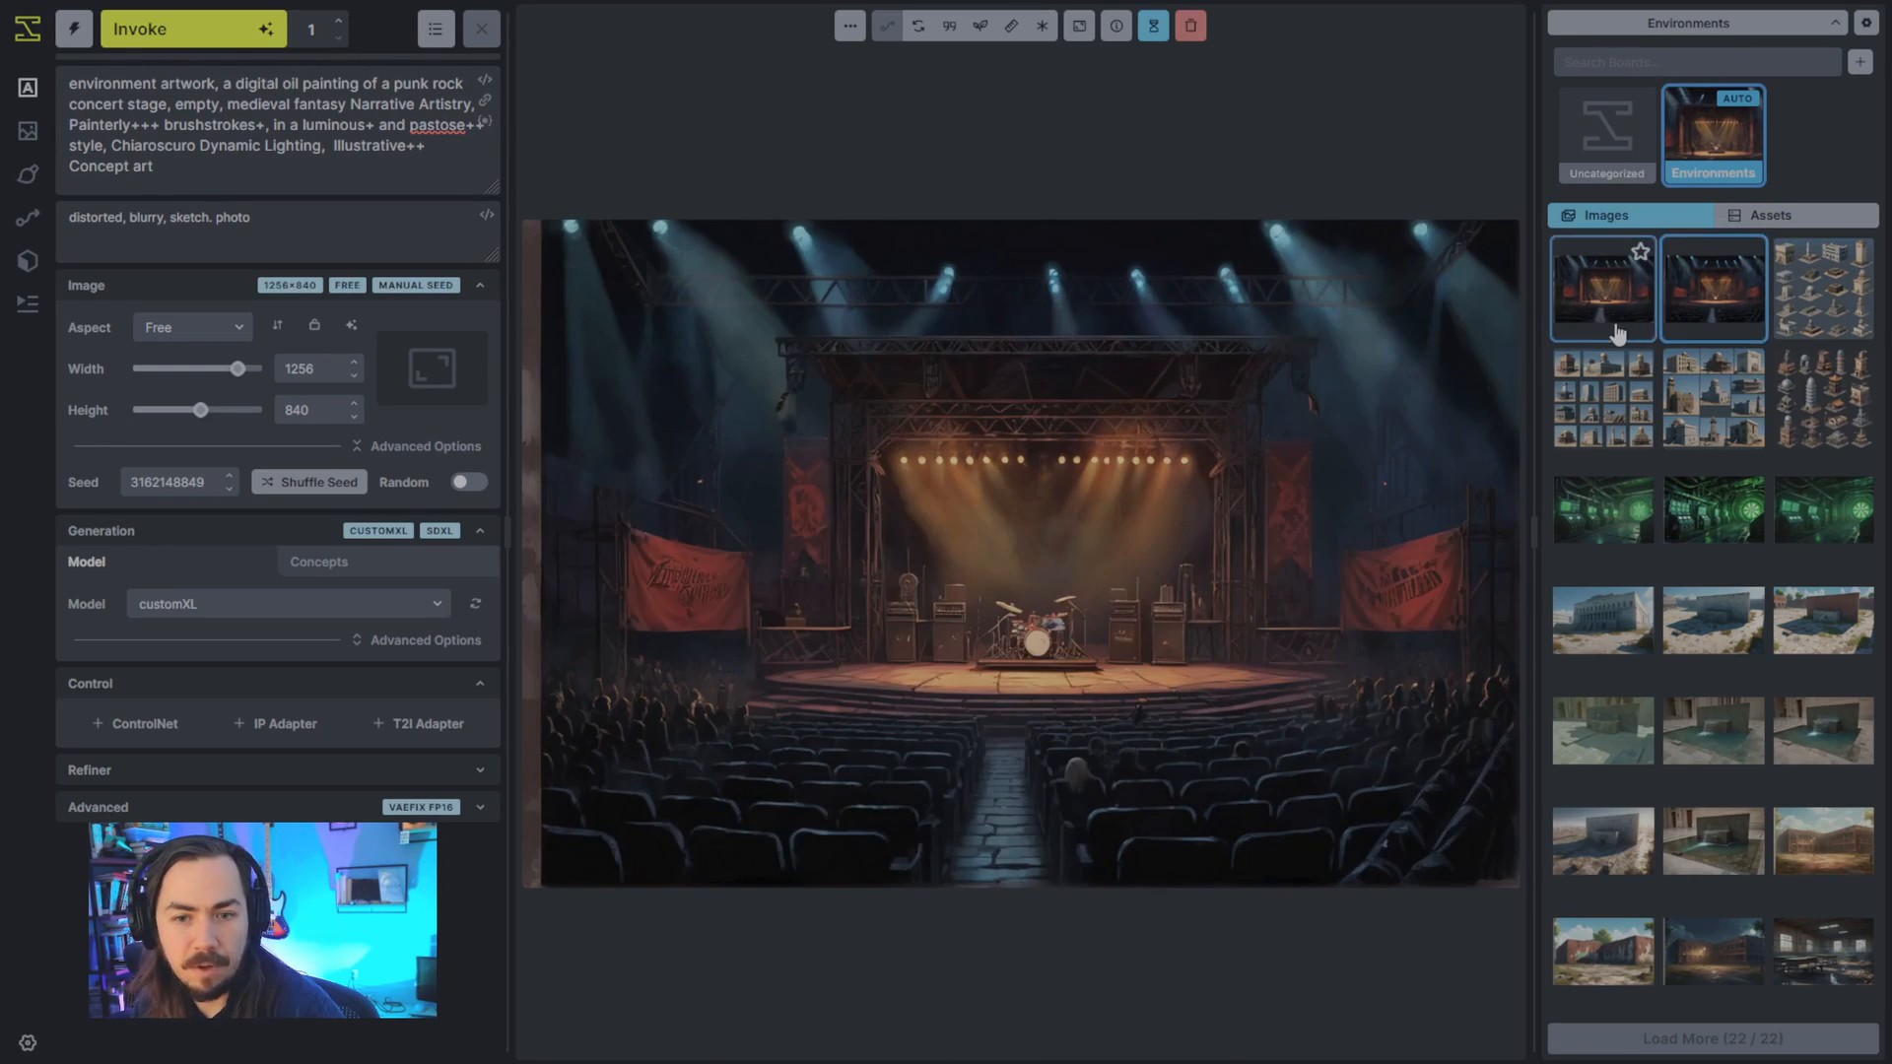
pyautogui.click(1675, 321)
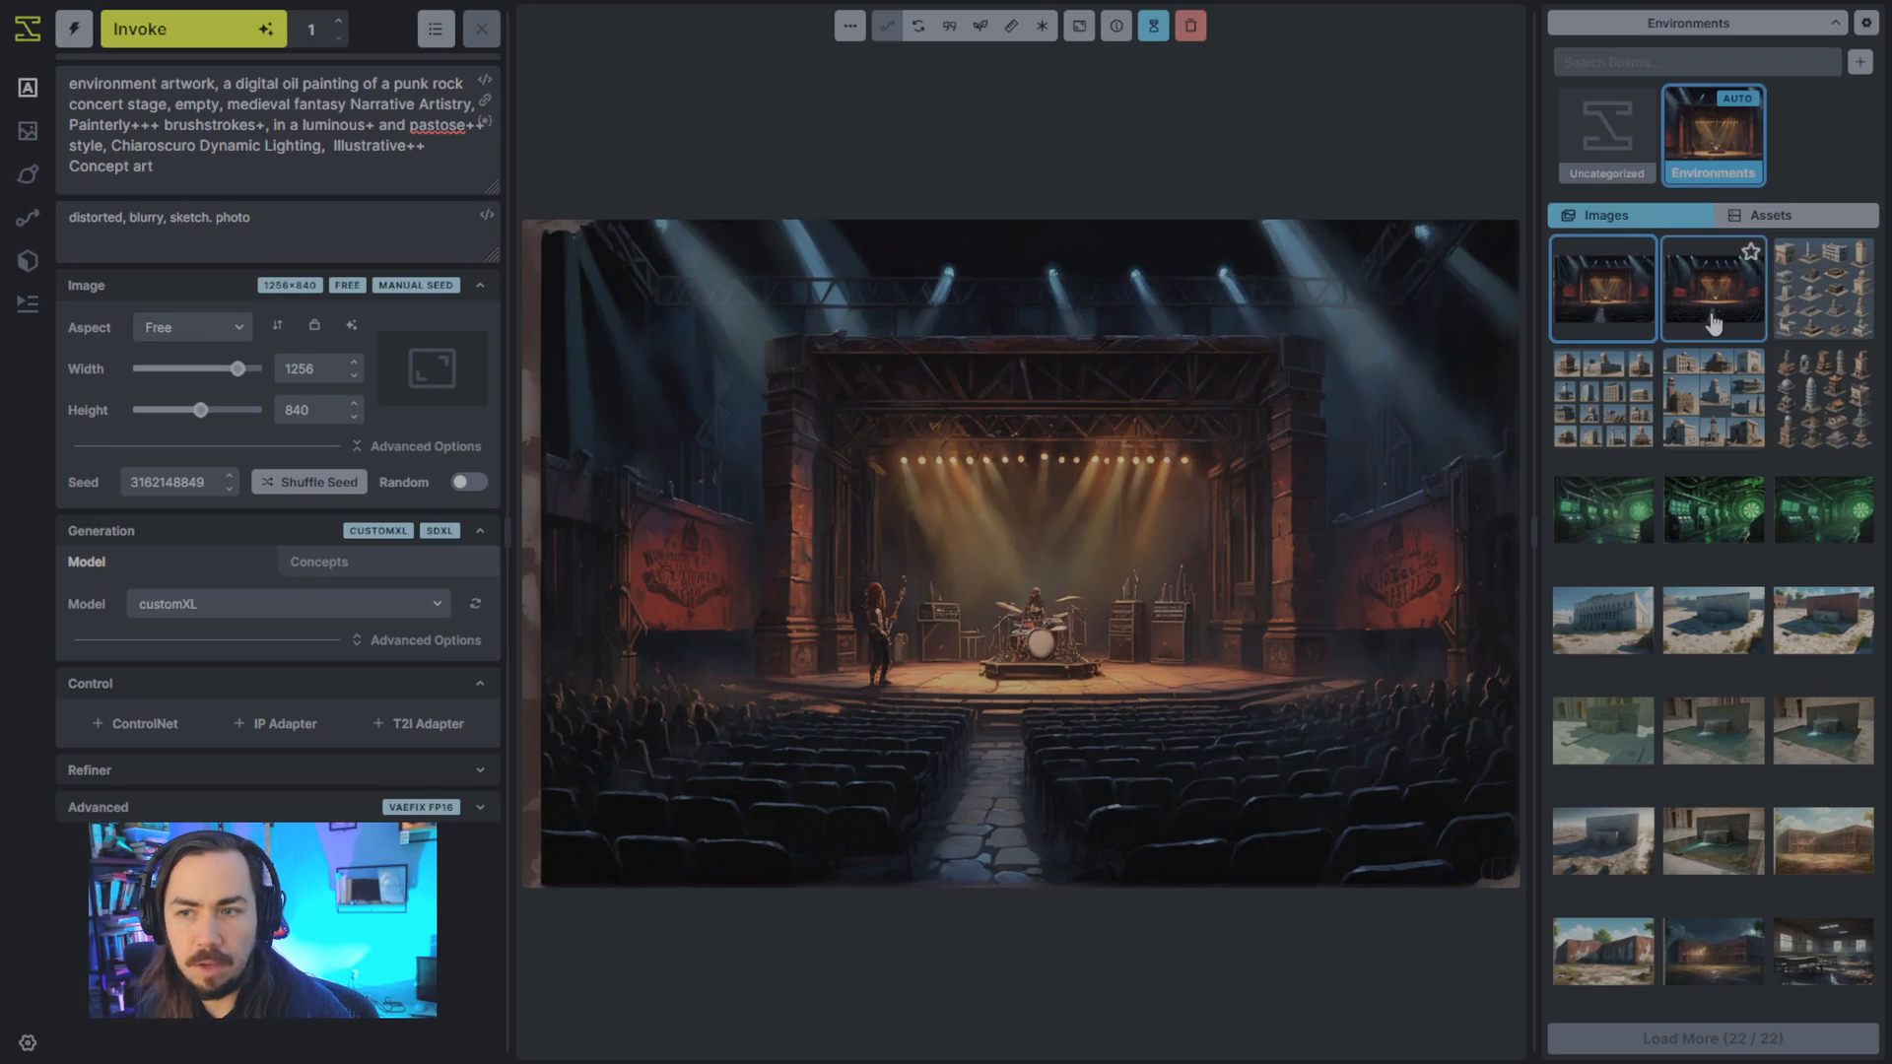
pyautogui.click(1639, 335)
pyautogui.click(1710, 291)
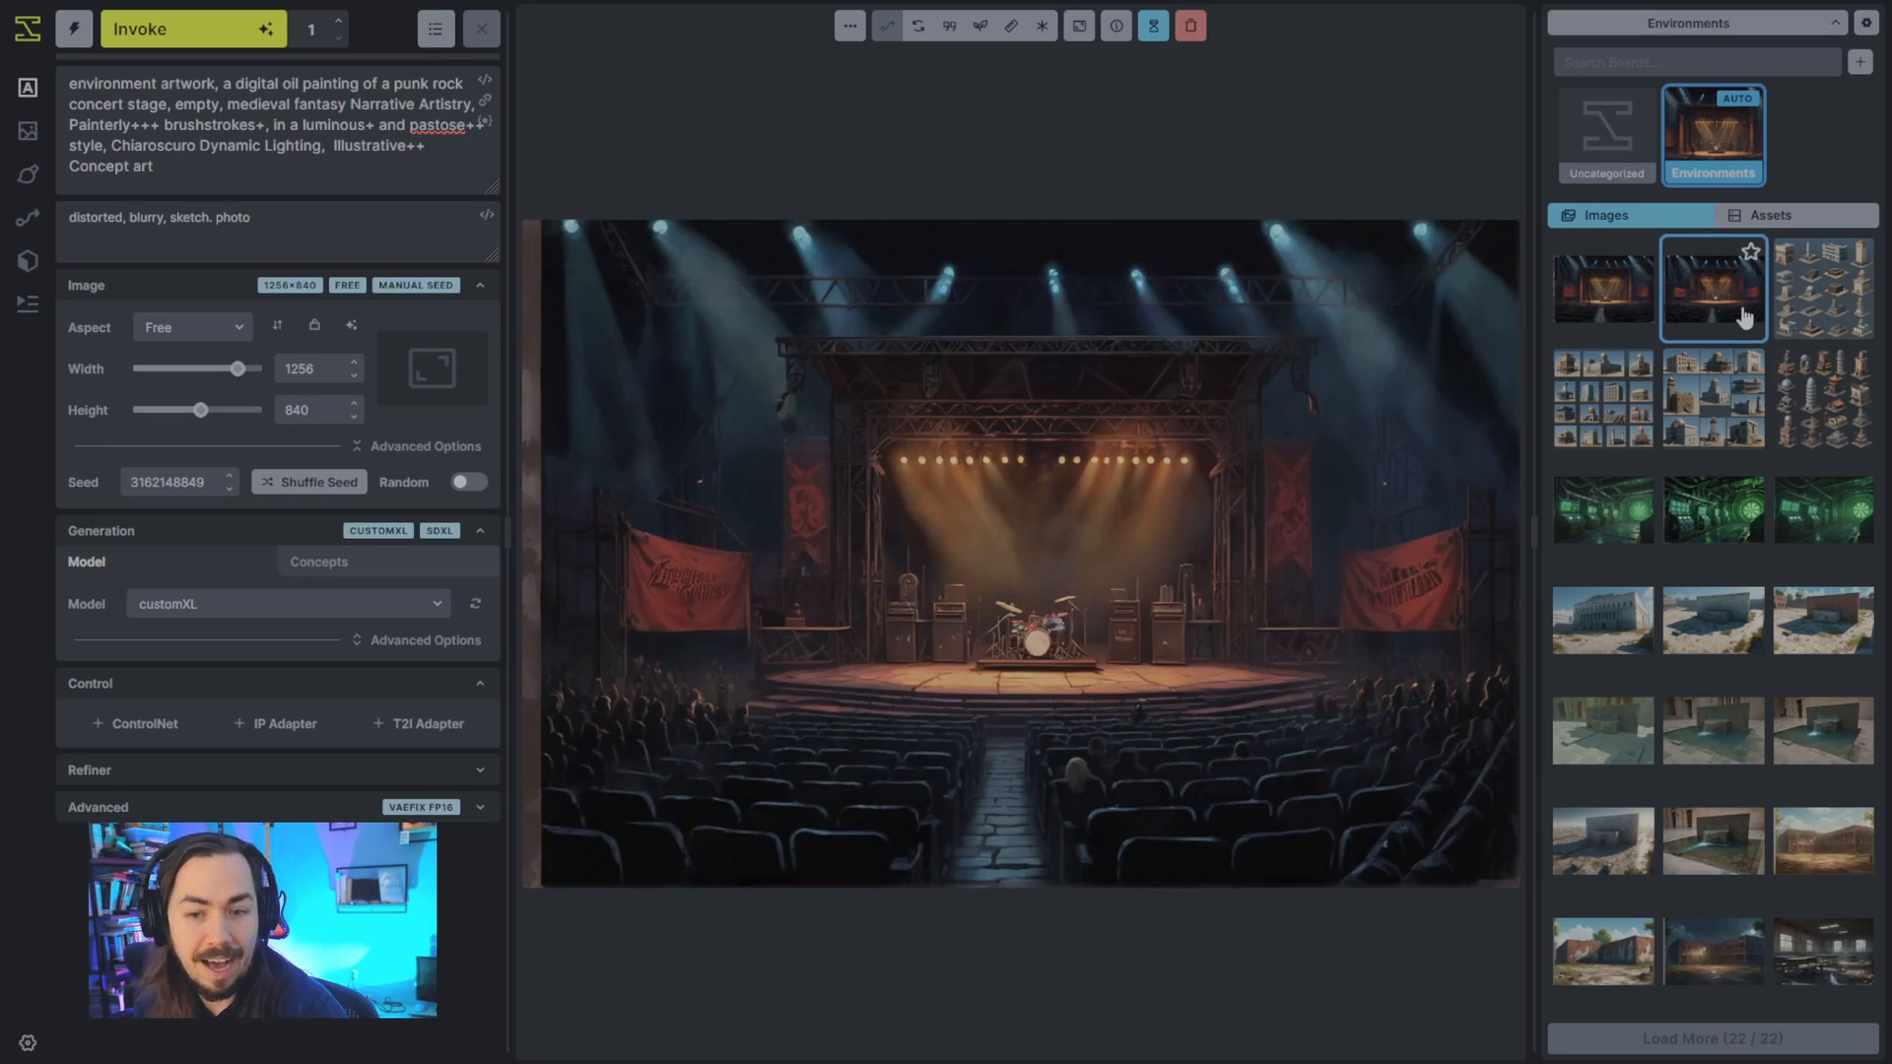